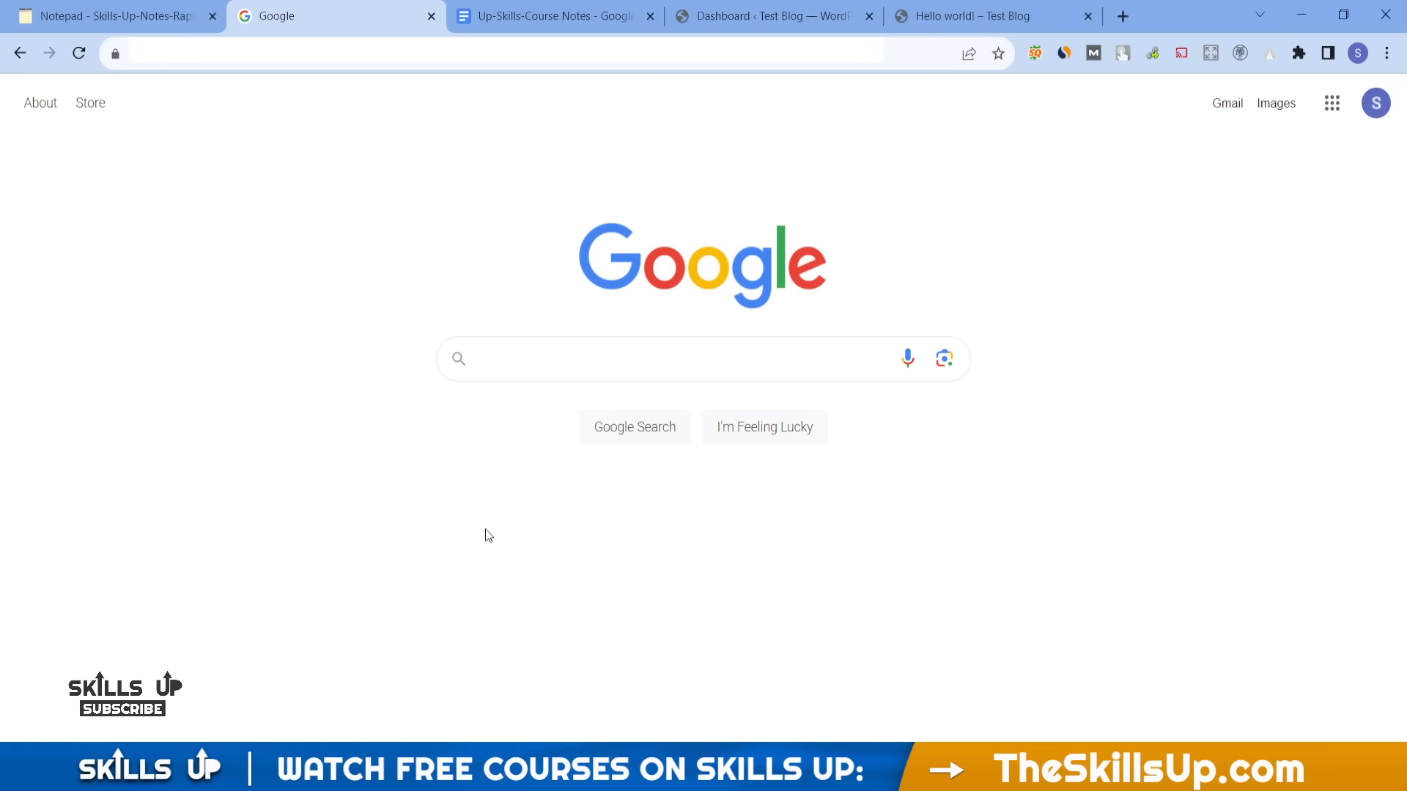
- Open the Kadence starter template library from the Test Blog's WordPress admin dashboard
{"action": "key", "text": "ctrl+shift+Tab"}
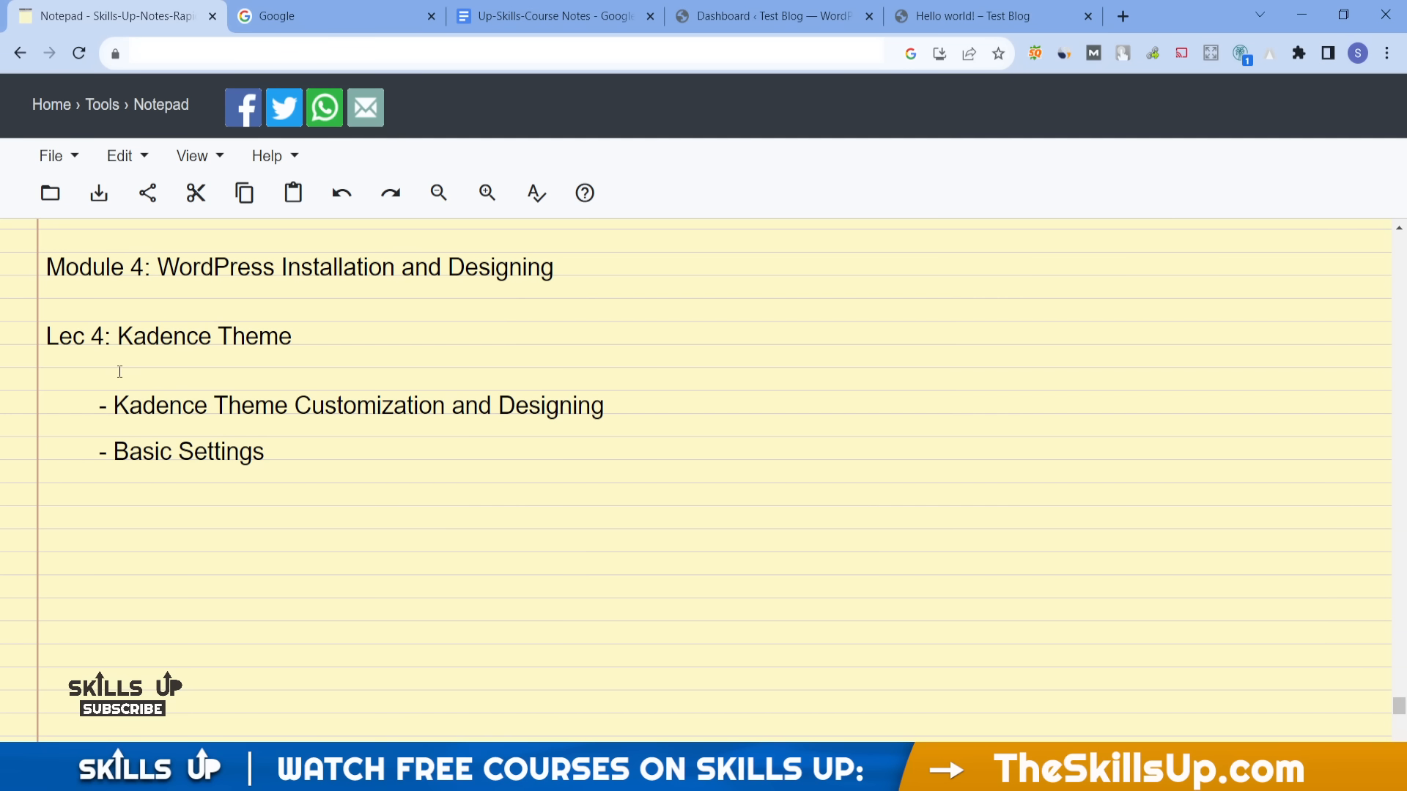
{"action": "left_click", "coordinate": [773, 14]}
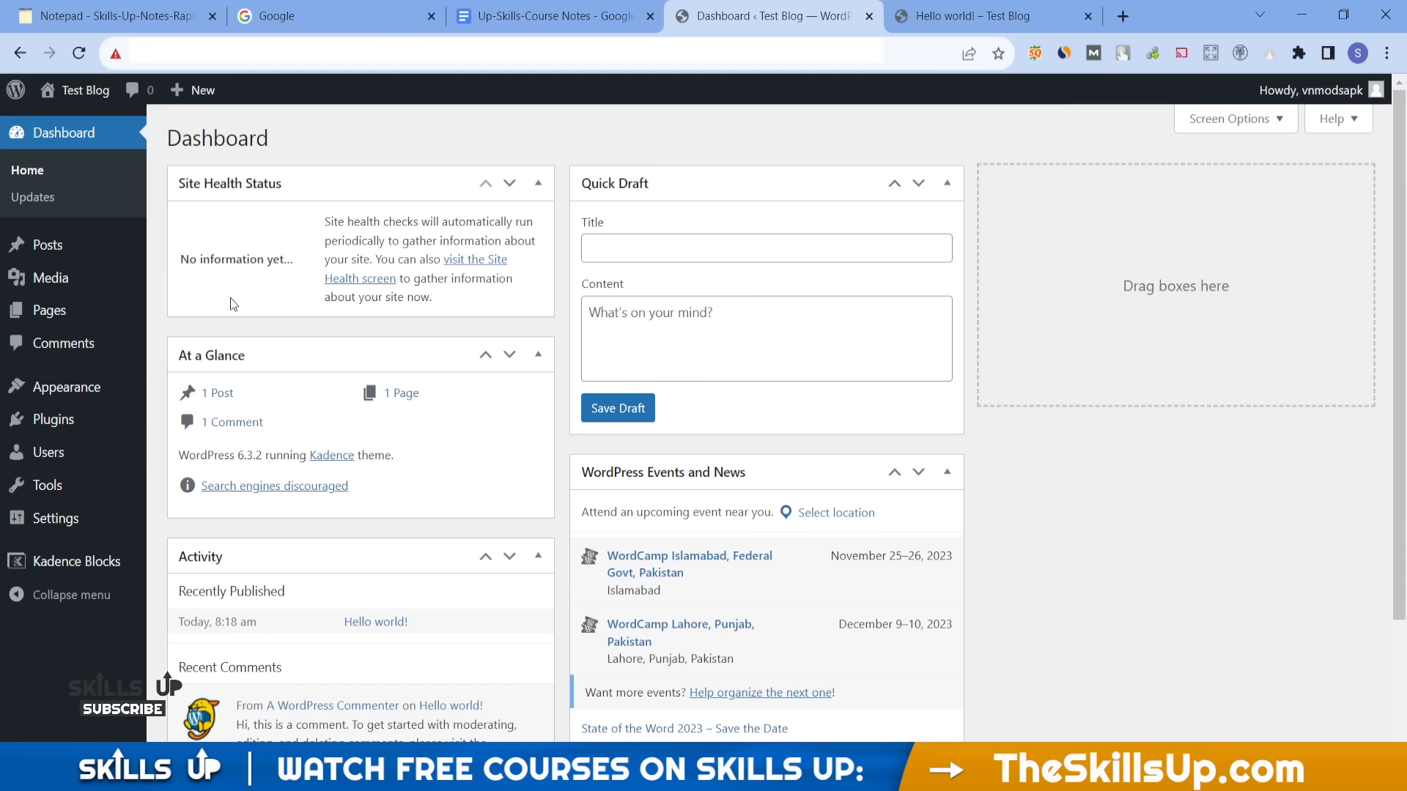
{"action": "mouse_move", "coordinate": [54, 389]}
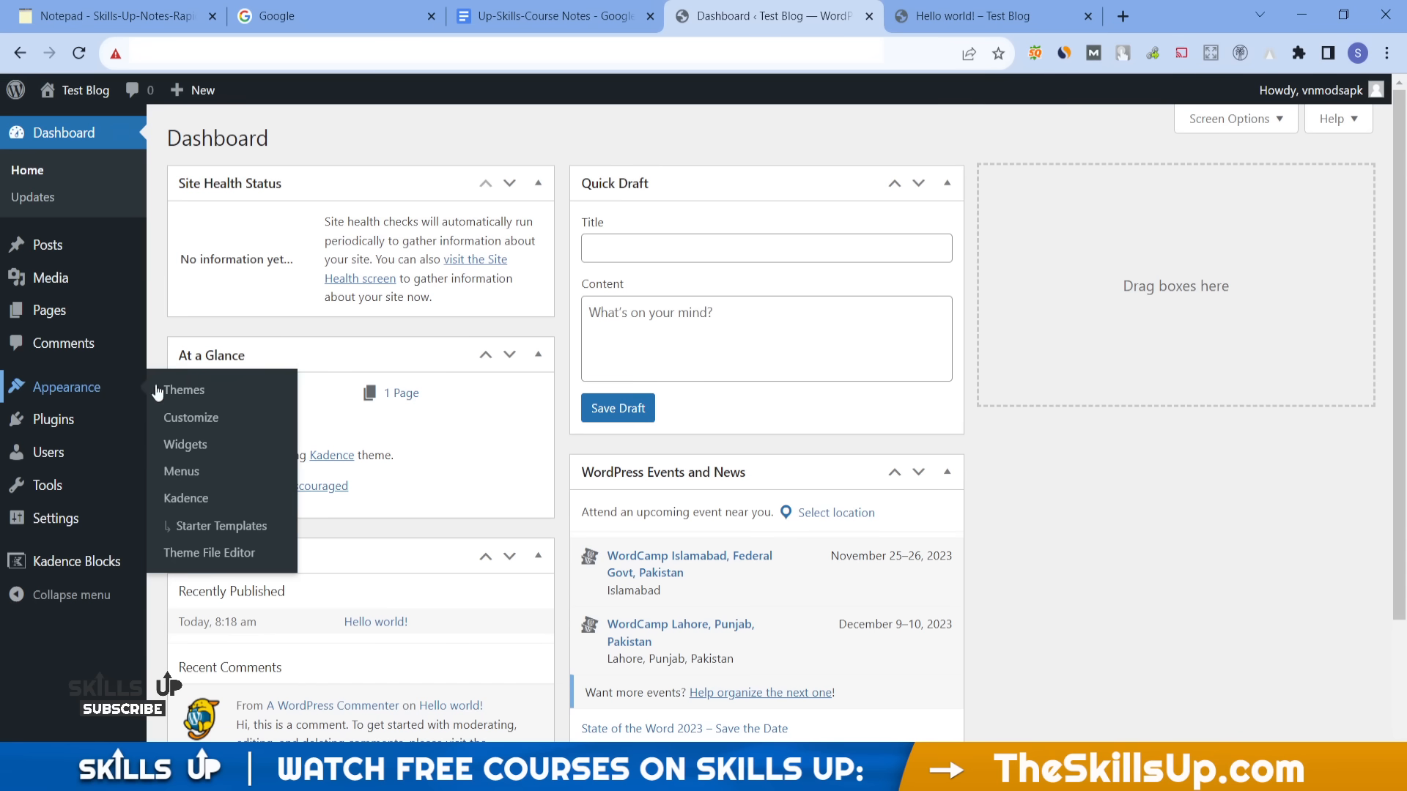
{"action": "left_click", "coordinate": [192, 501]}
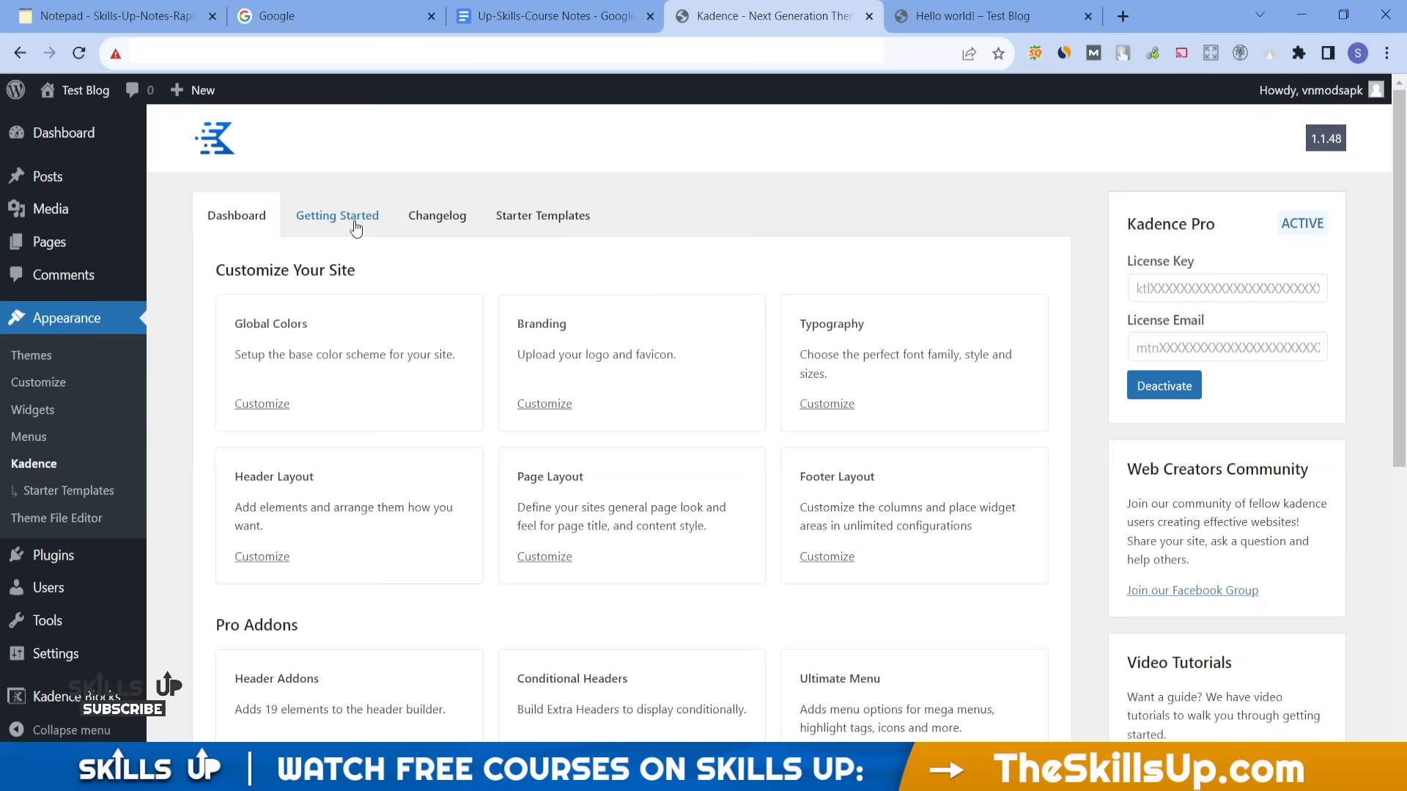
{"action": "left_click", "coordinate": [538, 223]}
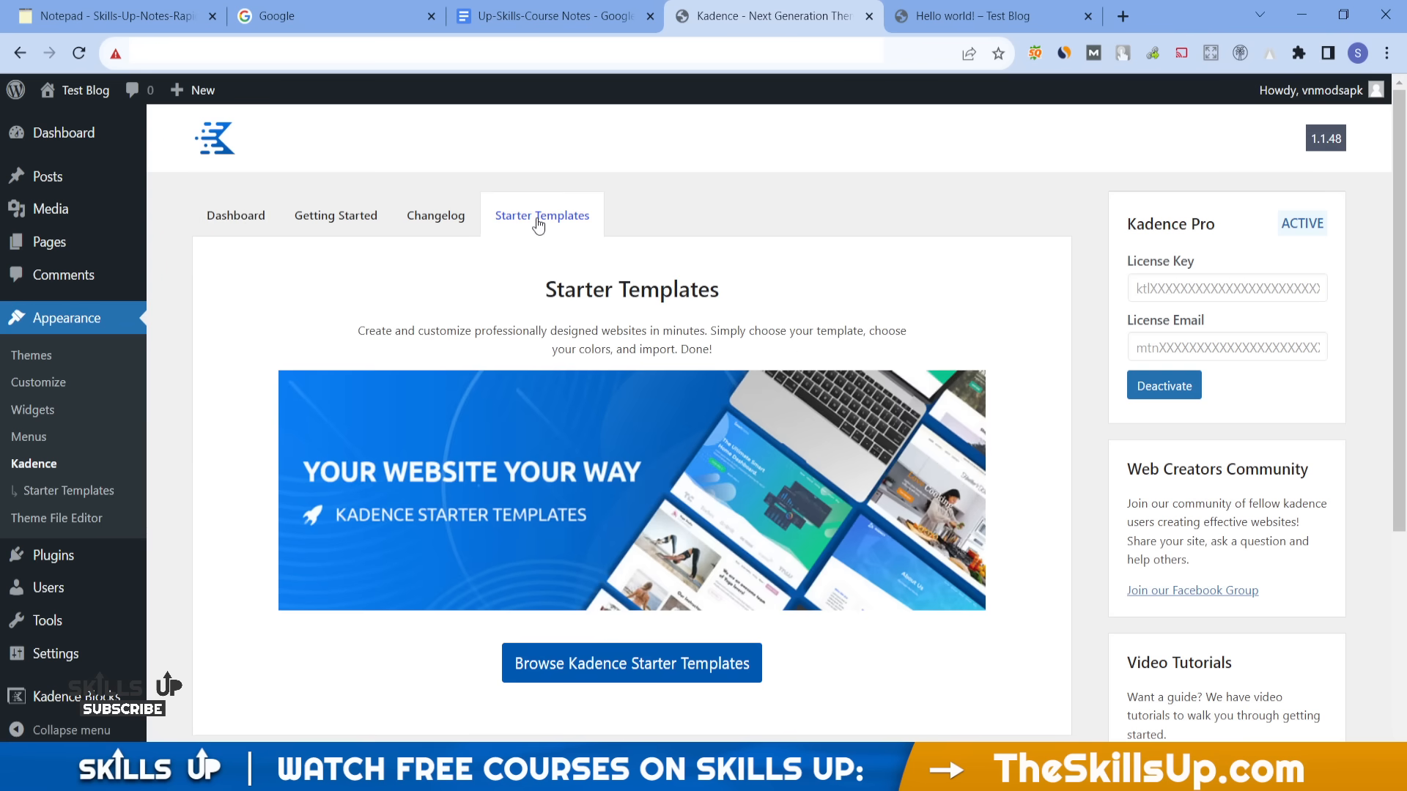
{"action": "left_click", "coordinate": [673, 675]}
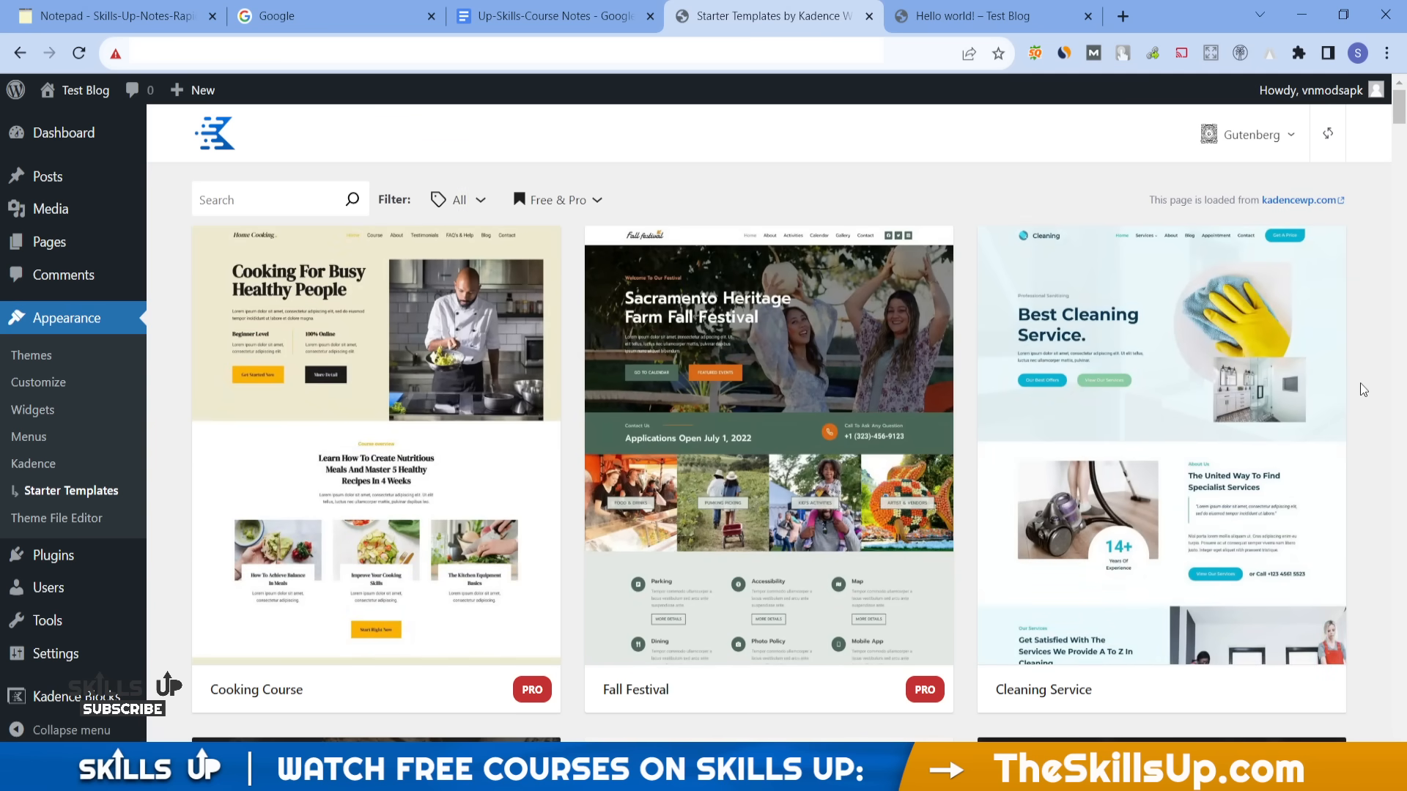
- Browse the Gutenberg starter templates and open the preview of the Review Blog template
{"action": "left_click", "coordinate": [1294, 140]}
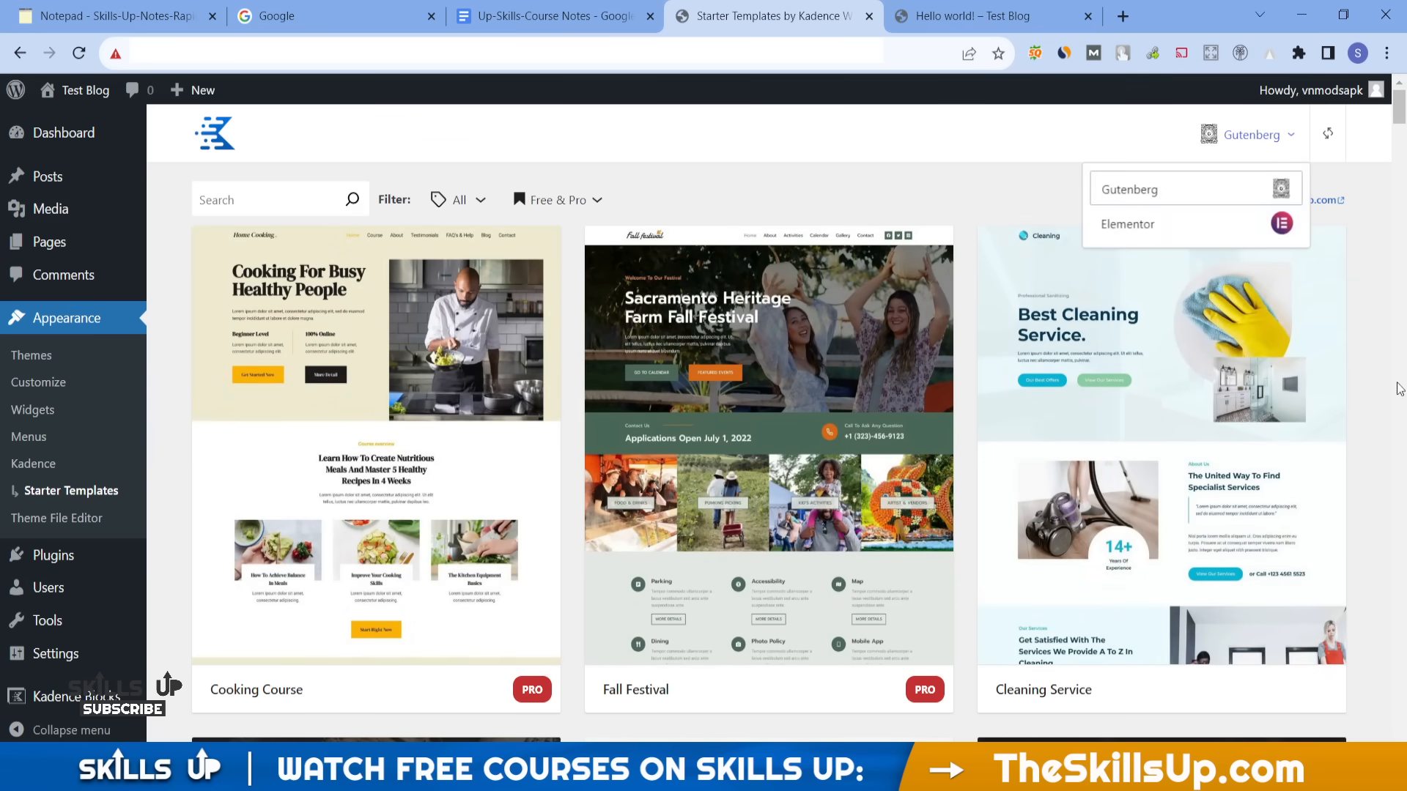
{"action": "scroll", "coordinate": [1393, 370], "scroll_direction": "down", "scroll_amount": 8}
{"action": "left_click", "coordinate": [1374, 399]}
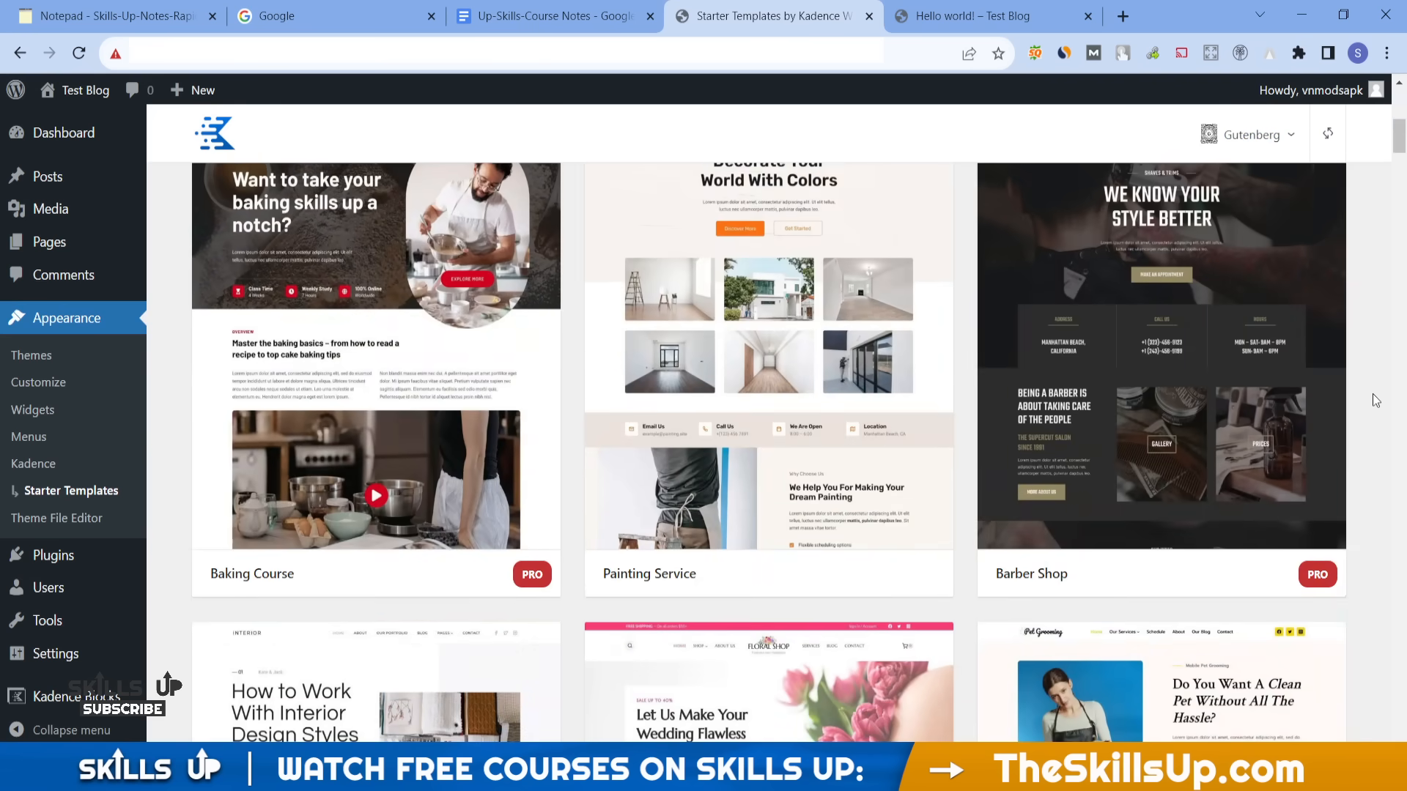
{"action": "scroll", "coordinate": [1373, 393], "scroll_direction": "down", "scroll_amount": 11}
{"action": "scroll", "coordinate": [1372, 393], "scroll_direction": "down", "scroll_amount": 8}
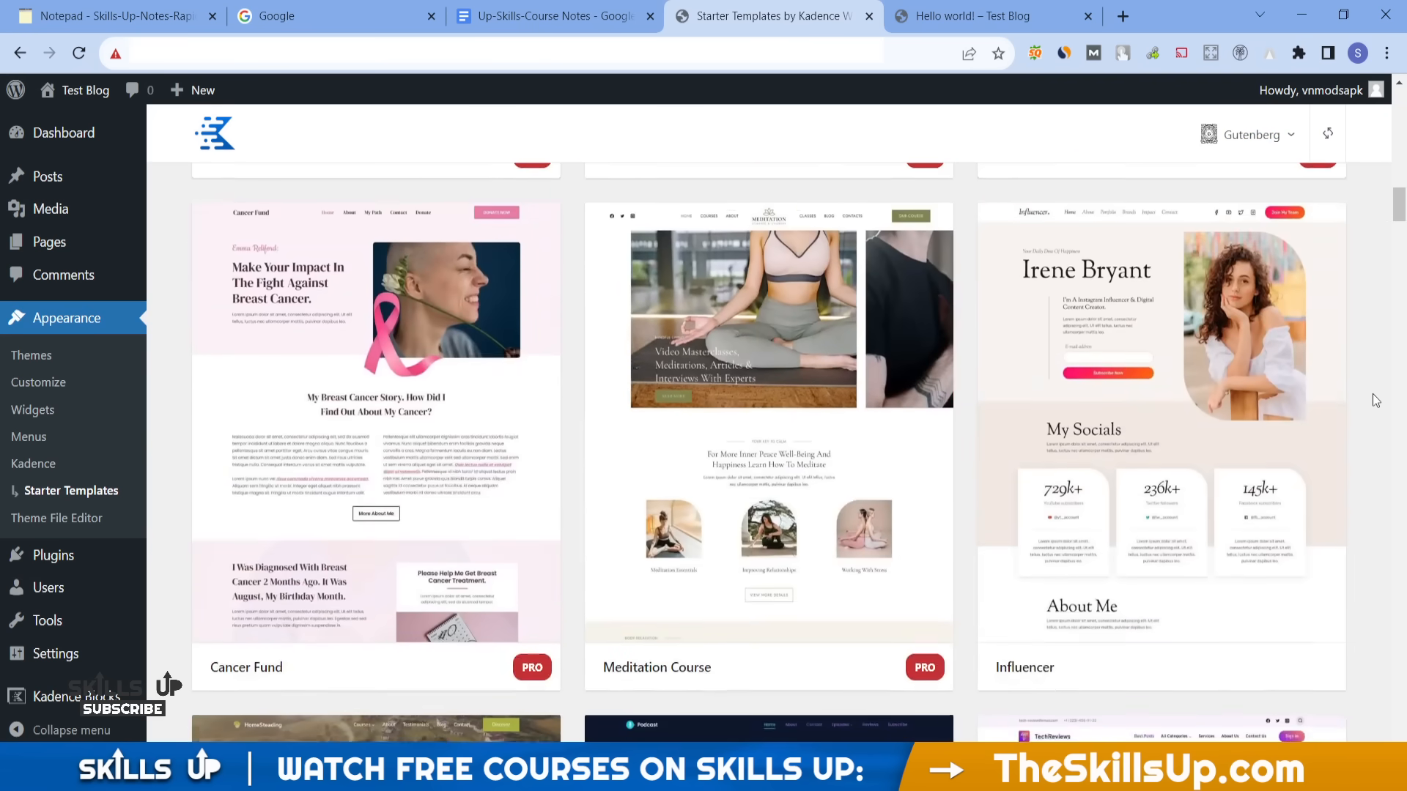
{"action": "scroll", "coordinate": [1373, 393], "scroll_direction": "down", "scroll_amount": 8}
{"action": "scroll", "coordinate": [1373, 394], "scroll_direction": "down", "scroll_amount": 15}
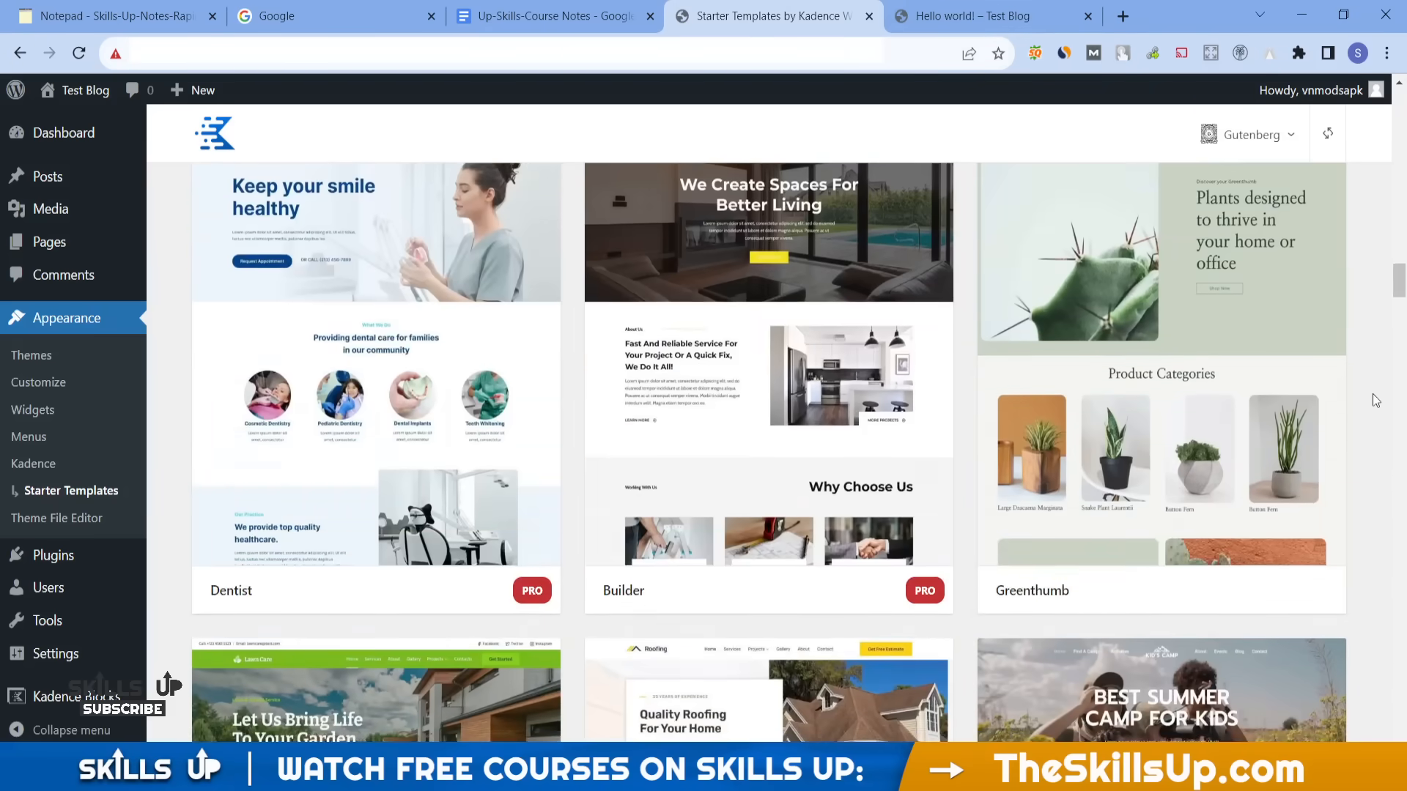
{"action": "scroll", "coordinate": [1373, 393], "scroll_direction": "down", "scroll_amount": 12}
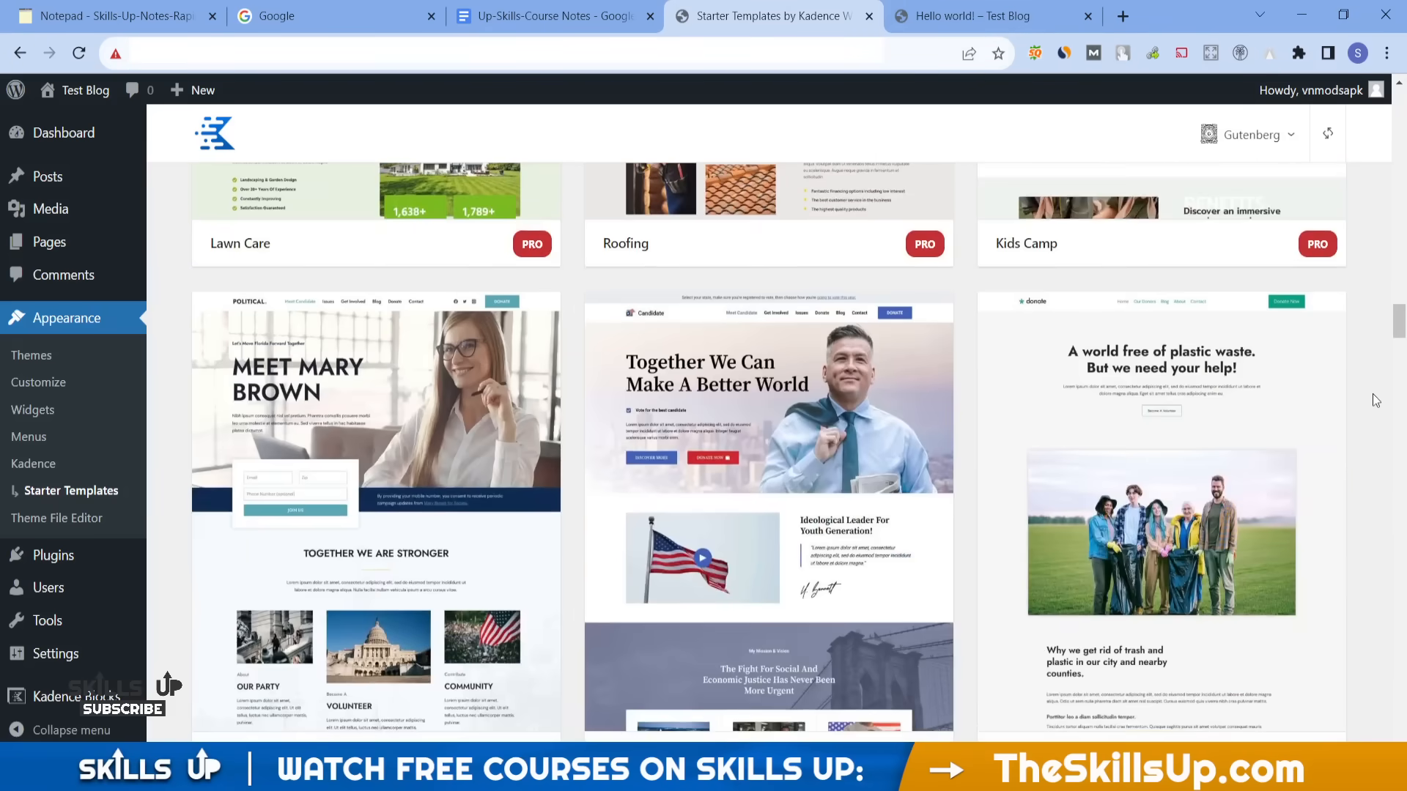
{"action": "scroll", "coordinate": [1375, 399], "scroll_direction": "down", "scroll_amount": 15}
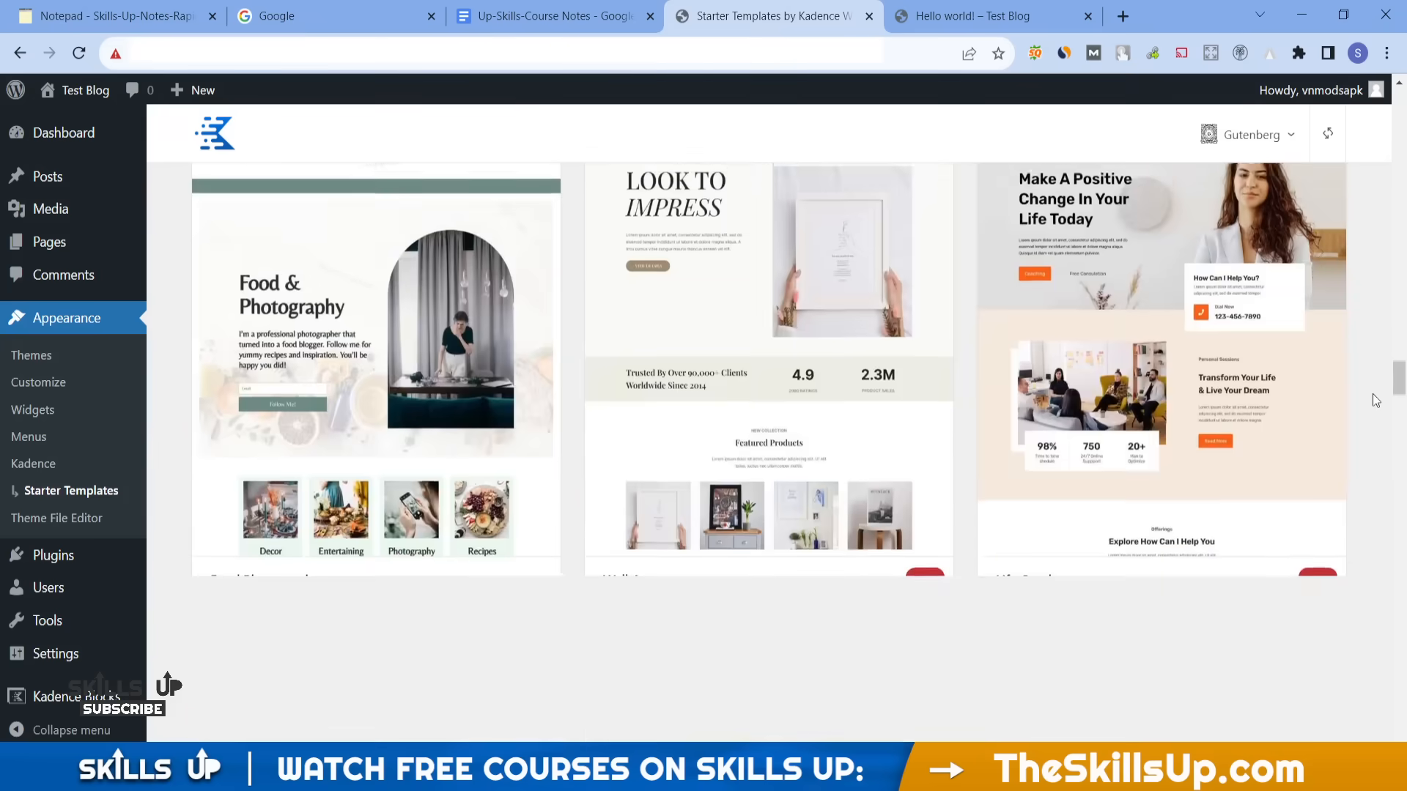
{"action": "scroll", "coordinate": [1373, 394], "scroll_direction": "down", "scroll_amount": 8}
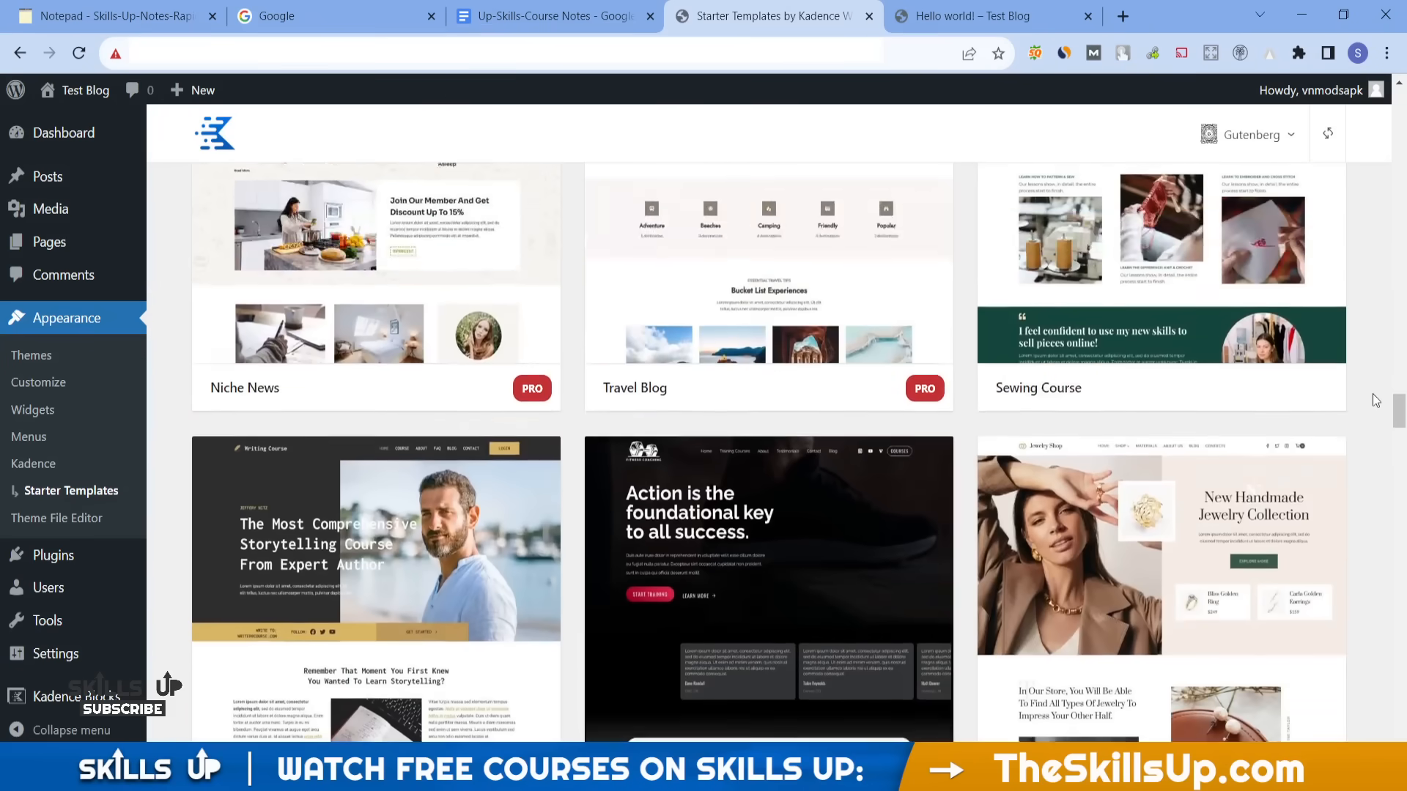
{"action": "scroll", "coordinate": [1374, 399], "scroll_direction": "down", "scroll_amount": 8}
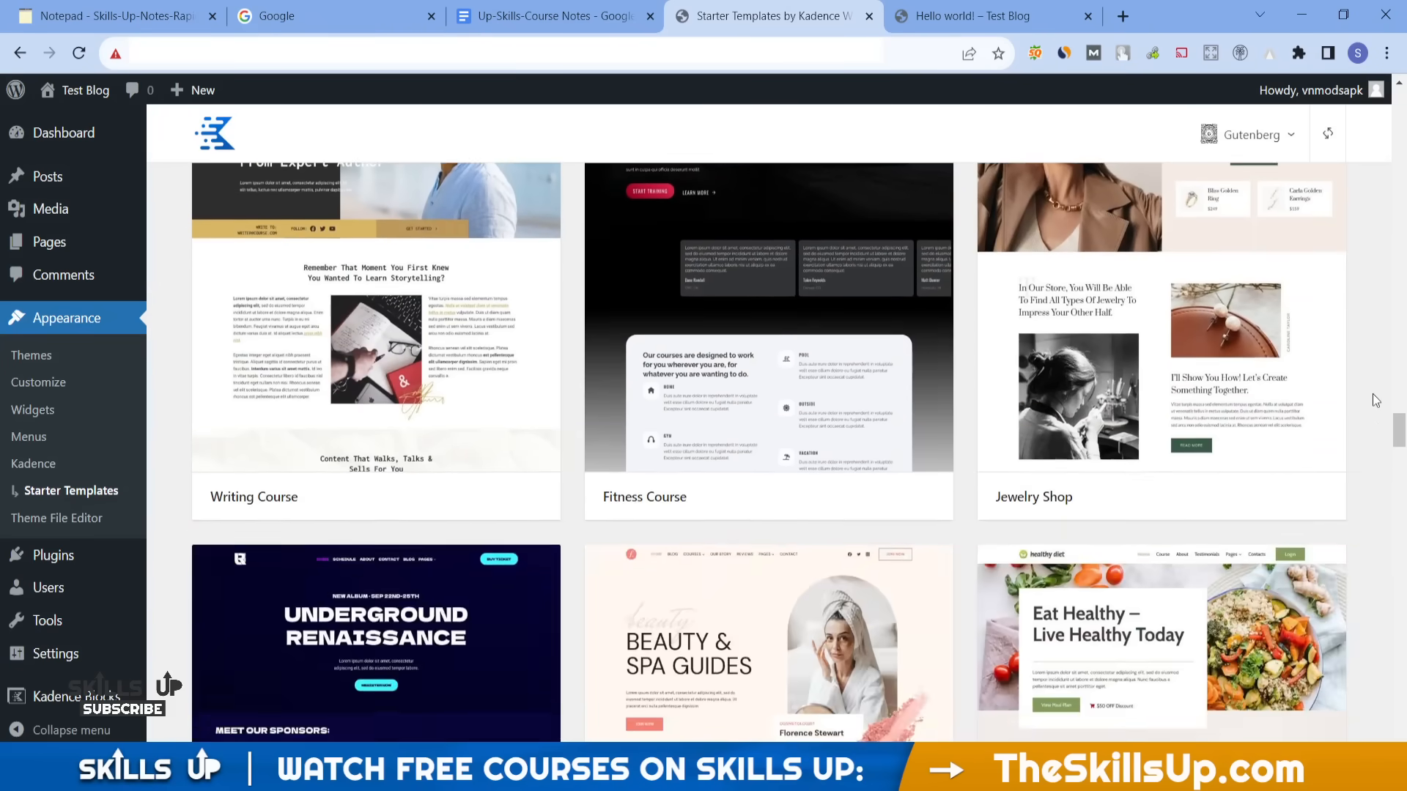
{"action": "scroll", "coordinate": [1373, 393], "scroll_direction": "down", "scroll_amount": 5}
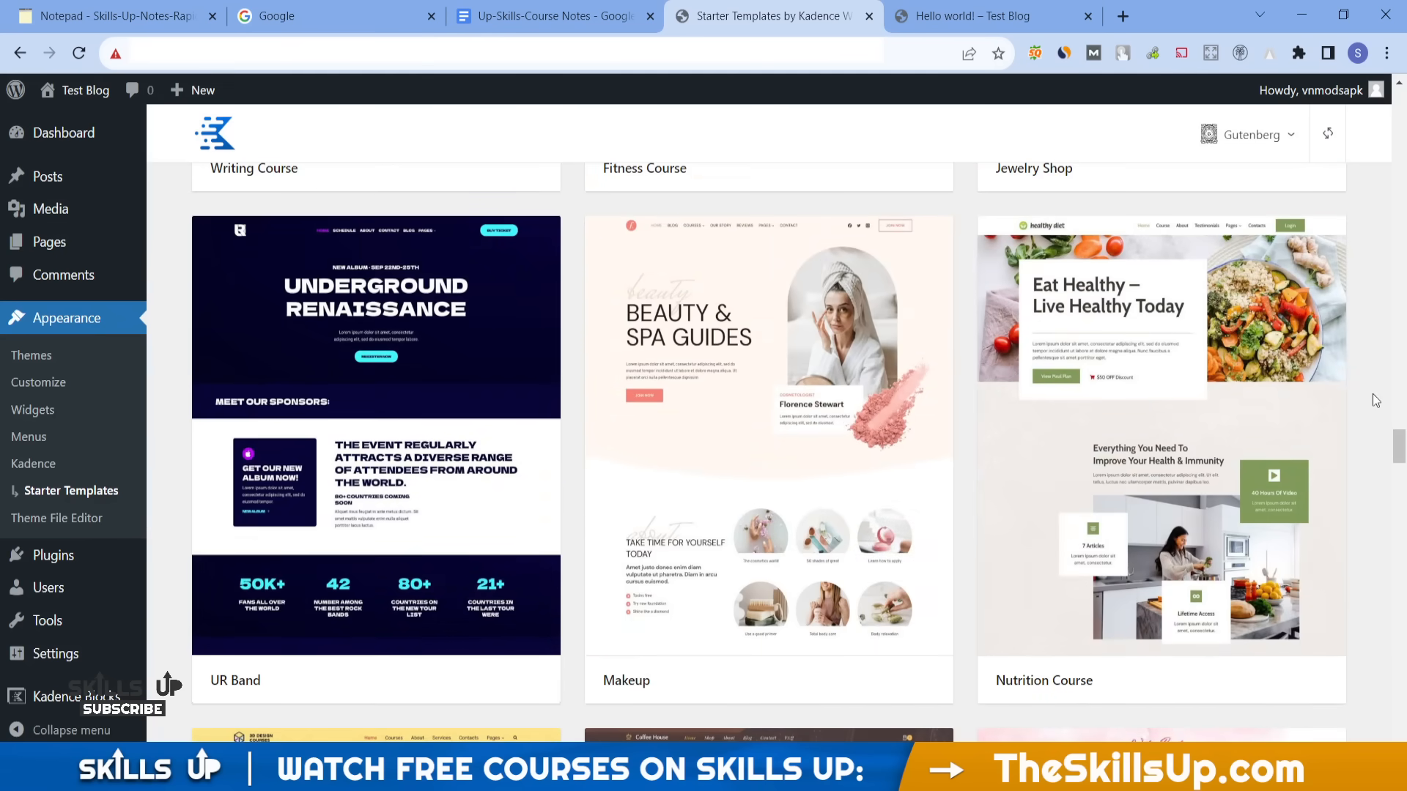
{"action": "scroll", "coordinate": [1373, 393], "scroll_direction": "up", "scroll_amount": 12}
{"action": "scroll", "coordinate": [1373, 394], "scroll_direction": "up", "scroll_amount": 13}
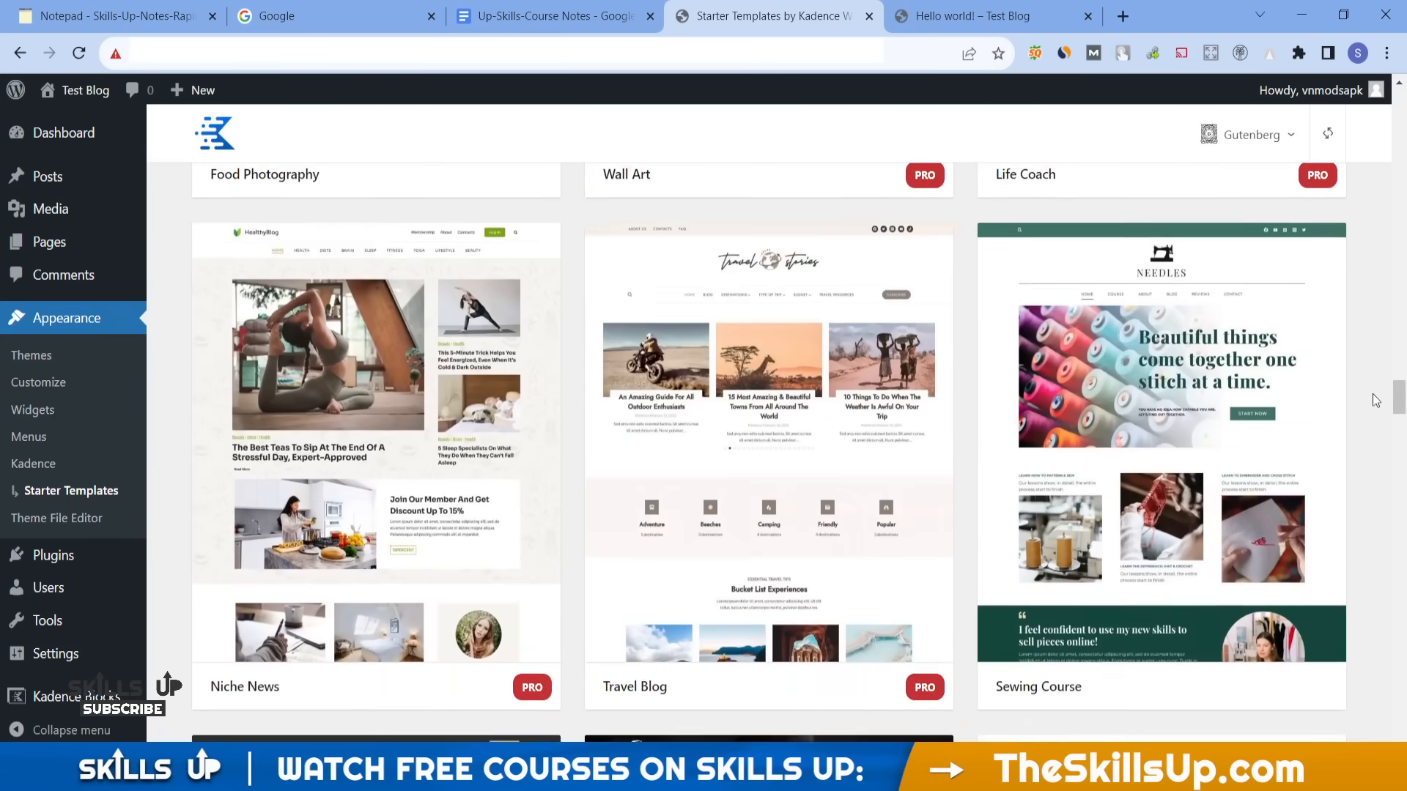
{"action": "scroll", "coordinate": [1373, 393], "scroll_direction": "up", "scroll_amount": 6}
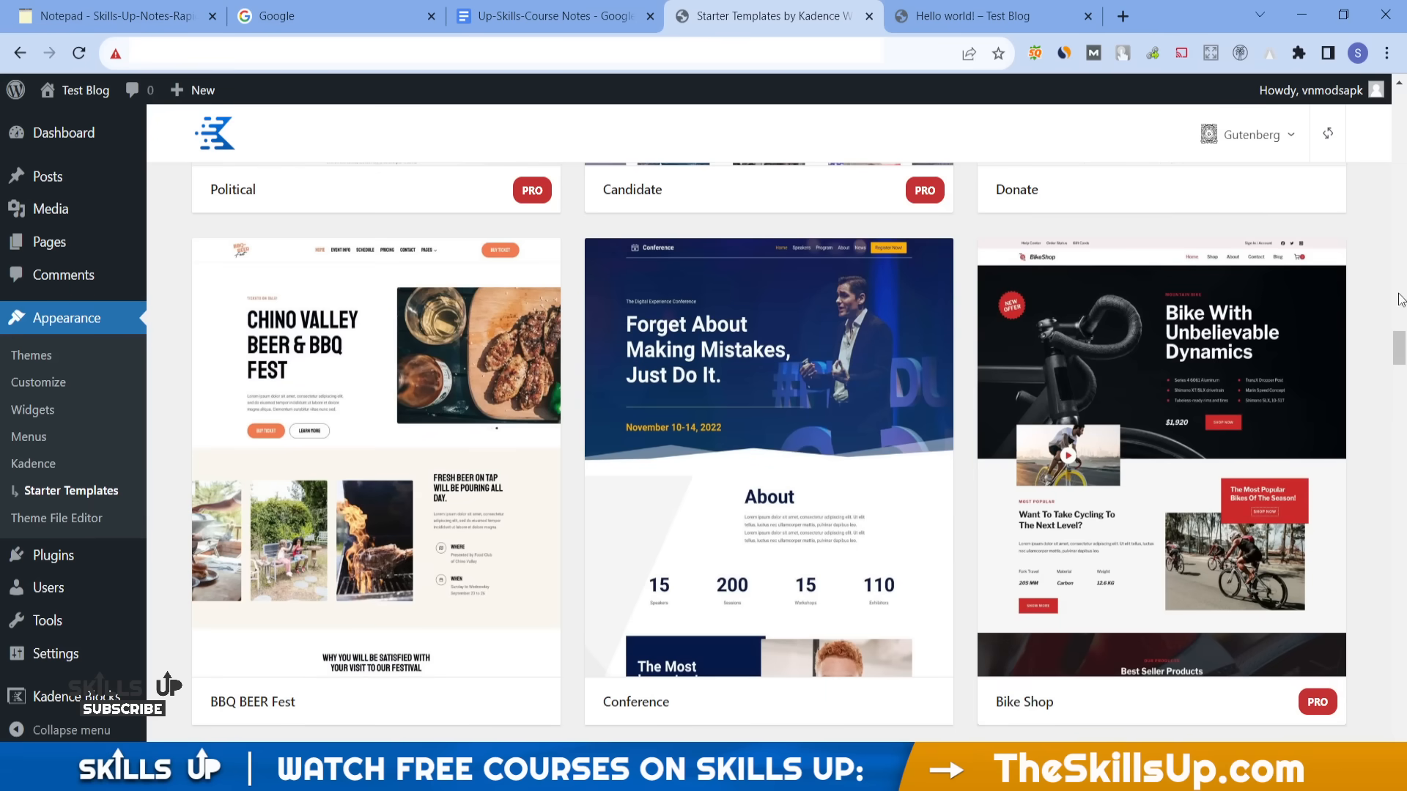
{"action": "left_click_drag", "start_coordinate": [1400, 339], "coordinate": [1355, 213]}
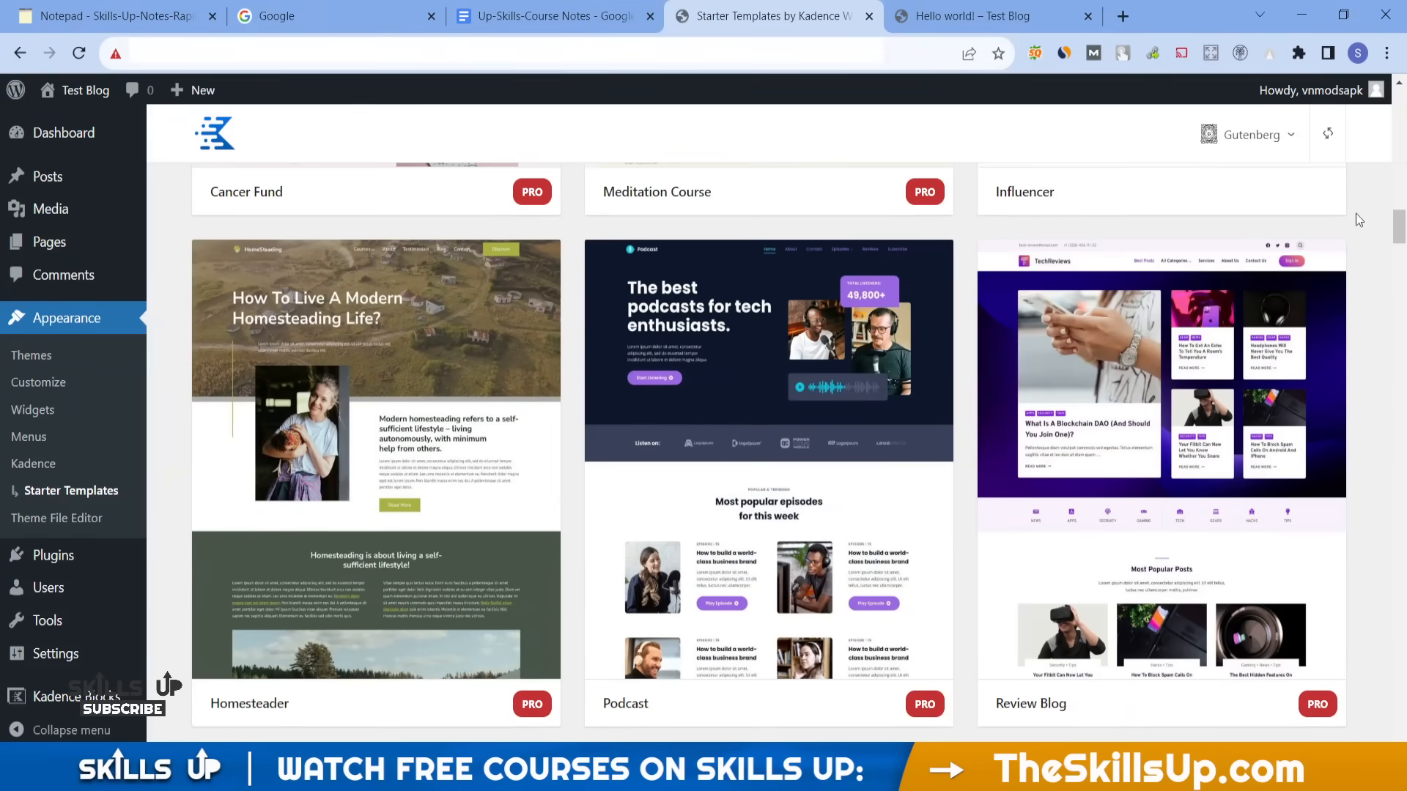
{"action": "left_click", "coordinate": [1125, 376]}
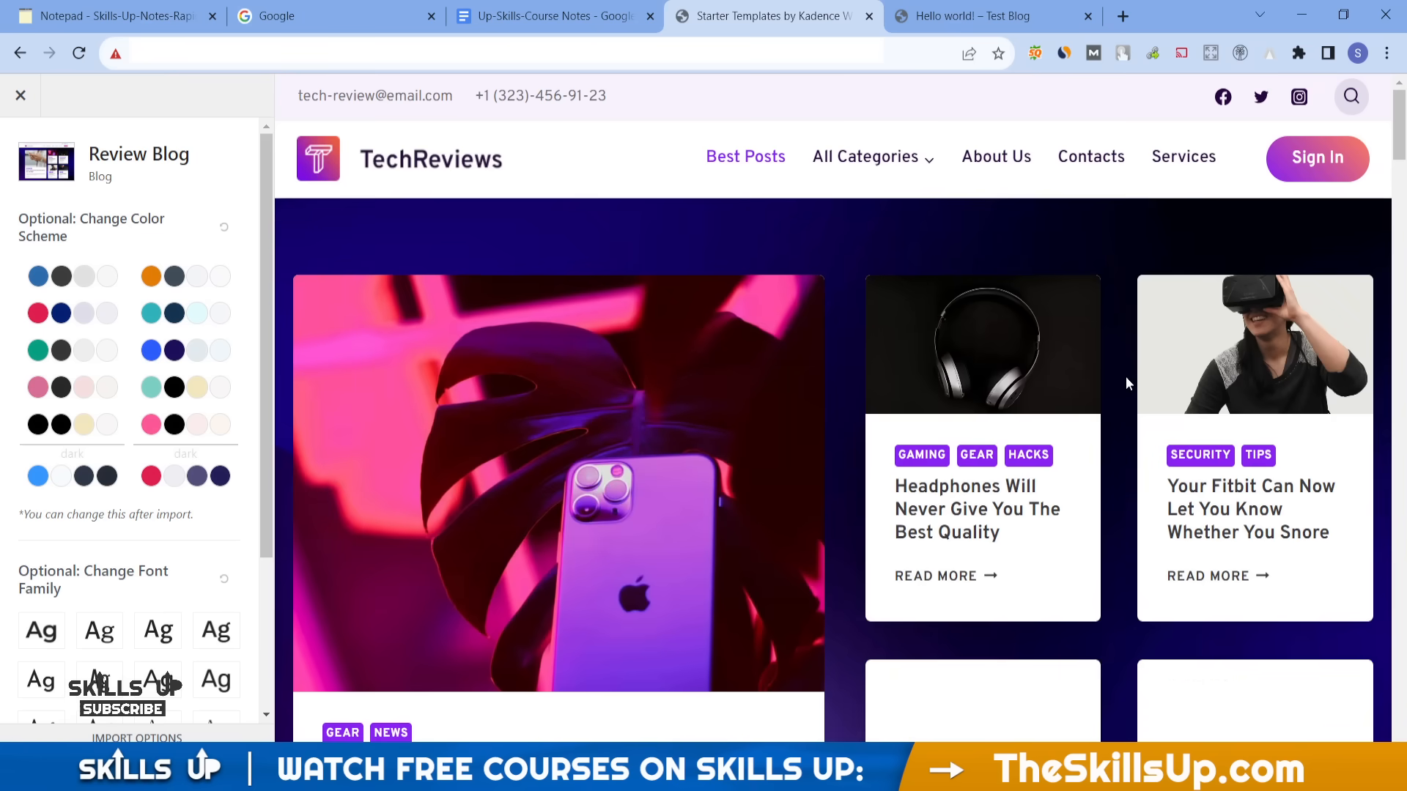
- Examine the Review Blog preview's homepage sections, including the category row, popular posts, post grid and newsletter area
{"action": "scroll", "coordinate": [735, 513], "scroll_direction": "down", "scroll_amount": 15}
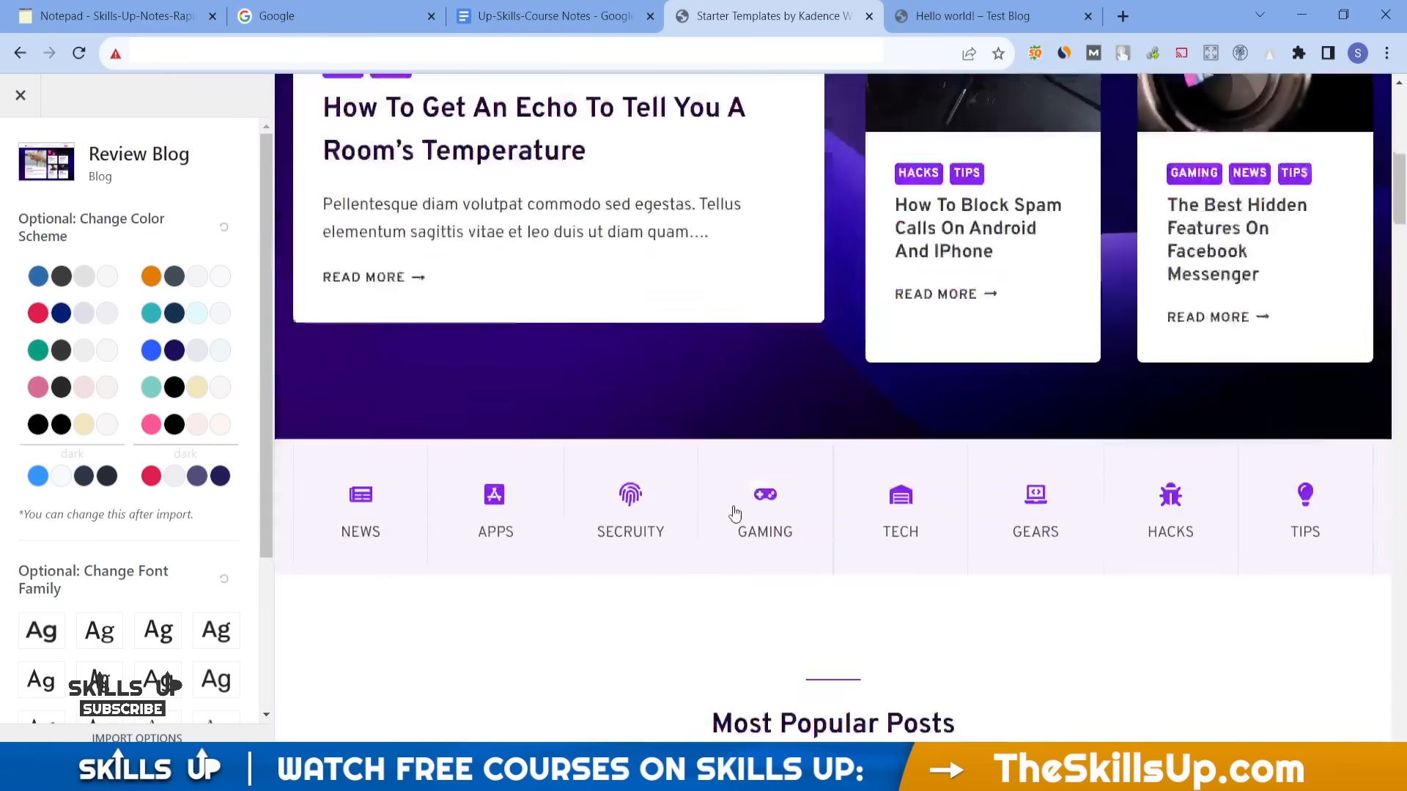
{"action": "scroll", "coordinate": [734, 514], "scroll_direction": "up", "scroll_amount": 6}
{"action": "scroll", "coordinate": [850, 224], "scroll_direction": "up", "scroll_amount": 1}
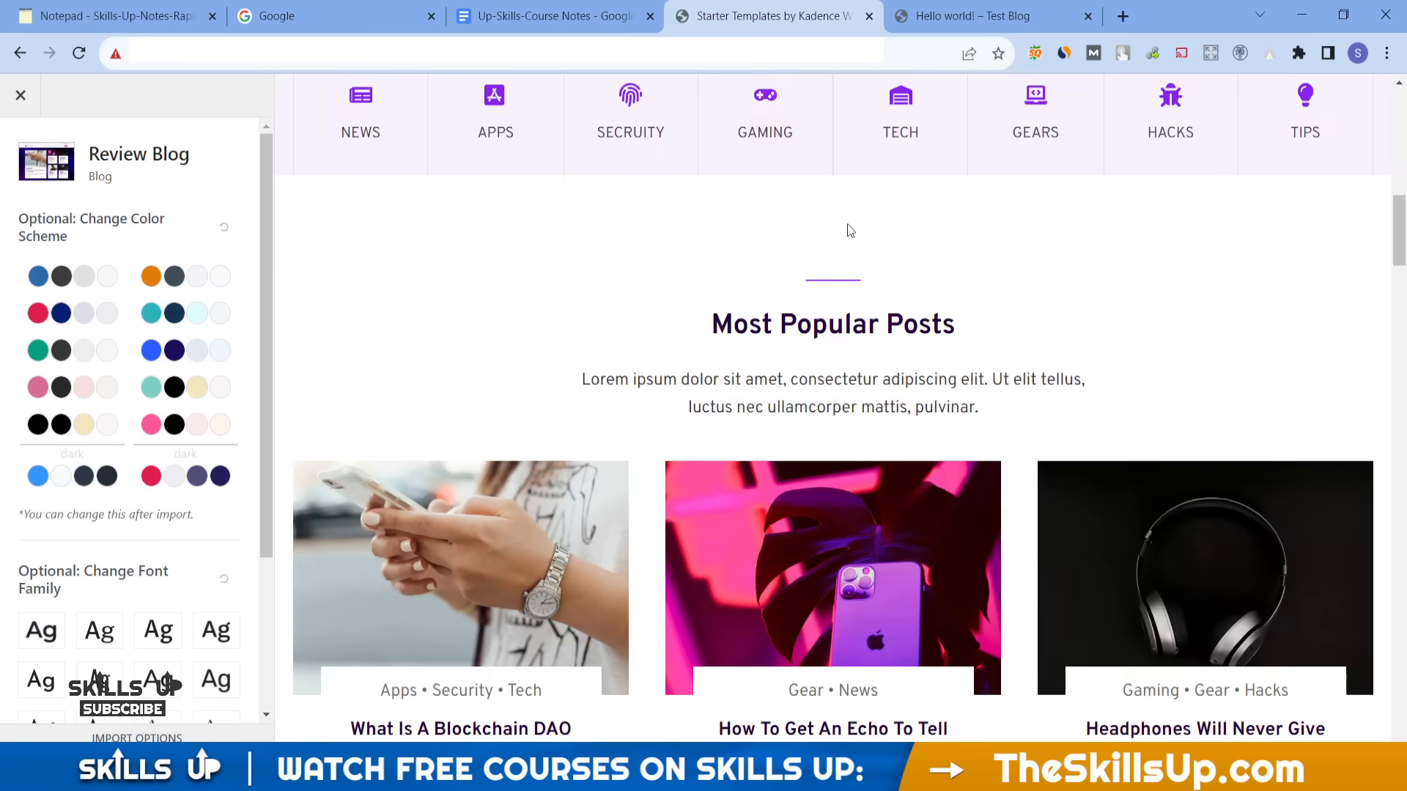
{"action": "scroll", "coordinate": [764, 138], "scroll_direction": "up", "scroll_amount": 2}
{"action": "scroll", "coordinate": [763, 137], "scroll_direction": "up", "scroll_amount": 1}
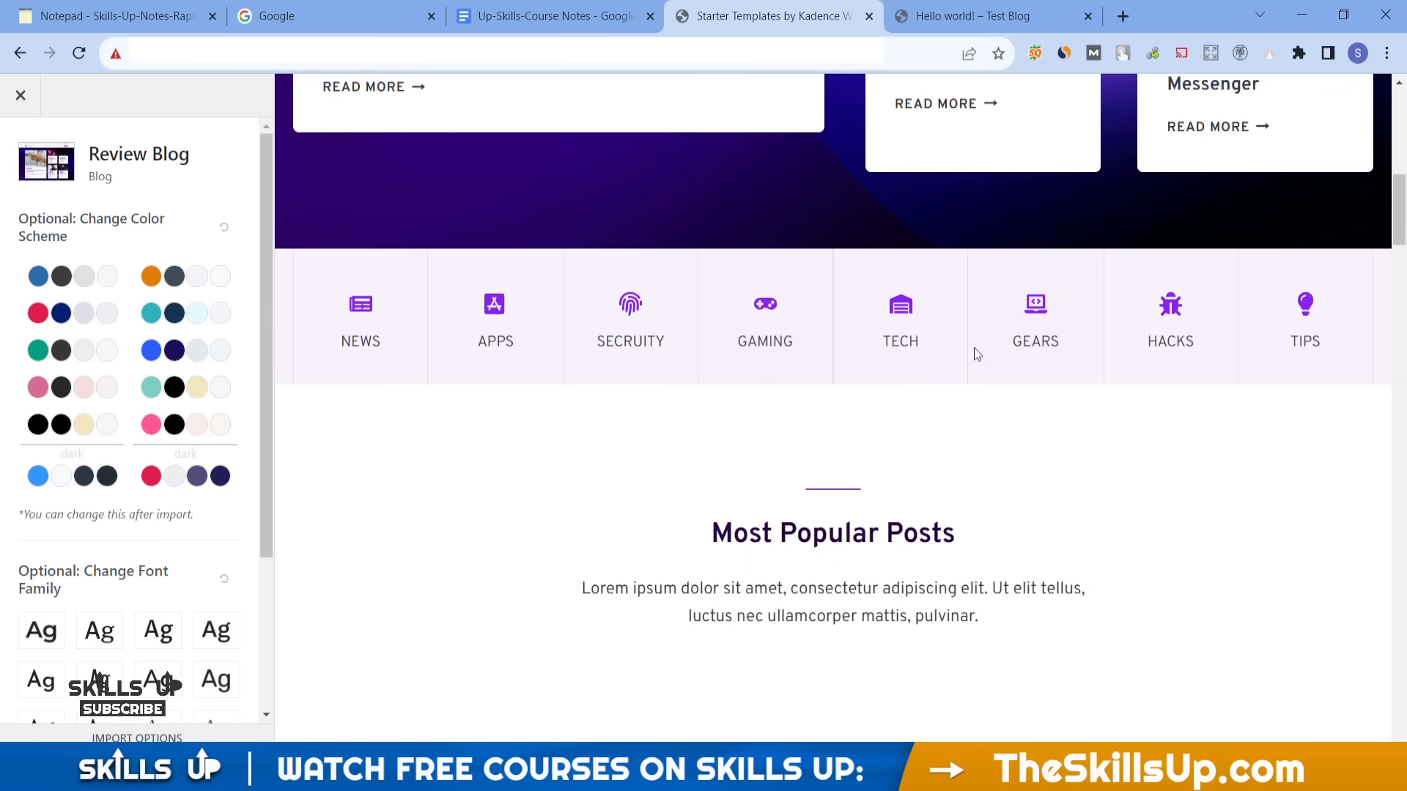
{"action": "scroll", "coordinate": [627, 459], "scroll_direction": "down", "scroll_amount": 7}
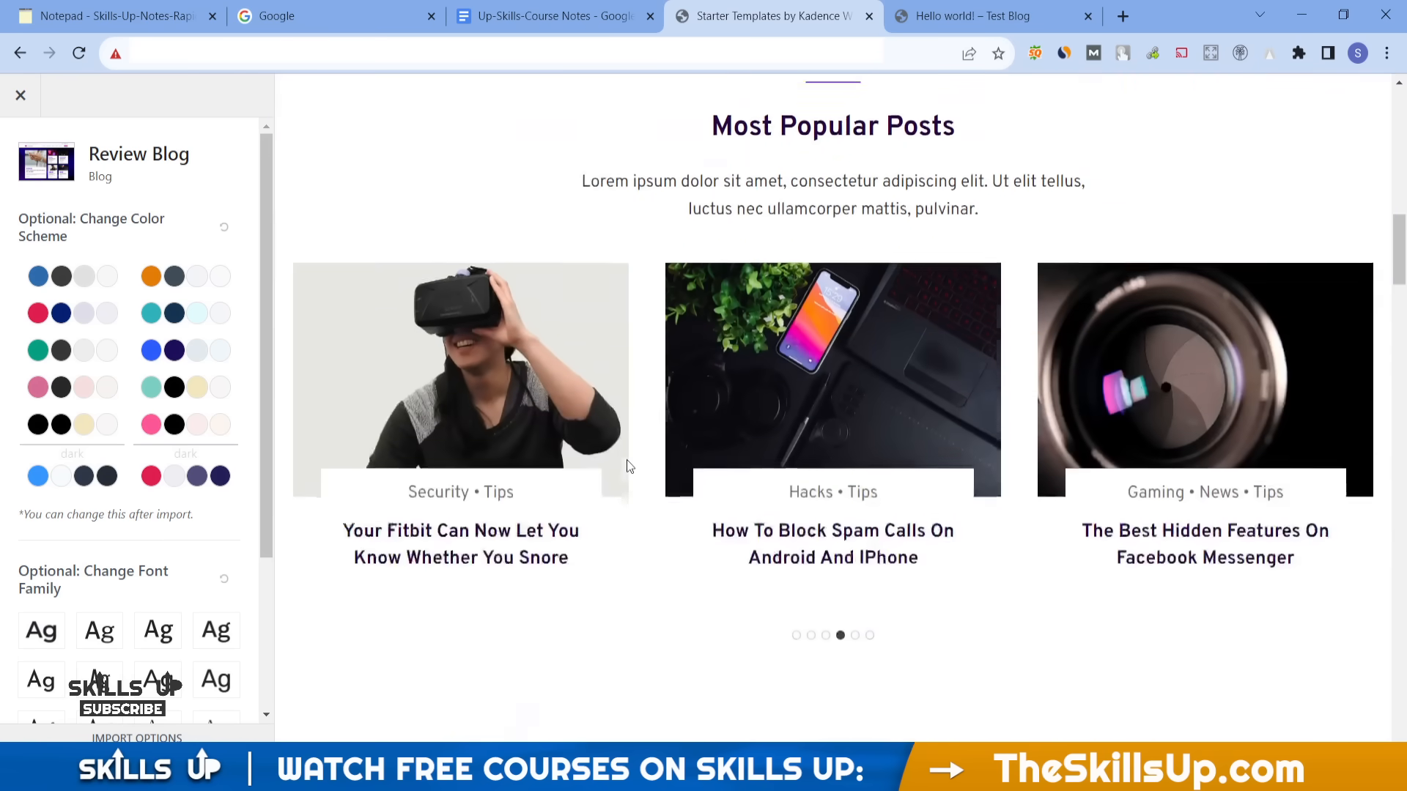
{"action": "scroll", "coordinate": [745, 428], "scroll_direction": "down", "scroll_amount": 1}
{"action": "scroll", "coordinate": [745, 428], "scroll_direction": "down", "scroll_amount": 15}
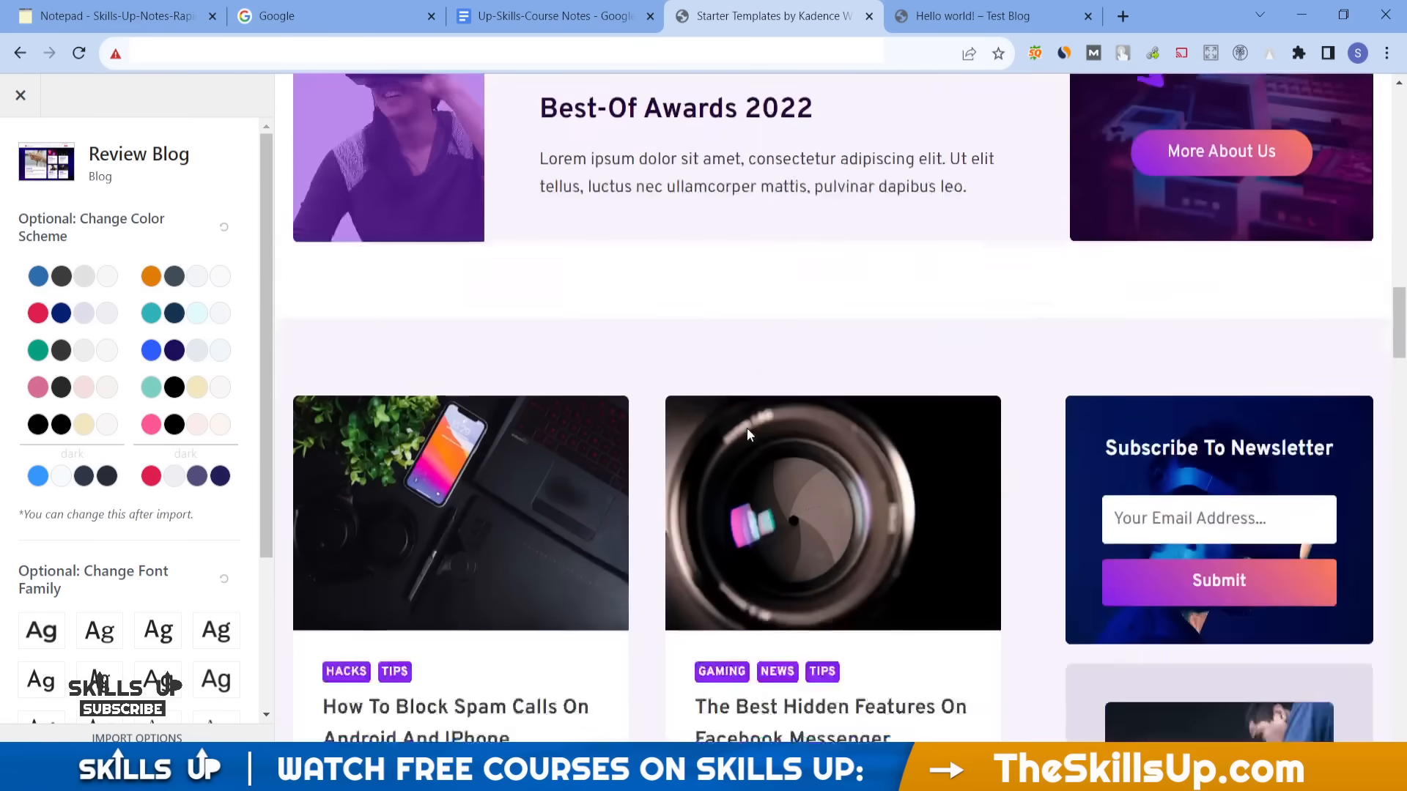
{"action": "scroll", "coordinate": [747, 434], "scroll_direction": "down", "scroll_amount": 15}
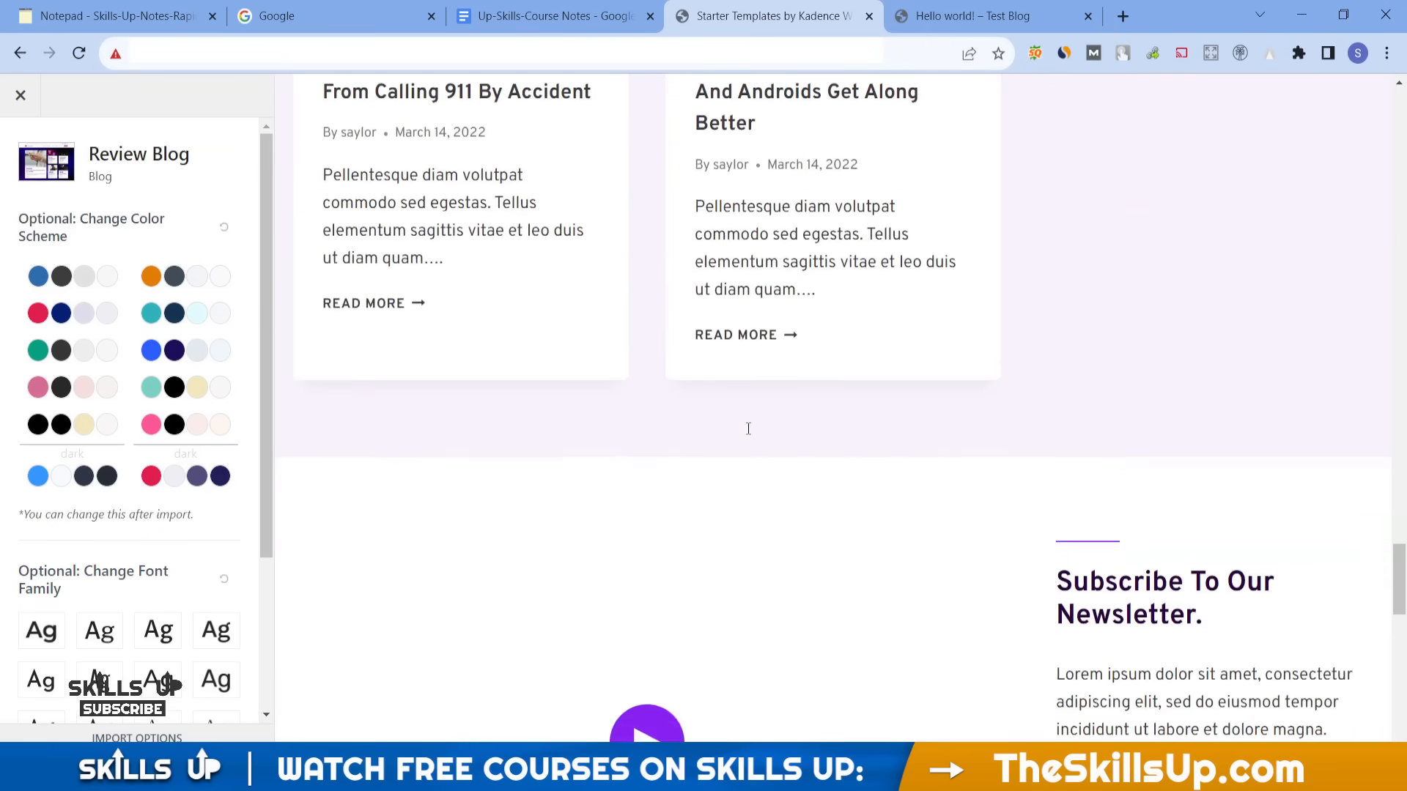
{"action": "scroll", "coordinate": [748, 434], "scroll_direction": "down", "scroll_amount": 5}
{"action": "scroll", "coordinate": [745, 432], "scroll_direction": "up", "scroll_amount": 20}
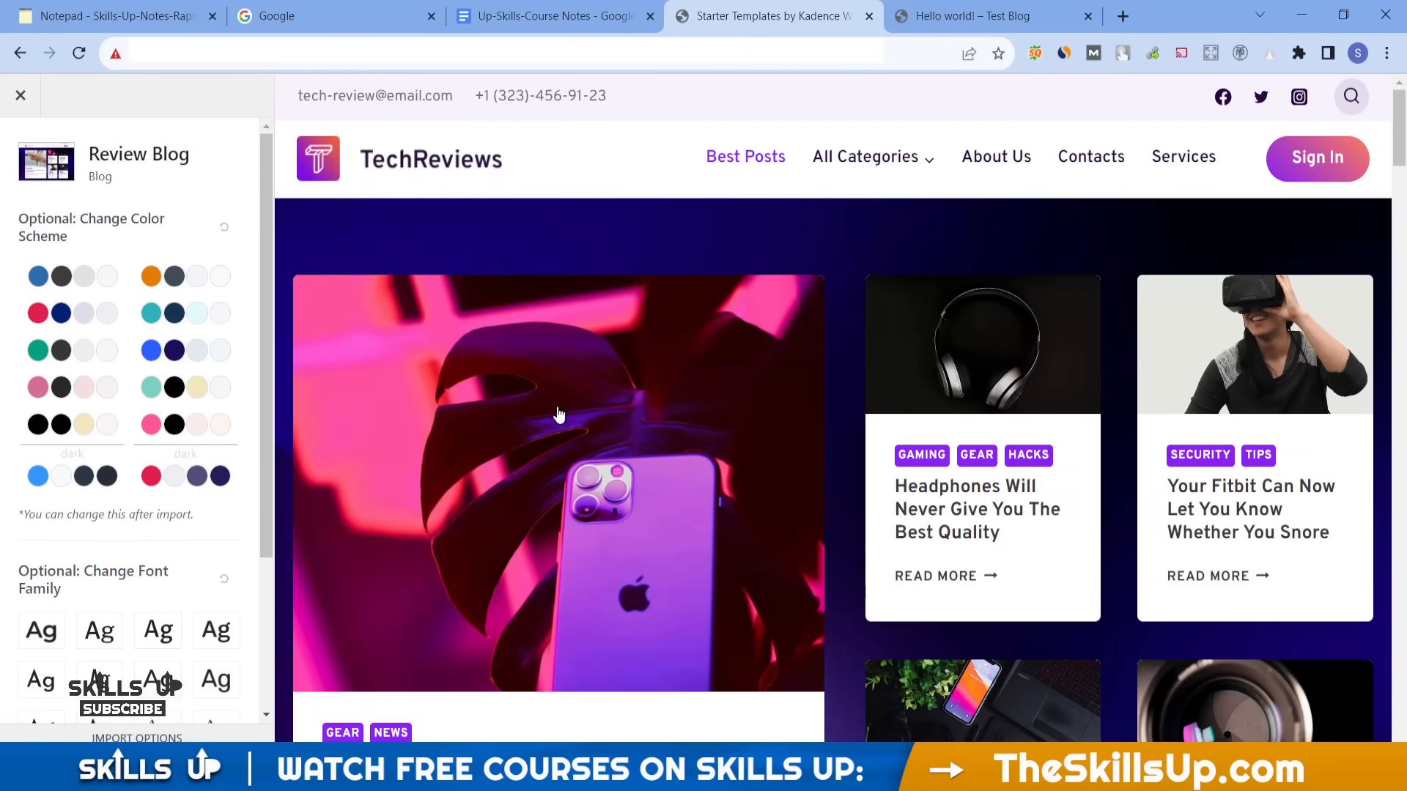
- Try several color schemes on the Review Blog template and settle on the green and dark grey palette
{"action": "left_click", "coordinate": [44, 352]}
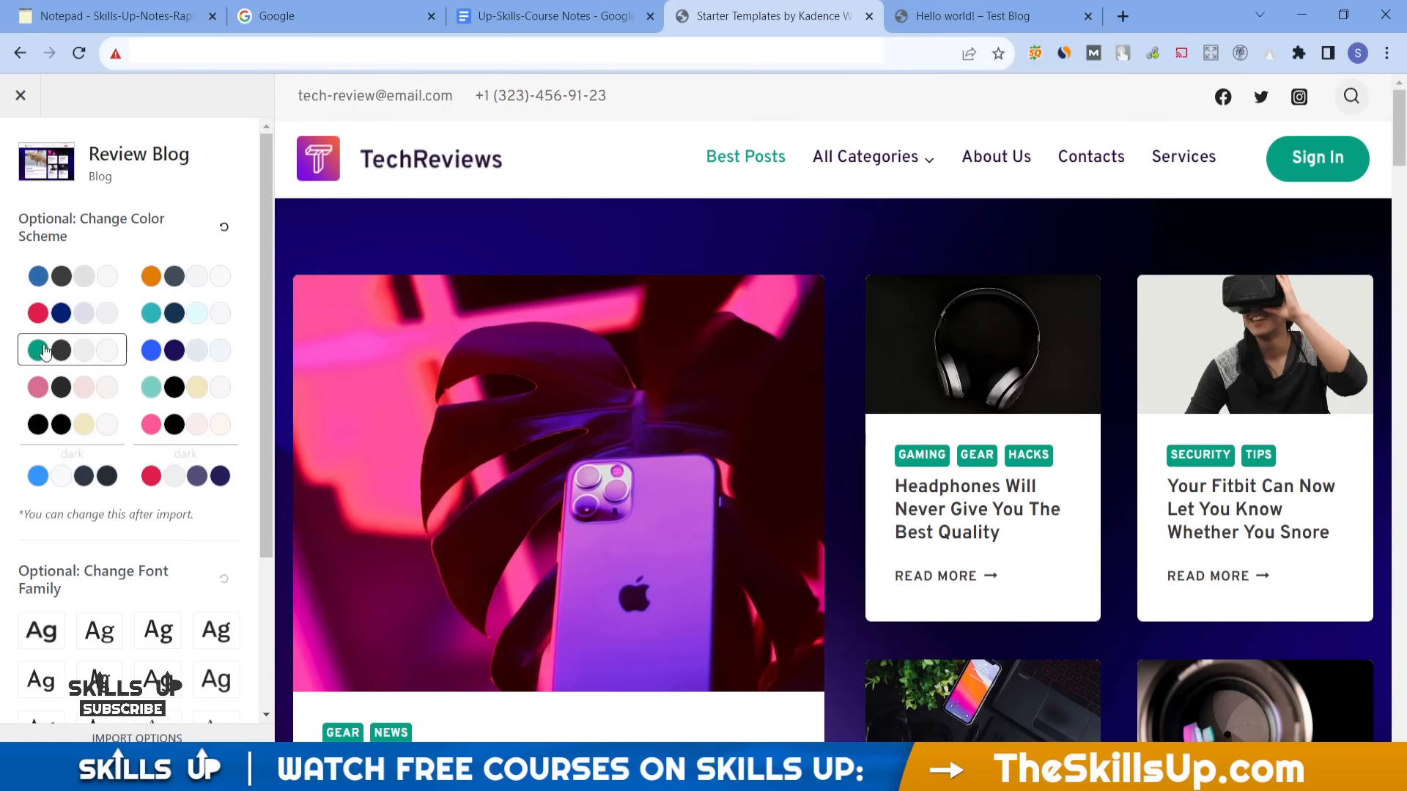
{"action": "left_click", "coordinate": [170, 319]}
{"action": "left_click", "coordinate": [56, 279]}
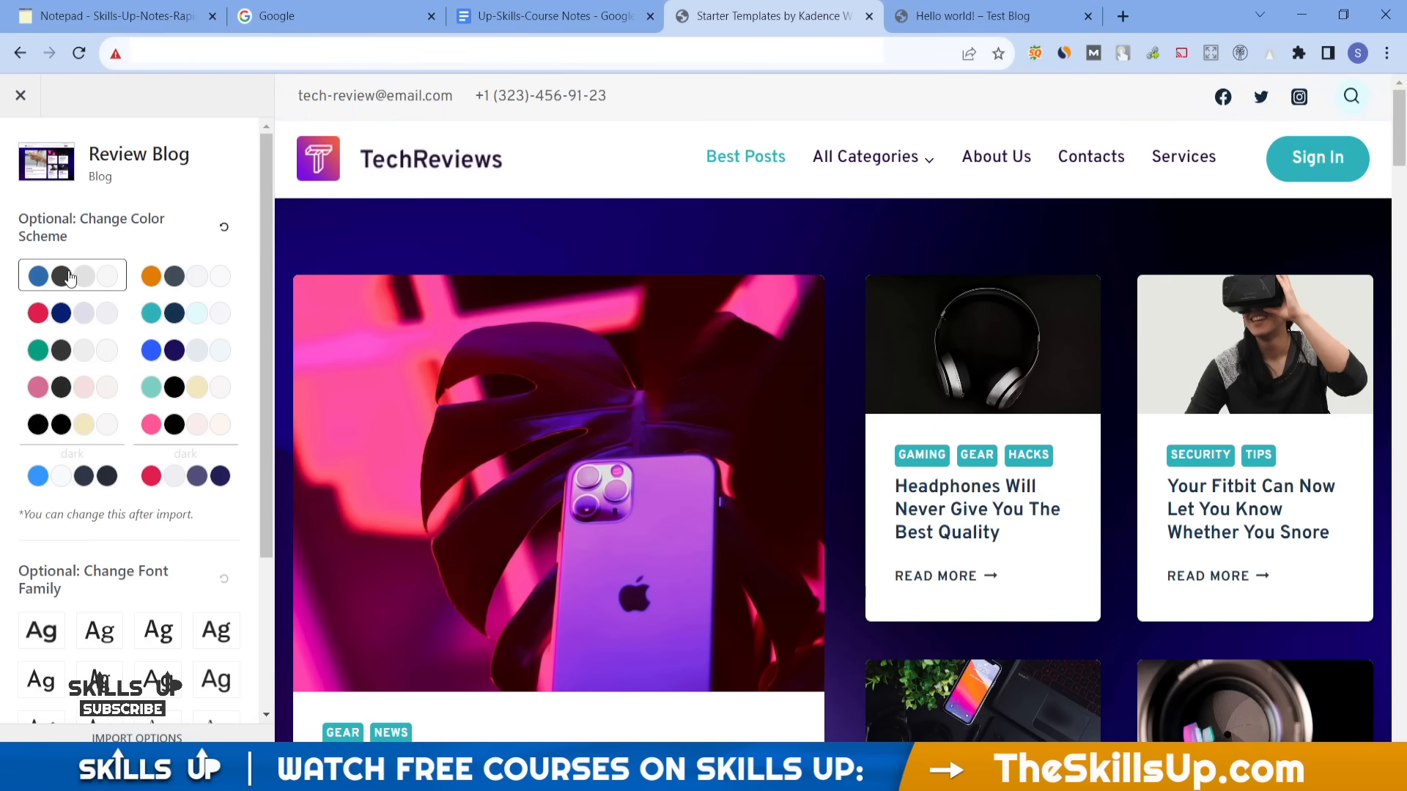
{"action": "left_click", "coordinate": [59, 425]}
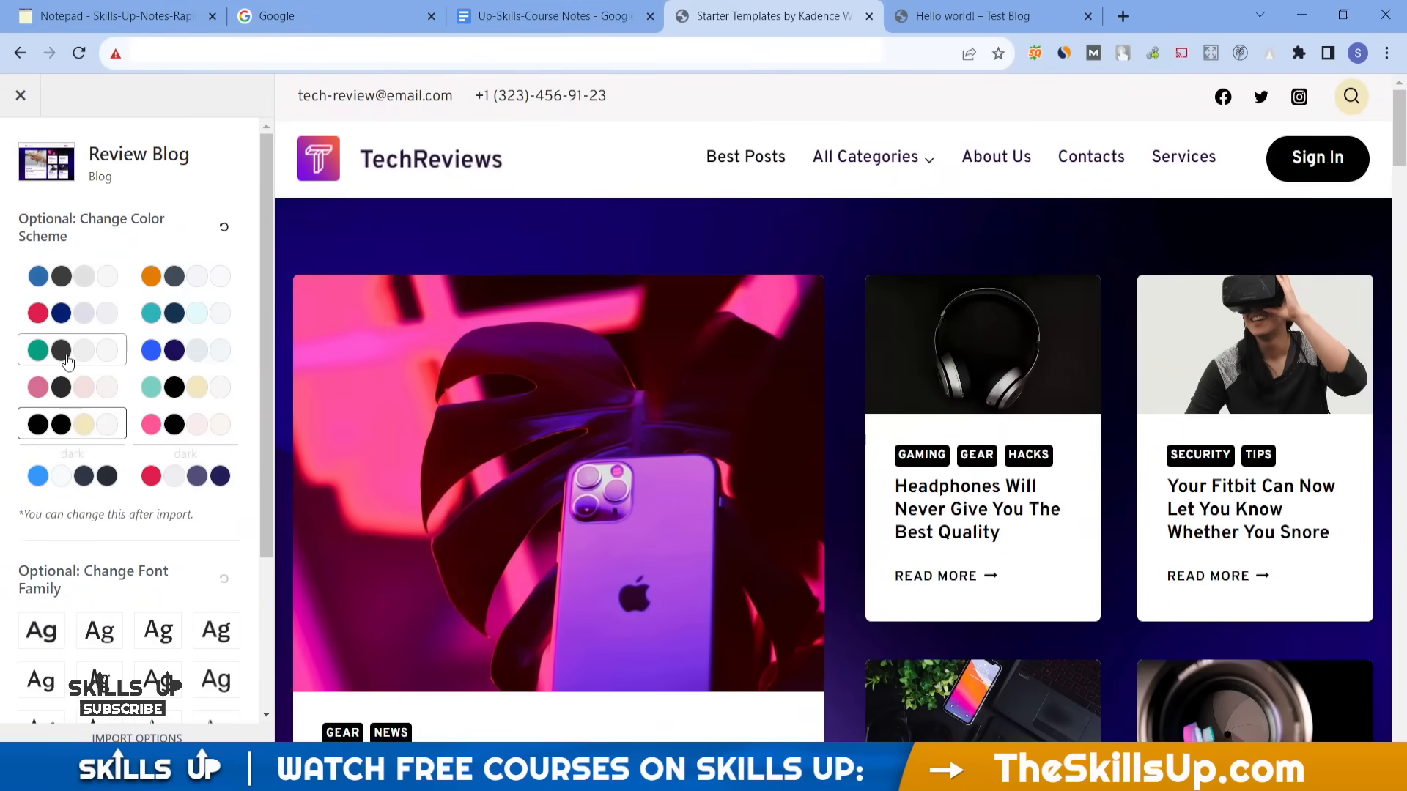
{"action": "left_click", "coordinate": [95, 351]}
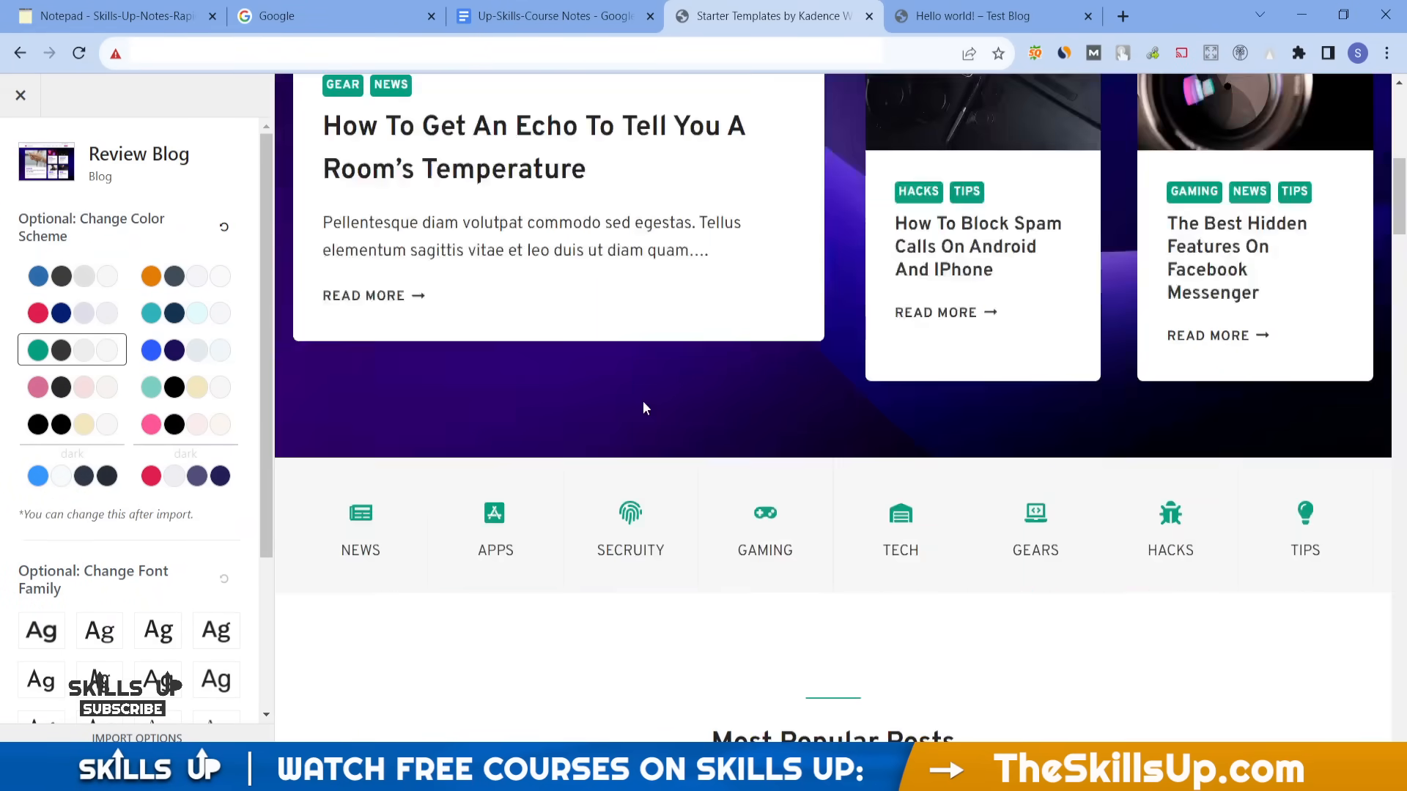
{"action": "scroll", "coordinate": [65, 630], "scroll_direction": "down", "scroll_amount": 3}
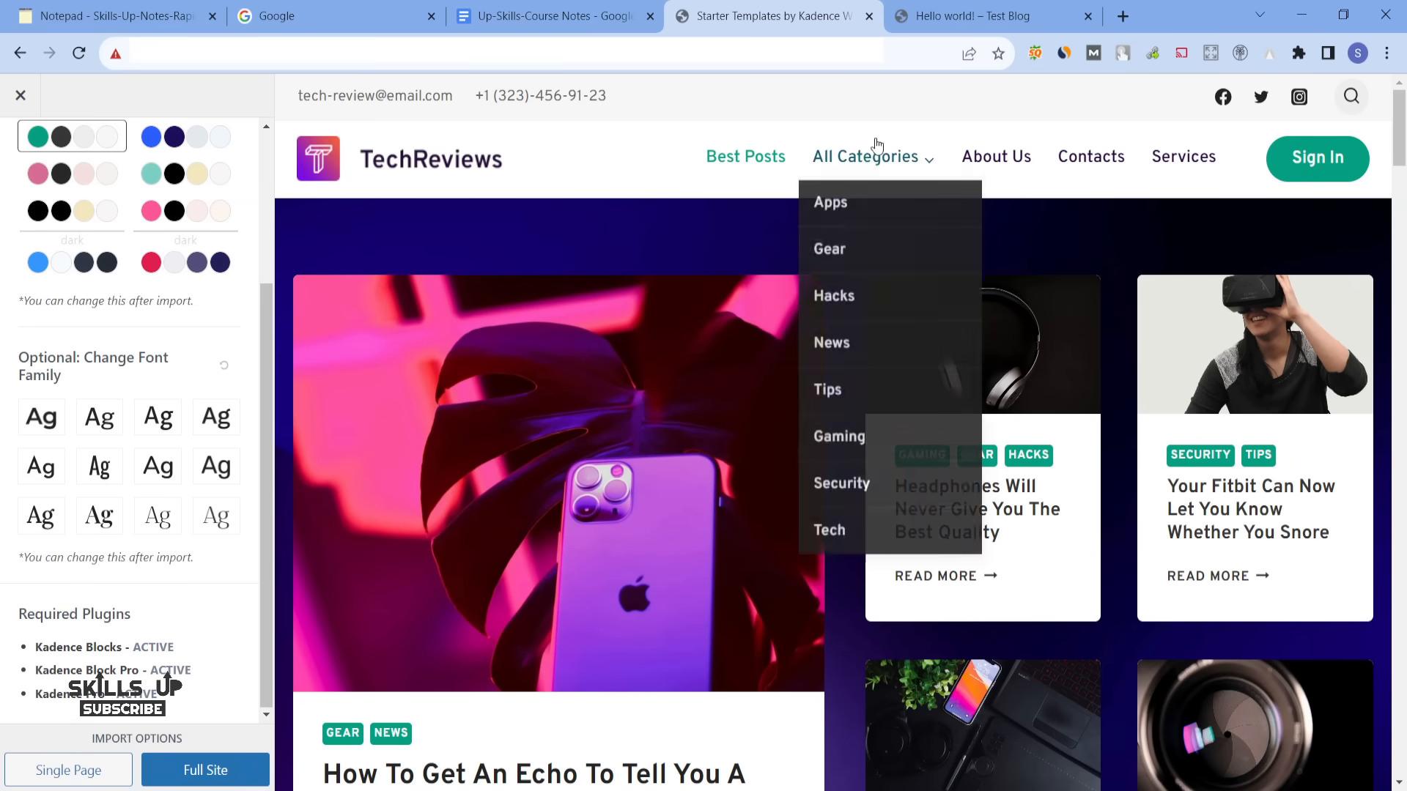
- Reload the live Test Blog post to check the site's current design, and return to the template preview
{"action": "left_click", "coordinate": [997, 9]}
{"action": "key", "text": "F5"}
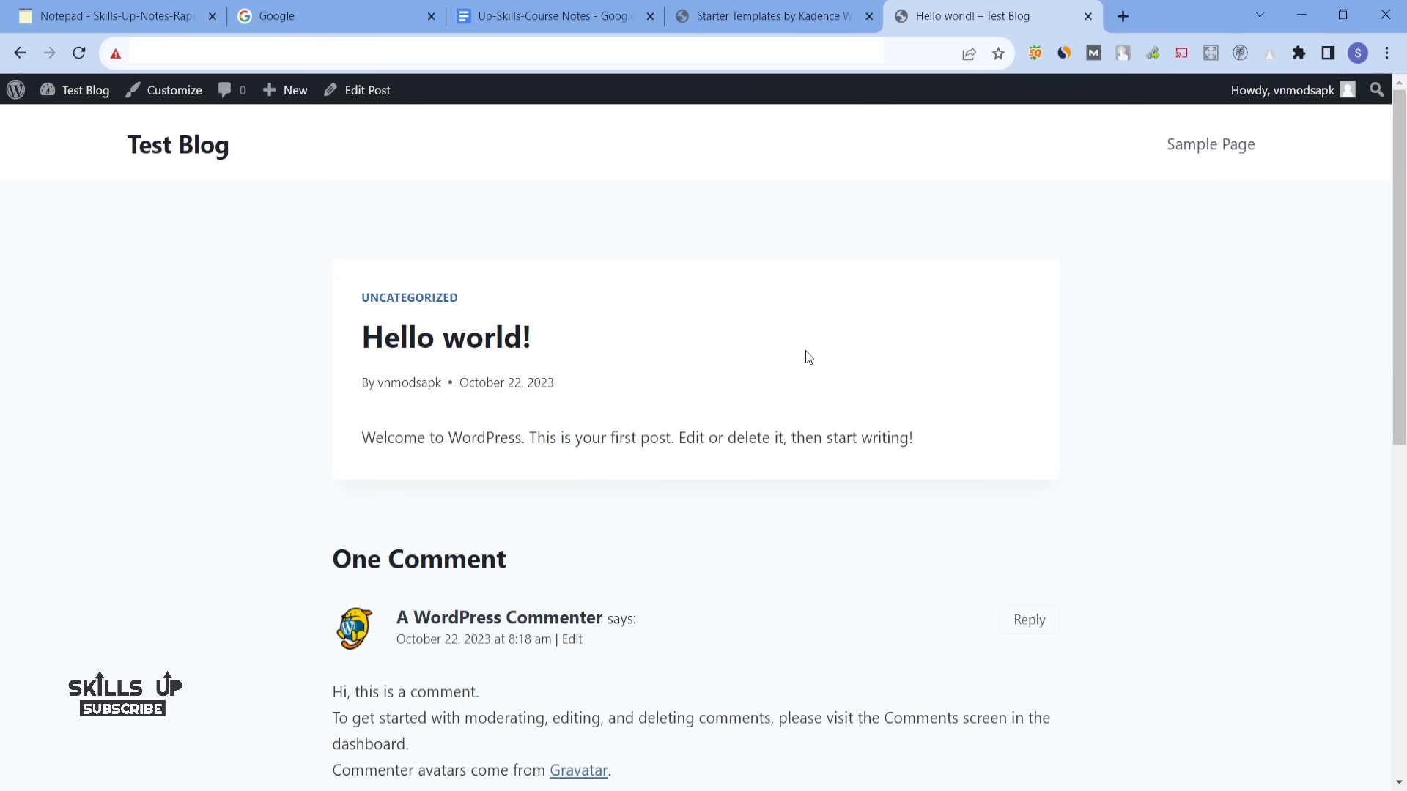
{"action": "left_click", "coordinate": [811, 9]}
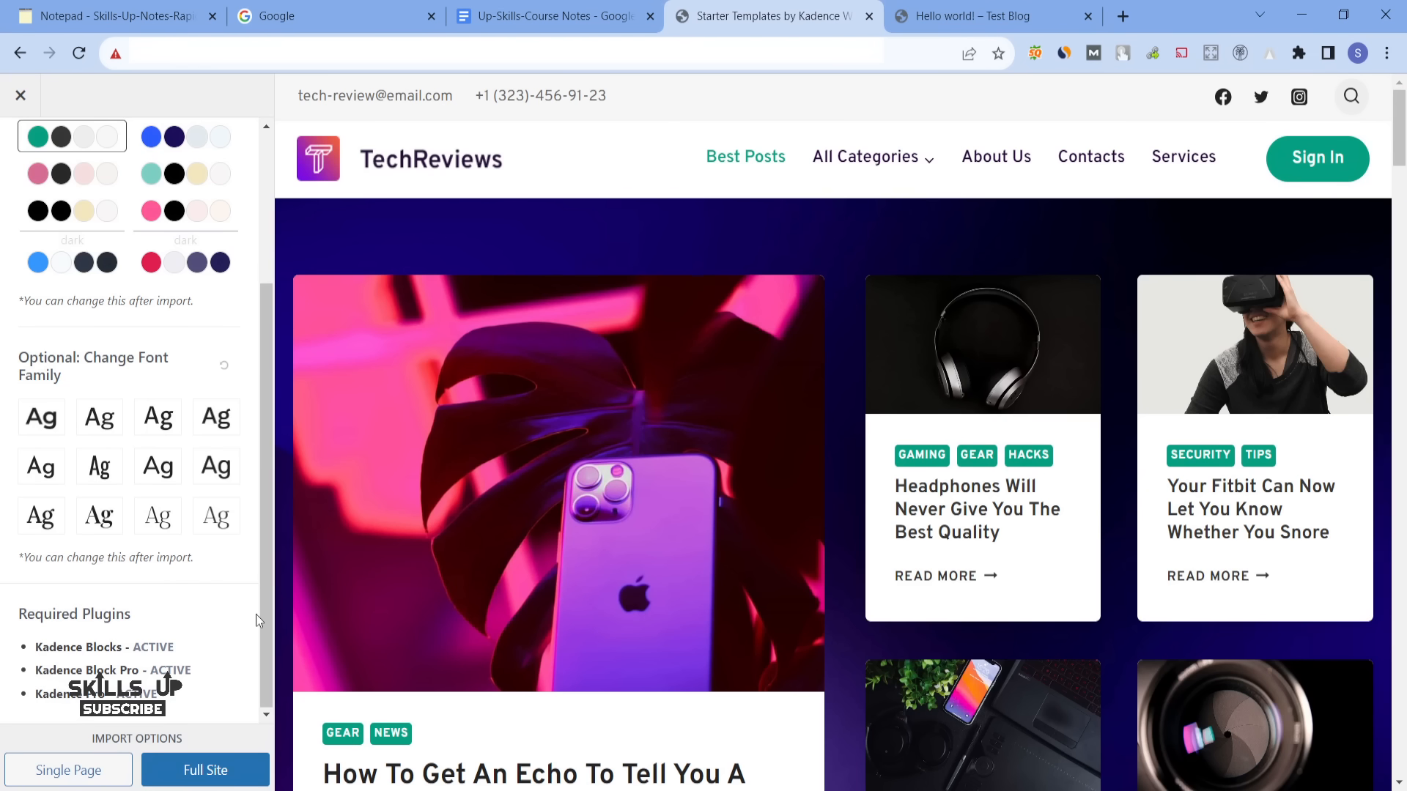
- Import the Review Blog template as a full site, including both the customizer settings and the content
{"action": "left_click", "coordinate": [203, 770]}
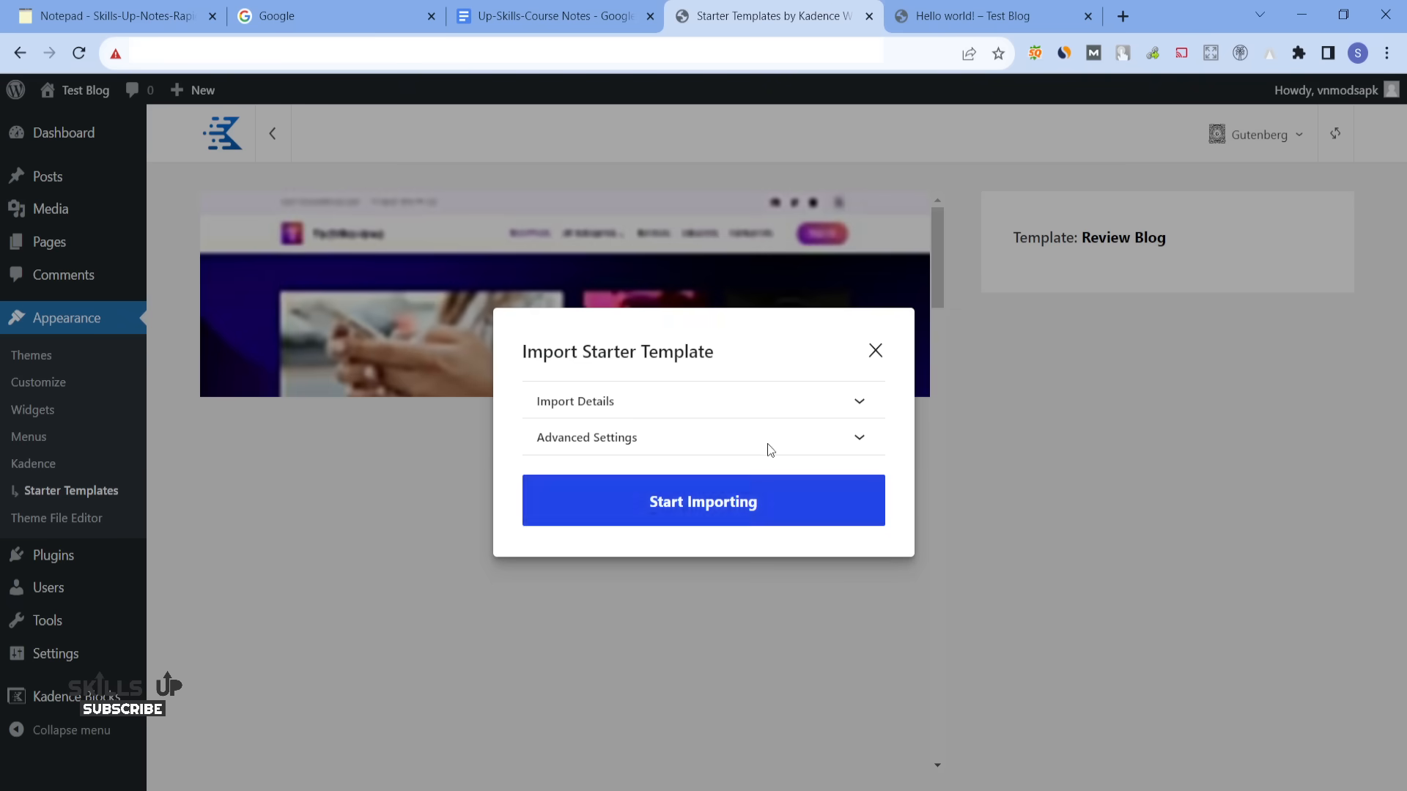
{"action": "left_click", "coordinate": [857, 403]}
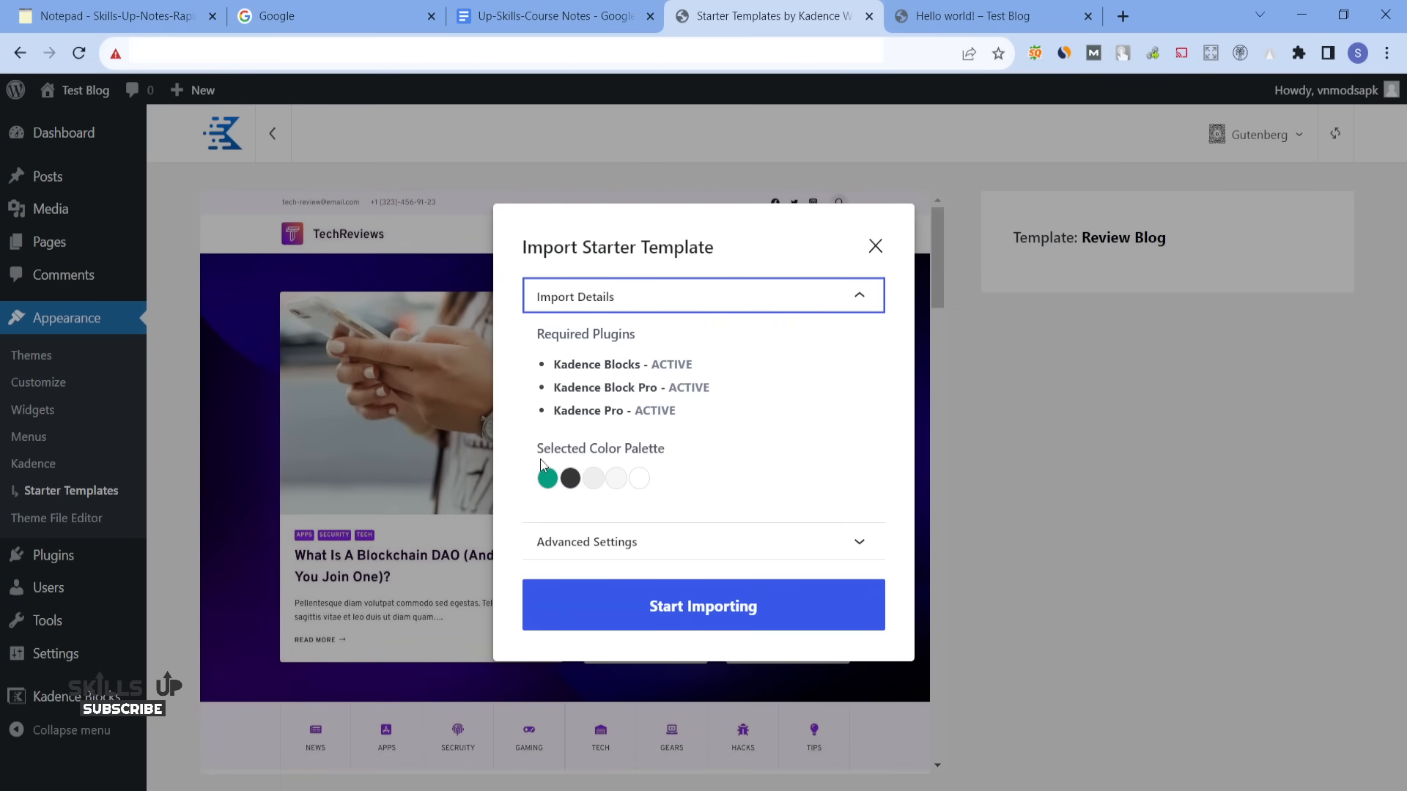
{"action": "left_click", "coordinate": [670, 544]}
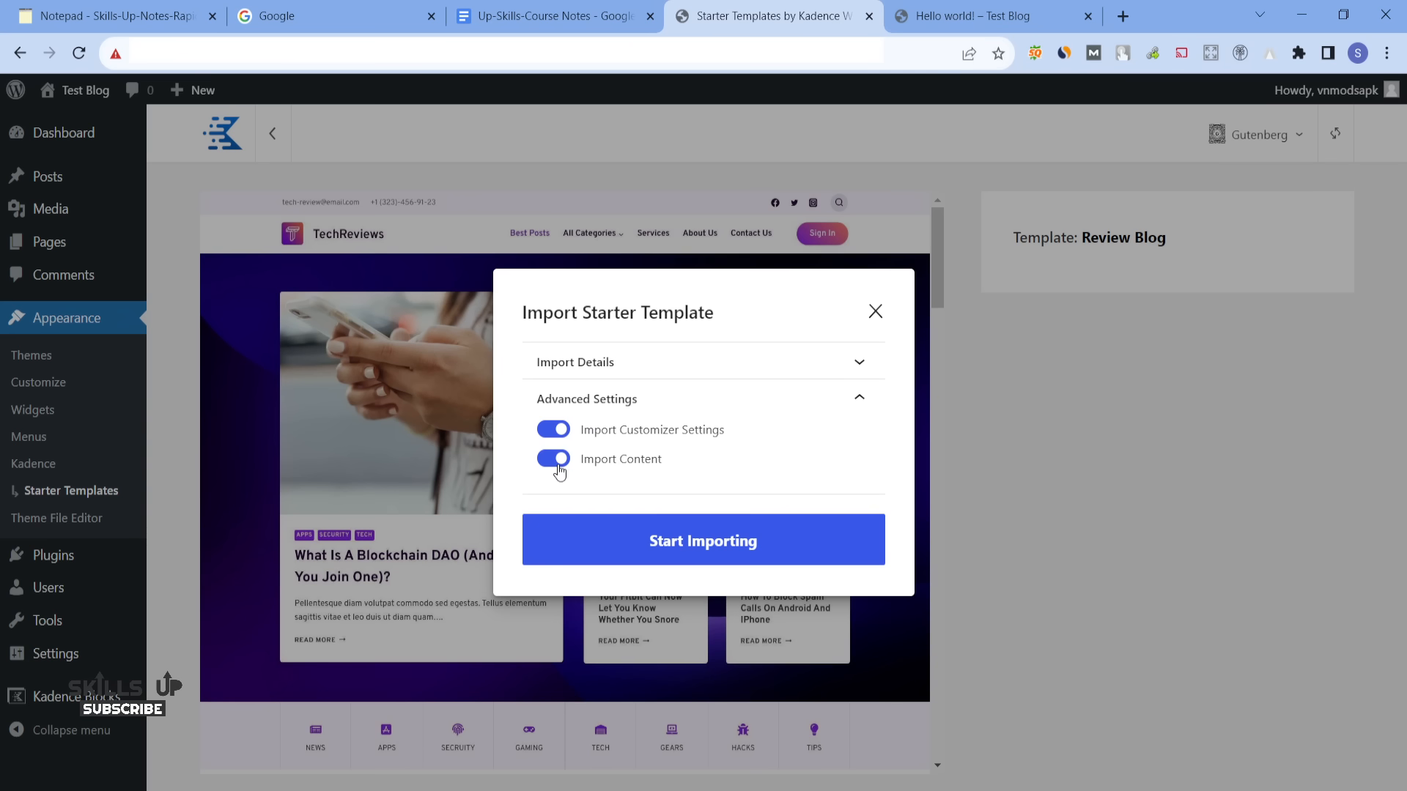
{"action": "left_click", "coordinate": [593, 536]}
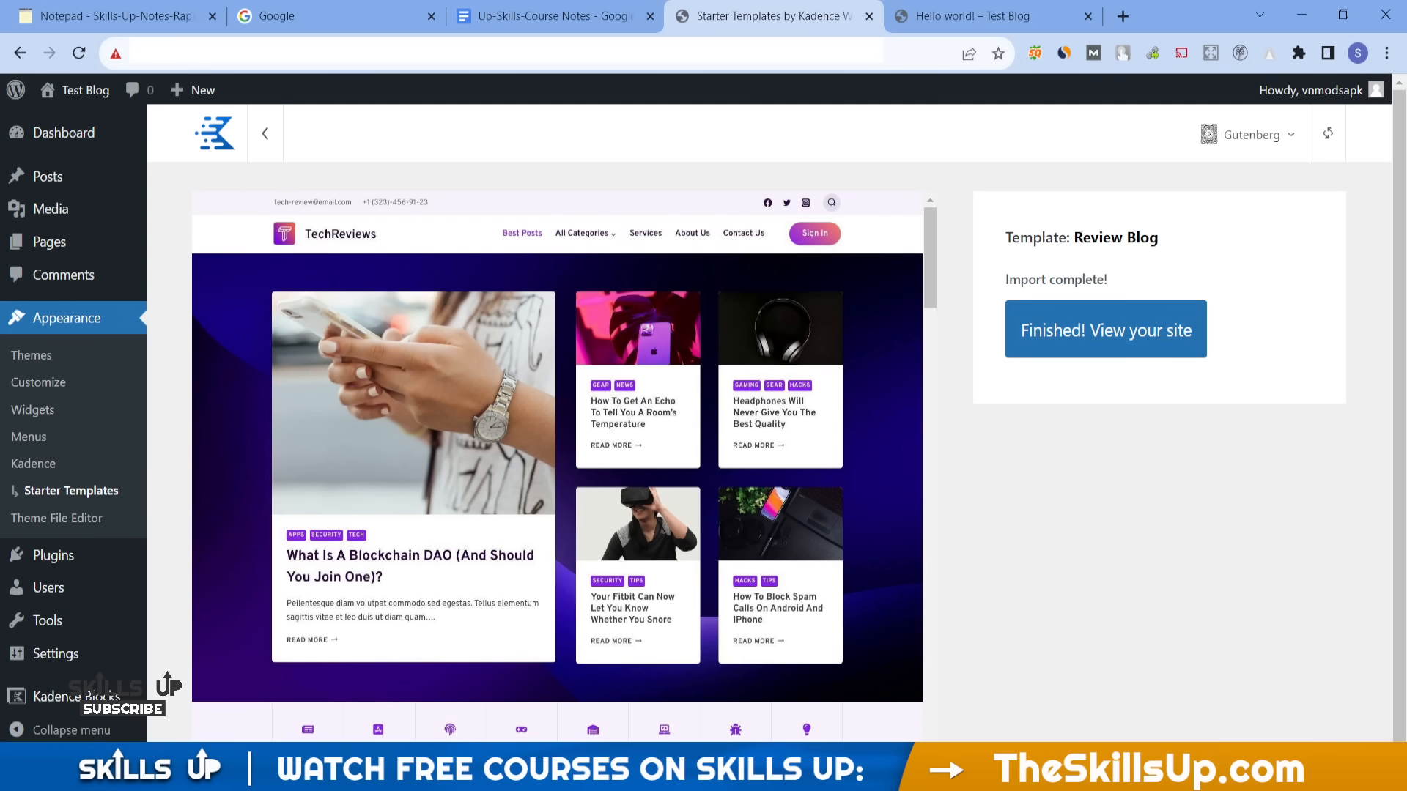
- Reload the live Test Blog post and open the site's homepage to examine the imported design
{"action": "left_click", "coordinate": [975, 17]}
{"action": "key", "text": "F5"}
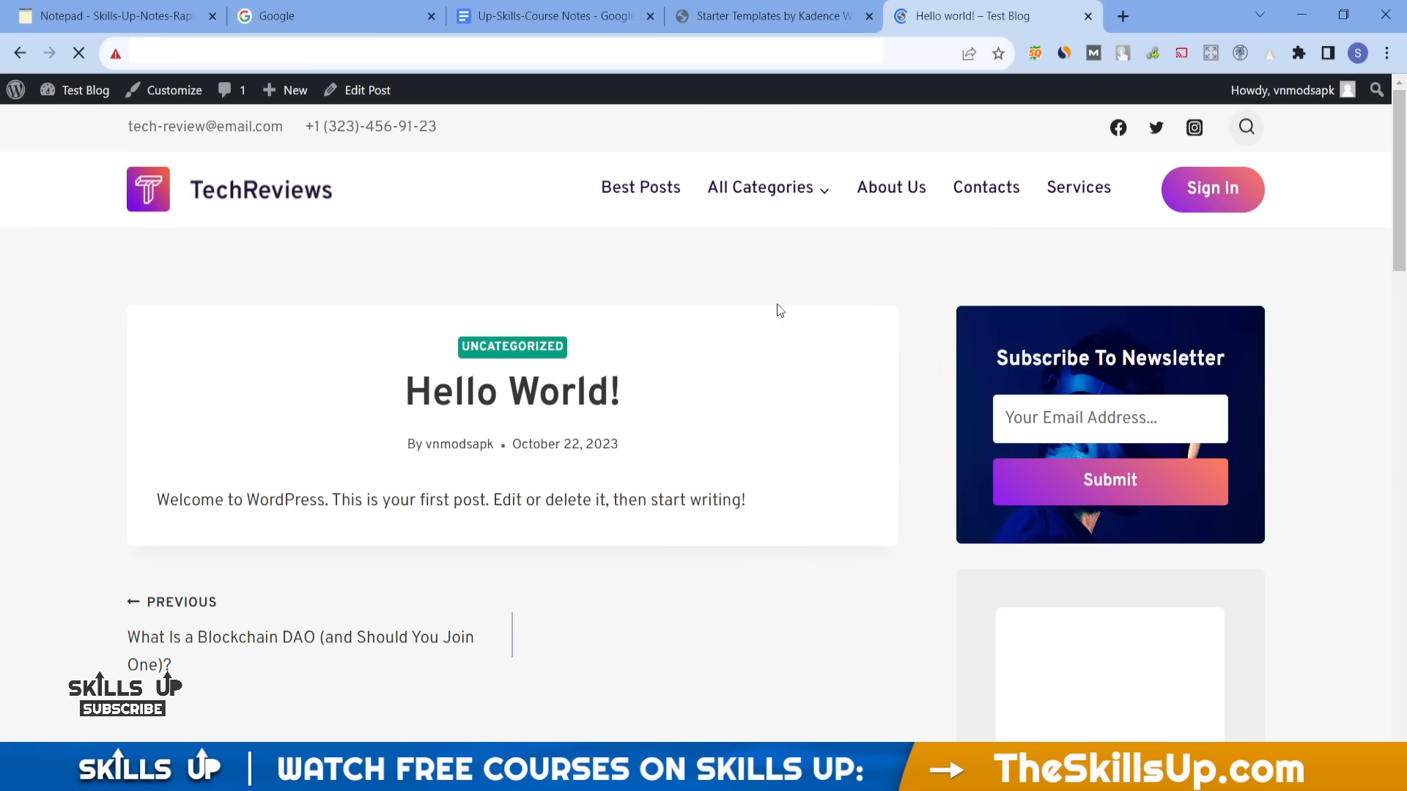
{"action": "scroll", "coordinate": [668, 372], "scroll_direction": "down", "scroll_amount": 10}
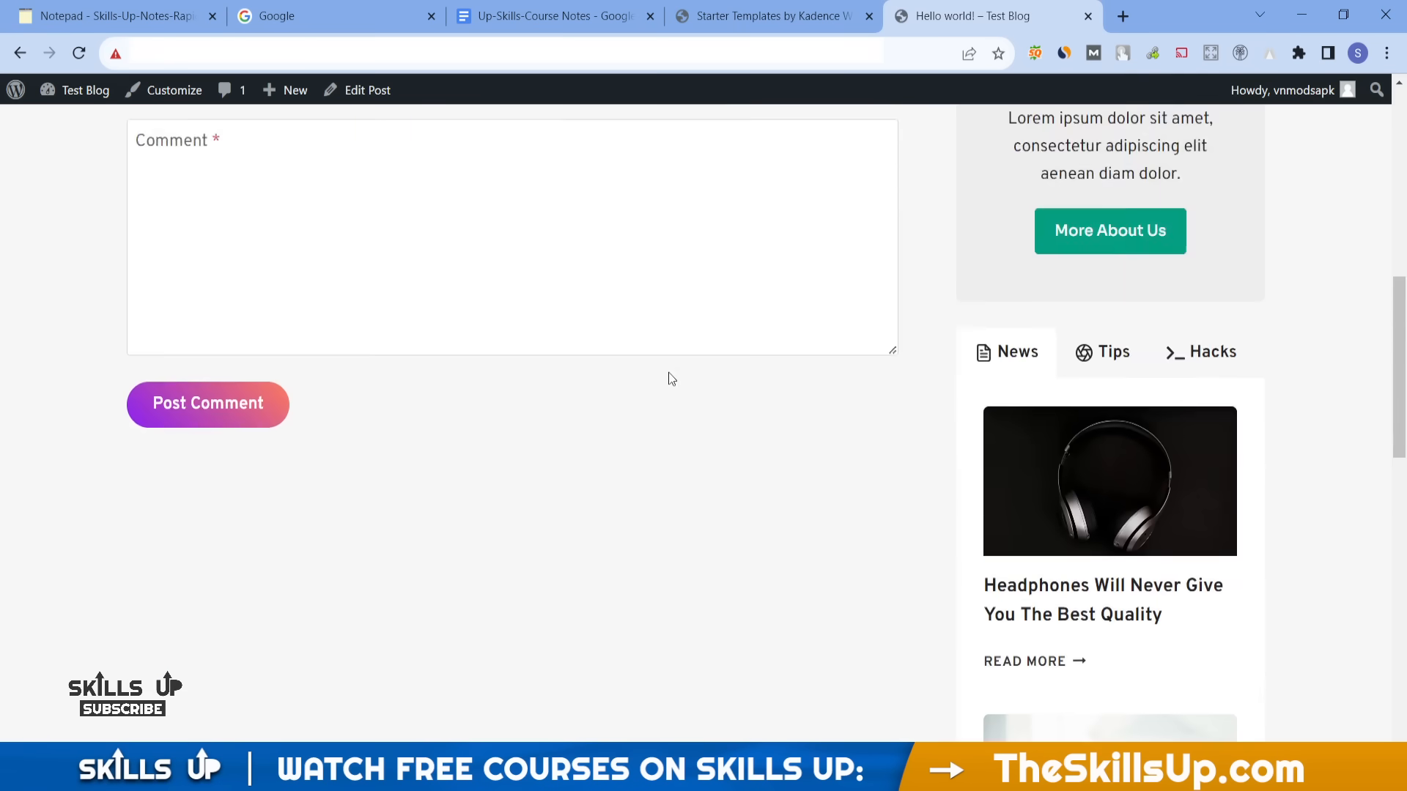
{"action": "scroll", "coordinate": [668, 372], "scroll_direction": "up", "scroll_amount": 10}
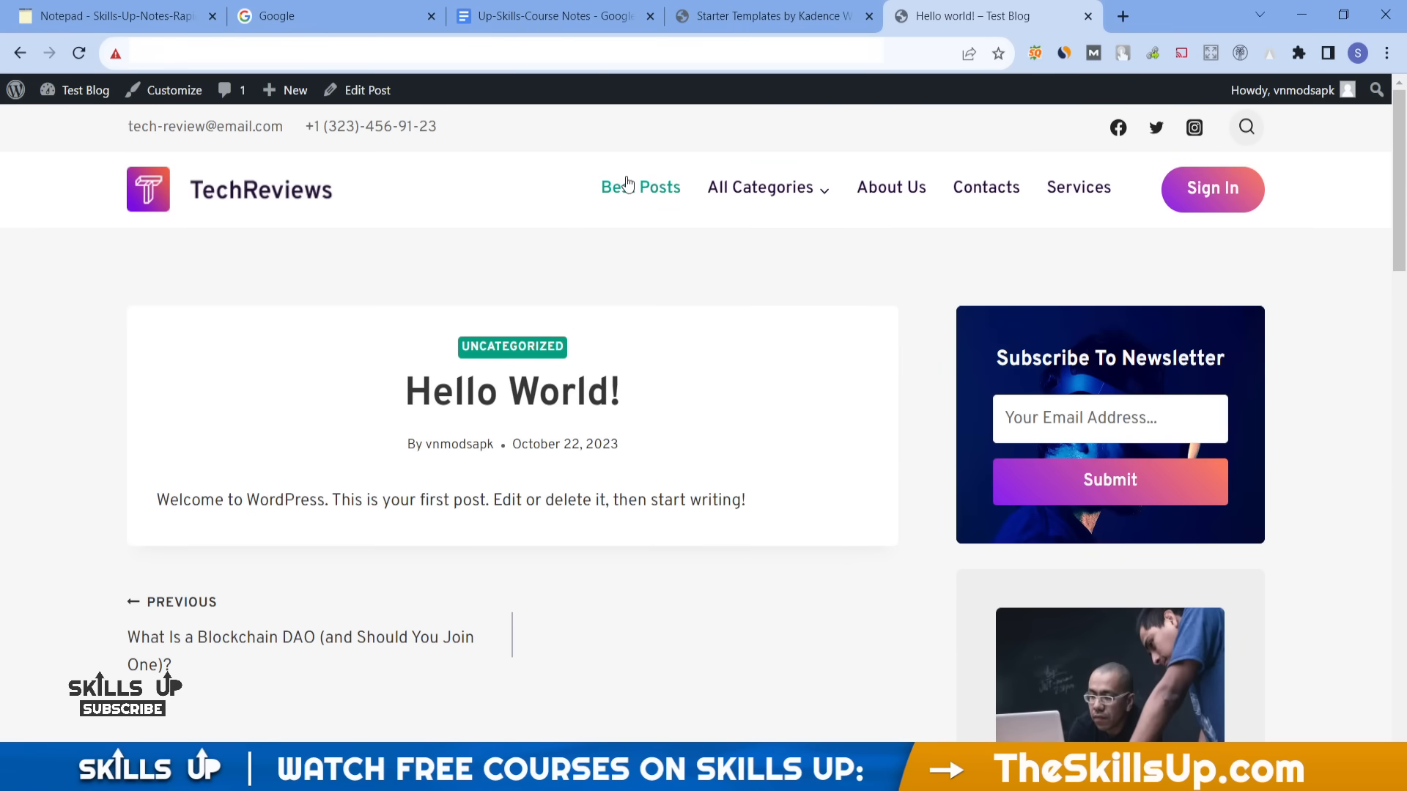
{"action": "left_click", "coordinate": [245, 198]}
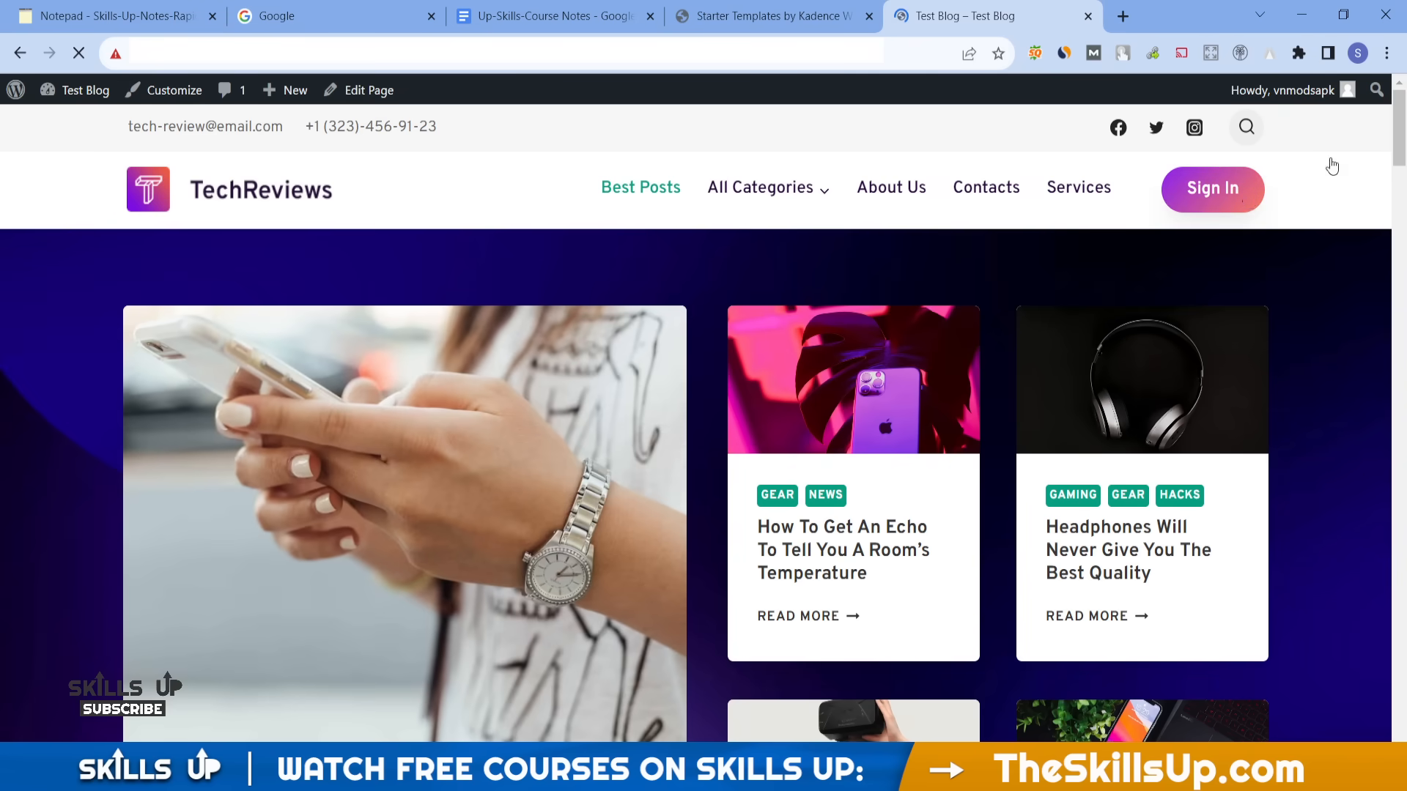
{"action": "mouse_move", "coordinate": [1399, 133]}
{"action": "left_mouse_down"}
{"action": "mouse_move", "coordinate": [1405, 725]}
{"action": "mouse_move", "coordinate": [1404, 110]}
{"action": "left_mouse_up"}
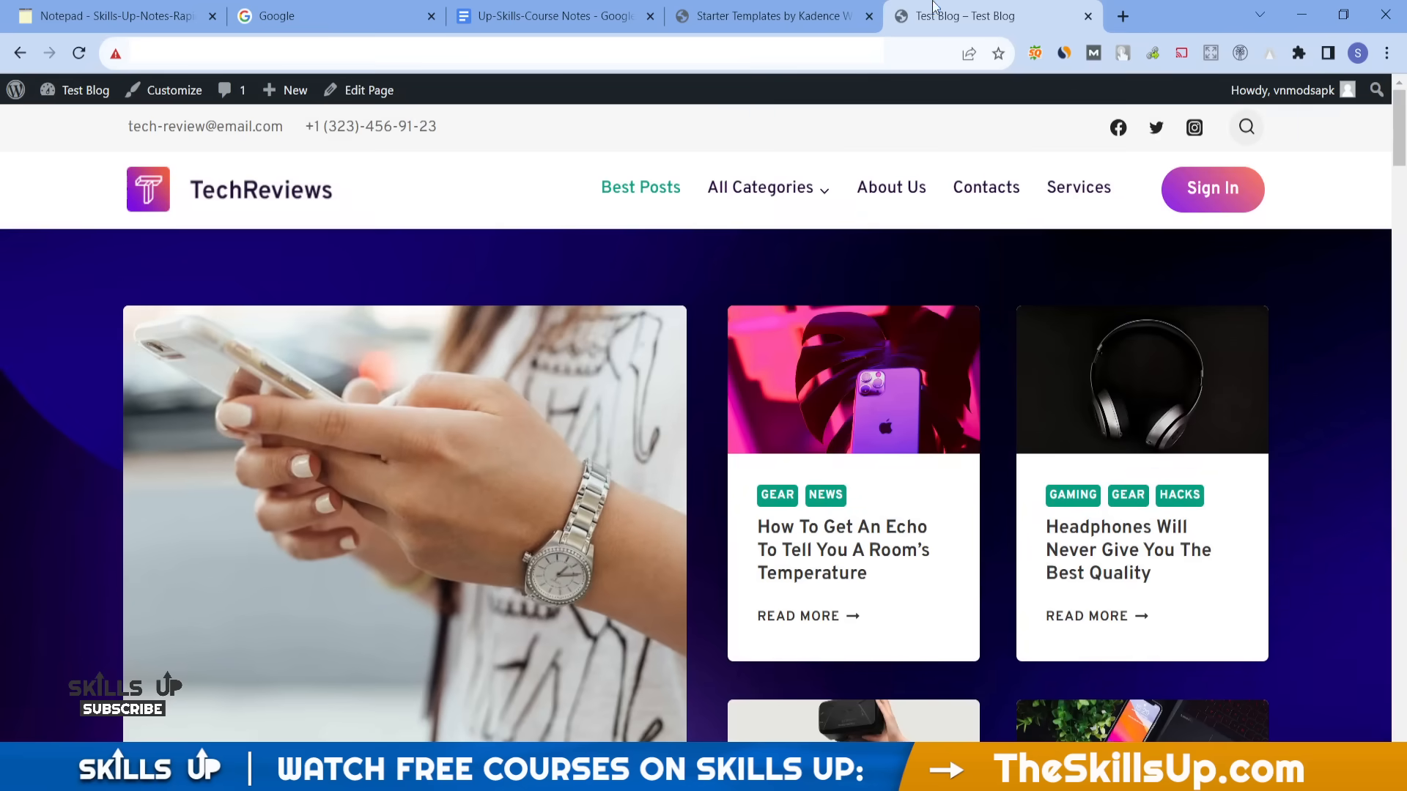
- Open the list of all posts in the WordPress admin and move the "Hello world!" post to the trash
{"action": "left_click", "coordinate": [809, 13]}
{"action": "mouse_move", "coordinate": [73, 180]}
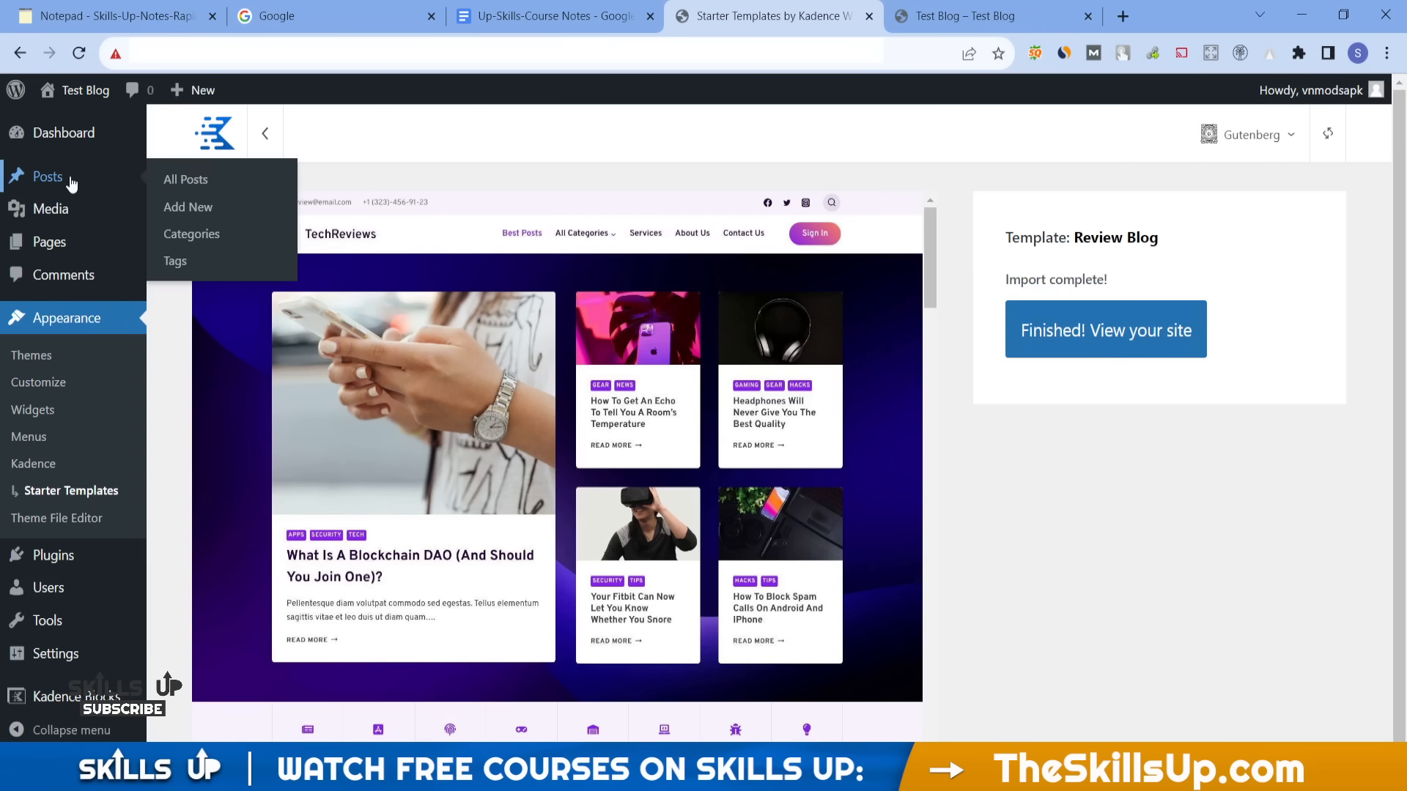
{"action": "left_click", "coordinate": [185, 179]}
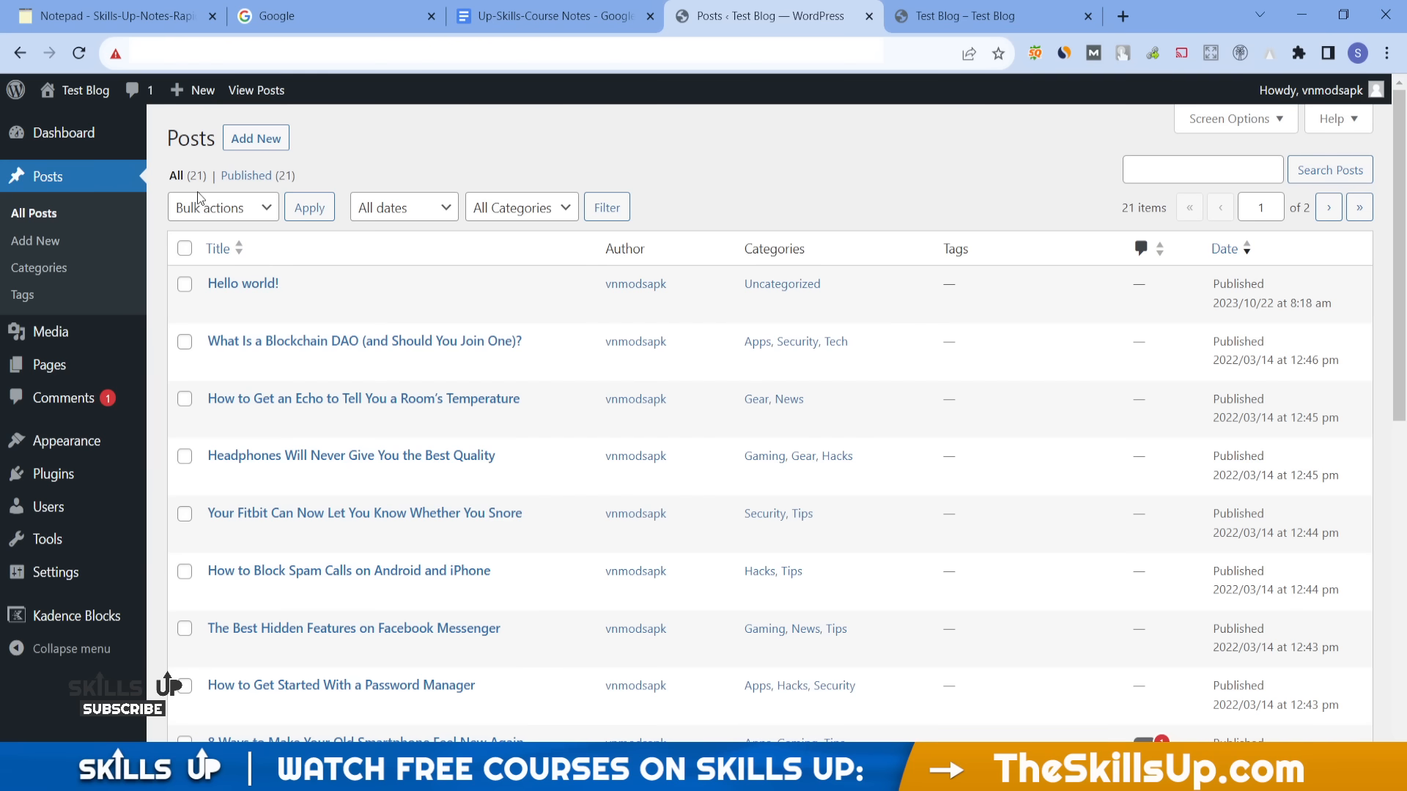
{"action": "mouse_move", "coordinate": [184, 286]}
{"action": "left_click", "coordinate": [313, 314]}
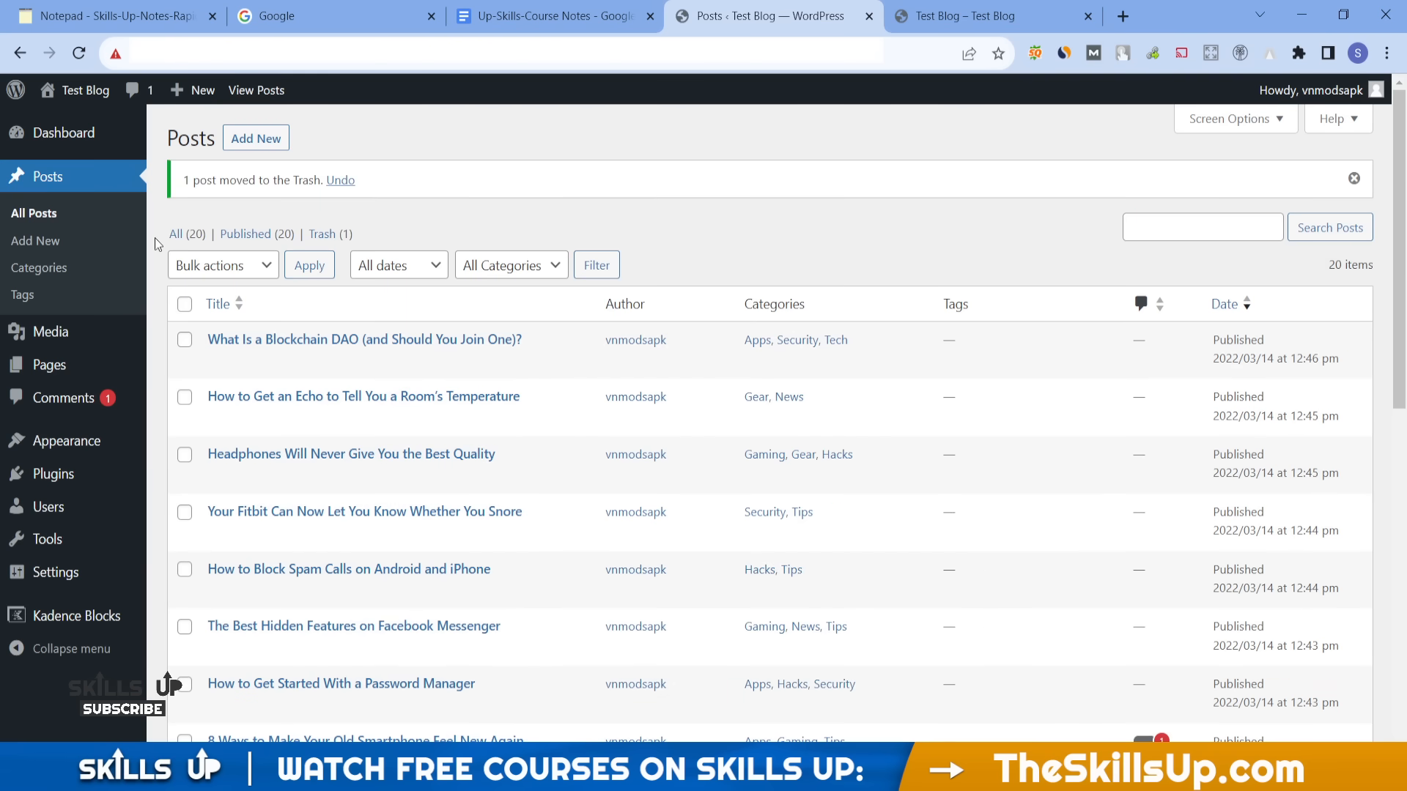
- Open the theme Customizer and look through the homepage preview down to the footer
{"action": "mouse_move", "coordinate": [81, 452]}
{"action": "left_click", "coordinate": [182, 473]}
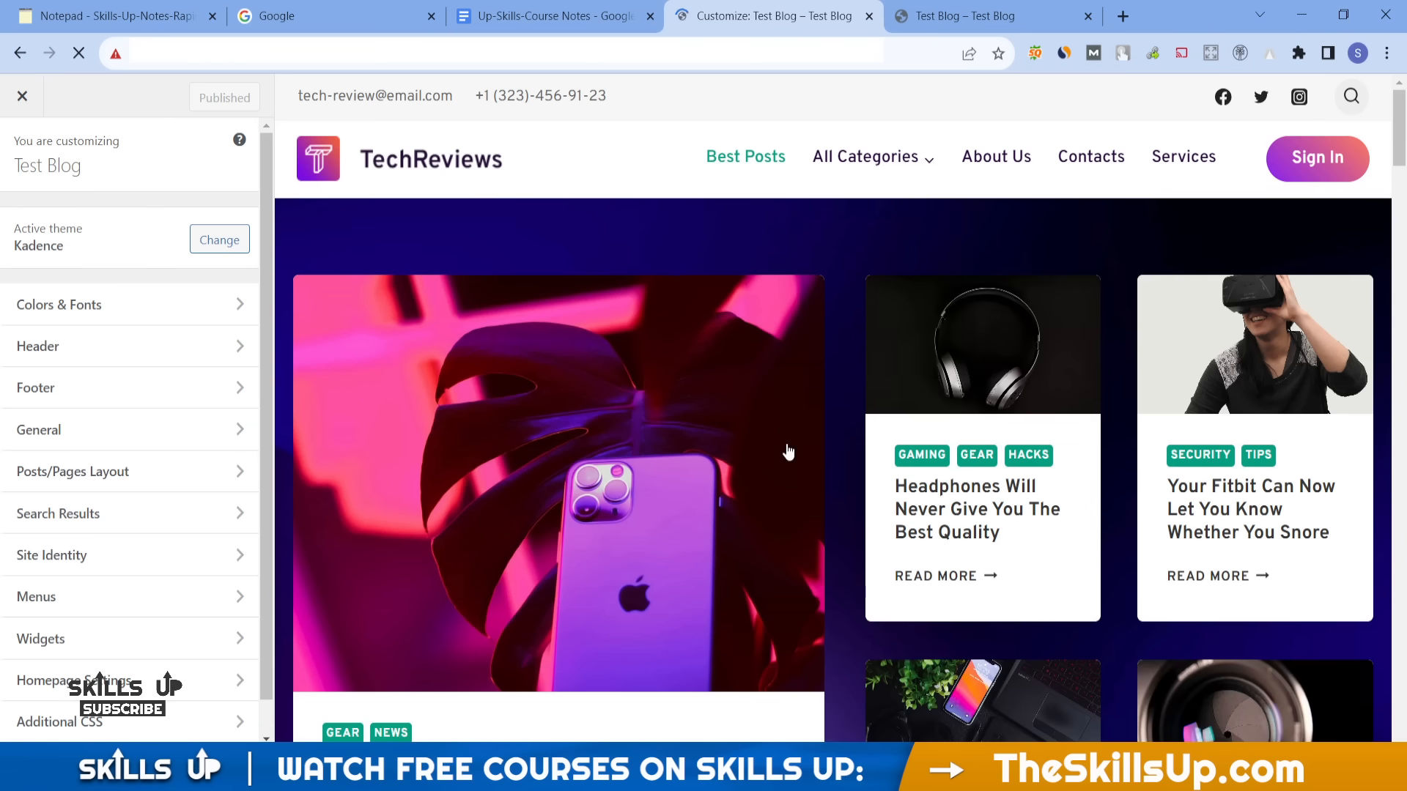
{"action": "scroll", "coordinate": [788, 452], "scroll_direction": "down", "scroll_amount": 15}
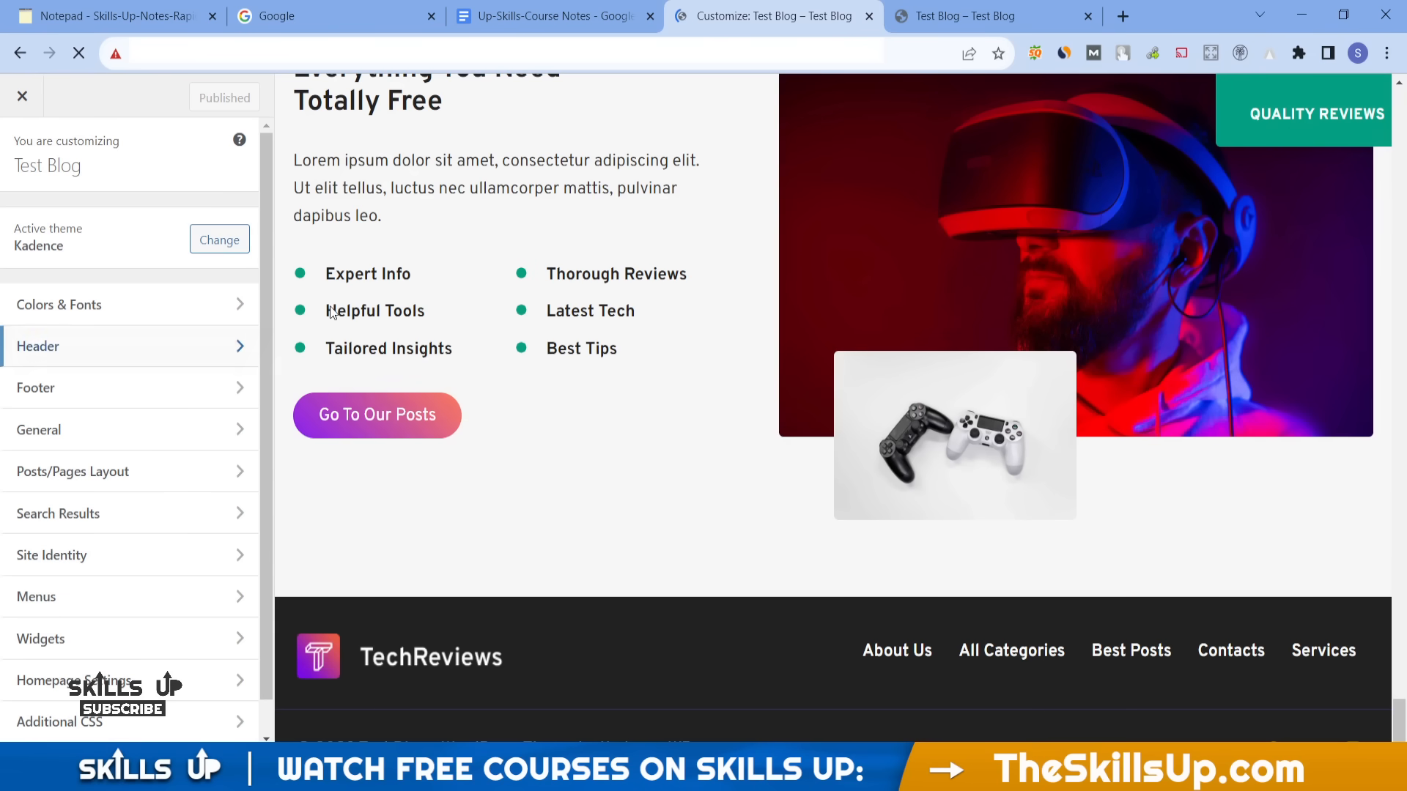
{"action": "scroll", "coordinate": [433, 296], "scroll_direction": "up", "scroll_amount": 3}
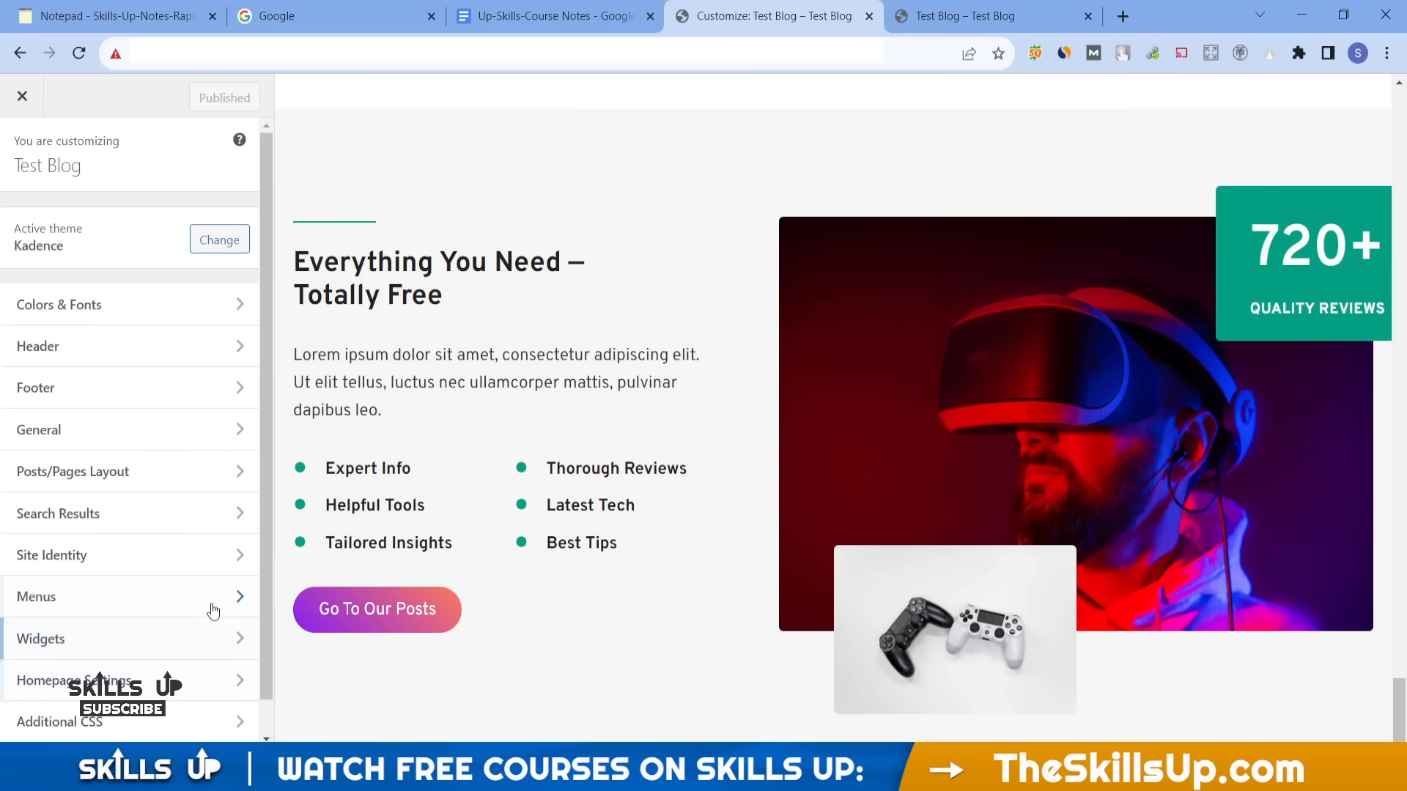
- Check the Homepage Settings and the Posts/Pages Layout options in the Customizer
{"action": "left_click", "coordinate": [213, 679]}
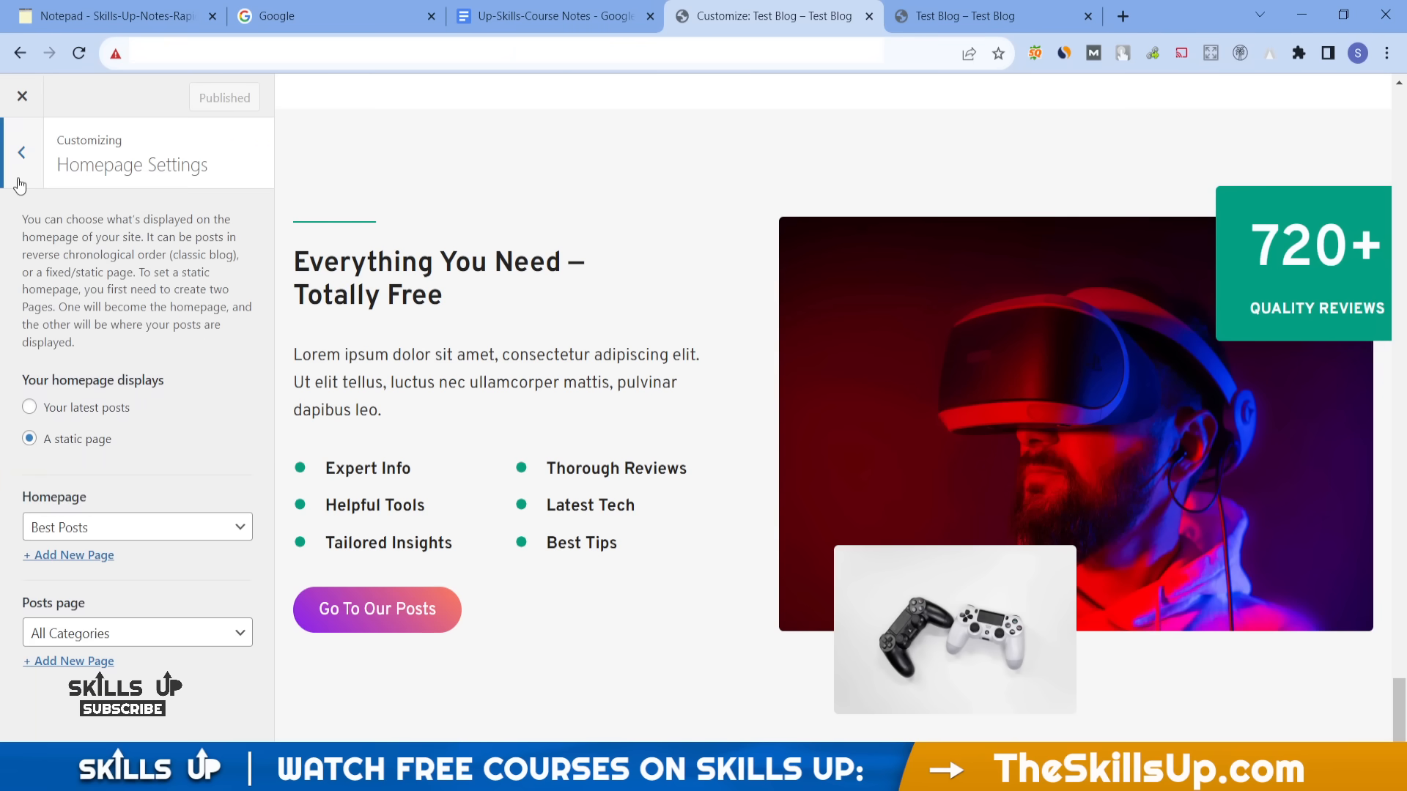
{"action": "left_click", "coordinate": [20, 184]}
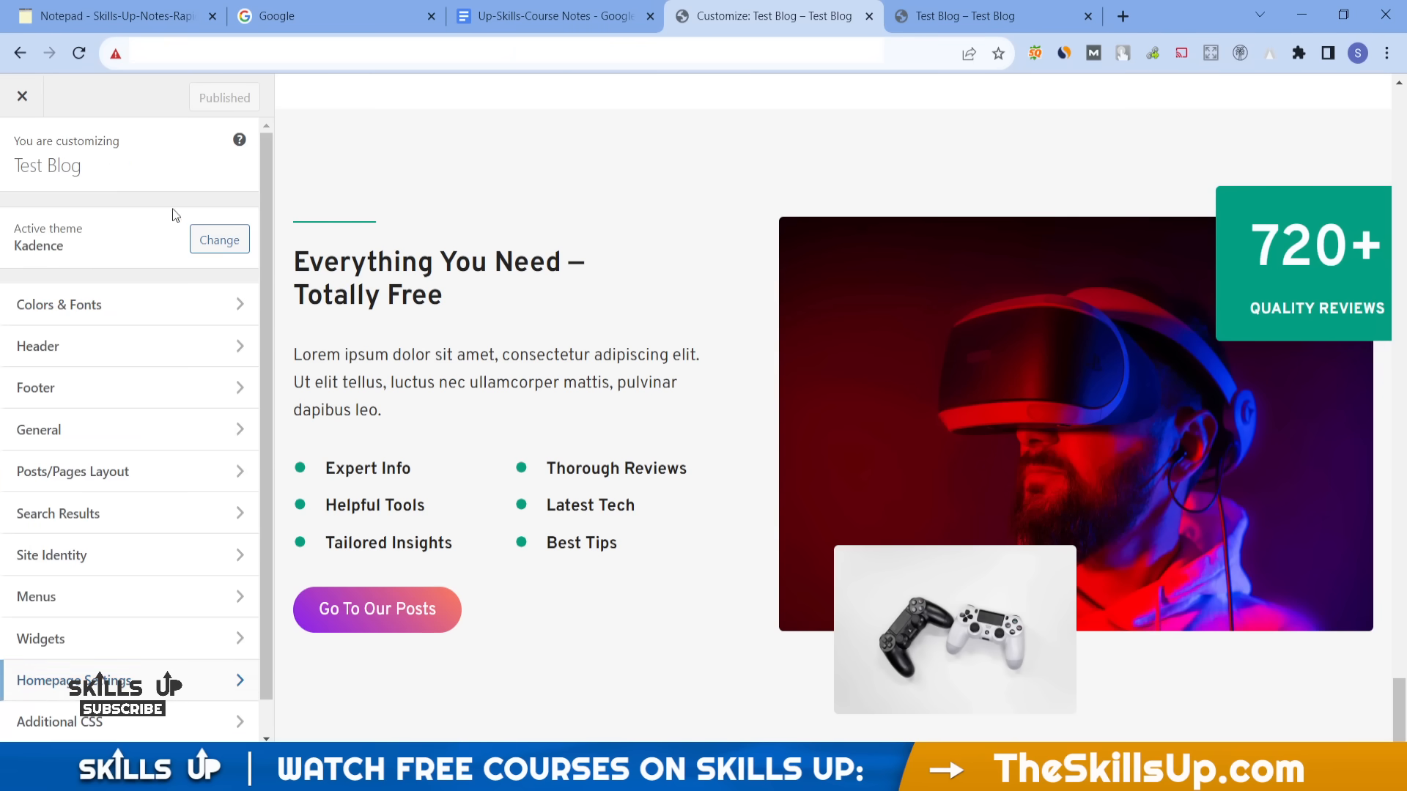
{"action": "left_click", "coordinate": [158, 472]}
- Open the settings of the header's main row and set its minimum height to 77 px
{"action": "scroll", "coordinate": [571, 257], "scroll_direction": "down", "scroll_amount": 10}
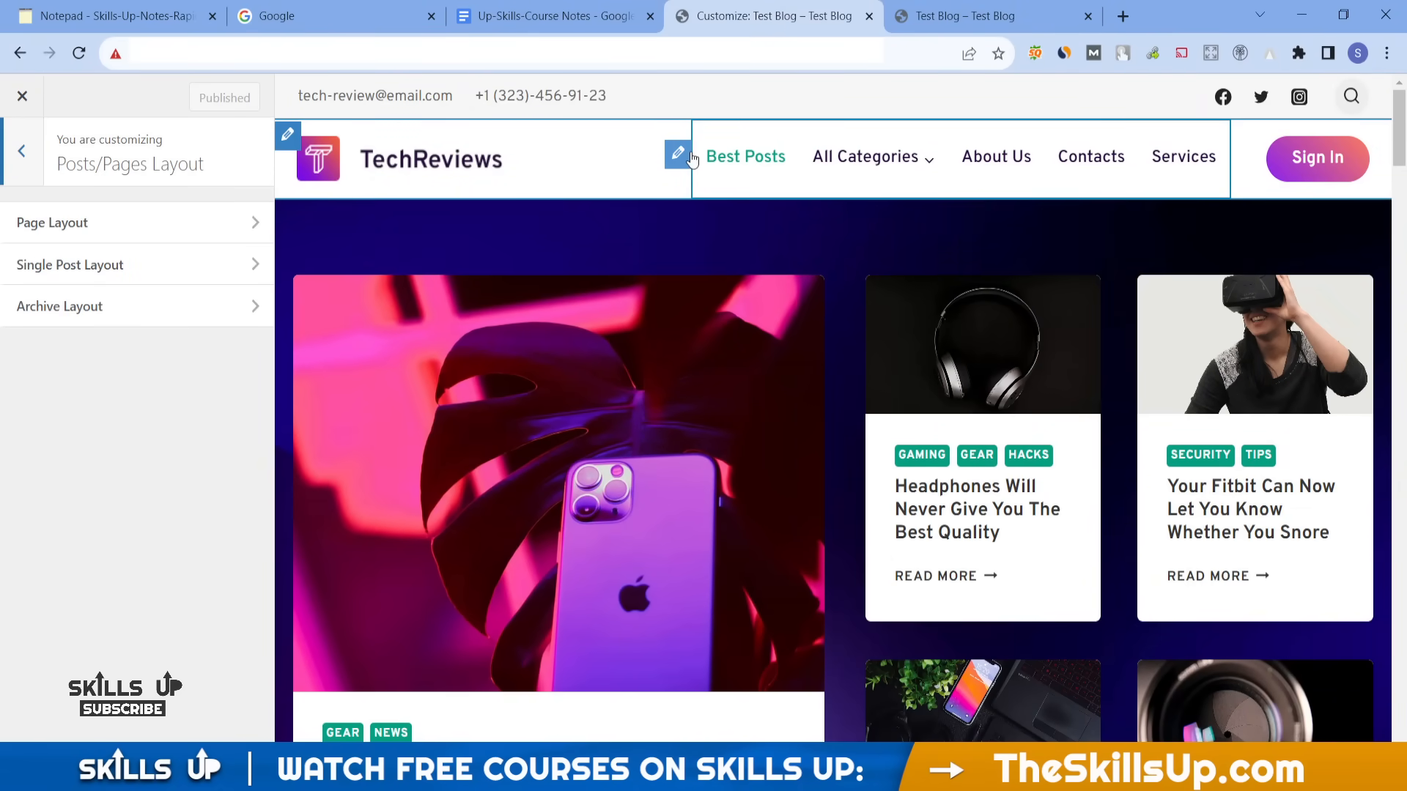
{"action": "left_click", "coordinate": [289, 137]}
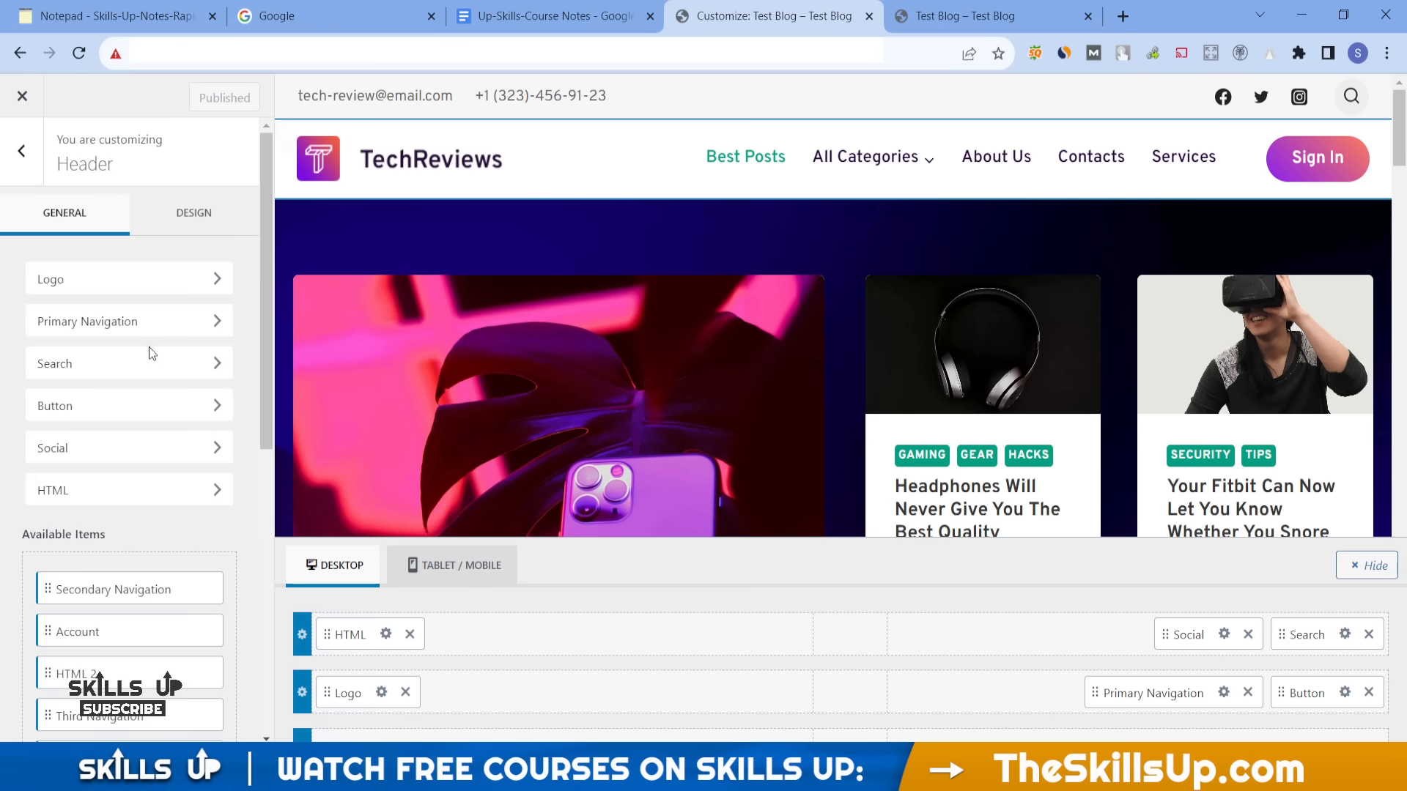
{"action": "mouse_move", "coordinate": [45, 424]}
{"action": "left_mouse_down"}
{"action": "mouse_move", "coordinate": [144, 425]}
{"action": "mouse_move", "coordinate": [23, 430]}
{"action": "mouse_move", "coordinate": [63, 431]}
{"action": "mouse_move", "coordinate": [50, 434]}
{"action": "left_mouse_up"}
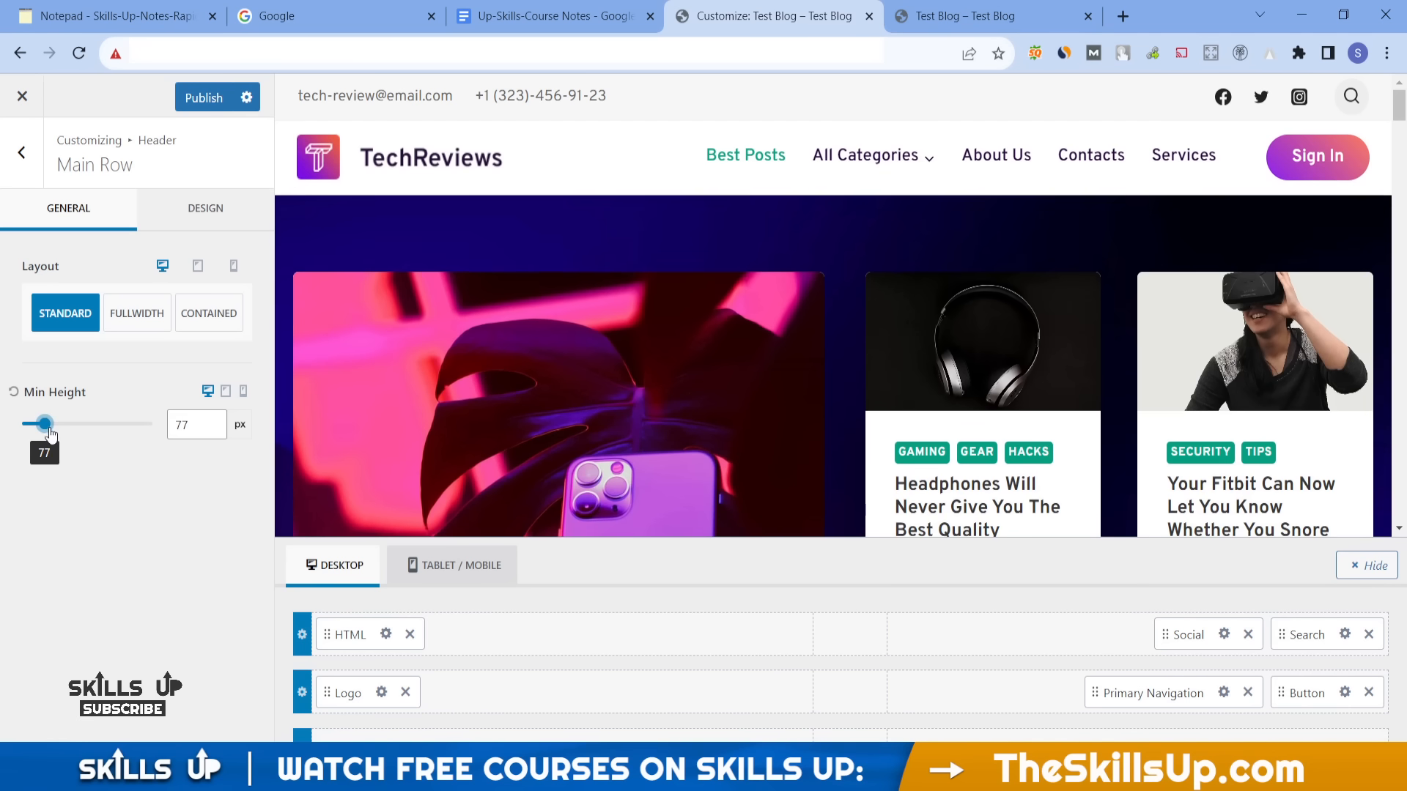
- Try the Fullwidth and Contained layouts on the header's main row and return it to Standard
{"action": "left_click", "coordinate": [132, 323]}
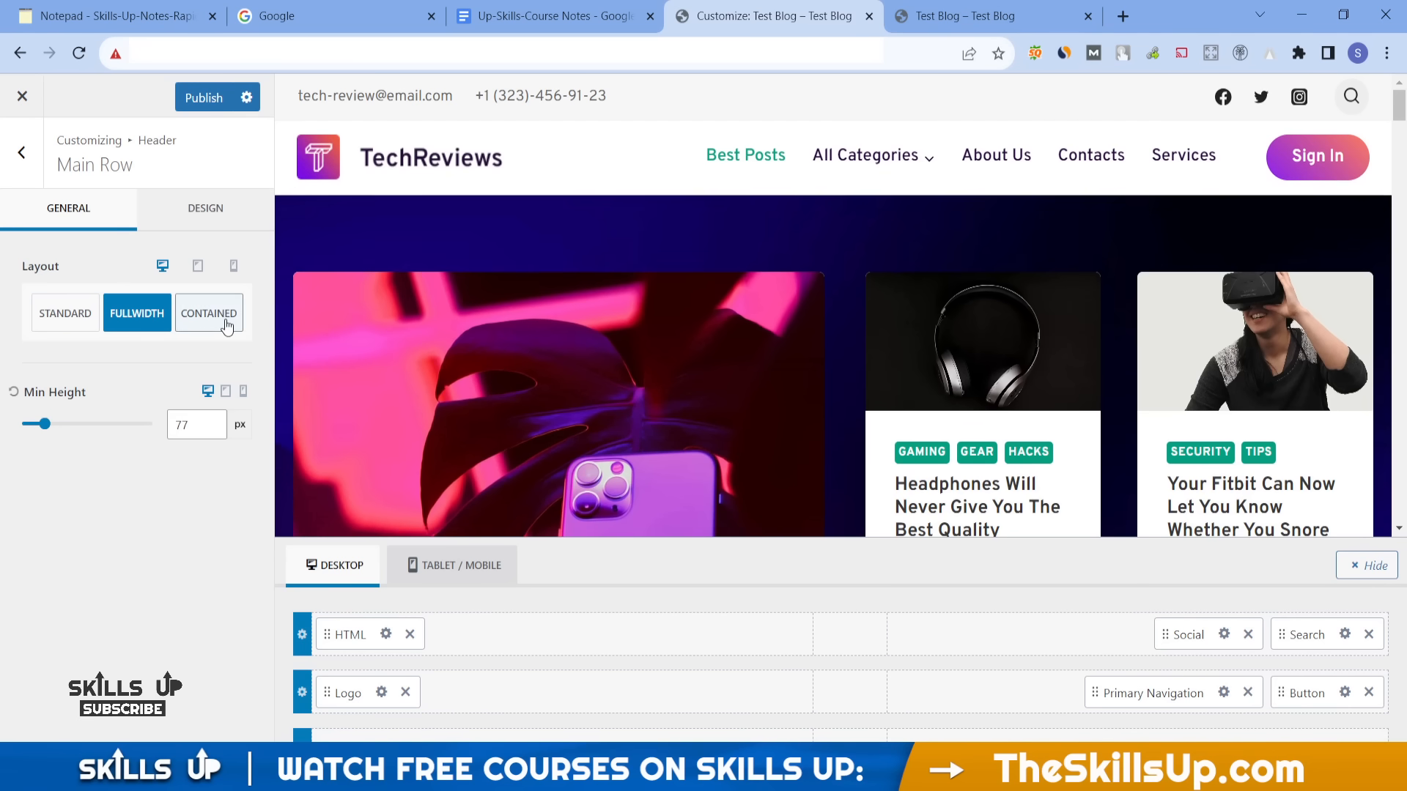
{"action": "left_click", "coordinate": [225, 325]}
{"action": "left_click", "coordinate": [131, 315]}
{"action": "left_click", "coordinate": [189, 317]}
{"action": "scroll", "coordinate": [362, 363], "scroll_direction": "down", "scroll_amount": 10}
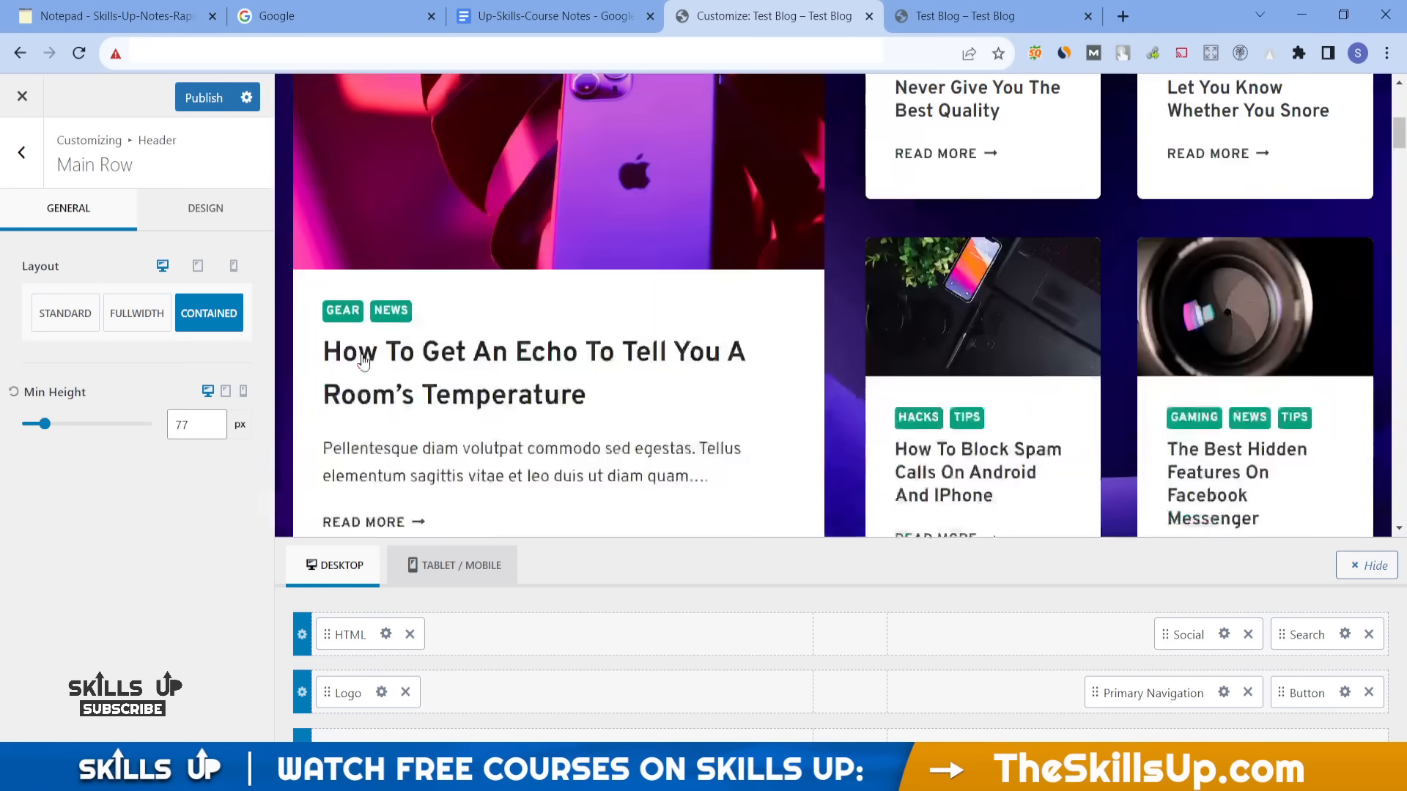
{"action": "scroll", "coordinate": [363, 363], "scroll_direction": "down", "scroll_amount": 3}
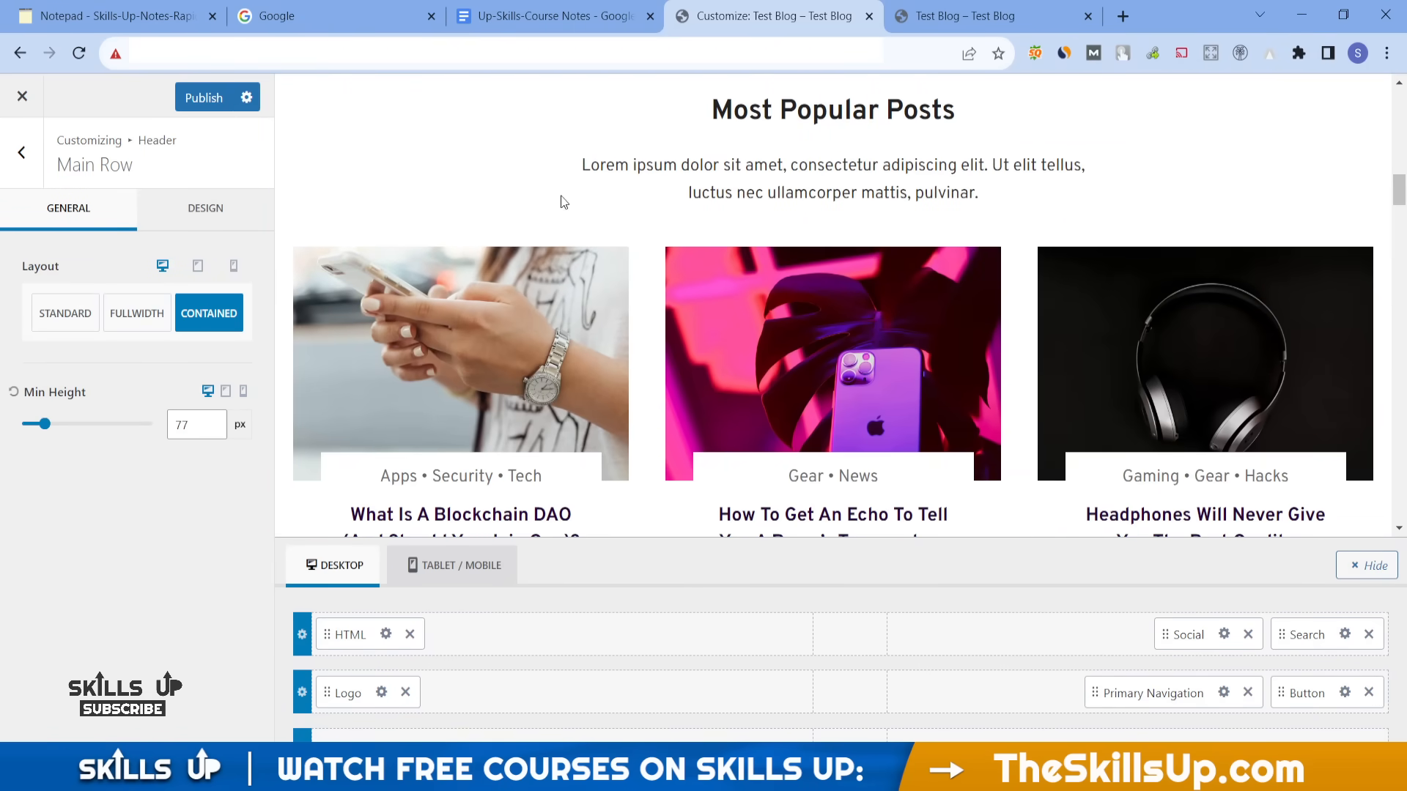
{"action": "scroll", "coordinate": [577, 182], "scroll_direction": "up", "scroll_amount": 15}
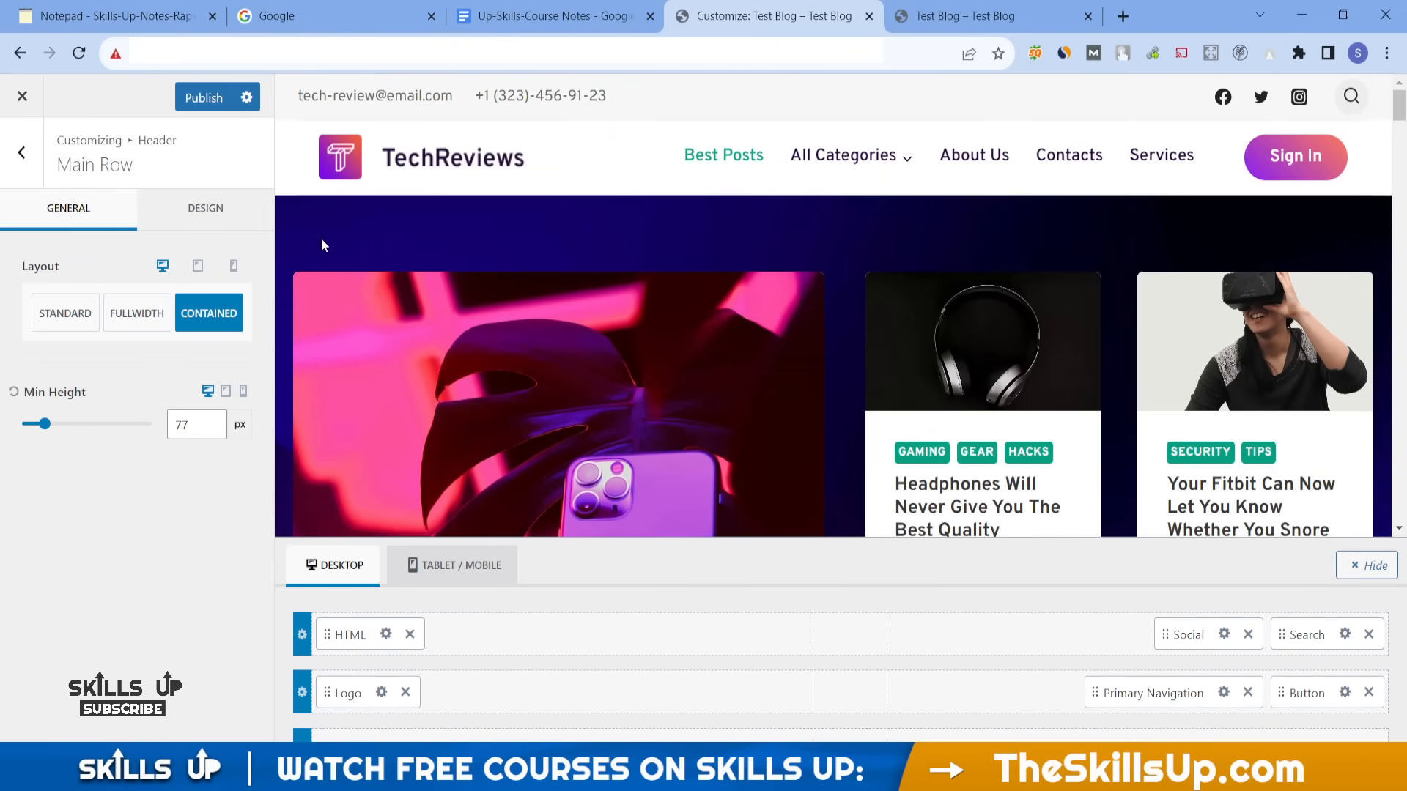
{"action": "left_click", "coordinate": [137, 313]}
{"action": "left_click", "coordinate": [65, 313]}
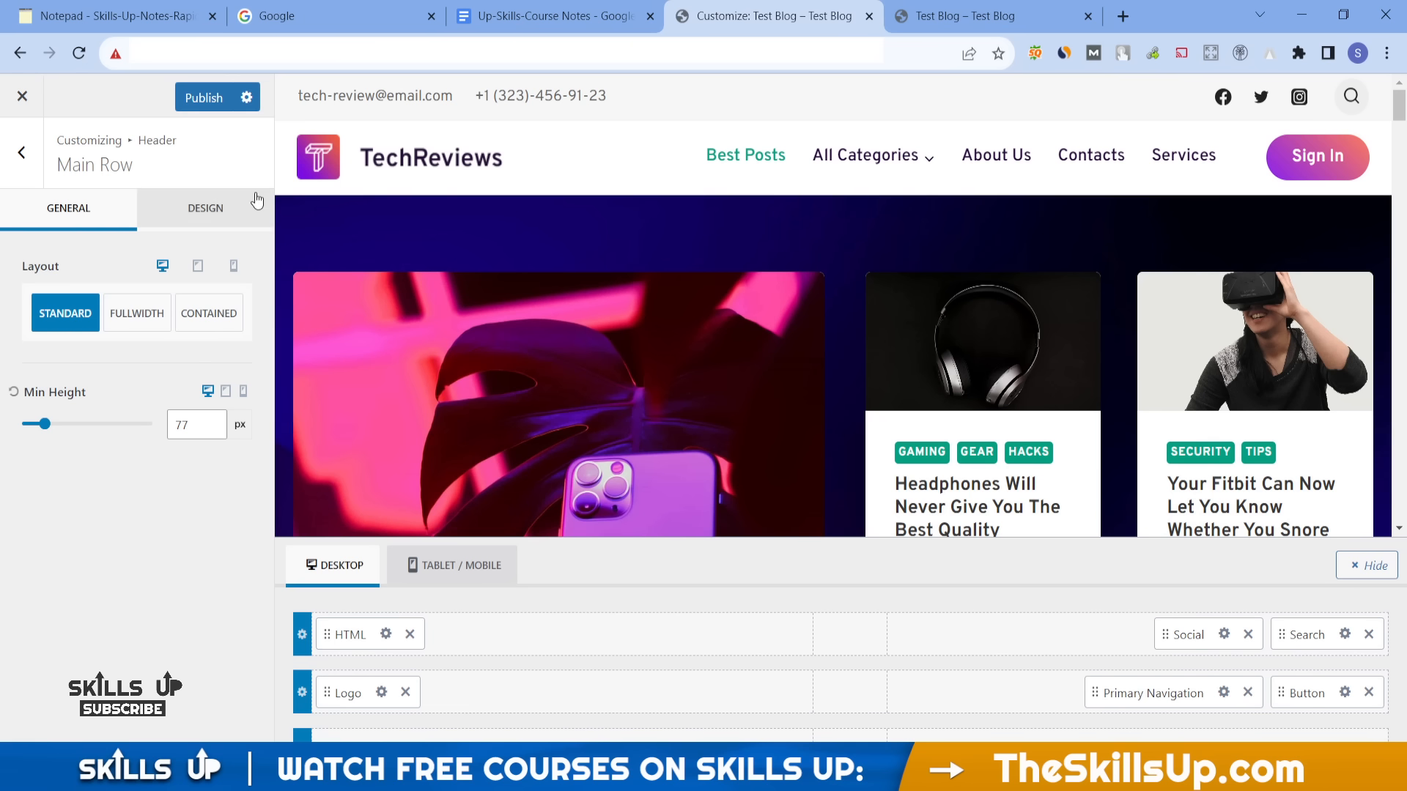
- Set the background of the header's main row to a near-white color in its design settings
{"action": "left_click", "coordinate": [157, 217]}
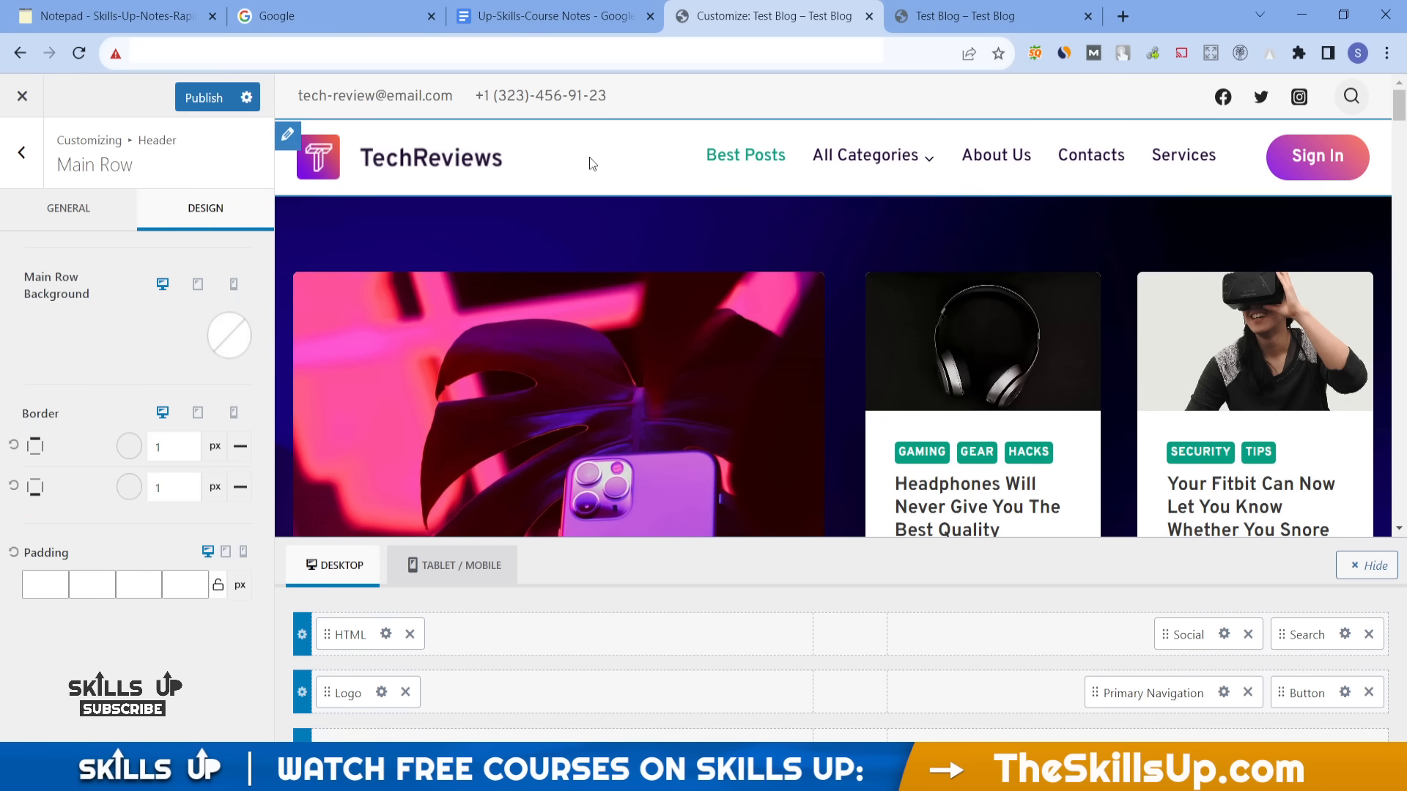
{"action": "left_click", "coordinate": [230, 335]}
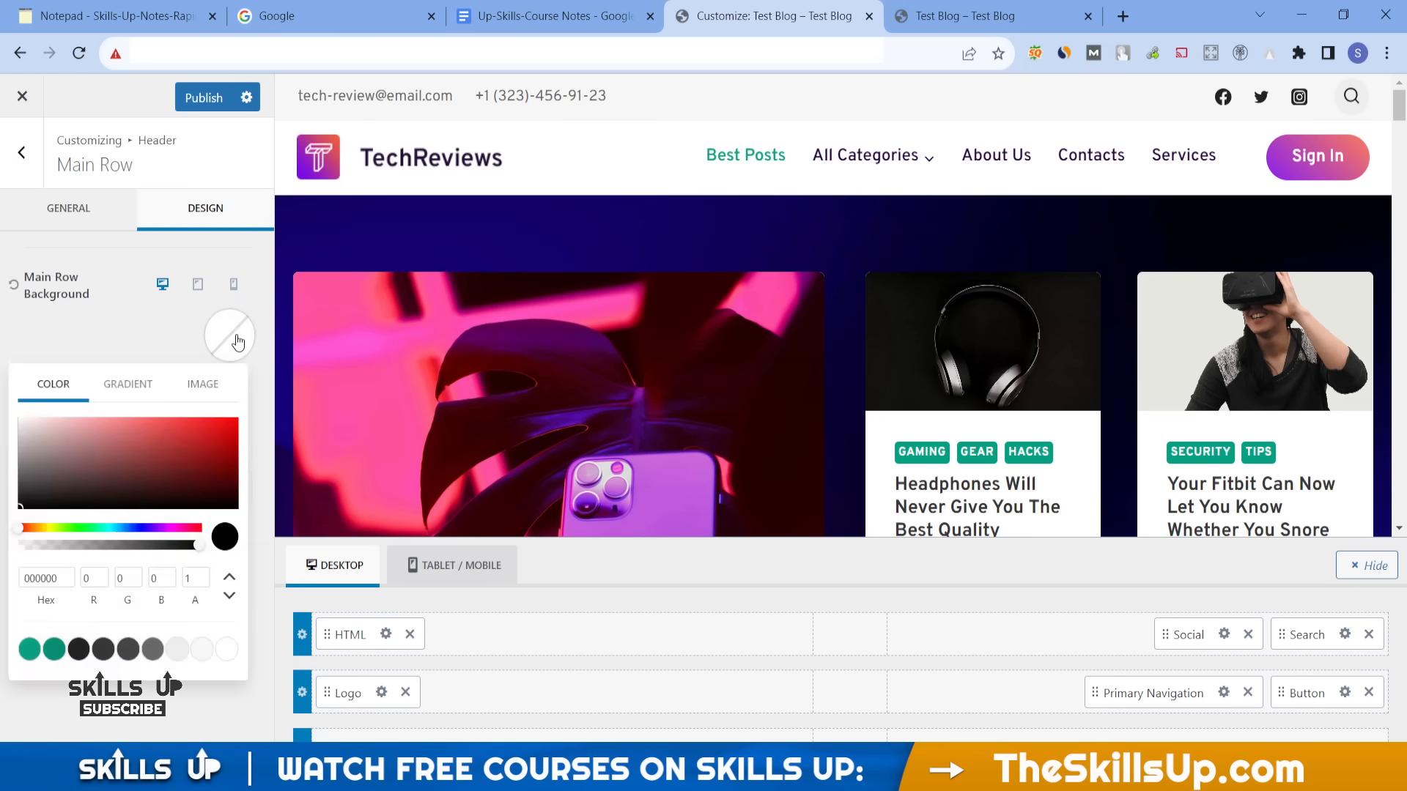
{"action": "left_click_drag", "start_coordinate": [204, 455], "coordinate": [6, 425]}
{"action": "left_click", "coordinate": [3, 344]}
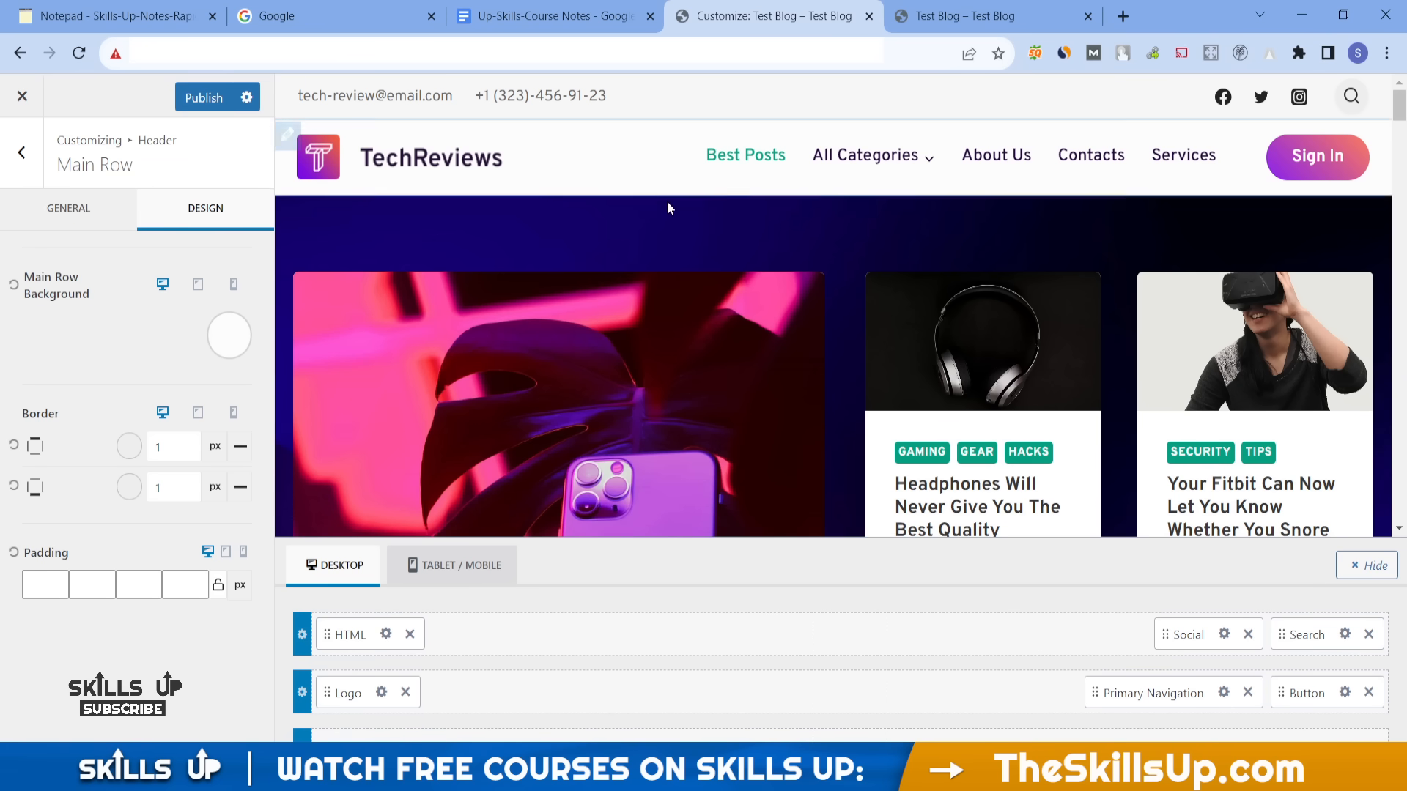
- Try an 8 px top border in the palette's green on the main row, and reduce its width to 0 px
{"action": "left_click", "coordinate": [187, 443]}
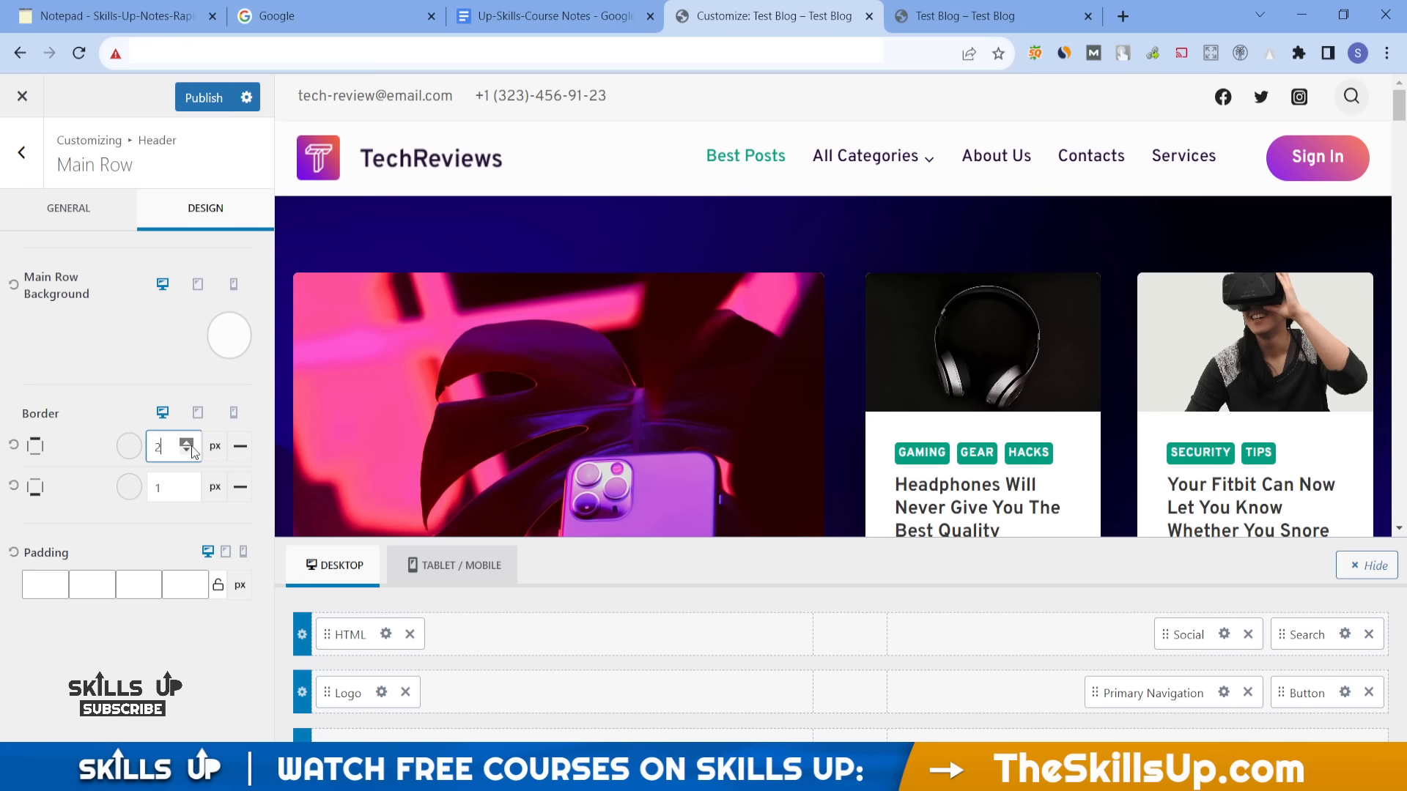
{"action": "left_click", "coordinate": [129, 446]}
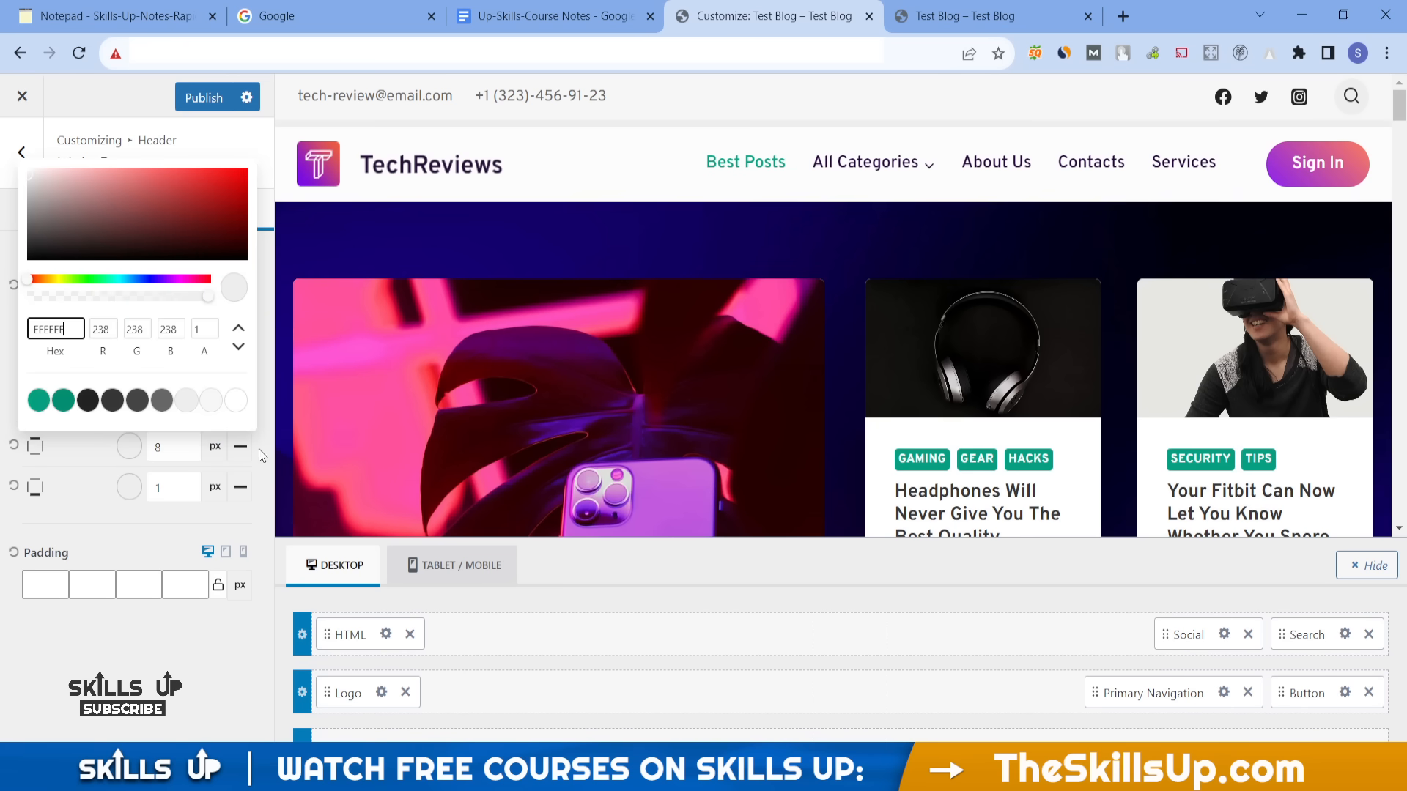
{"action": "left_click", "coordinate": [42, 415]}
{"action": "left_click", "coordinate": [111, 643]}
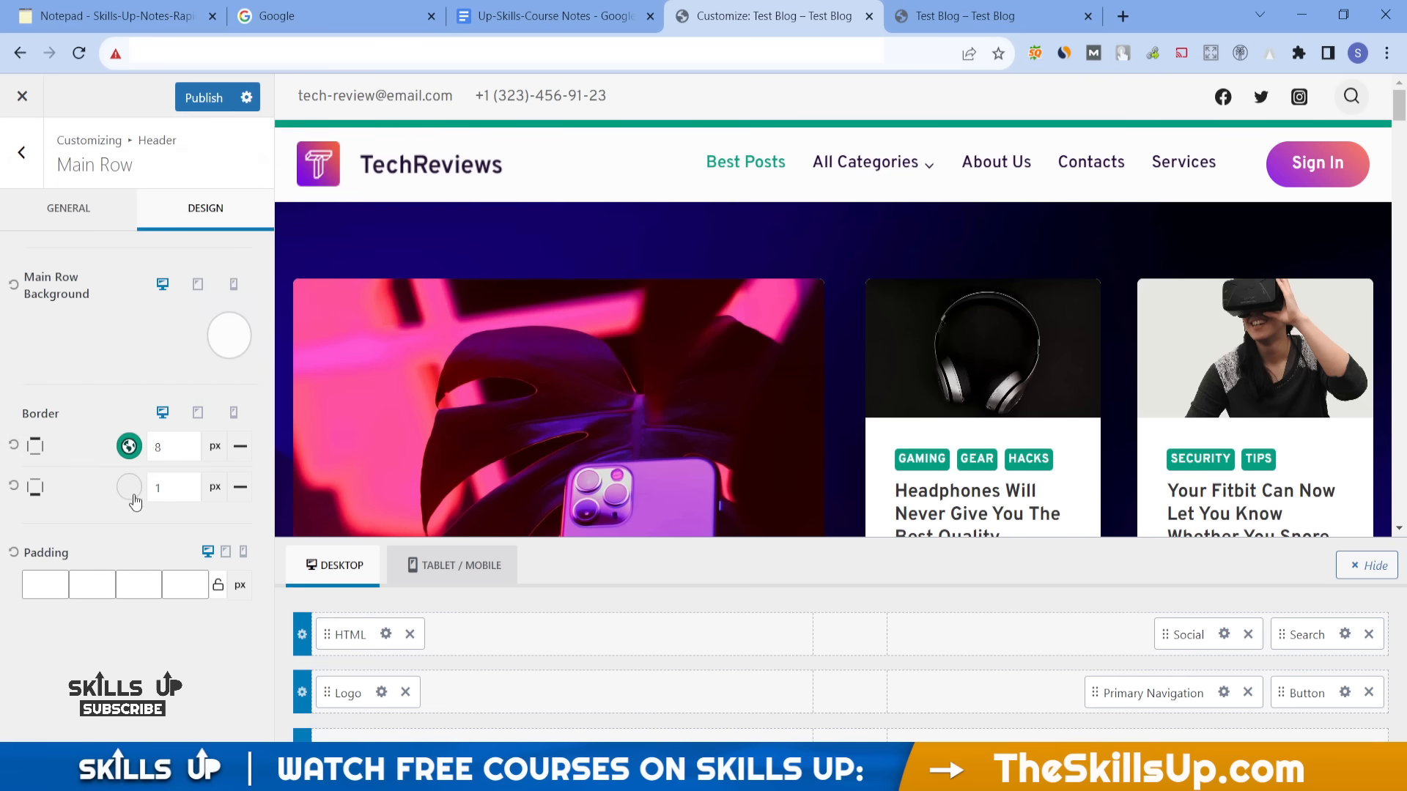
{"action": "left_click", "coordinate": [187, 451]}
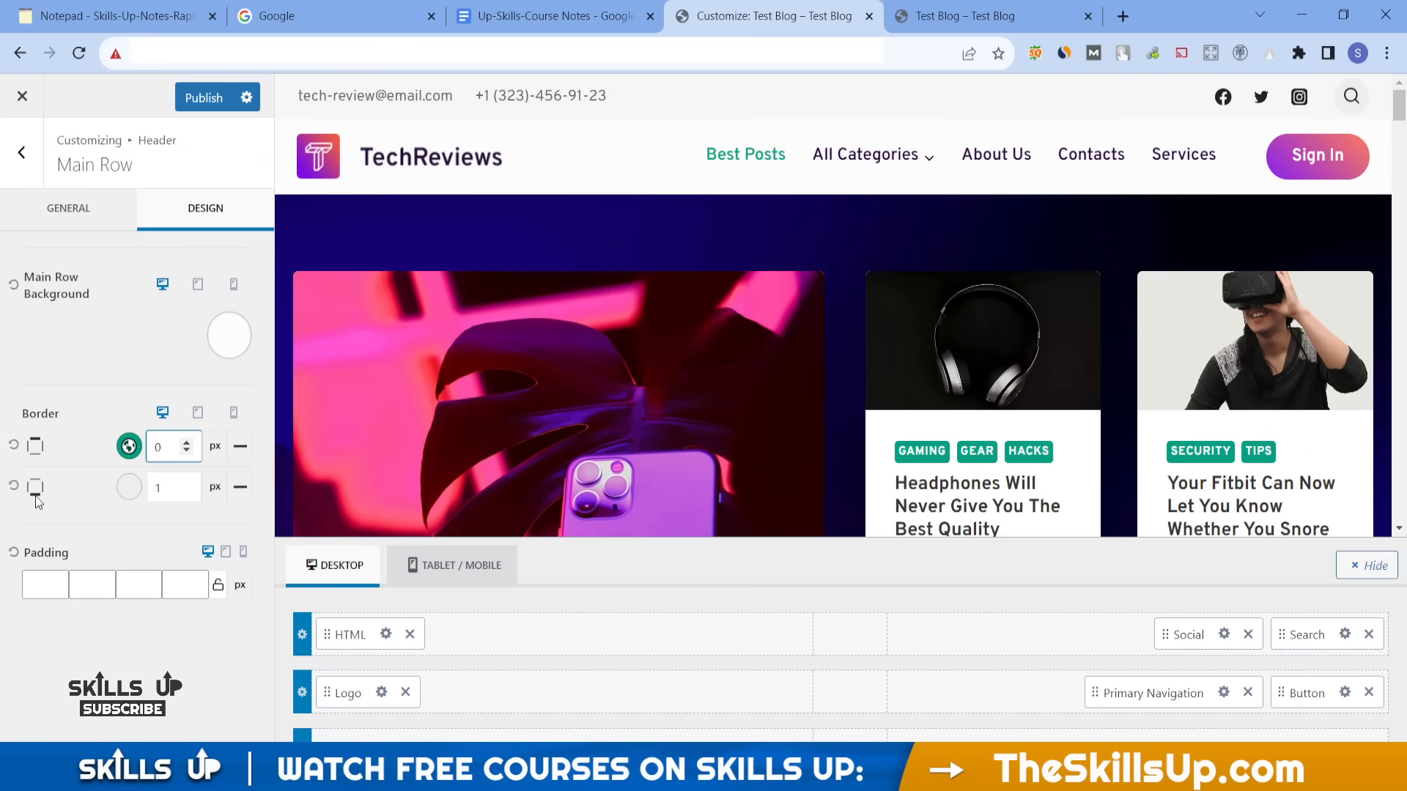
- Color the main row's bottom border with the palette's green 049F82 and set its width to 7 px
{"action": "left_click", "coordinate": [133, 490]}
{"action": "left_click", "coordinate": [39, 441]}
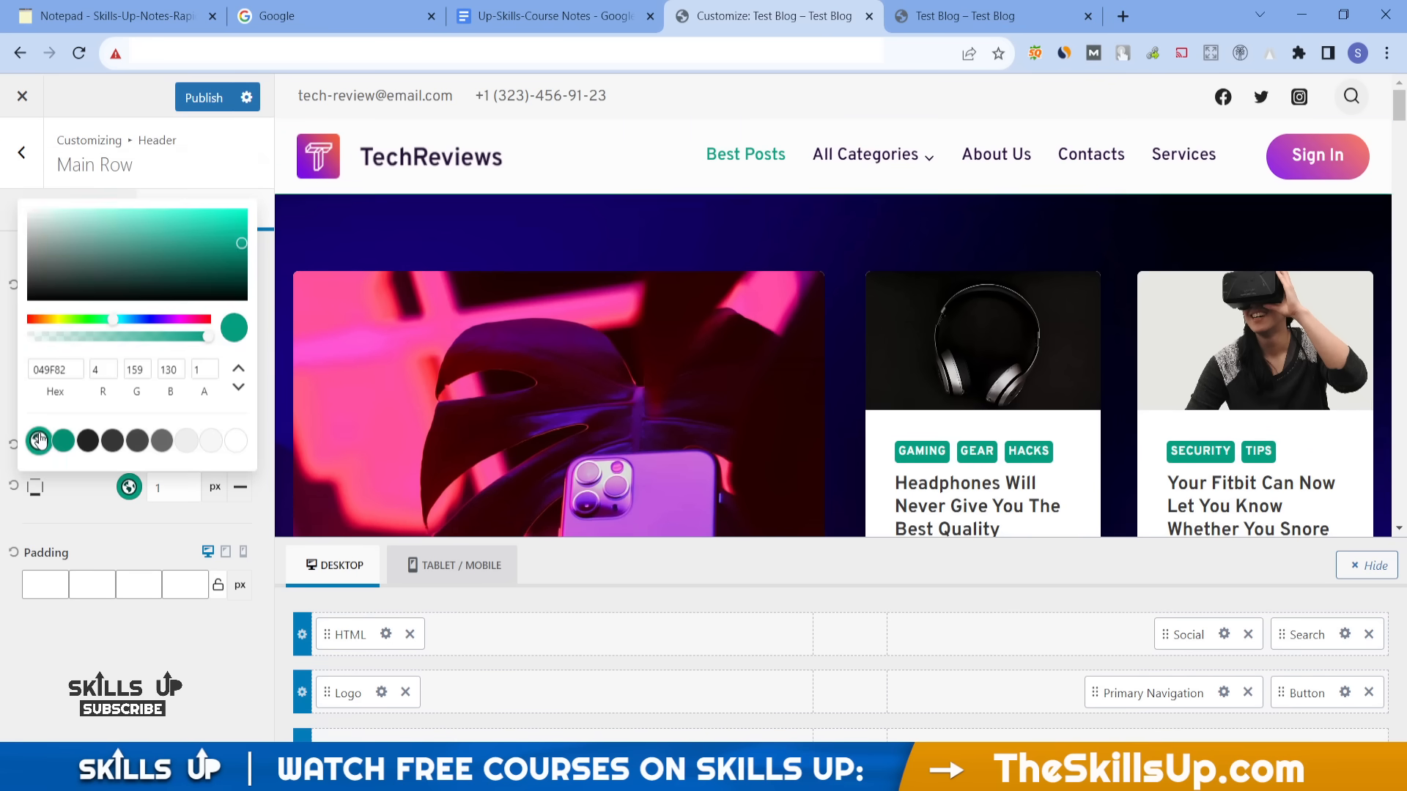
{"action": "left_click", "coordinate": [43, 494]}
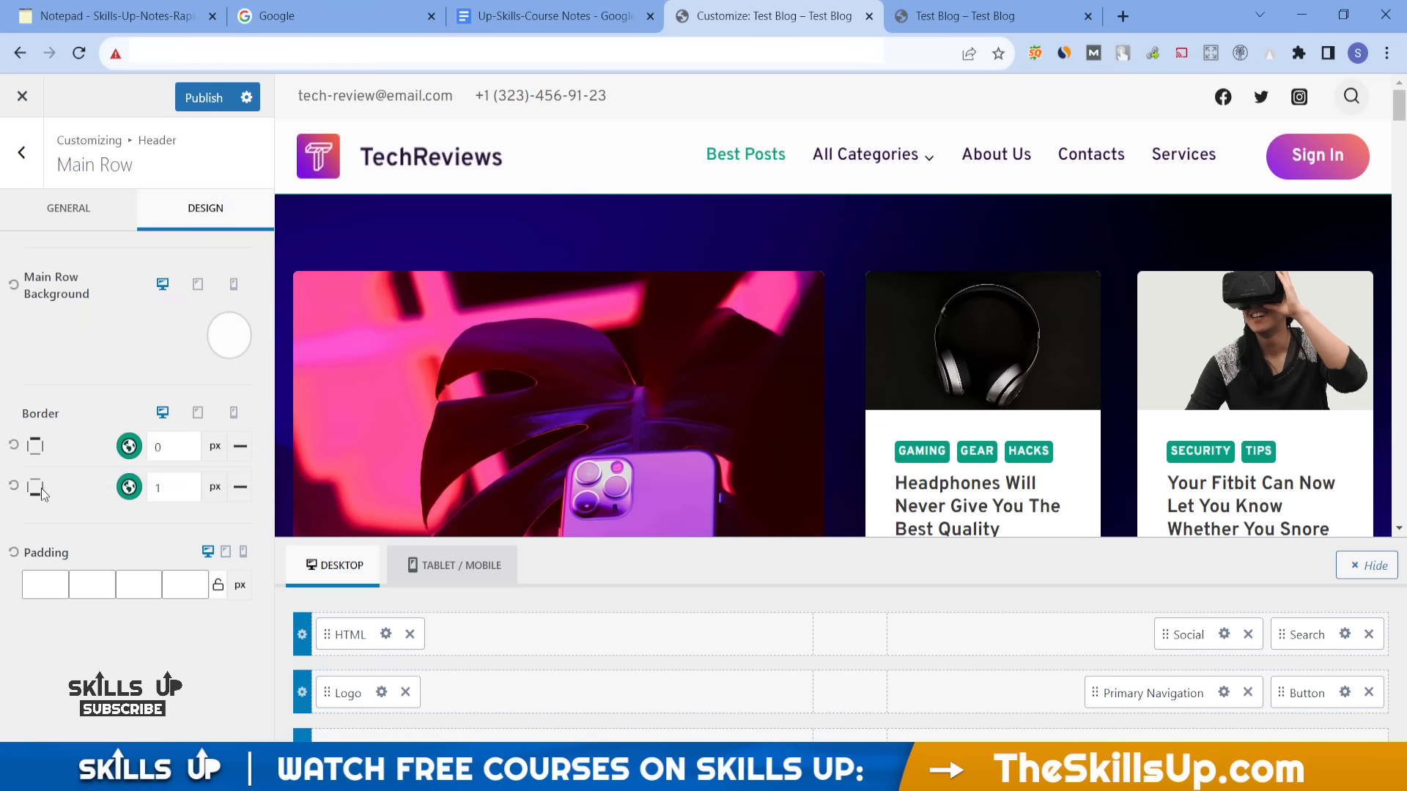
{"action": "left_click", "coordinate": [186, 484]}
{"action": "left_click", "coordinate": [185, 484]}
{"action": "left_click", "coordinate": [186, 484]}
{"action": "left_click", "coordinate": [185, 484]}
{"action": "left_click", "coordinate": [185, 484]}
{"action": "left_click", "coordinate": [185, 484]}
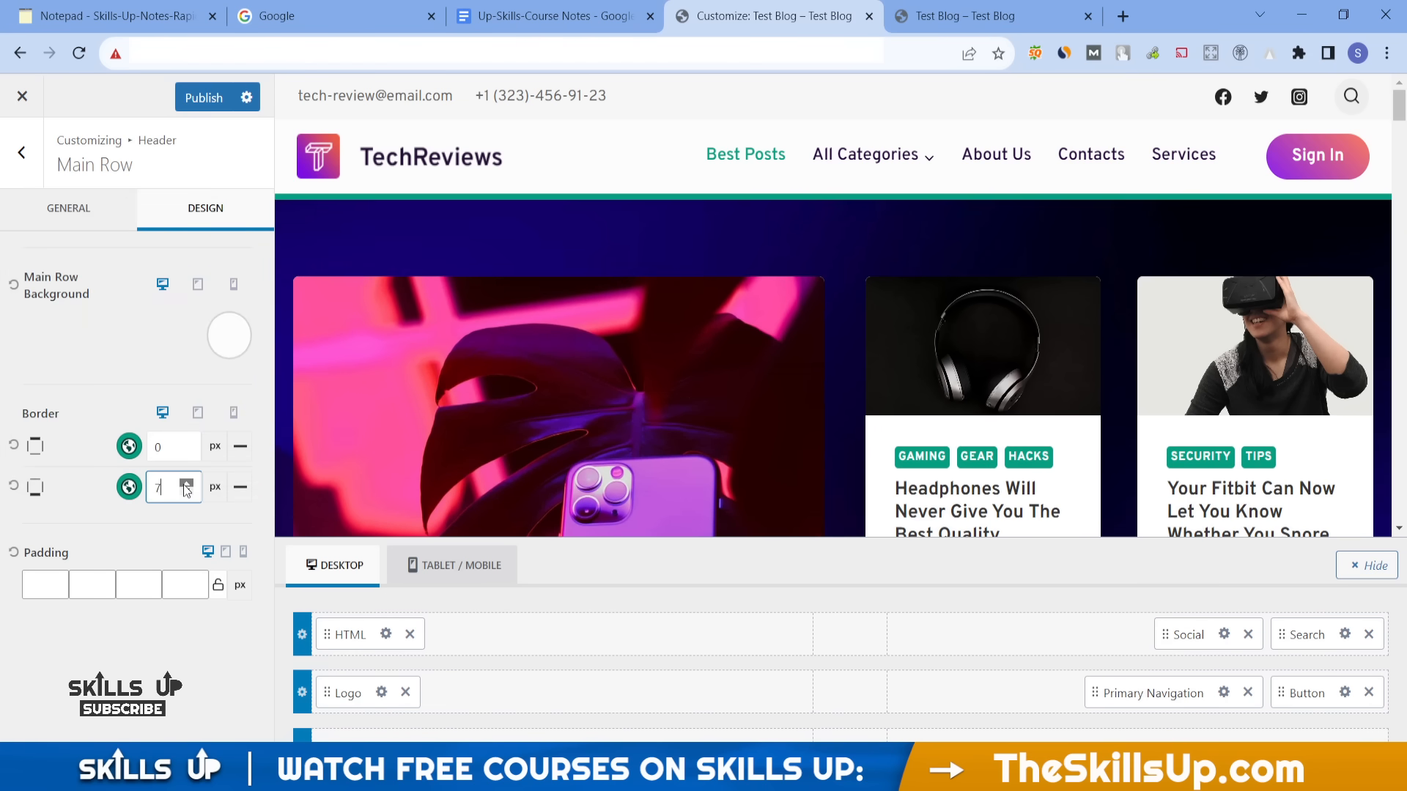
- Reduce the width of the main row's bottom border to 2 px
{"action": "left_click", "coordinate": [186, 492]}
{"action": "left_click", "coordinate": [187, 491]}
{"action": "left_click", "coordinate": [187, 491]}
{"action": "left_click", "coordinate": [187, 492]}
{"action": "left_click", "coordinate": [186, 493]}
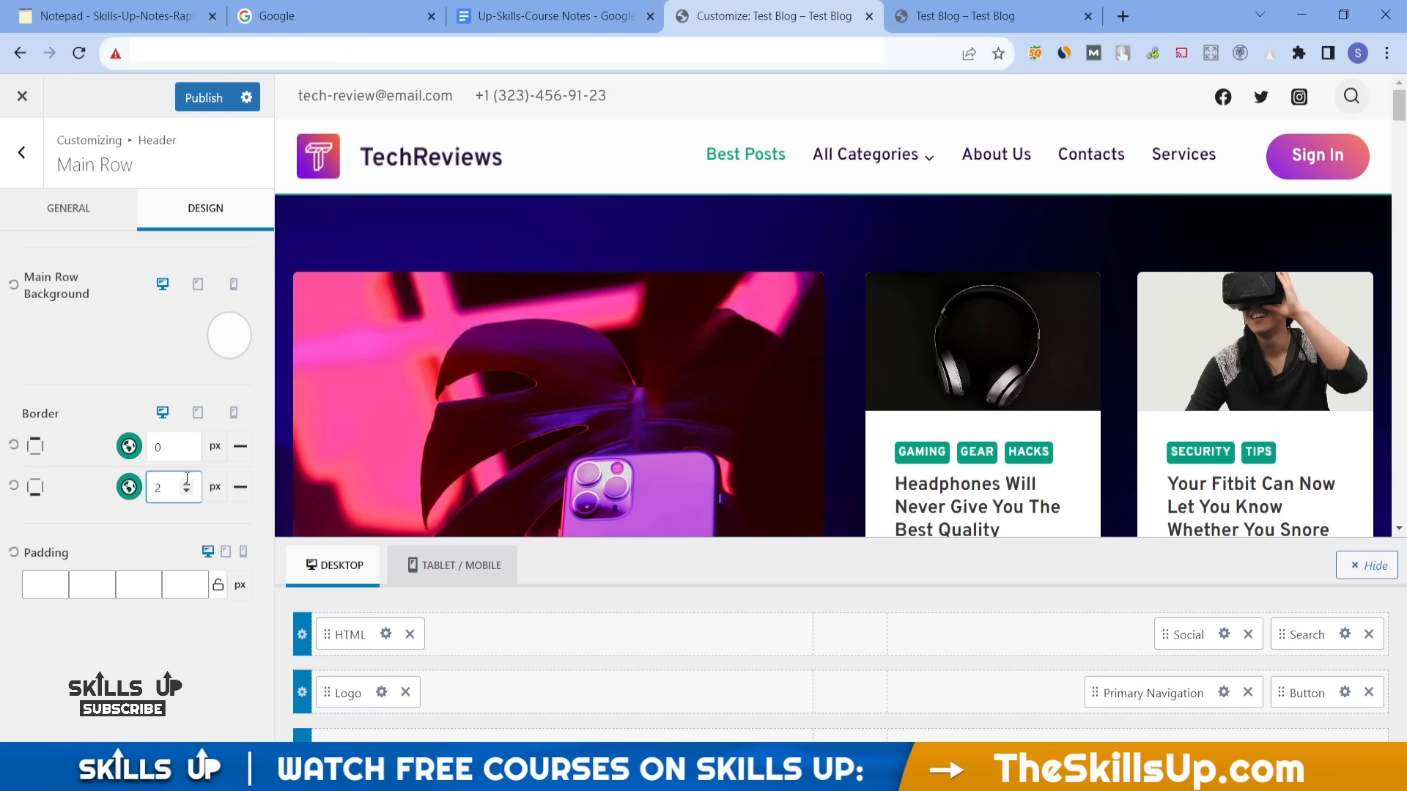
- Open the header logo's Site Identity settings, check the site icon options, and show the general logo settings
{"action": "left_click", "coordinate": [286, 151]}
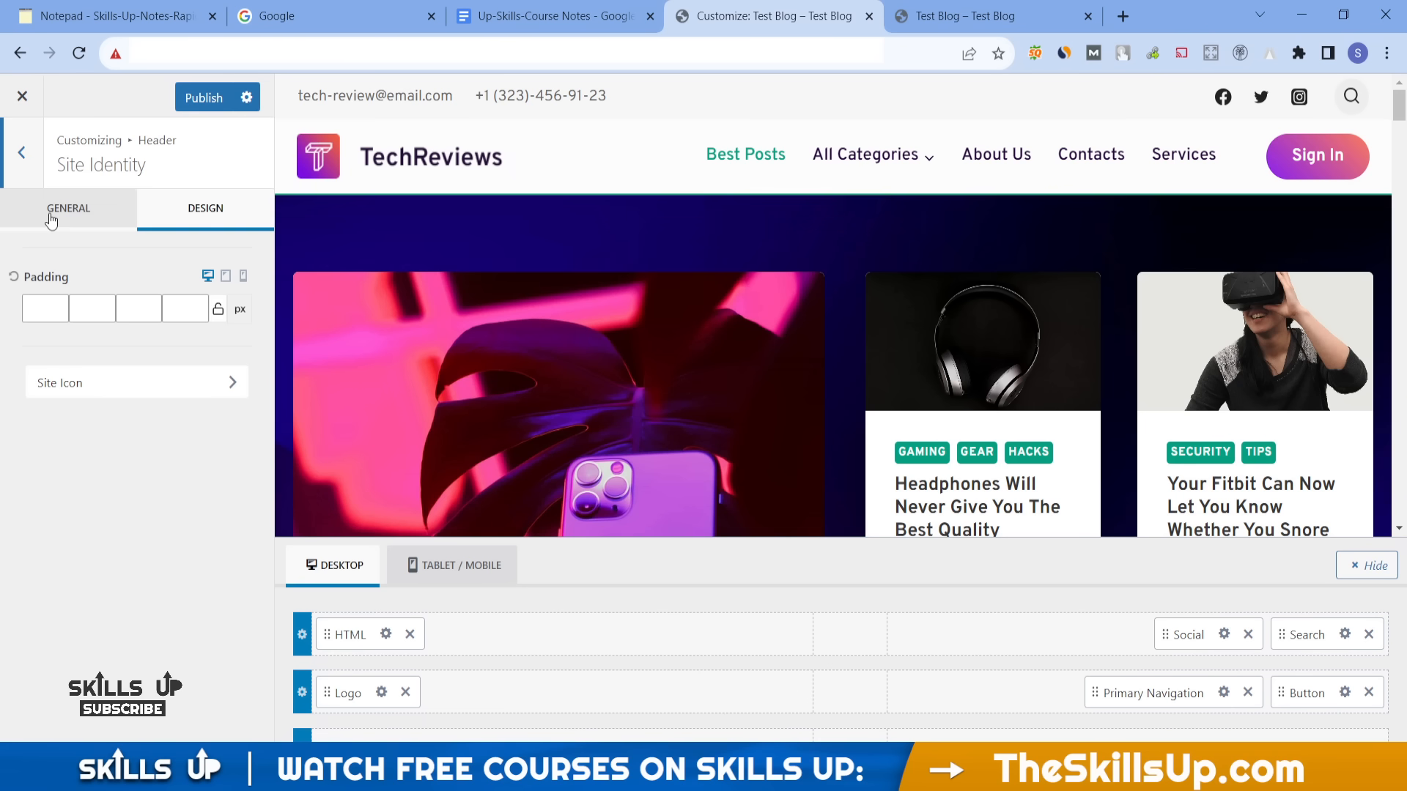
{"action": "left_click", "coordinate": [123, 399]}
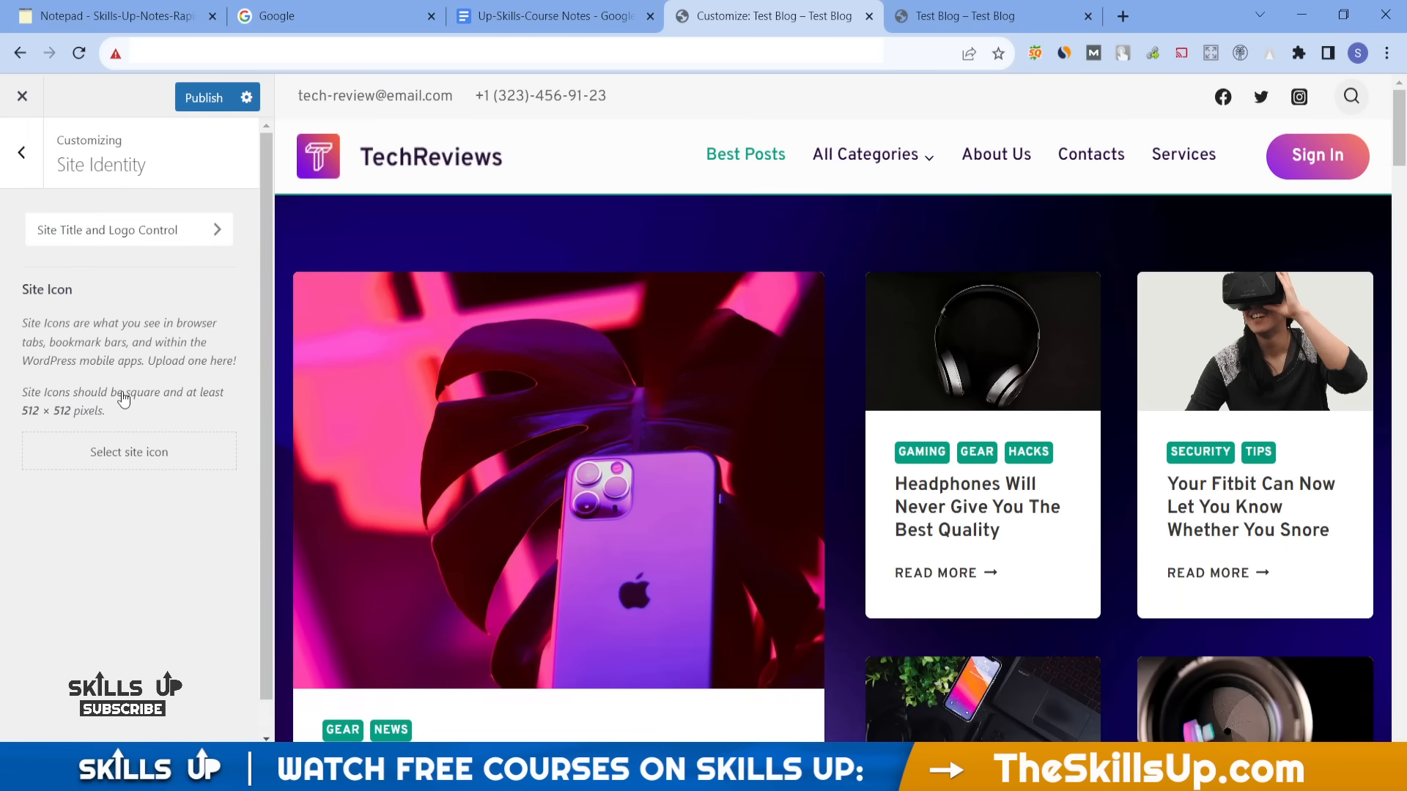
{"action": "left_click", "coordinate": [67, 244]}
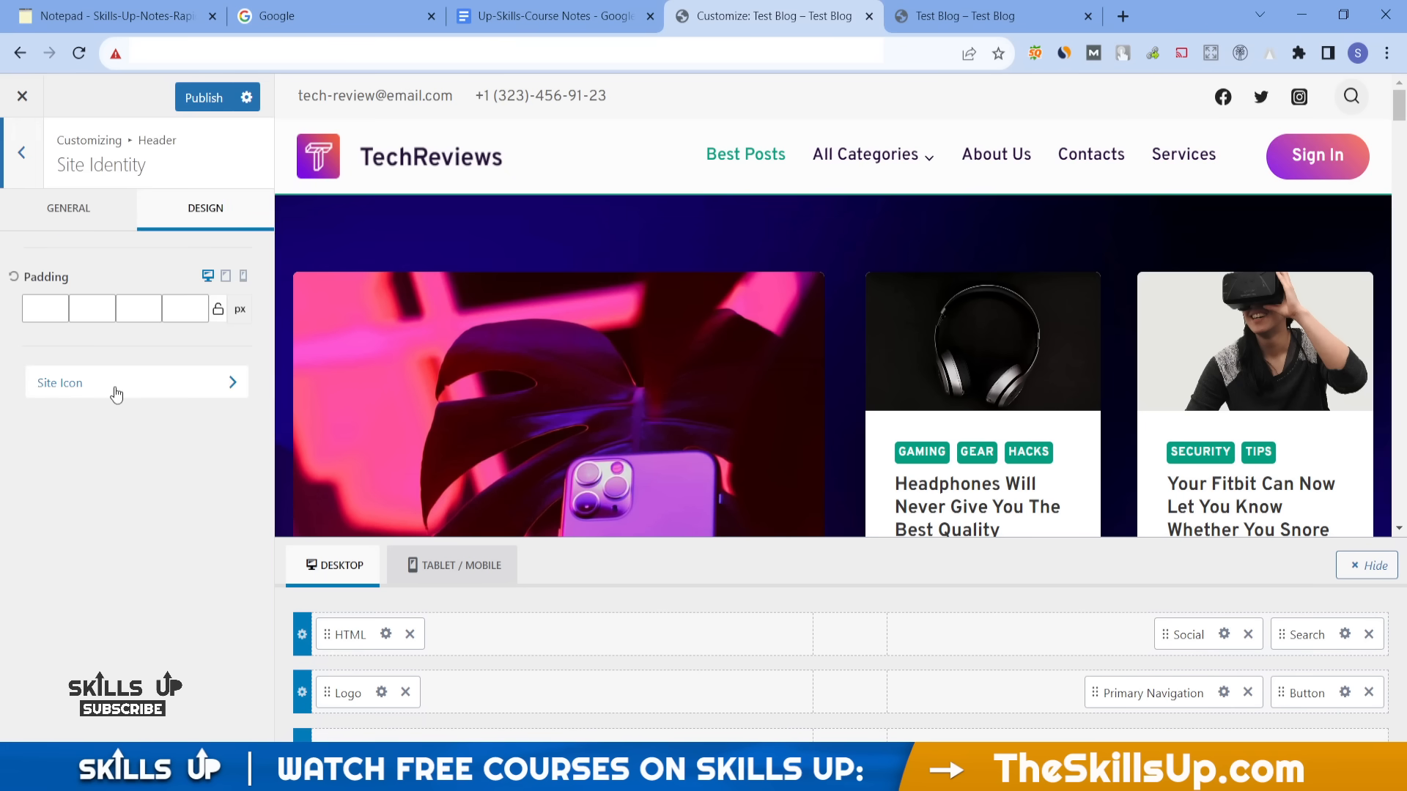
{"action": "left_click", "coordinate": [85, 211]}
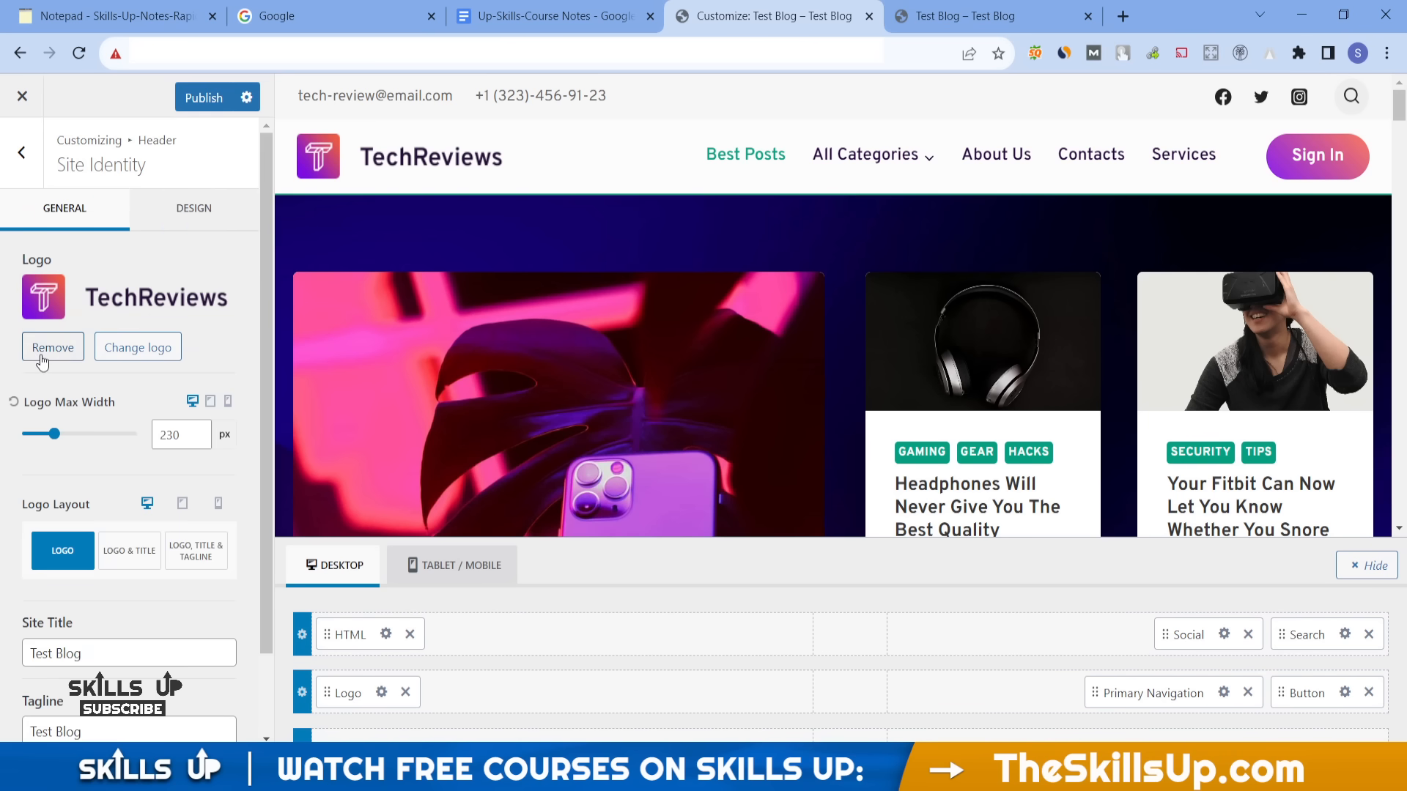
- Search Google Images for "logo" in a new browser tab
{"action": "left_click", "coordinate": [1122, 15]}
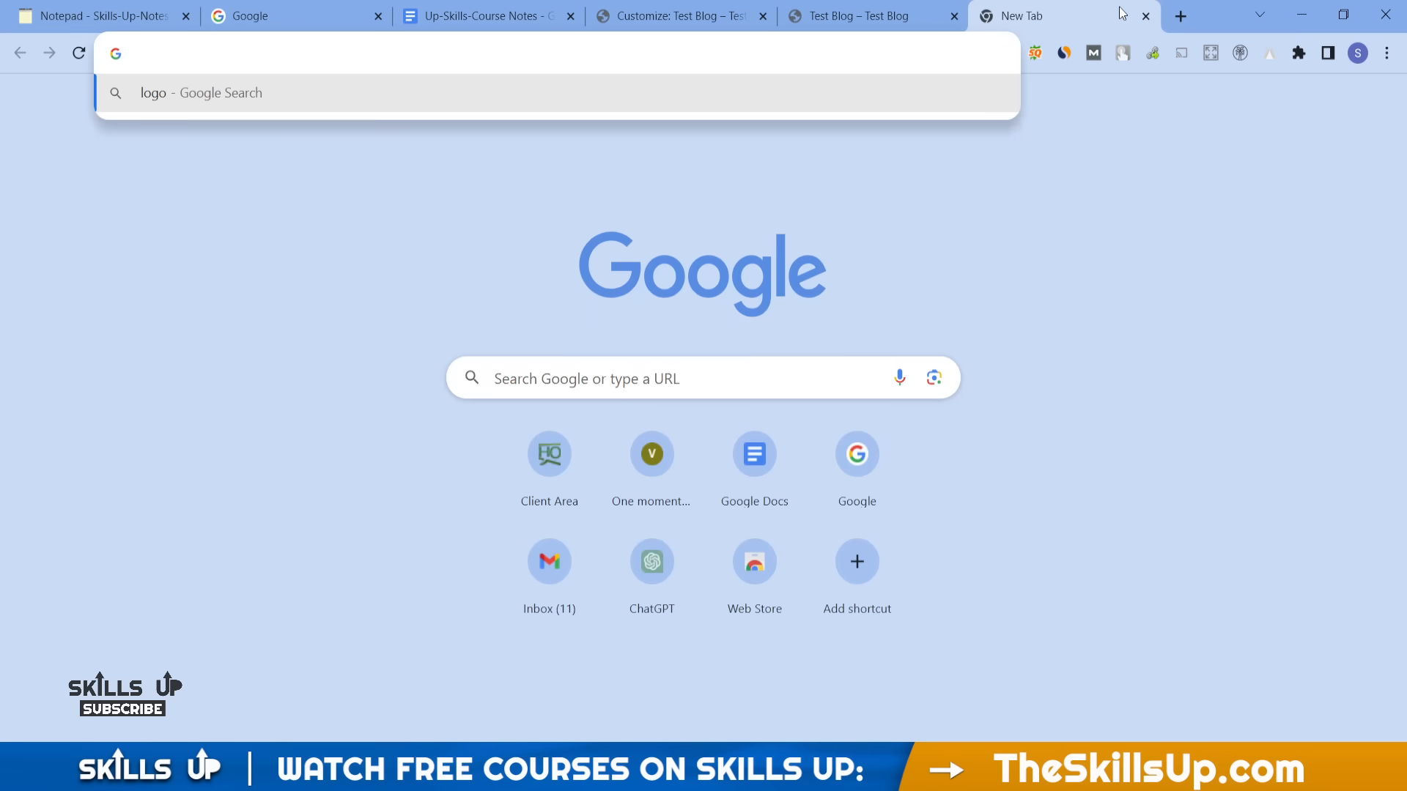
{"action": "key", "text": "Return"}
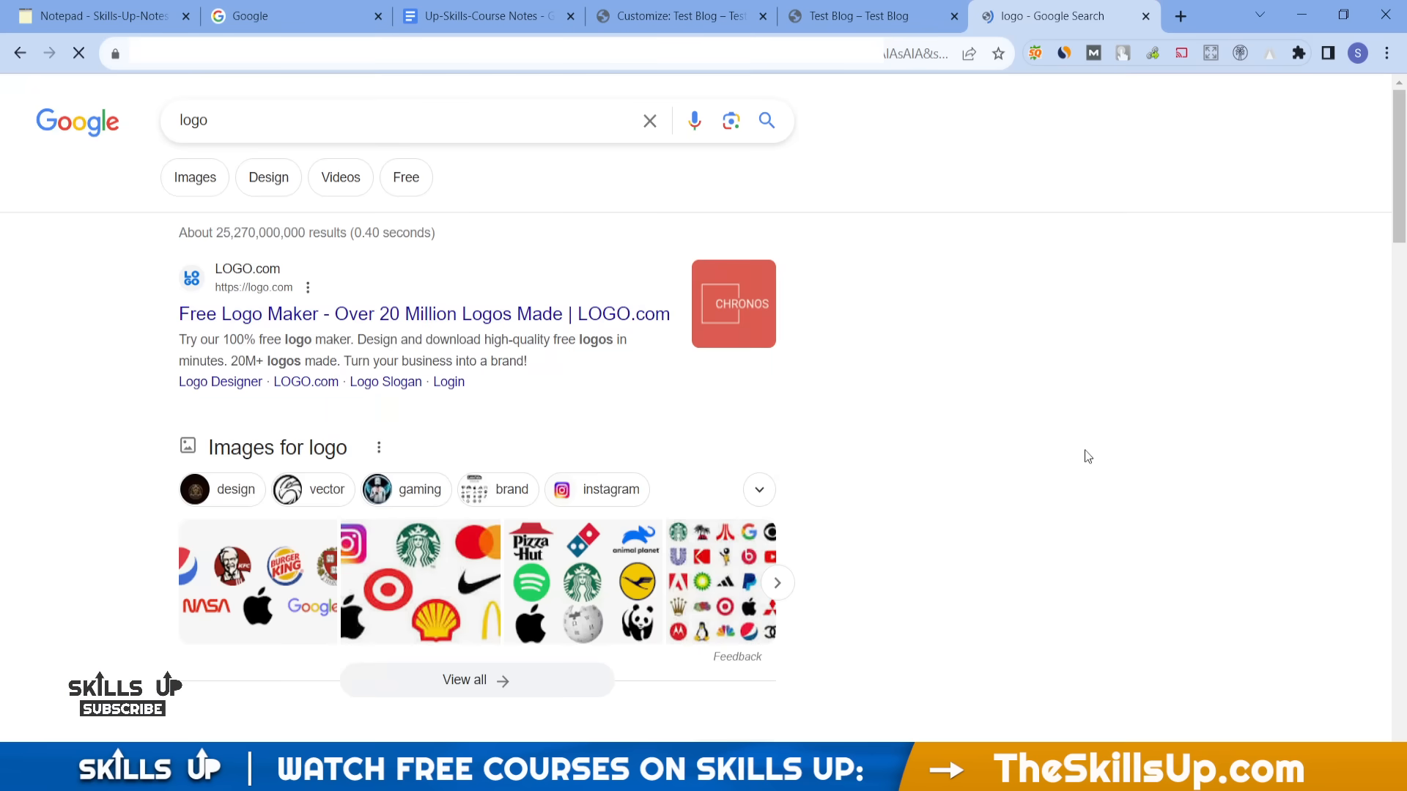
{"action": "left_click", "coordinate": [208, 187]}
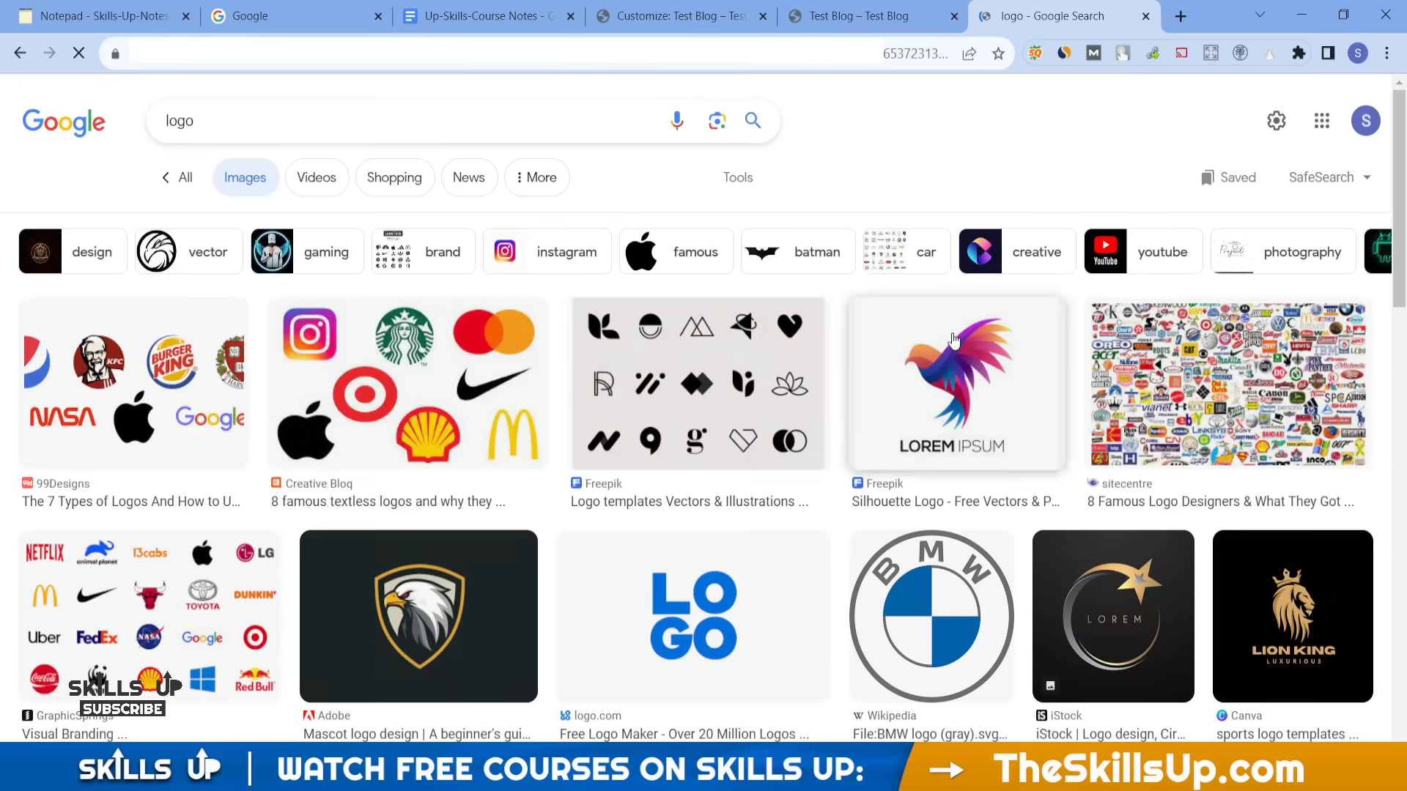
- Look through the logo image results for a suitable sample logo
{"action": "scroll", "coordinate": [815, 487], "scroll_direction": "down", "scroll_amount": 5}
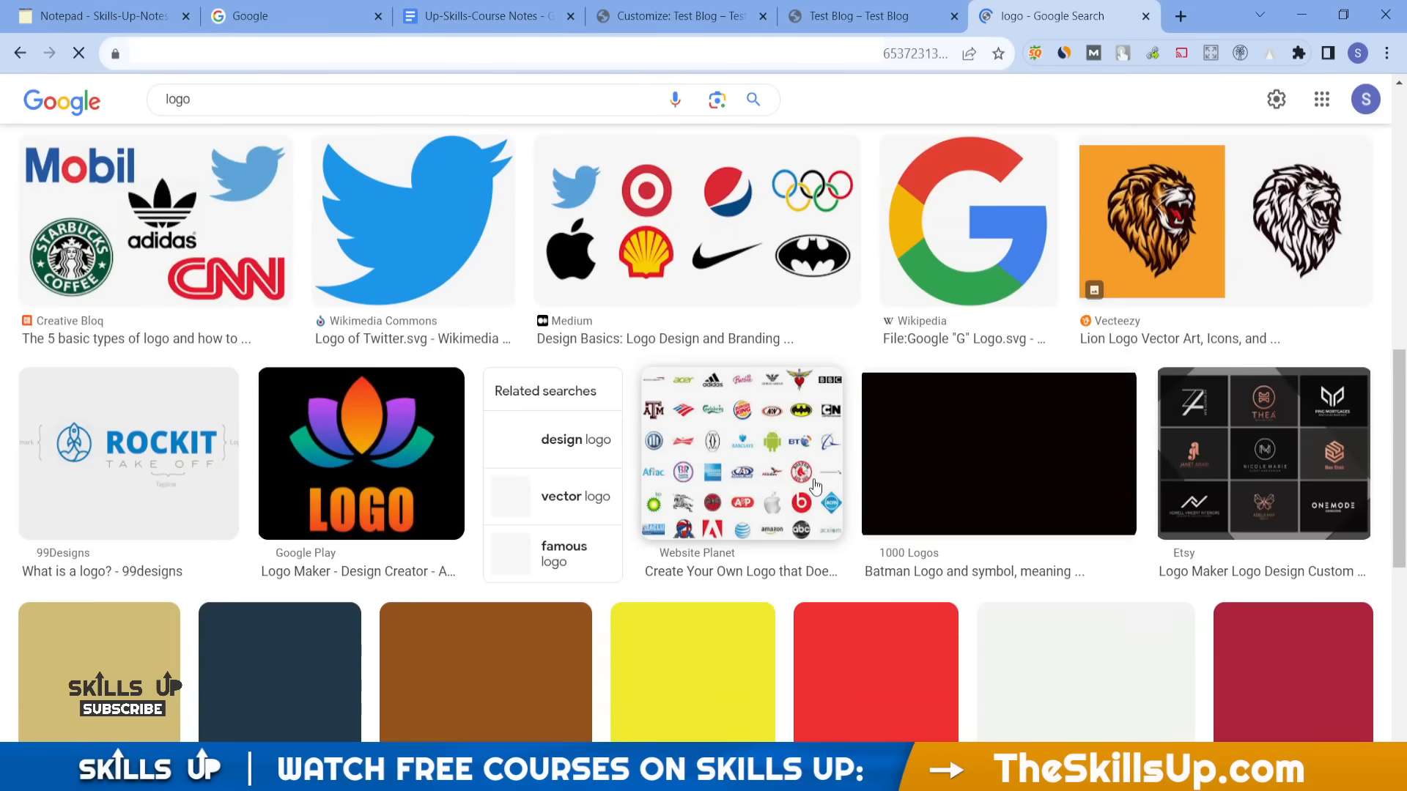
{"action": "scroll", "coordinate": [815, 487], "scroll_direction": "down", "scroll_amount": 4}
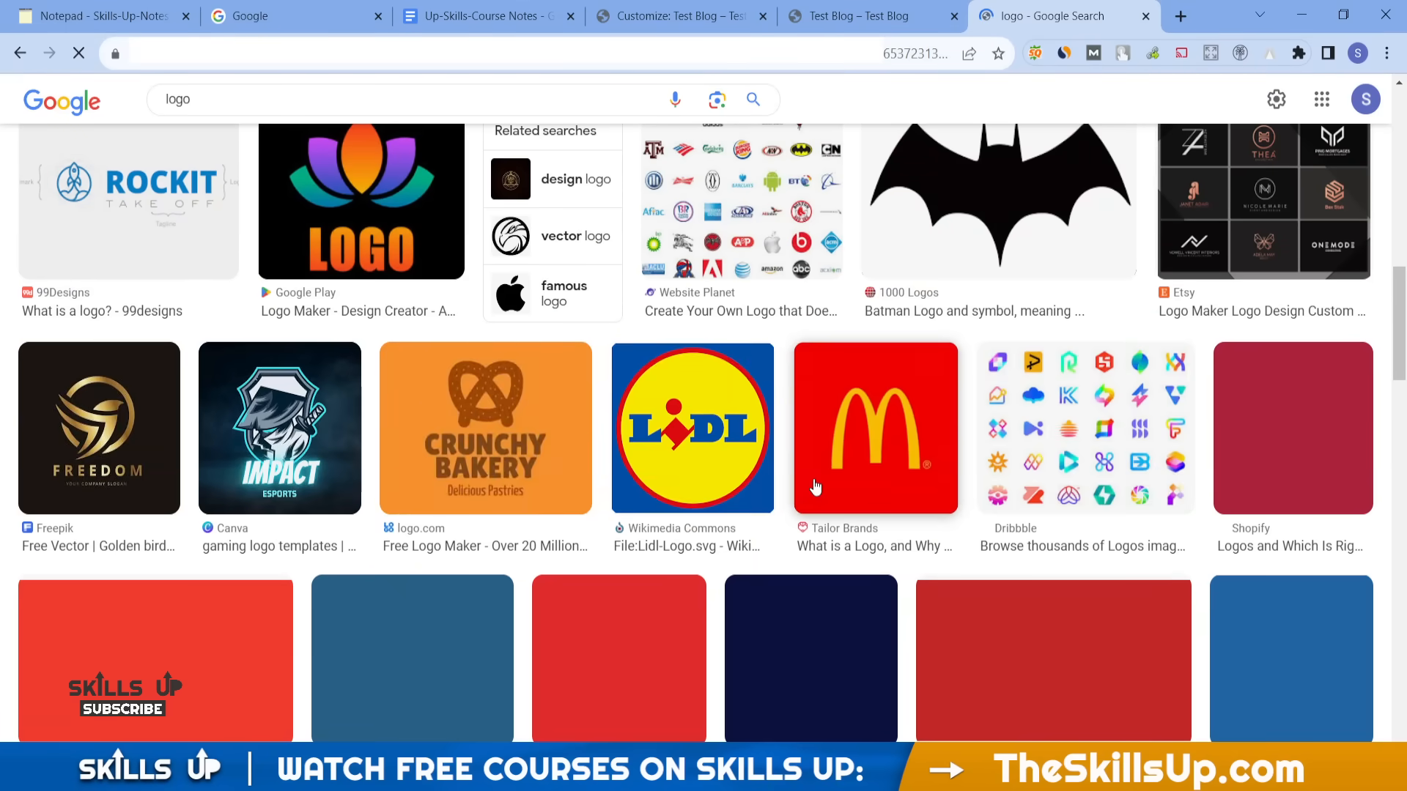
{"action": "scroll", "coordinate": [816, 487], "scroll_direction": "down", "scroll_amount": 6}
{"action": "scroll", "coordinate": [815, 488], "scroll_direction": "up", "scroll_amount": 15}
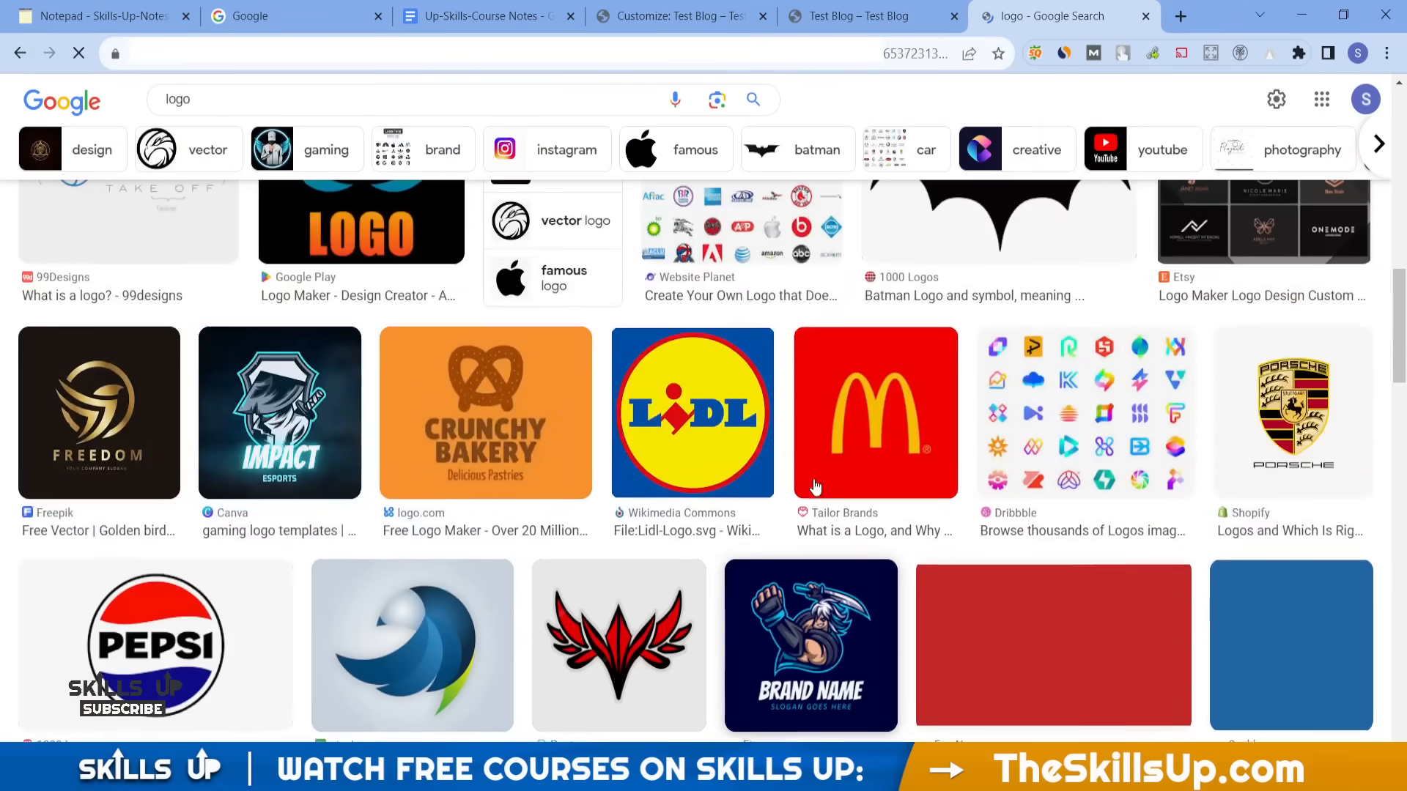
{"action": "scroll", "coordinate": [816, 487], "scroll_direction": "up", "scroll_amount": 1}
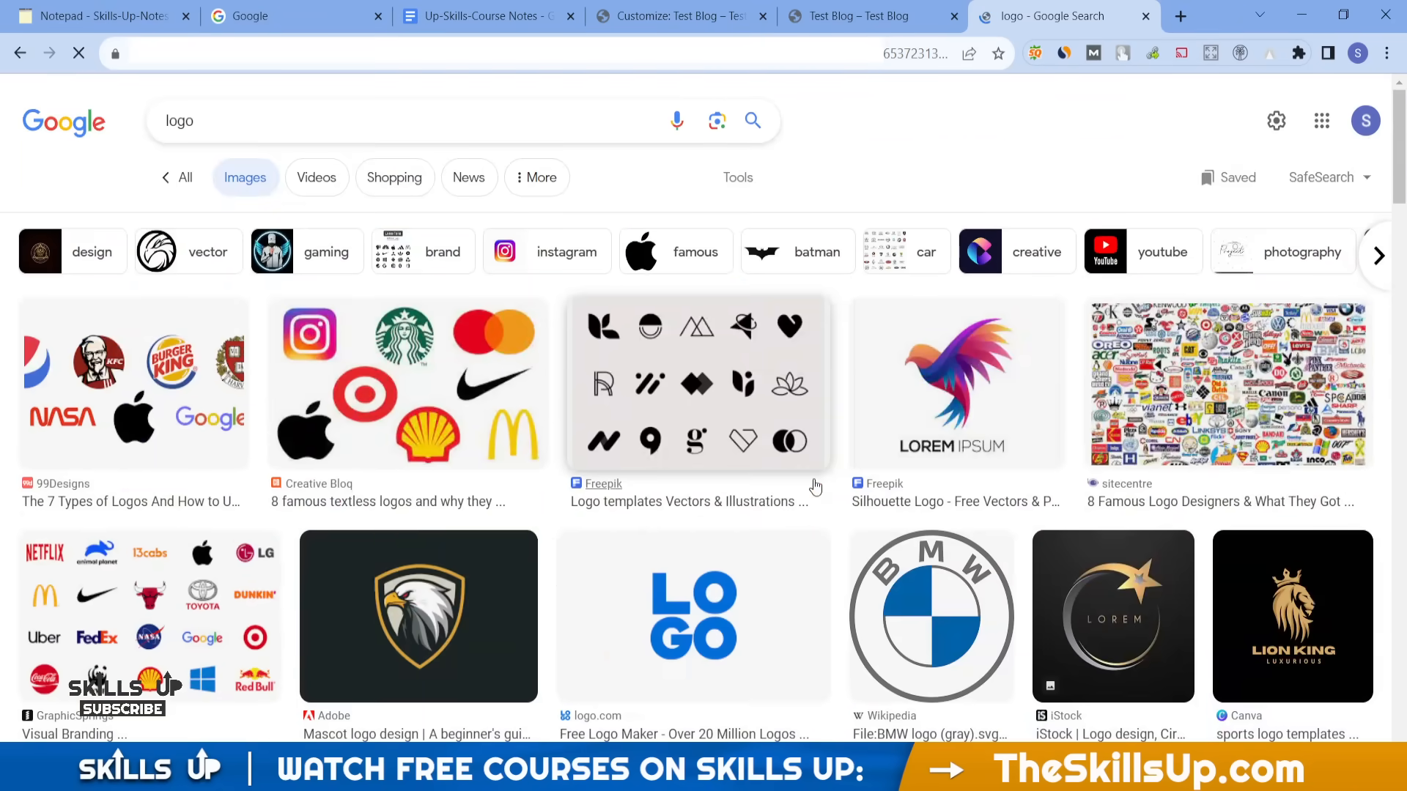
{"action": "scroll", "coordinate": [630, 408], "scroll_direction": "down", "scroll_amount": 20}
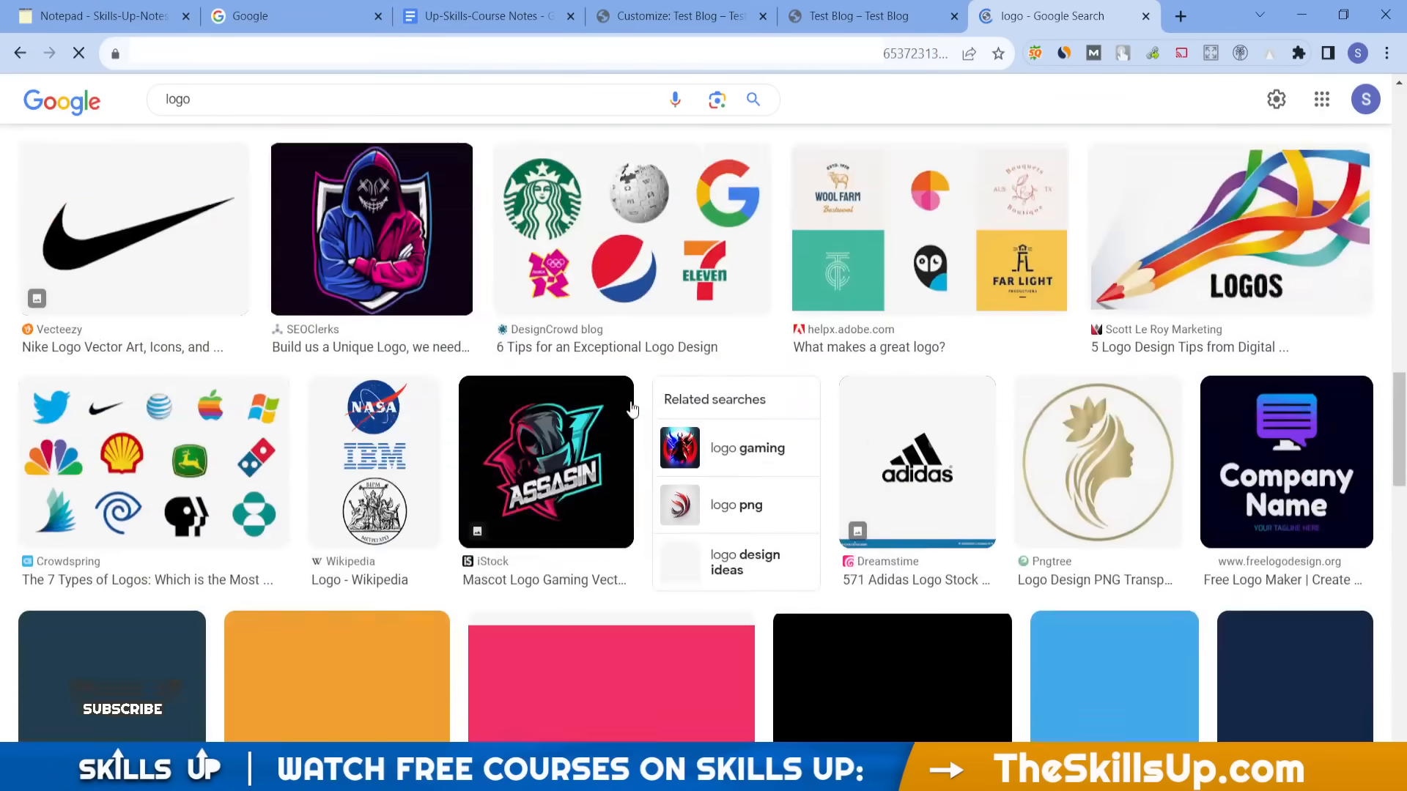
{"action": "scroll", "coordinate": [632, 408], "scroll_direction": "down", "scroll_amount": 5}
{"action": "scroll", "coordinate": [632, 408], "scroll_direction": "up", "scroll_amount": 1}
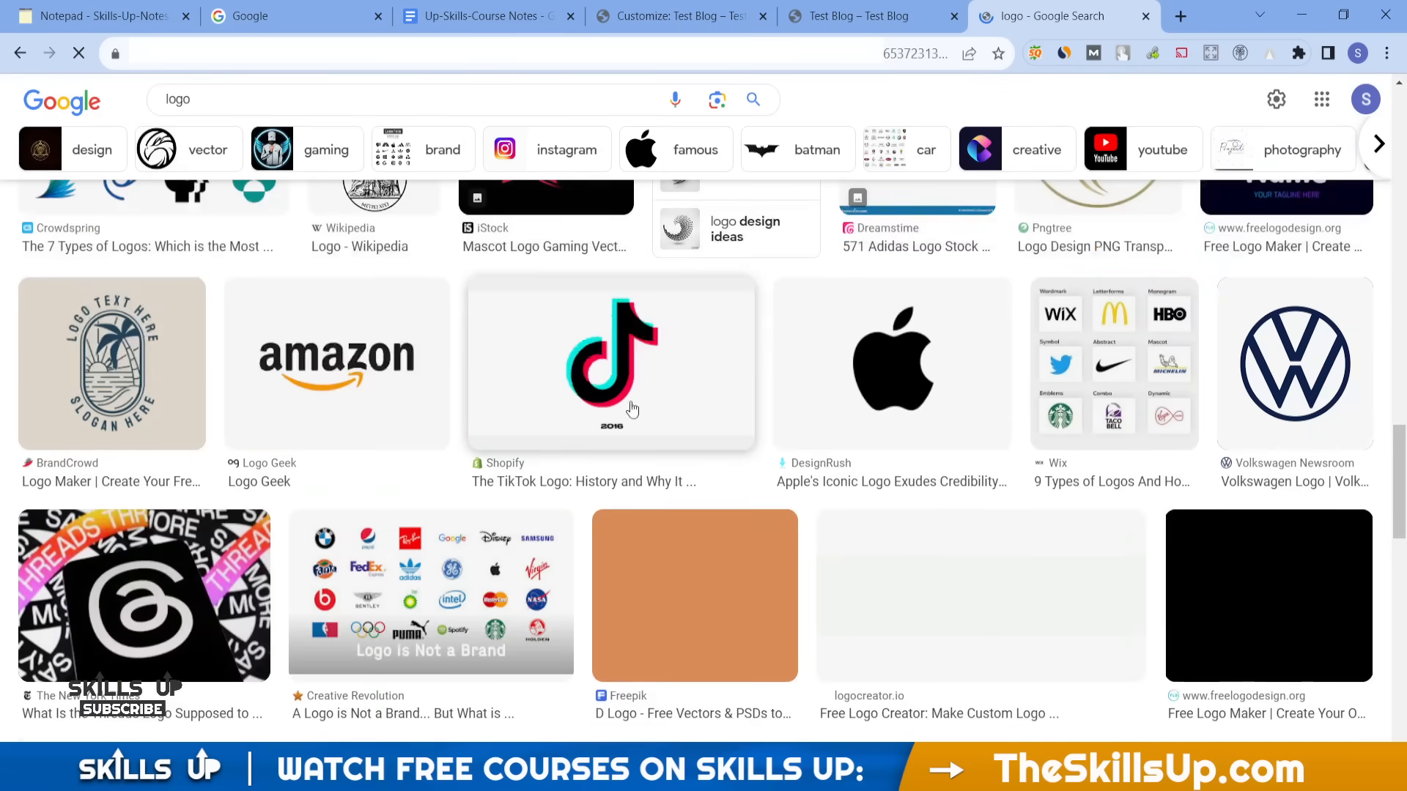
{"action": "scroll", "coordinate": [632, 408], "scroll_direction": "down", "scroll_amount": 4}
{"action": "scroll", "coordinate": [633, 408], "scroll_direction": "down", "scroll_amount": 1}
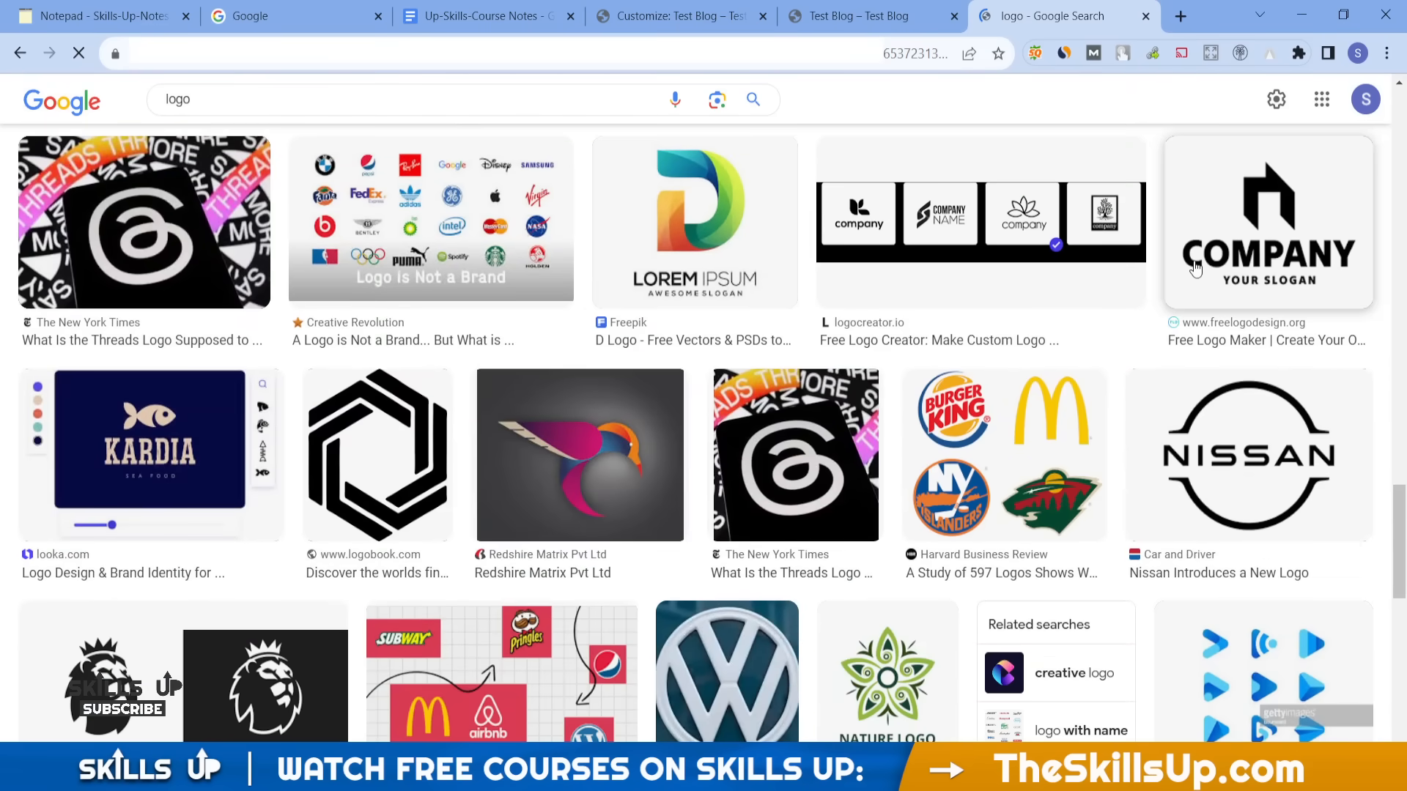
- Preview the black COMPANY logo and save BrandCrowd's arrow logo with "LOGO TEXT HERE" from its related images
{"action": "left_click", "coordinate": [1261, 247]}
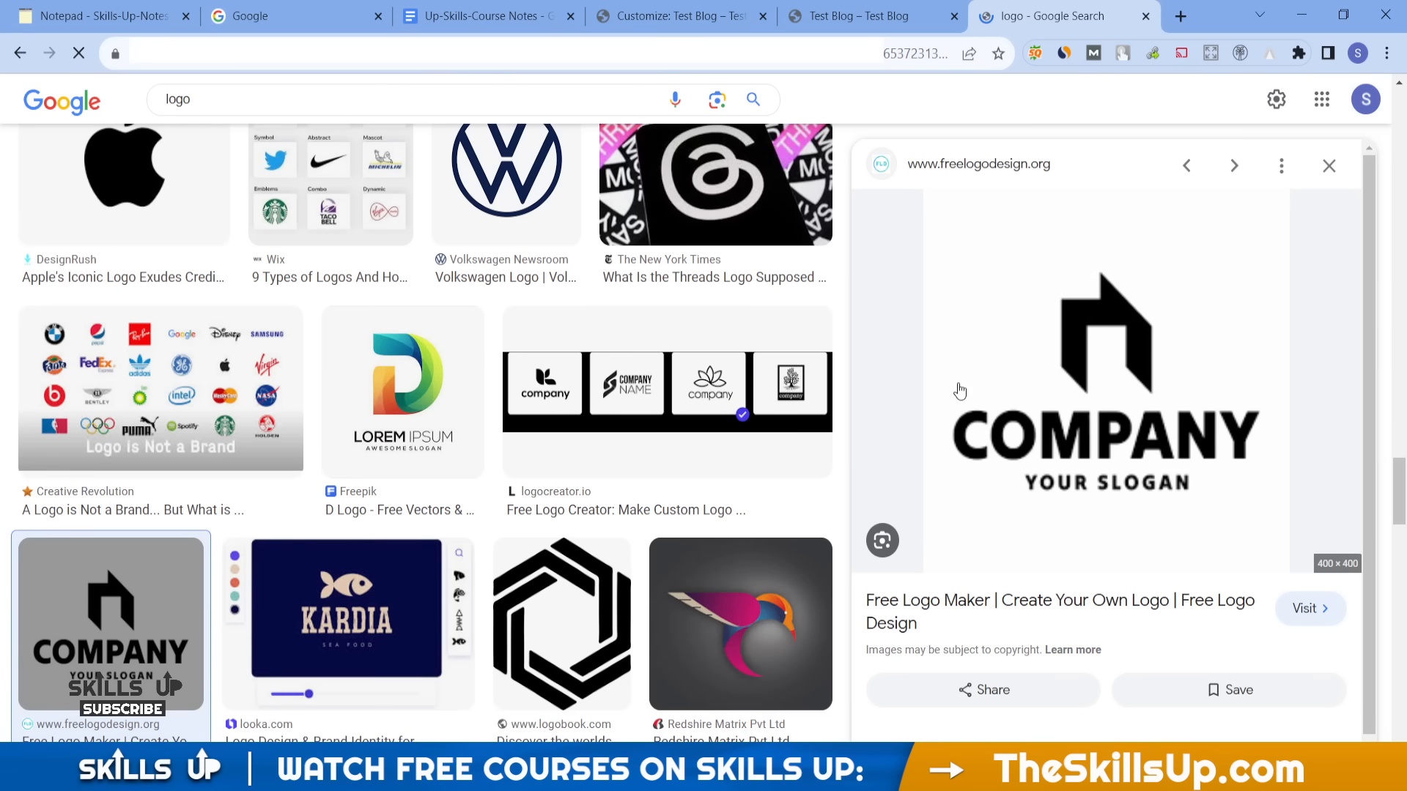
{"action": "scroll", "coordinate": [1052, 426], "scroll_direction": "down", "scroll_amount": 4}
{"action": "scroll", "coordinate": [1053, 426], "scroll_direction": "down", "scroll_amount": 3}
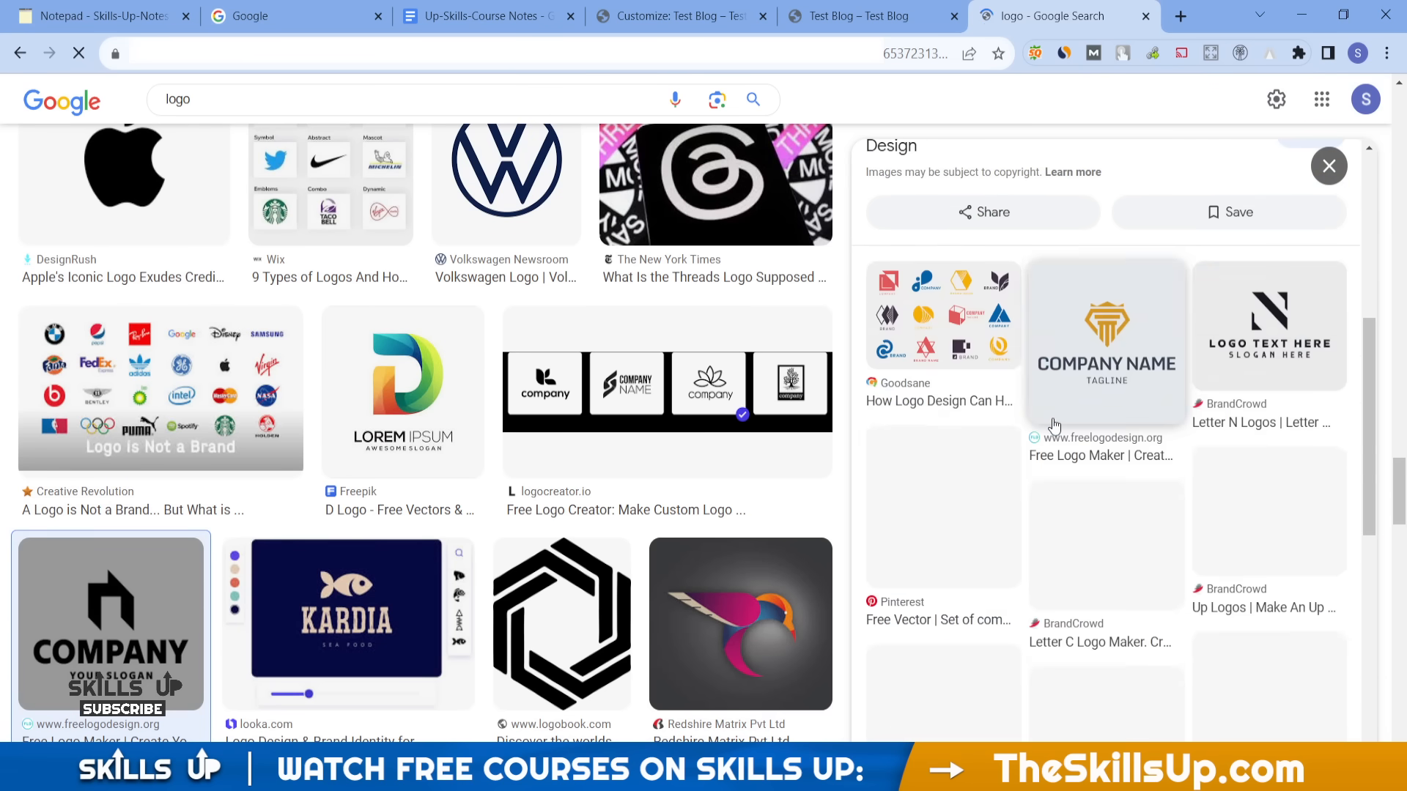
{"action": "scroll", "coordinate": [1059, 566], "scroll_direction": "down", "scroll_amount": 5}
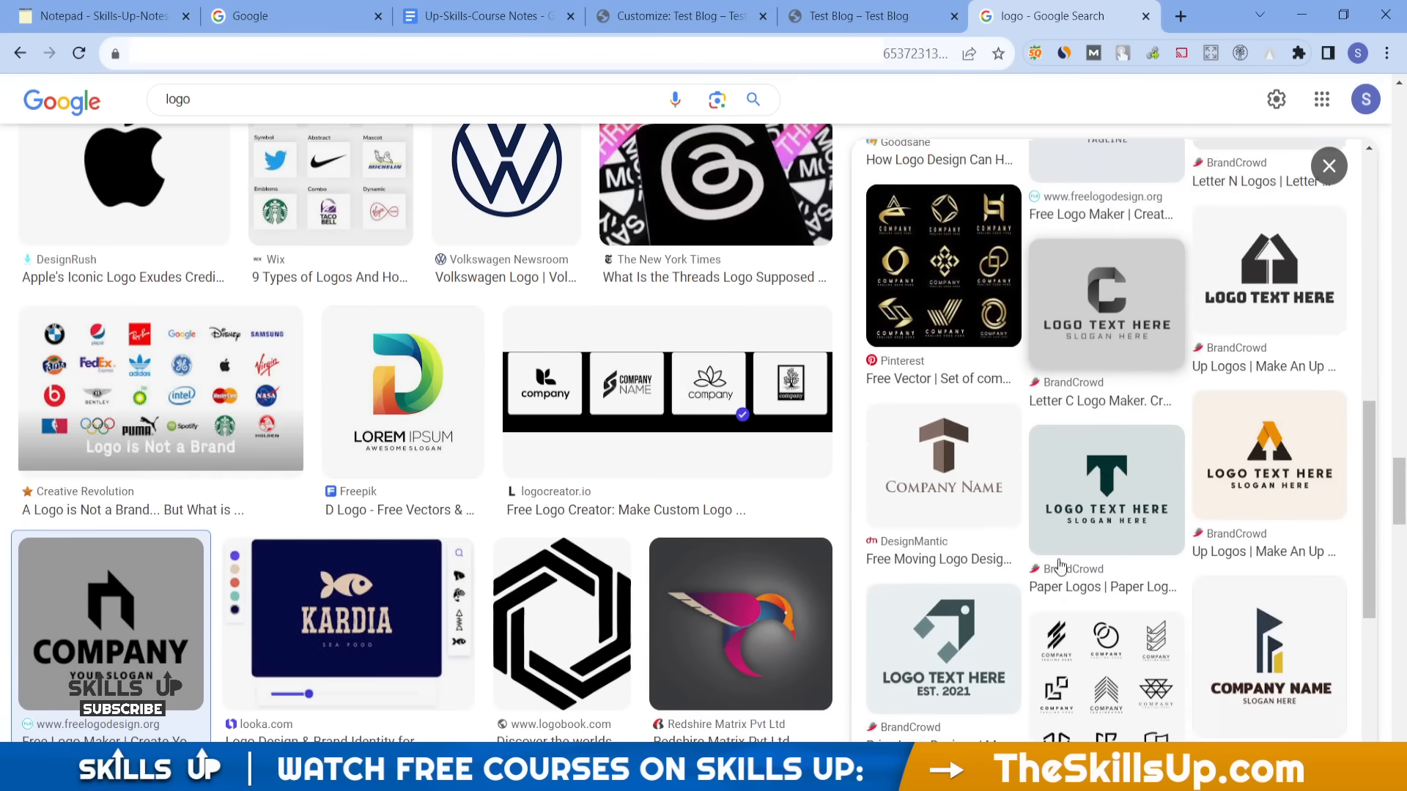
{"action": "scroll", "coordinate": [1093, 525], "scroll_direction": "up", "scroll_amount": 12}
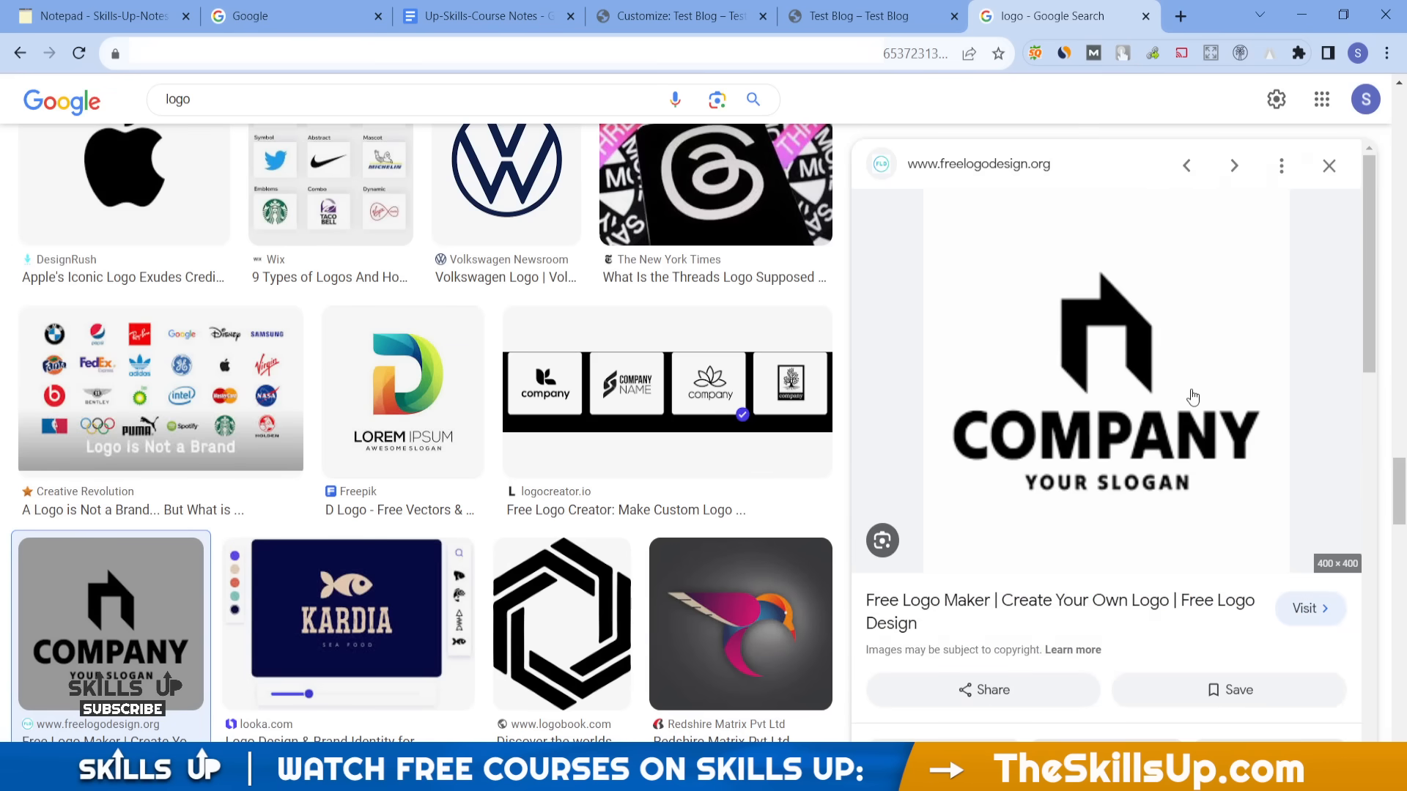
{"action": "scroll", "coordinate": [1192, 399], "scroll_direction": "down", "scroll_amount": 5}
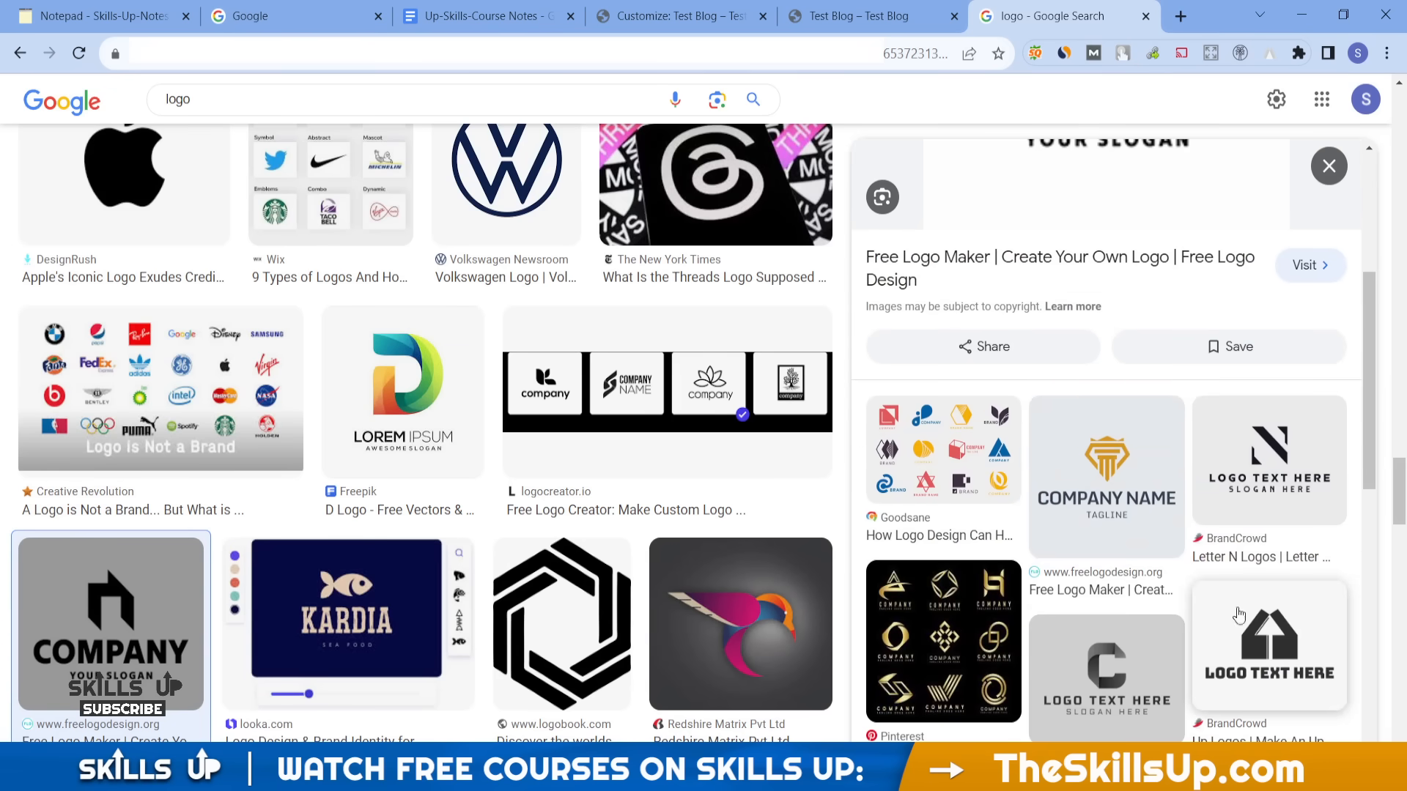
{"action": "left_click", "coordinate": [1269, 644]}
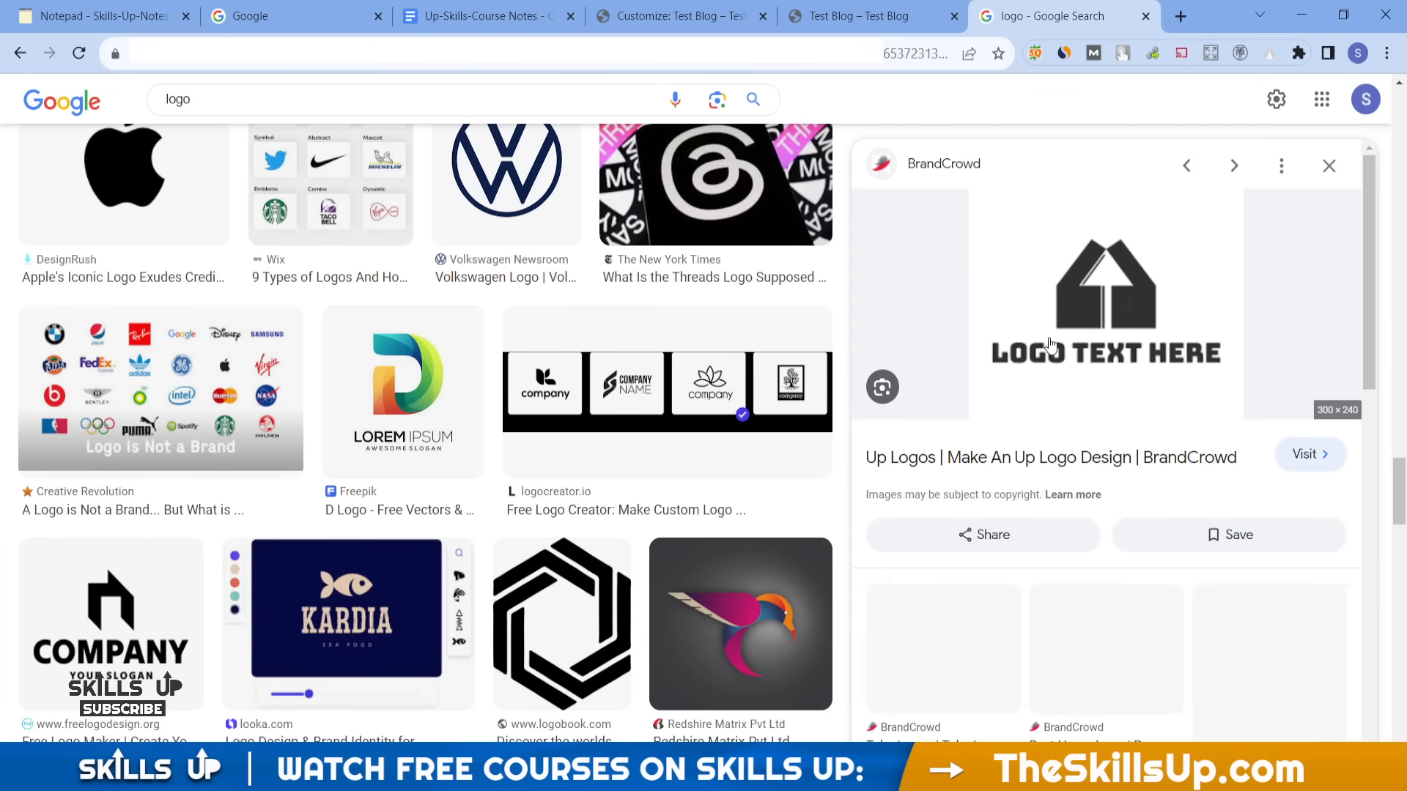
{"action": "scroll", "coordinate": [1079, 357], "scroll_direction": "down", "scroll_amount": 2}
{"action": "scroll", "coordinate": [1049, 345], "scroll_direction": "up", "scroll_amount": 3}
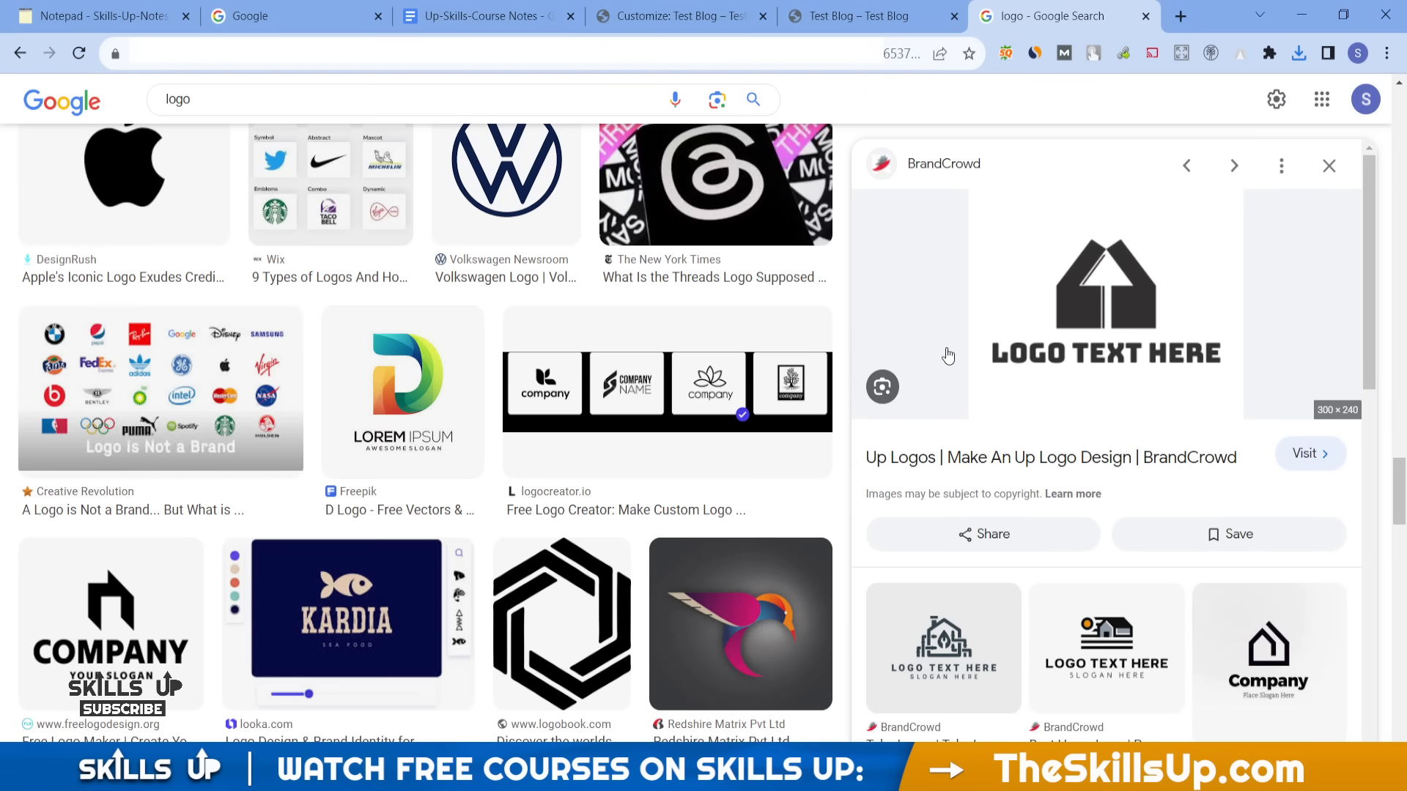
- Return to the Customizer and upload the downloaded logo-search-grid-1x.png as the replacement for the site logo
{"action": "left_click", "coordinate": [677, 16]}
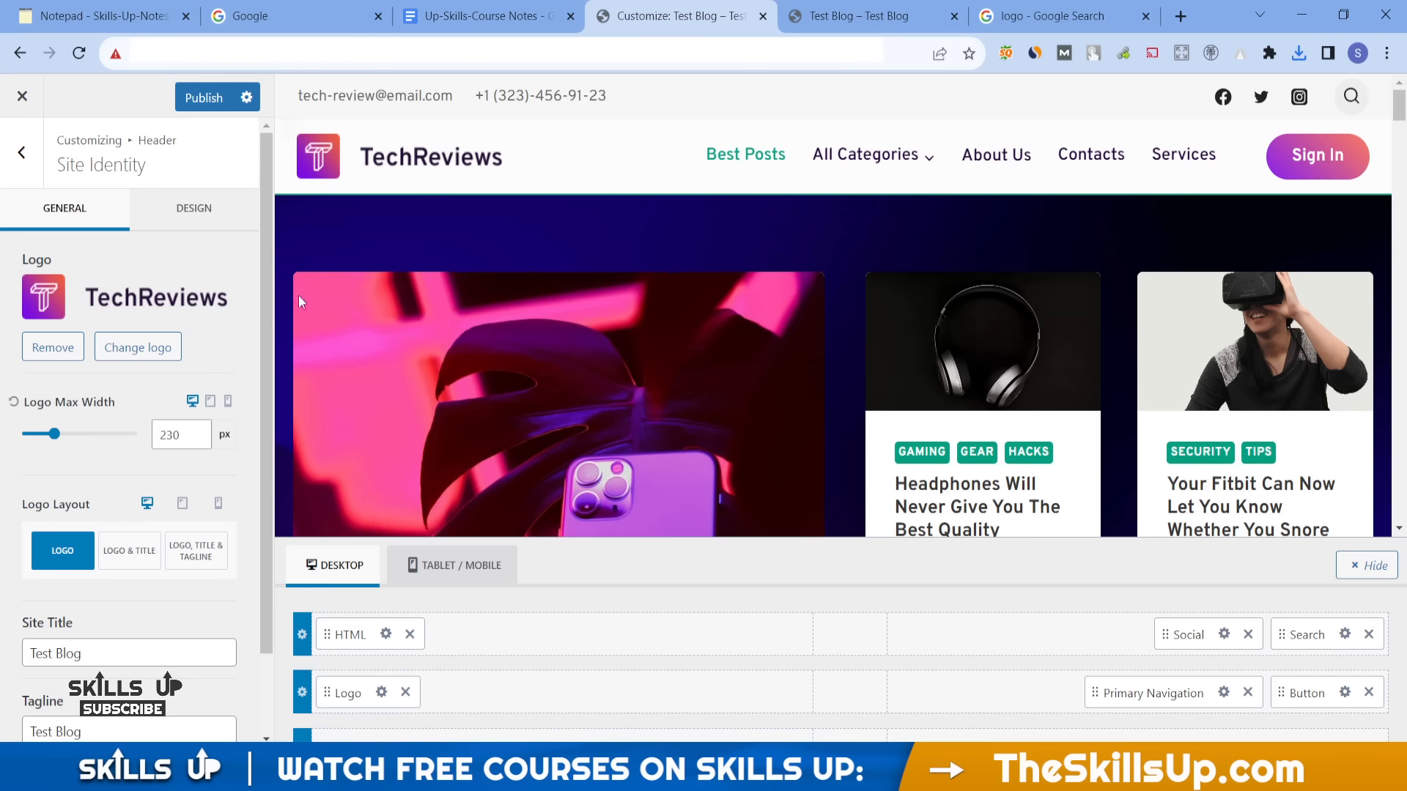
{"action": "left_click", "coordinate": [138, 347]}
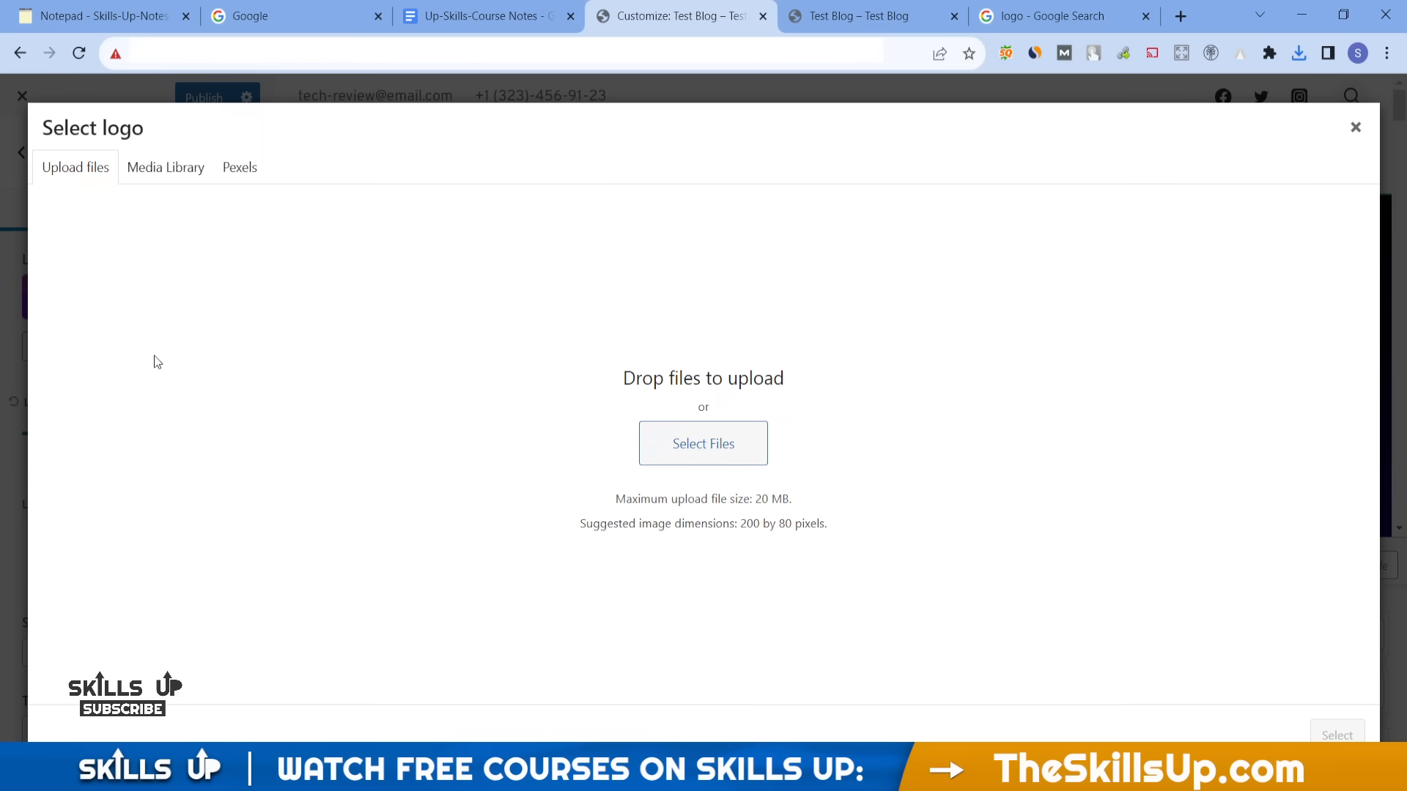
{"action": "left_click", "coordinate": [694, 457]}
{"action": "double_click", "coordinate": [223, 371]}
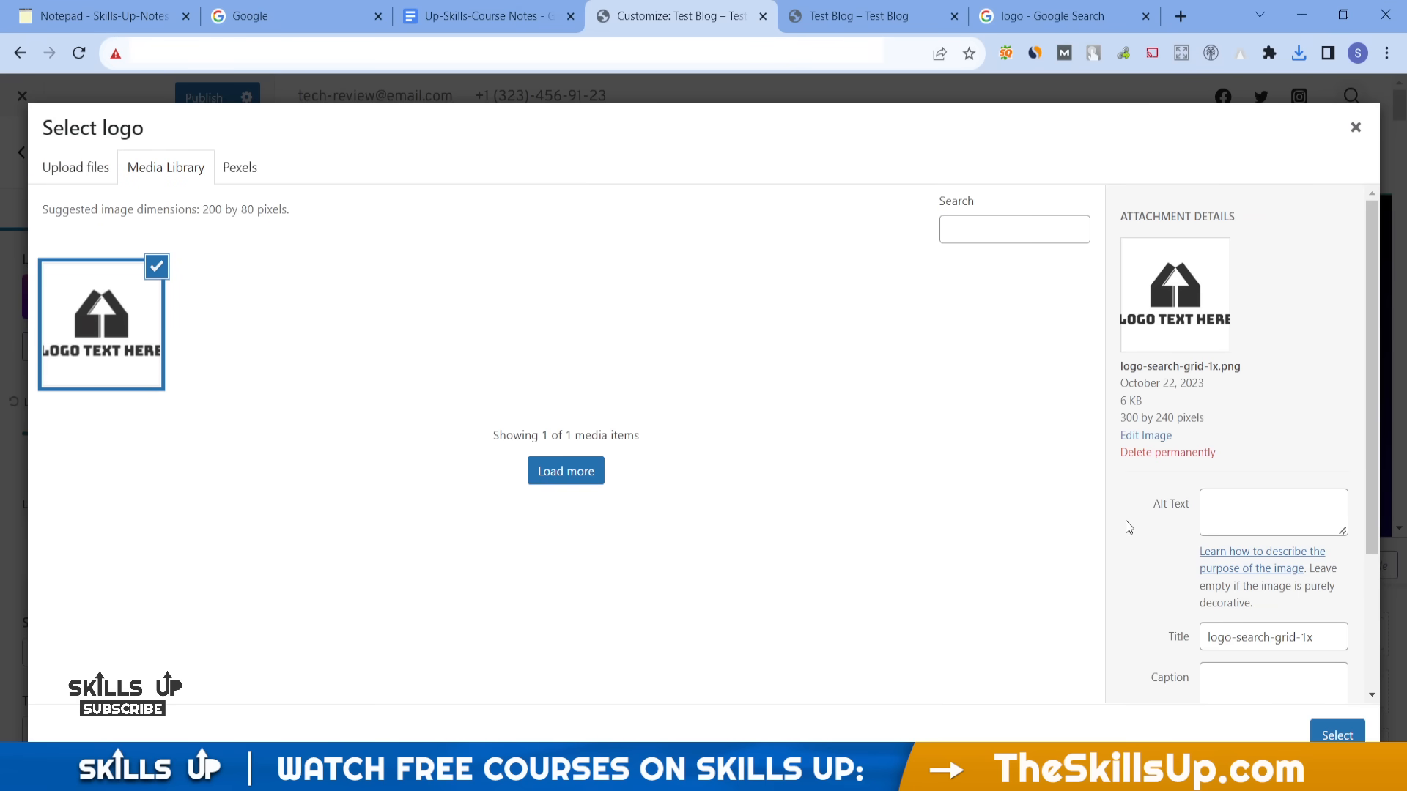
- Crop the uploaded logo with the crop area moved slightly down to include its full text, and set the logo max width to 137 px
{"action": "left_click", "coordinate": [1327, 732]}
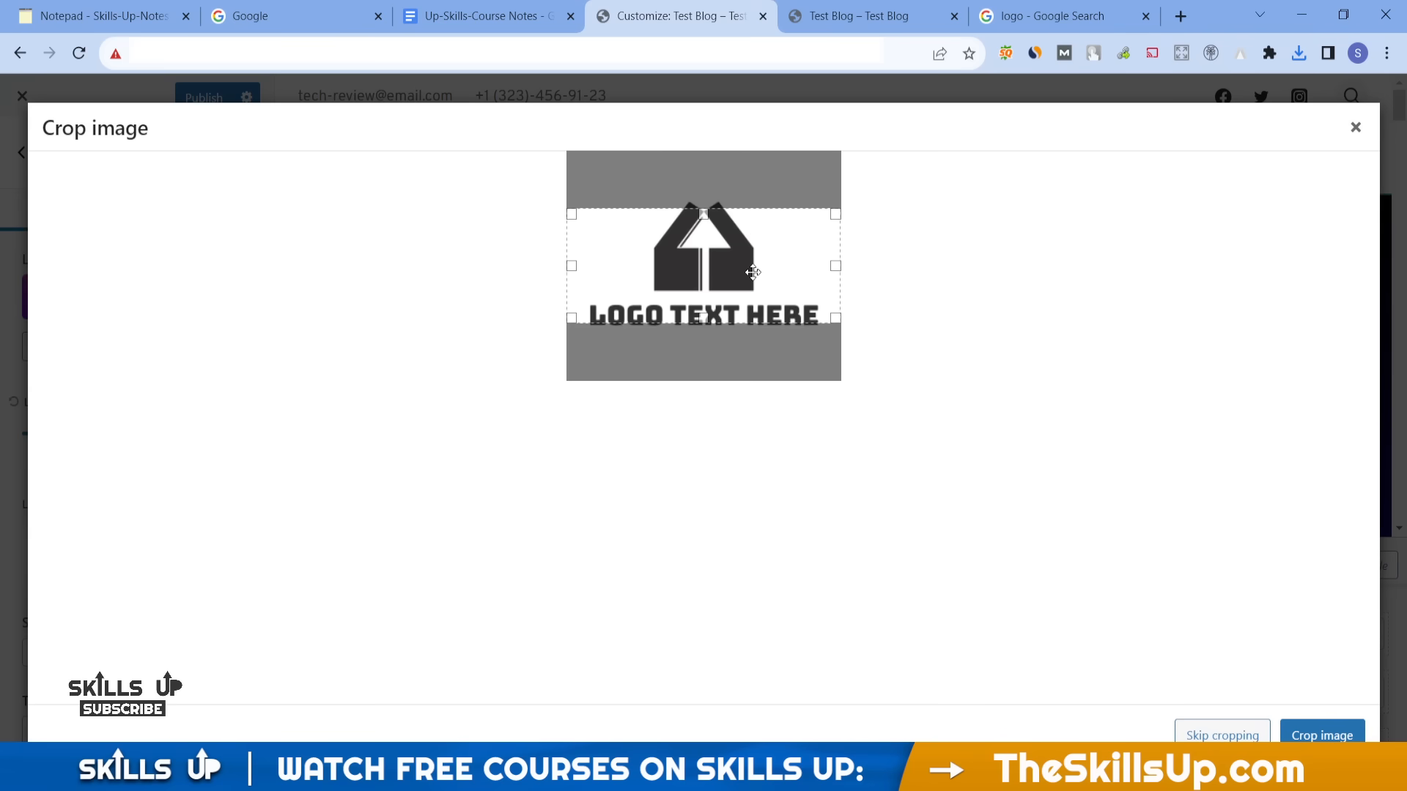
{"action": "left_click_drag", "start_coordinate": [753, 272], "coordinate": [753, 285]}
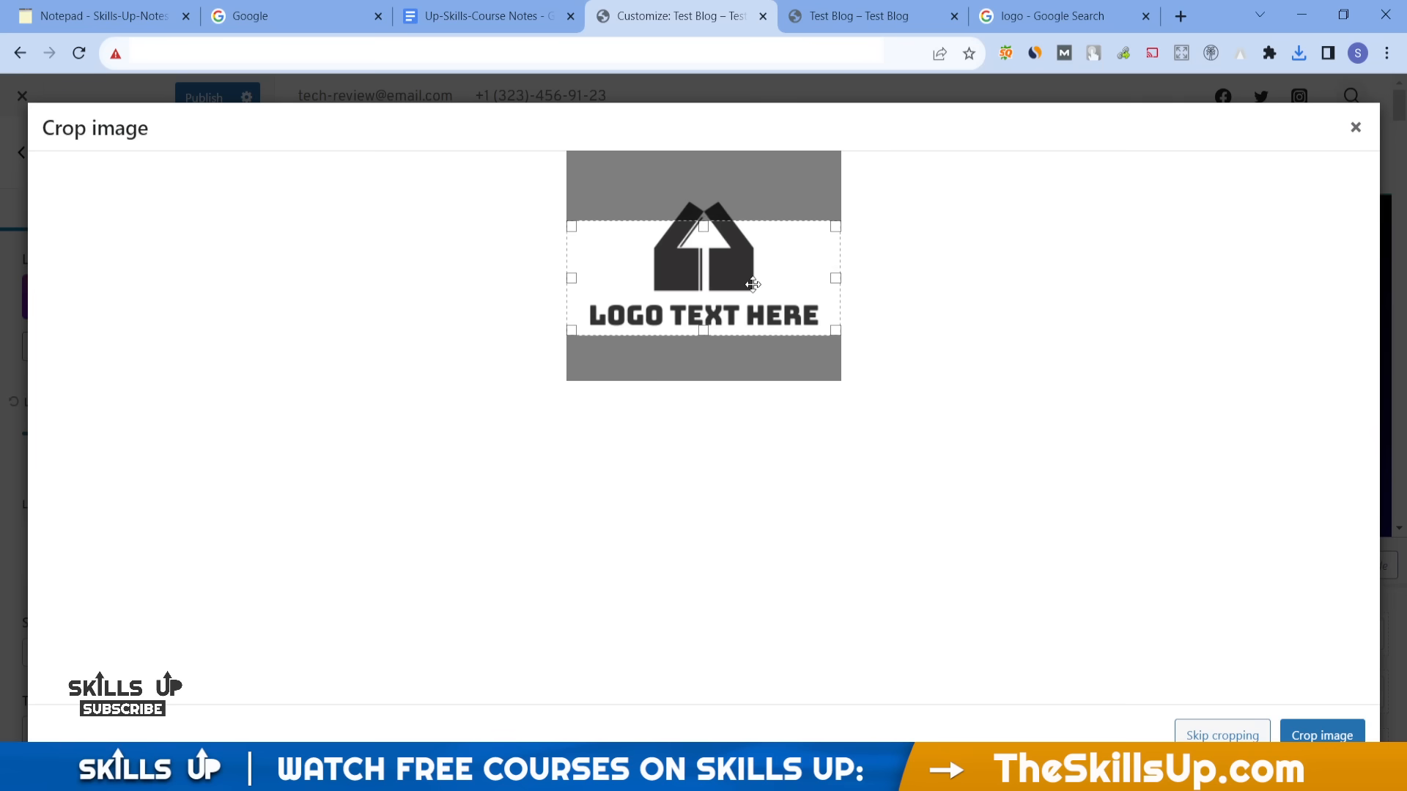
{"action": "left_click", "coordinate": [1323, 735]}
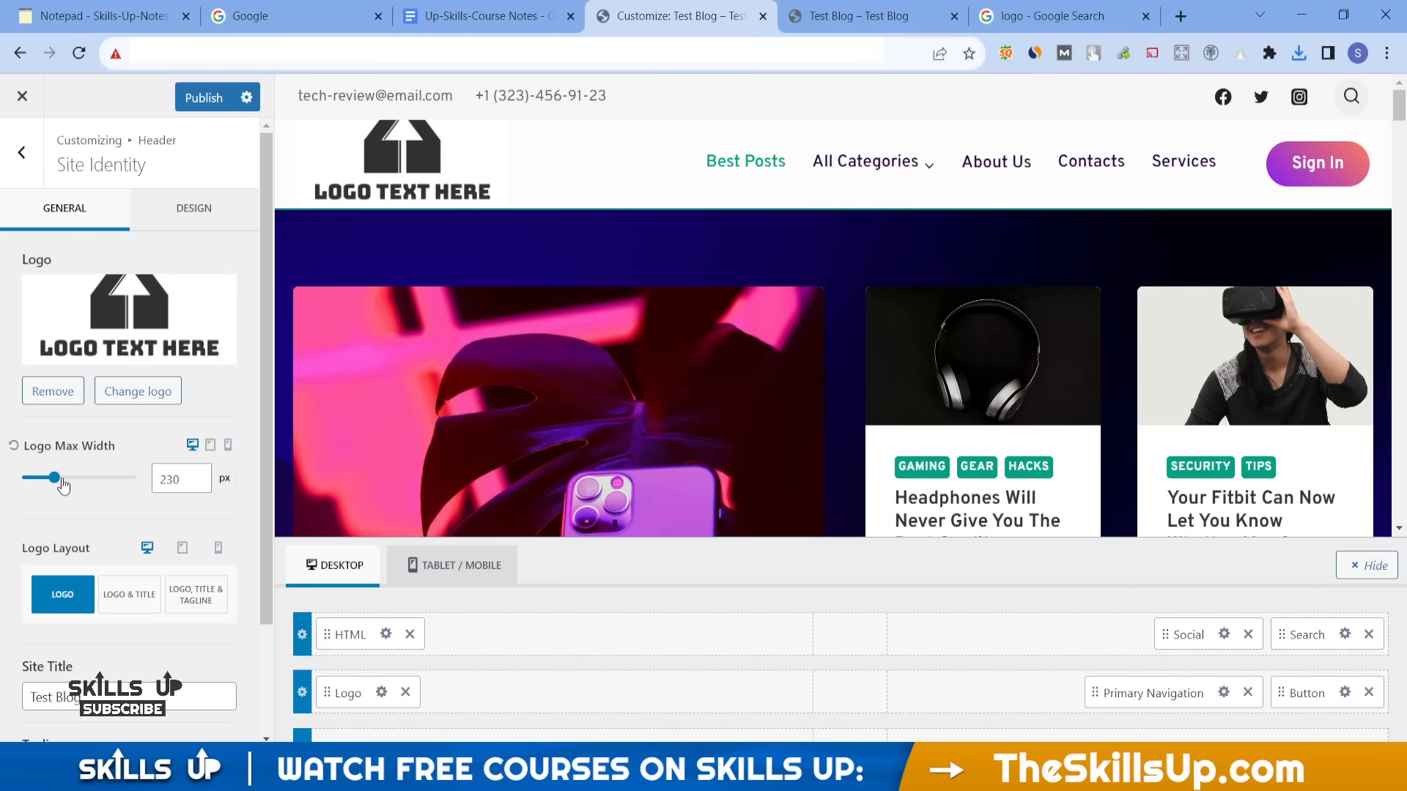
{"action": "mouse_move", "coordinate": [57, 485]}
{"action": "left_mouse_down"}
{"action": "mouse_move", "coordinate": [29, 484]}
{"action": "mouse_move", "coordinate": [124, 481]}
{"action": "mouse_move", "coordinate": [33, 480]}
{"action": "mouse_move", "coordinate": [48, 480]}
{"action": "left_mouse_up"}
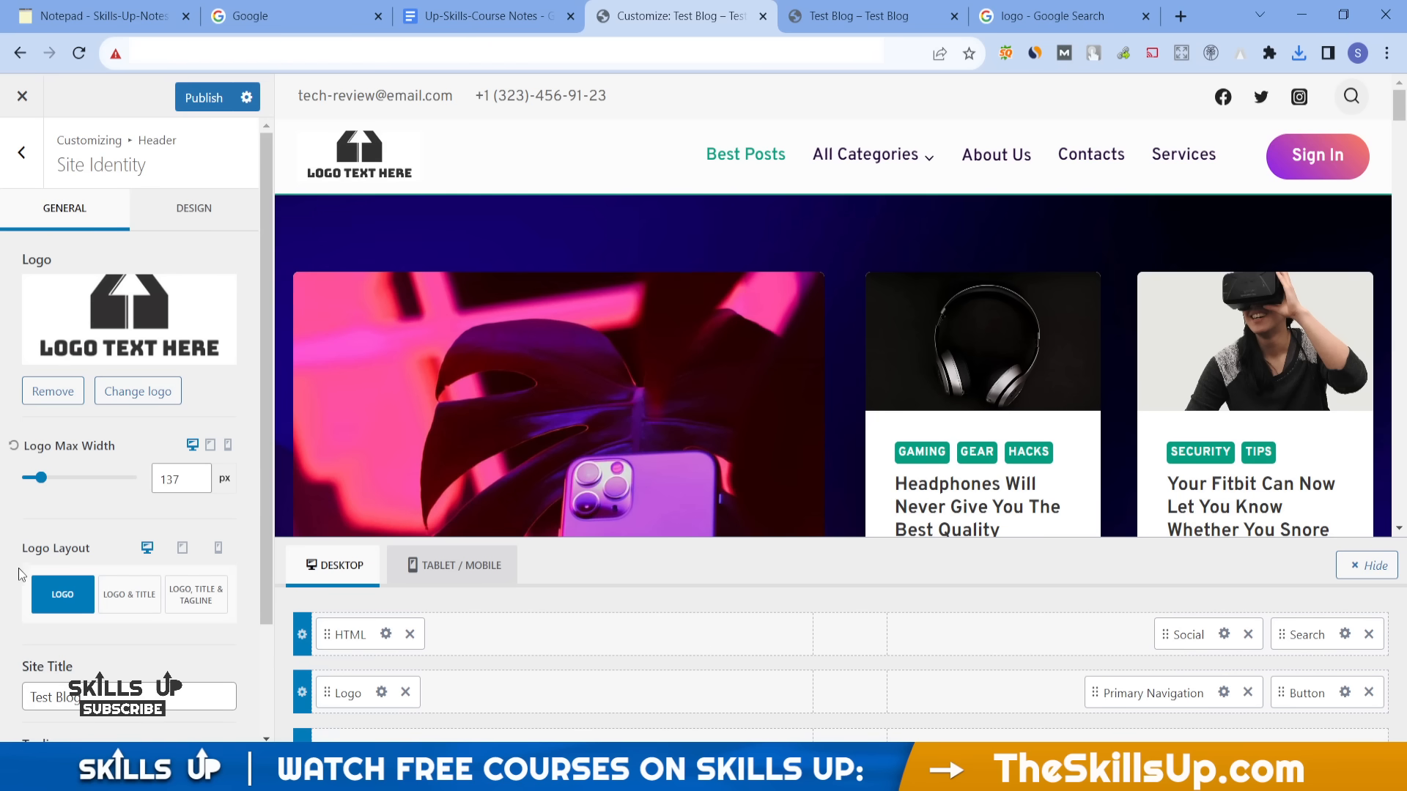
- Try the Logo & Title and Logo, Title & Tagline layouts with different logo placements, and return the logo layout to Logo
{"action": "left_click", "coordinate": [155, 596]}
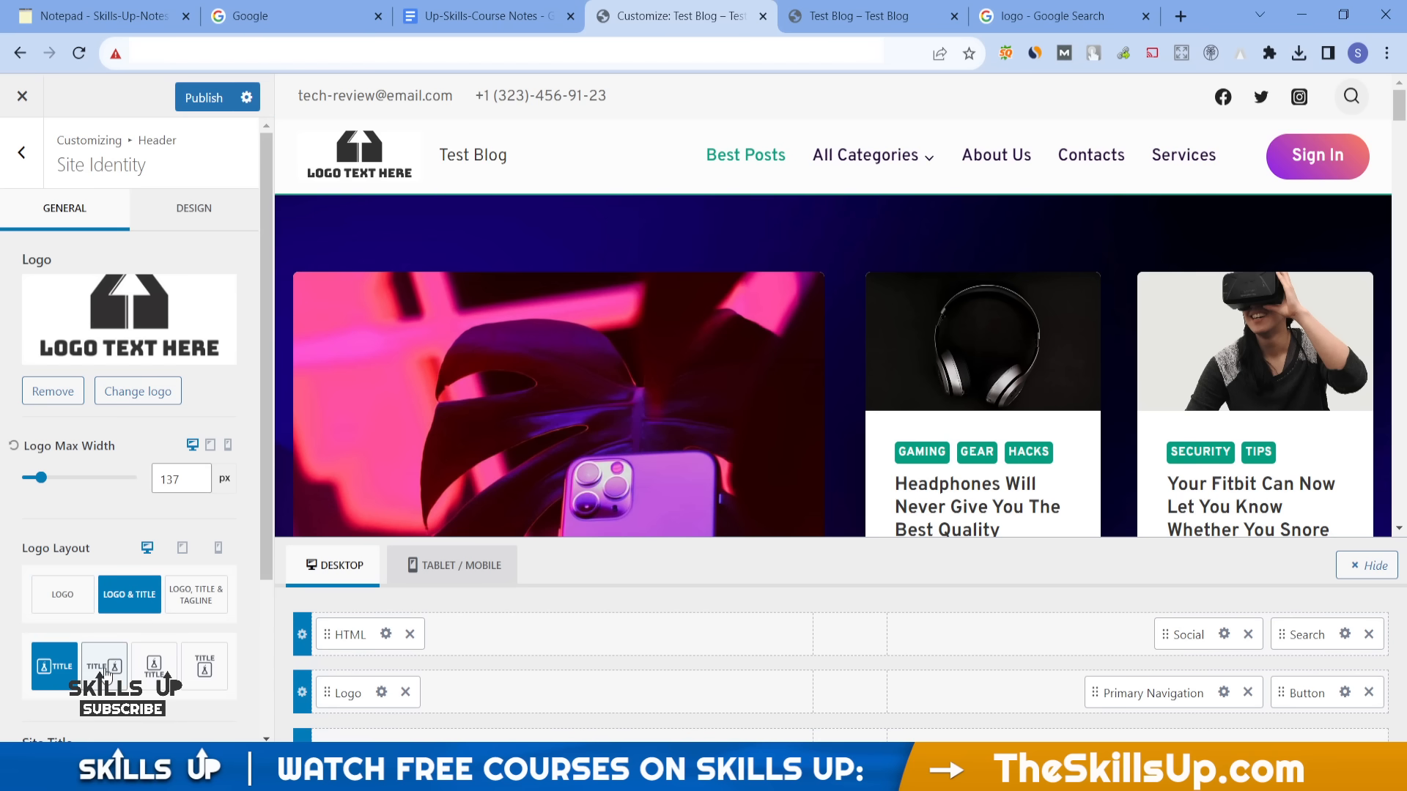
{"action": "left_click", "coordinate": [170, 663]}
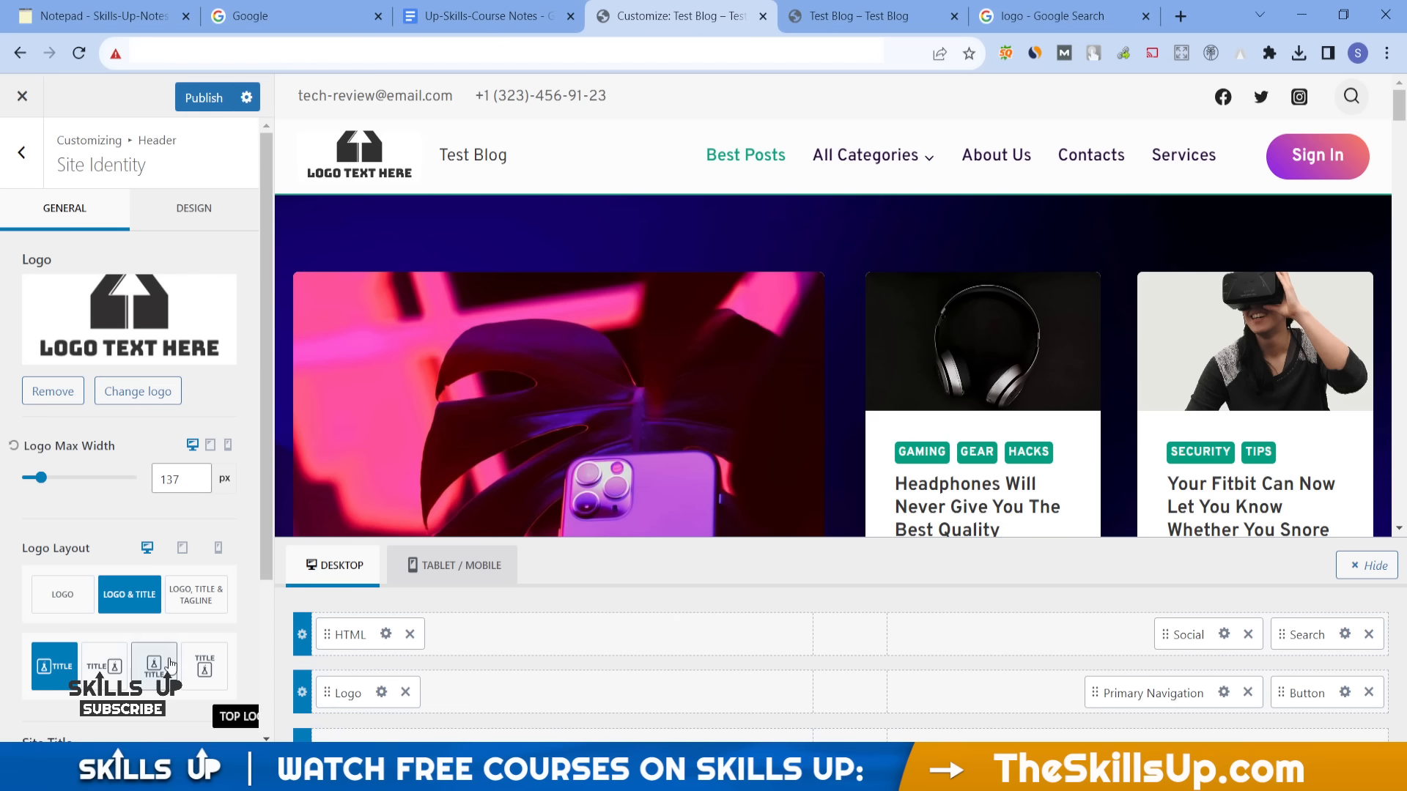
{"action": "left_click", "coordinate": [104, 666]}
{"action": "left_click", "coordinate": [54, 666]}
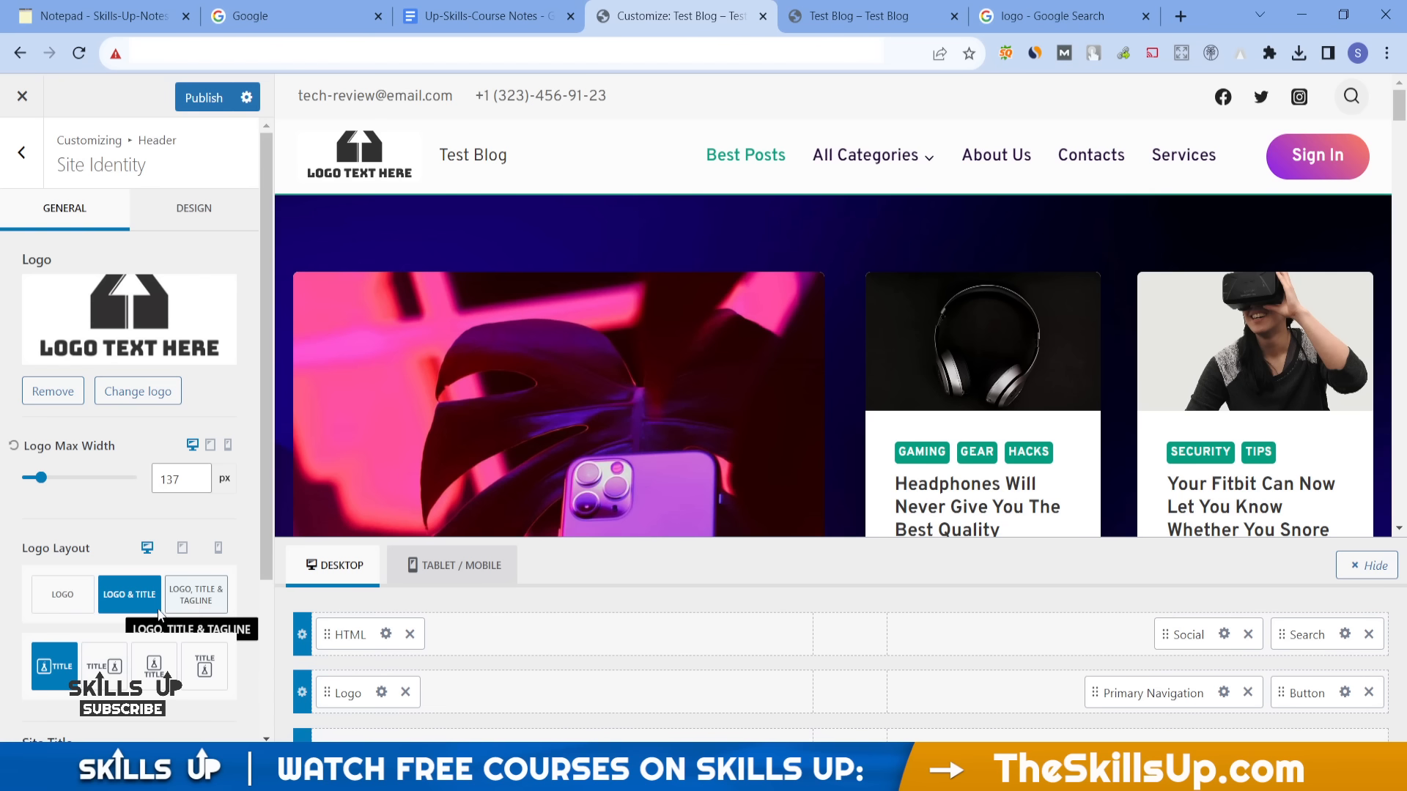
{"action": "left_click", "coordinate": [210, 608]}
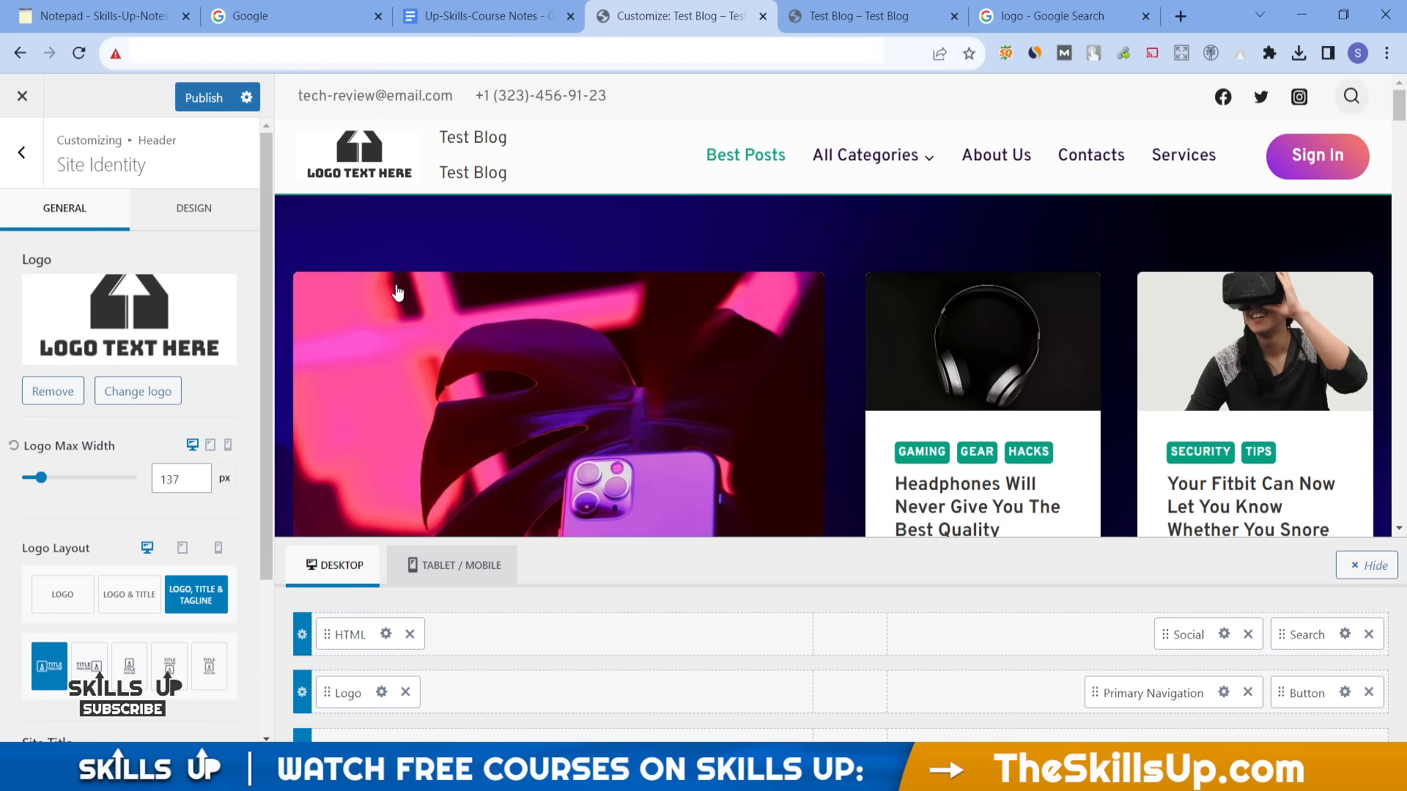
{"action": "left_click", "coordinate": [88, 665]}
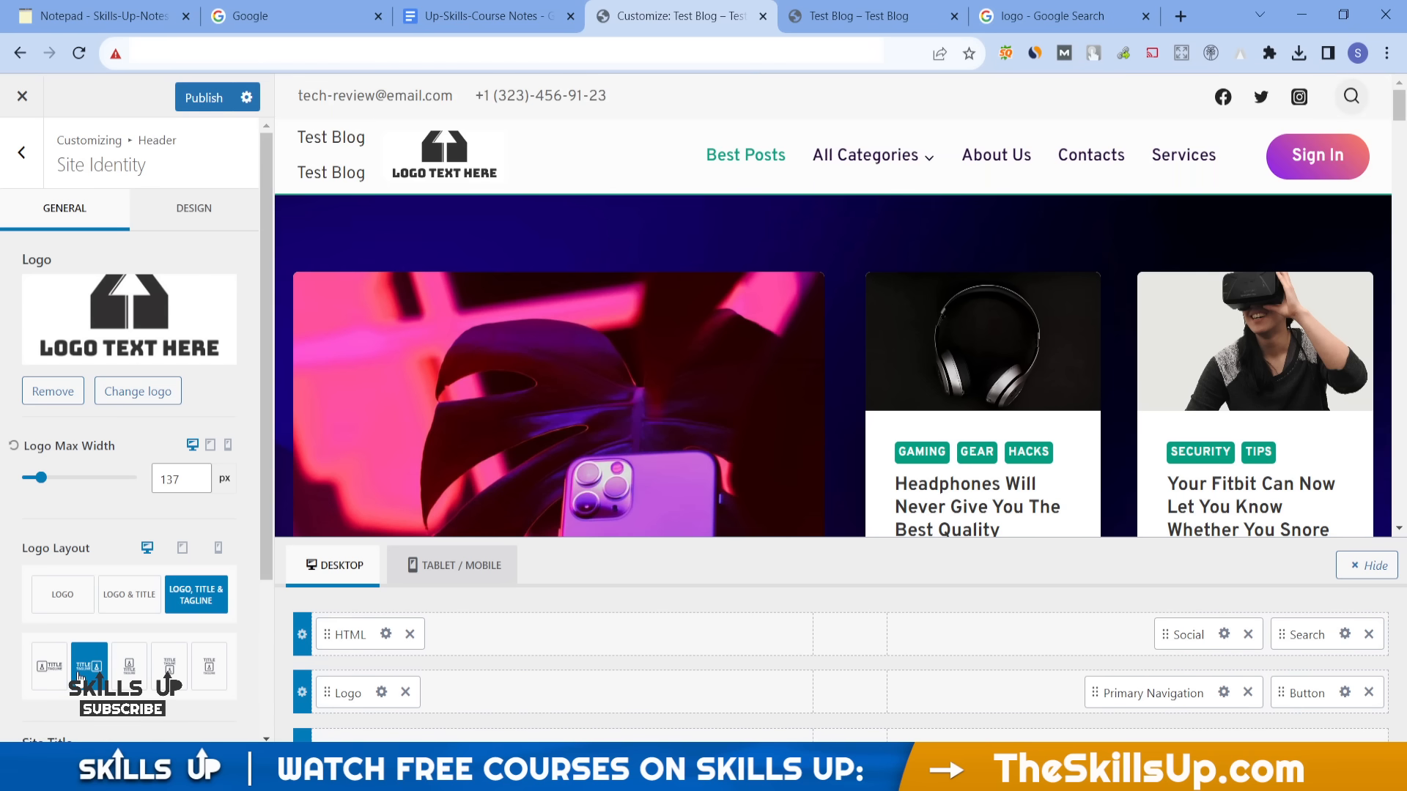
{"action": "left_click", "coordinate": [80, 600]}
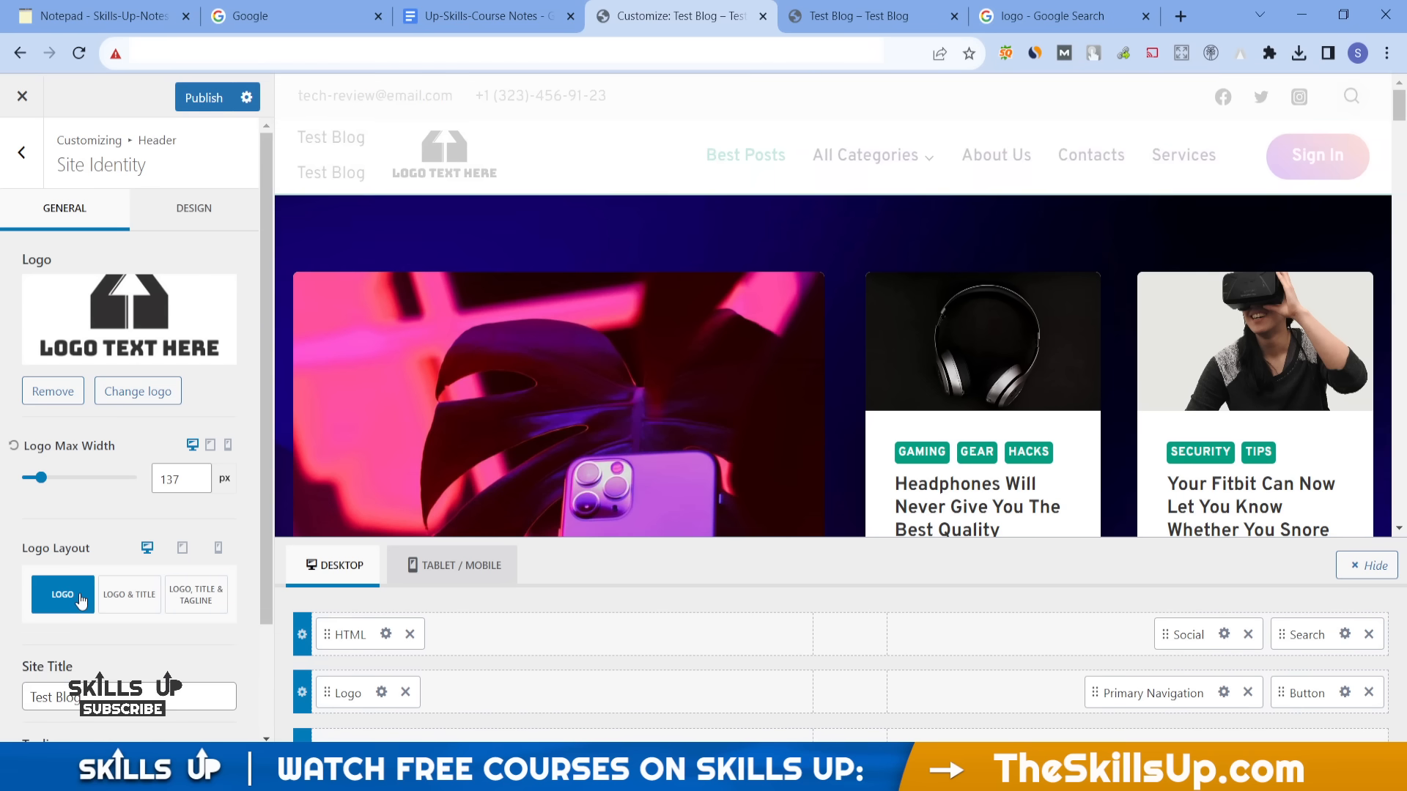
- Examine the site icon requirements and the static homepage selection in the site identity and homepage settings
{"action": "scroll", "coordinate": [81, 599], "scroll_direction": "down", "scroll_amount": 2}
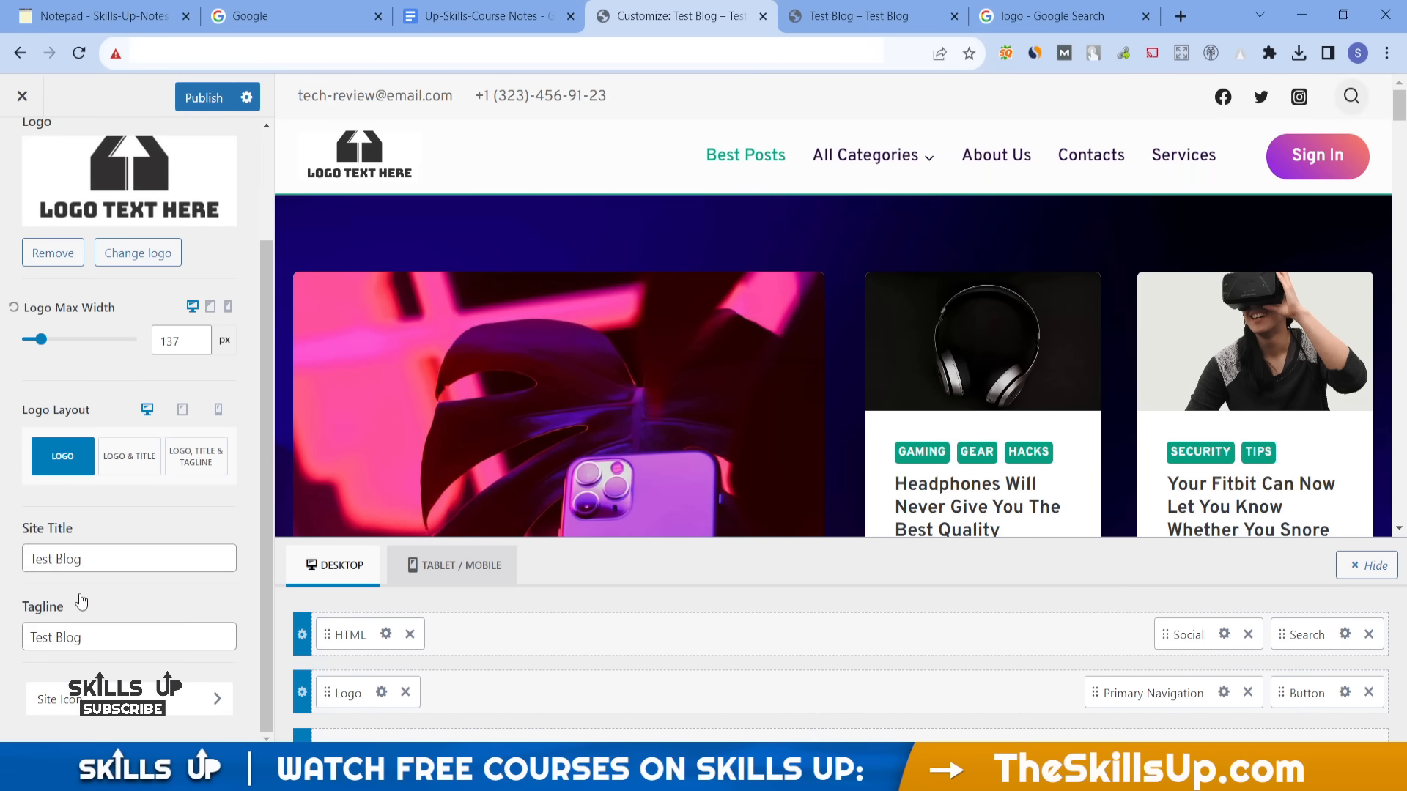
{"action": "left_click", "coordinate": [93, 698]}
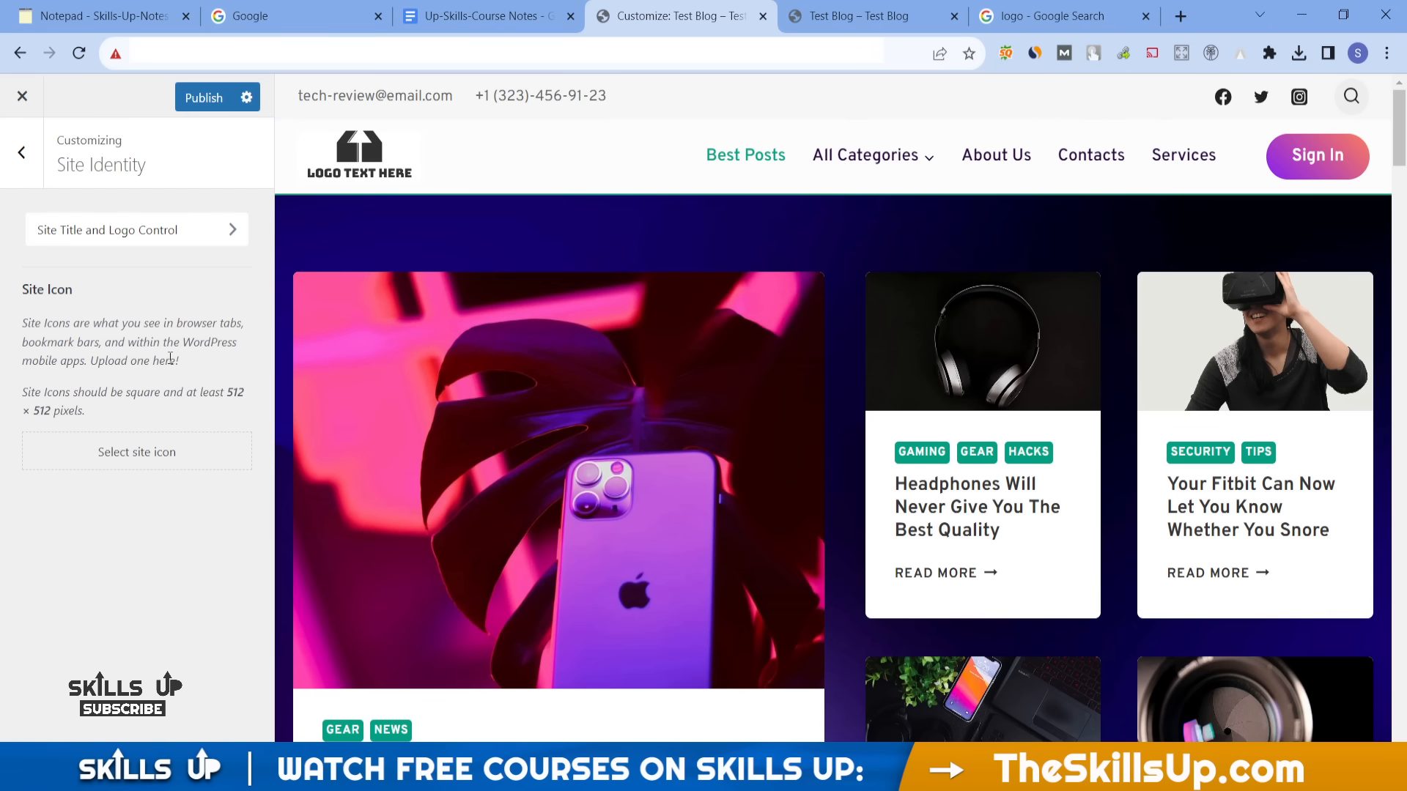
{"action": "left_click", "coordinate": [21, 154]}
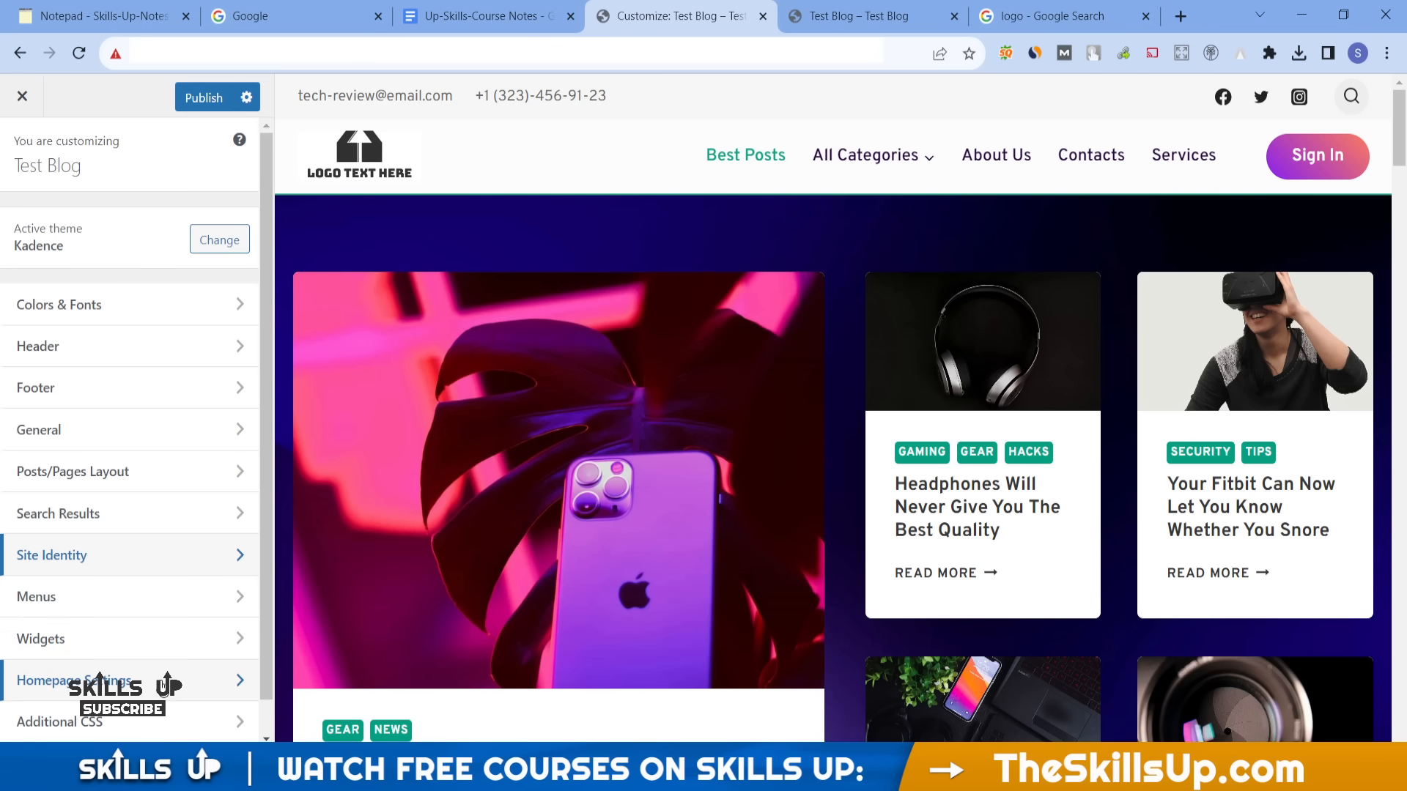
{"action": "left_click", "coordinate": [162, 683]}
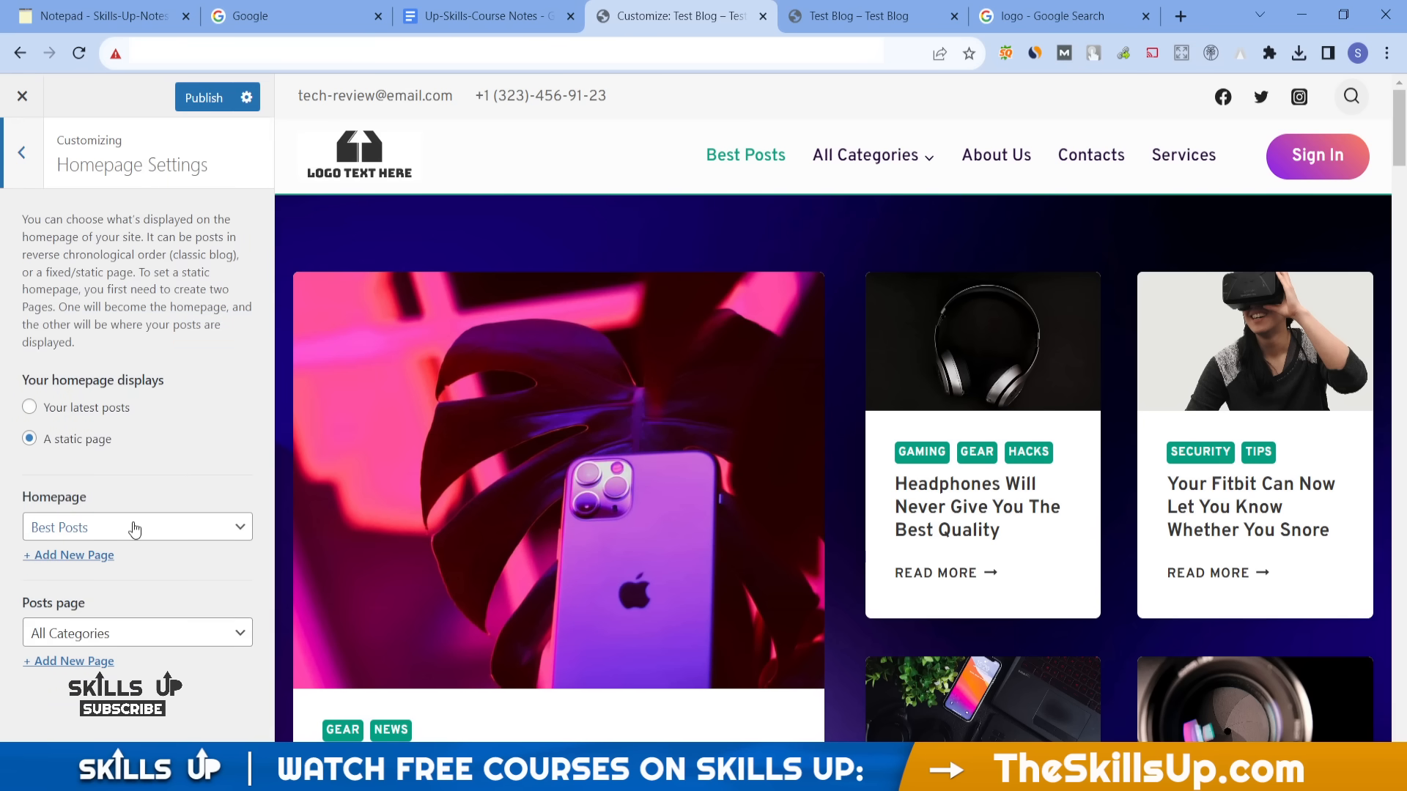
{"action": "left_click", "coordinate": [100, 536]}
{"action": "left_click", "coordinate": [99, 536]}
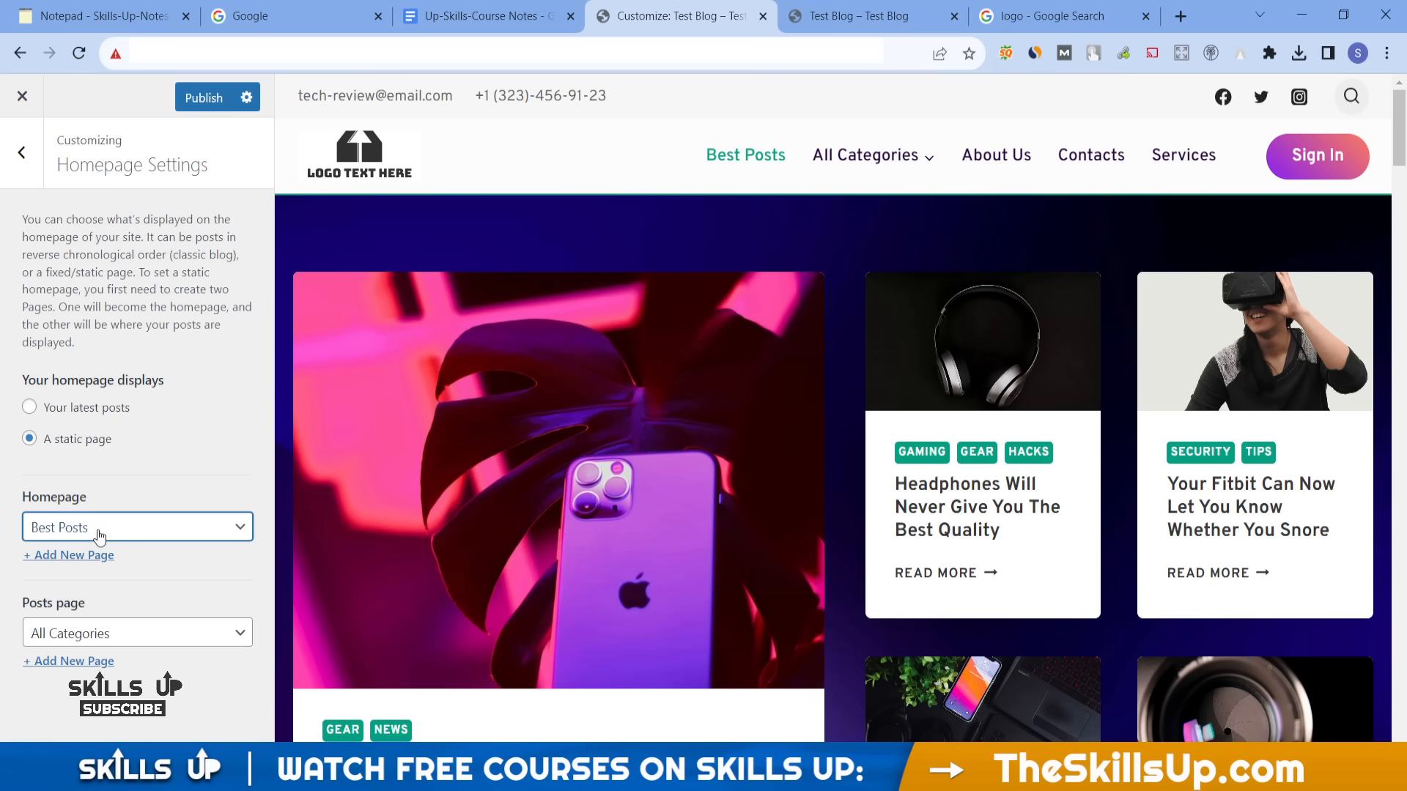
{"action": "left_click", "coordinate": [21, 153]}
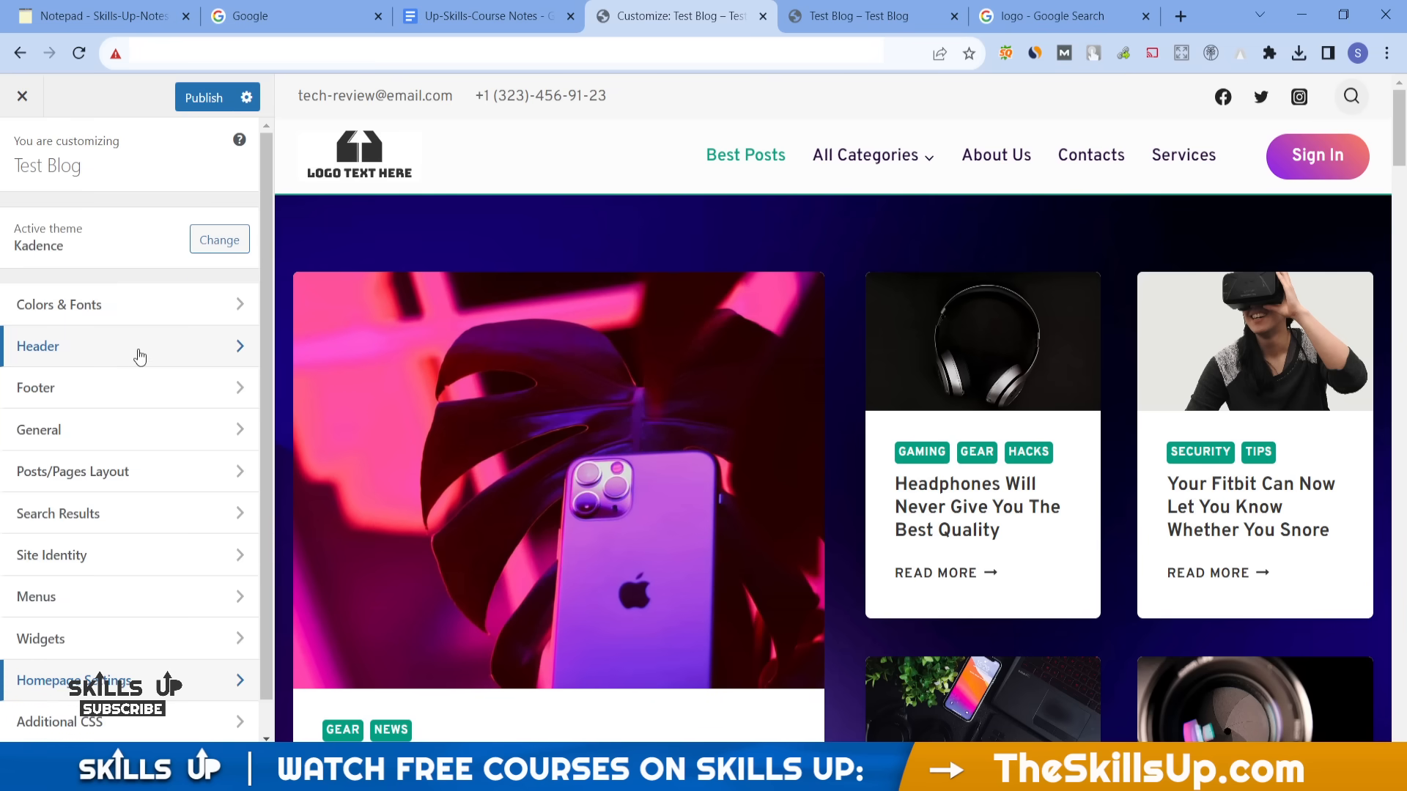
- Replace the TechReviews logo in the footer's first widget with logo-search-grid-1x.png from the media library
{"action": "left_click", "coordinate": [164, 403]}
{"action": "scroll", "coordinate": [597, 413], "scroll_direction": "down", "scroll_amount": 10}
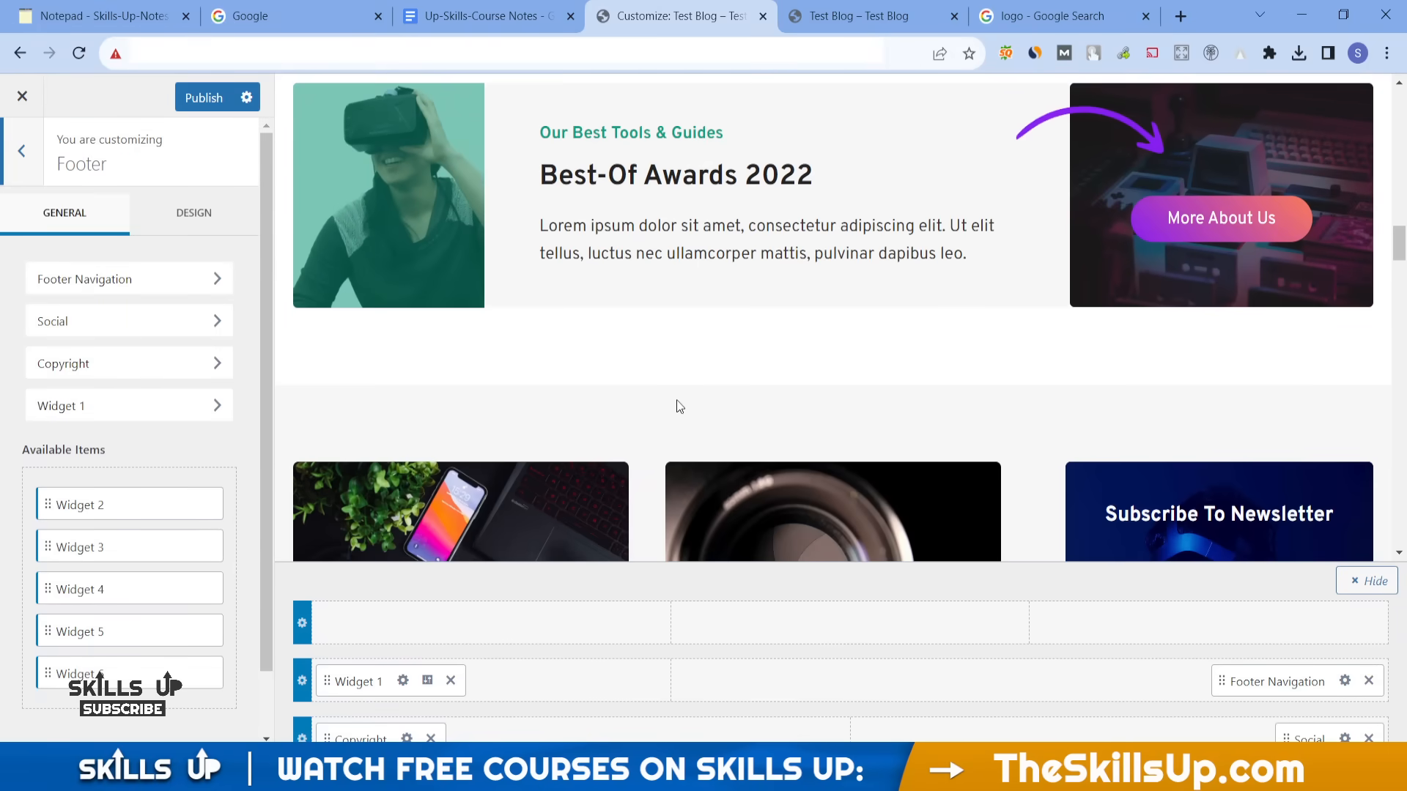
{"action": "left_click_drag", "start_coordinate": [1400, 245], "coordinate": [1406, 588]}
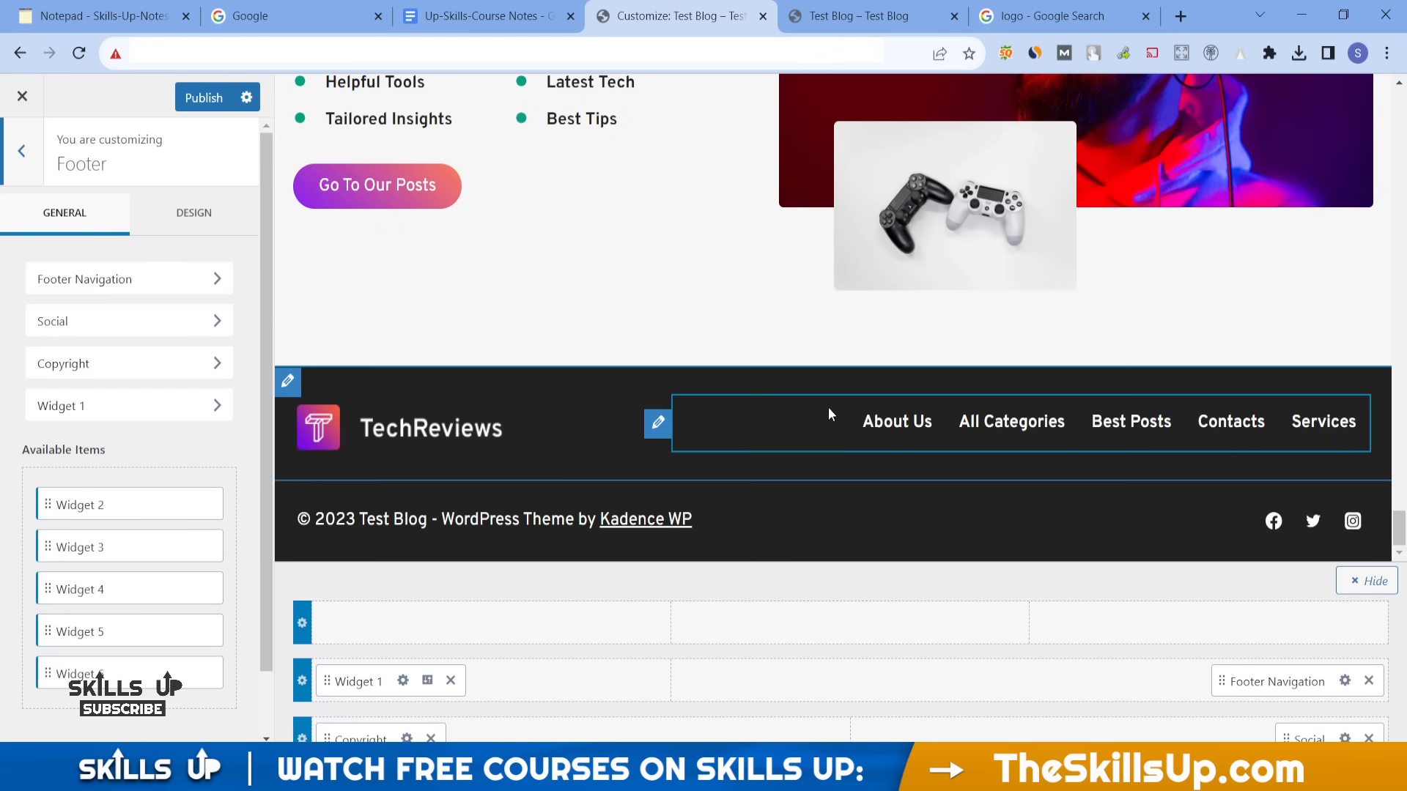
{"action": "left_click", "coordinate": [283, 420]}
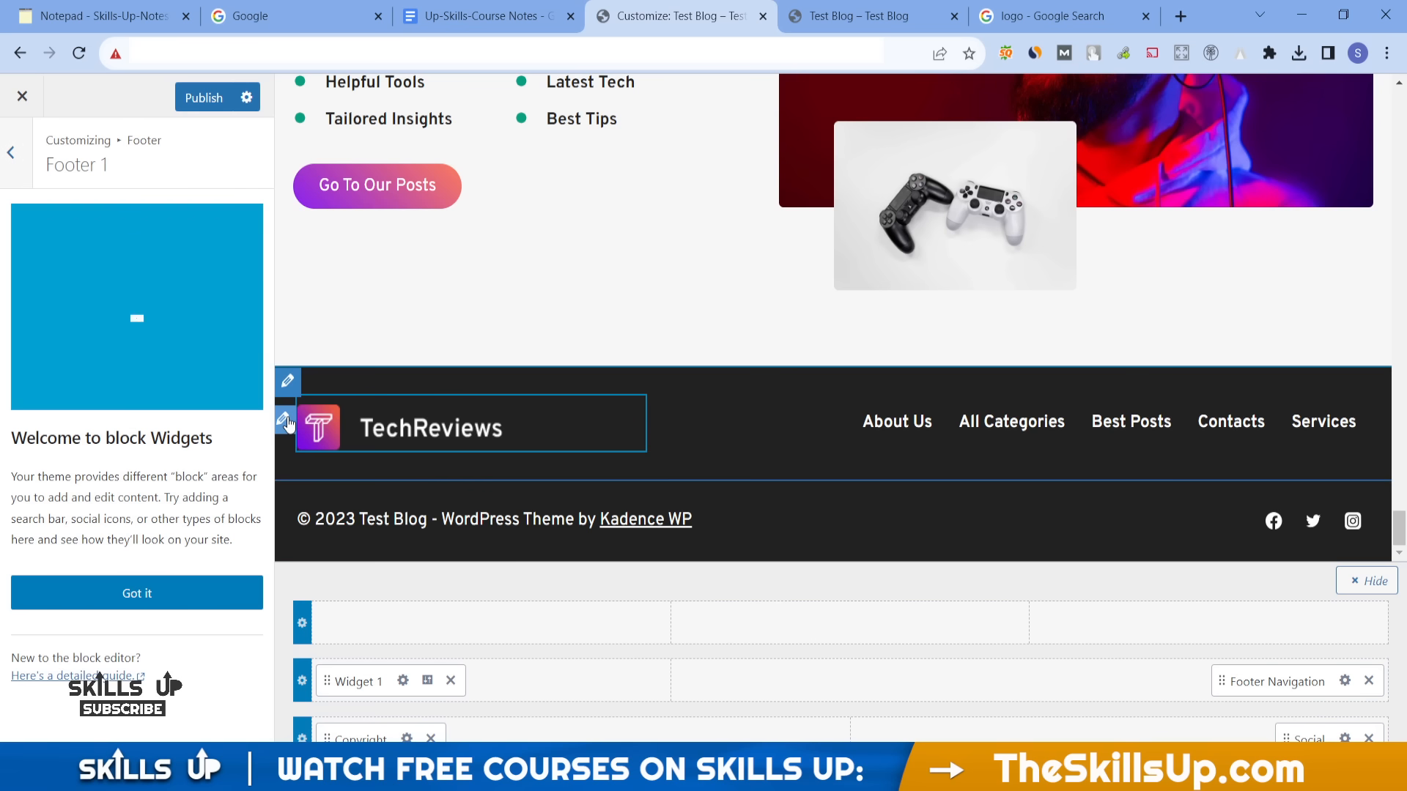
{"action": "left_click", "coordinate": [134, 593]}
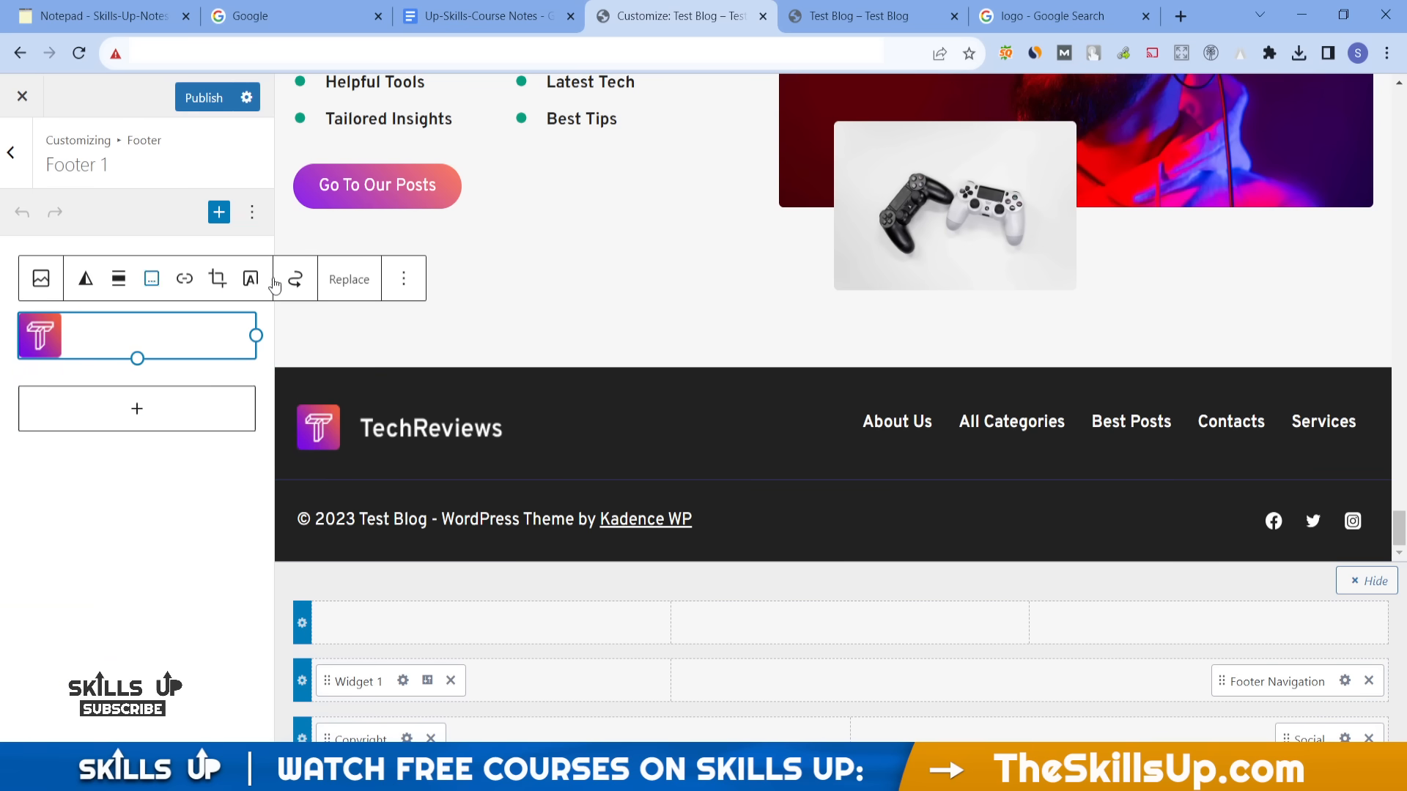
{"action": "left_click", "coordinate": [356, 282]}
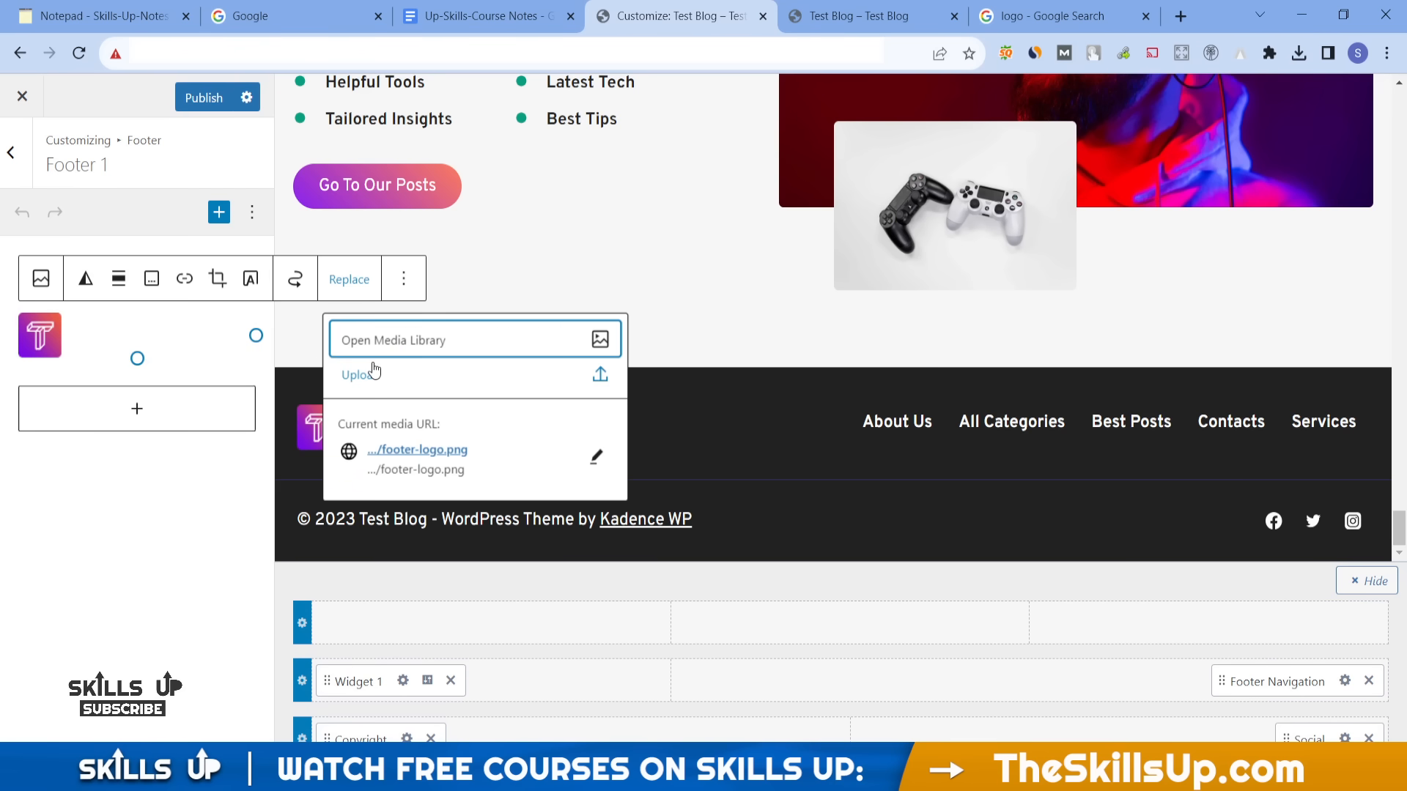
{"action": "left_click", "coordinate": [416, 344]}
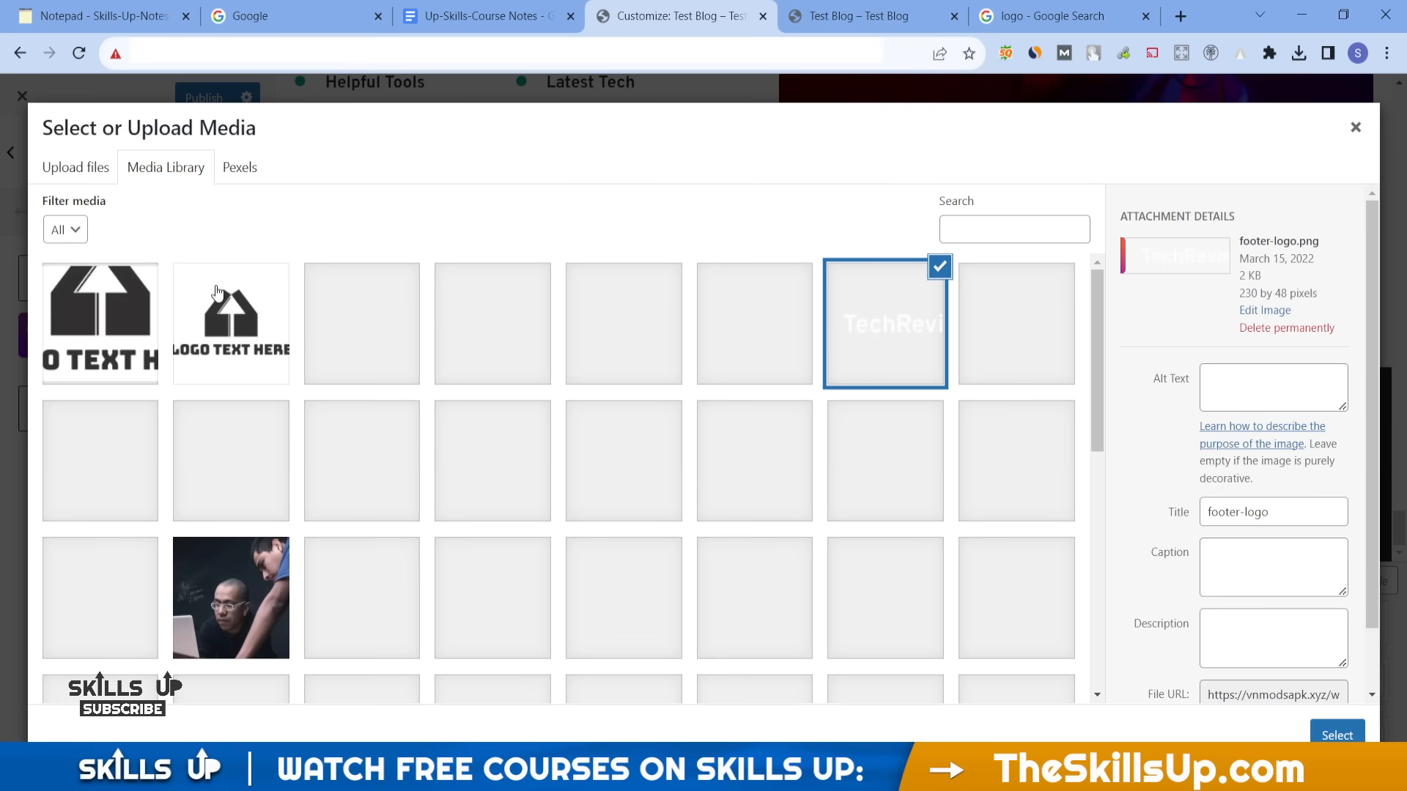
{"action": "left_click", "coordinate": [230, 297]}
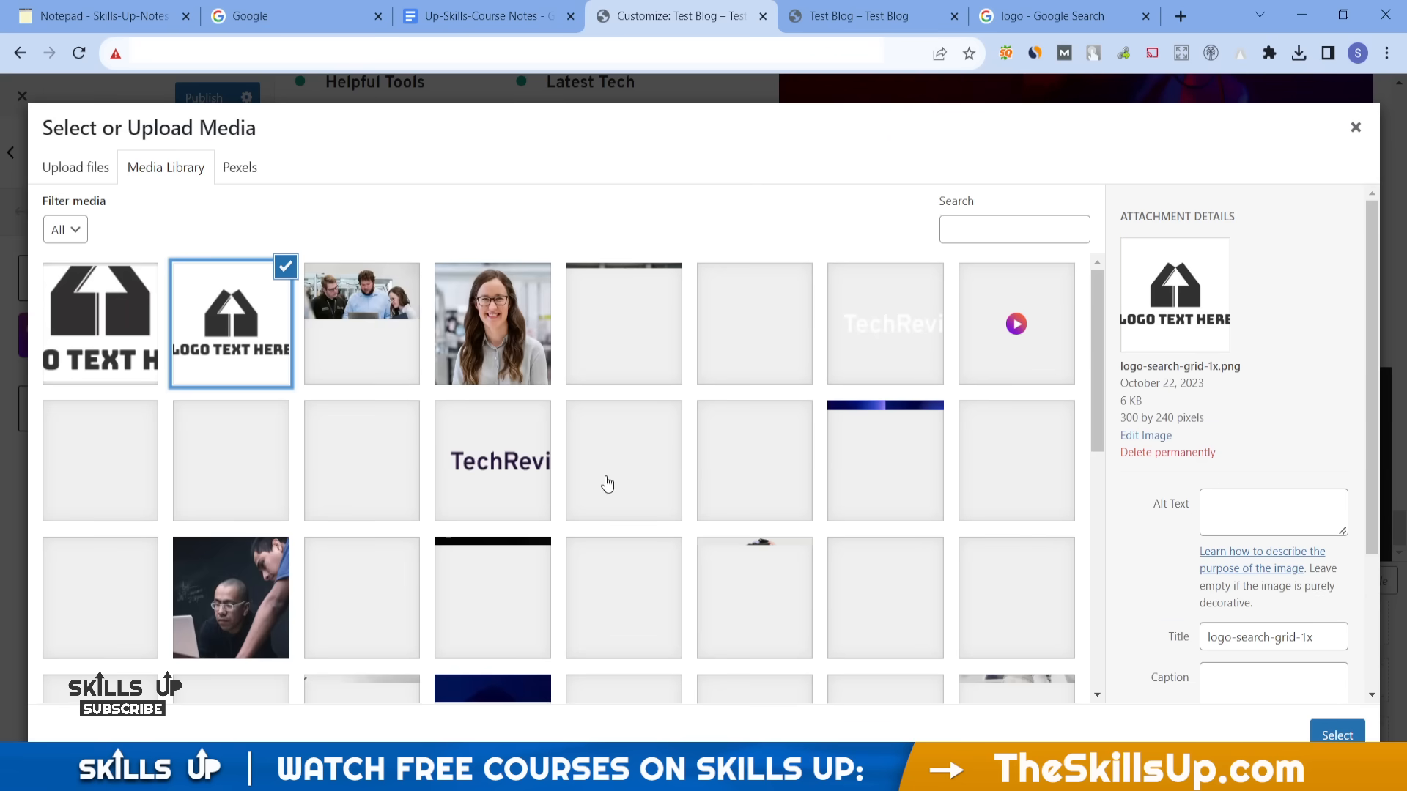
{"action": "left_click", "coordinate": [1345, 735]}
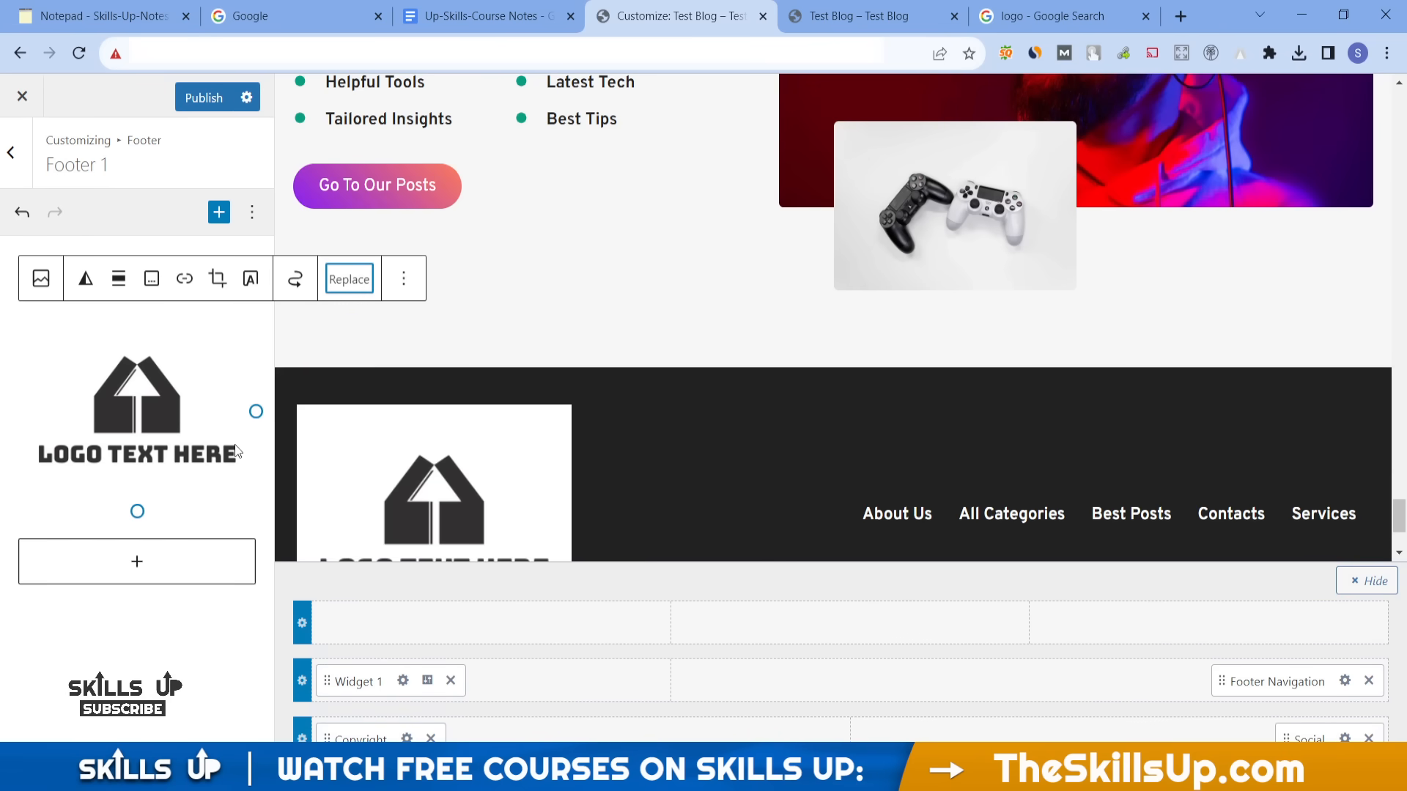
- Shrink the new footer logo image to about 30% of its inserted width
{"action": "scroll", "coordinate": [431, 468], "scroll_direction": "down", "scroll_amount": 3}
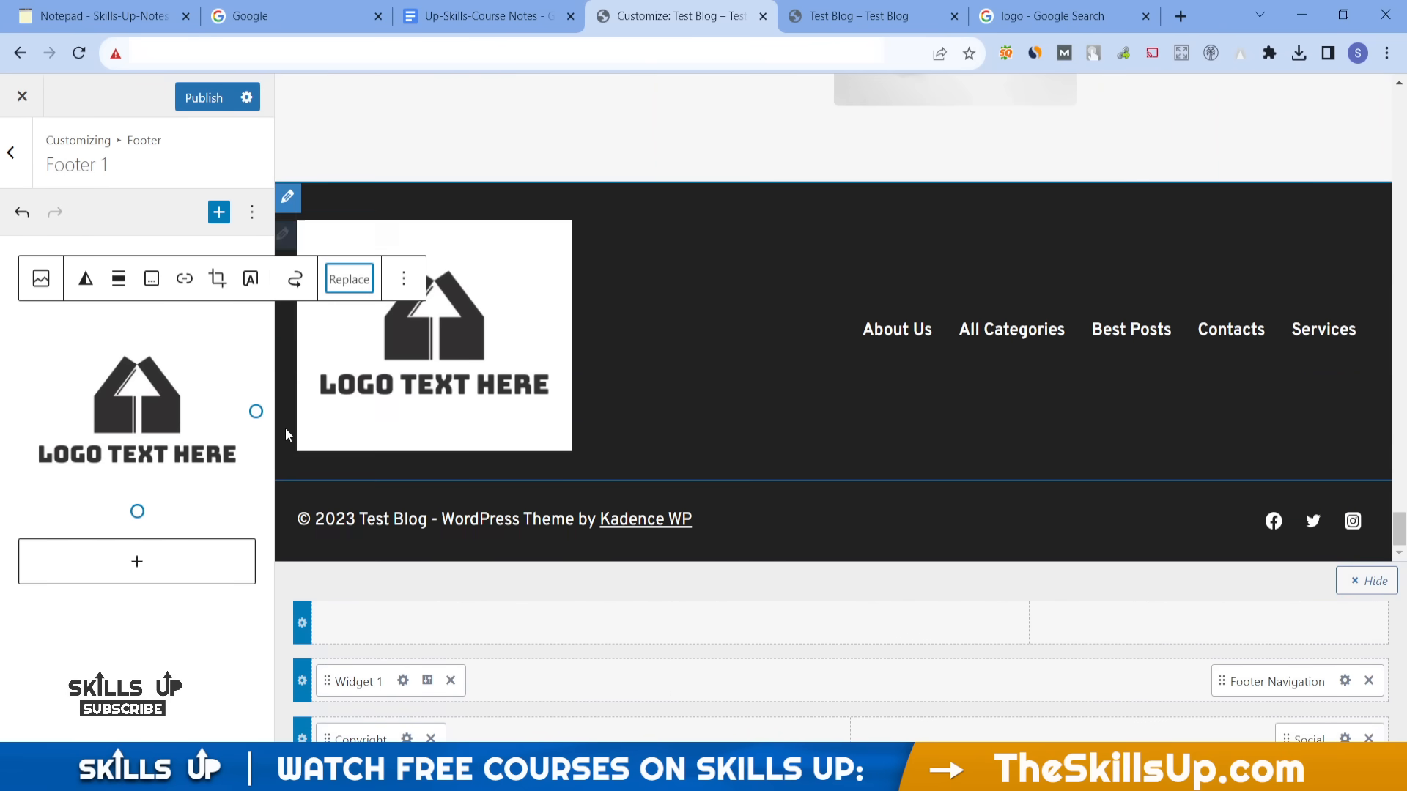
{"action": "left_click_drag", "start_coordinate": [254, 410], "coordinate": [112, 385]}
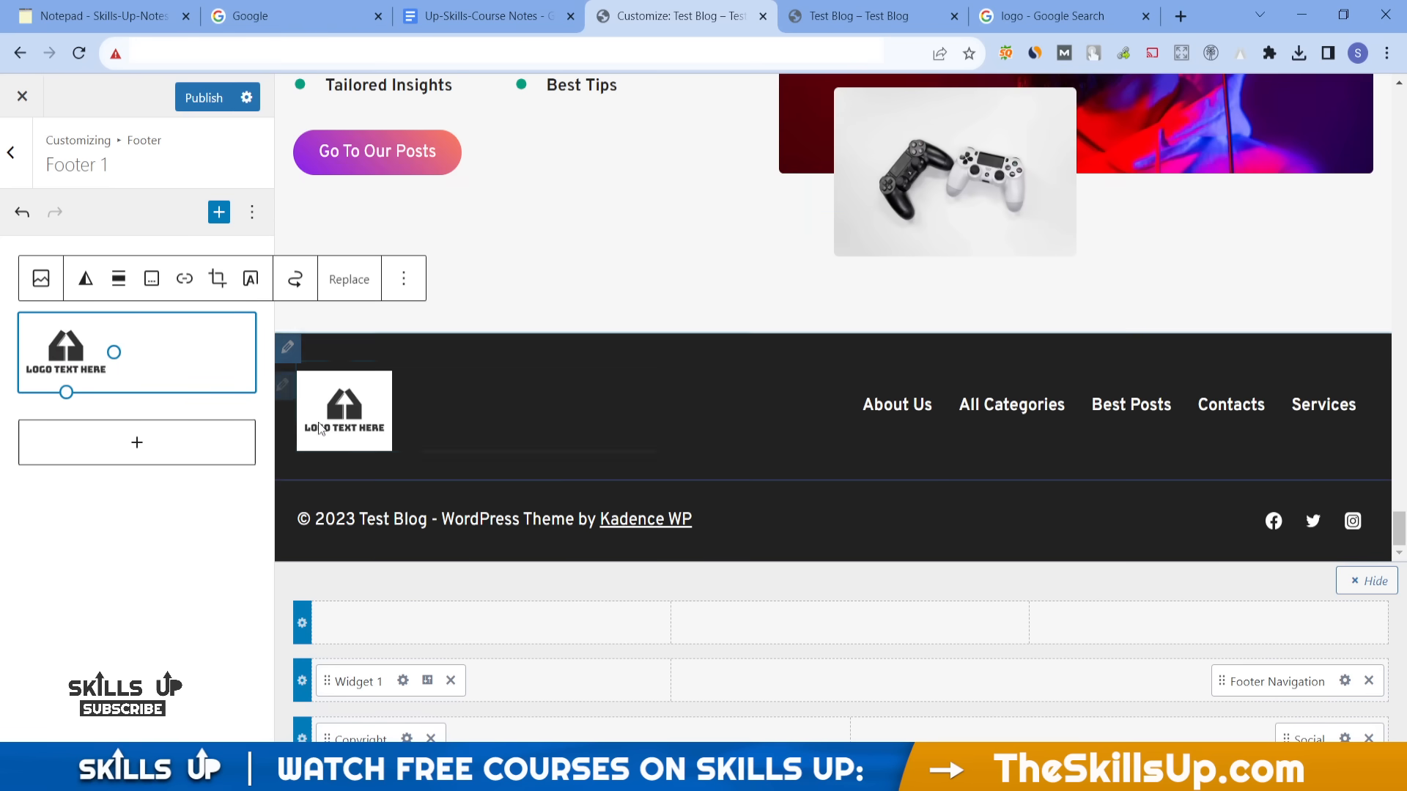
{"action": "left_click_drag", "start_coordinate": [113, 349], "coordinate": [99, 346]}
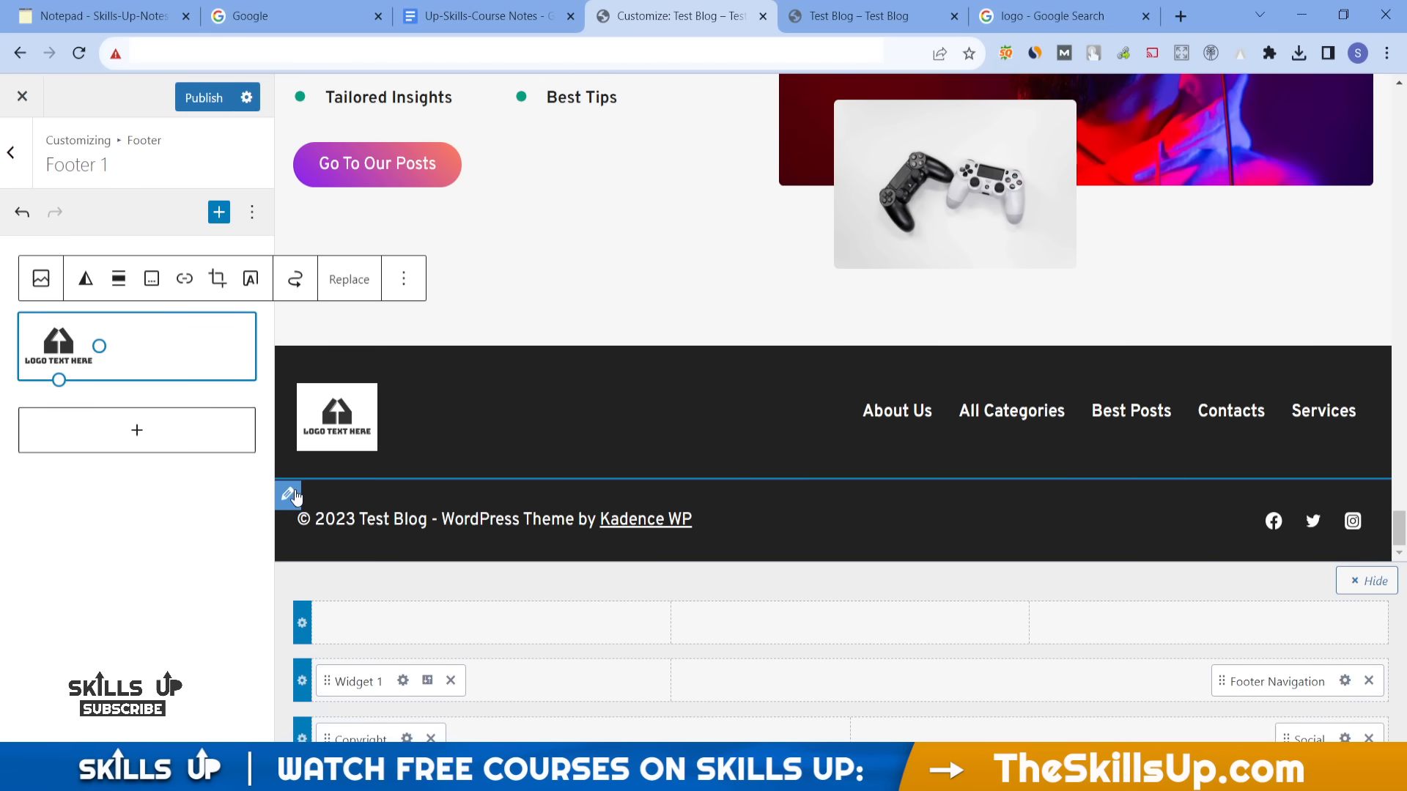
- Try Fullwidth and Contained container widths and three columns on the footer's bottom row, and return it to Standard width with two columns
{"action": "left_click", "coordinate": [289, 494]}
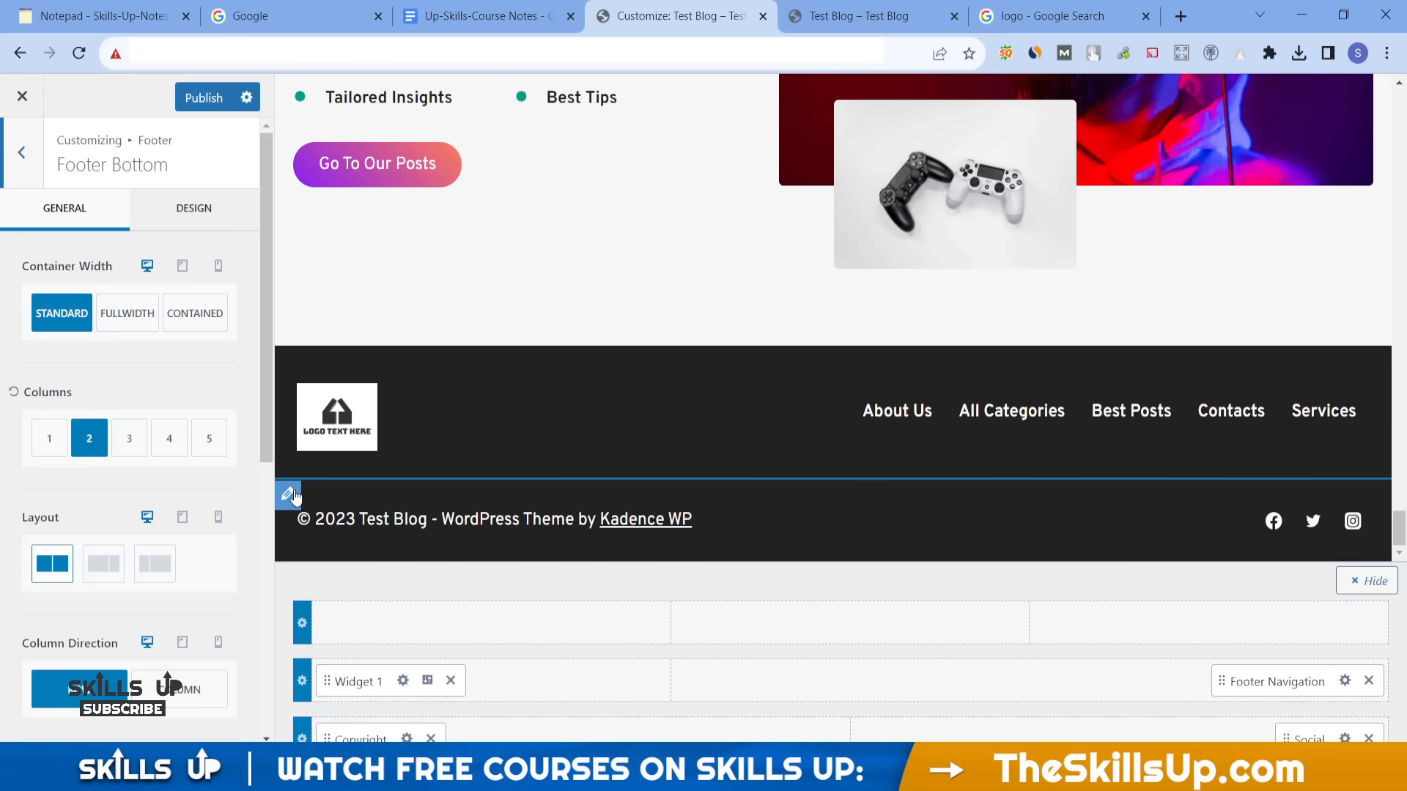
{"action": "left_click", "coordinate": [113, 315]}
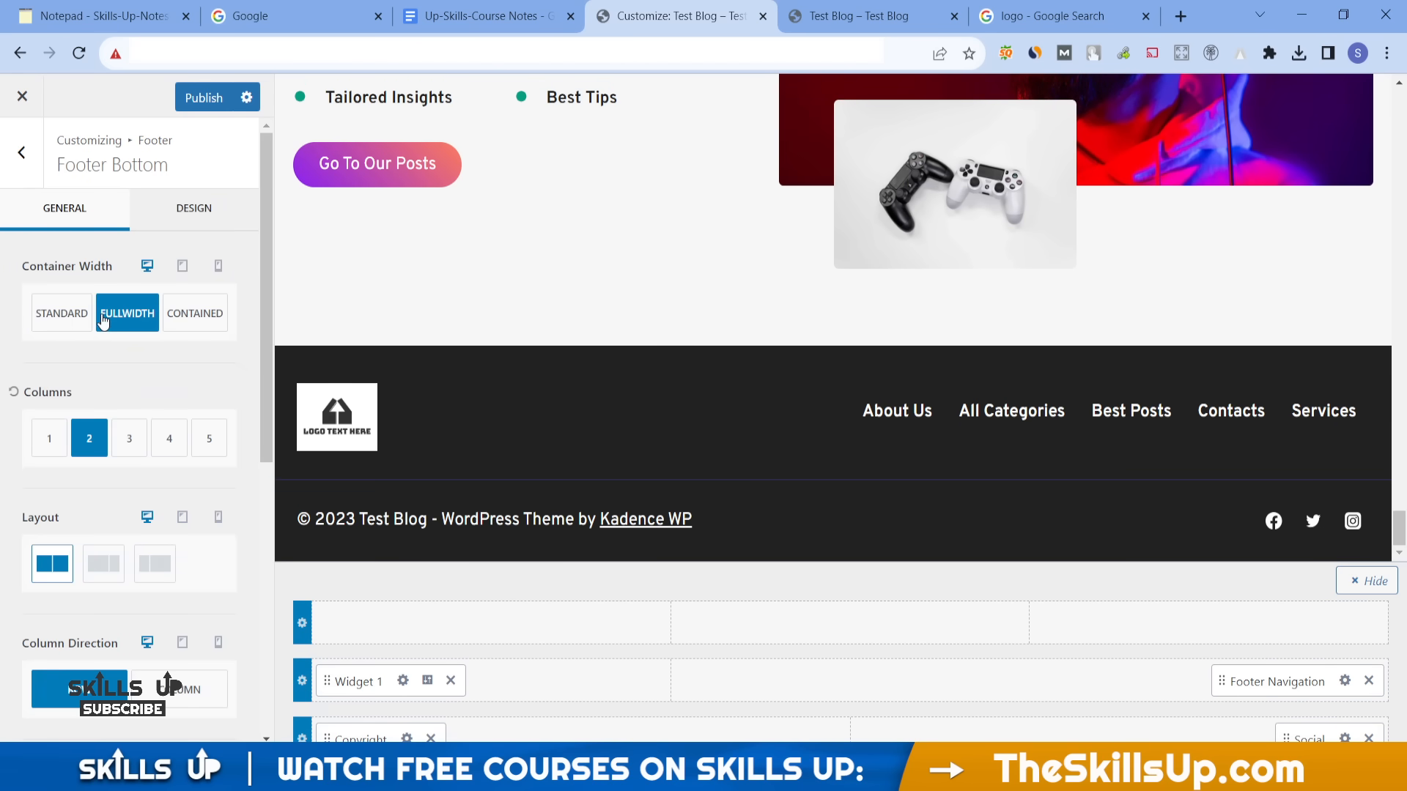
{"action": "left_click", "coordinate": [200, 315]}
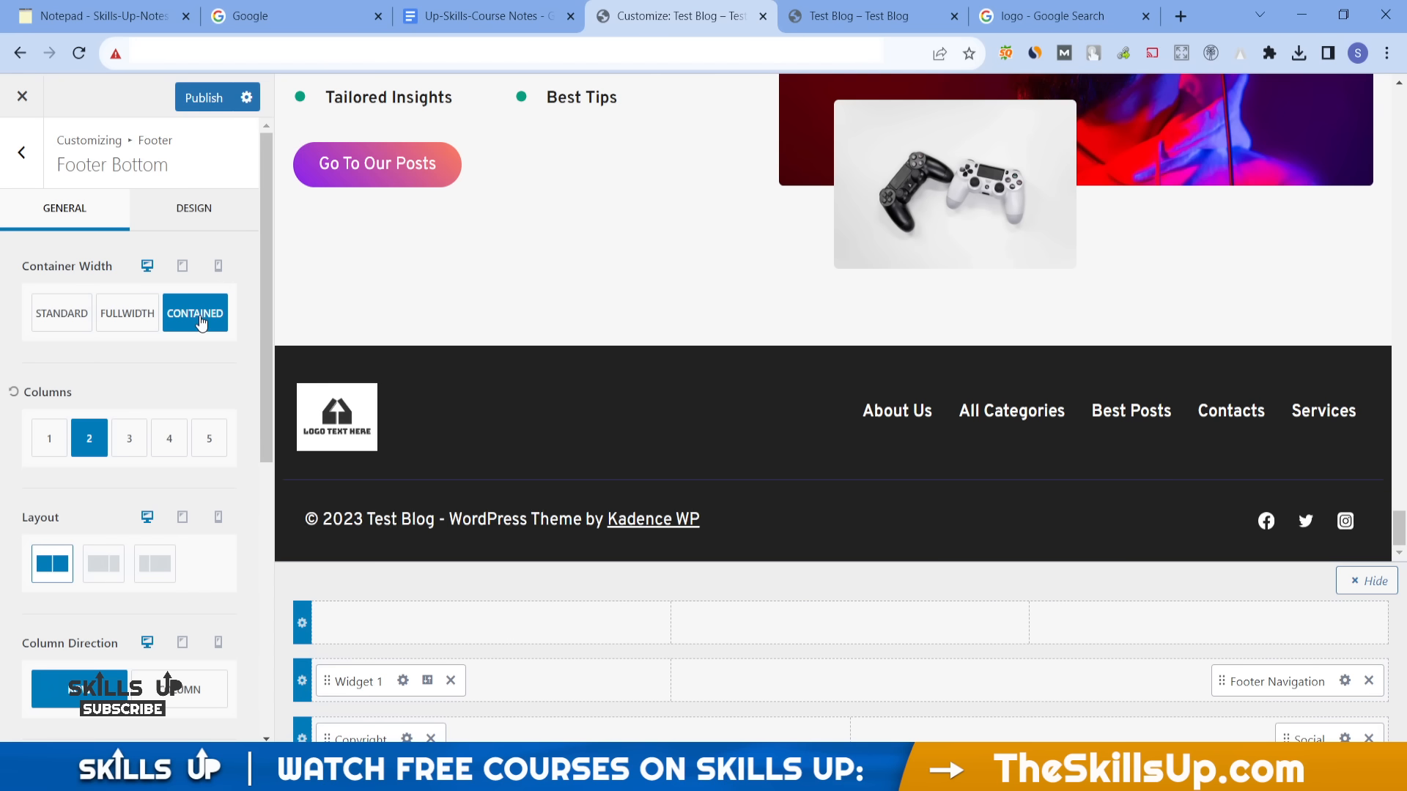
{"action": "left_click", "coordinate": [31, 306]}
{"action": "left_click", "coordinate": [129, 441]}
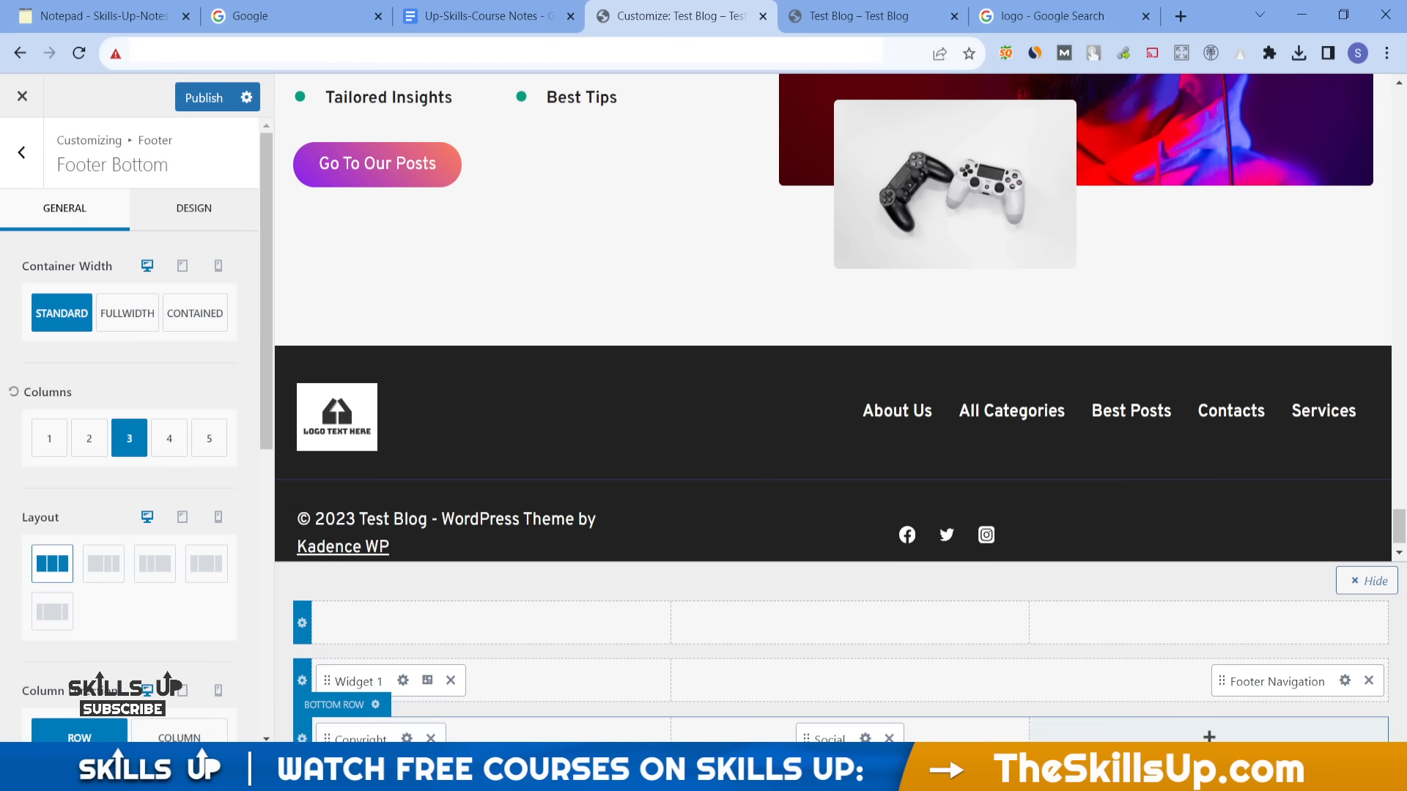
{"action": "left_click", "coordinate": [89, 438]}
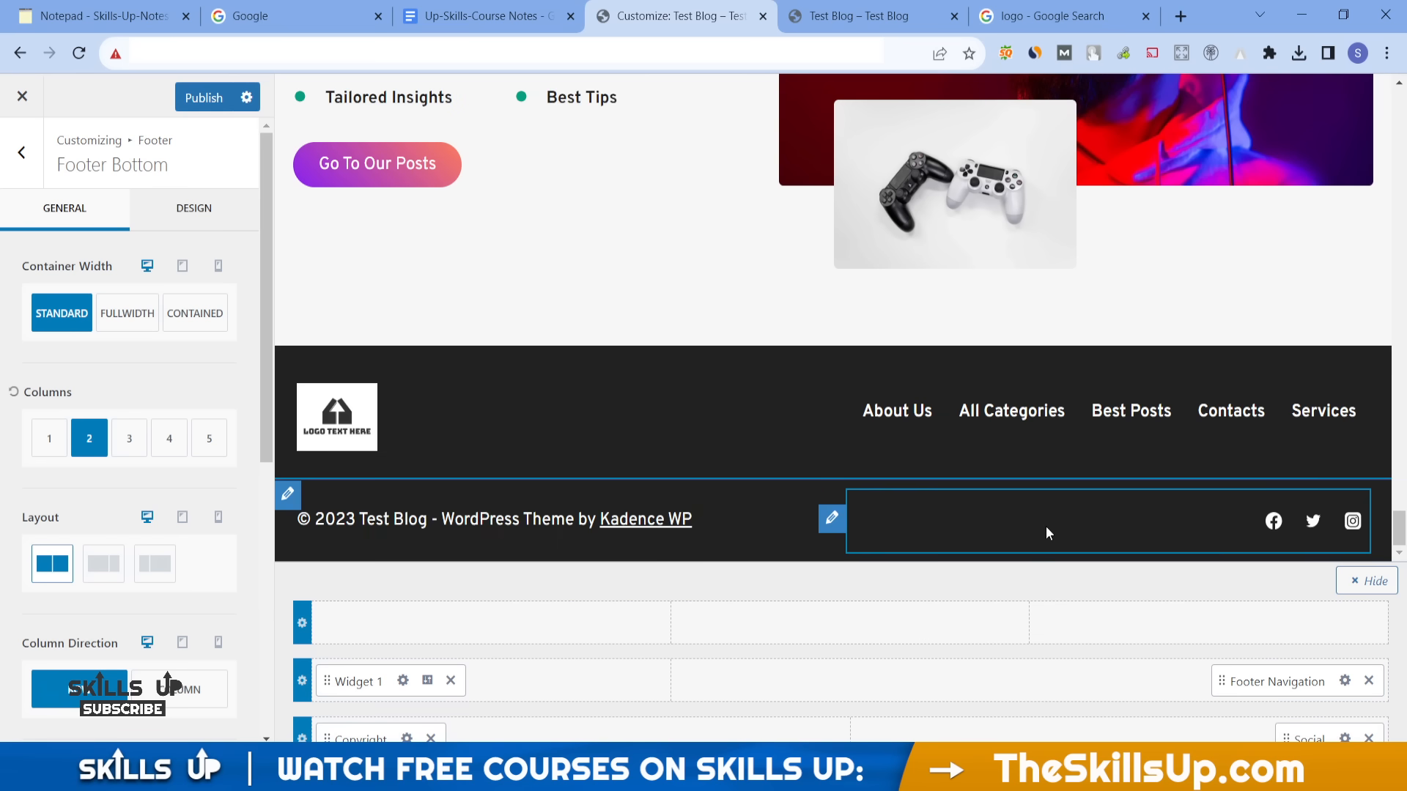
- Try a red E40000 background on the footer's bottom row, and set it to the green palette colour 049F82
{"action": "scroll", "coordinate": [208, 555], "scroll_direction": "down", "scroll_amount": 5}
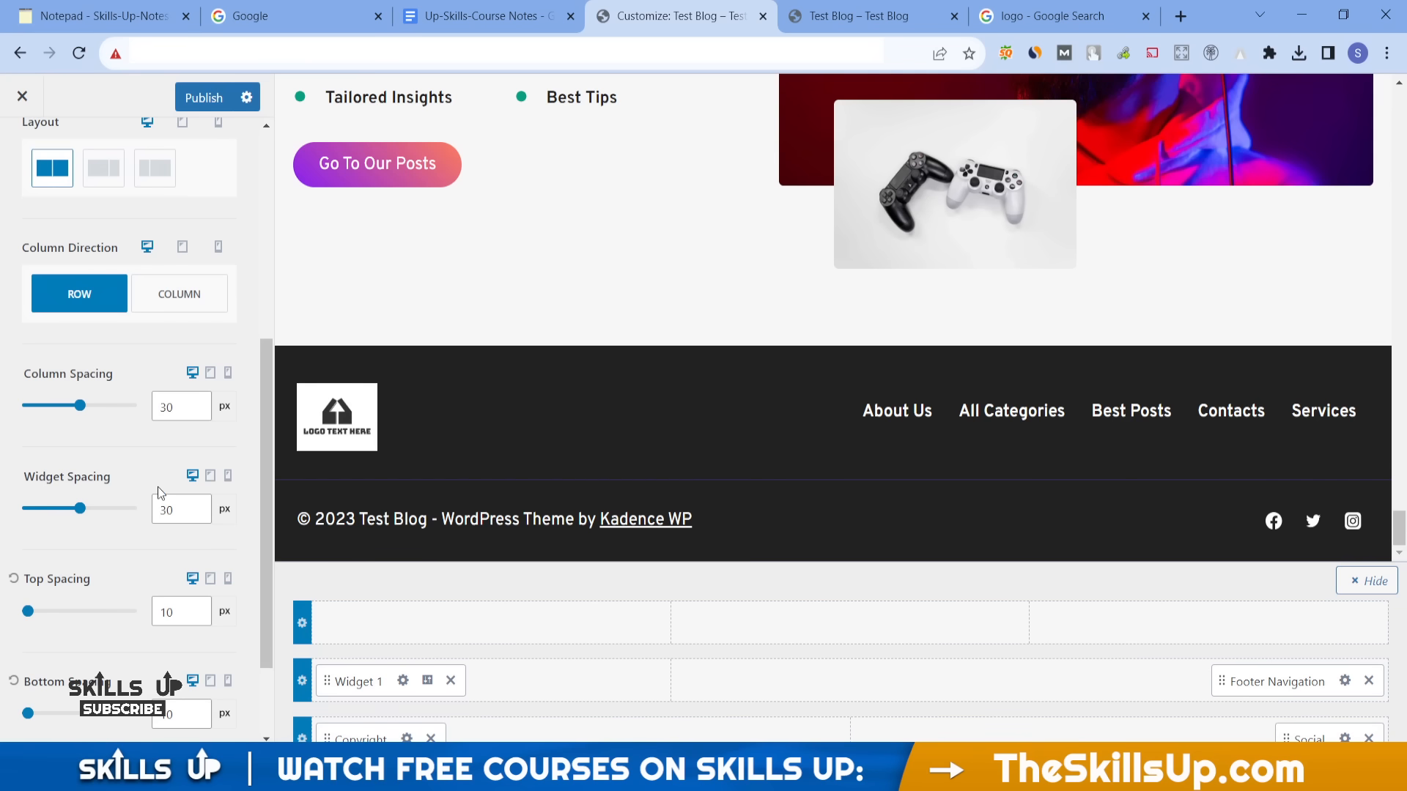
{"action": "scroll", "coordinate": [157, 486], "scroll_direction": "down", "scroll_amount": 2}
{"action": "scroll", "coordinate": [161, 492], "scroll_direction": "up", "scroll_amount": 8}
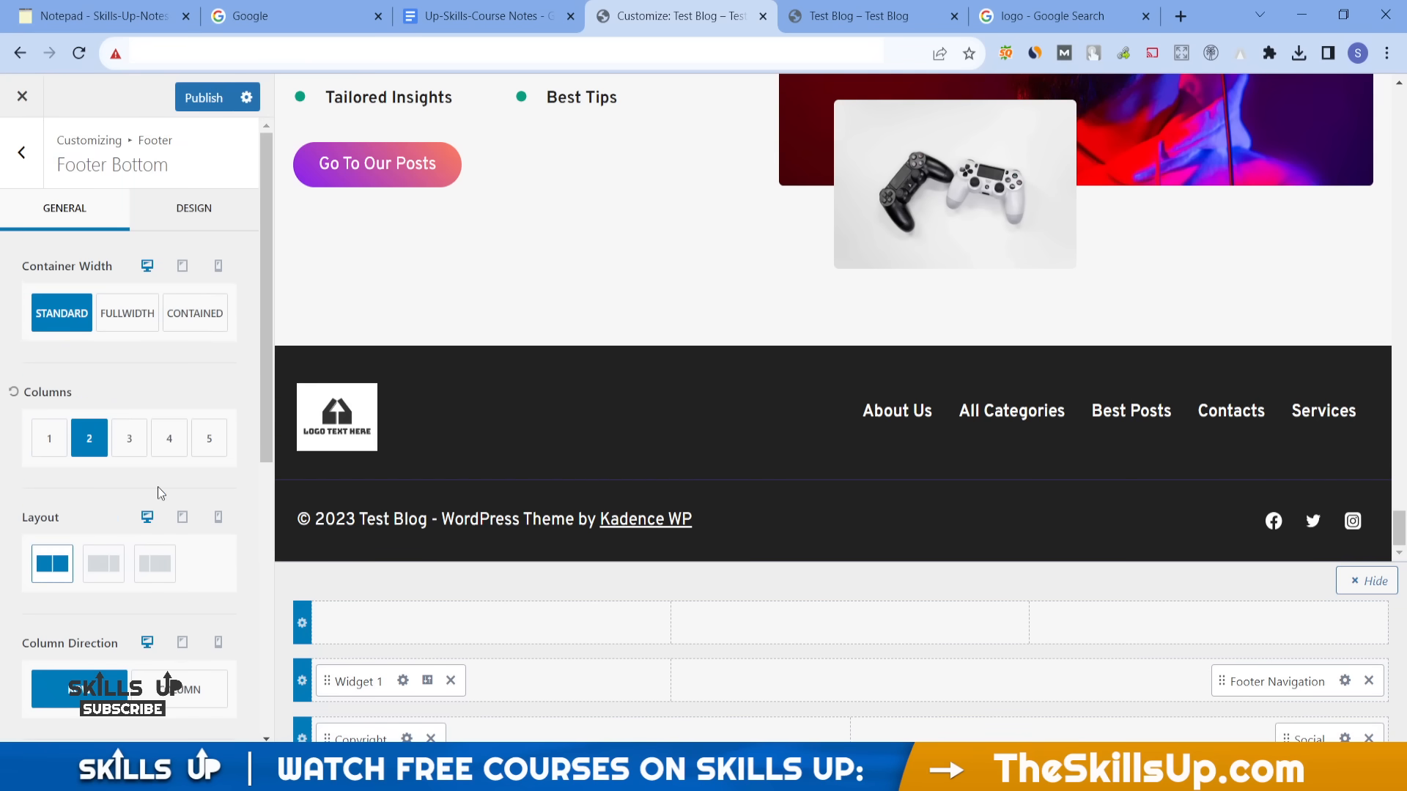
{"action": "left_click", "coordinate": [186, 214]}
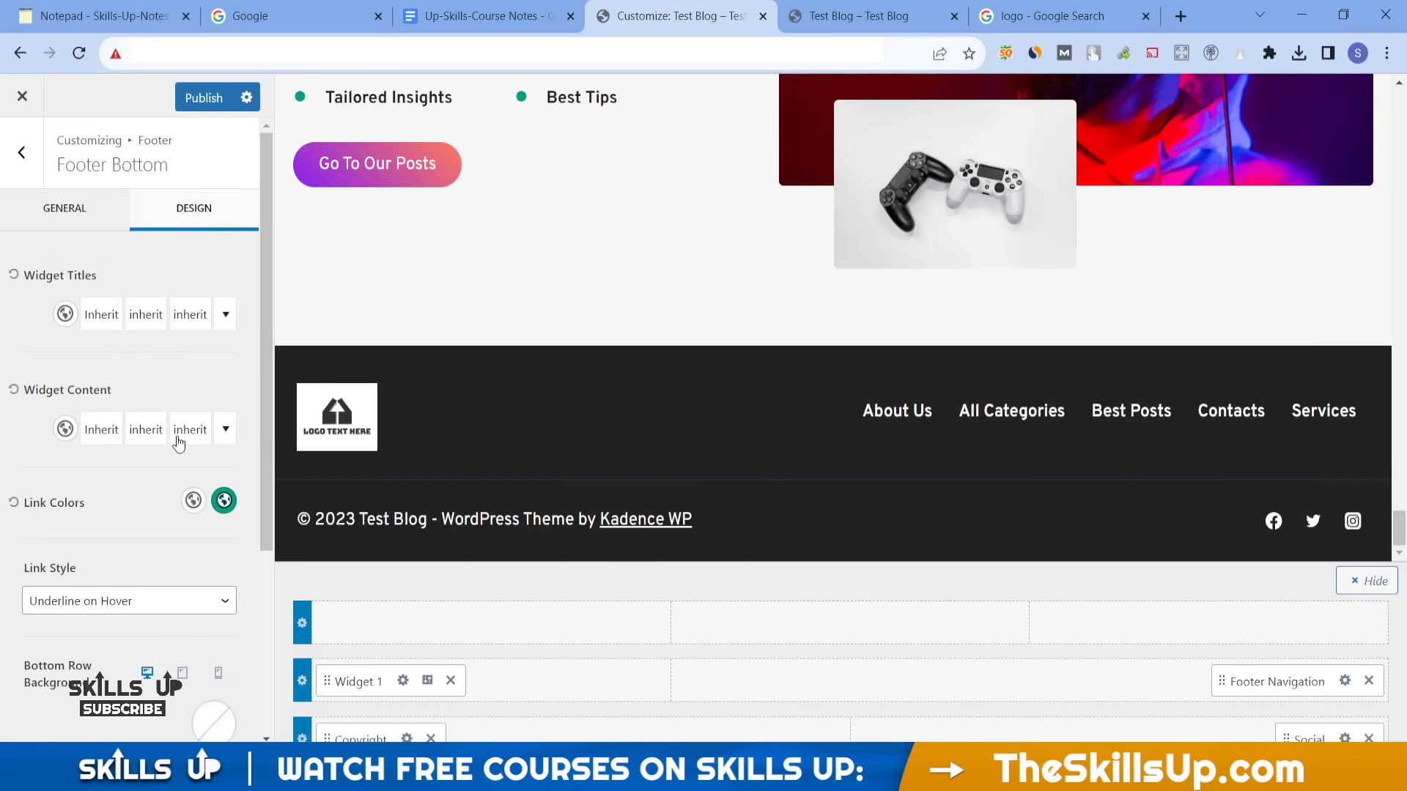
{"action": "scroll", "coordinate": [175, 513], "scroll_direction": "down", "scroll_amount": 4}
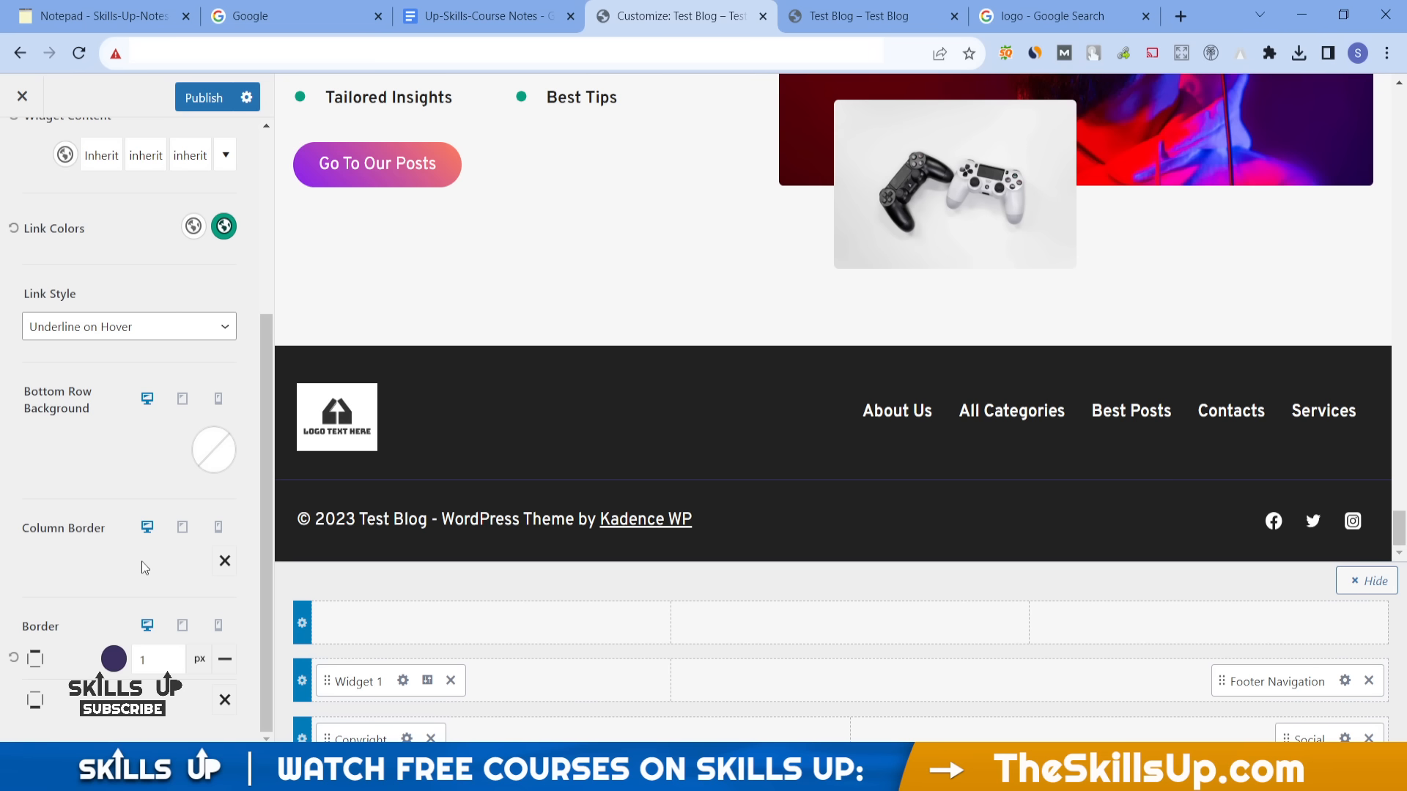
{"action": "left_click", "coordinate": [213, 458]}
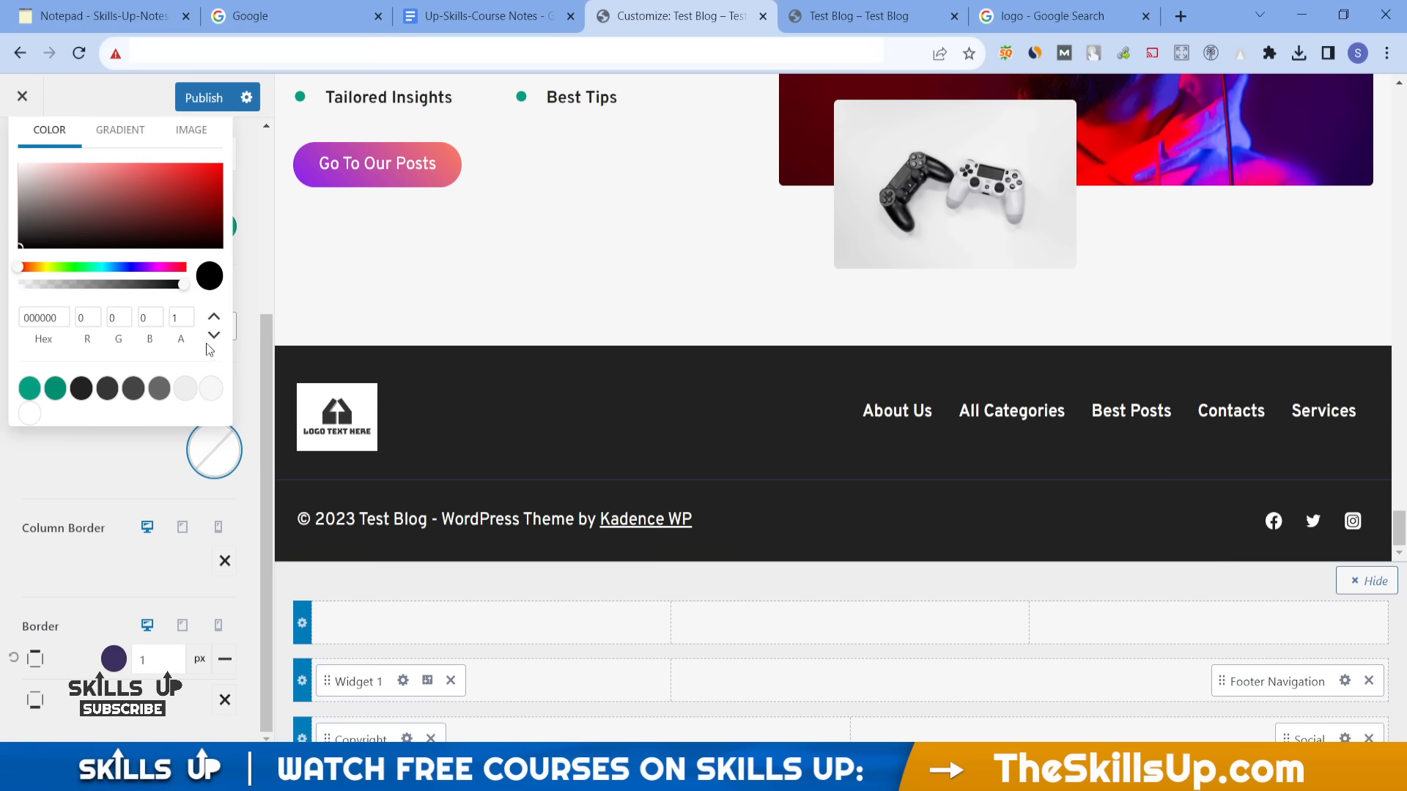
{"action": "left_click_drag", "start_coordinate": [194, 229], "coordinate": [228, 178]}
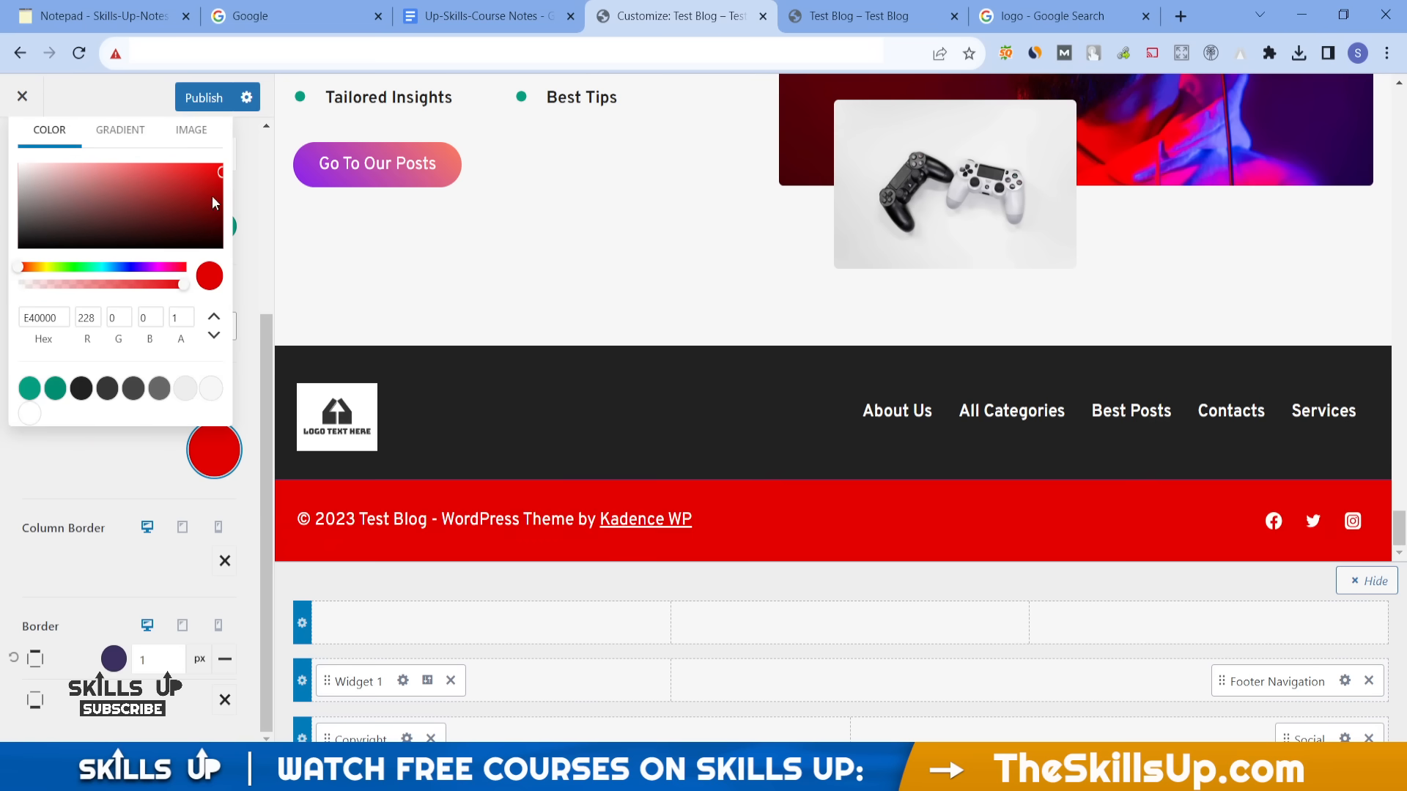
{"action": "left_click", "coordinate": [29, 388]}
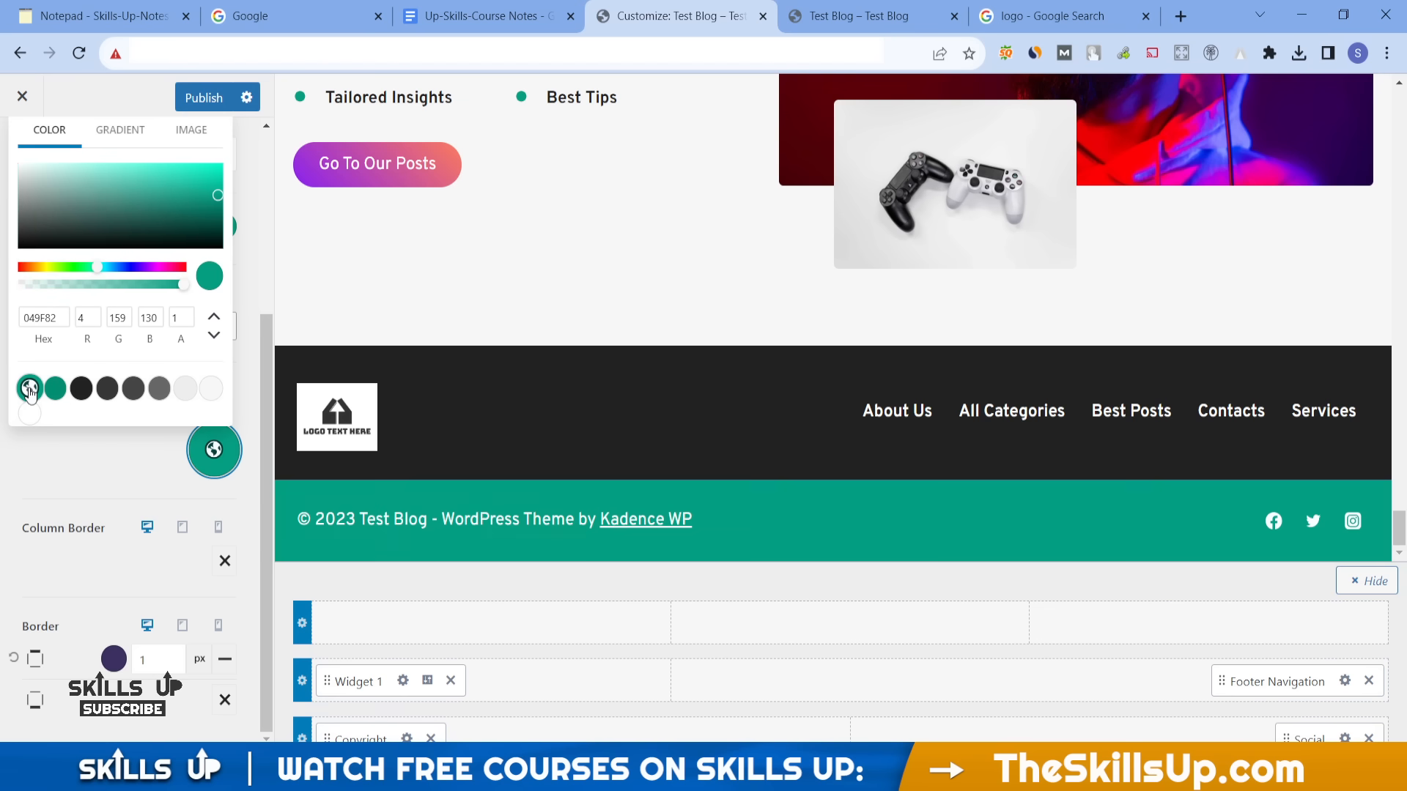
{"action": "left_click", "coordinate": [15, 482]}
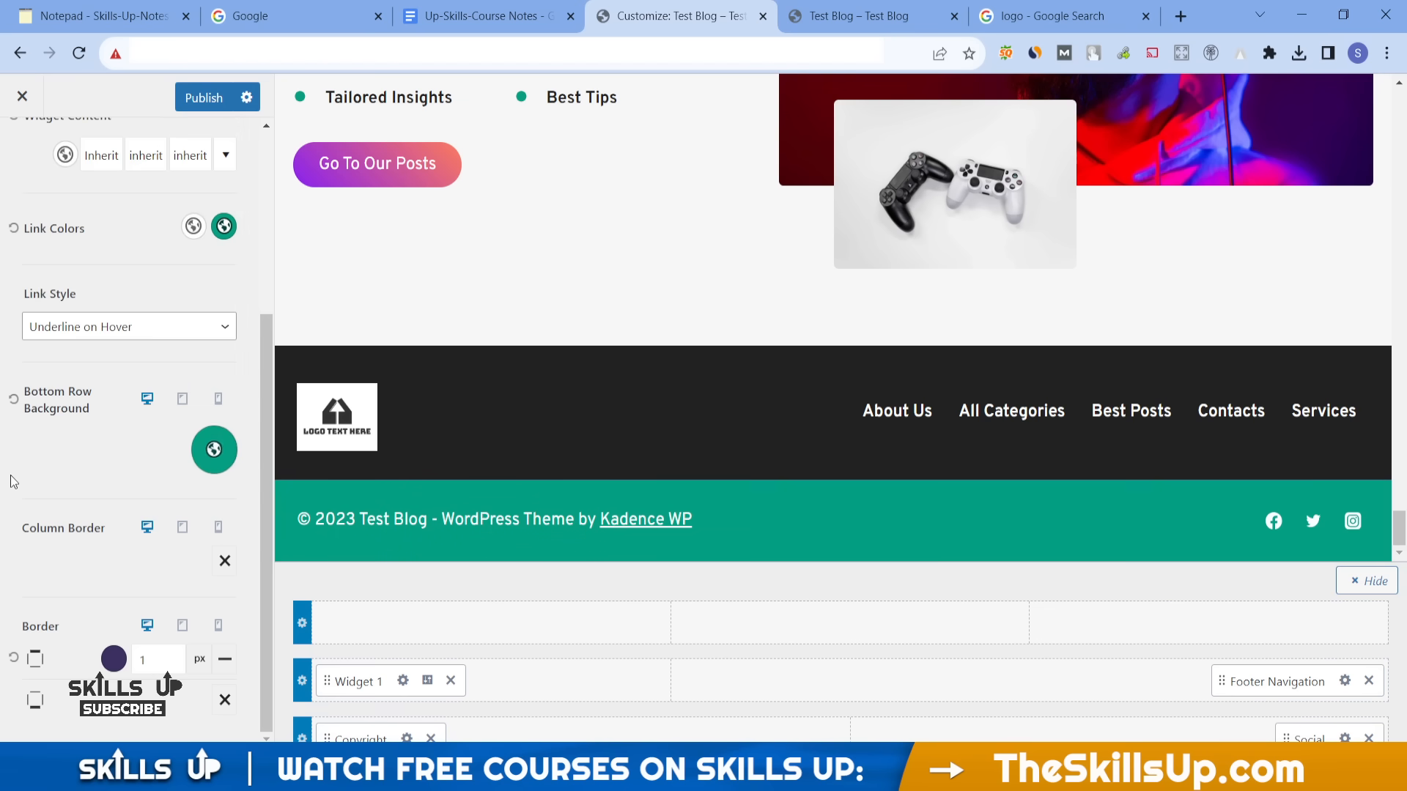
{"action": "scroll", "coordinate": [246, 395], "scroll_direction": "up", "scroll_amount": 4}
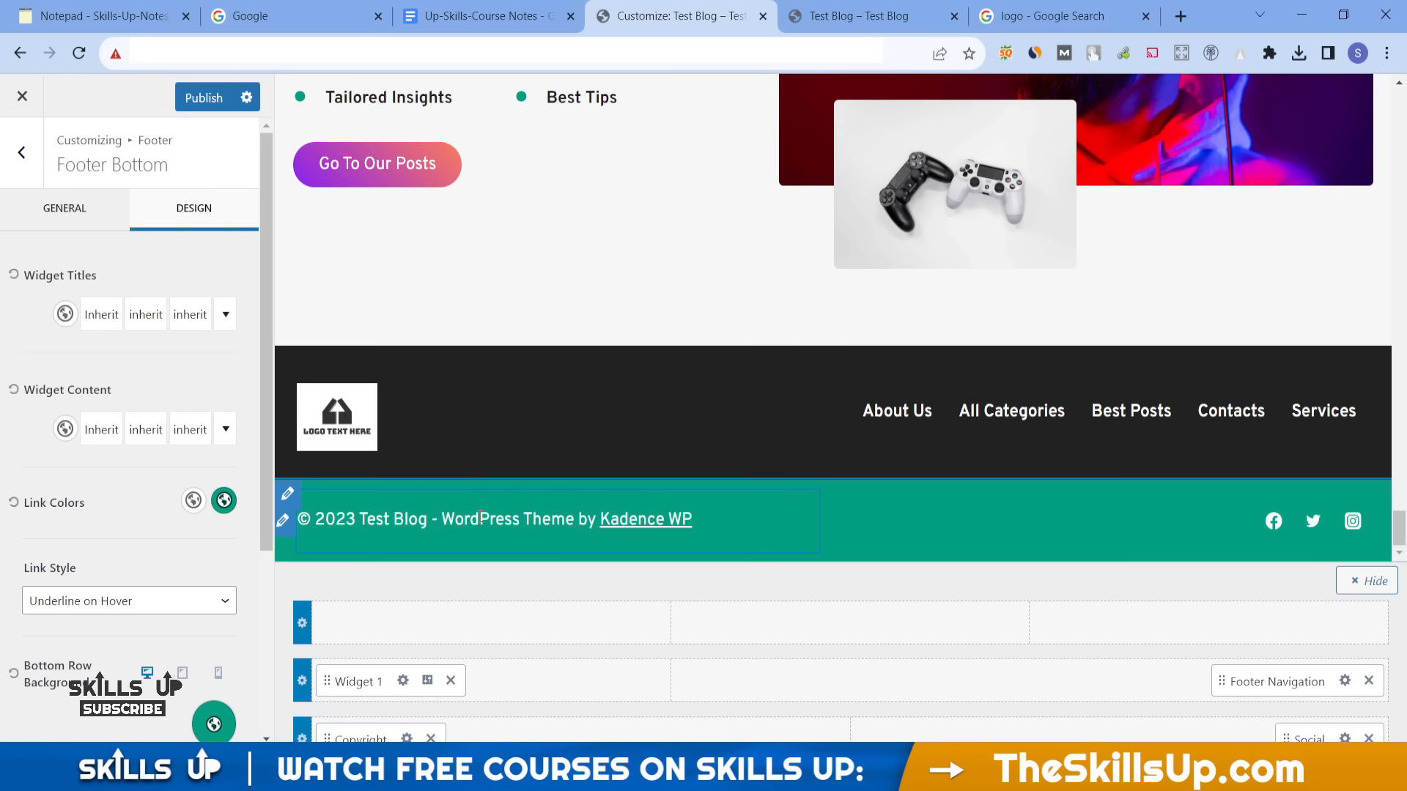
- Open the footer copyright content for editing and remove the {theme-credit} placeholder from it
{"action": "left_click", "coordinate": [284, 521]}
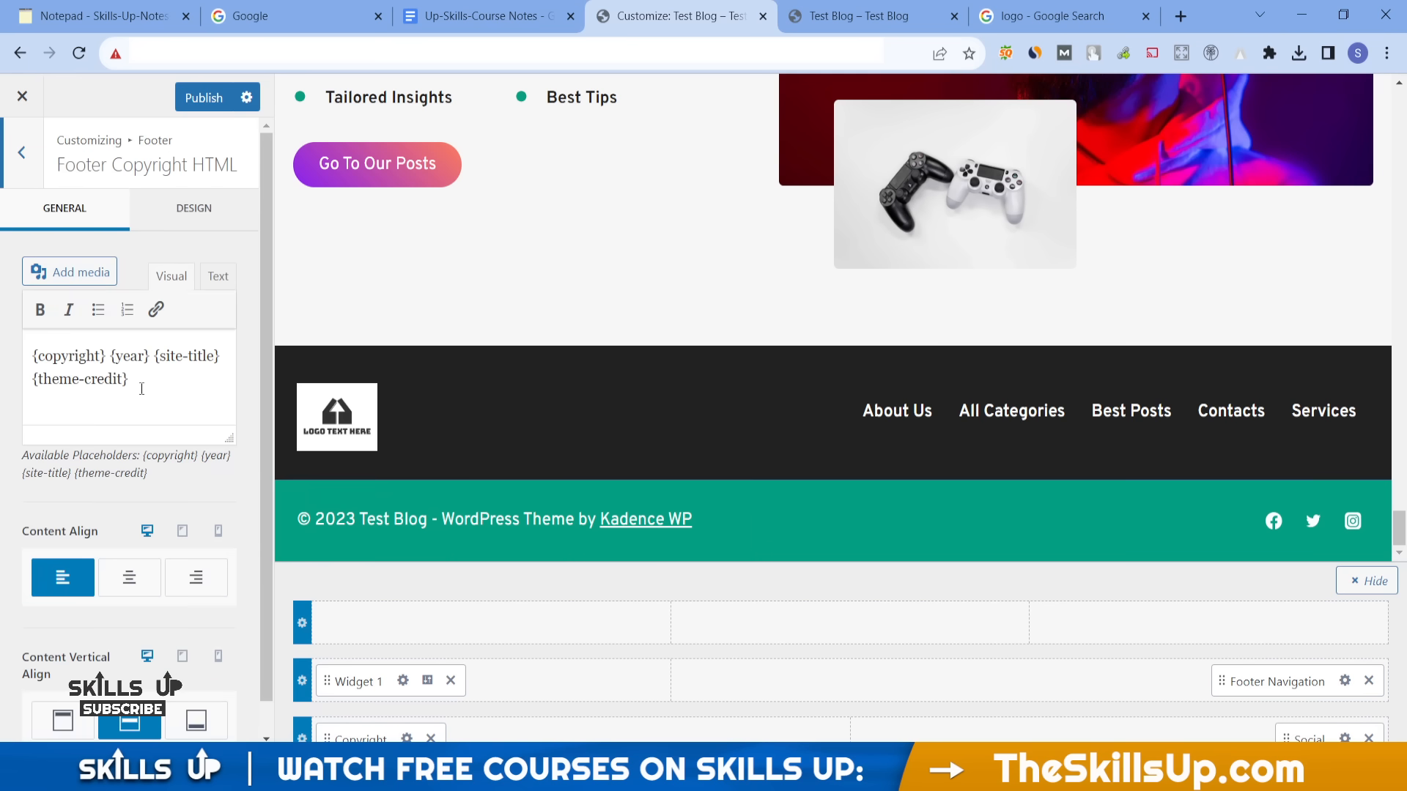
{"action": "left_click_drag", "start_coordinate": [142, 389], "coordinate": [34, 396]}
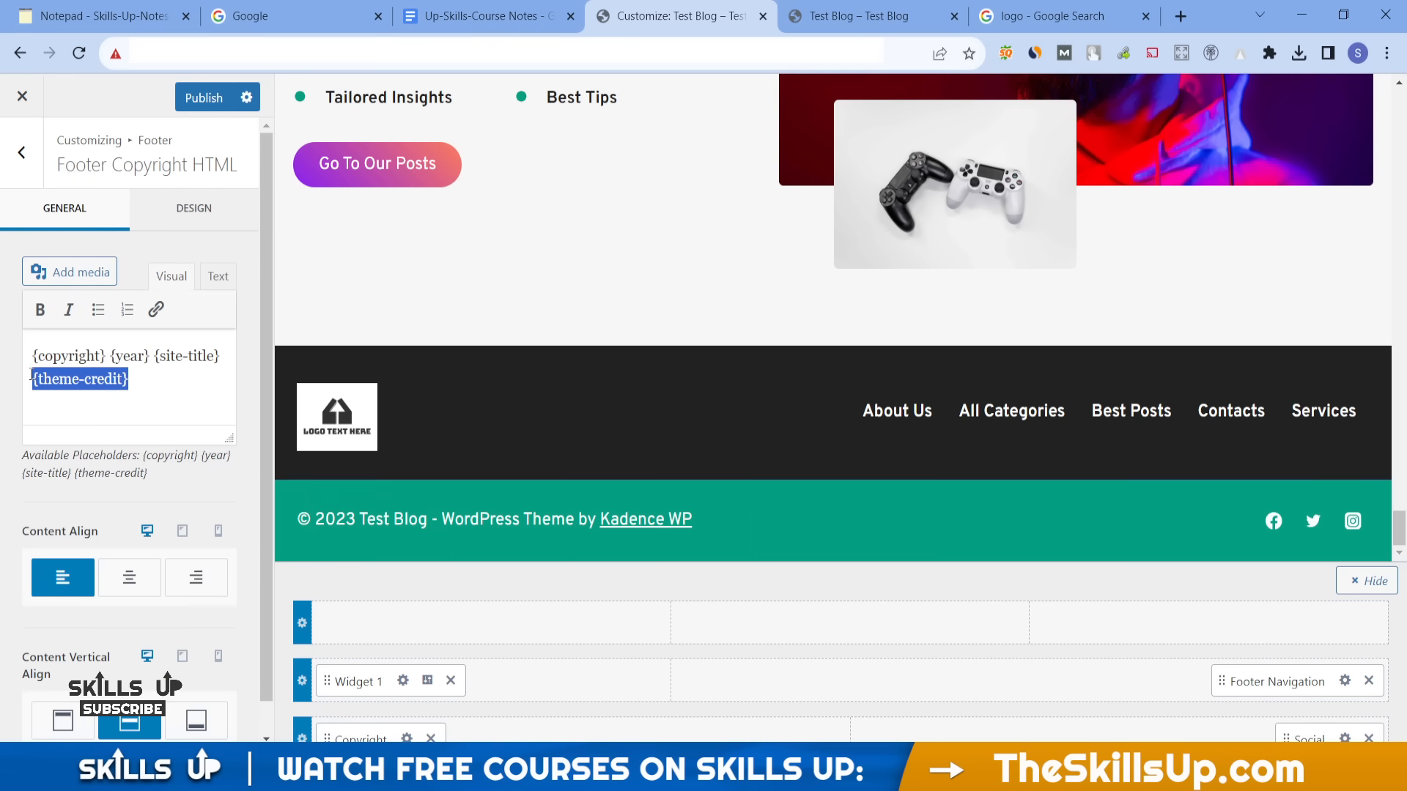
{"action": "left_click_drag", "start_coordinate": [33, 372], "coordinate": [33, 361]}
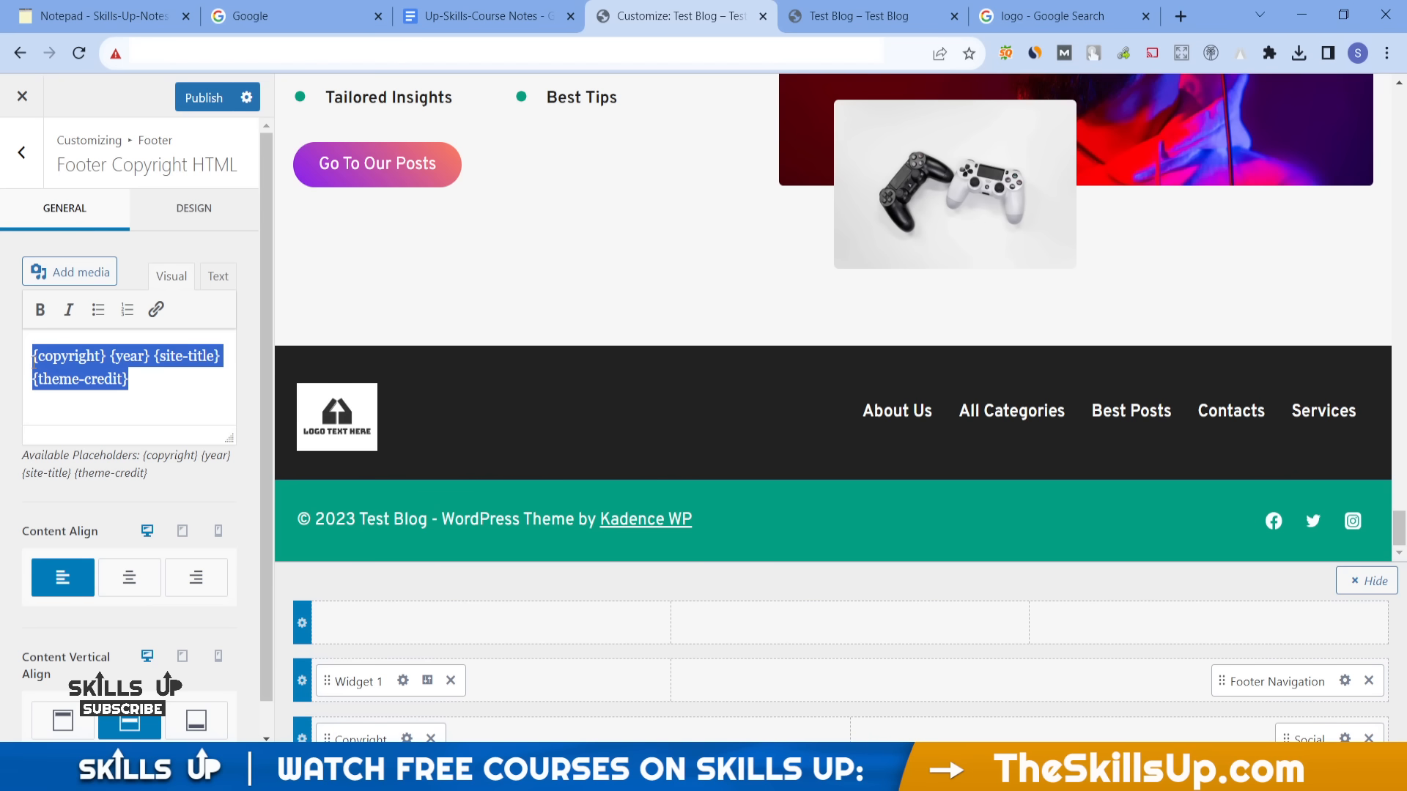
{"action": "left_click_drag", "start_coordinate": [130, 383], "coordinate": [39, 385]}
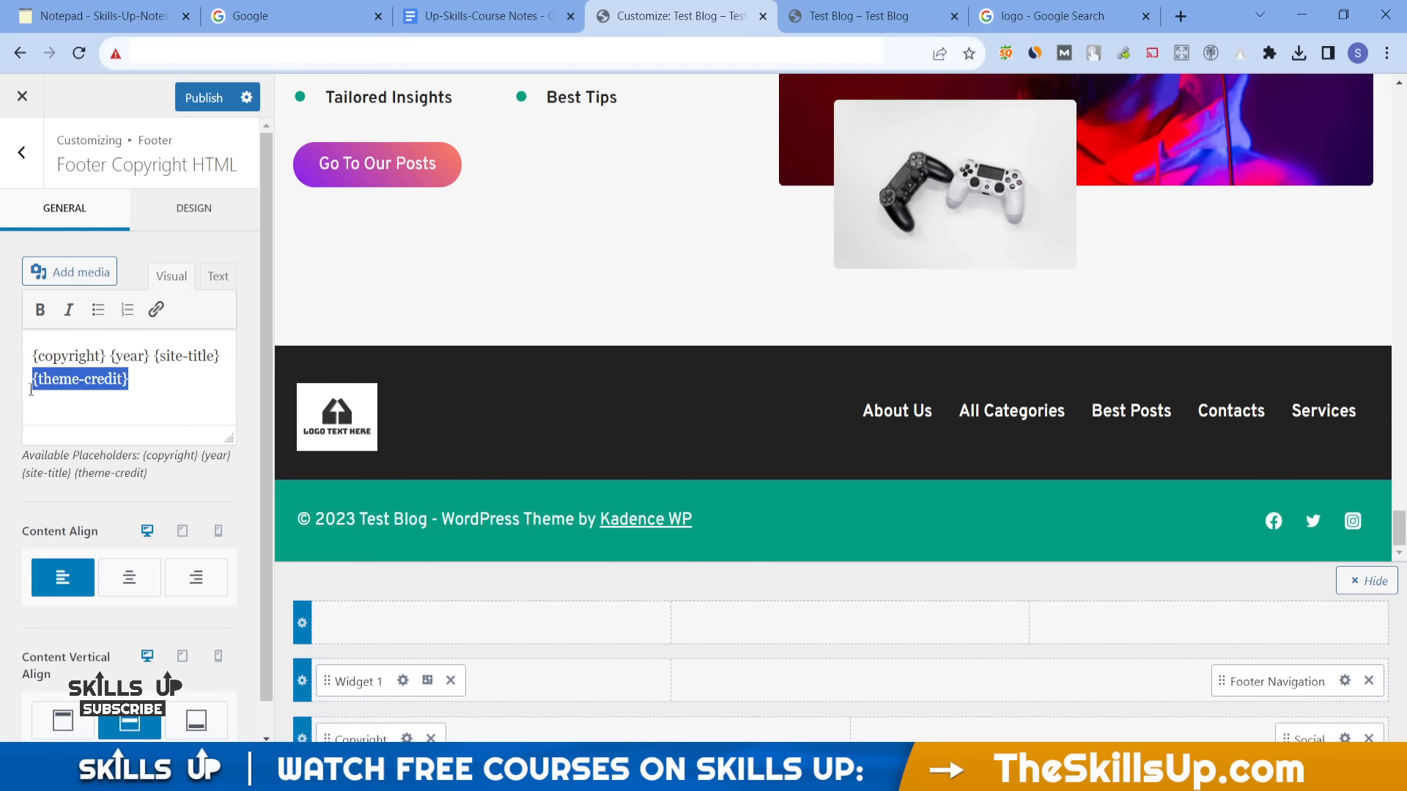
{"action": "key", "text": "BackSpace"}
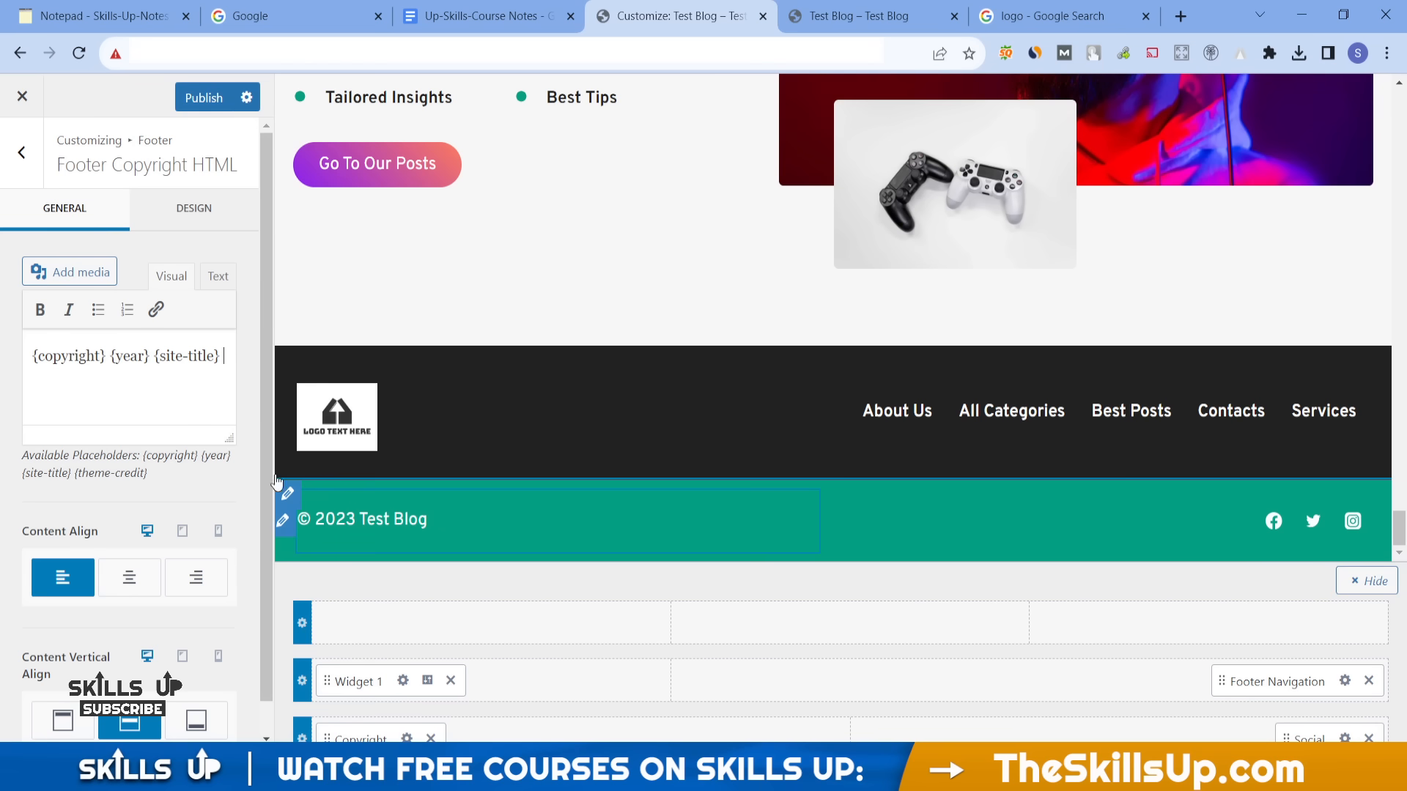
- Insert "All Rights Reserved" between the {year} and {site-title} placeholders in the footer copyright text
{"action": "left_click", "coordinate": [156, 357]}
{"action": "type", "text": "All "}
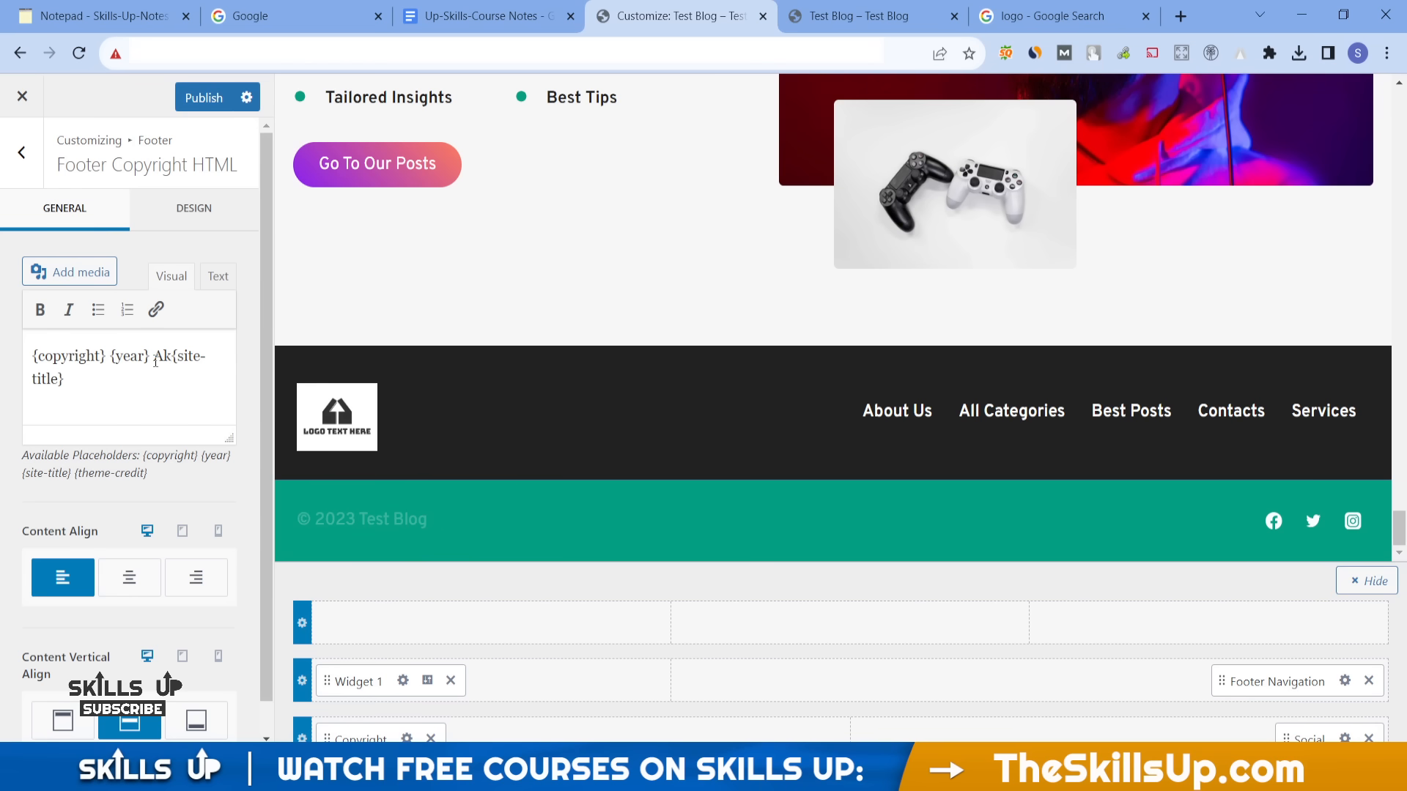
{"action": "type", "text": "Rights Re"}
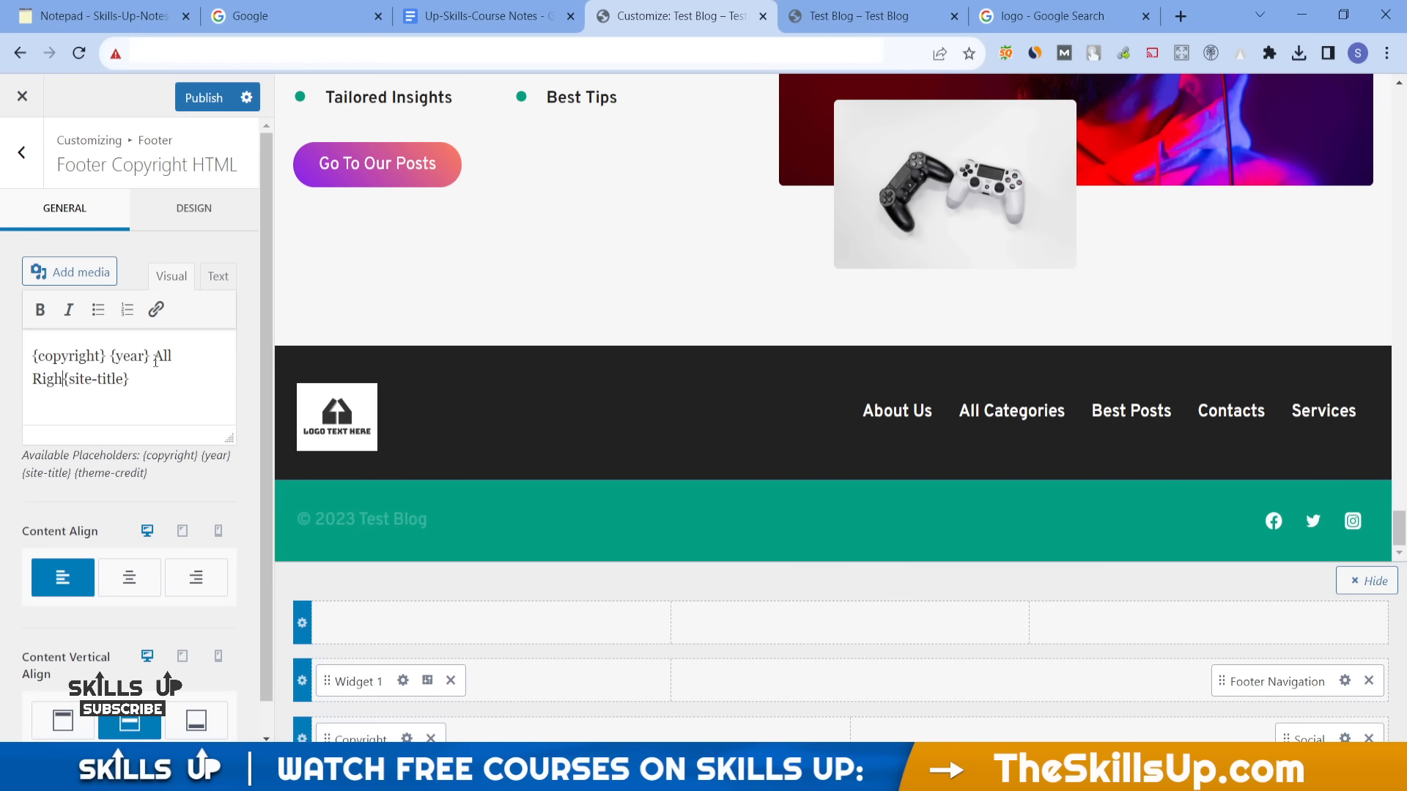
{"action": "type", "text": "served"}
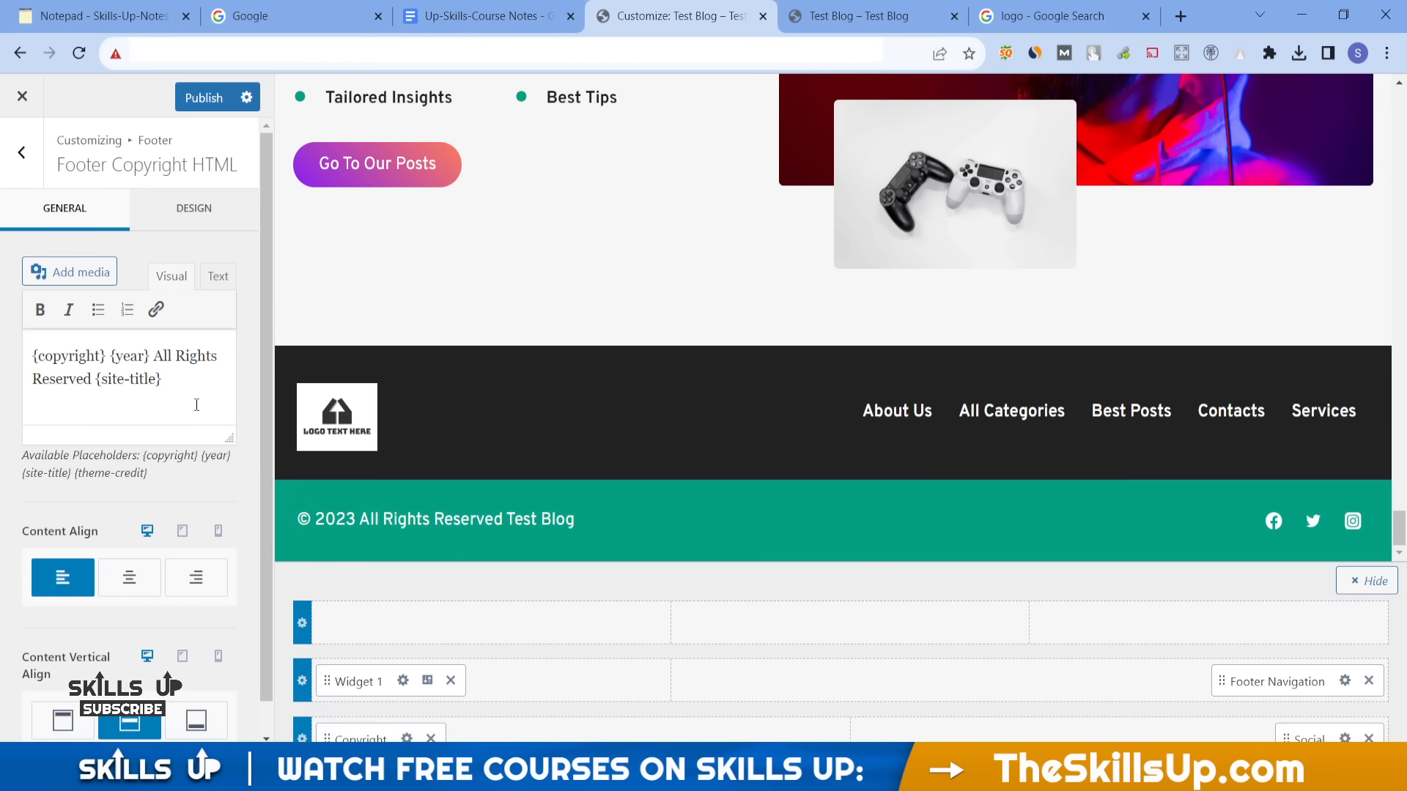
- Try centre and right content alignment and top and bottom vertical alignment on the copyright text, and return it to left and middle
{"action": "scroll", "coordinate": [194, 574], "scroll_direction": "down", "scroll_amount": 1}
{"action": "left_click", "coordinate": [124, 562]}
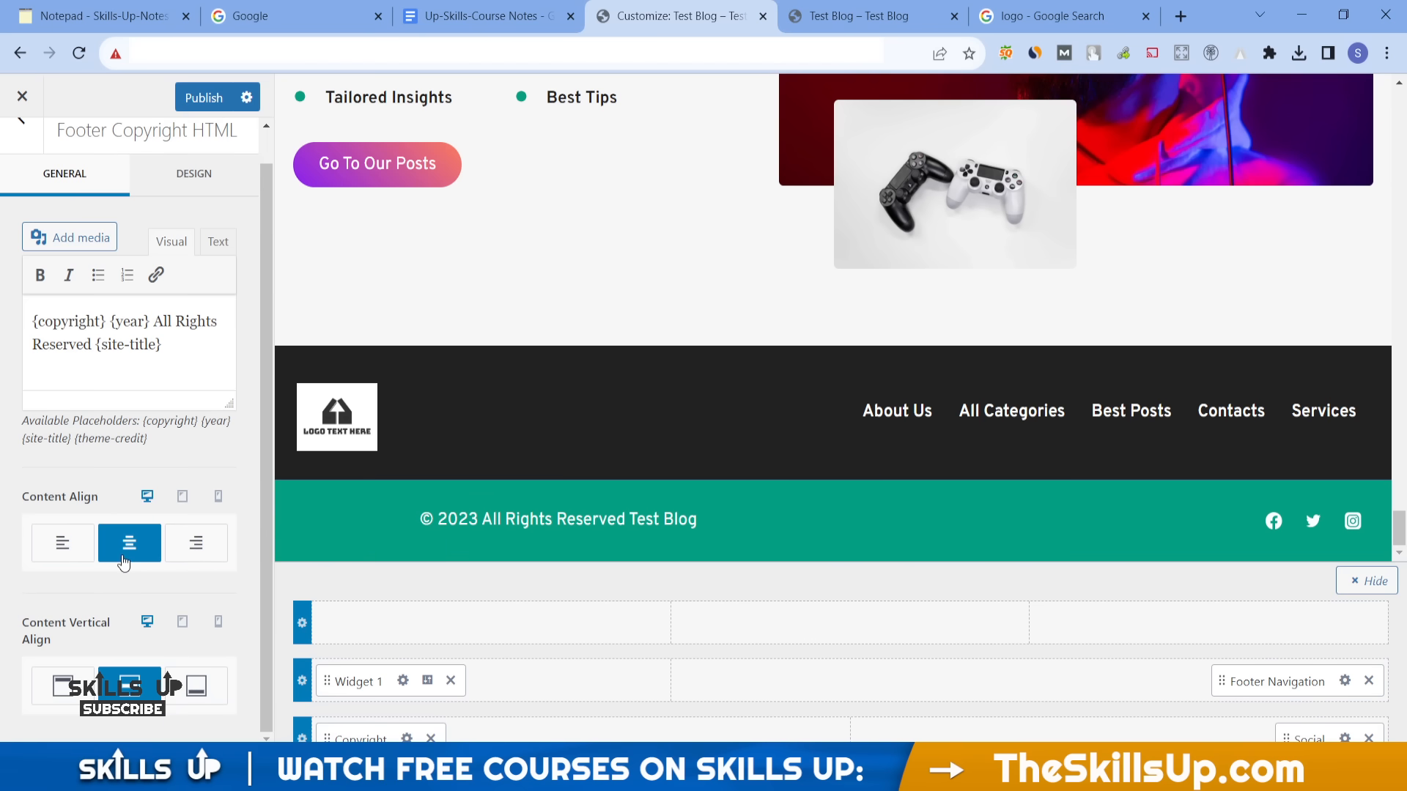
{"action": "left_click", "coordinate": [194, 548]}
{"action": "left_click", "coordinate": [63, 549]}
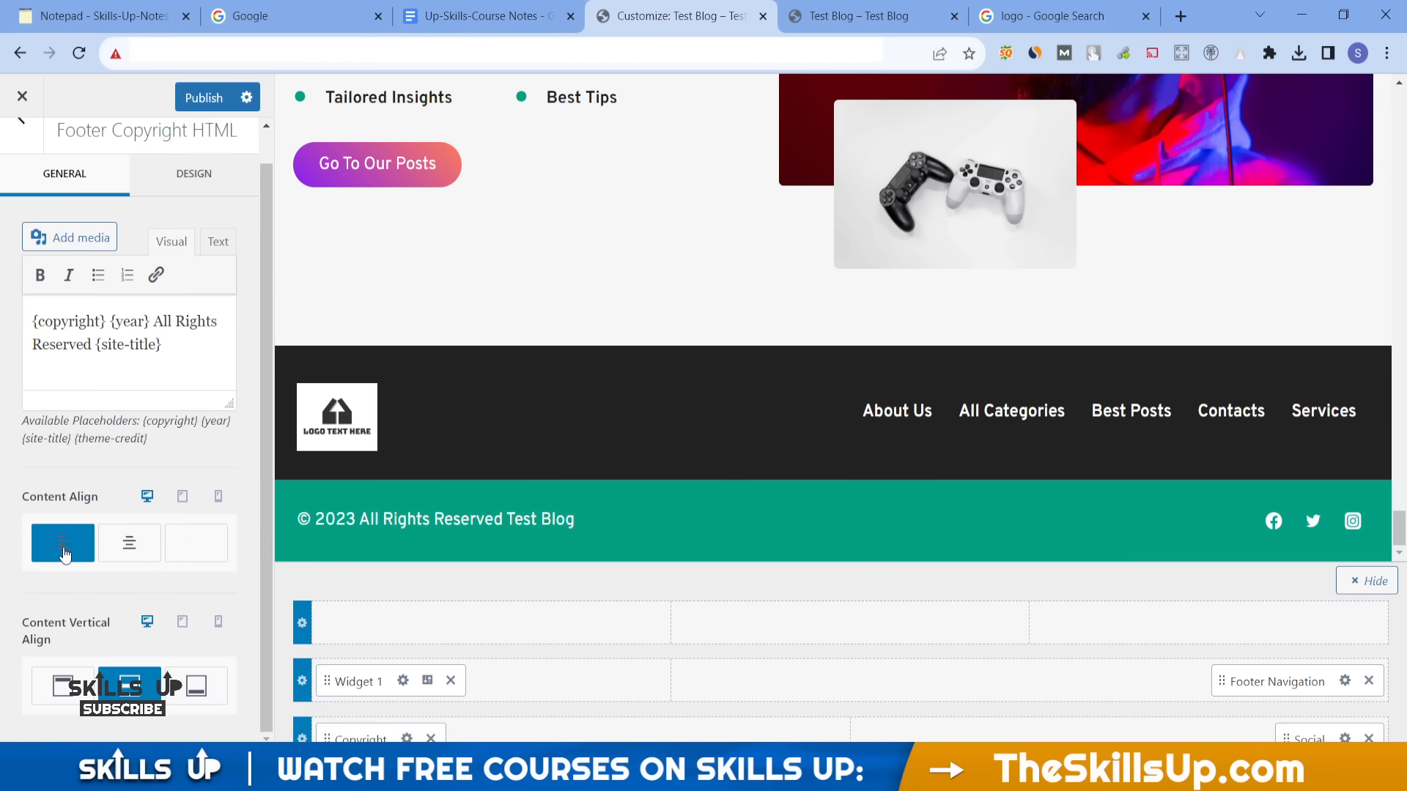
{"action": "left_click", "coordinate": [67, 686]}
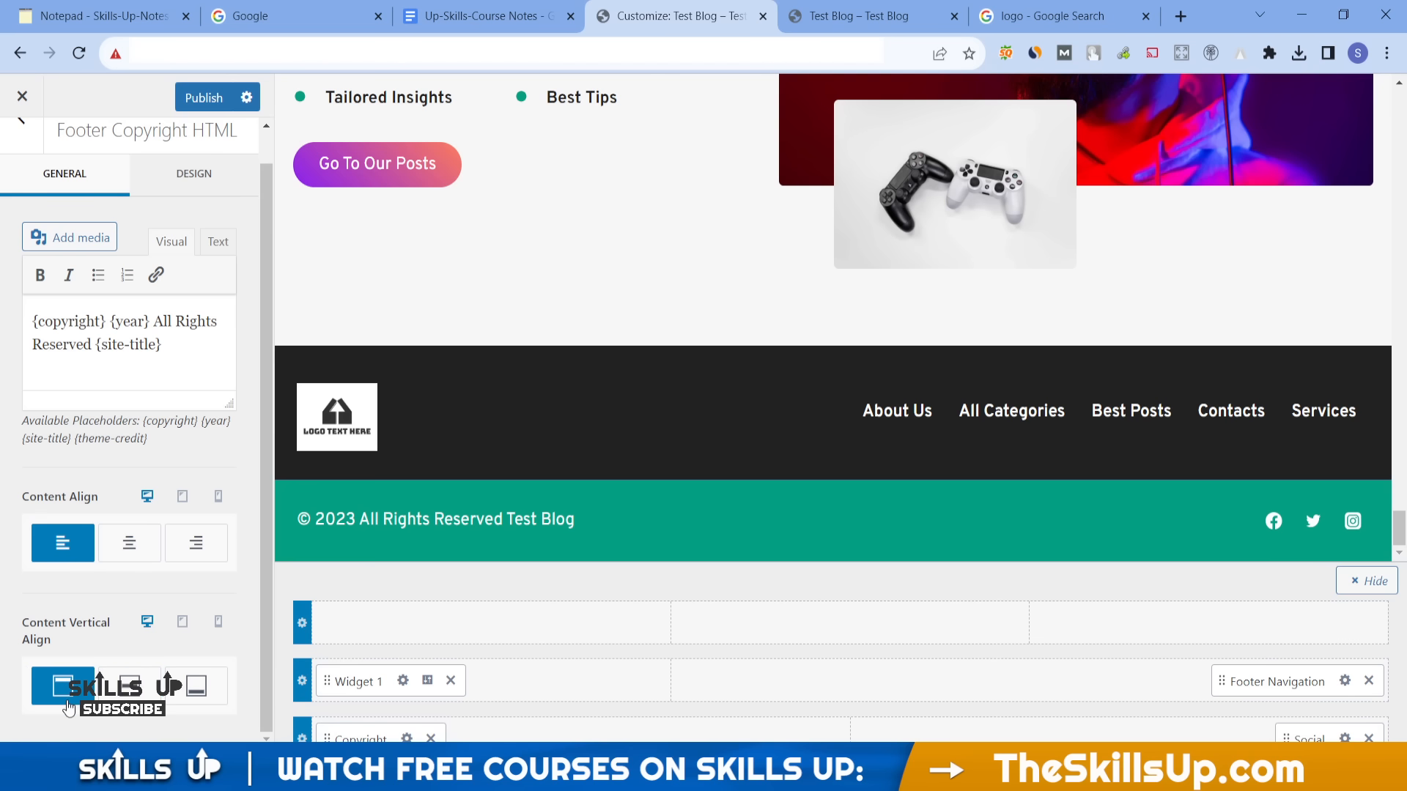
{"action": "left_click", "coordinate": [187, 683]}
{"action": "left_click", "coordinate": [149, 684]}
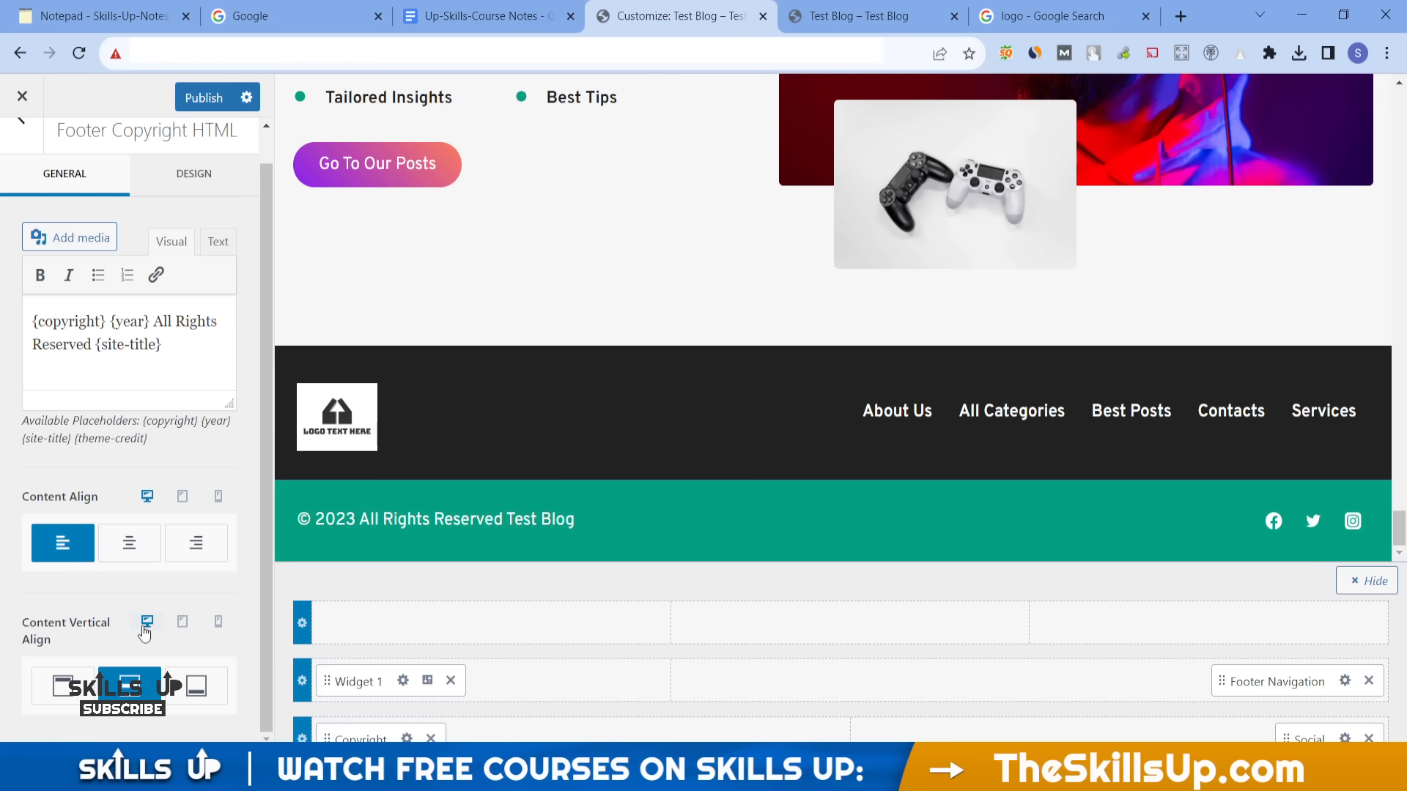
{"action": "scroll", "coordinate": [144, 635], "scroll_direction": "up", "scroll_amount": 1}
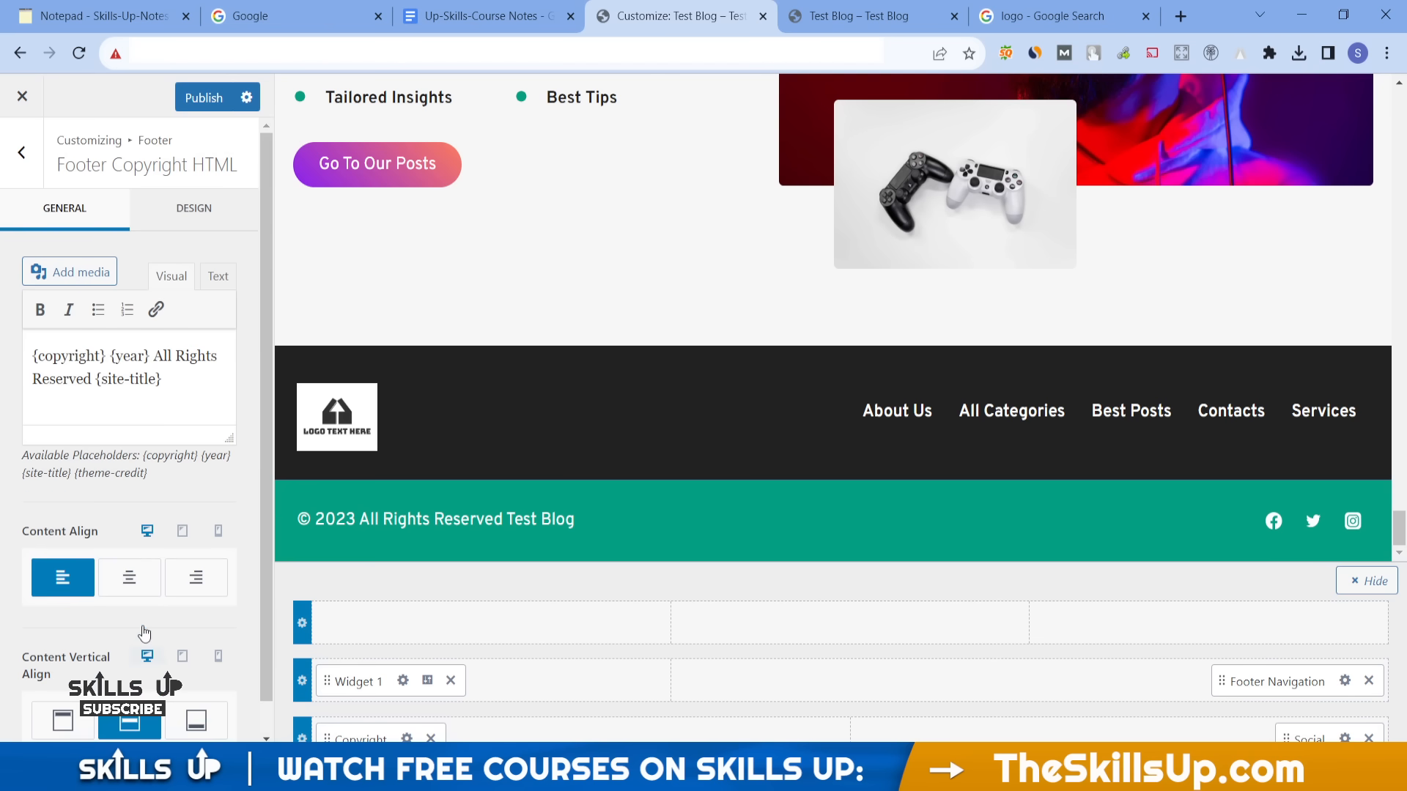
- Try other font colours for the copyright text in its design settings, and go back to its general settings
{"action": "left_click", "coordinate": [183, 212]}
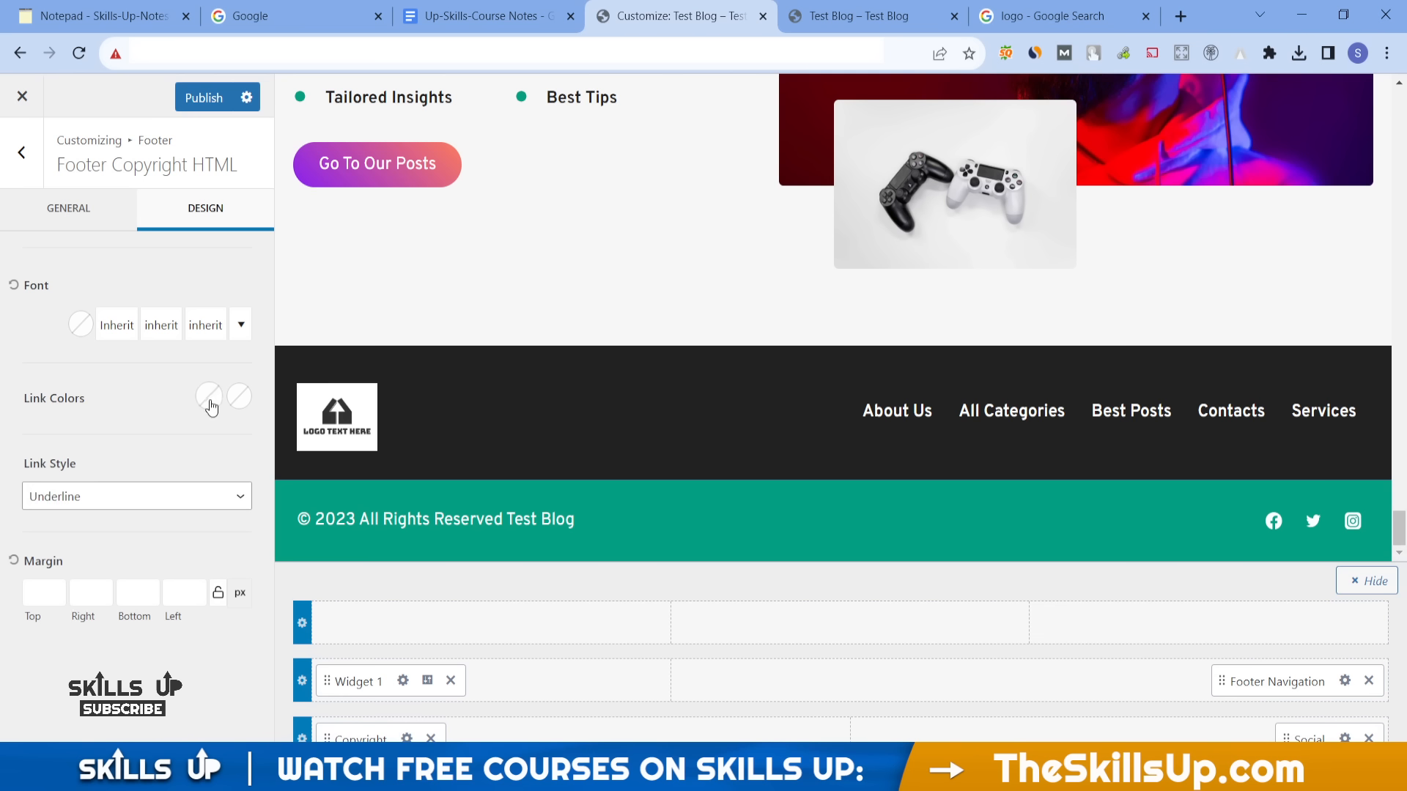
{"action": "left_click", "coordinate": [81, 326]}
{"action": "left_click_drag", "start_coordinate": [209, 382], "coordinate": [254, 362]}
{"action": "mouse_move", "coordinate": [110, 418]}
{"action": "left_mouse_down"}
{"action": "mouse_move", "coordinate": [17, 374]}
{"action": "mouse_move", "coordinate": [6, 340]}
{"action": "left_mouse_up"}
{"action": "left_click", "coordinate": [3, 339]}
{"action": "left_click", "coordinate": [97, 207]}
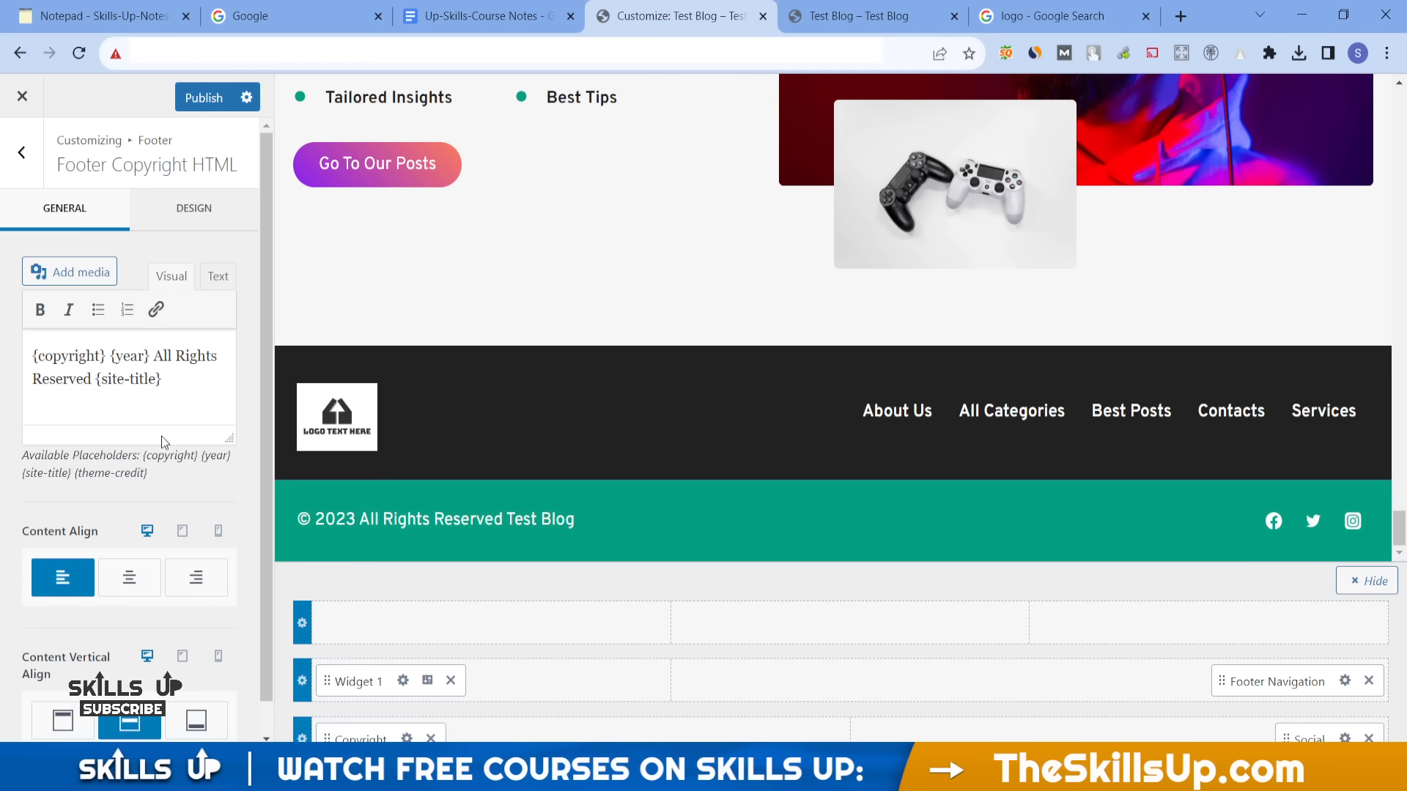
- Publish the footer changes, and start a new menu for the Footer location from the footer navigation's menu selection
{"action": "left_click", "coordinate": [198, 99]}
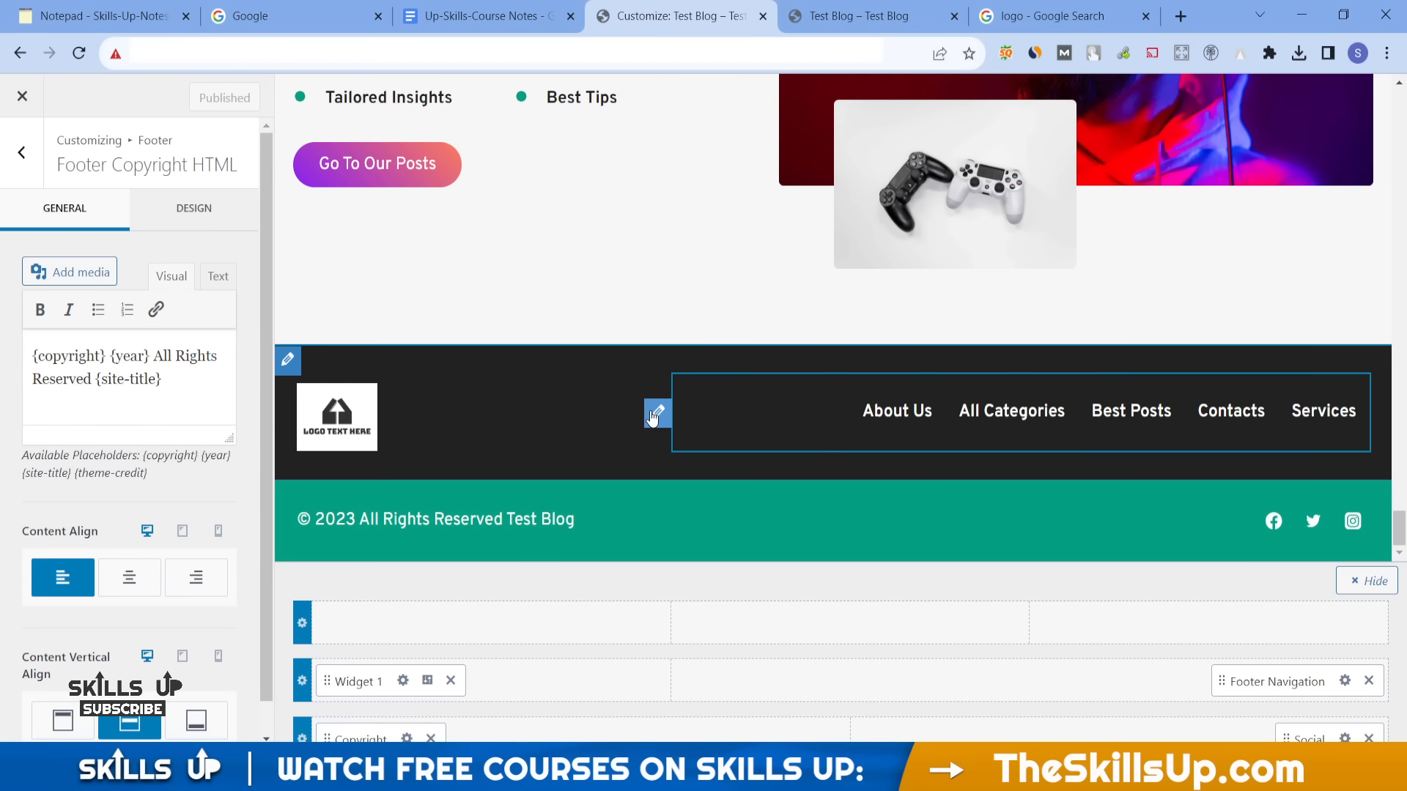
{"action": "left_click", "coordinate": [655, 414]}
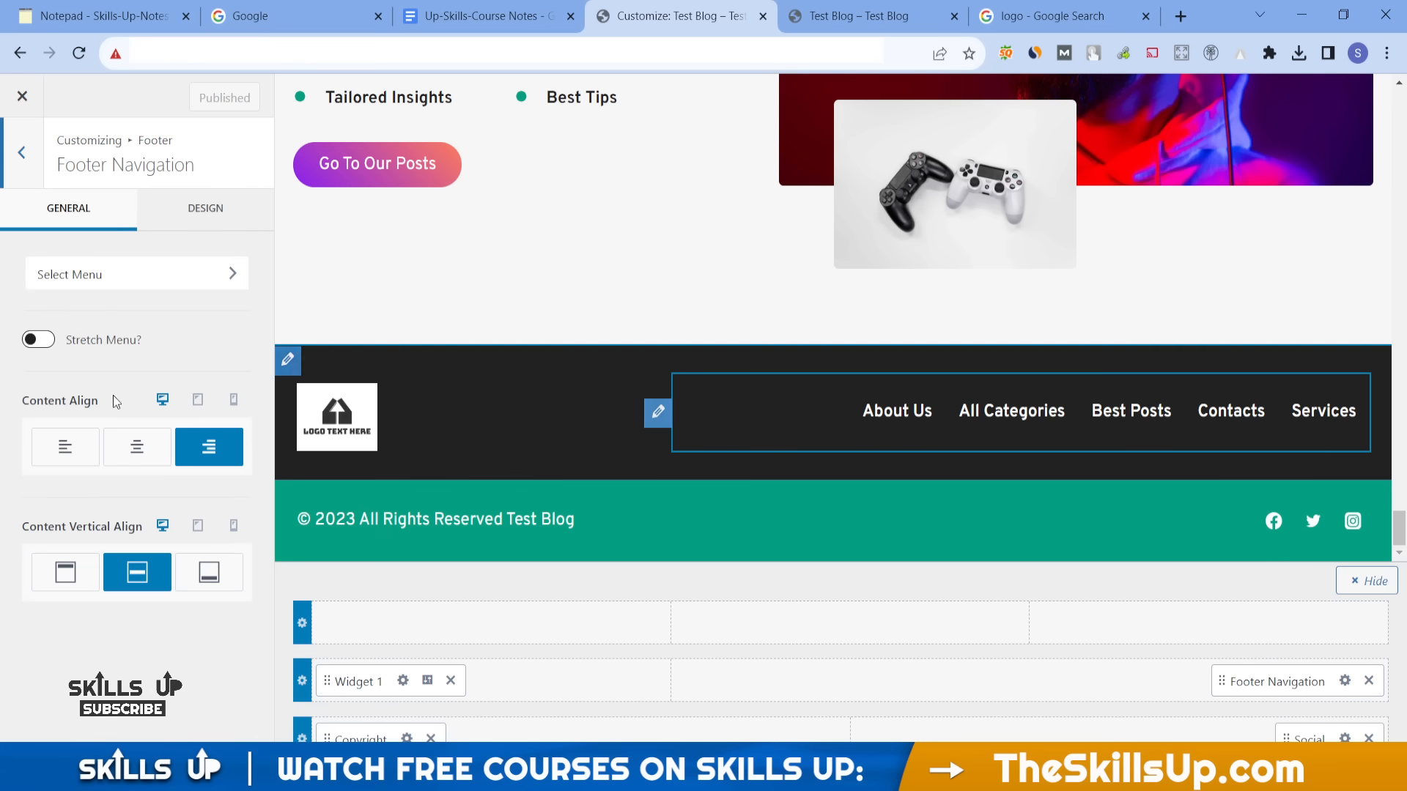
{"action": "left_click", "coordinate": [163, 287]}
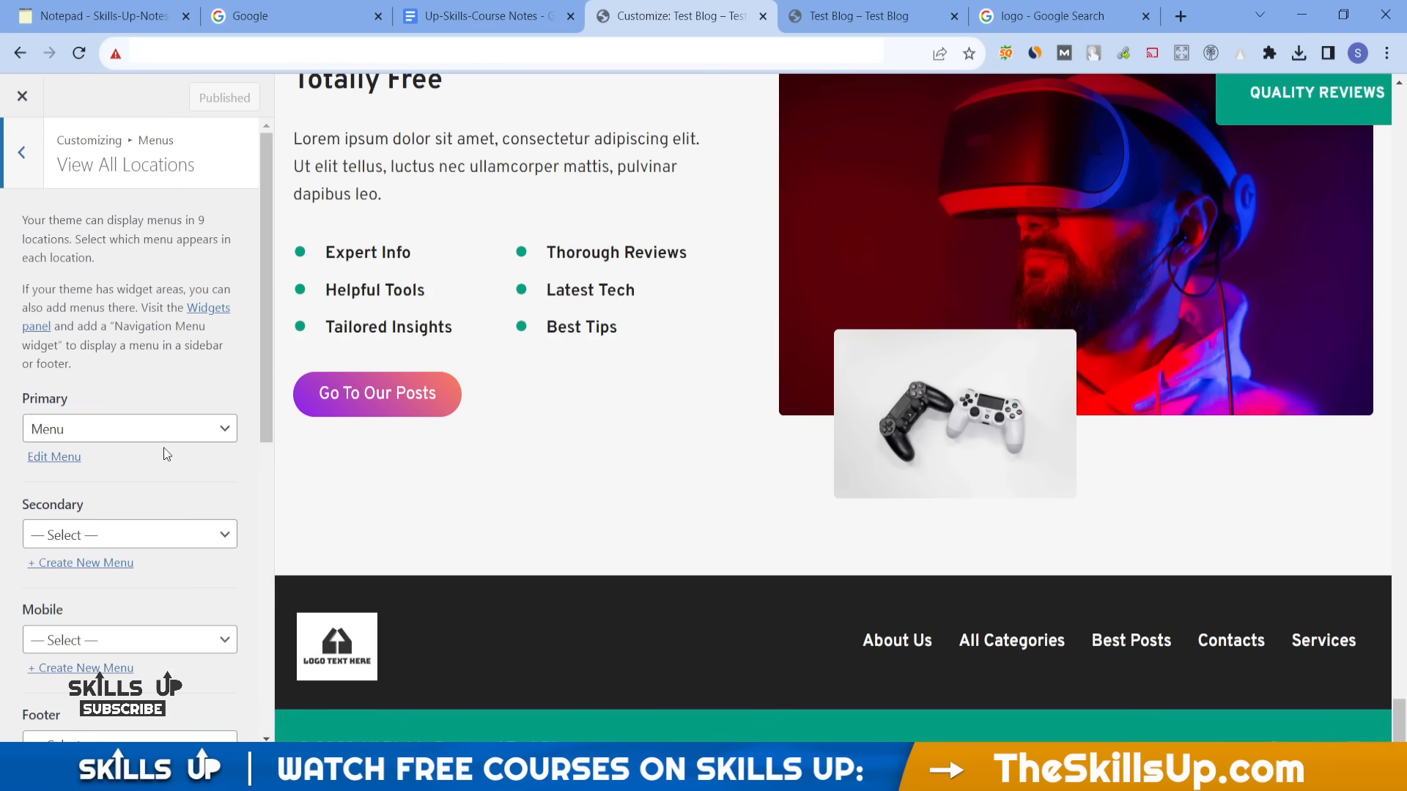
{"action": "scroll", "coordinate": [244, 561], "scroll_direction": "down", "scroll_amount": 3}
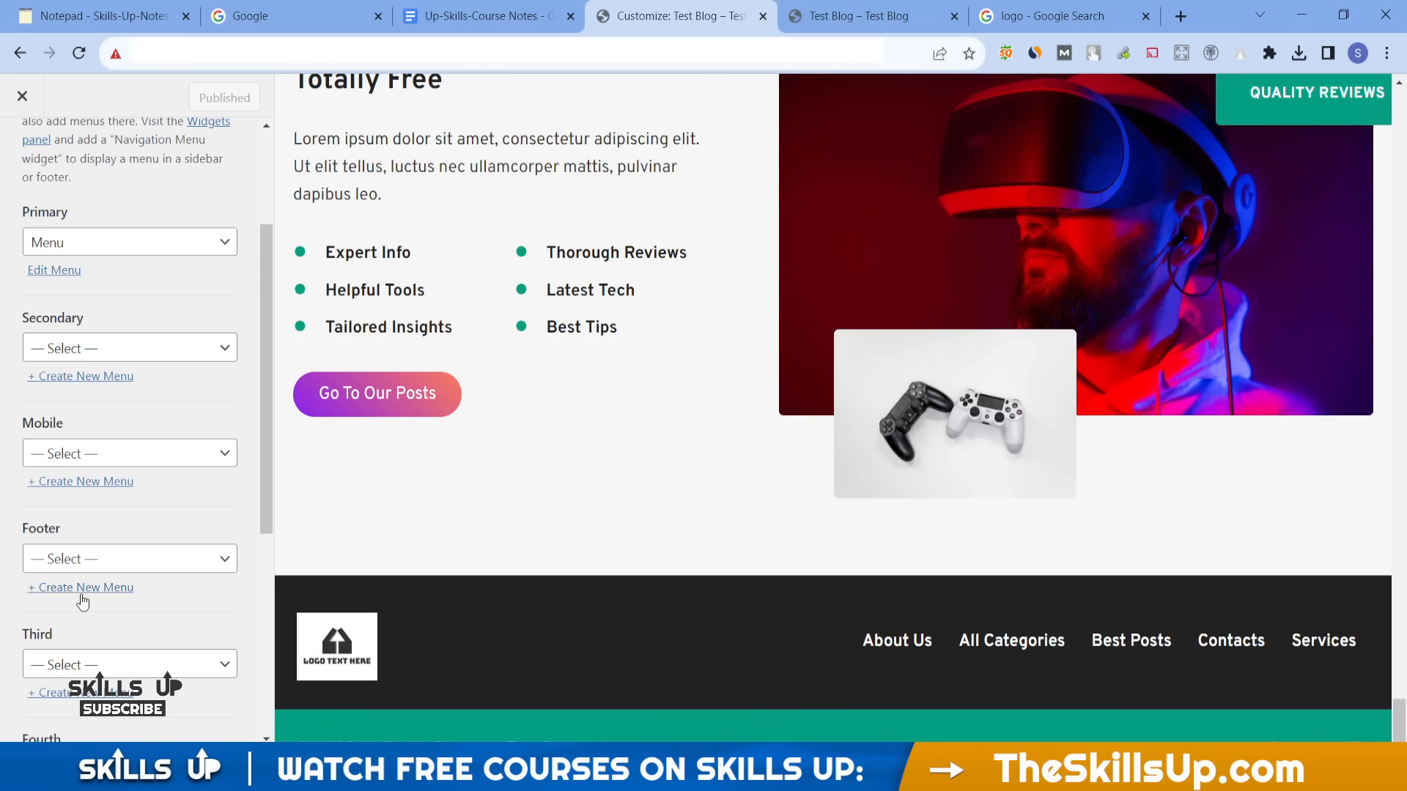
{"action": "left_click", "coordinate": [82, 590]}
- Create the new menu with the name footer1, assigned to the Footer location
{"action": "scroll", "coordinate": [82, 551], "scroll_direction": "down", "scroll_amount": 3}
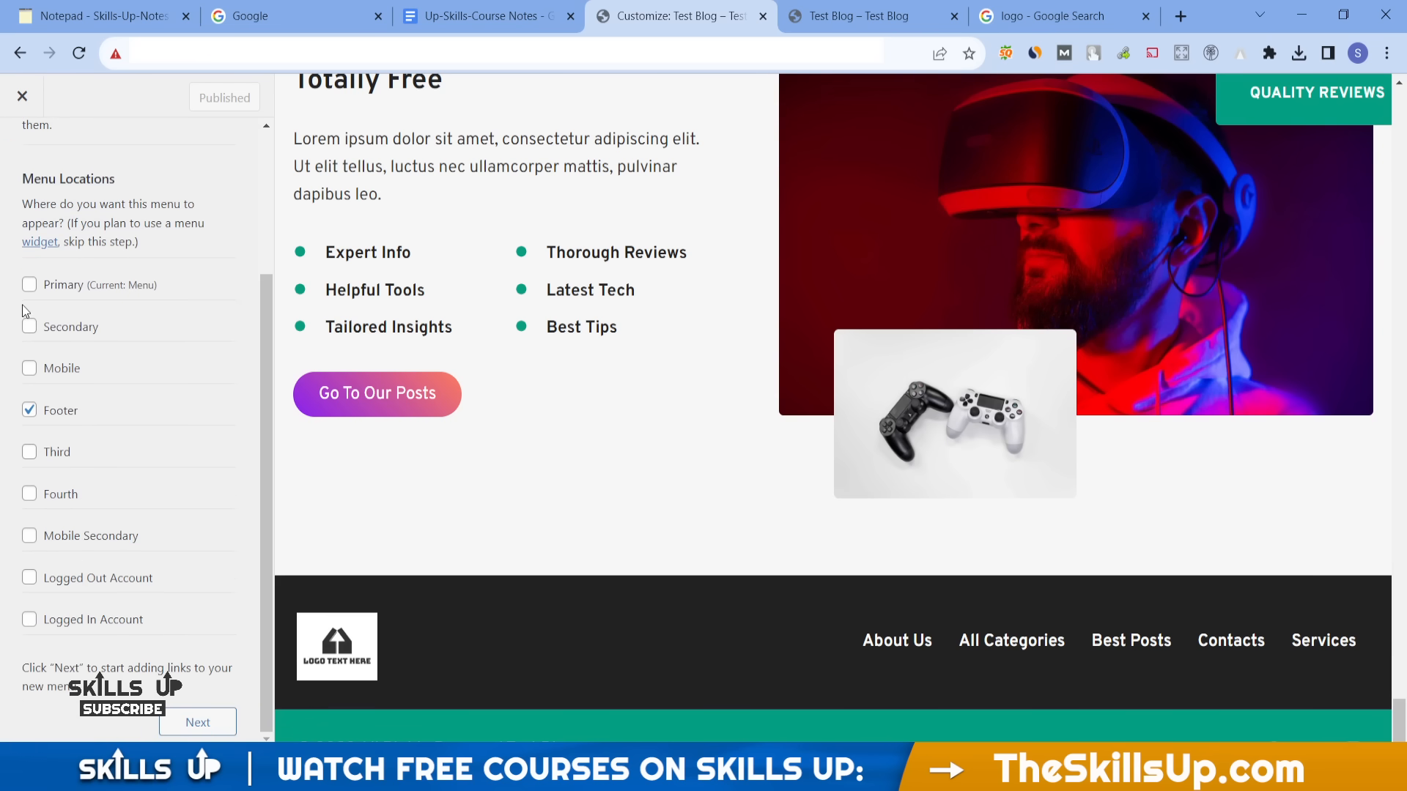
{"action": "scroll", "coordinate": [94, 505], "scroll_direction": "up", "scroll_amount": 2}
{"action": "scroll", "coordinate": [94, 506], "scroll_direction": "up", "scroll_amount": 1}
{"action": "scroll", "coordinate": [174, 374], "scroll_direction": "down", "scroll_amount": 3}
{"action": "scroll", "coordinate": [173, 396], "scroll_direction": "up", "scroll_amount": 3}
{"action": "left_click", "coordinate": [122, 235]}
{"action": "type", "text": "footer"}
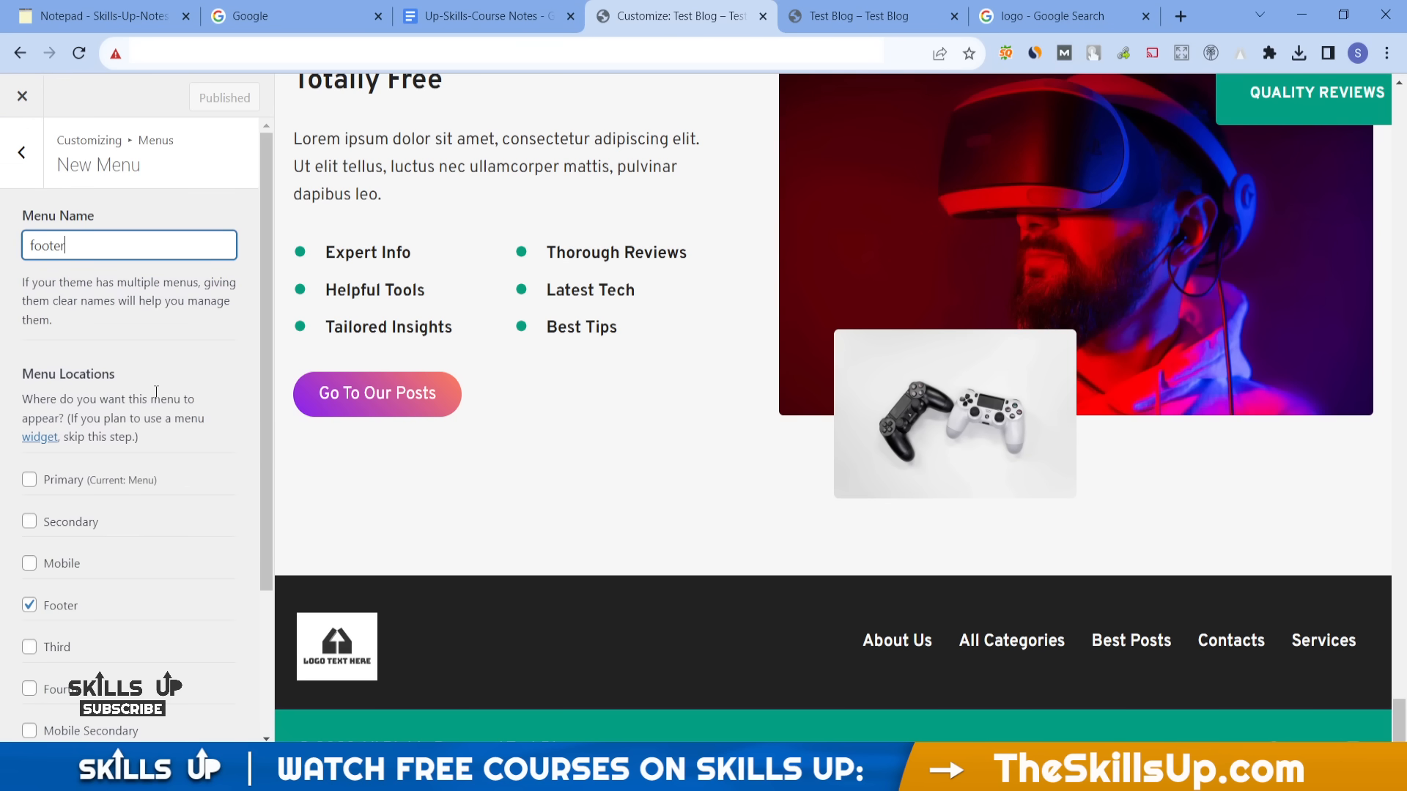
{"action": "scroll", "coordinate": [203, 627], "scroll_direction": "down", "scroll_amount": 3}
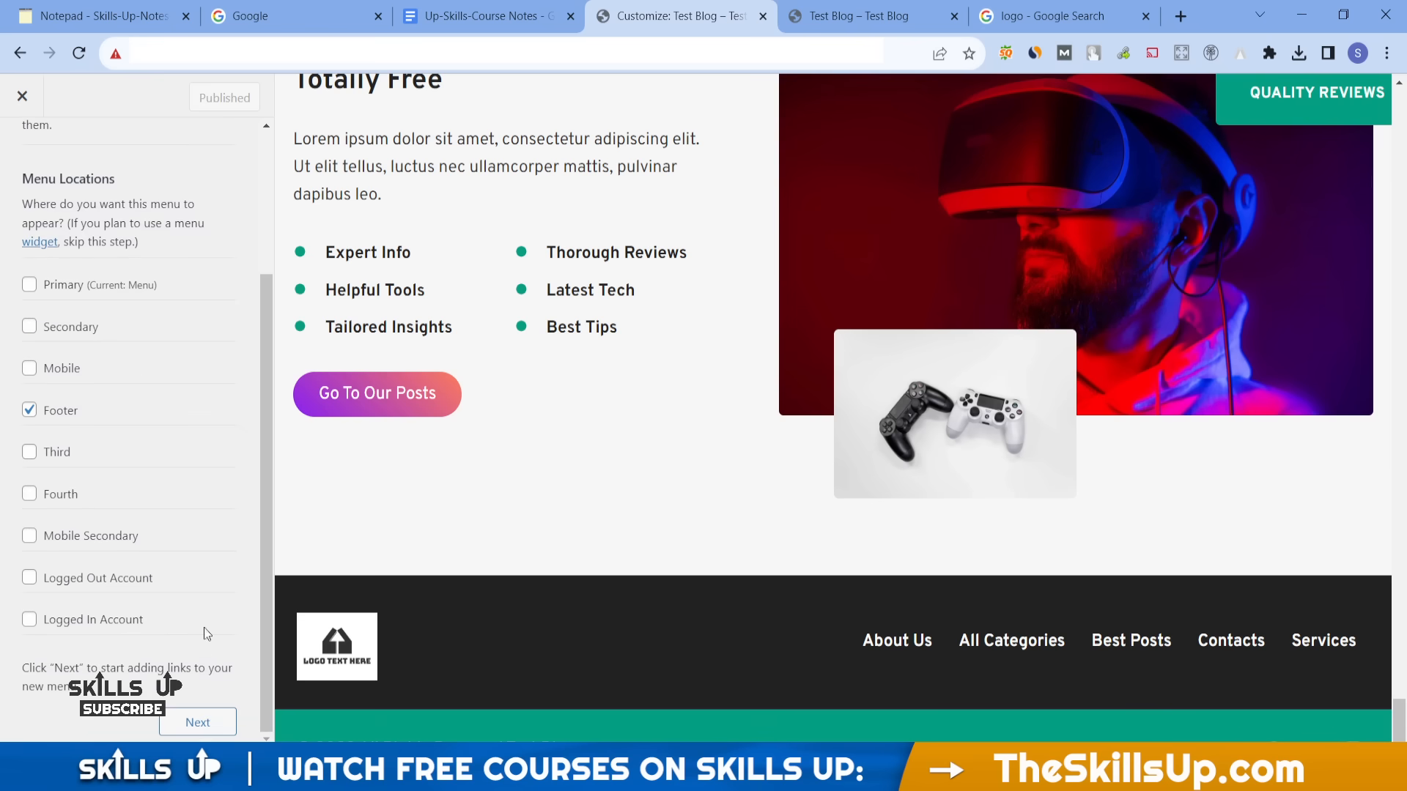
{"action": "left_click", "coordinate": [203, 723]}
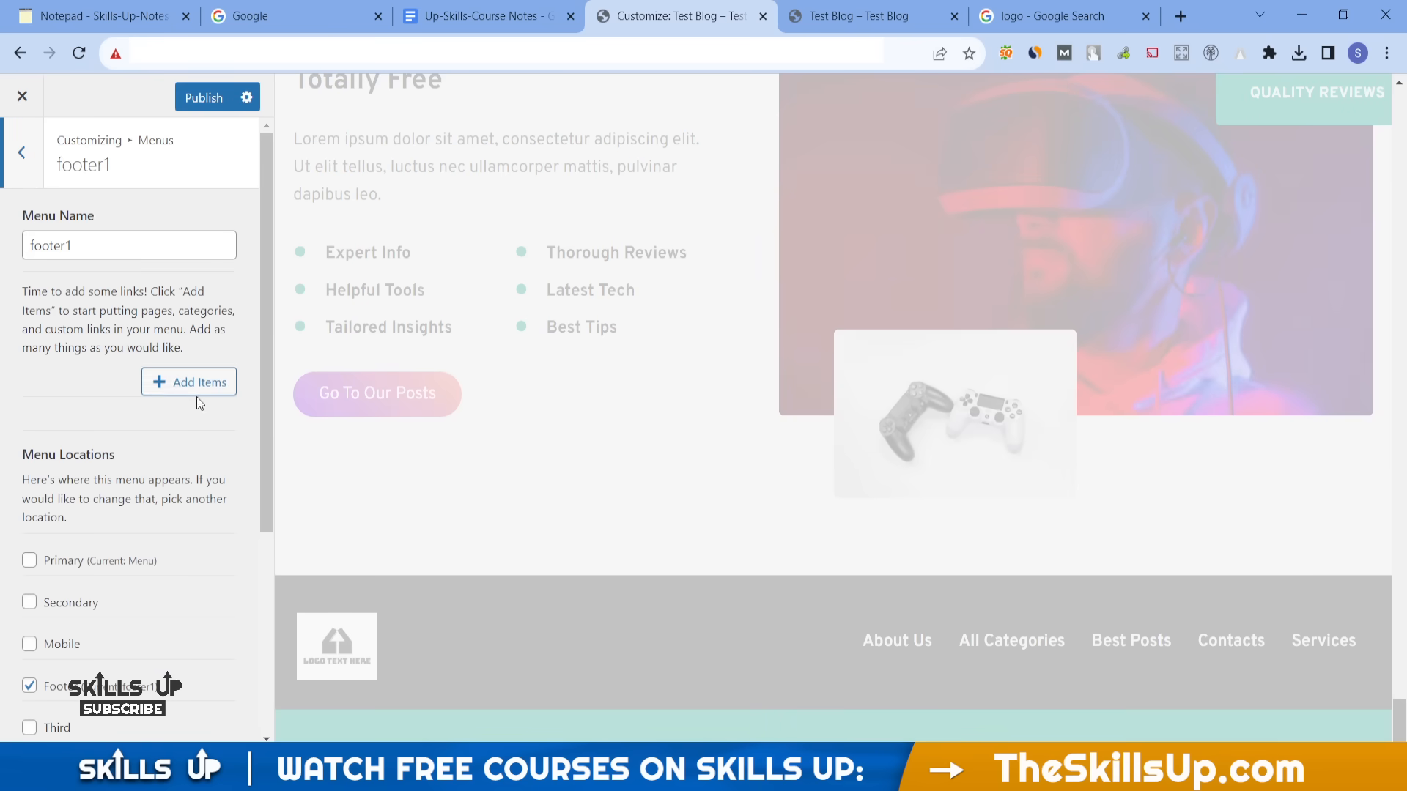
- Add the Apps, Gear, Hacks, News, Tech and Security categories to the footer1 menu, and return to the menus overview
{"action": "left_click", "coordinate": [189, 385]}
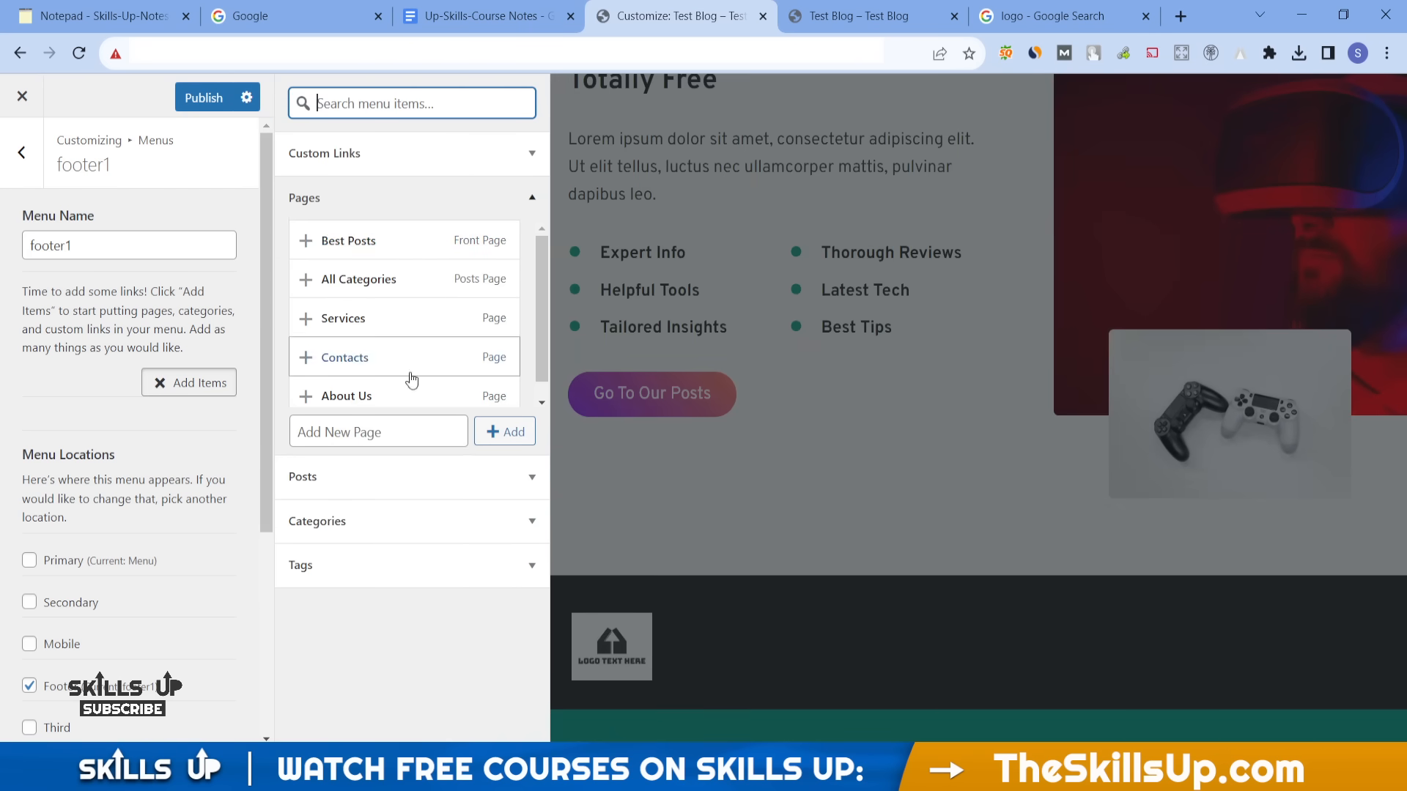
{"action": "left_click", "coordinate": [343, 477]}
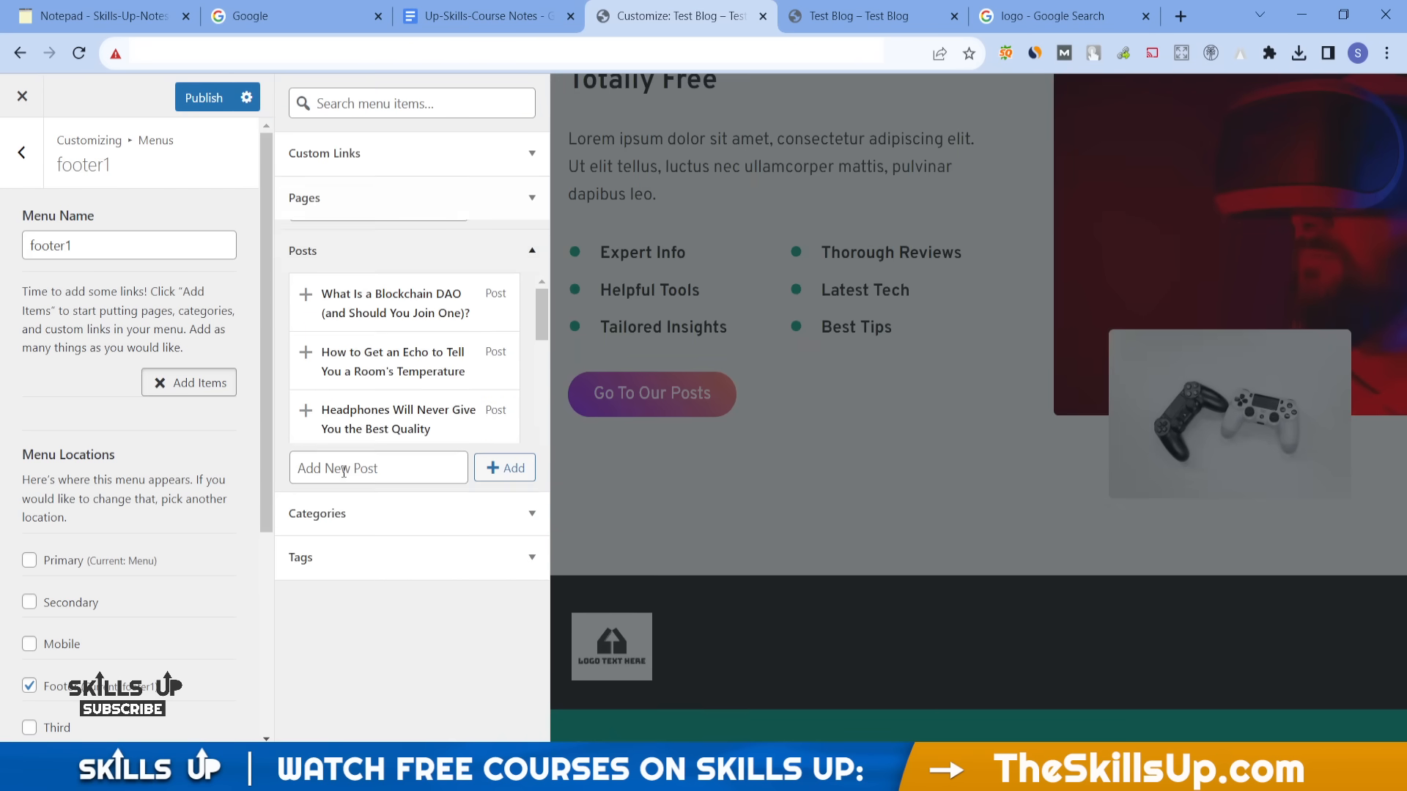
{"action": "left_click", "coordinate": [415, 541]}
{"action": "left_click", "coordinate": [341, 537]}
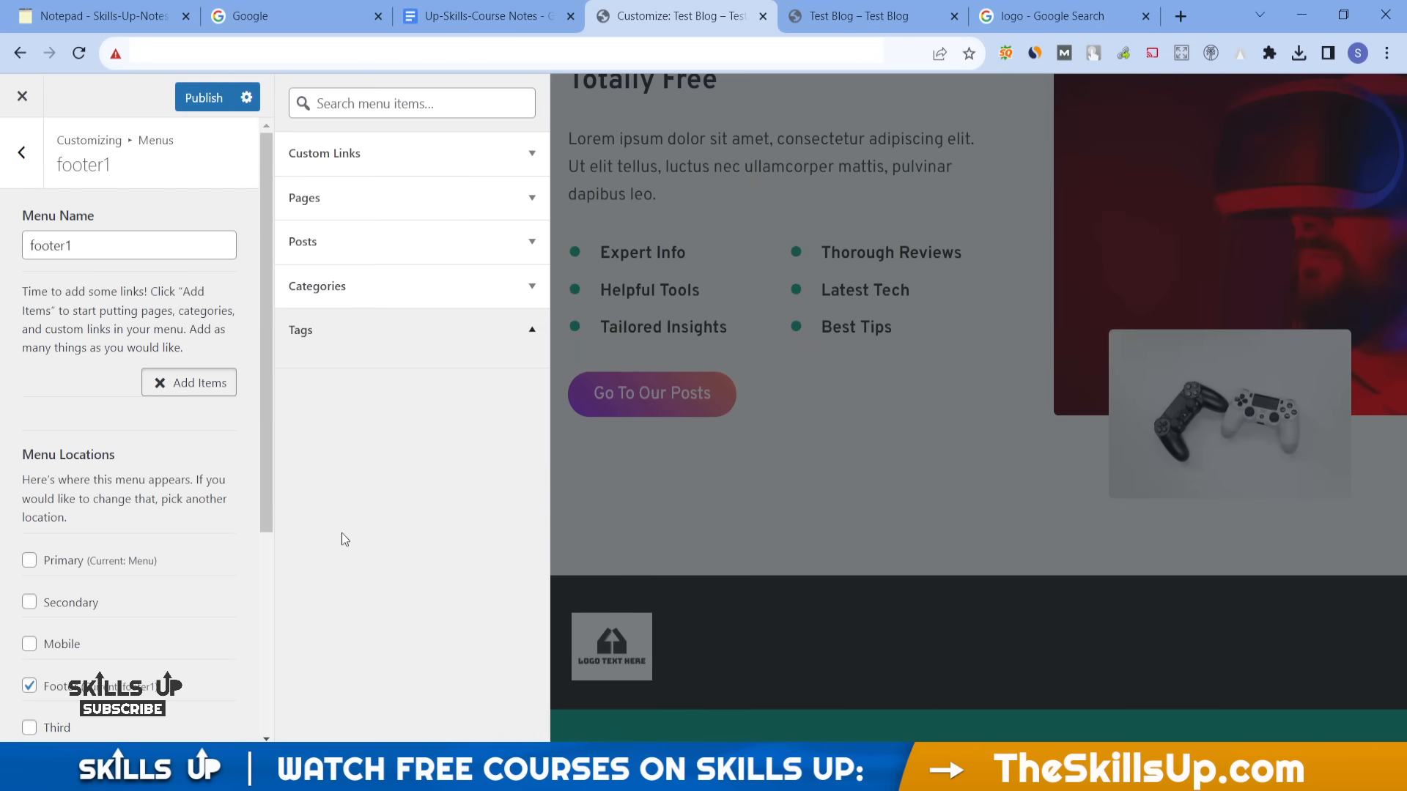
{"action": "left_click", "coordinate": [336, 285]}
{"action": "left_click", "coordinate": [306, 329]}
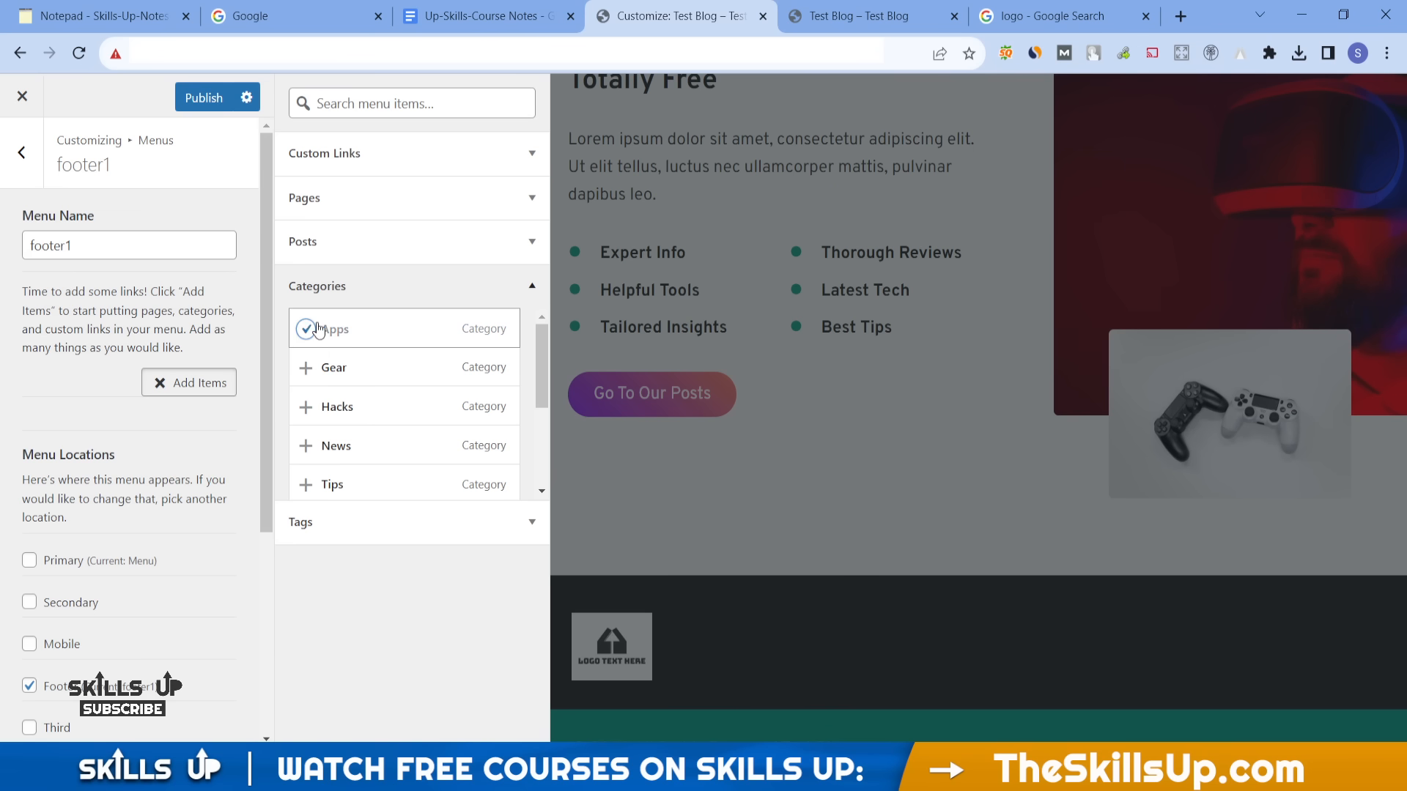
{"action": "left_click", "coordinate": [319, 368]}
{"action": "left_click", "coordinate": [317, 407]}
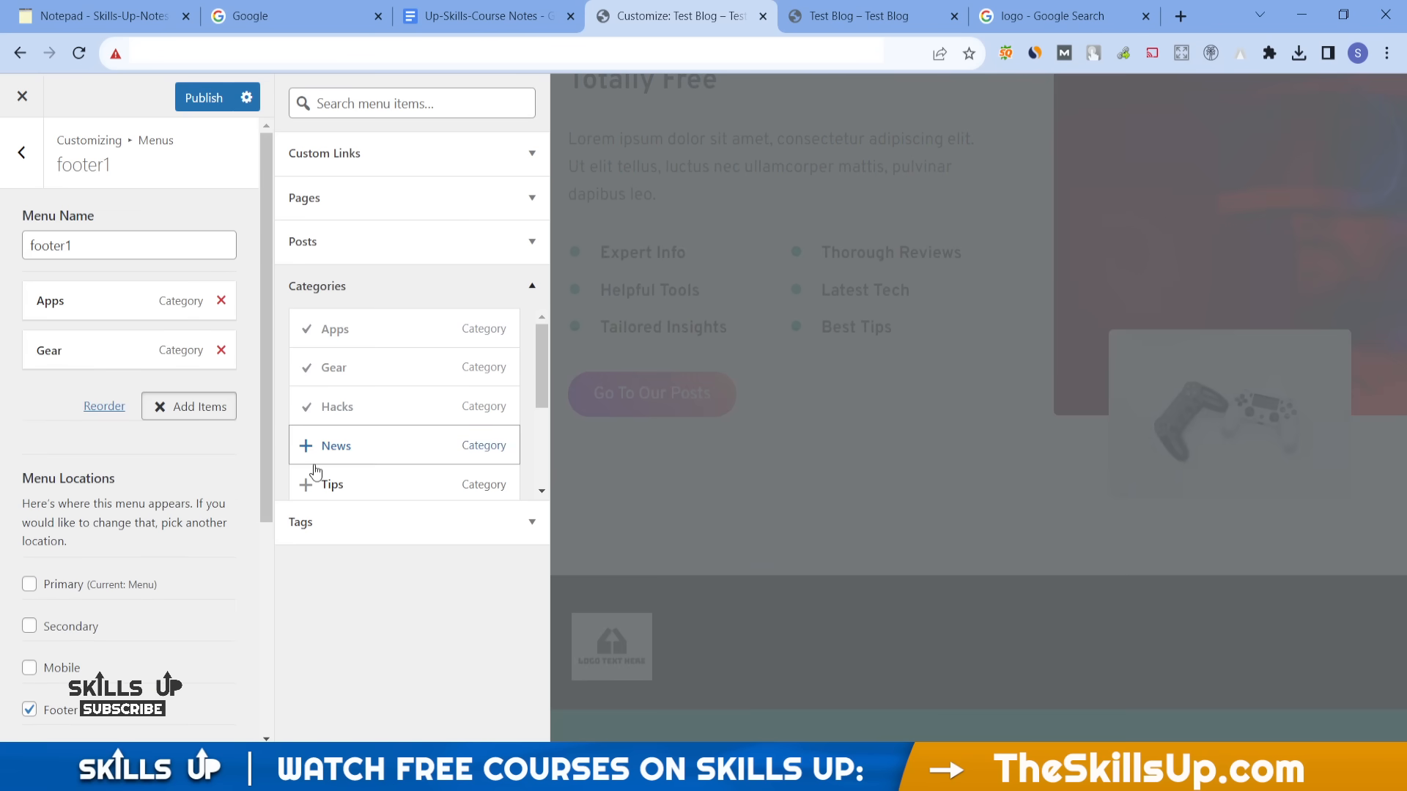
{"action": "left_click", "coordinate": [315, 463]}
{"action": "scroll", "coordinate": [317, 471], "scroll_direction": "down", "scroll_amount": 2}
{"action": "left_click", "coordinate": [306, 427]}
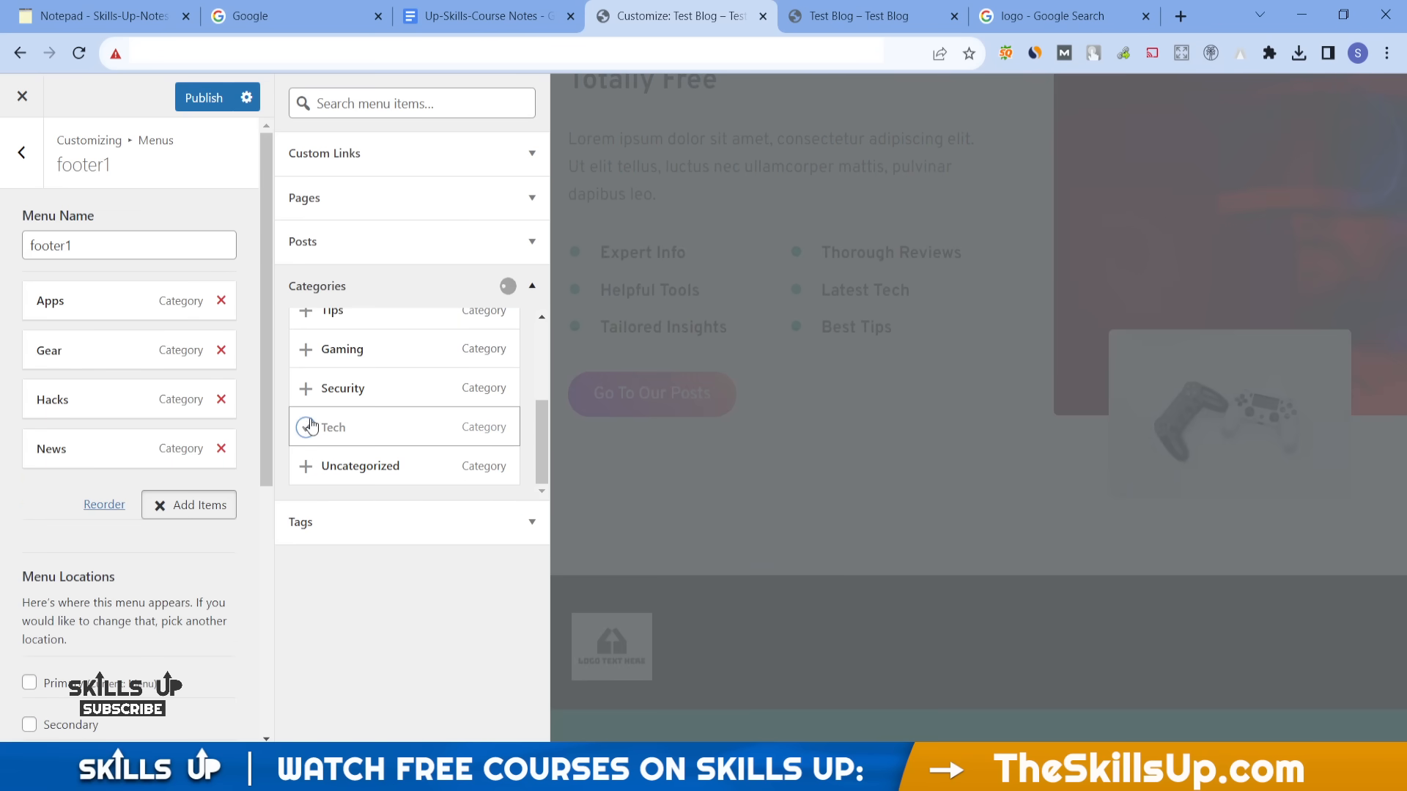
{"action": "left_click", "coordinate": [298, 387]}
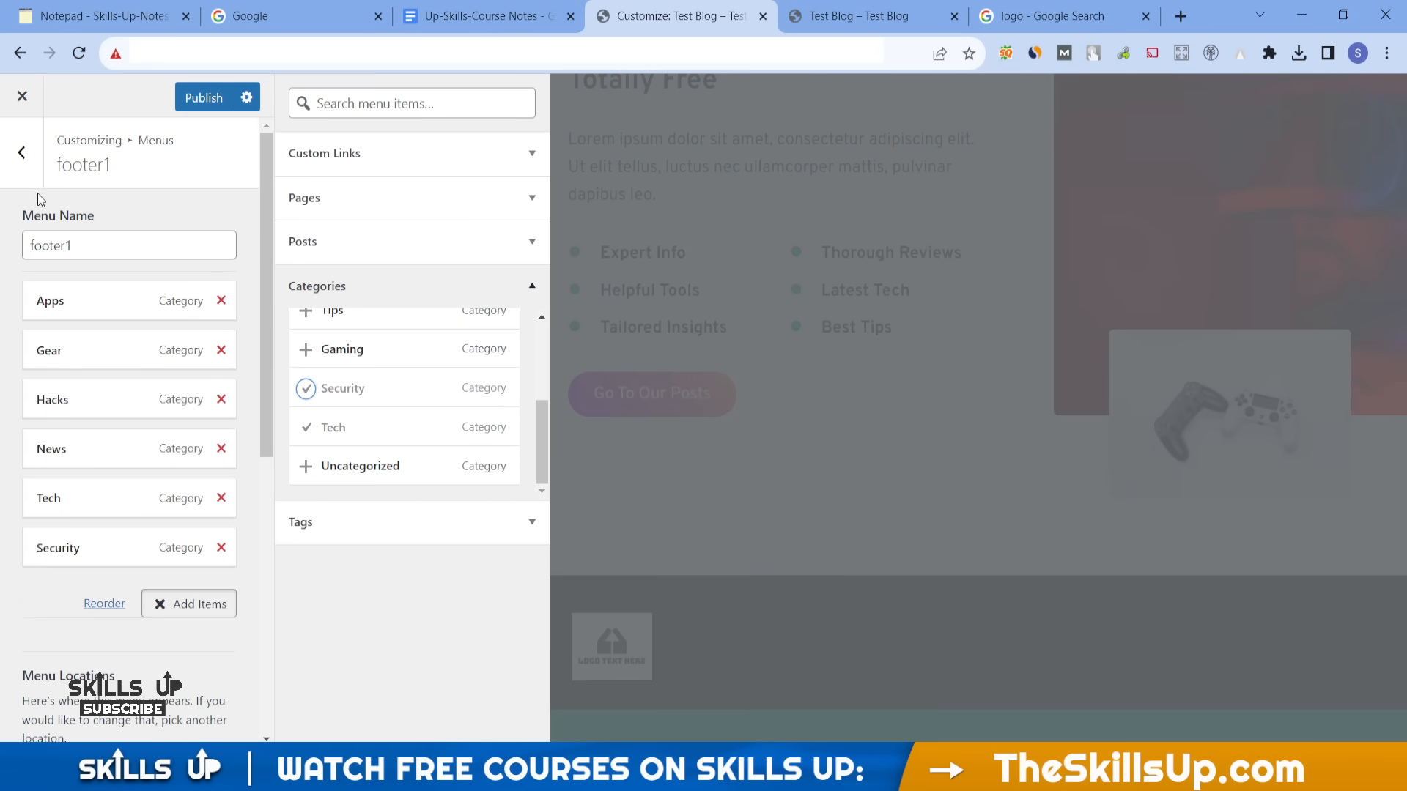
{"action": "left_click", "coordinate": [22, 154]}
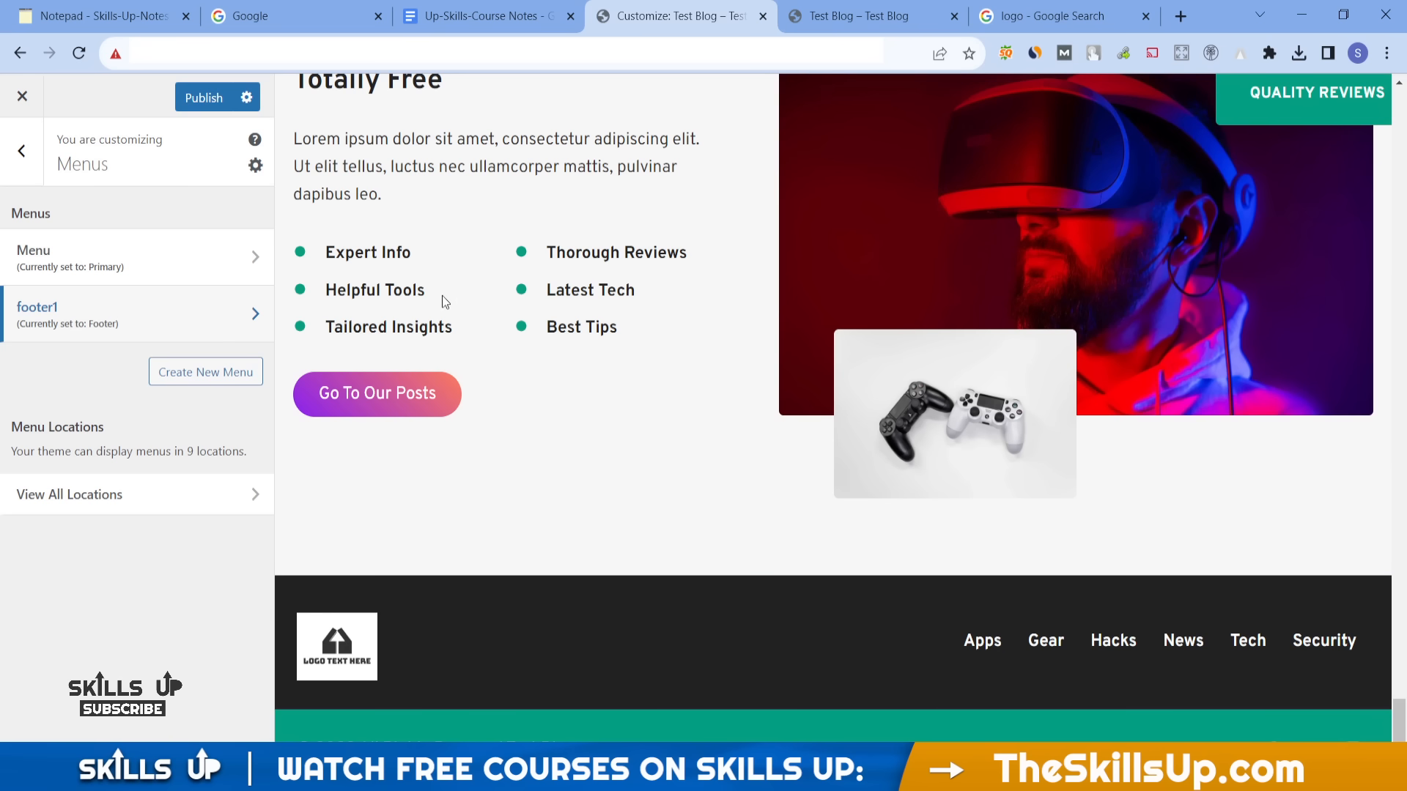
- Preview the How To Block Spam Calls On Android And iPhone post from the Most Popular Posts section, and return to the Best Posts page
{"action": "scroll", "coordinate": [442, 296], "scroll_direction": "up", "scroll_amount": 7}
{"action": "scroll", "coordinate": [1139, 183], "scroll_direction": "up", "scroll_amount": 20}
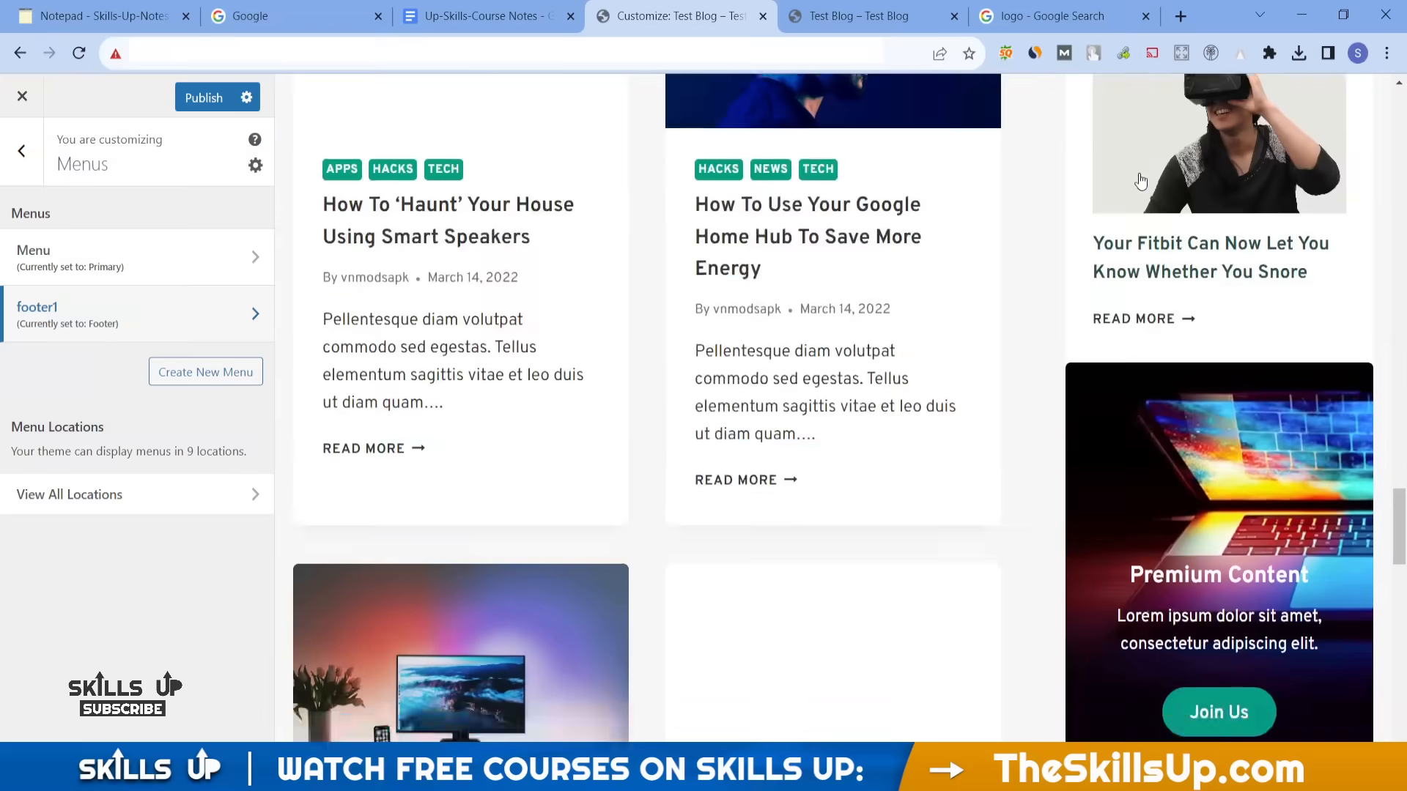
{"action": "scroll", "coordinate": [786, 370], "scroll_direction": "up", "scroll_amount": 10}
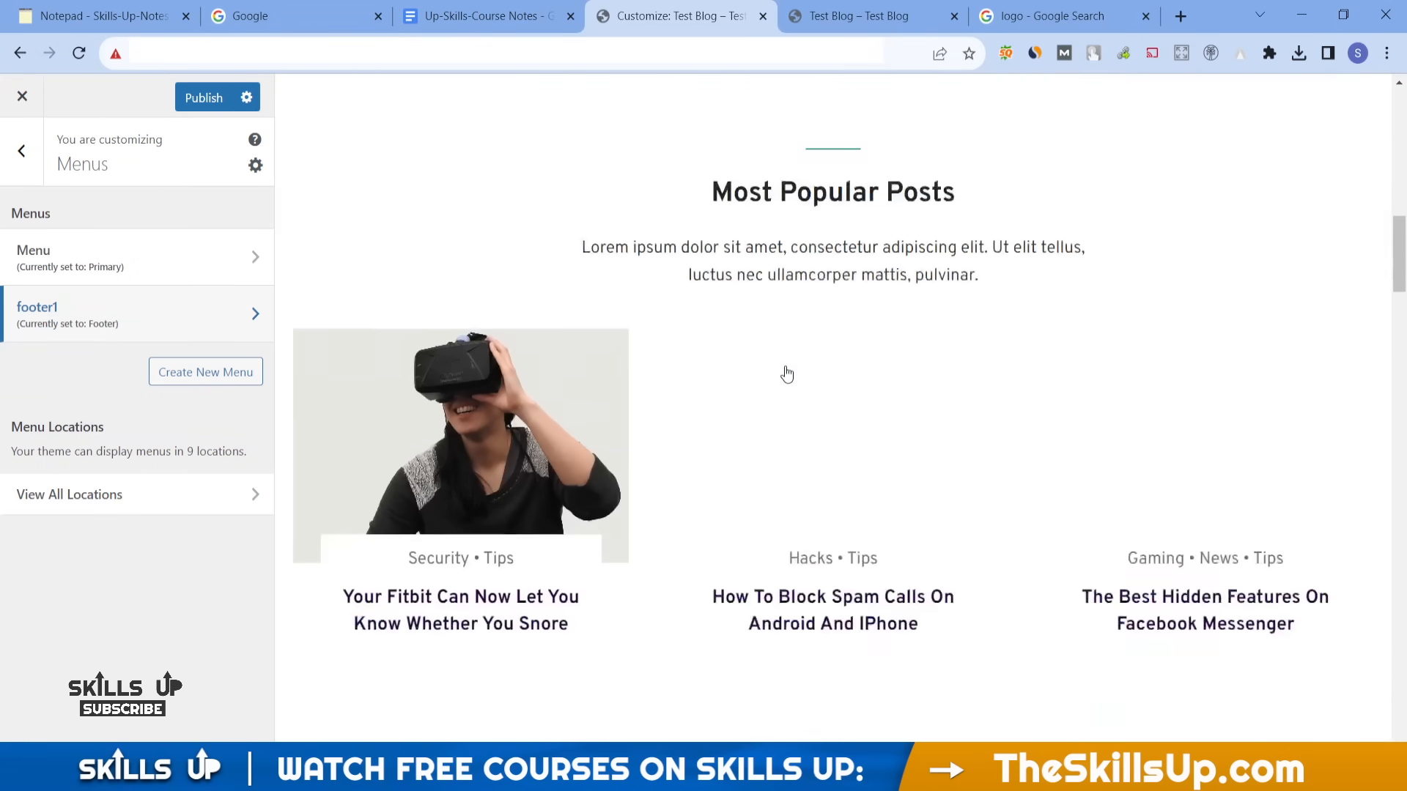
{"action": "scroll", "coordinate": [786, 366], "scroll_direction": "down", "scroll_amount": 6}
{"action": "left_click", "coordinate": [788, 499]}
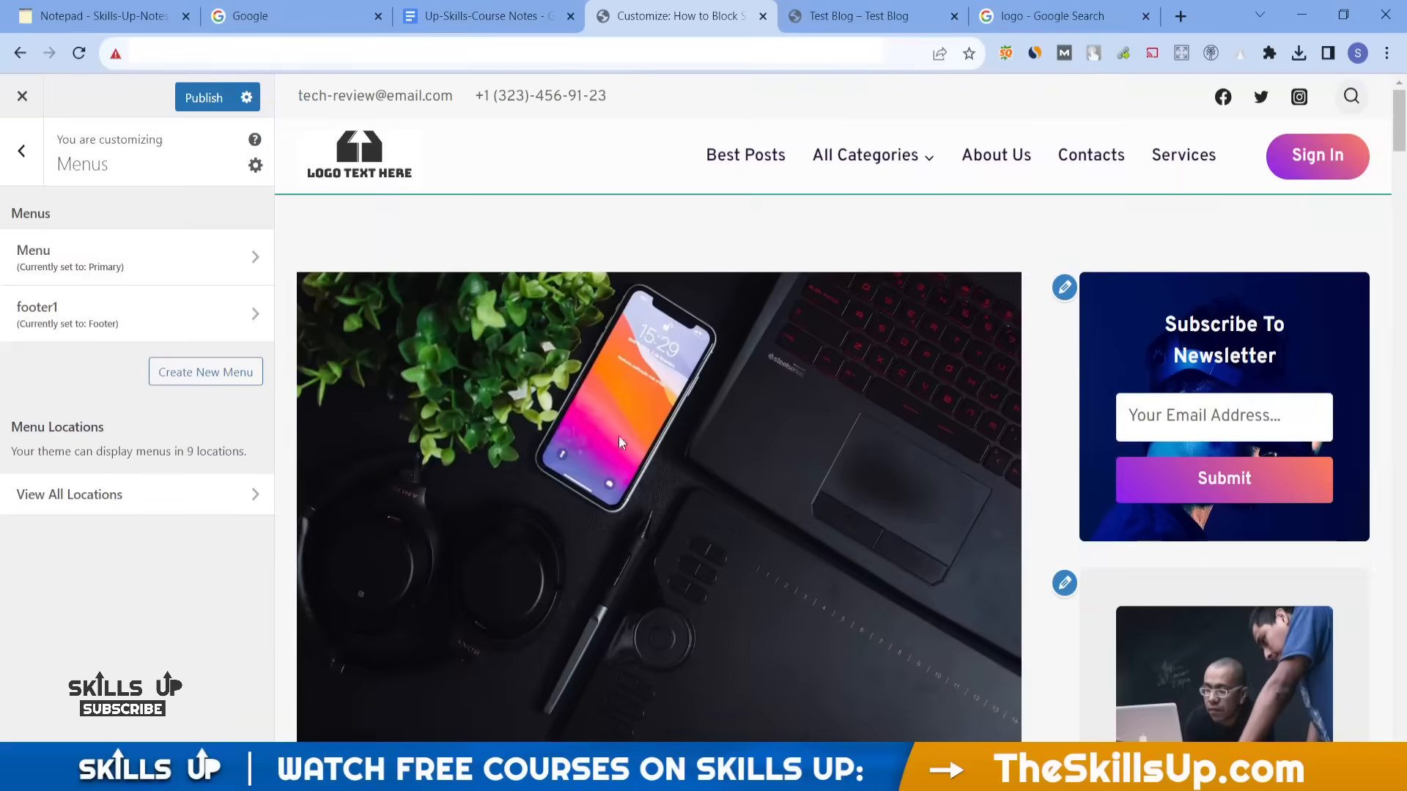
{"action": "left_click", "coordinate": [749, 171]}
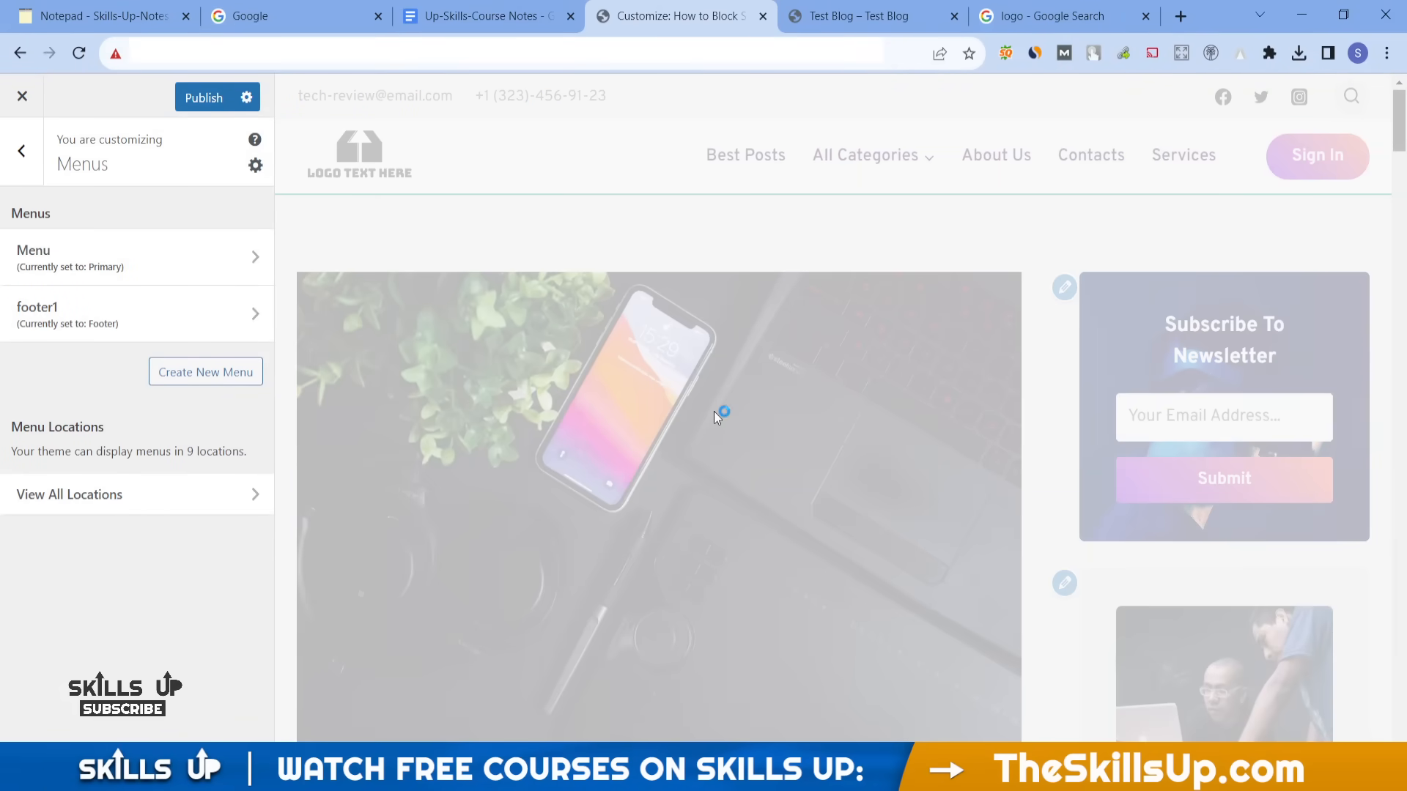
- Open the Gear category page from the All Categories menu in the site preview
{"action": "scroll", "coordinate": [680, 301], "scroll_direction": "down", "scroll_amount": 8}
{"action": "scroll", "coordinate": [680, 300], "scroll_direction": "up", "scroll_amount": 10}
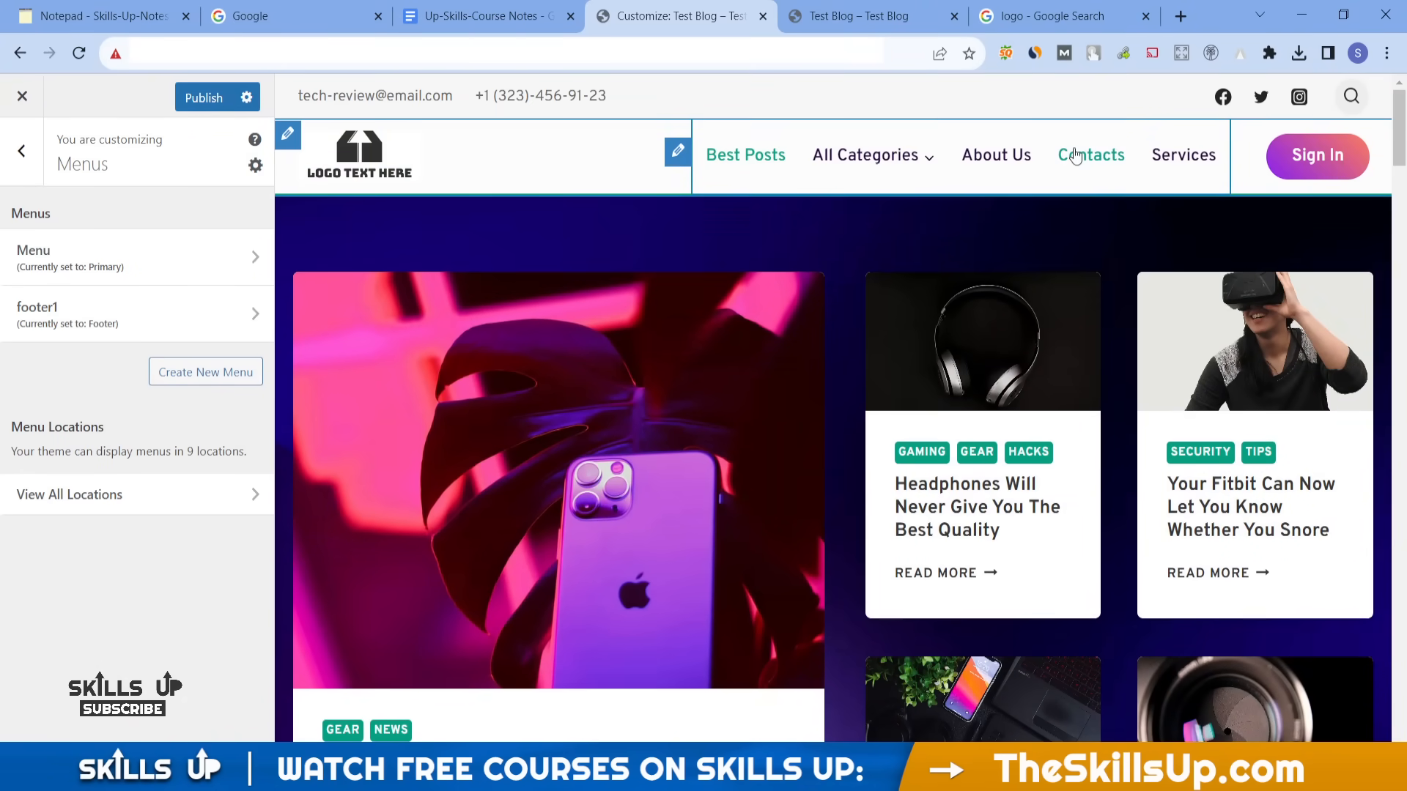
{"action": "mouse_move", "coordinate": [911, 173]}
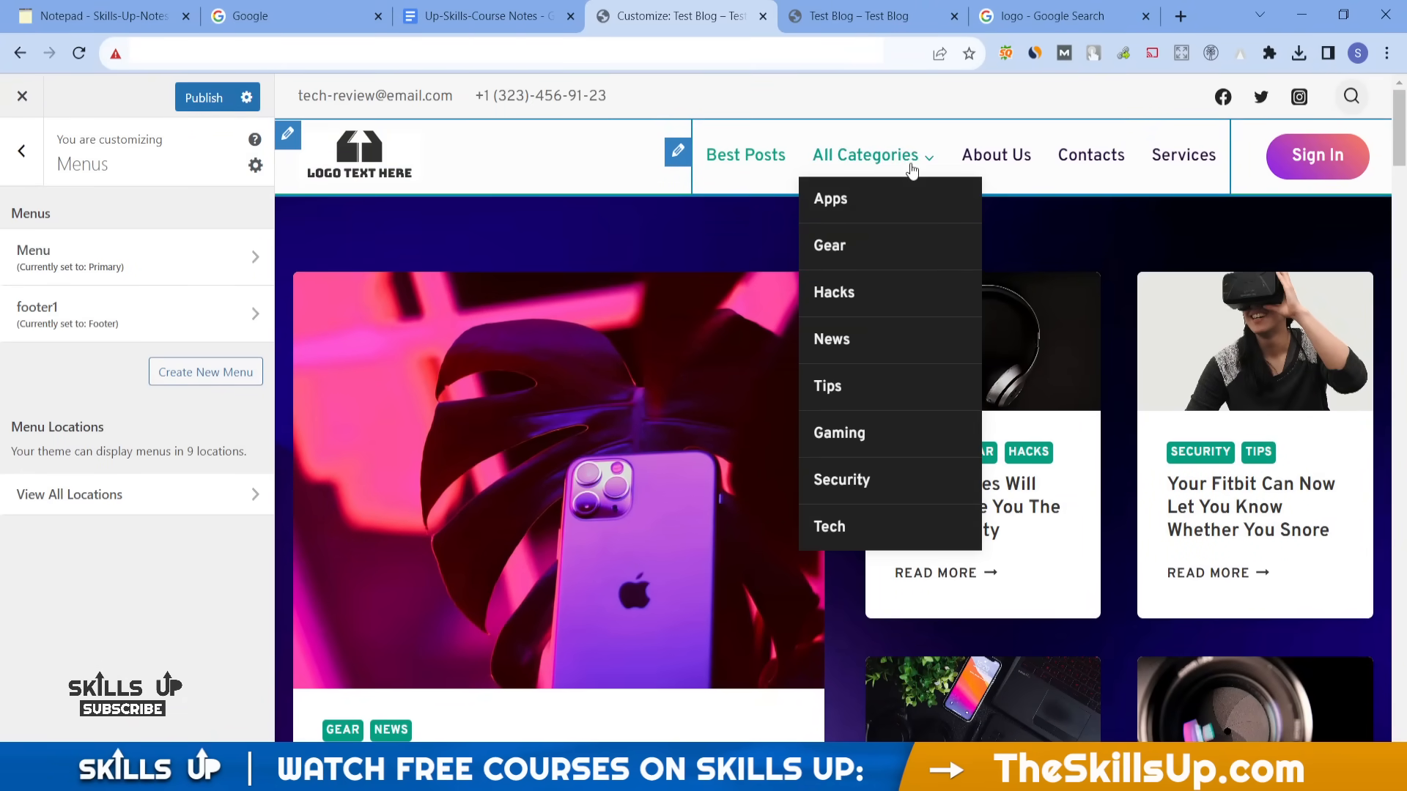
{"action": "left_click", "coordinate": [882, 247]}
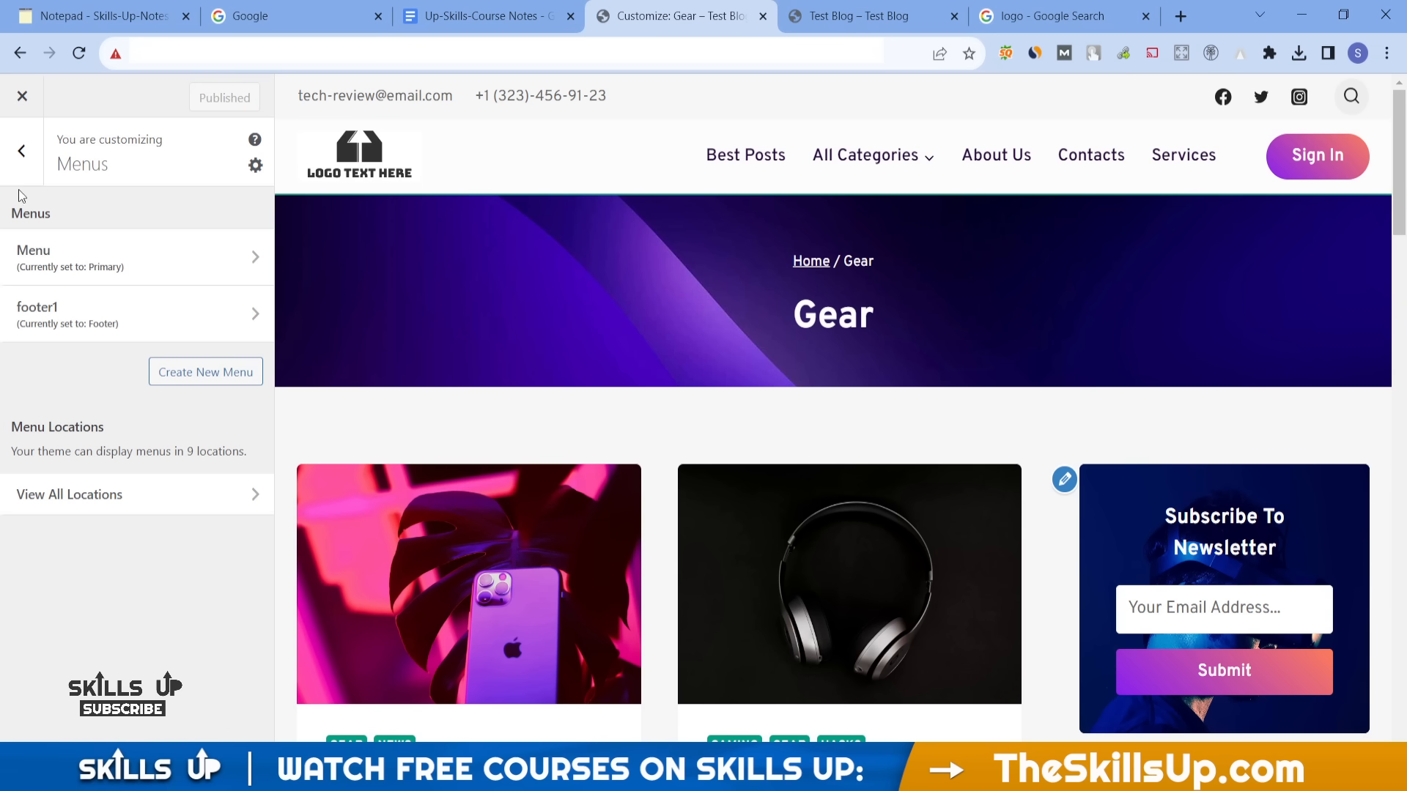
- Open the Archive Layout design settings under Posts/Pages Layout and bring up the Archive Title Background image options
{"action": "left_click", "coordinate": [22, 154]}
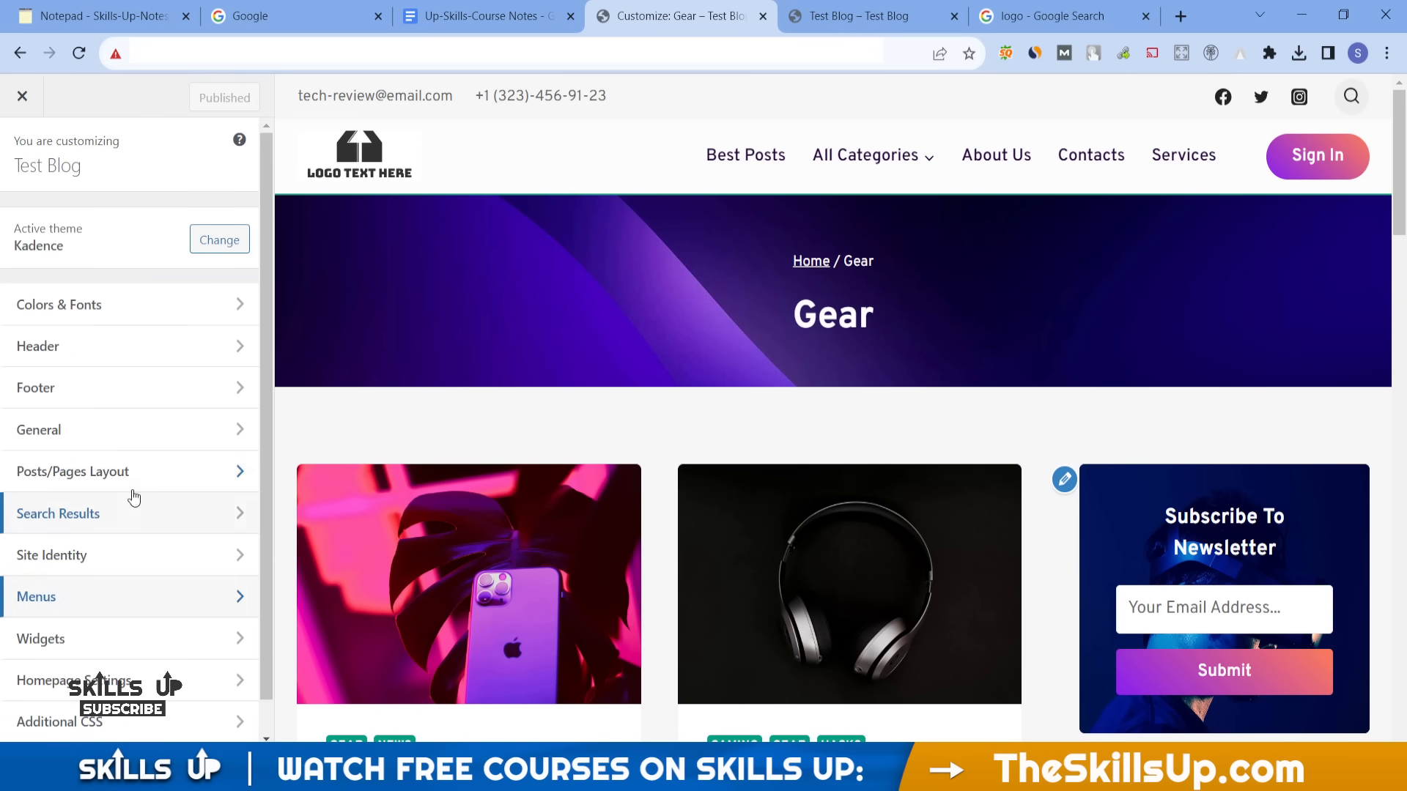
{"action": "left_click", "coordinate": [134, 483]}
{"action": "left_click", "coordinate": [115, 298]}
{"action": "scroll", "coordinate": [225, 450], "scroll_direction": "down", "scroll_amount": 15}
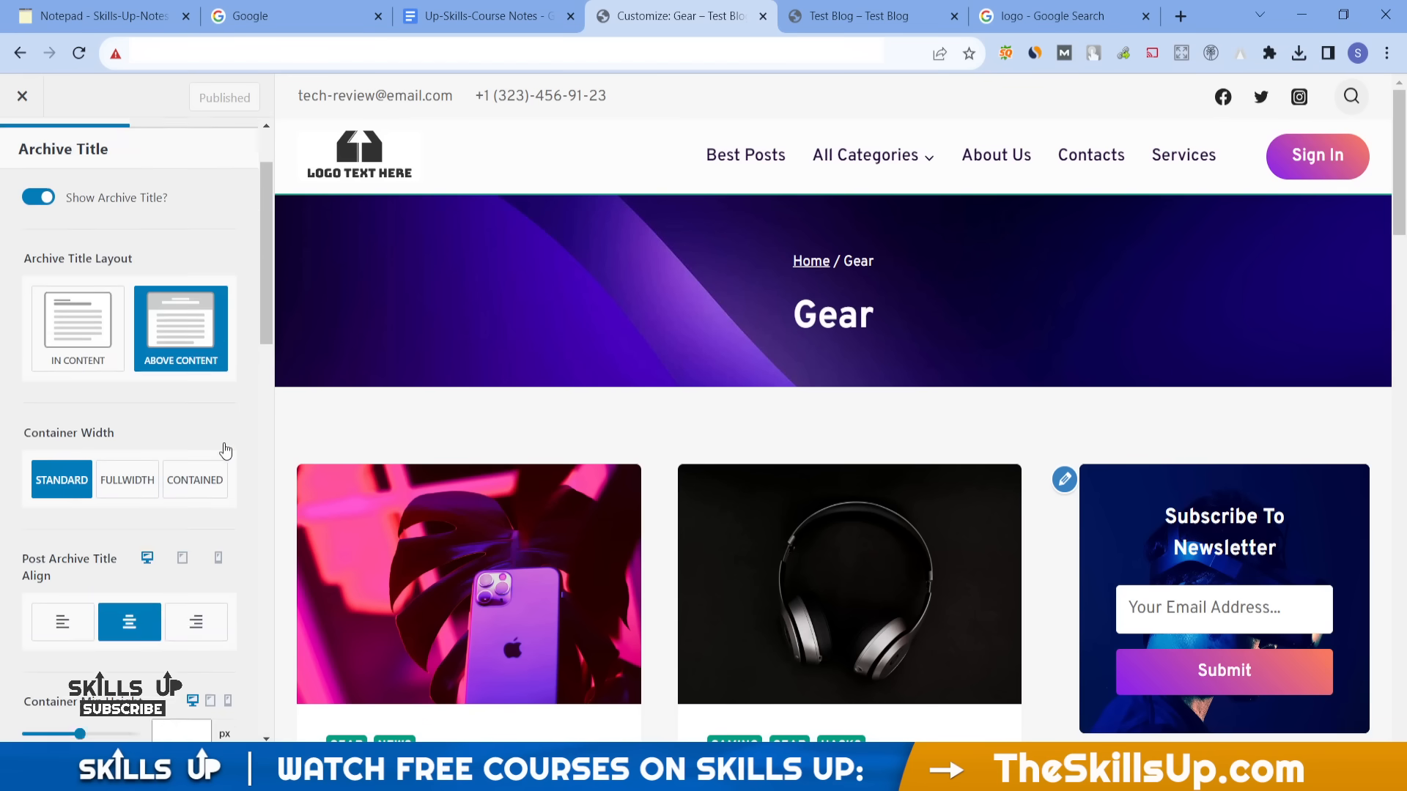
{"action": "scroll", "coordinate": [222, 443], "scroll_direction": "up", "scroll_amount": 15}
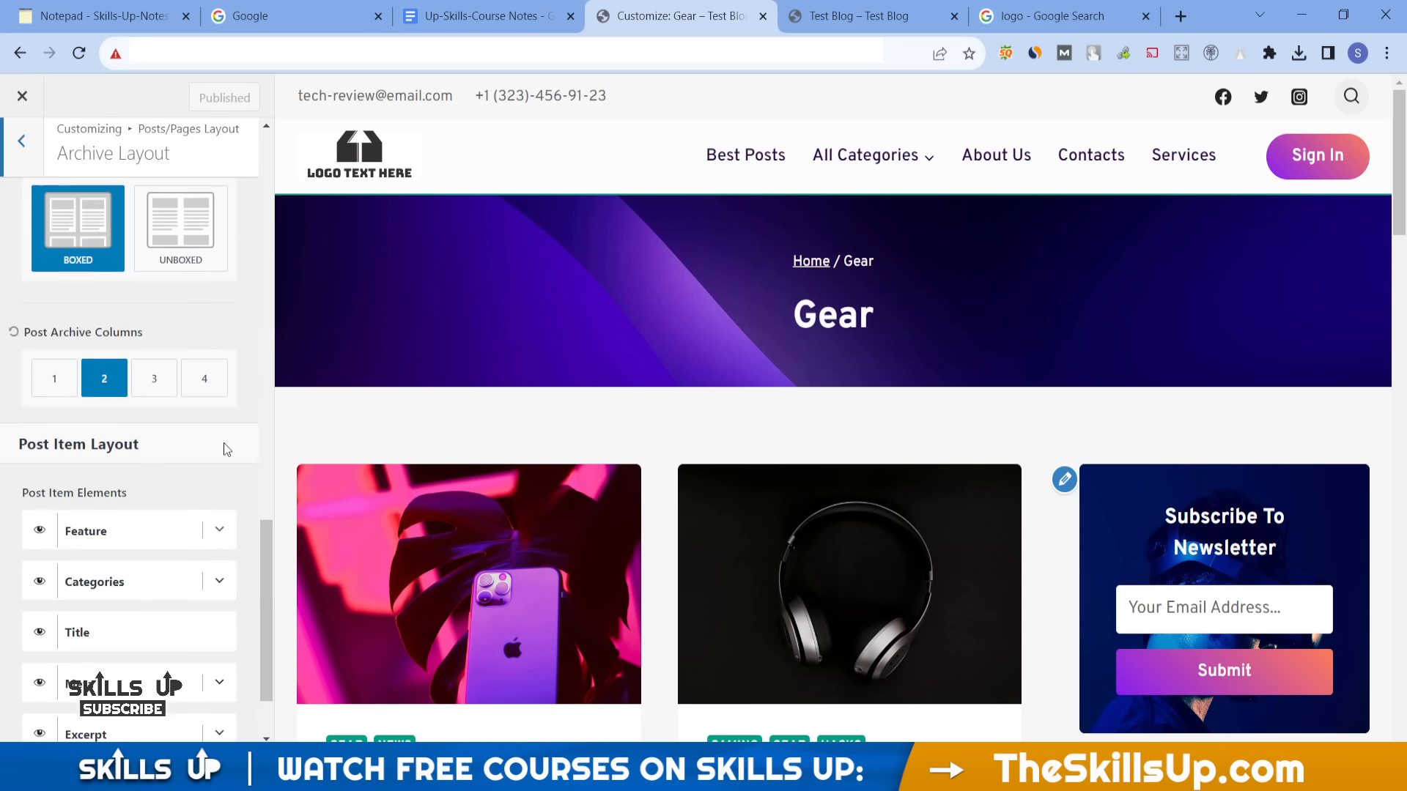
{"action": "left_click", "coordinate": [194, 208]}
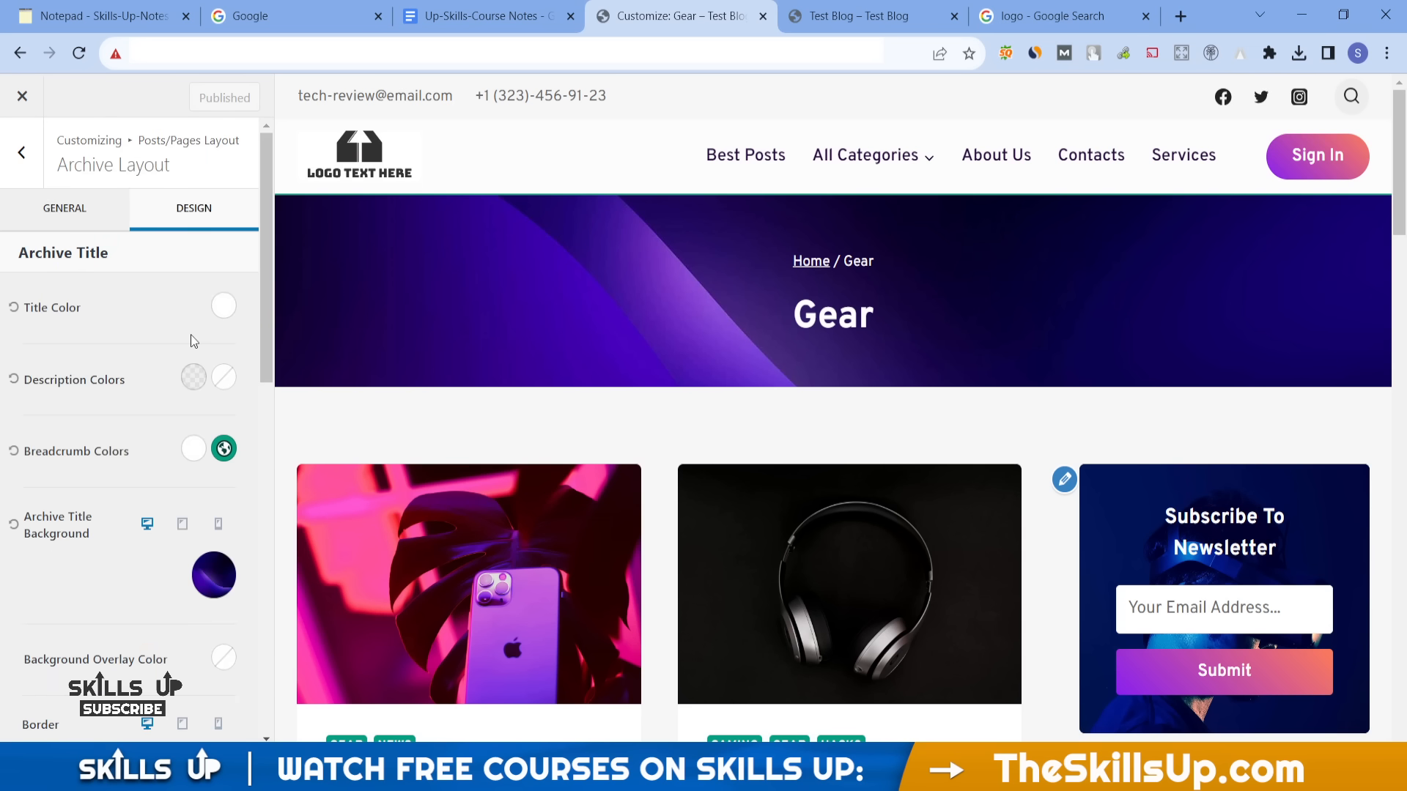
{"action": "left_click", "coordinate": [224, 573]}
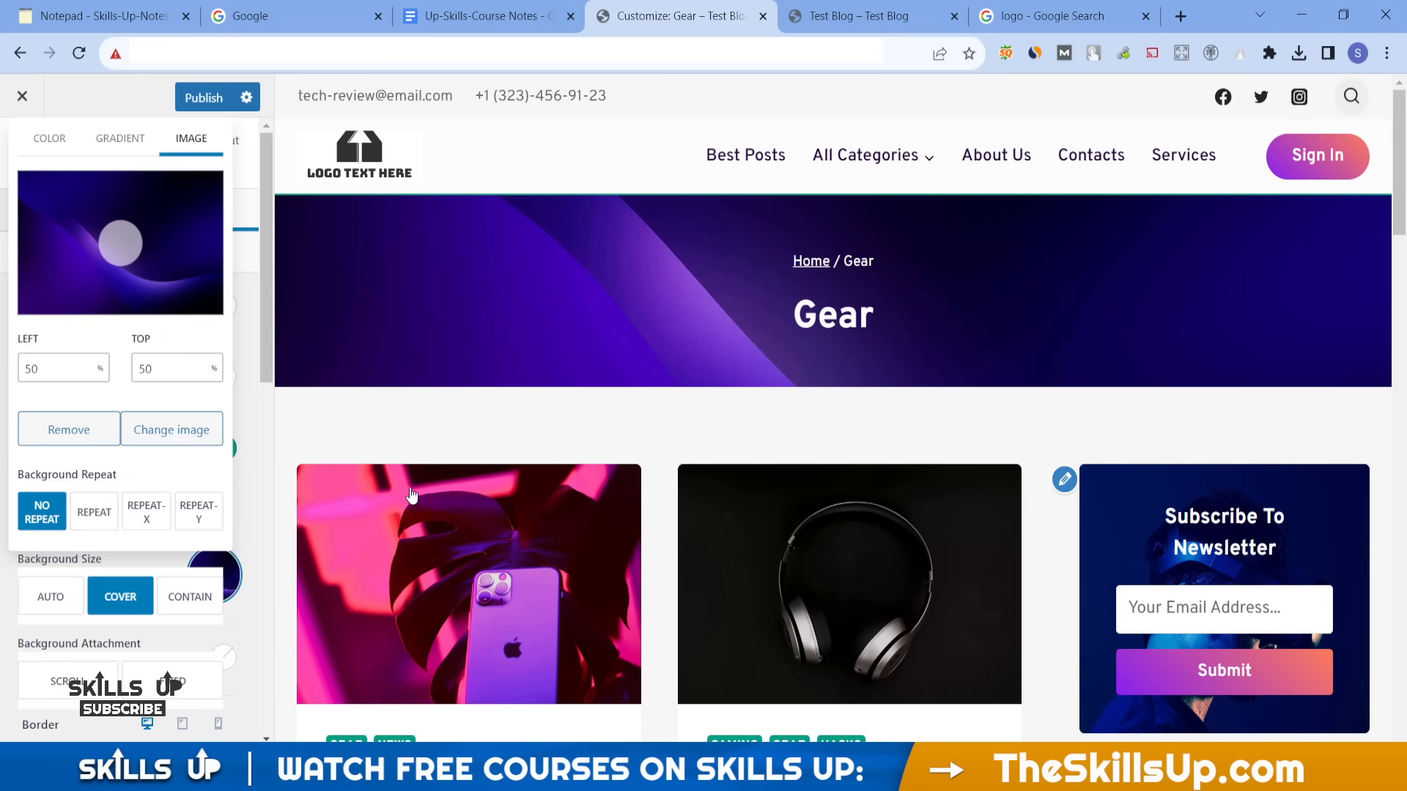
- Set the archive title background image to nordwood-themes-kRNZiGKtz48-unsplash.jpg from the media library
{"action": "left_click", "coordinate": [185, 439]}
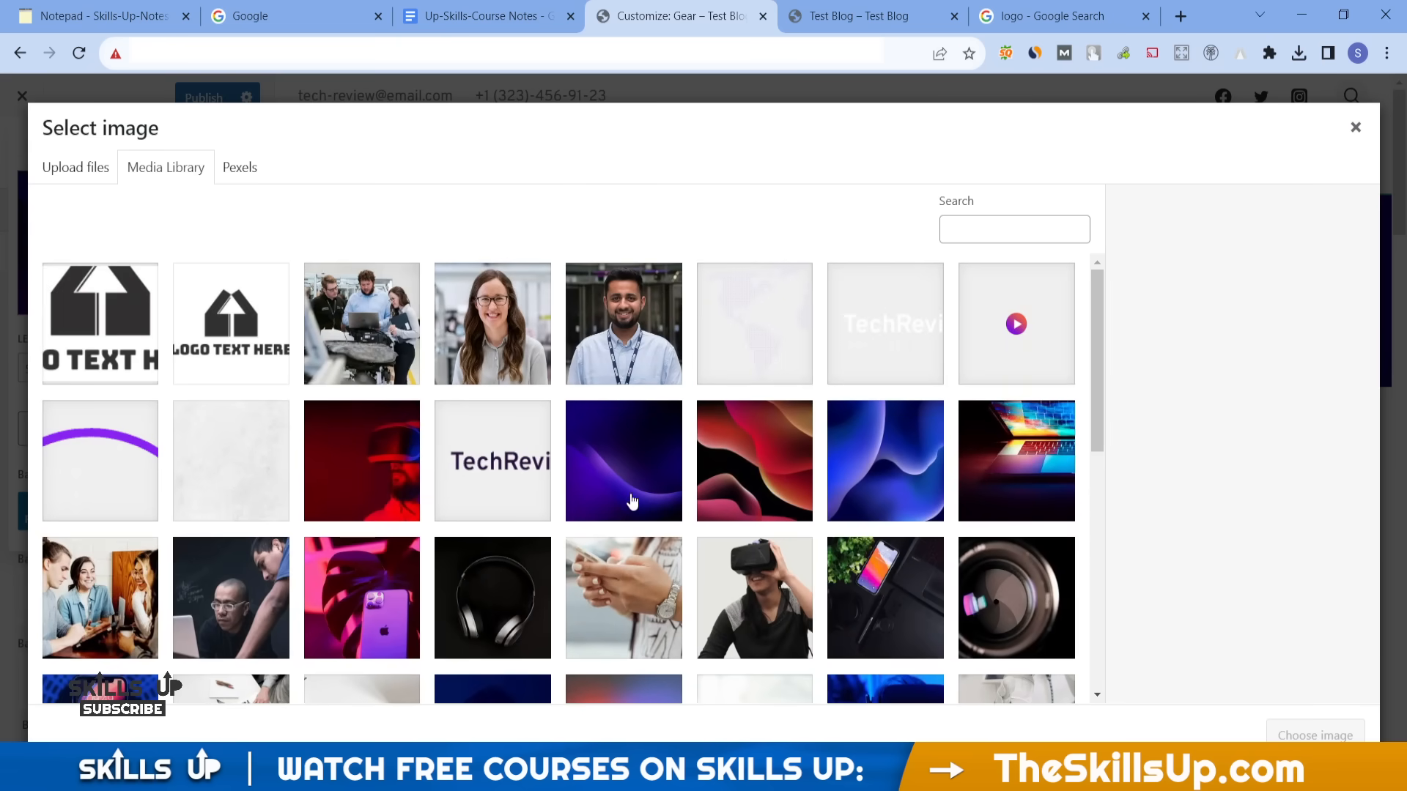
{"action": "scroll", "coordinate": [628, 503], "scroll_direction": "down", "scroll_amount": 1}
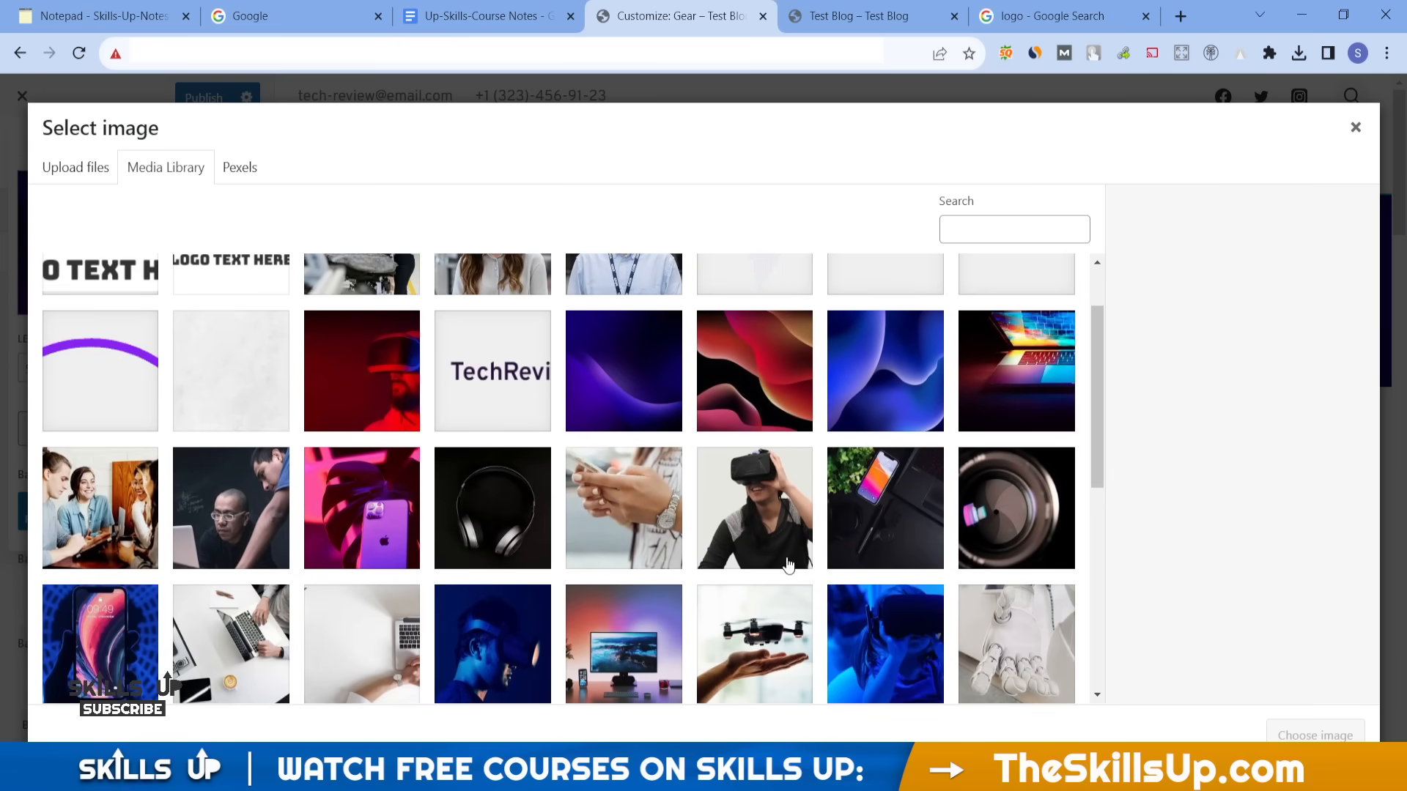
{"action": "scroll", "coordinate": [788, 564], "scroll_direction": "down", "scroll_amount": 3}
{"action": "left_click", "coordinate": [357, 372]}
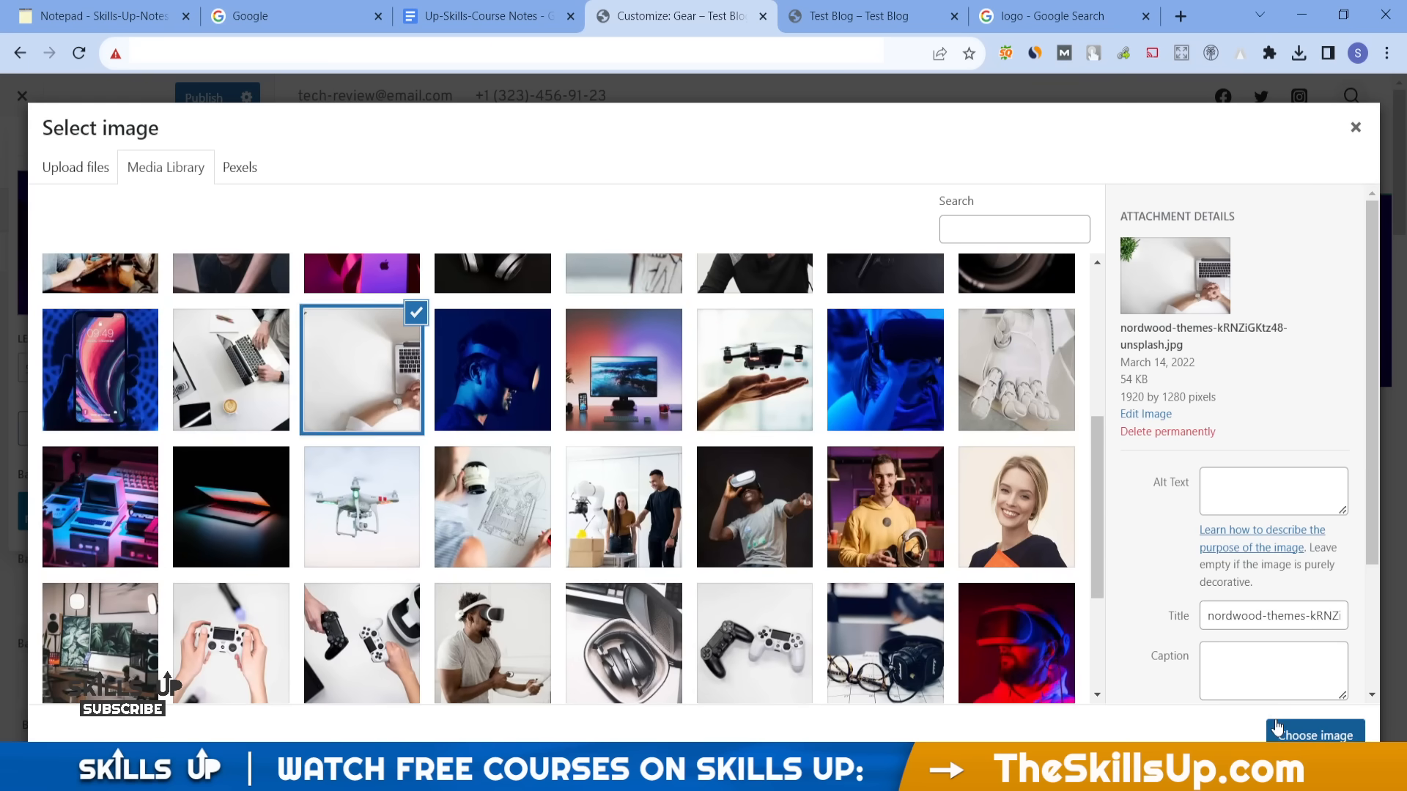
{"action": "left_click", "coordinate": [1312, 734]}
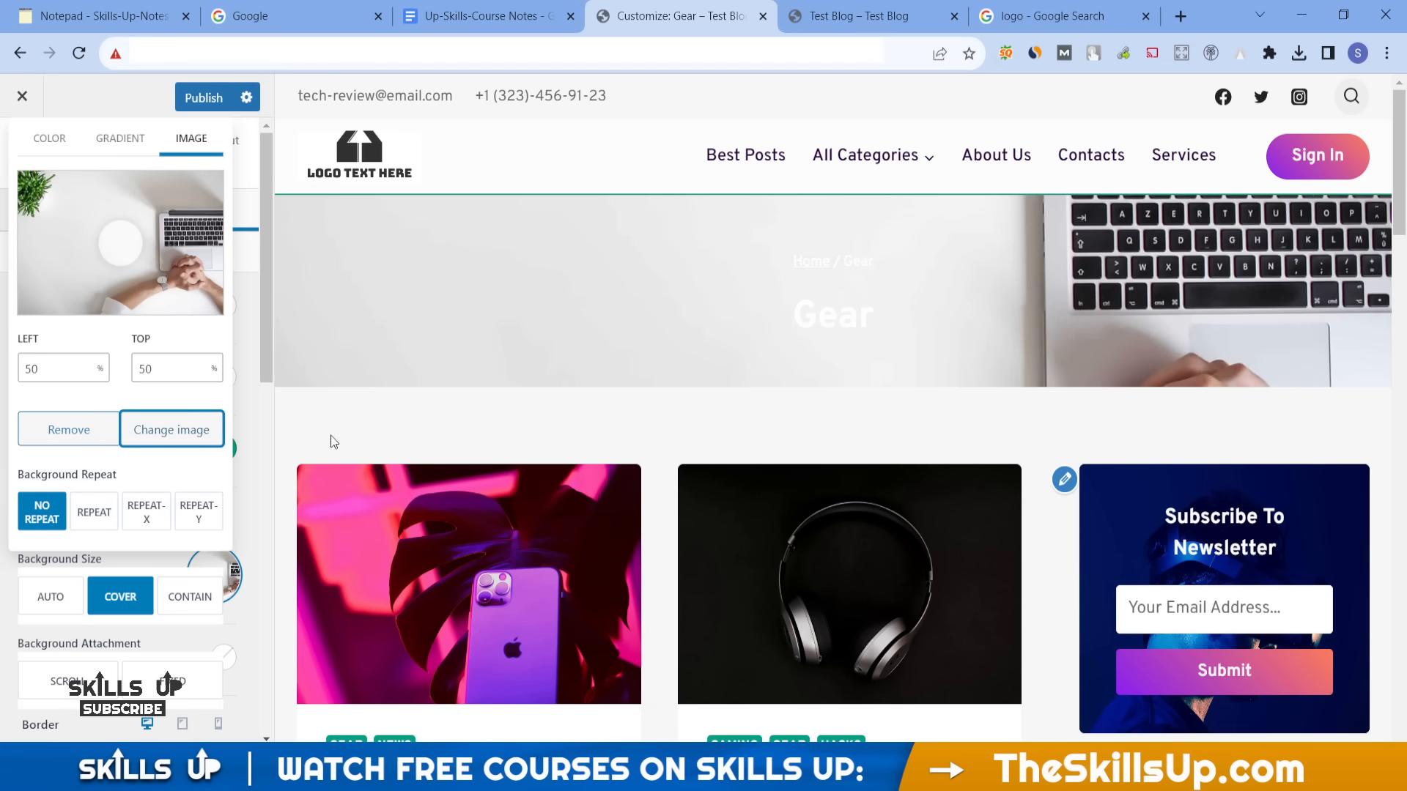
- Change the archive title background to the red VR headset image pexels-alexandr-podvalny-6848112-1.jpg from the media library
{"action": "left_click", "coordinate": [152, 434]}
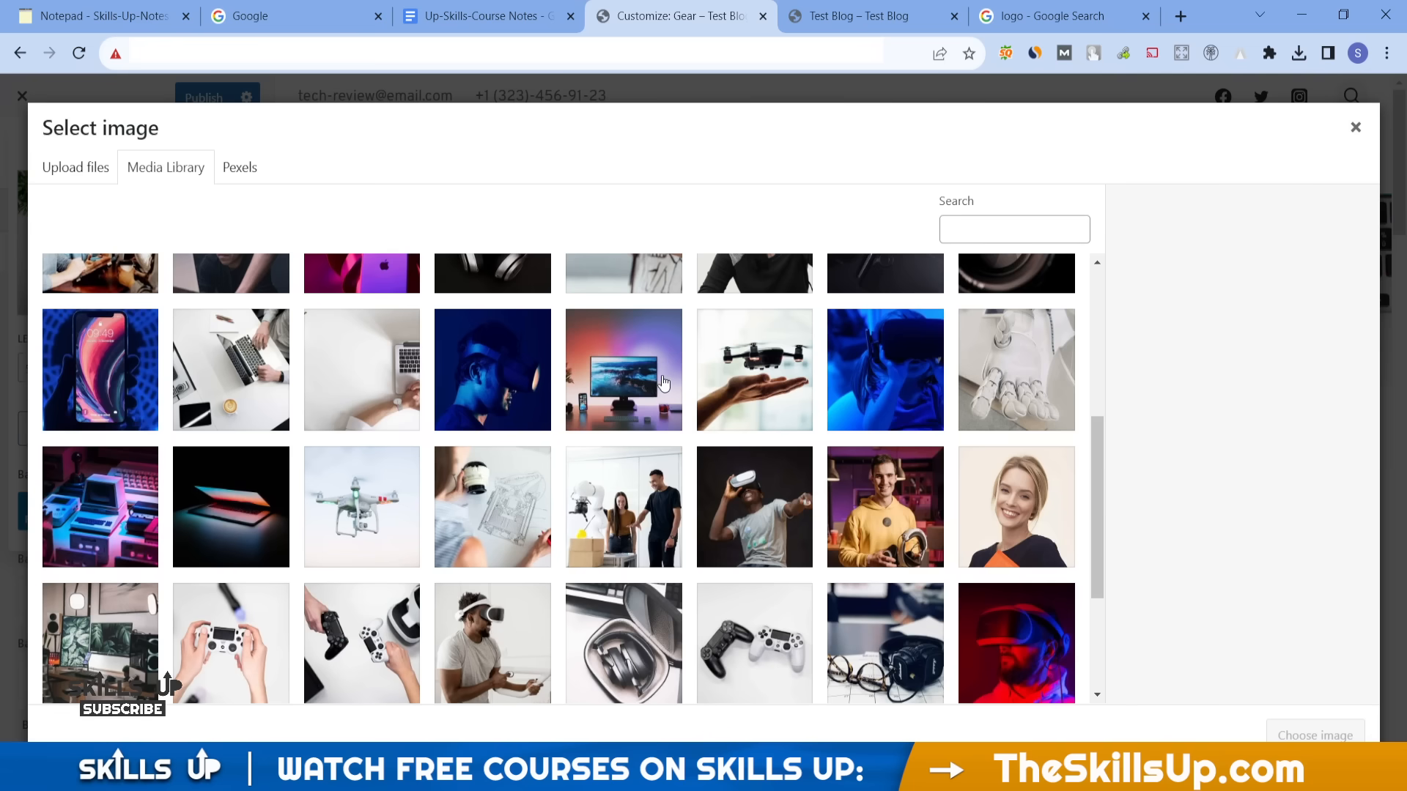
{"action": "scroll", "coordinate": [533, 525], "scroll_direction": "down", "scroll_amount": 3}
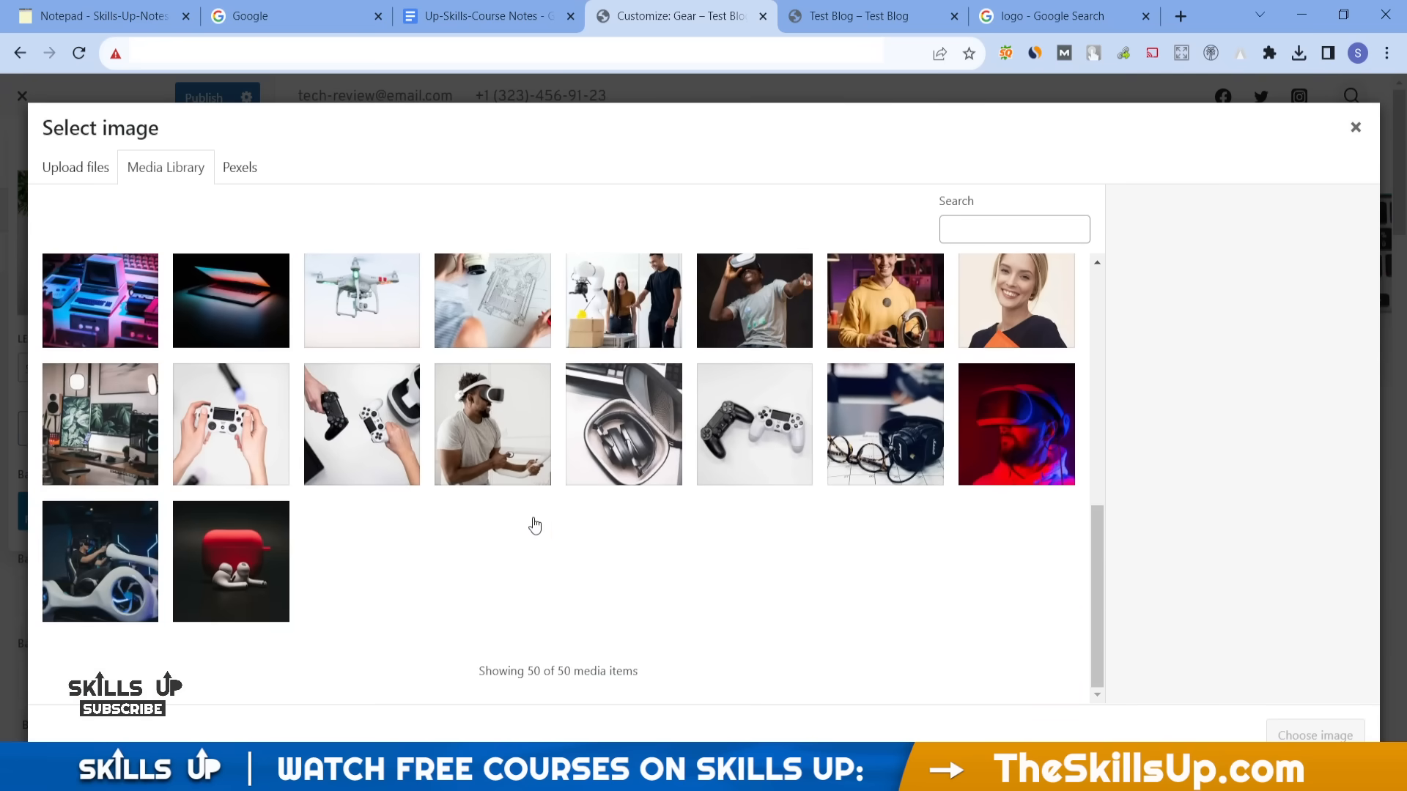
{"action": "scroll", "coordinate": [533, 517], "scroll_direction": "up", "scroll_amount": 10}
{"action": "left_click", "coordinate": [371, 493]}
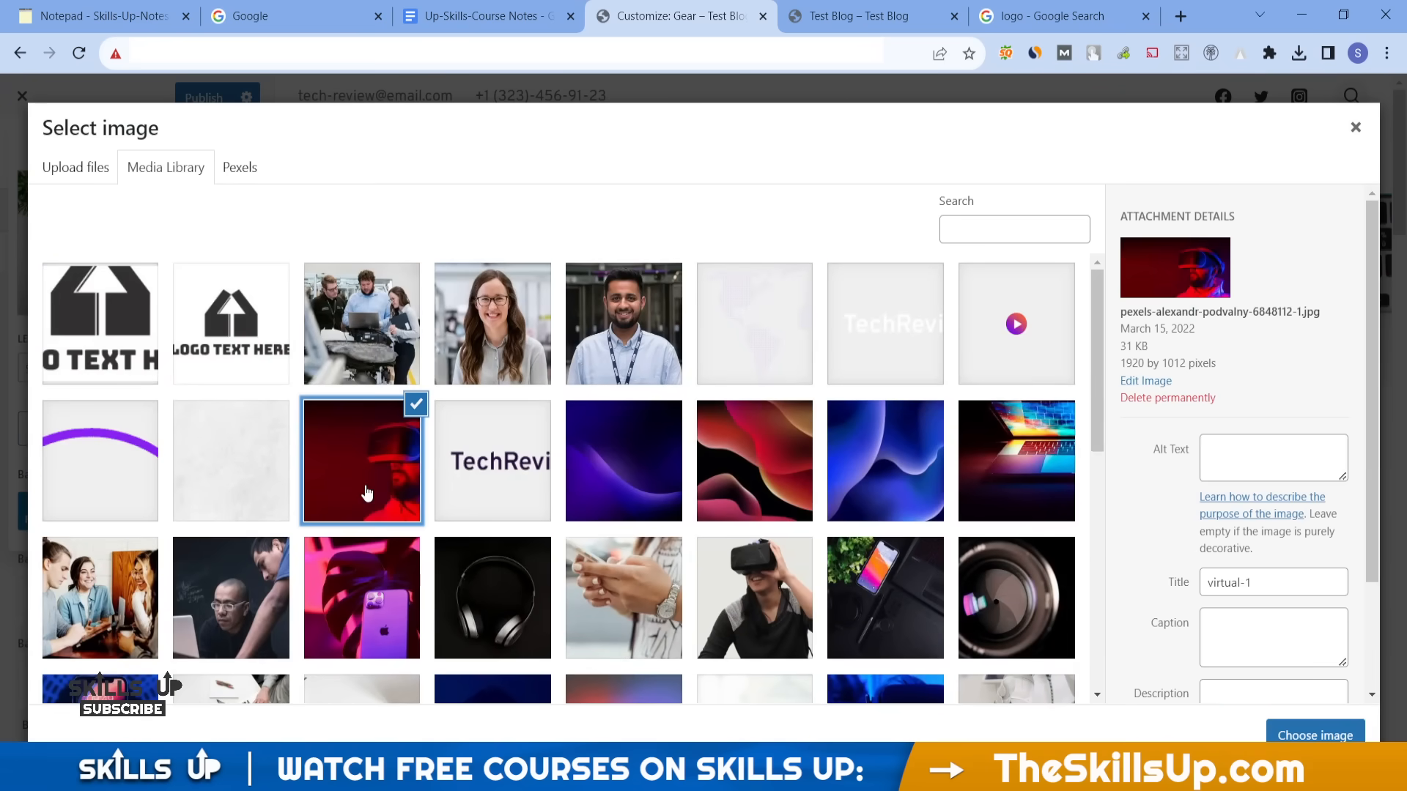
{"action": "left_click", "coordinate": [1287, 734]}
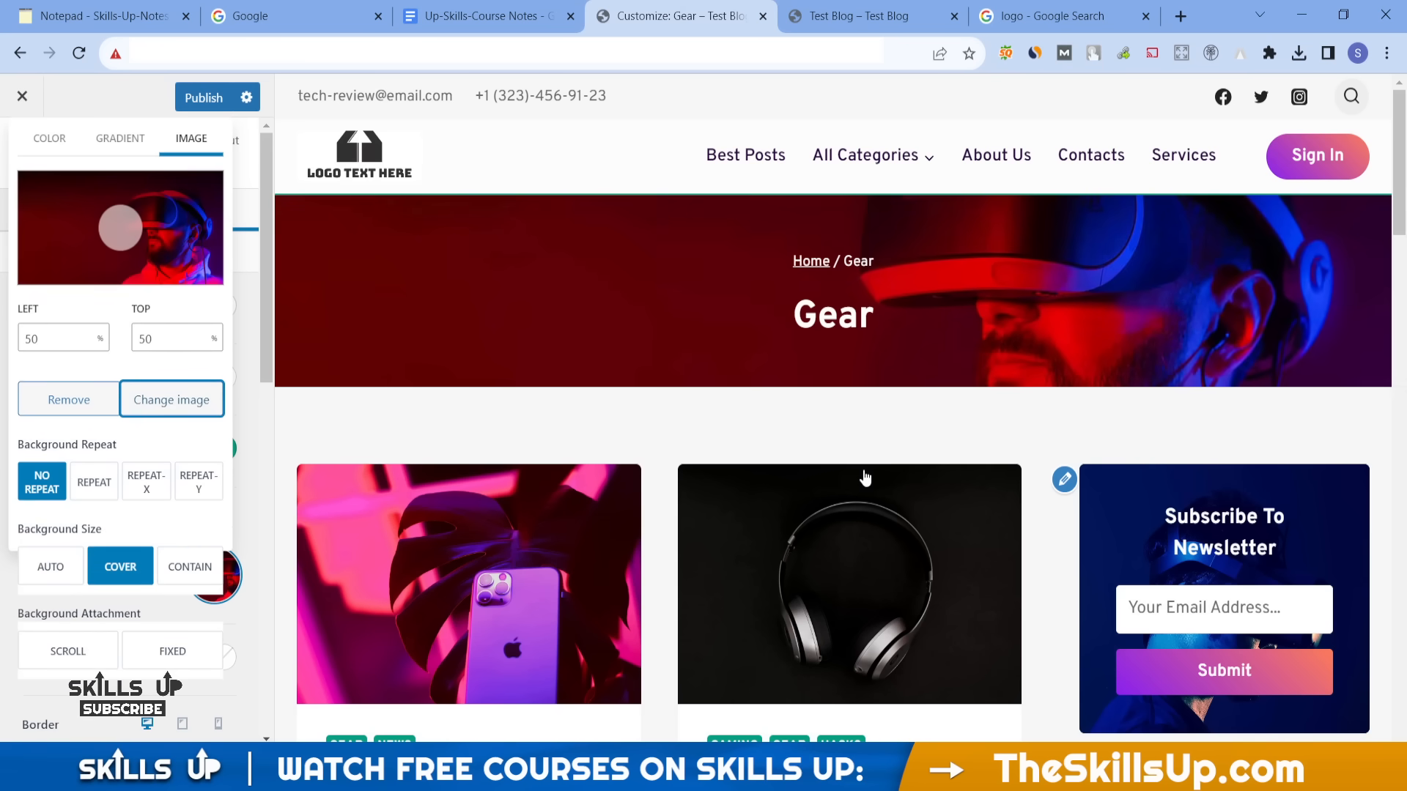
- Open the block settings of the Subscribe To Newsletter row layout in the Sidebar 1 widgets
{"action": "scroll", "coordinate": [865, 476], "scroll_direction": "down", "scroll_amount": 3}
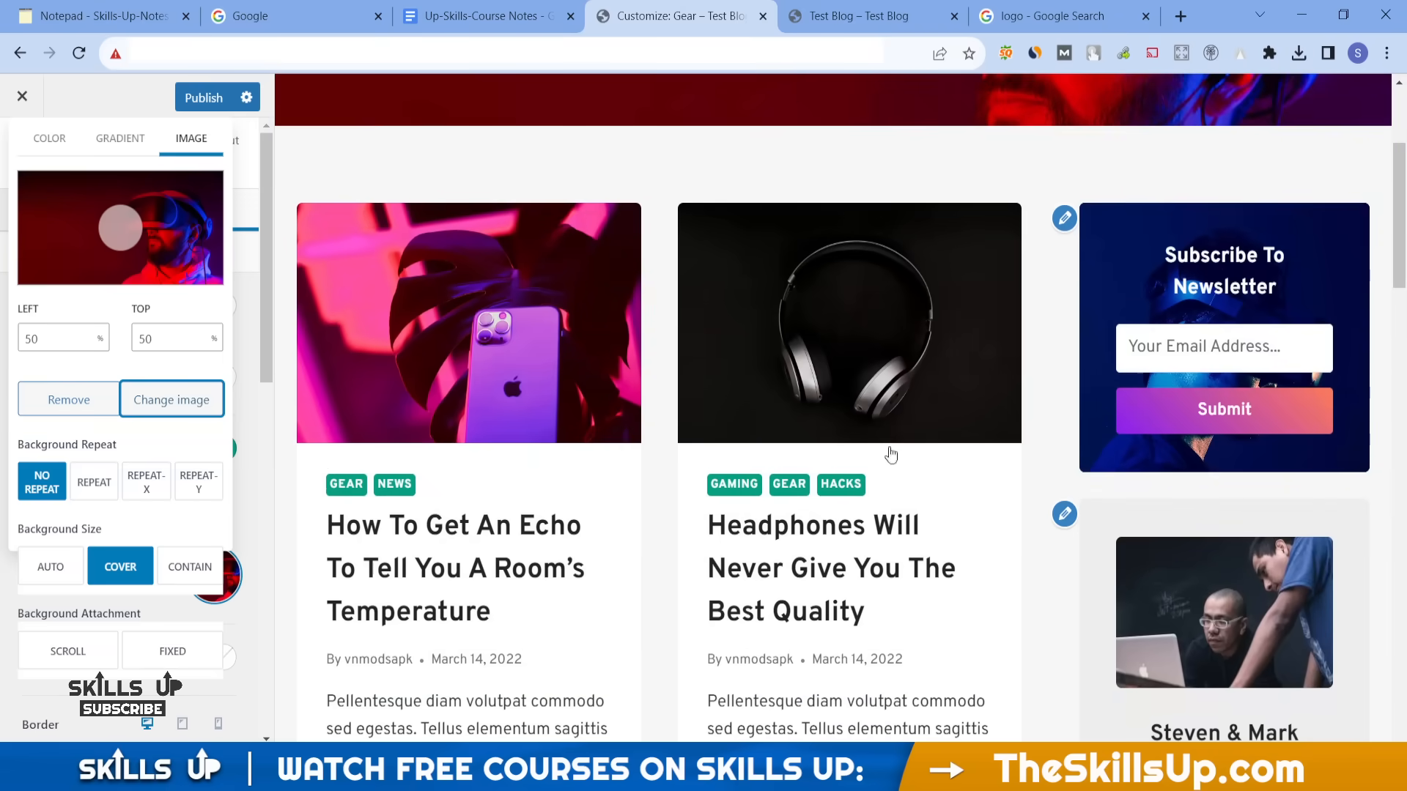
{"action": "left_click", "coordinate": [1065, 218]}
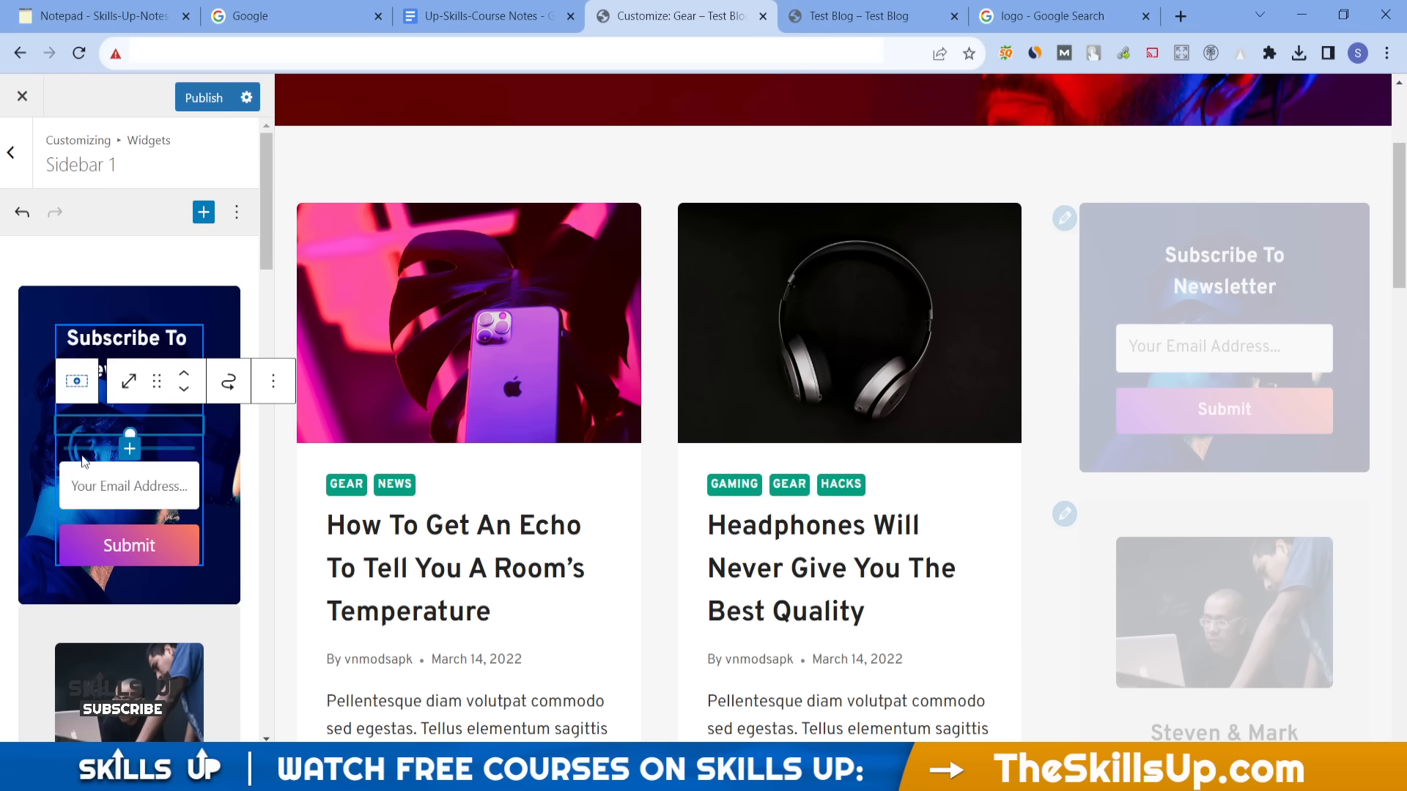
{"action": "left_click", "coordinate": [33, 419]}
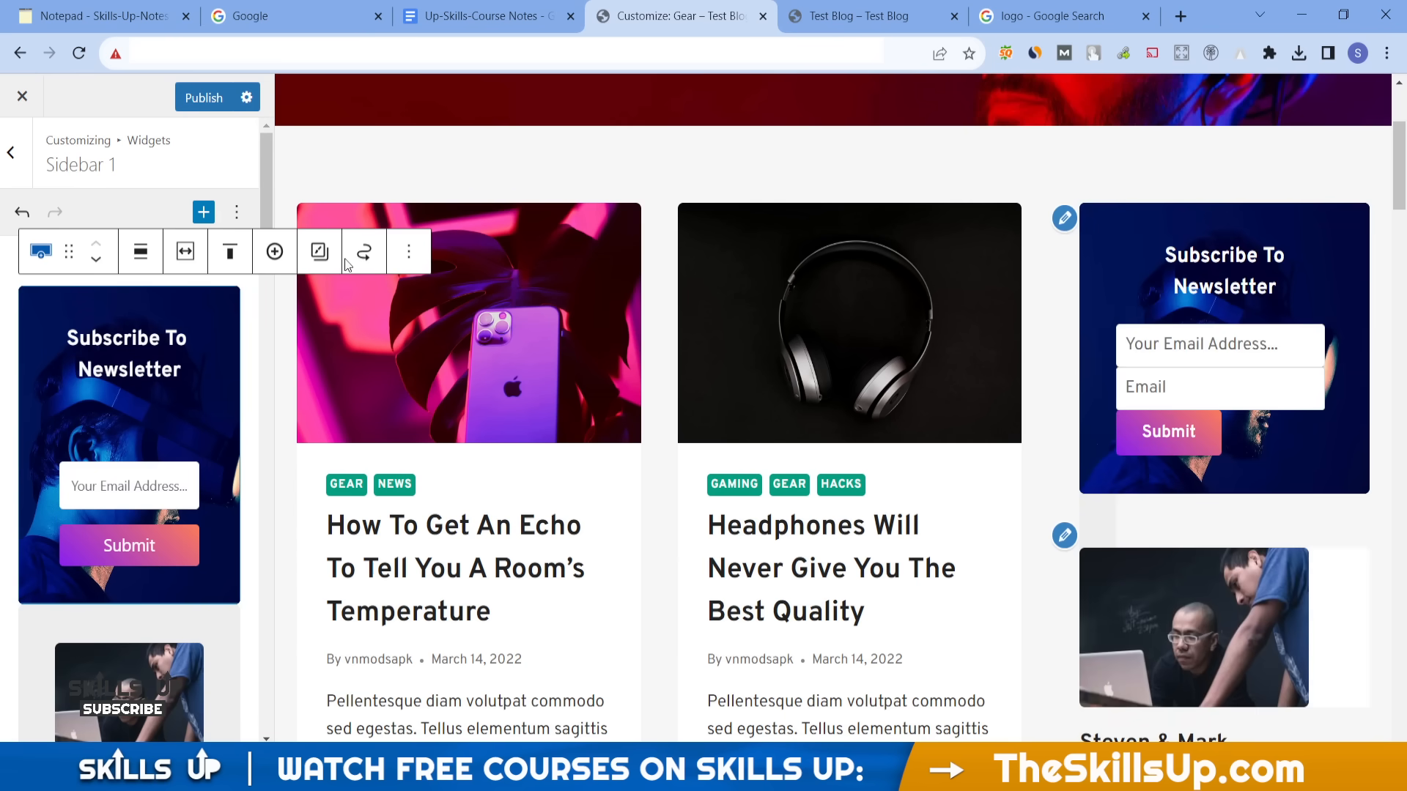
{"action": "left_click", "coordinate": [409, 251]}
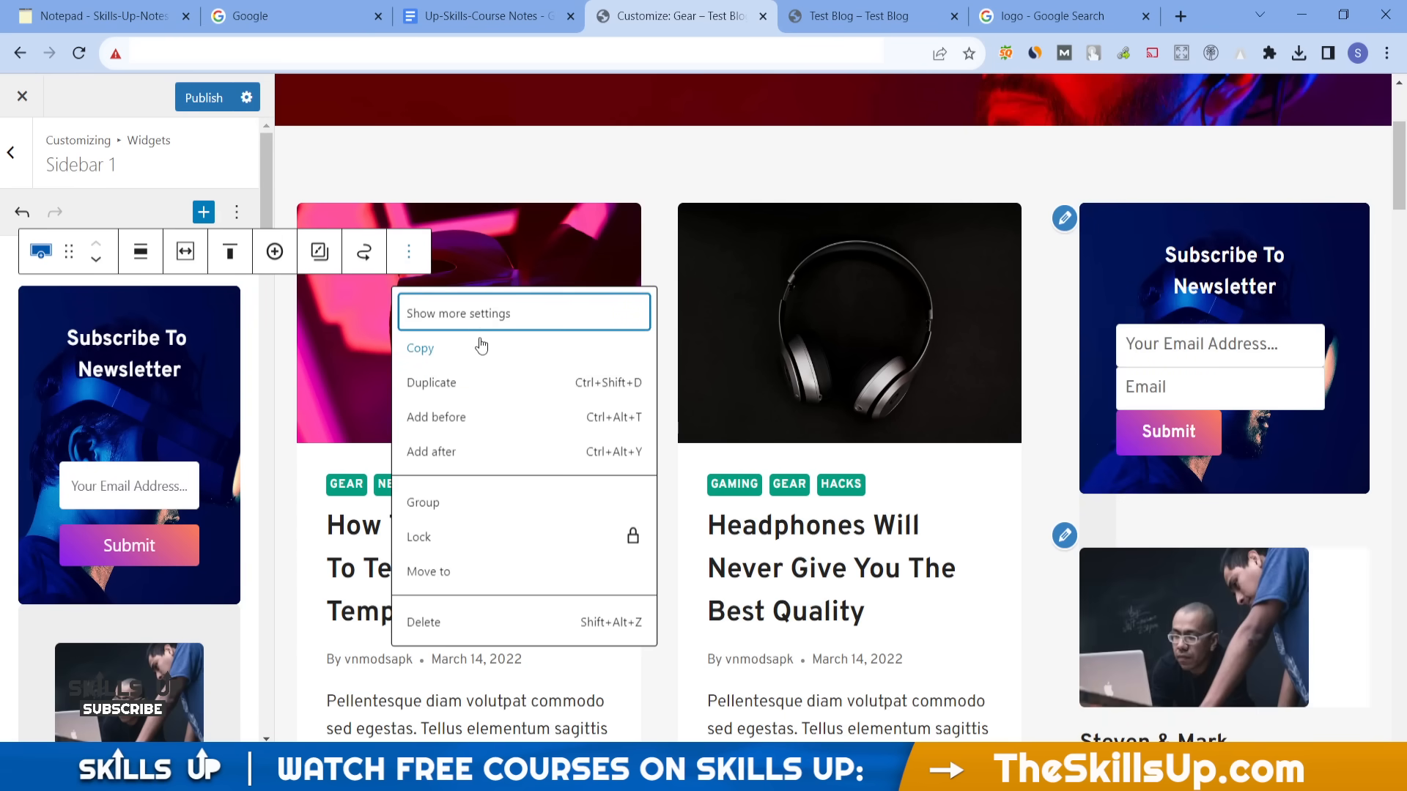
{"action": "left_click", "coordinate": [480, 313]}
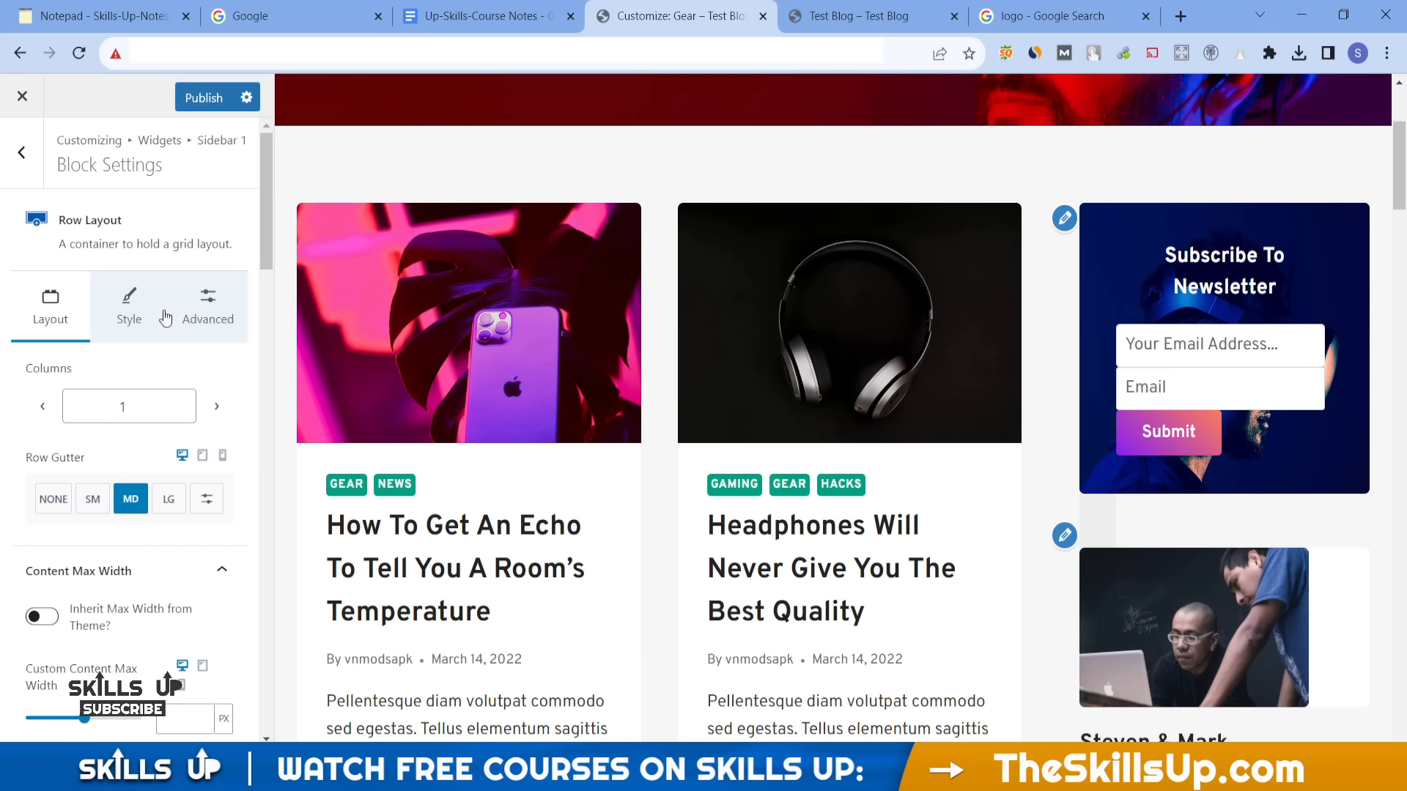
- Examine the newsletter row's advanced settings, including padding, structure, visibility, block defaults and conditional display
{"action": "left_click", "coordinate": [228, 311]}
{"action": "scroll", "coordinate": [168, 537], "scroll_direction": "down", "scroll_amount": 2}
{"action": "scroll", "coordinate": [169, 537], "scroll_direction": "up", "scroll_amount": 1}
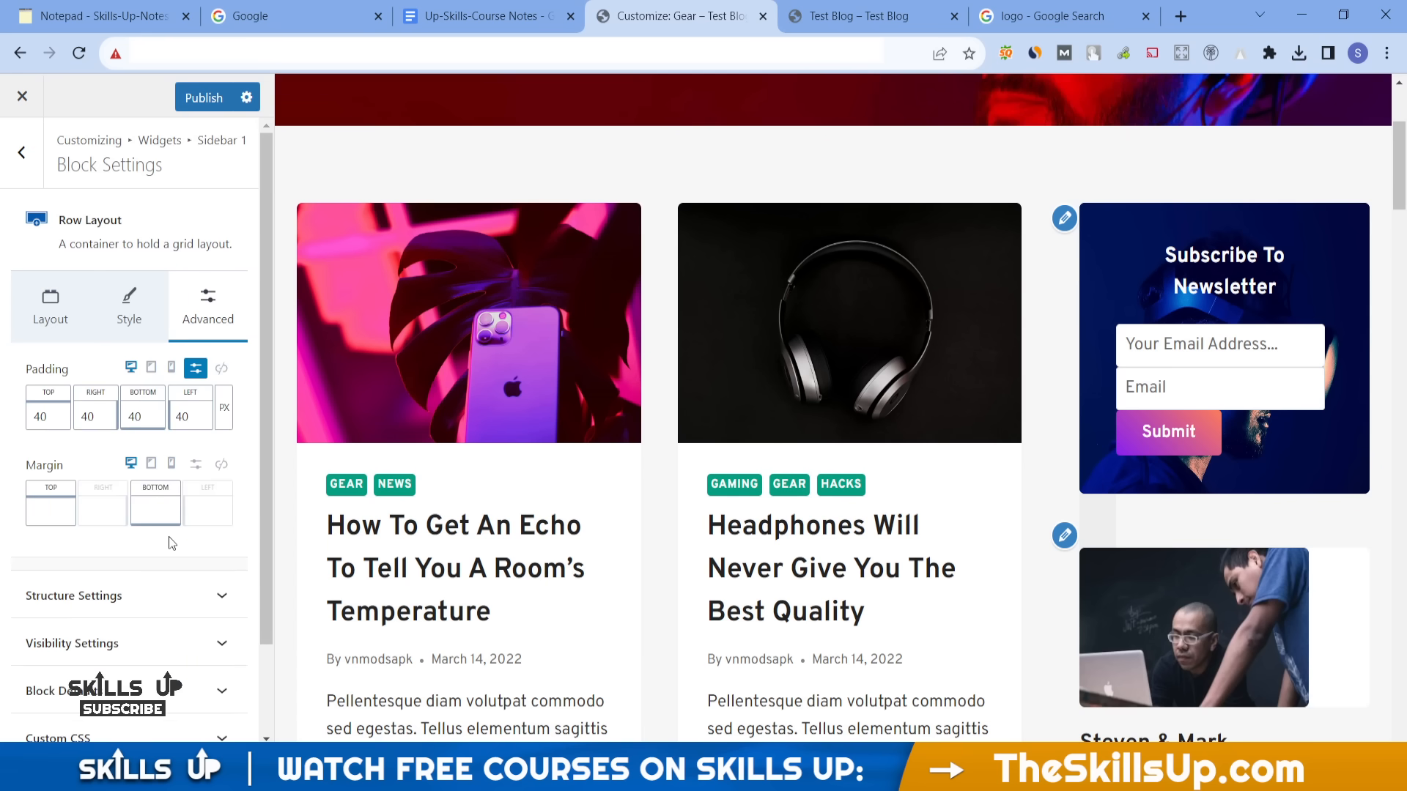
{"action": "scroll", "coordinate": [169, 537], "scroll_direction": "down", "scroll_amount": 2}
{"action": "left_click", "coordinate": [163, 675]}
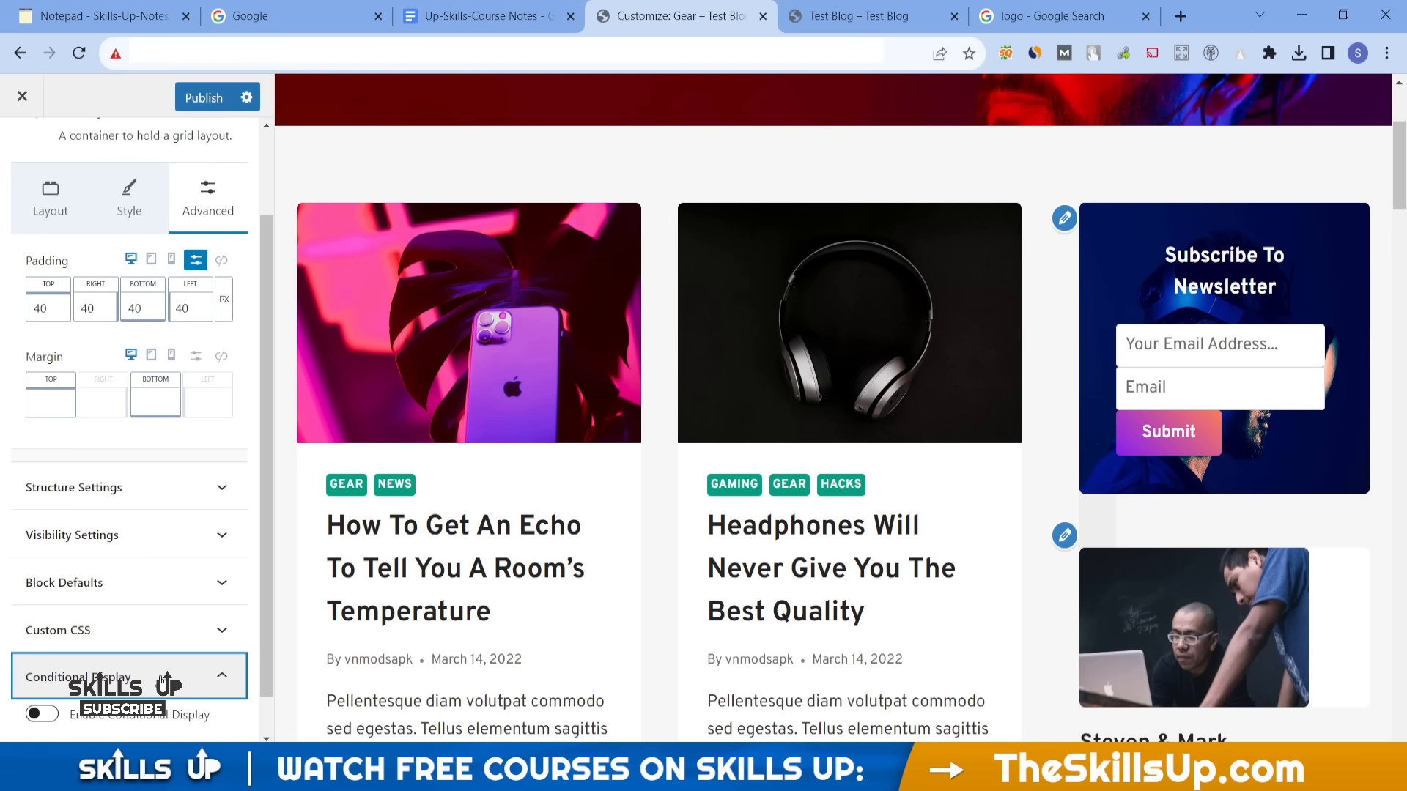
{"action": "left_click", "coordinate": [163, 677]}
{"action": "left_click", "coordinate": [169, 725]}
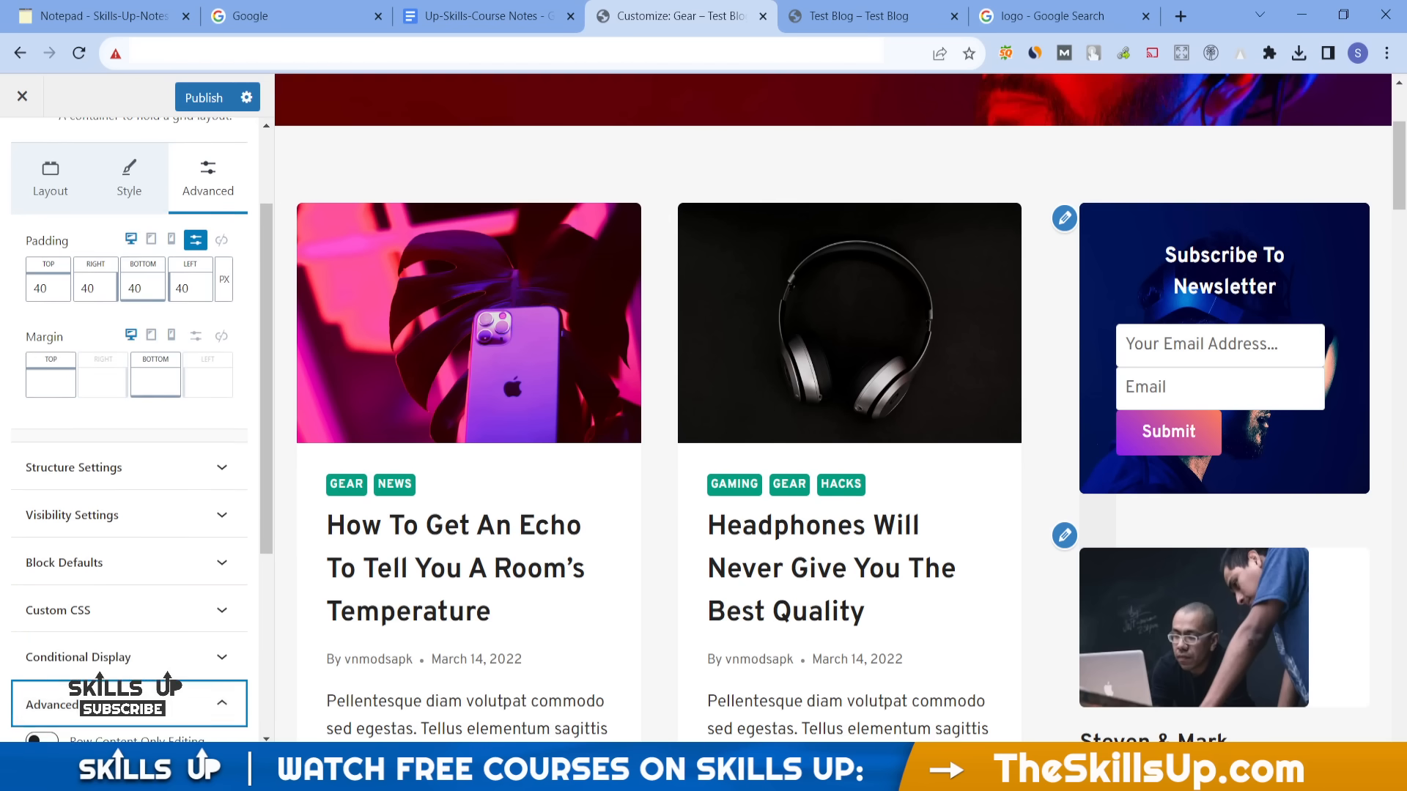
{"action": "scroll", "coordinate": [191, 542], "scroll_direction": "up", "scroll_amount": 5}
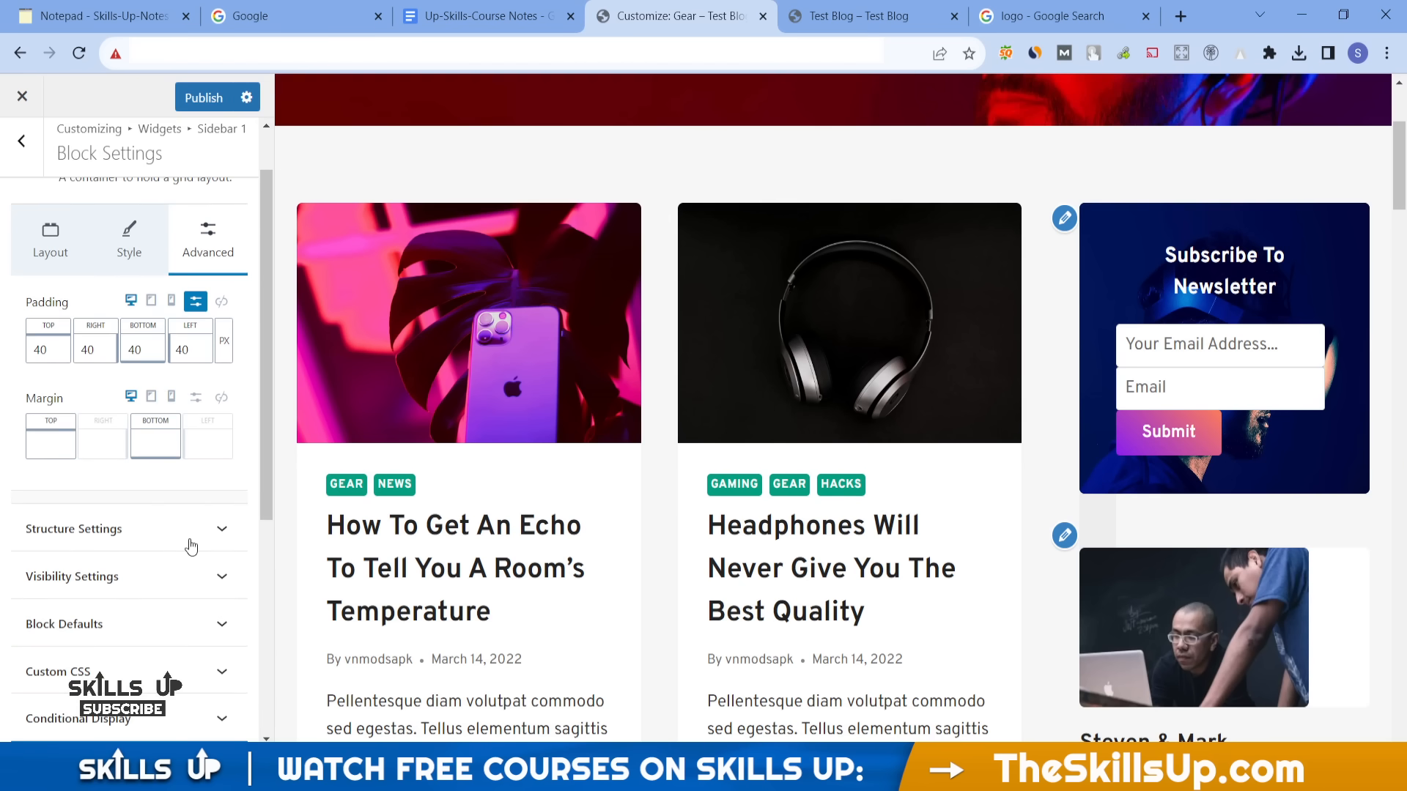
{"action": "left_click", "coordinate": [190, 546]}
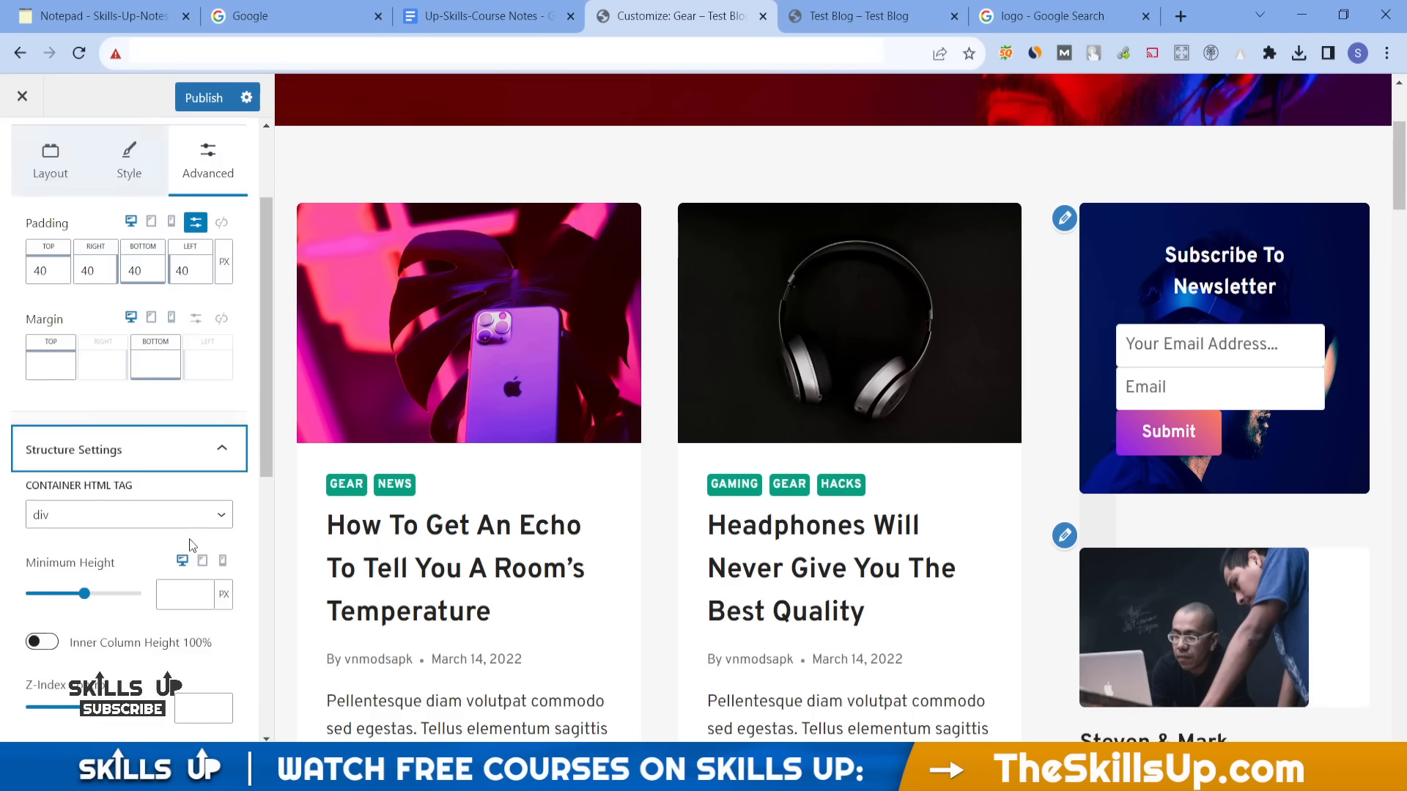
{"action": "scroll", "coordinate": [189, 538], "scroll_direction": "down", "scroll_amount": 6}
{"action": "scroll", "coordinate": [189, 539], "scroll_direction": "up", "scroll_amount": 1}
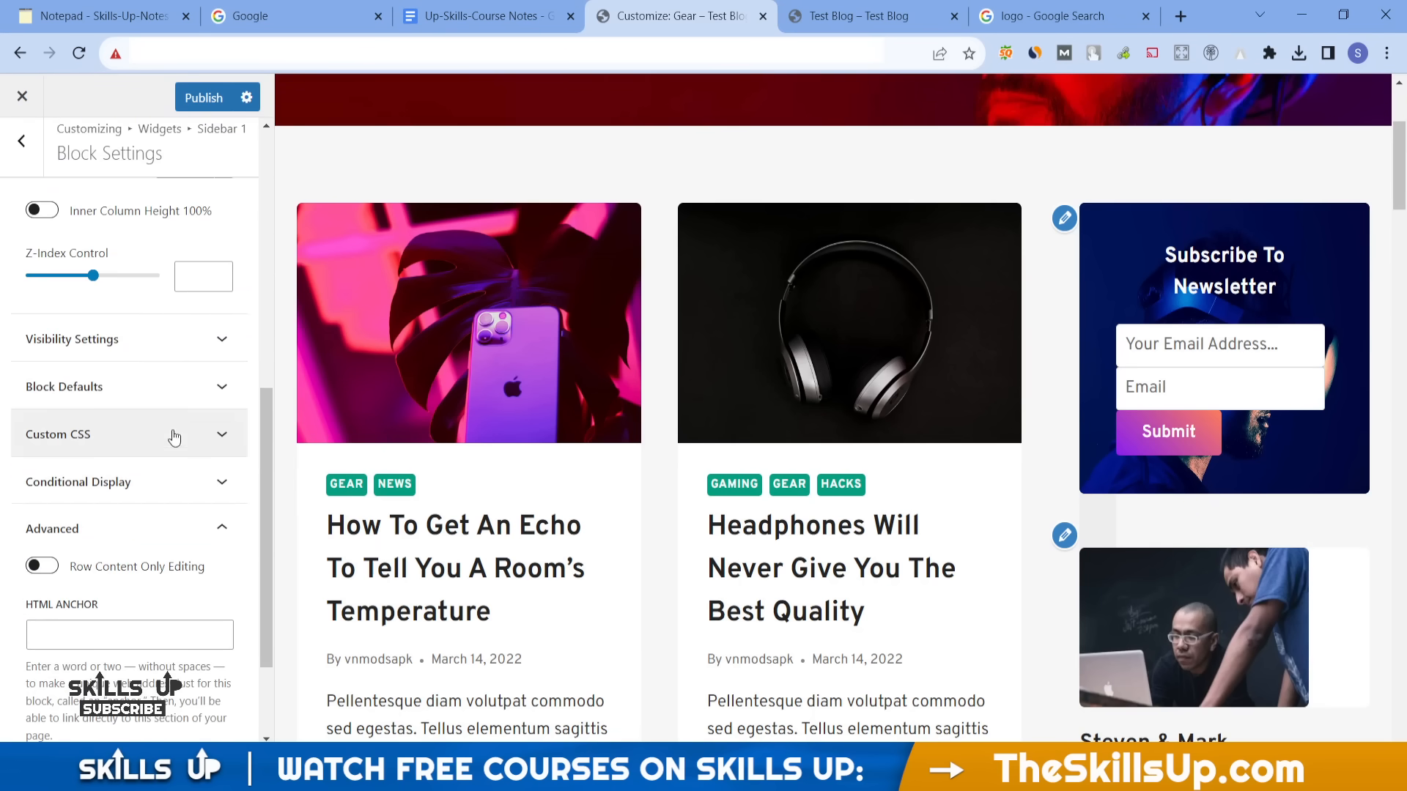
{"action": "left_click", "coordinate": [128, 396]}
{"action": "left_click", "coordinate": [183, 338]}
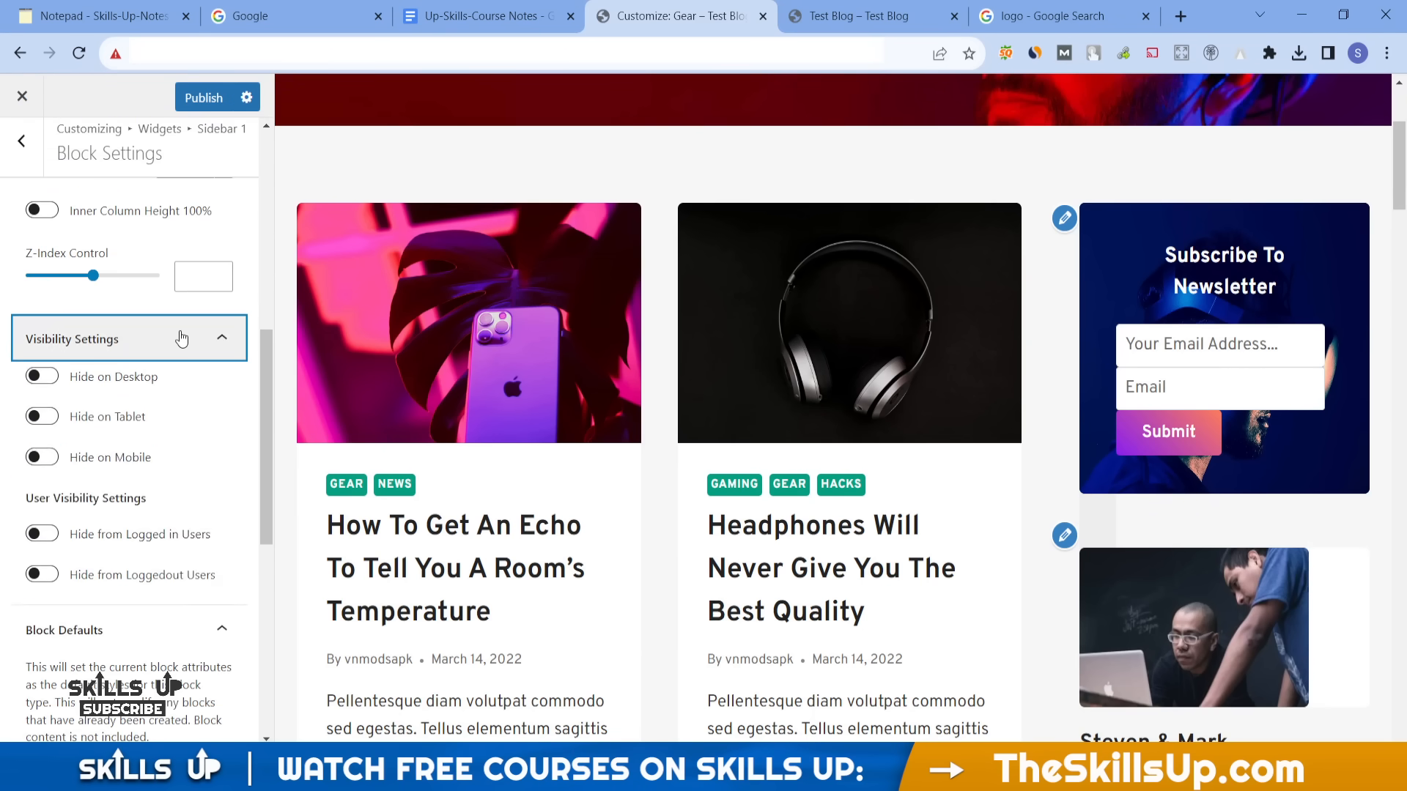
{"action": "scroll", "coordinate": [179, 334], "scroll_direction": "up", "scroll_amount": 5}
- Set the newsletter row's background image to team-3.jpg from the media library, and return to the Sidebar 1 widgets
{"action": "left_click", "coordinate": [121, 295]}
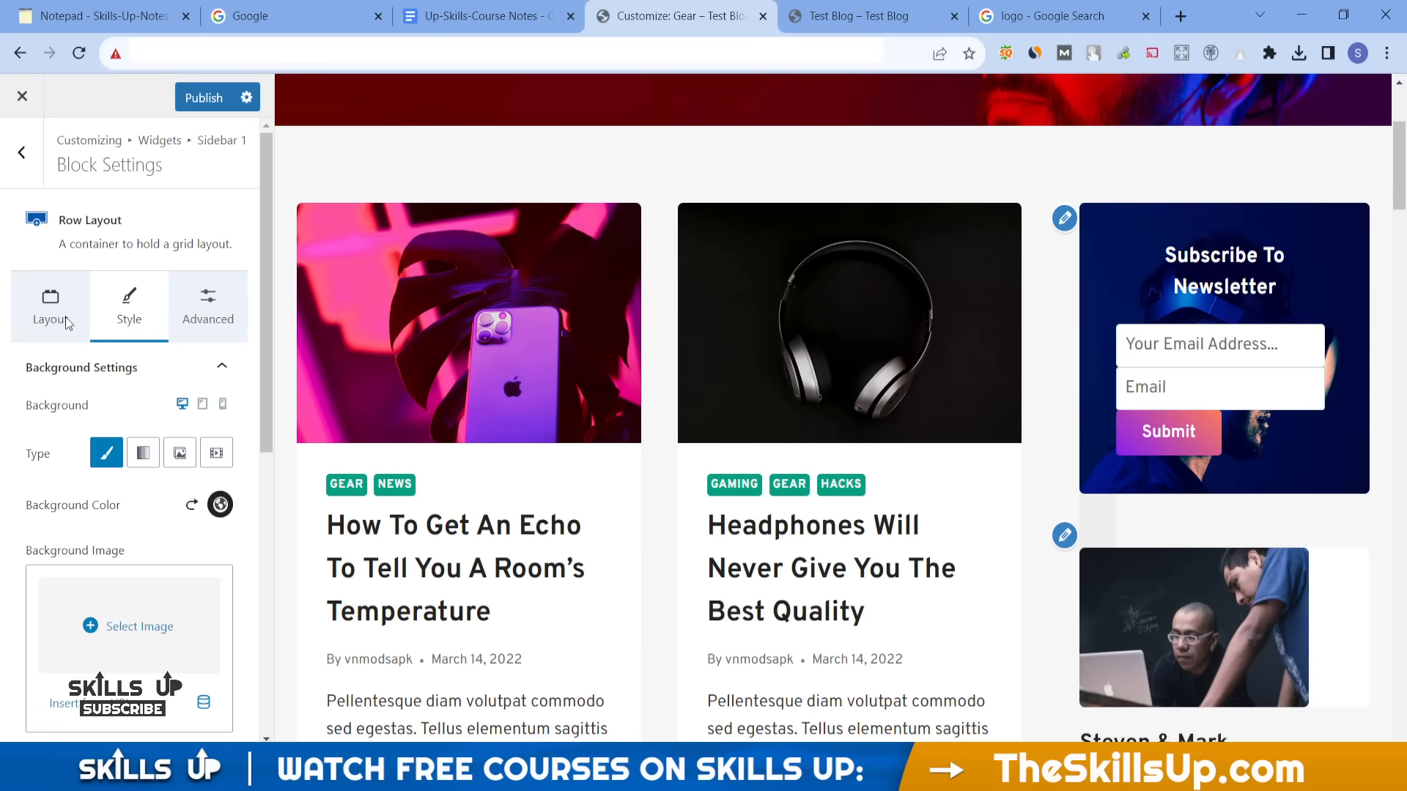
{"action": "scroll", "coordinate": [110, 614], "scroll_direction": "down", "scroll_amount": 2}
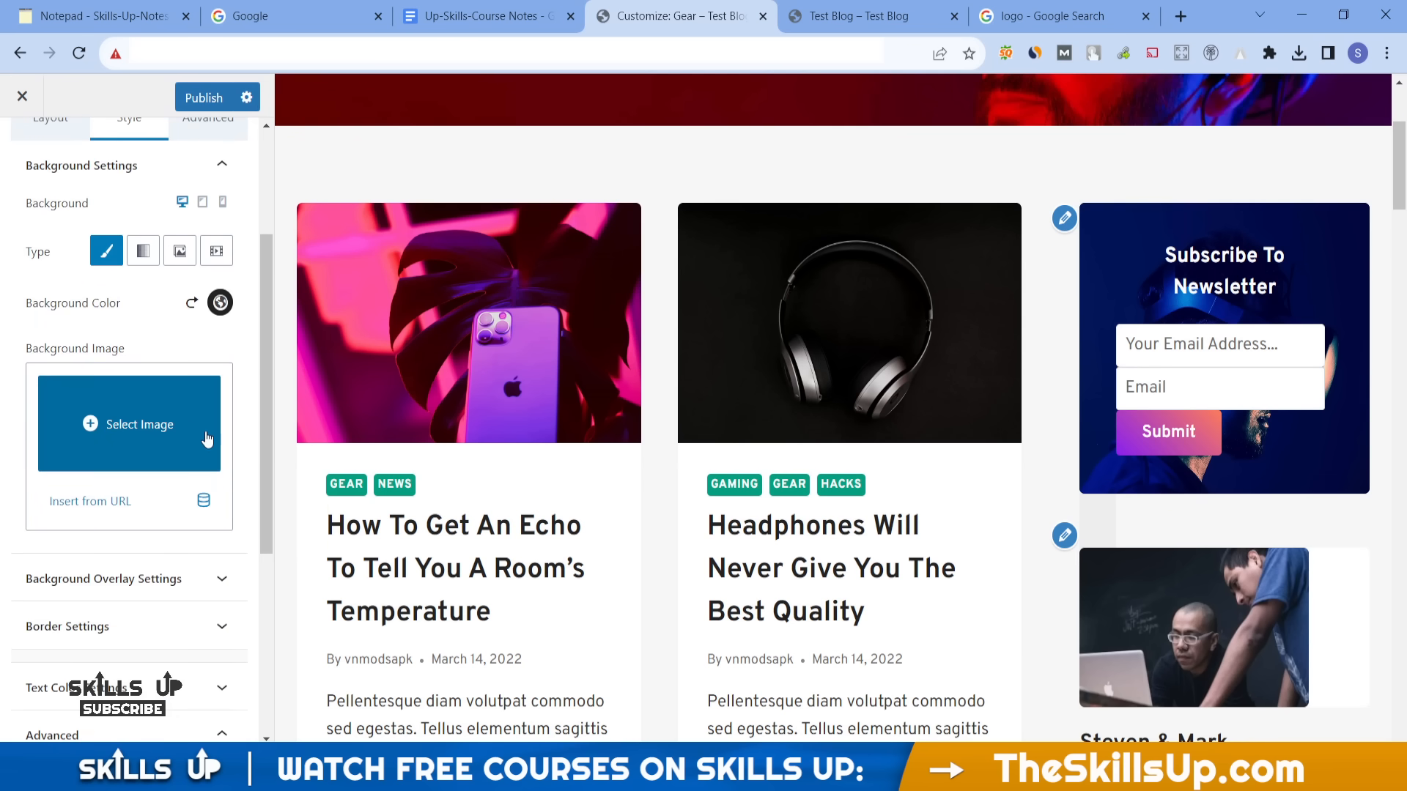
{"action": "left_click", "coordinate": [182, 429]}
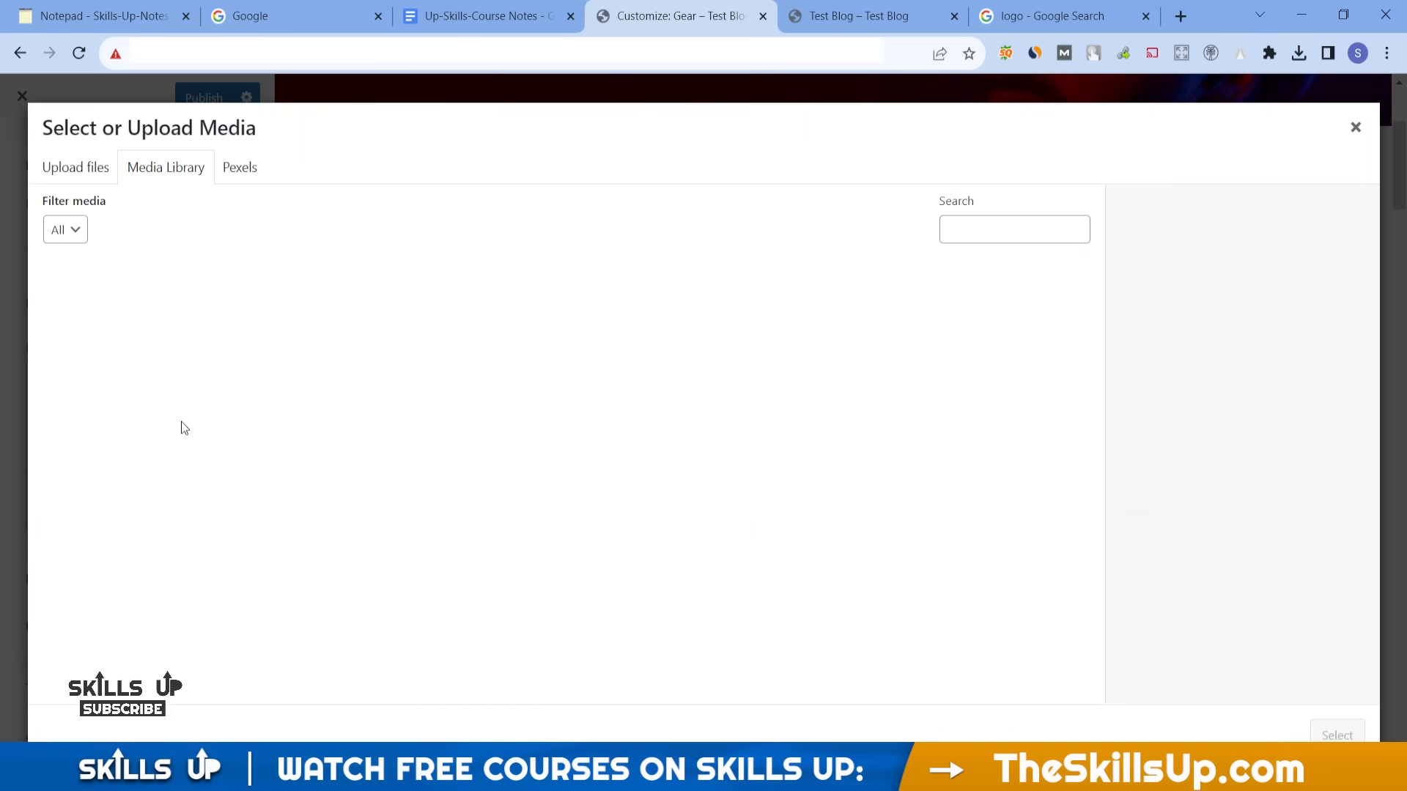
{"action": "left_click", "coordinate": [615, 342]}
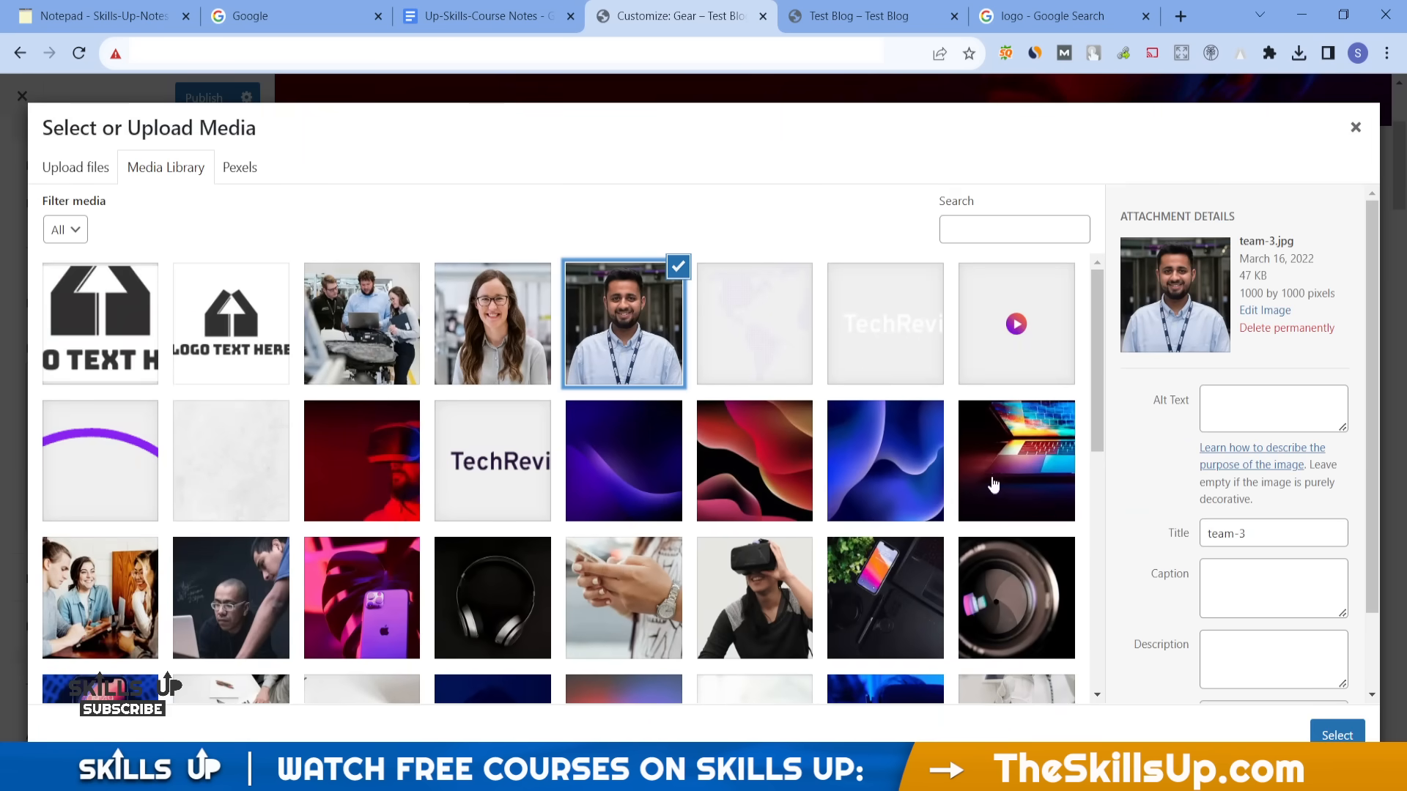
{"action": "left_click", "coordinate": [1336, 735]}
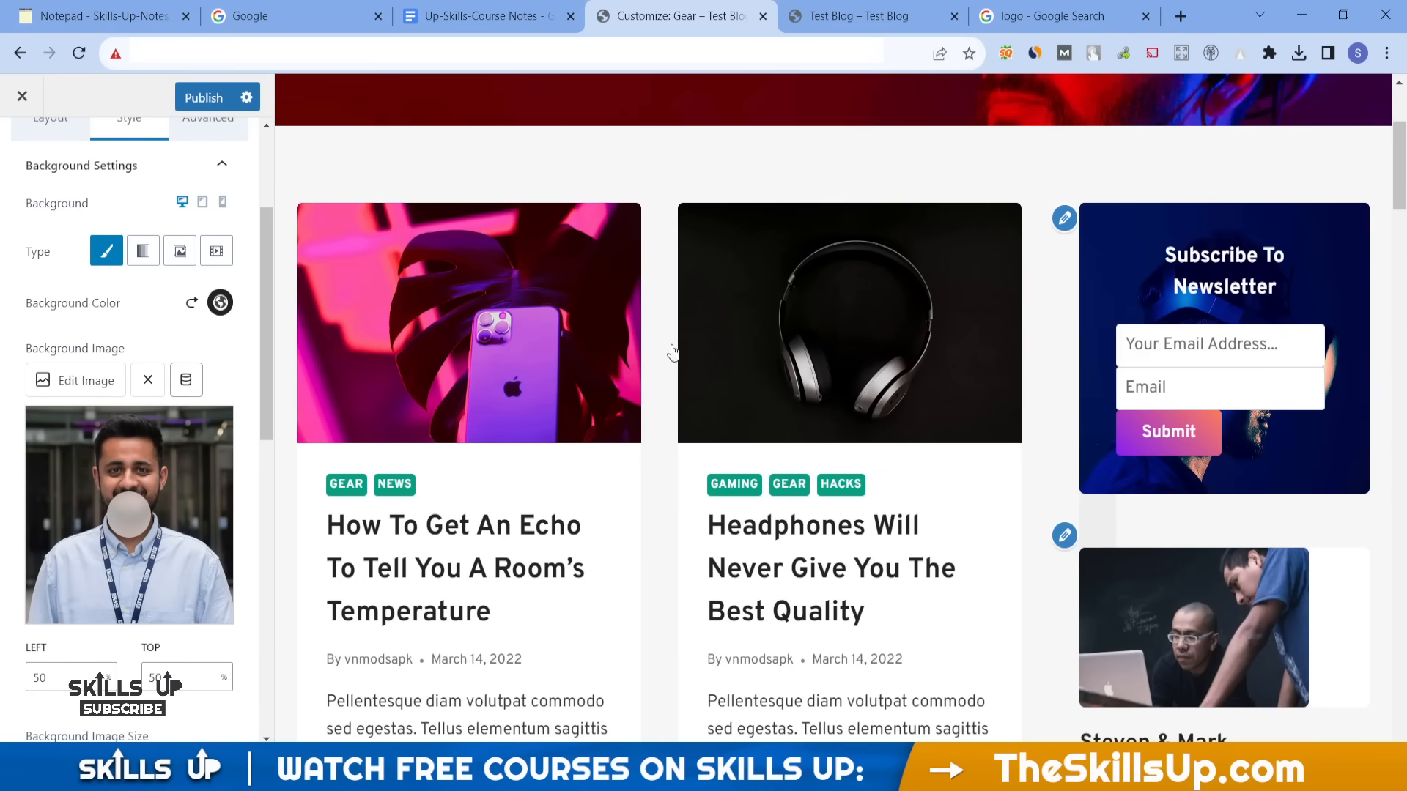
{"action": "scroll", "coordinate": [169, 366], "scroll_direction": "up", "scroll_amount": 3}
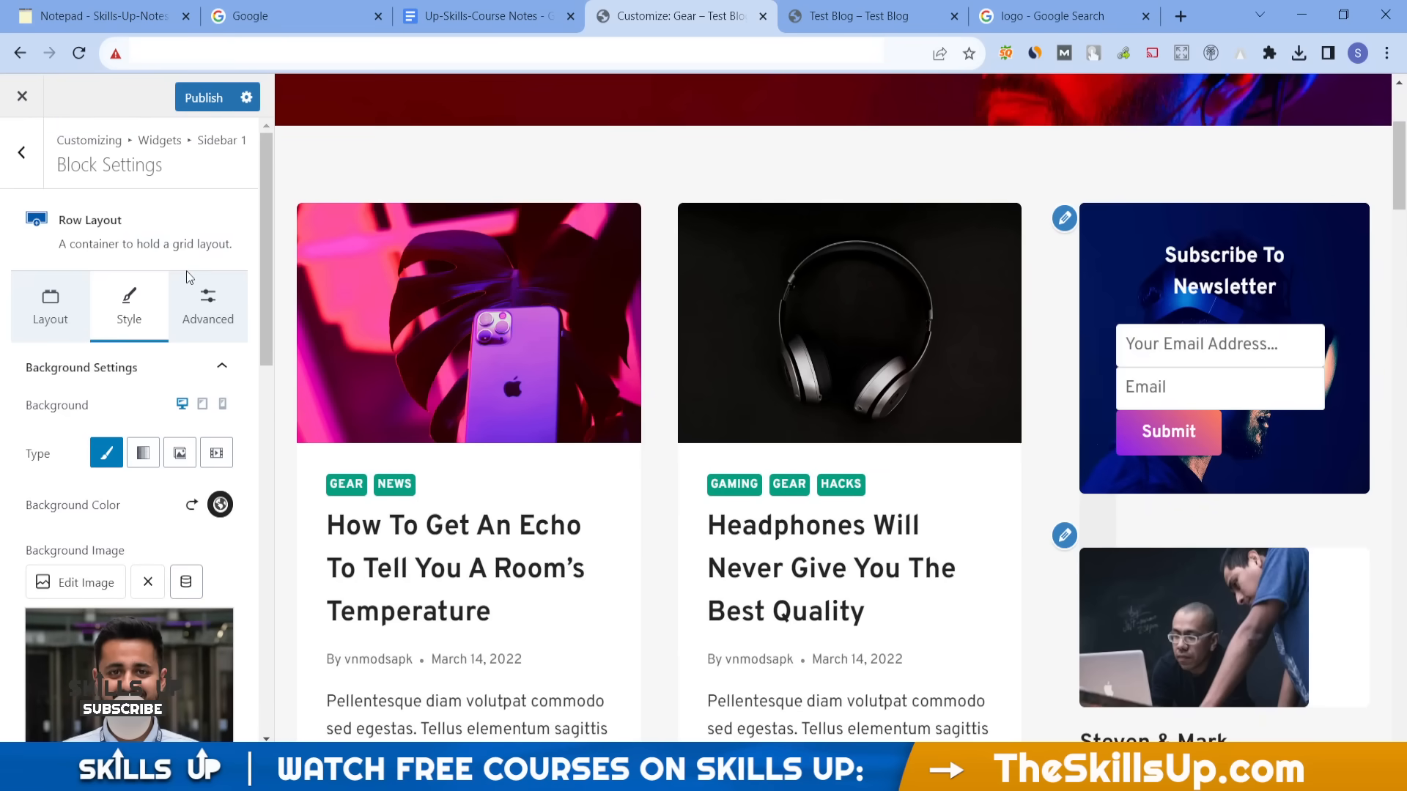
{"action": "left_click", "coordinate": [51, 322]}
{"action": "left_click", "coordinate": [22, 152]}
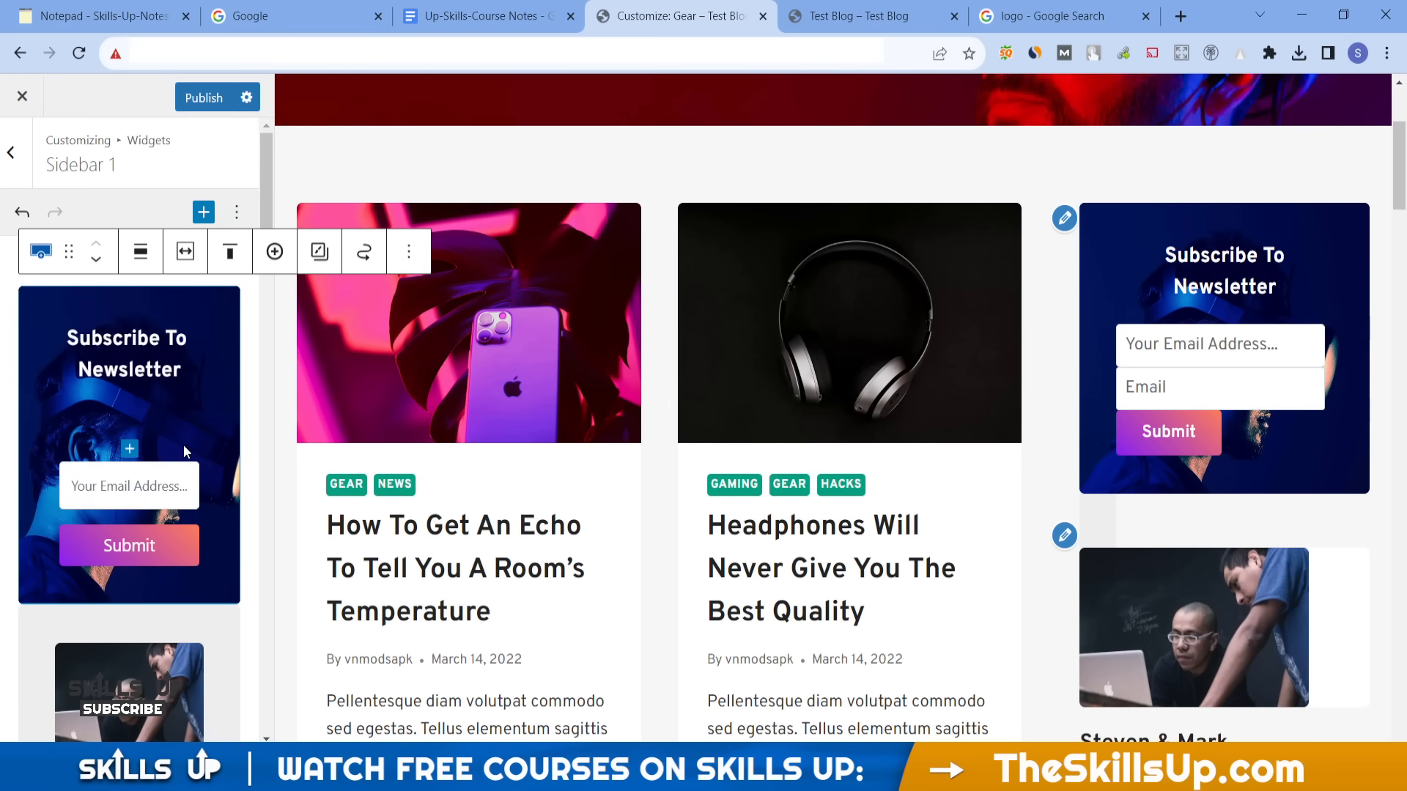
- Open the block settings of the Subscribe To Newsletter heading in Sidebar 1 and look through its general options
{"action": "left_click", "coordinate": [189, 357]}
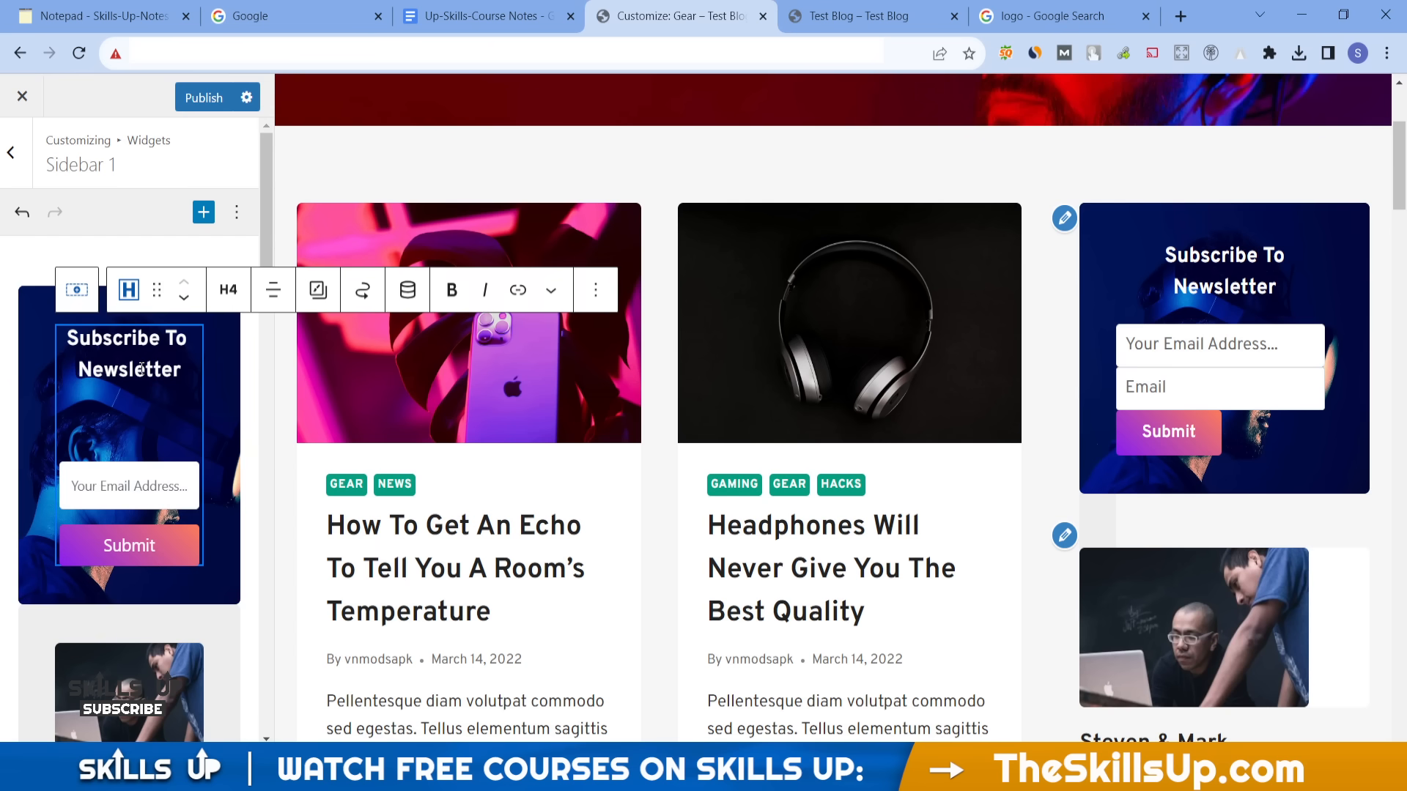
{"action": "left_click", "coordinate": [598, 291]}
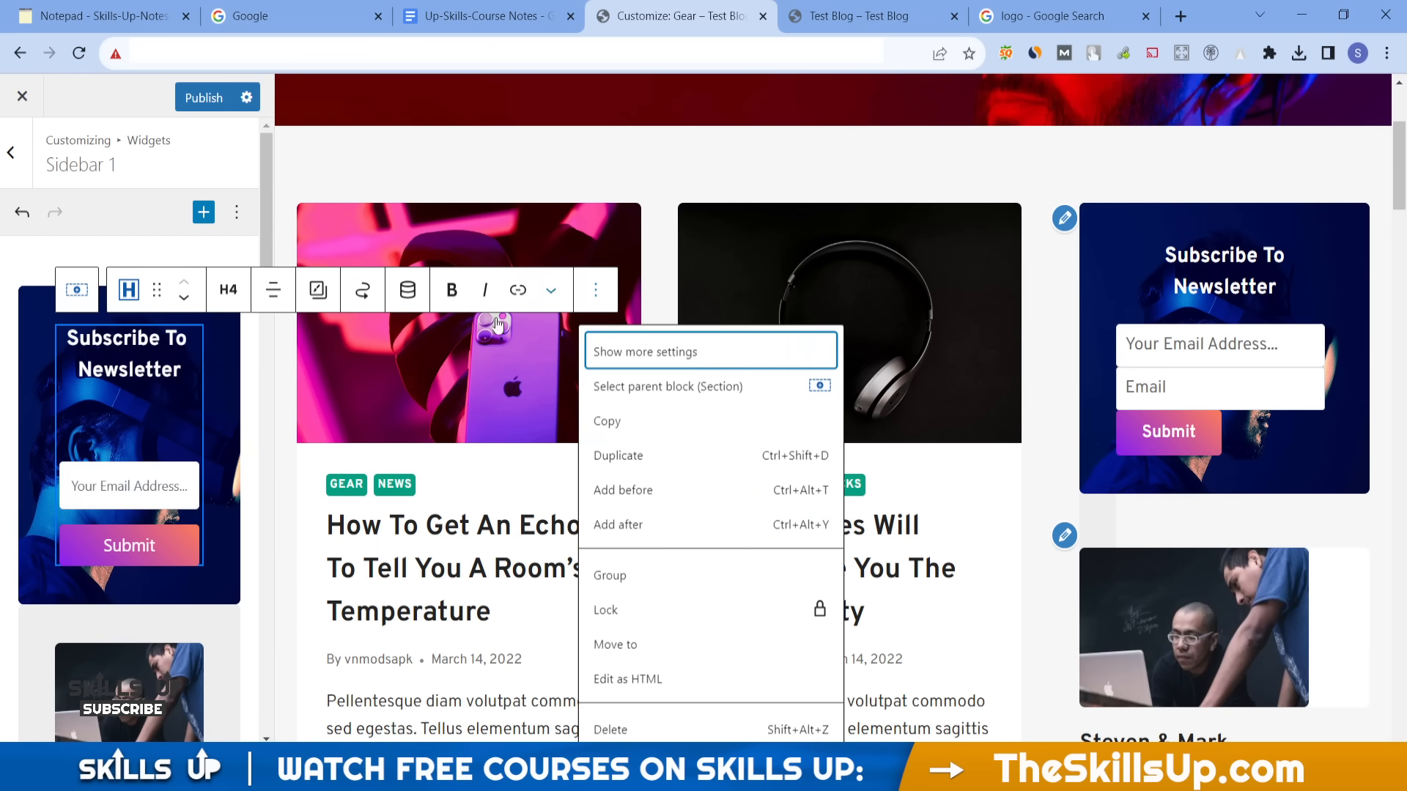
{"action": "left_click", "coordinate": [655, 352]}
{"action": "scroll", "coordinate": [217, 408], "scroll_direction": "down", "scroll_amount": 5}
{"action": "scroll", "coordinate": [218, 407], "scroll_direction": "up", "scroll_amount": 5}
- Examine the newsletter heading's style settings, including color, font size, advanced typography, border, text shadow, icon and highlight options
{"action": "left_click", "coordinate": [221, 359]}
{"action": "left_click", "coordinate": [130, 375]}
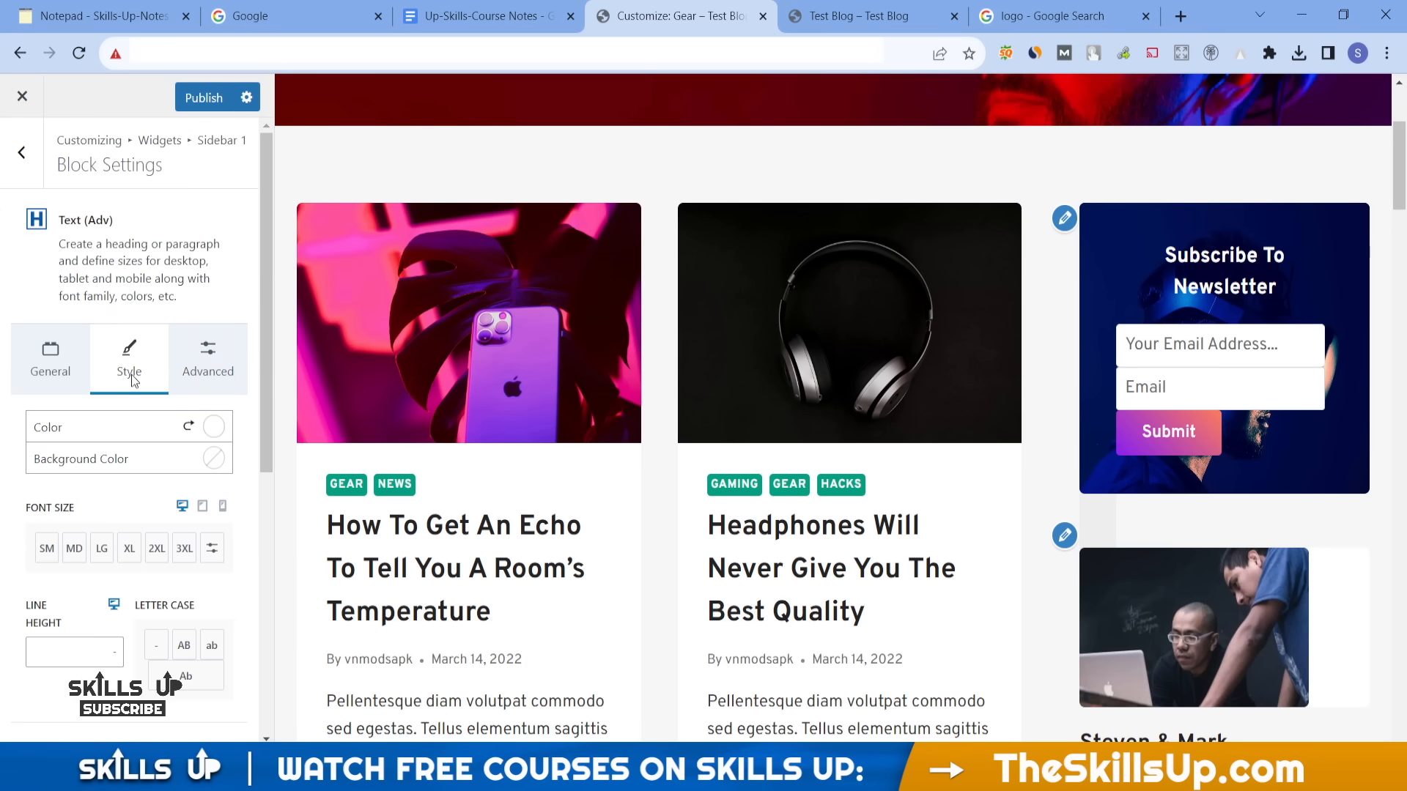
{"action": "scroll", "coordinate": [130, 375], "scroll_direction": "down", "scroll_amount": 8}
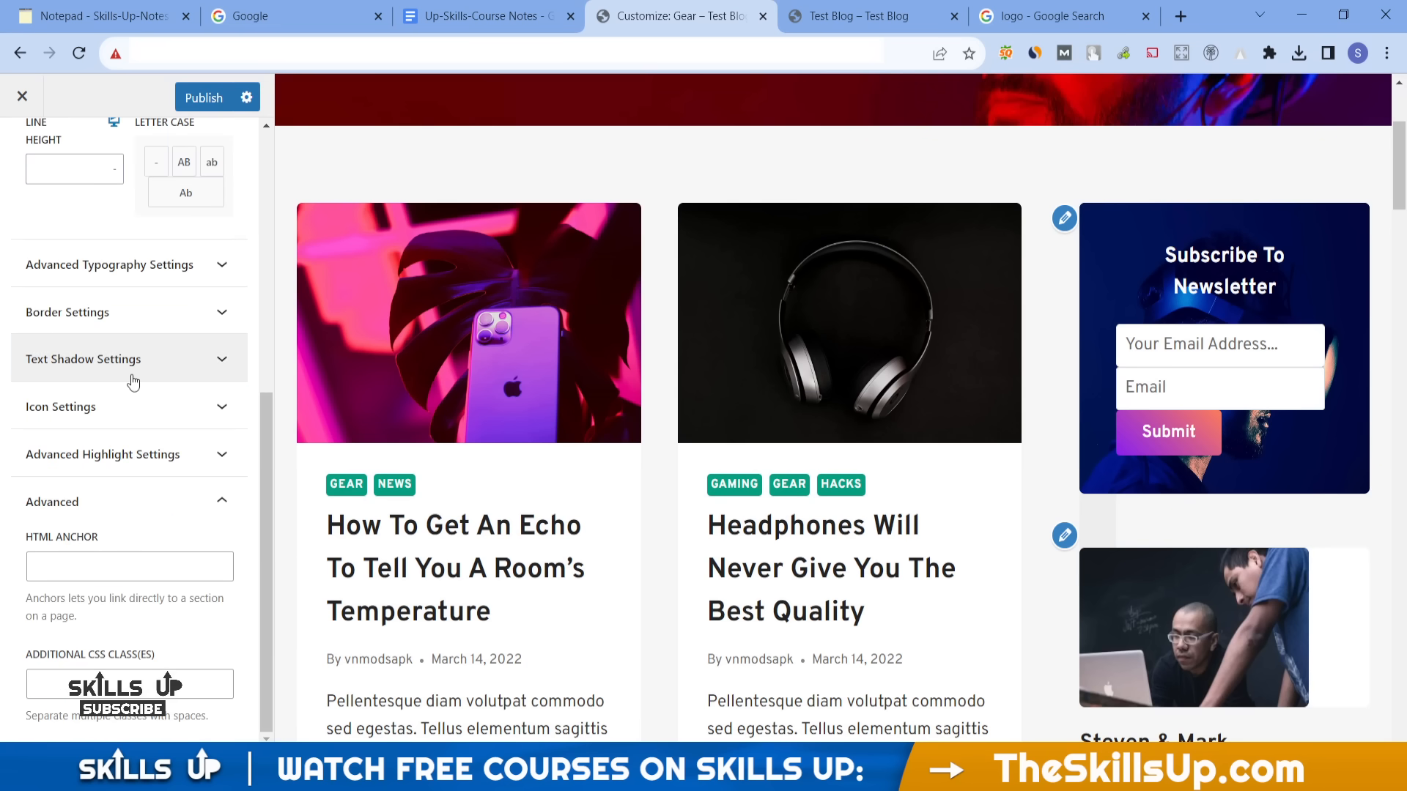
{"action": "left_click", "coordinate": [203, 271]}
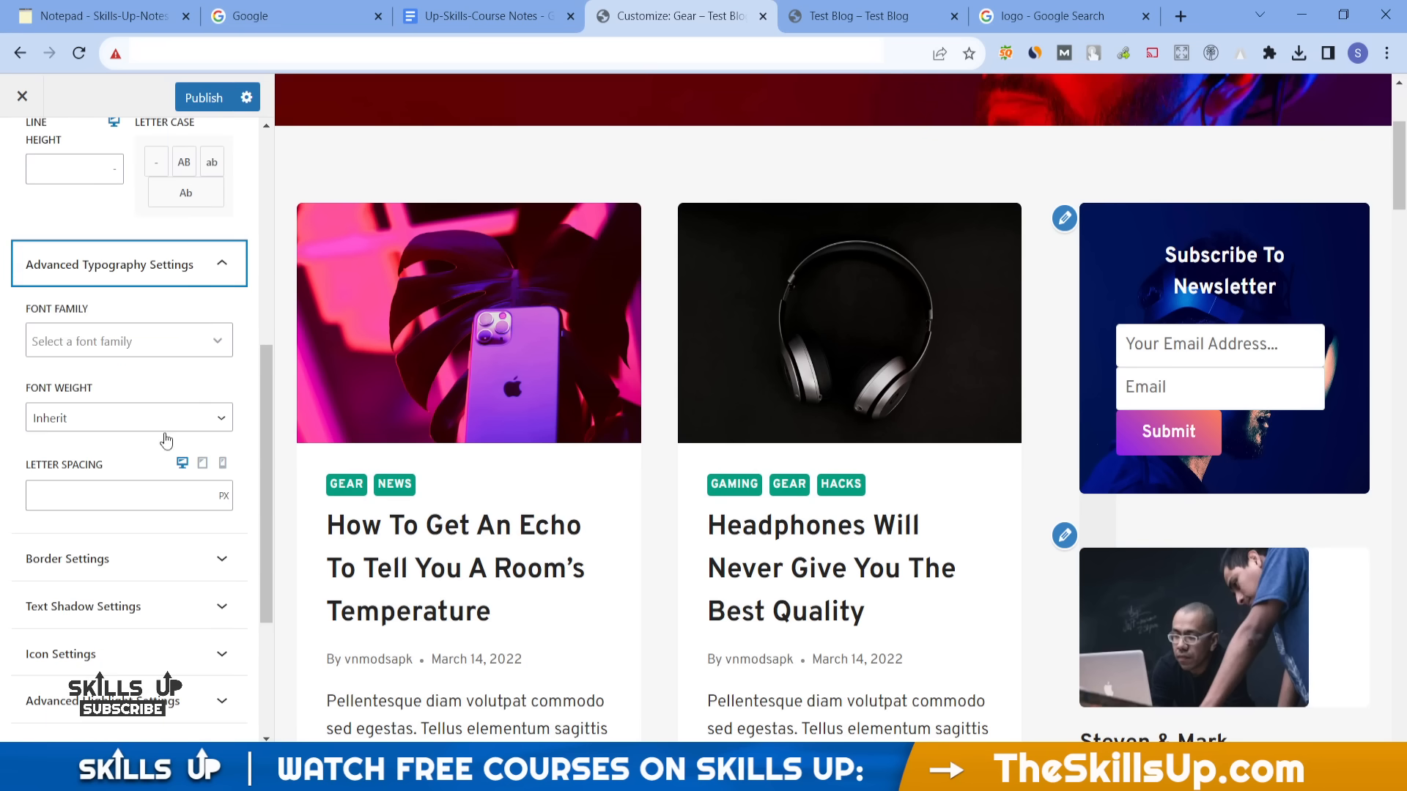
{"action": "scroll", "coordinate": [167, 438], "scroll_direction": "down", "scroll_amount": 3}
{"action": "left_click", "coordinate": [165, 448]}
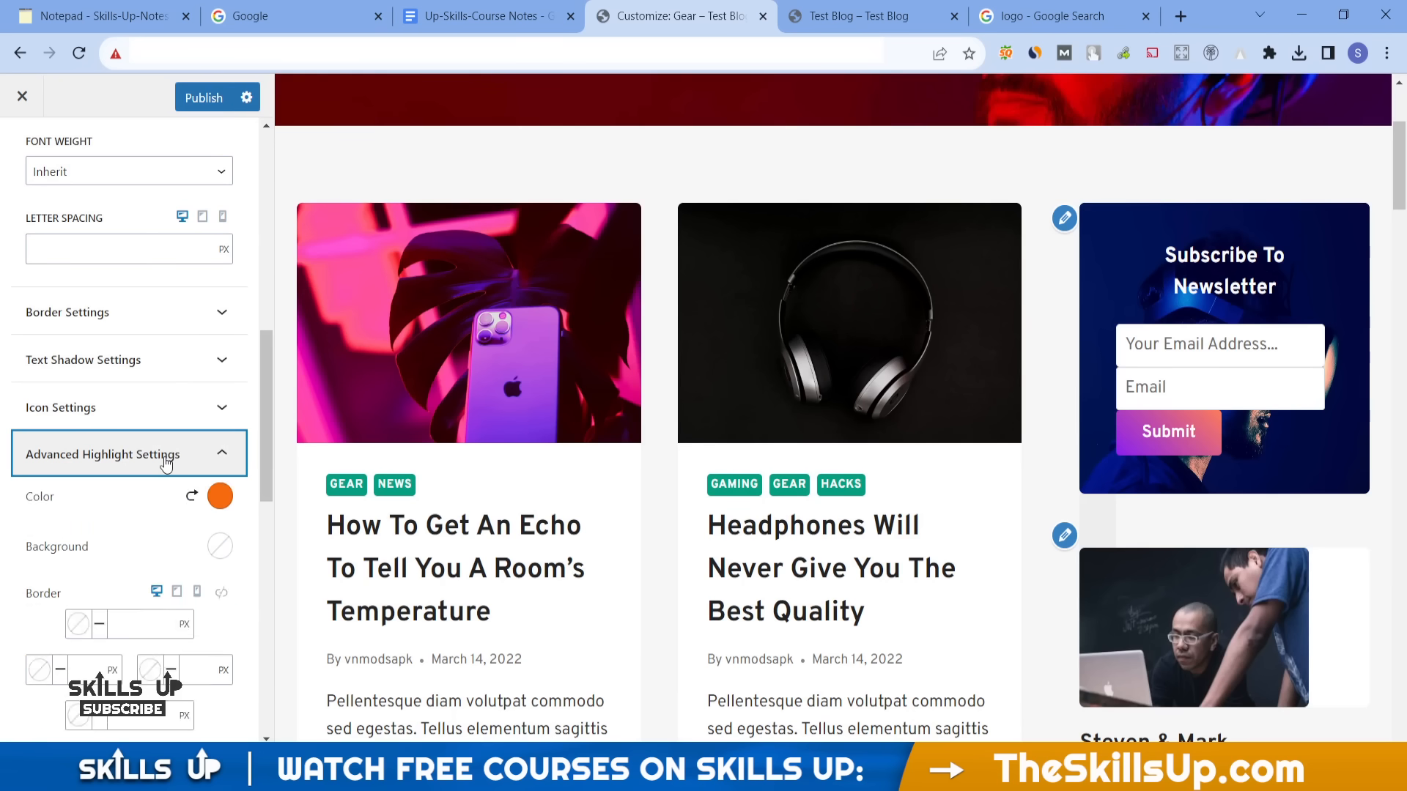
{"action": "scroll", "coordinate": [148, 381], "scroll_direction": "up", "scroll_amount": 3}
{"action": "scroll", "coordinate": [148, 381], "scroll_direction": "down", "scroll_amount": 8}
{"action": "scroll", "coordinate": [148, 381], "scroll_direction": "up", "scroll_amount": 12}
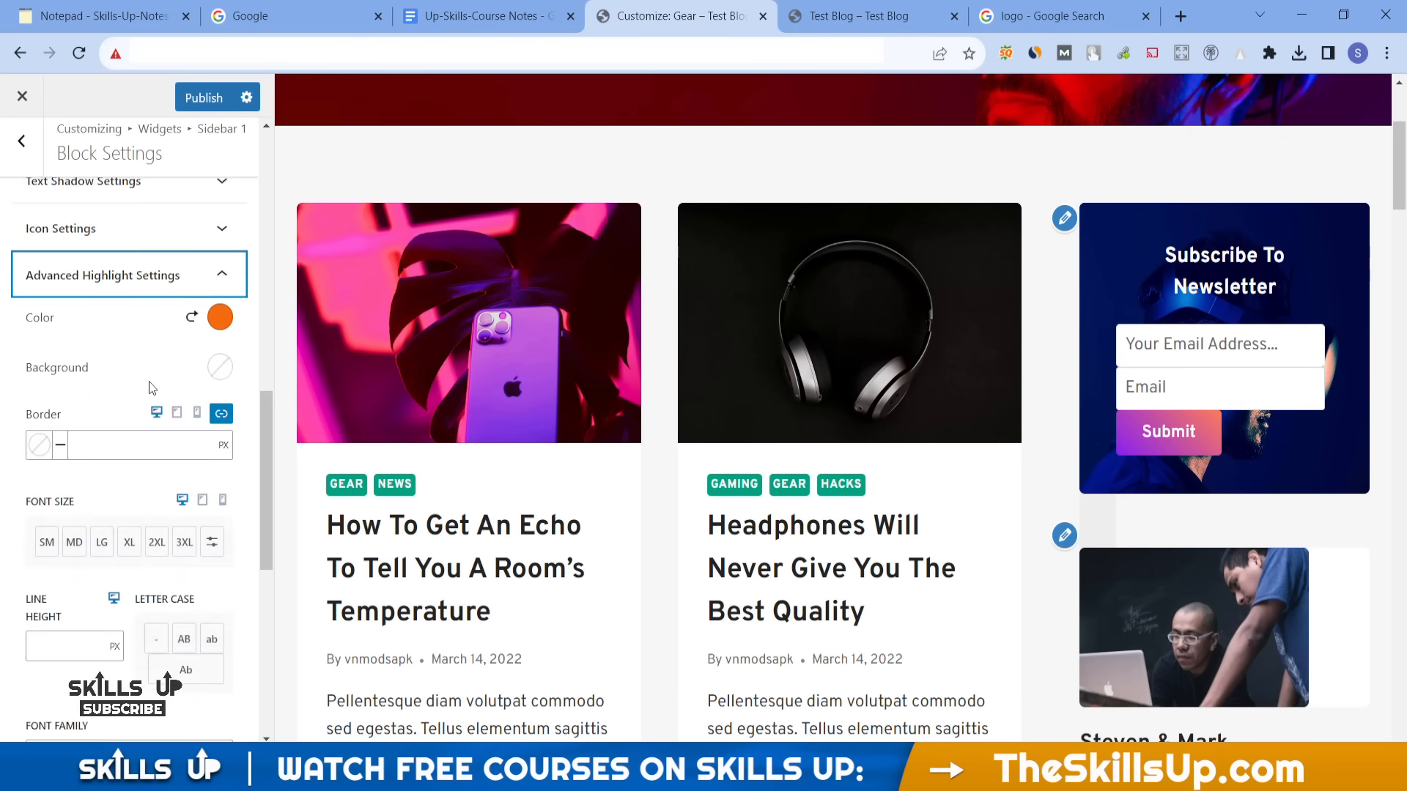
{"action": "left_click", "coordinate": [103, 614]}
{"action": "left_click", "coordinate": [110, 566]}
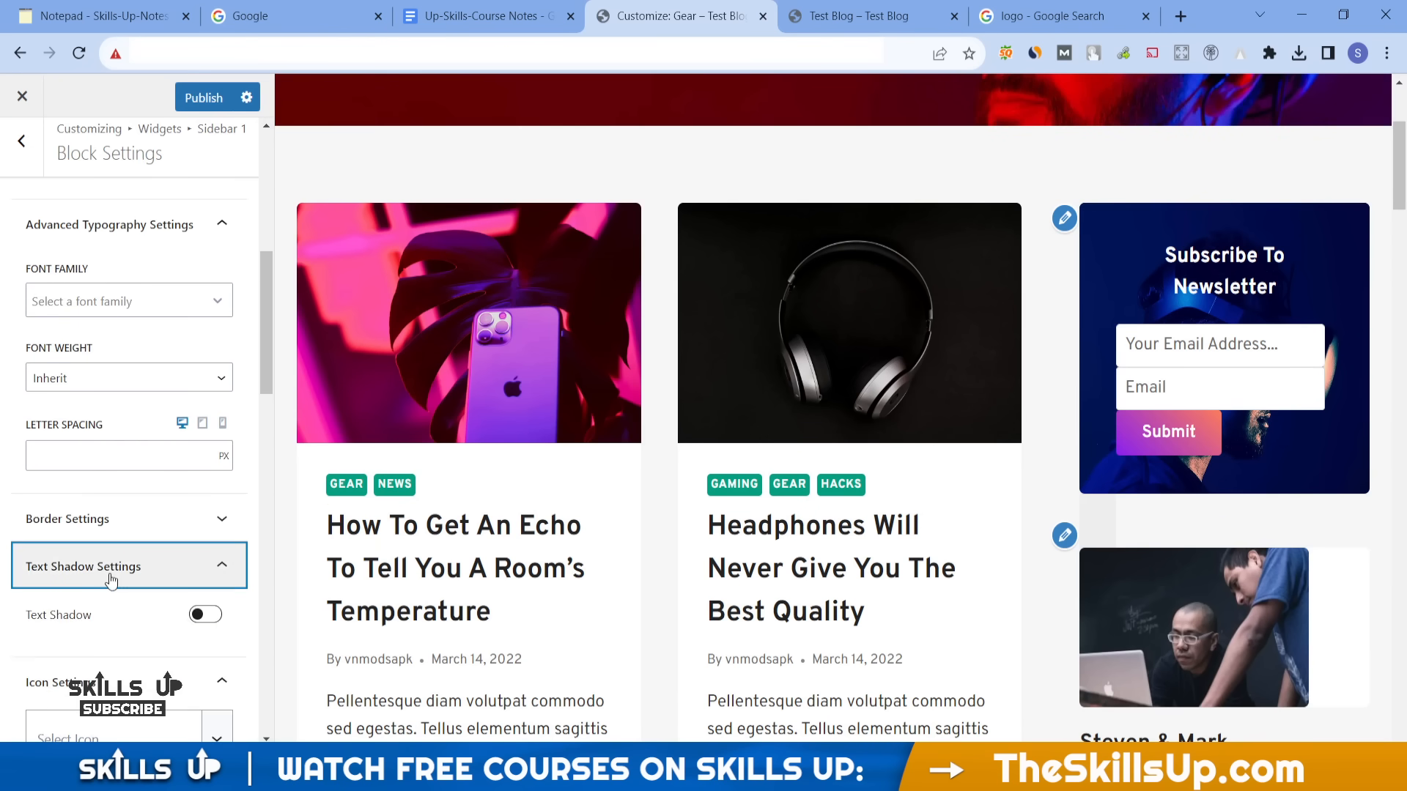
{"action": "scroll", "coordinate": [111, 581], "scroll_direction": "up", "scroll_amount": 5}
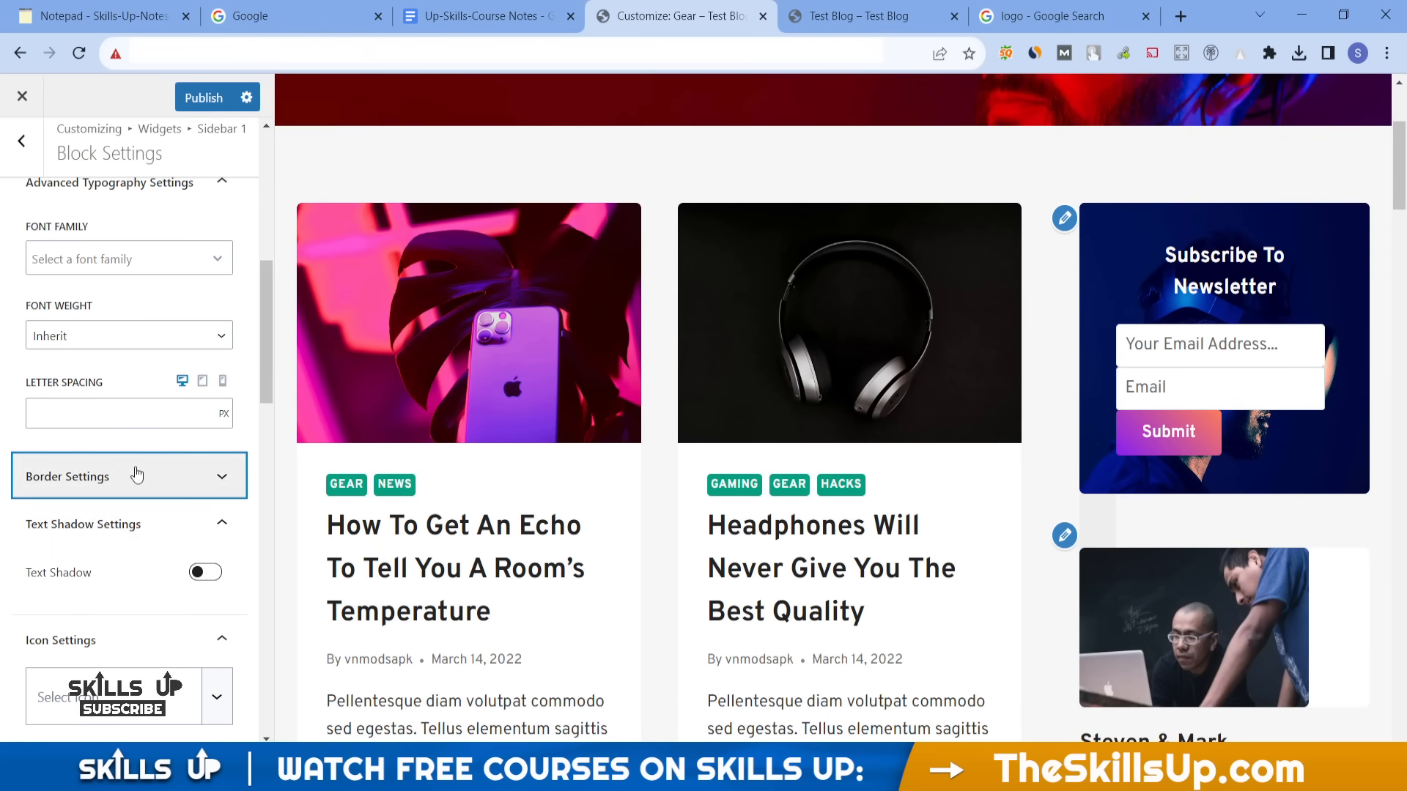
{"action": "left_click", "coordinate": [136, 472]}
{"action": "scroll", "coordinate": [136, 473], "scroll_direction": "up", "scroll_amount": 6}
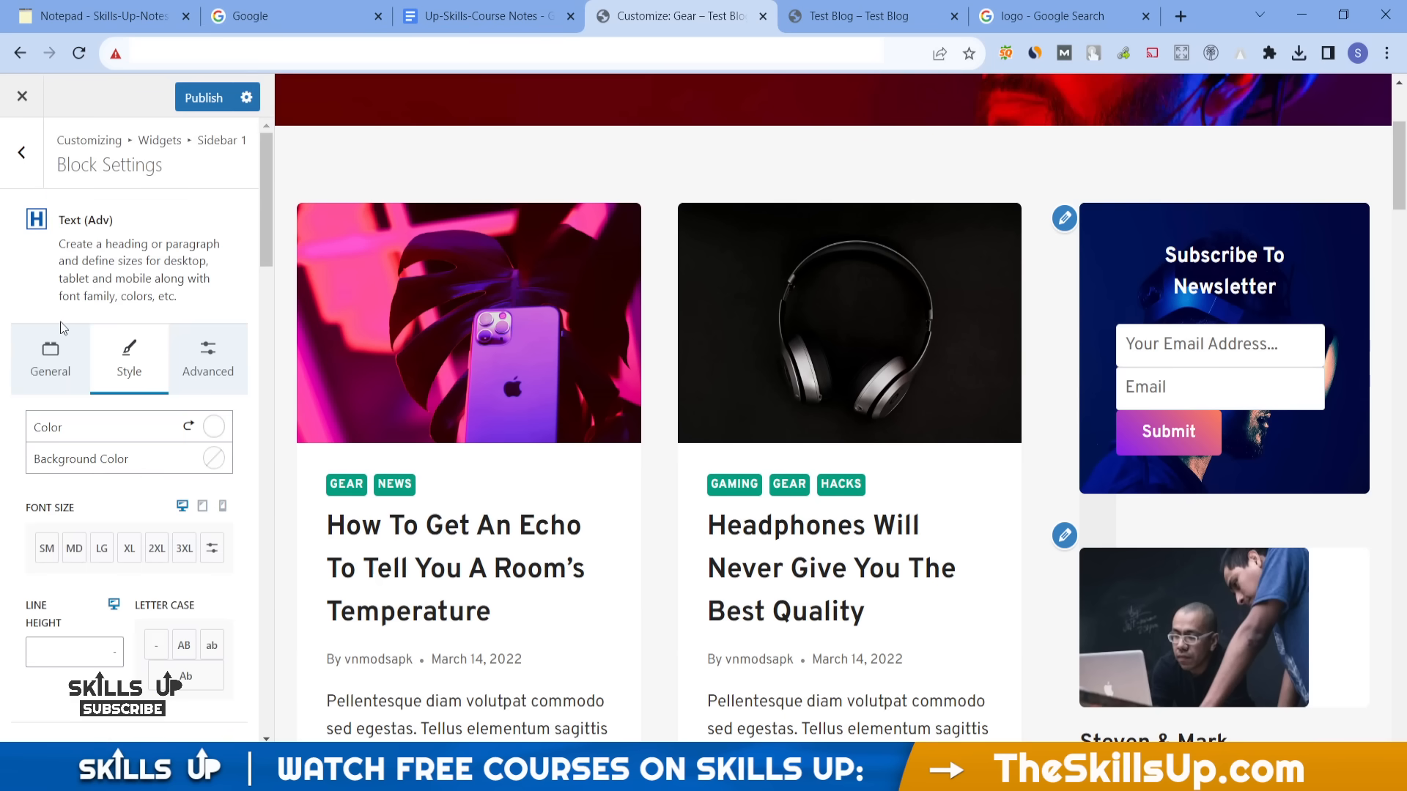
- Examine the newsletter heading's general and advanced settings, including link settings, padding, margin and Animate on Scroll
{"action": "left_click", "coordinate": [67, 384]}
{"action": "scroll", "coordinate": [167, 498], "scroll_direction": "down", "scroll_amount": 3}
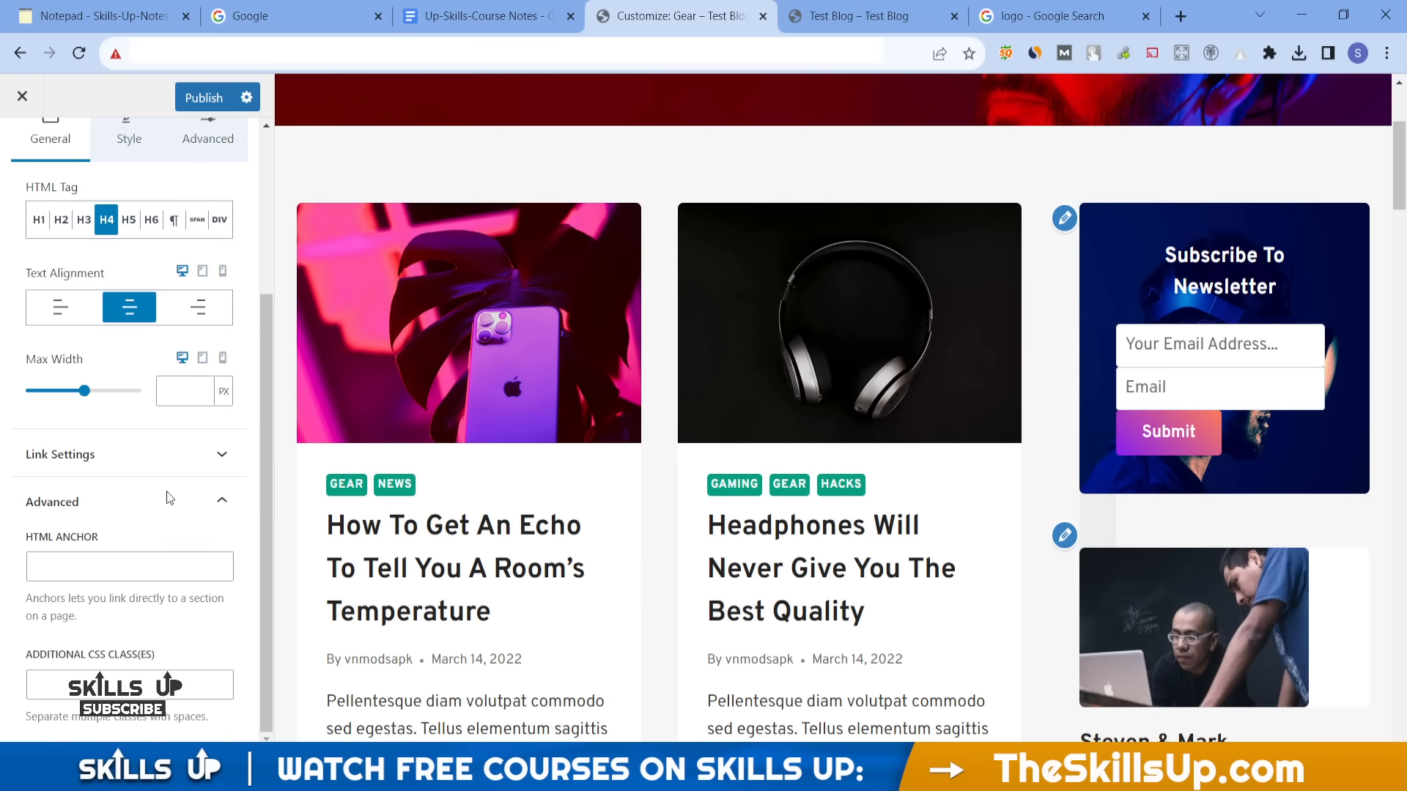
{"action": "left_click", "coordinate": [211, 458]}
{"action": "scroll", "coordinate": [212, 357], "scroll_direction": "up", "scroll_amount": 3}
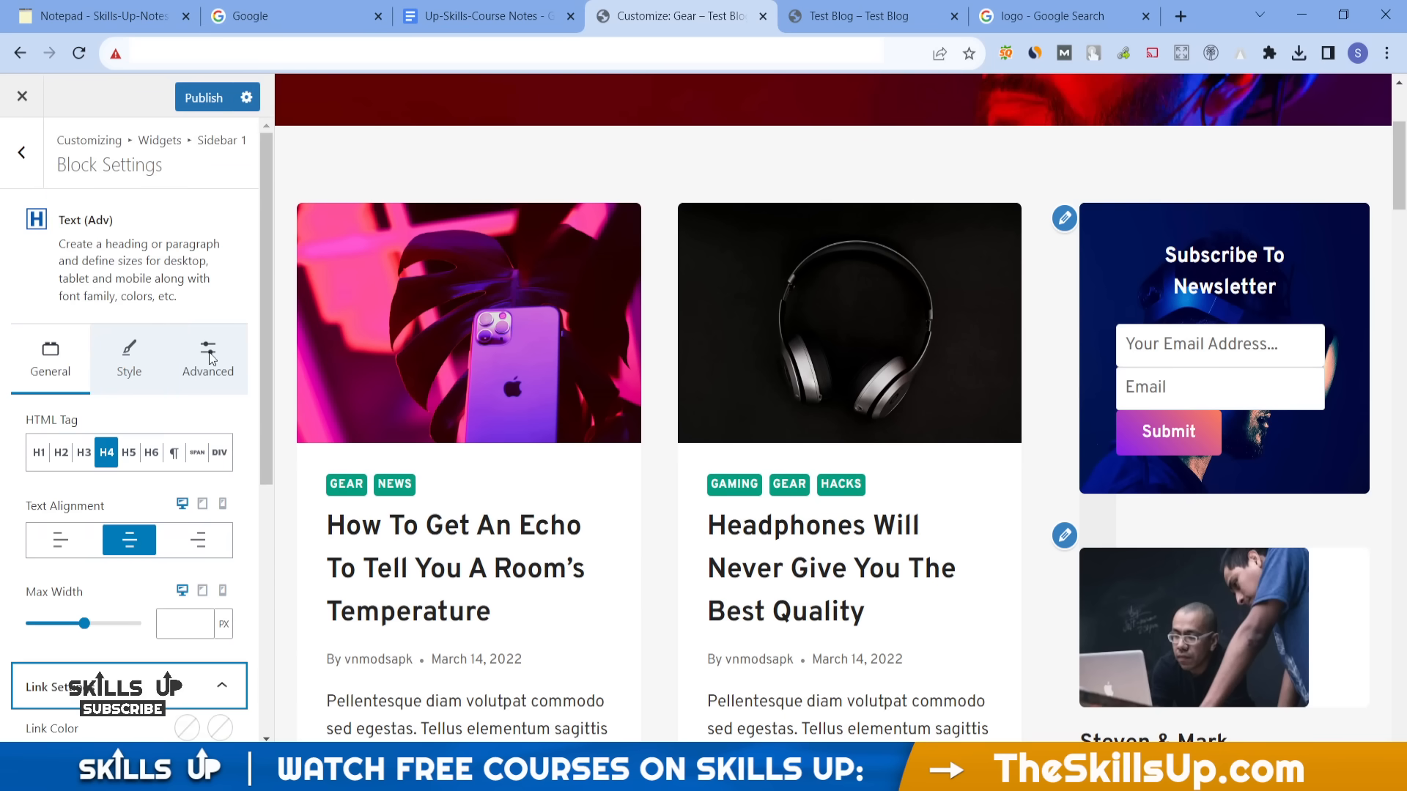
{"action": "left_click", "coordinate": [210, 357]}
{"action": "scroll", "coordinate": [169, 518], "scroll_direction": "down", "scroll_amount": 4}
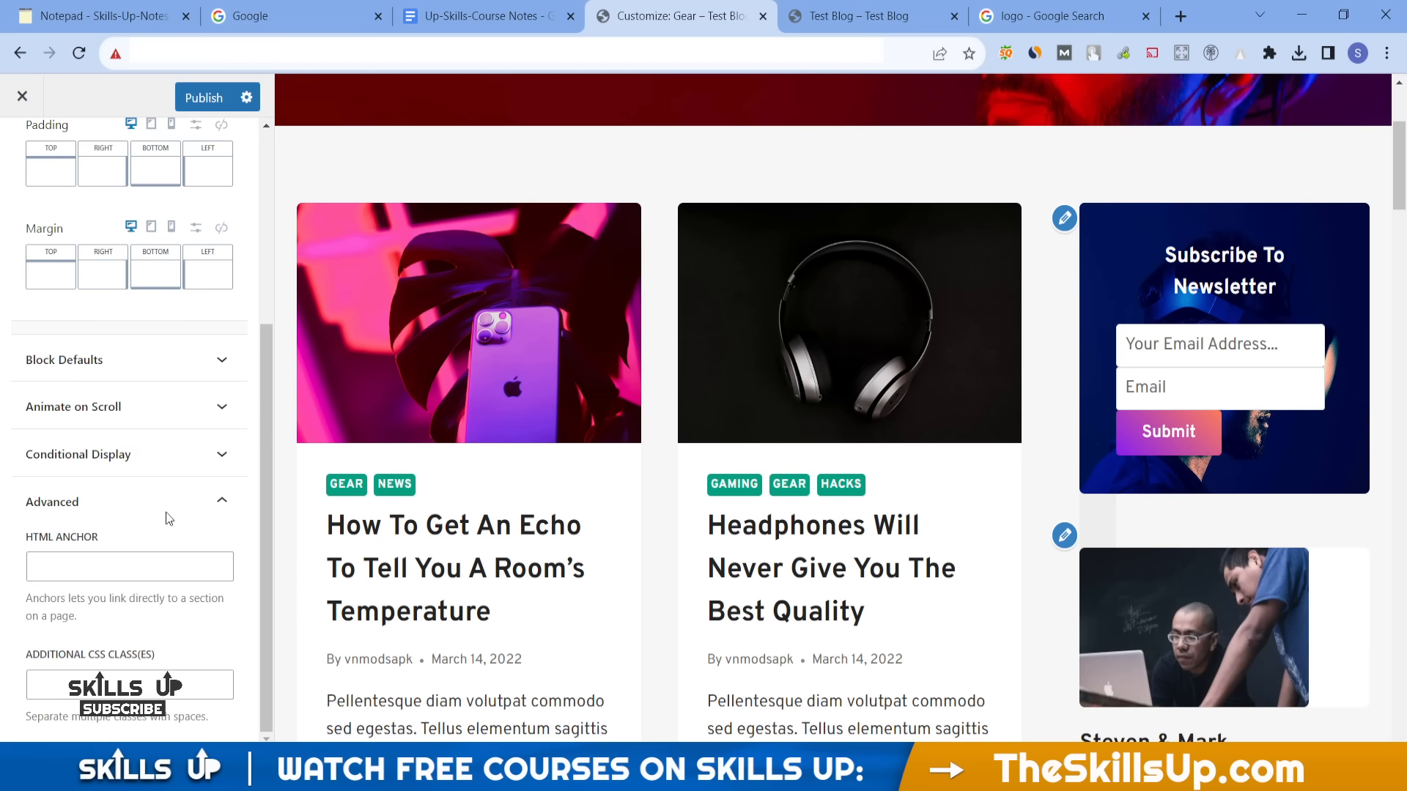
{"action": "left_click", "coordinate": [187, 416]}
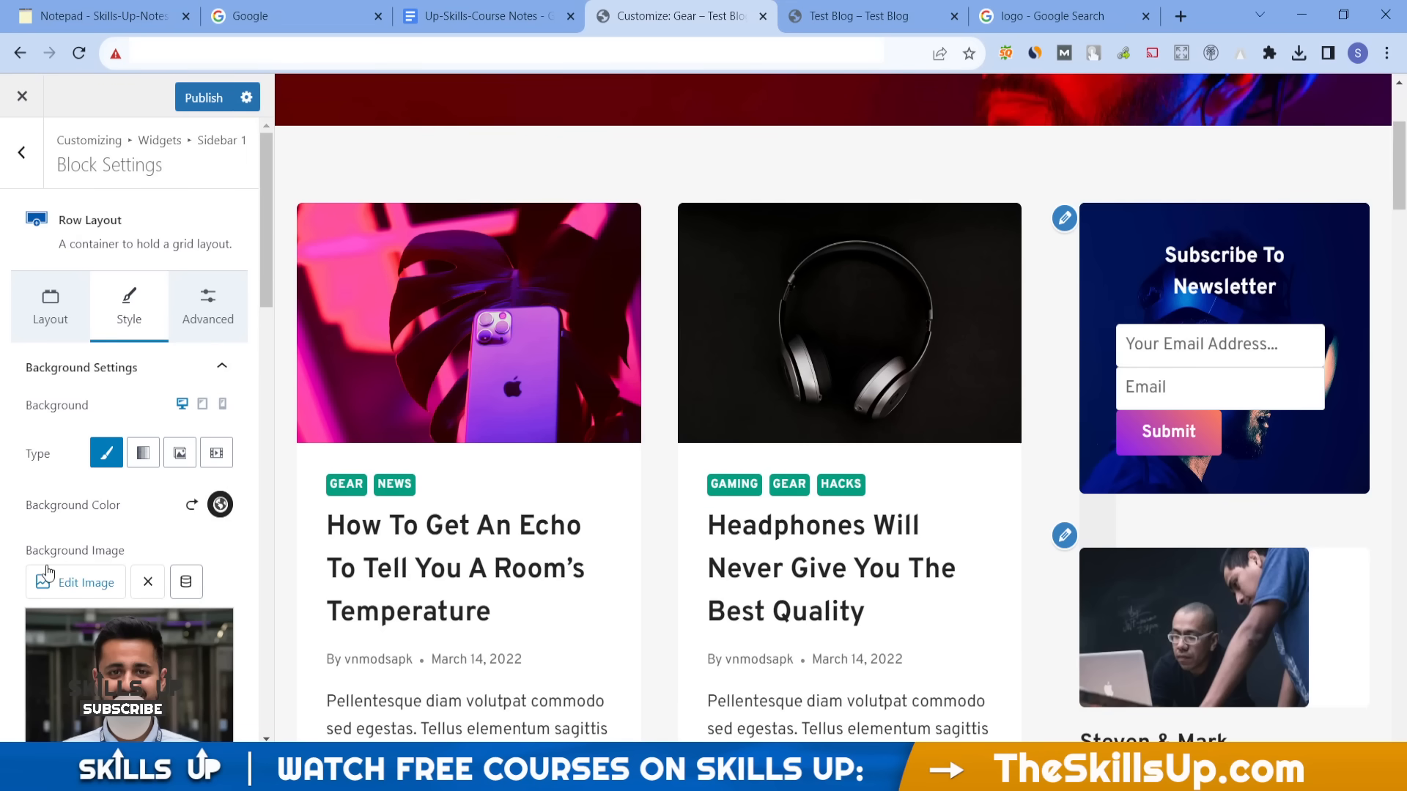
- Replace the background overlay image of the newsletter row layout with team-1.jpg from the media library
{"action": "scroll", "coordinate": [46, 571], "scroll_direction": "down", "scroll_amount": 9}
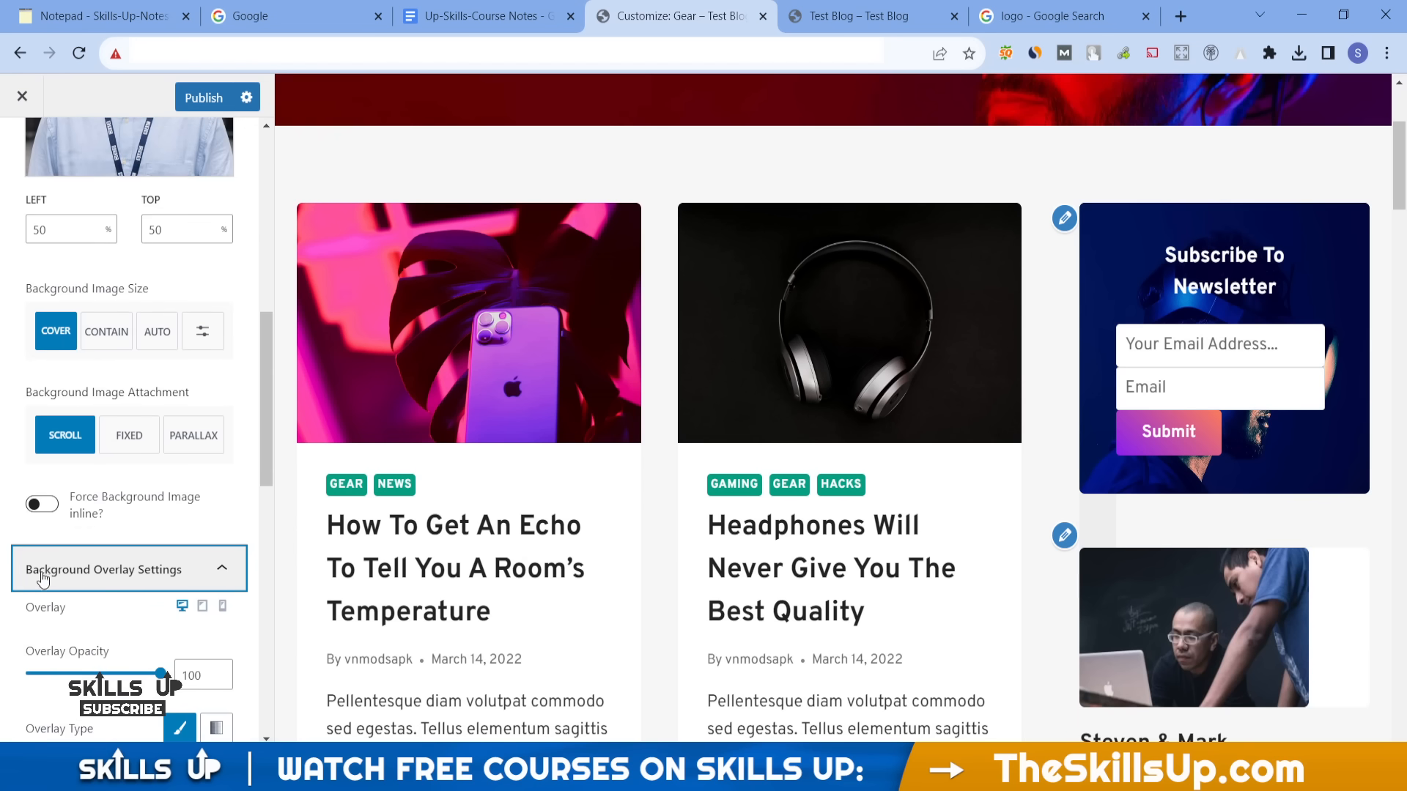
{"action": "scroll", "coordinate": [109, 579], "scroll_direction": "down", "scroll_amount": 7}
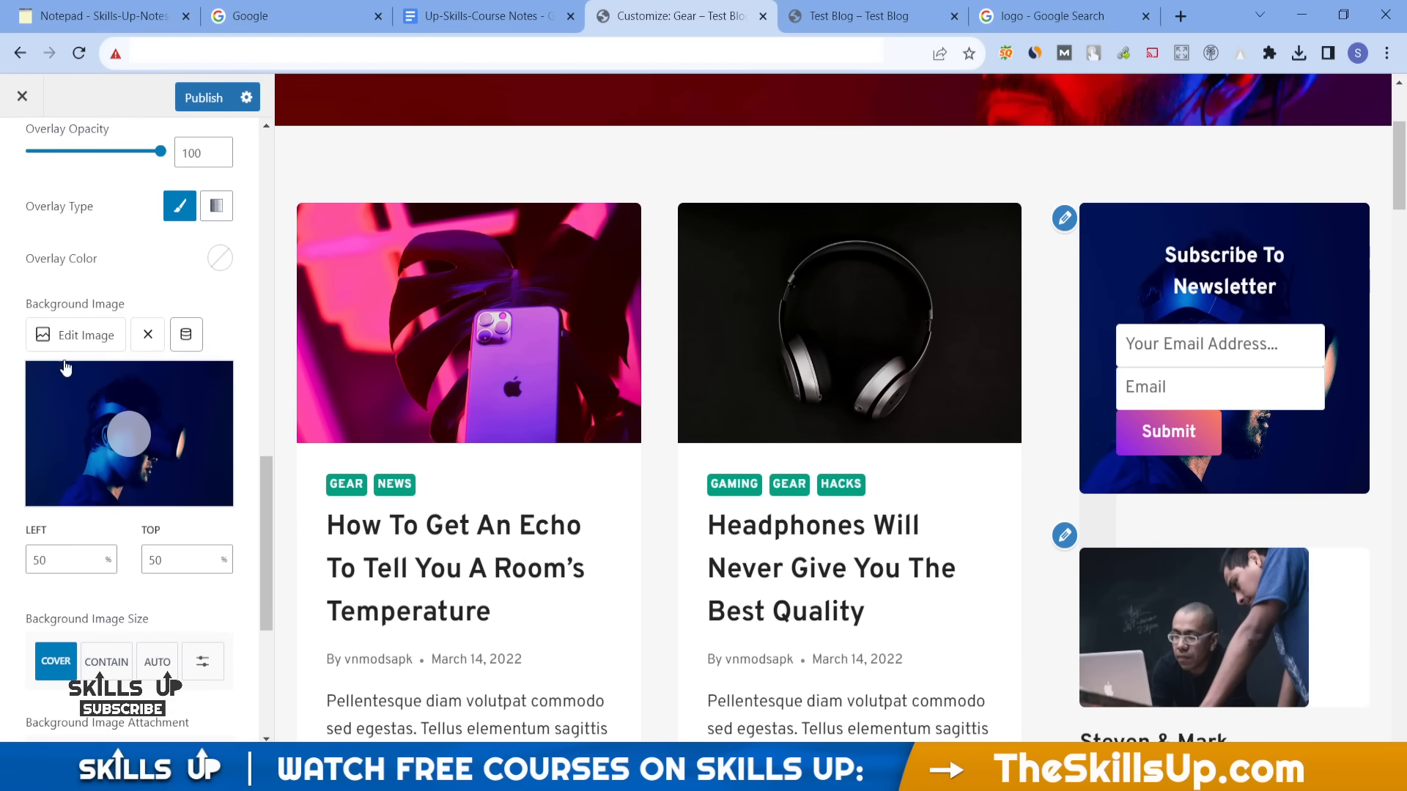
{"action": "left_click", "coordinate": [63, 333]}
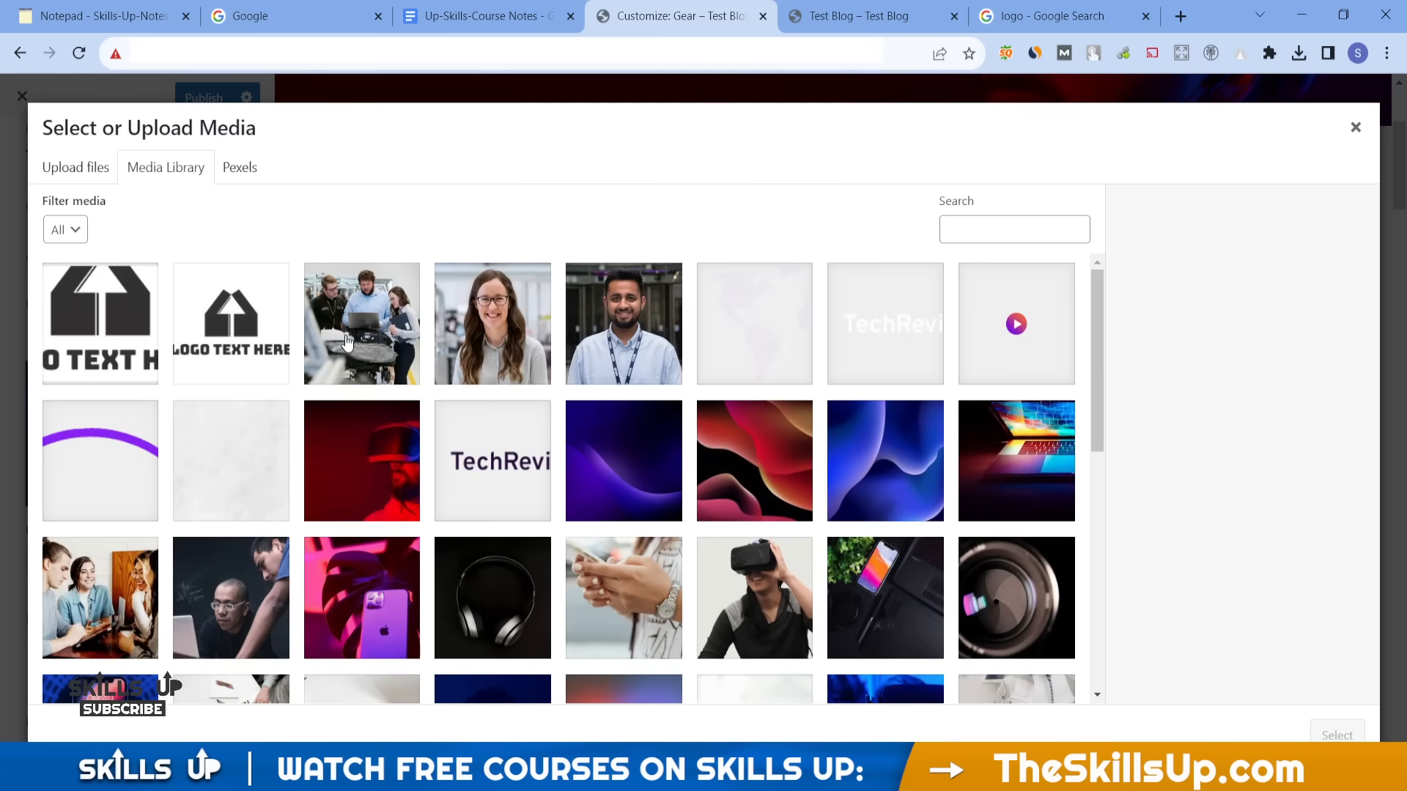
{"action": "left_click", "coordinate": [522, 346]}
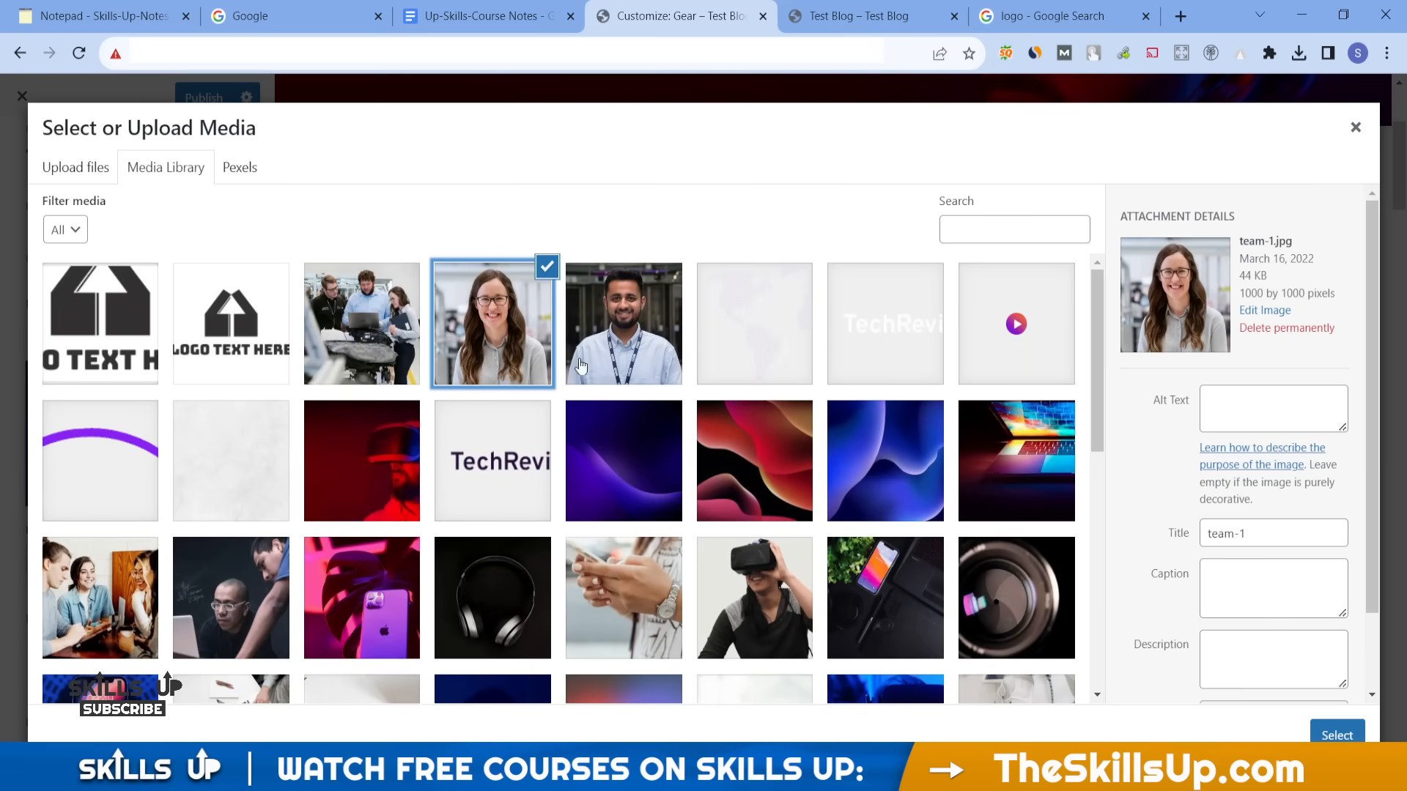
{"action": "left_click", "coordinate": [1328, 734]}
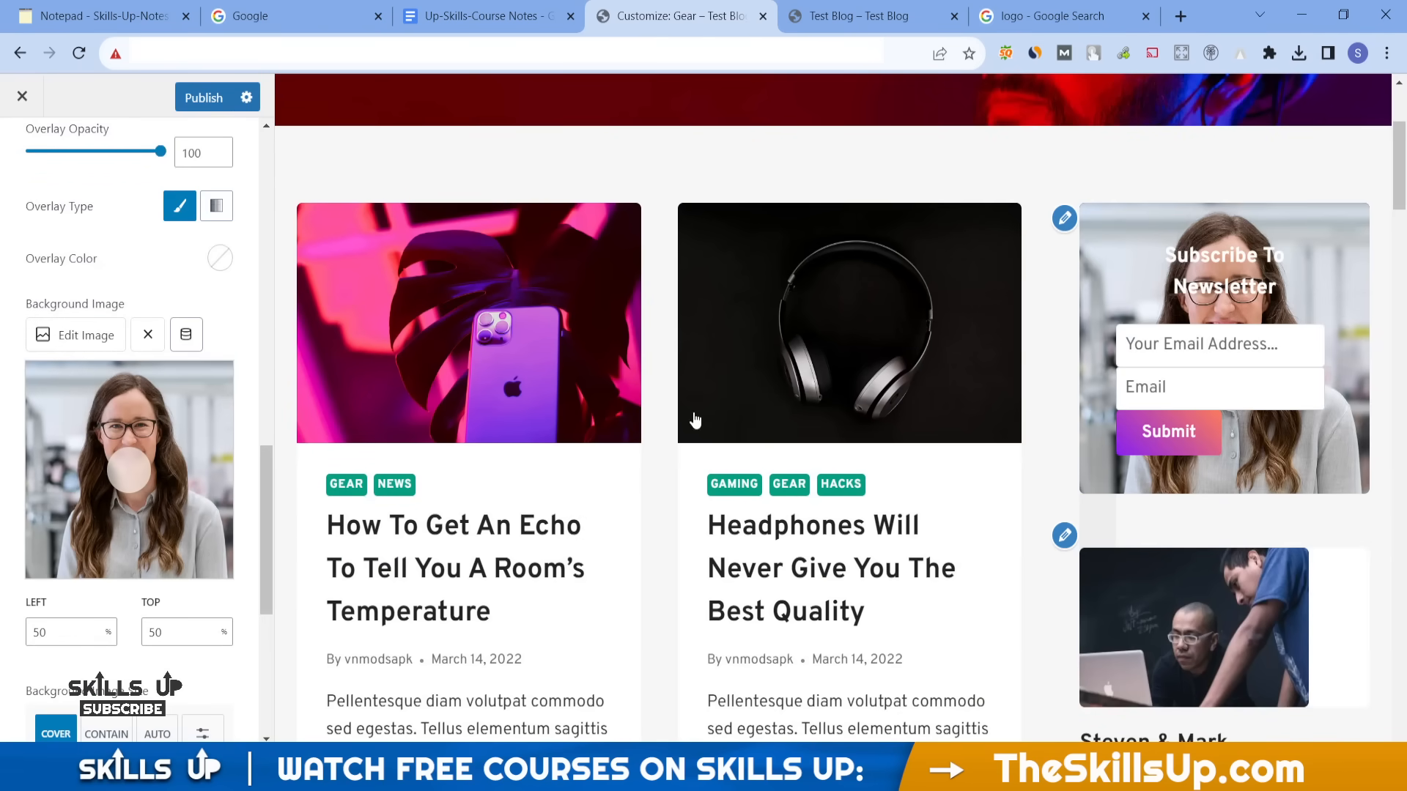
- Try the Contain and Auto sizes for the newsletter row's overlay image, and set it back to Cover
{"action": "scroll", "coordinate": [105, 611], "scroll_direction": "down", "scroll_amount": 5}
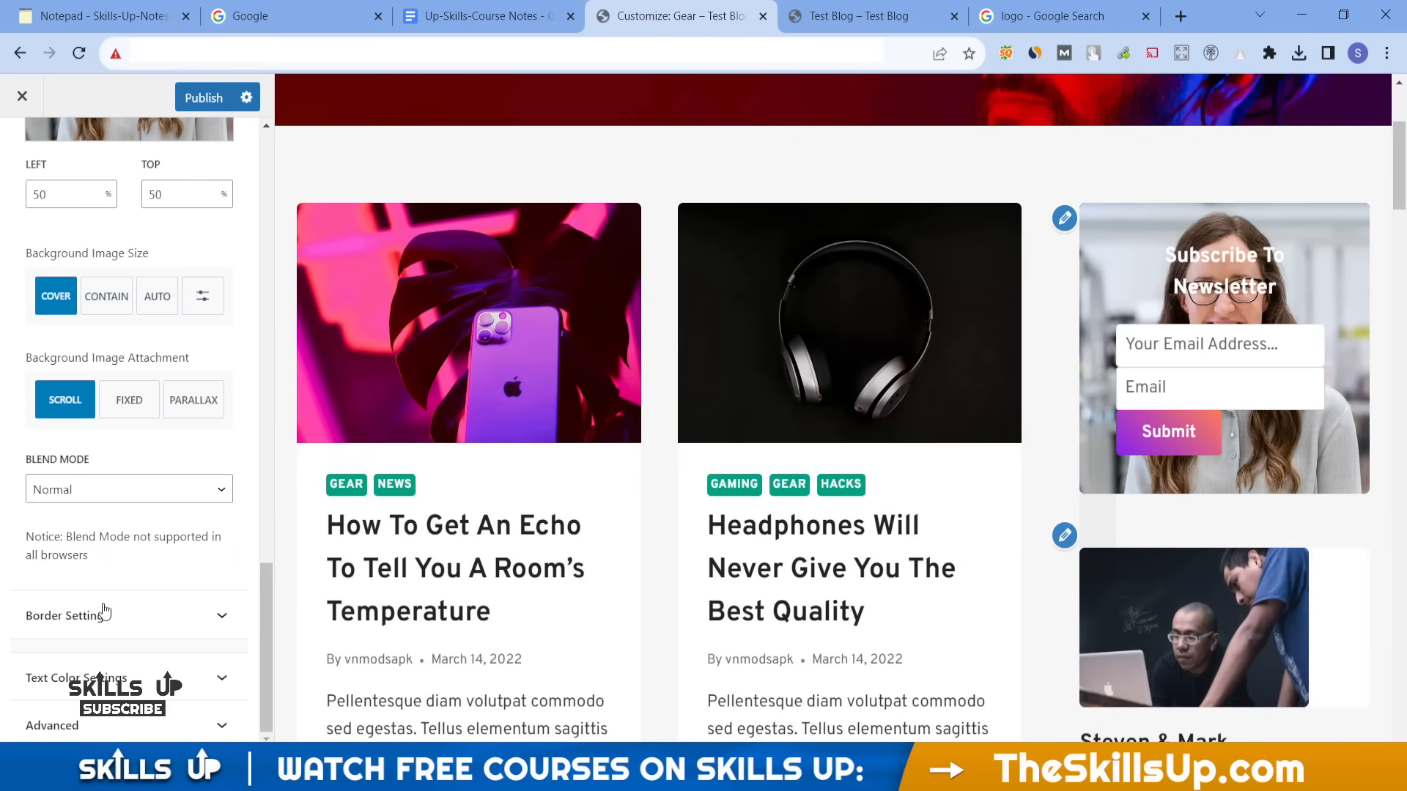
{"action": "left_click", "coordinate": [89, 301]}
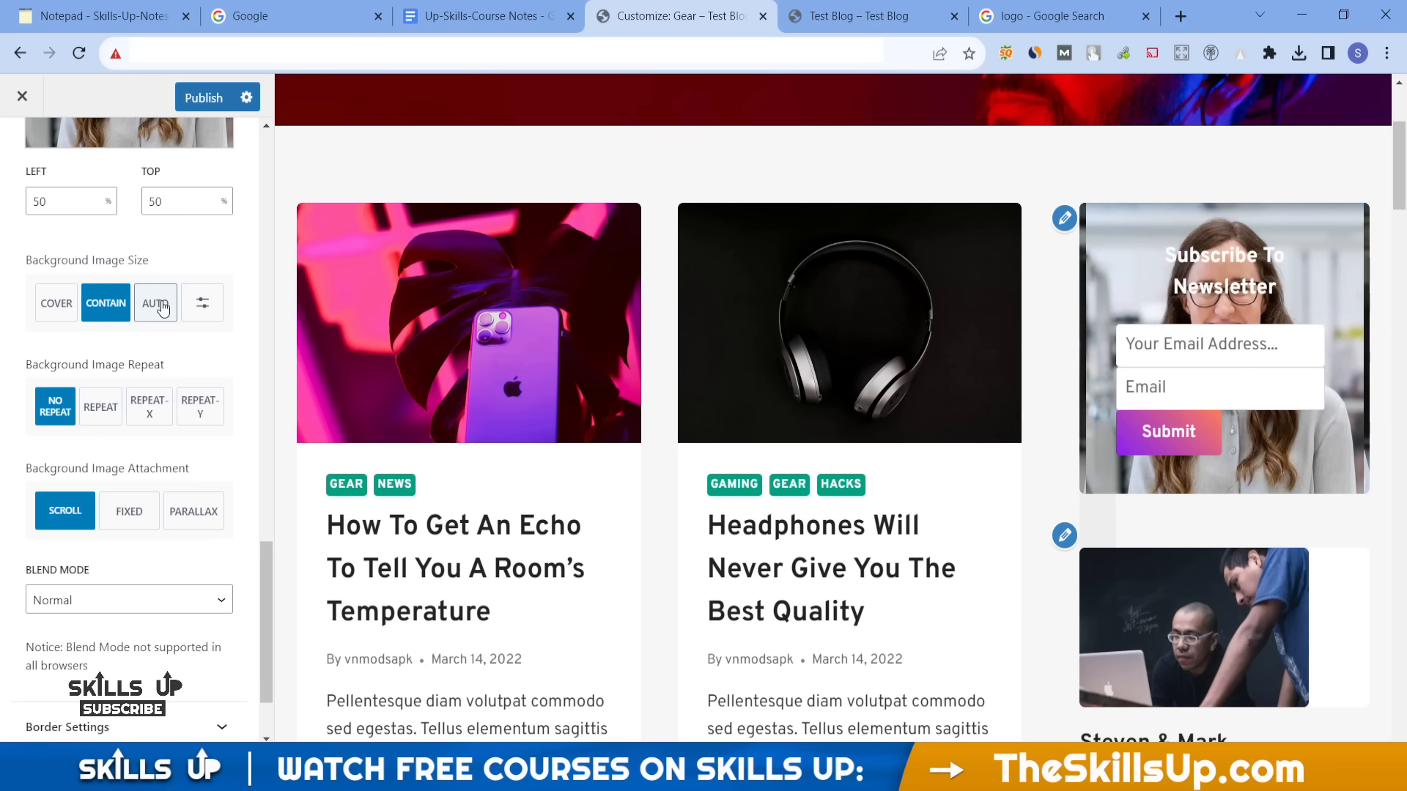
{"action": "left_click", "coordinate": [162, 308]}
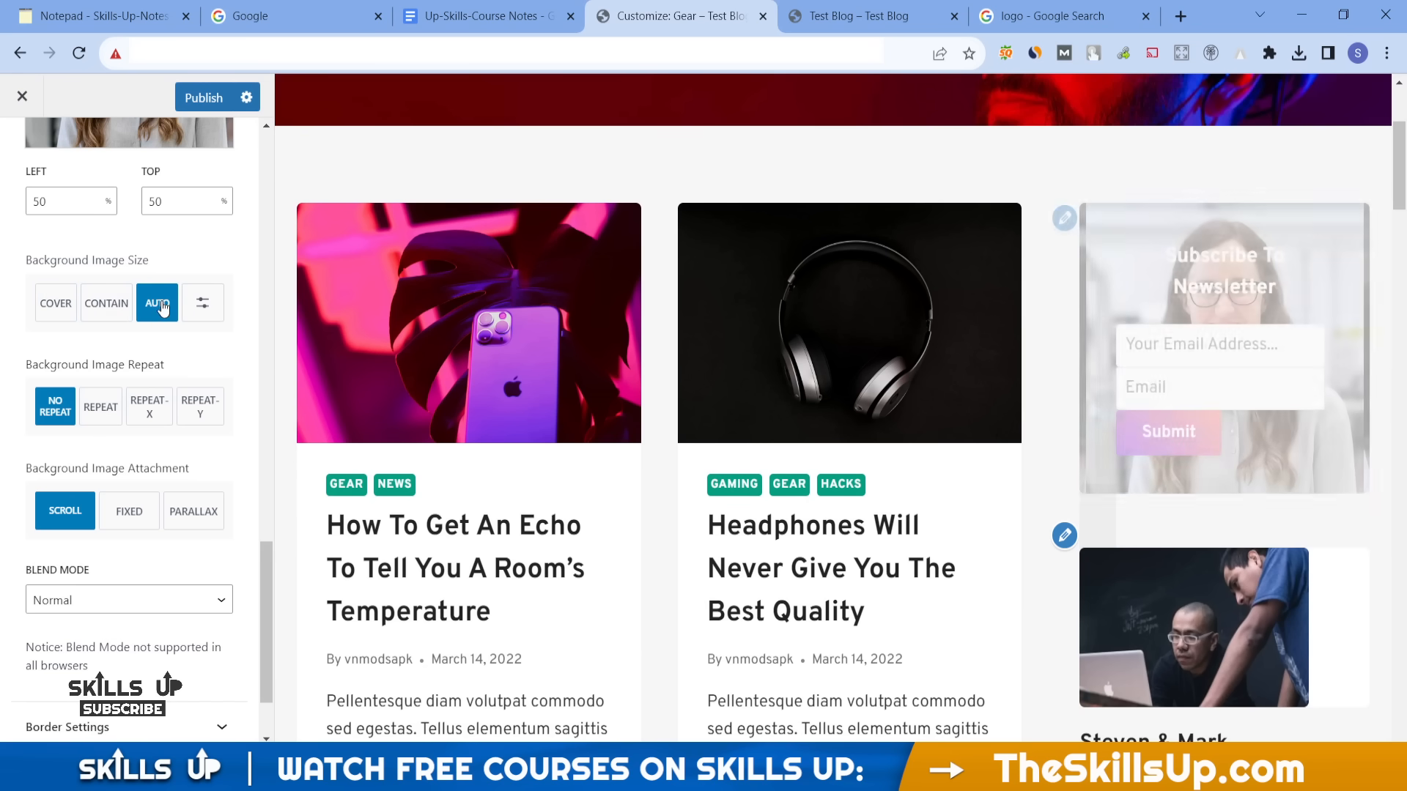
{"action": "left_click", "coordinate": [53, 307]}
{"action": "scroll", "coordinate": [149, 428], "scroll_direction": "up", "scroll_amount": 10}
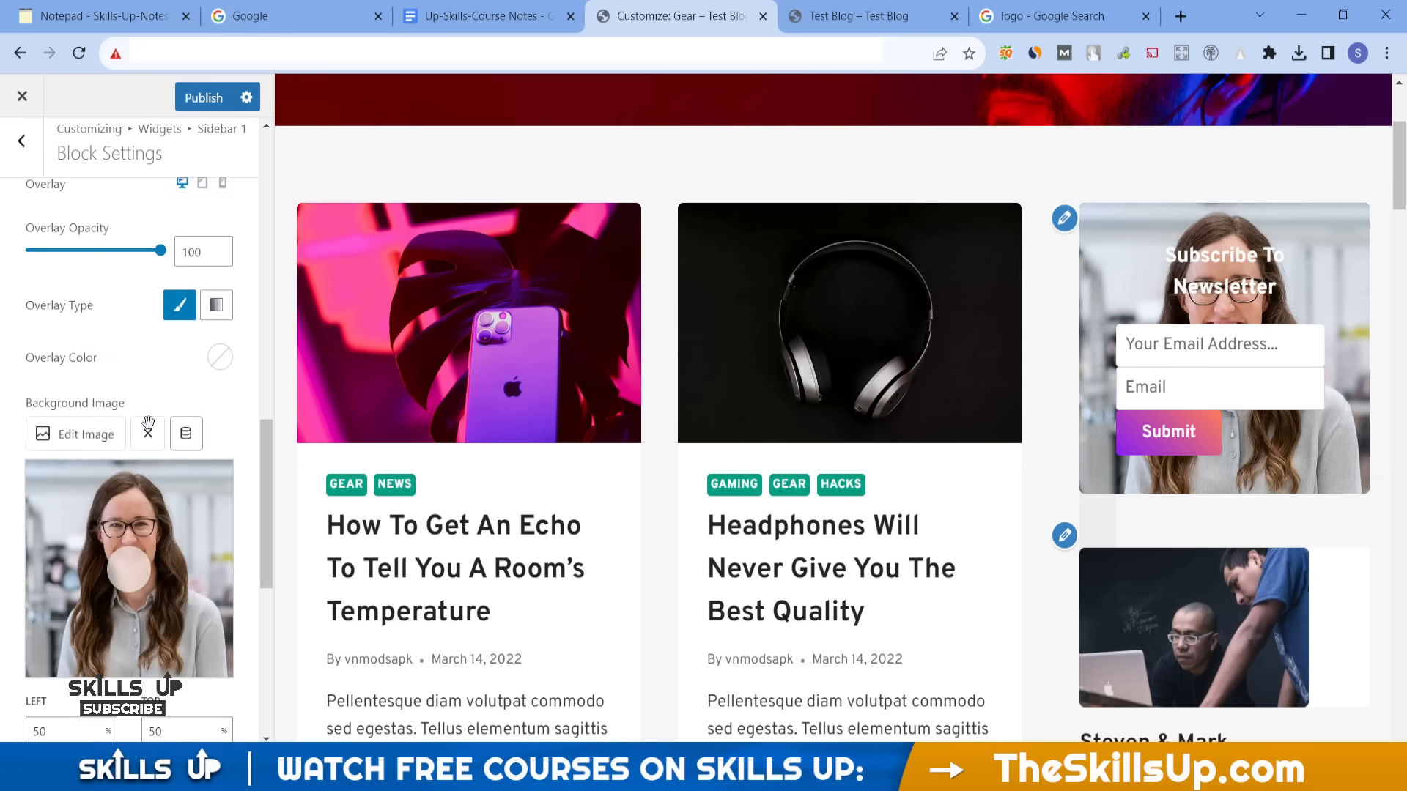
{"action": "scroll", "coordinate": [184, 279], "scroll_direction": "up", "scroll_amount": 5}
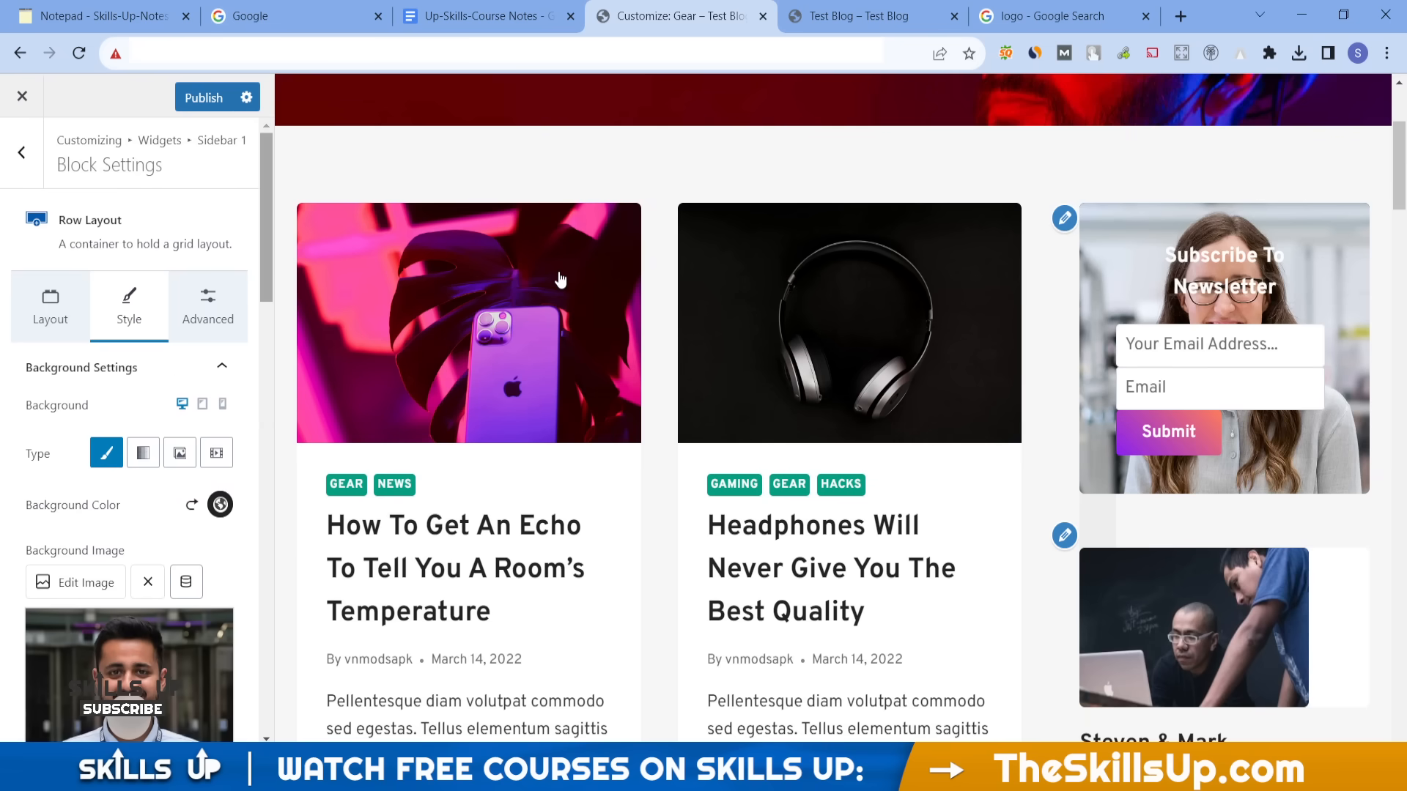
- Try replacing the phone number in the header top row's HTML contact text with "jjijiuiu", and undo the edit
{"action": "scroll", "coordinate": [561, 281], "scroll_direction": "up", "scroll_amount": 4}
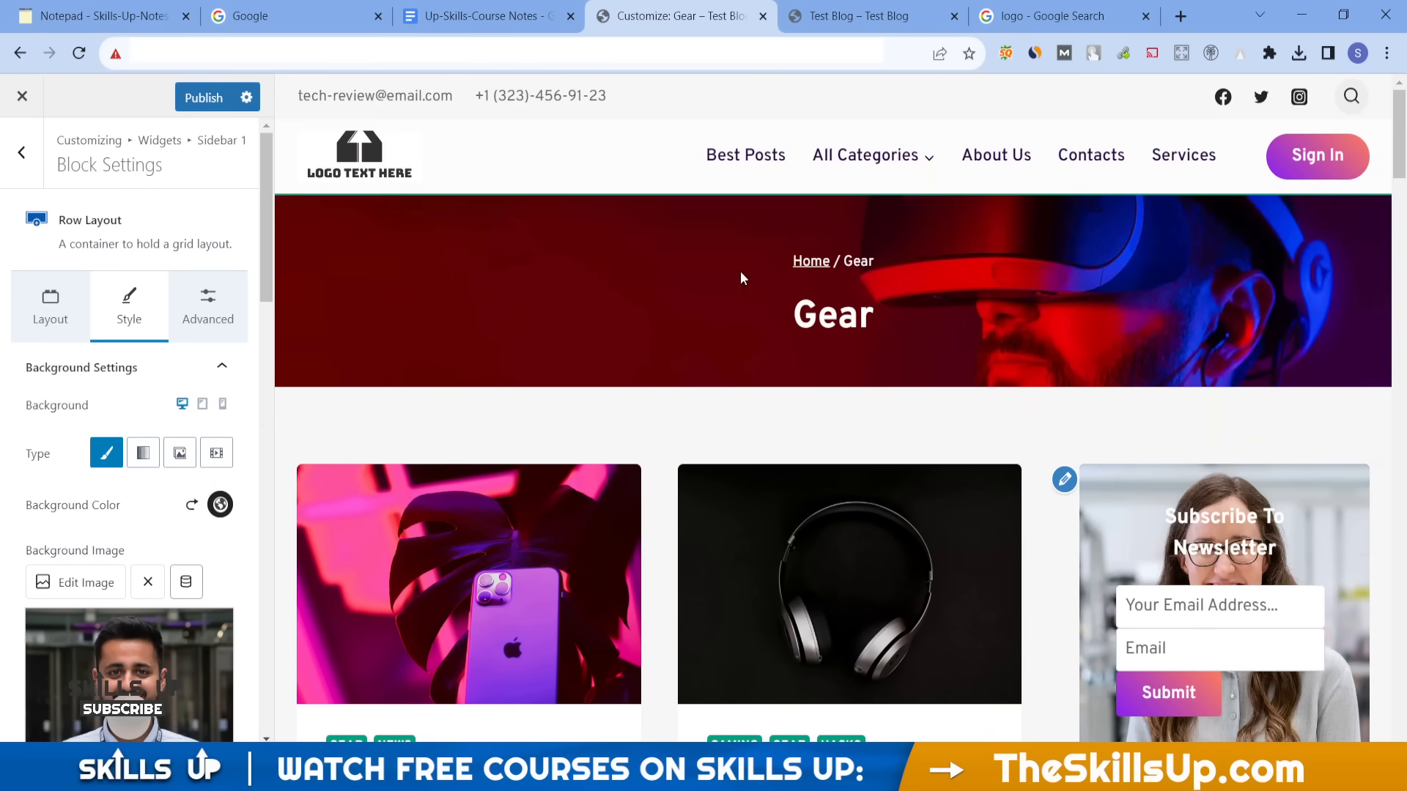
{"action": "scroll", "coordinate": [1062, 277], "scroll_direction": "down", "scroll_amount": 15}
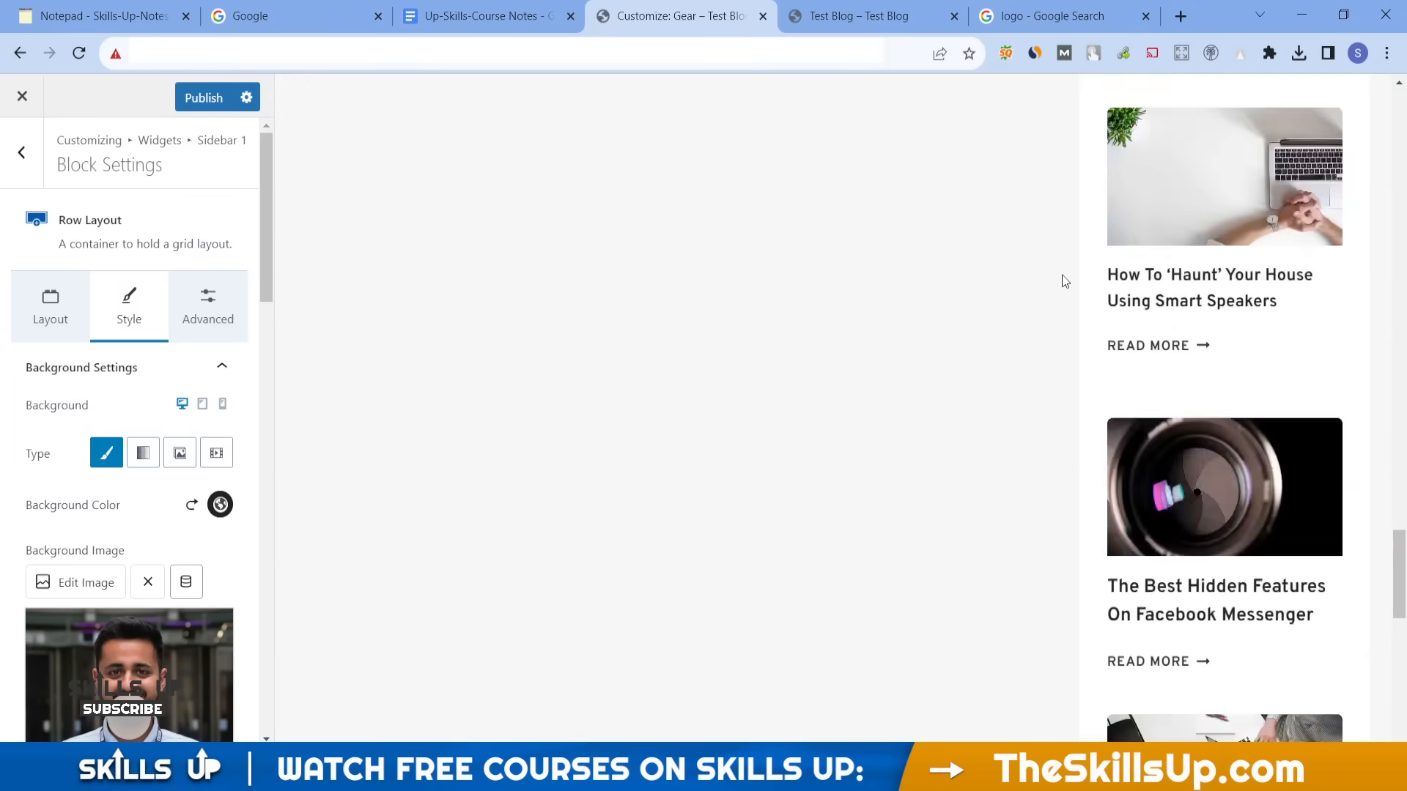
{"action": "scroll", "coordinate": [1062, 279], "scroll_direction": "up", "scroll_amount": 15}
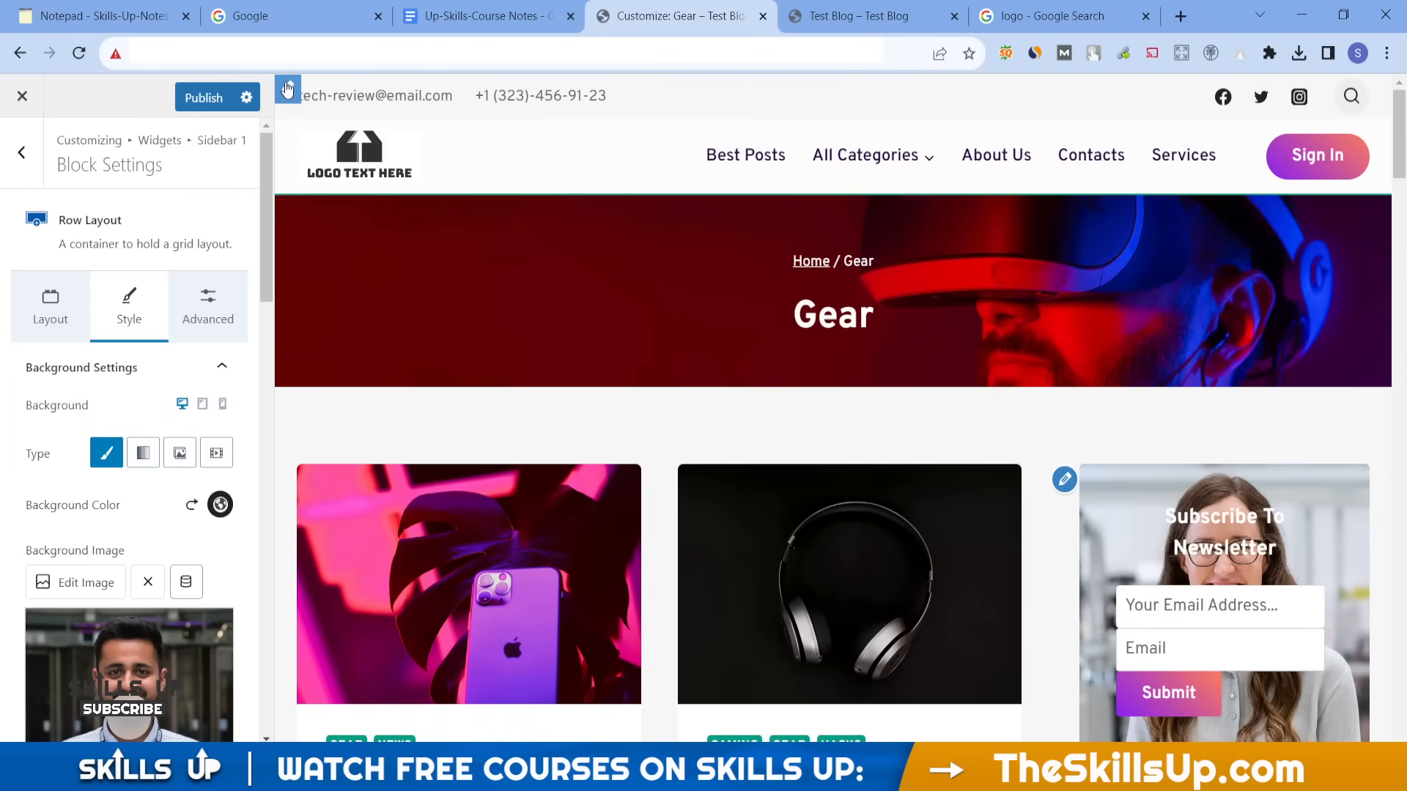
{"action": "left_click", "coordinate": [287, 89]}
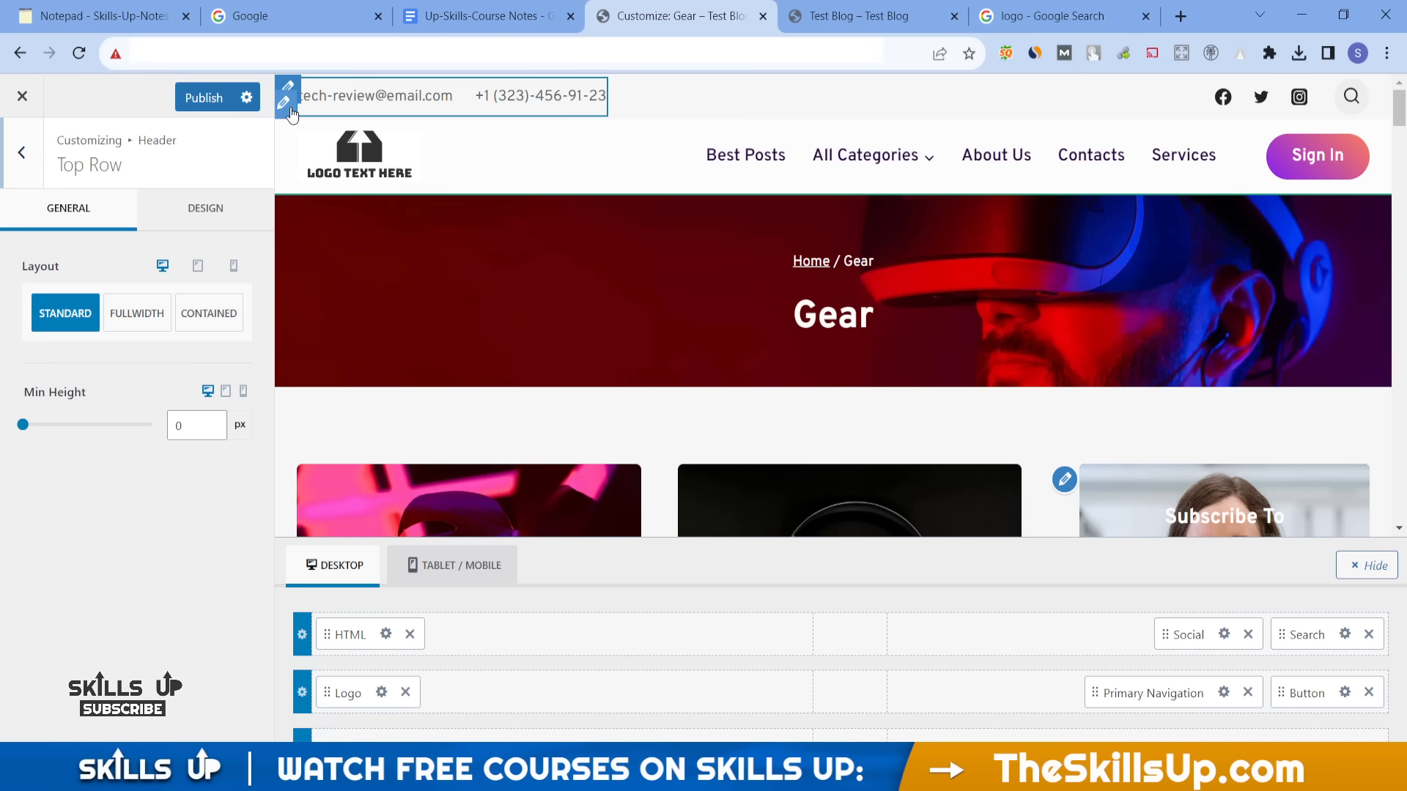
{"action": "left_click", "coordinate": [286, 106]}
{"action": "left_click_drag", "start_coordinate": [139, 380], "coordinate": [32, 394]}
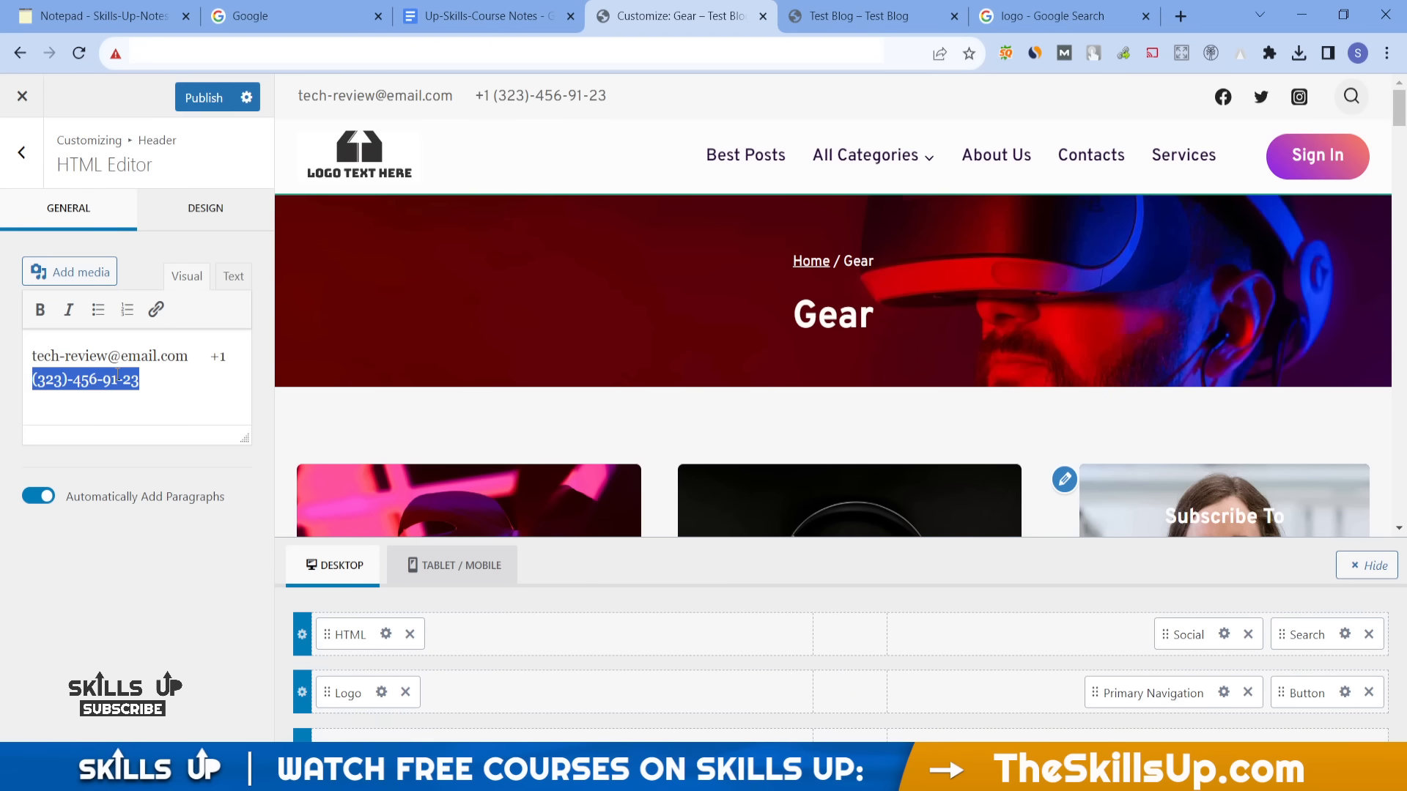
{"action": "type", "text": "jjijiu"}
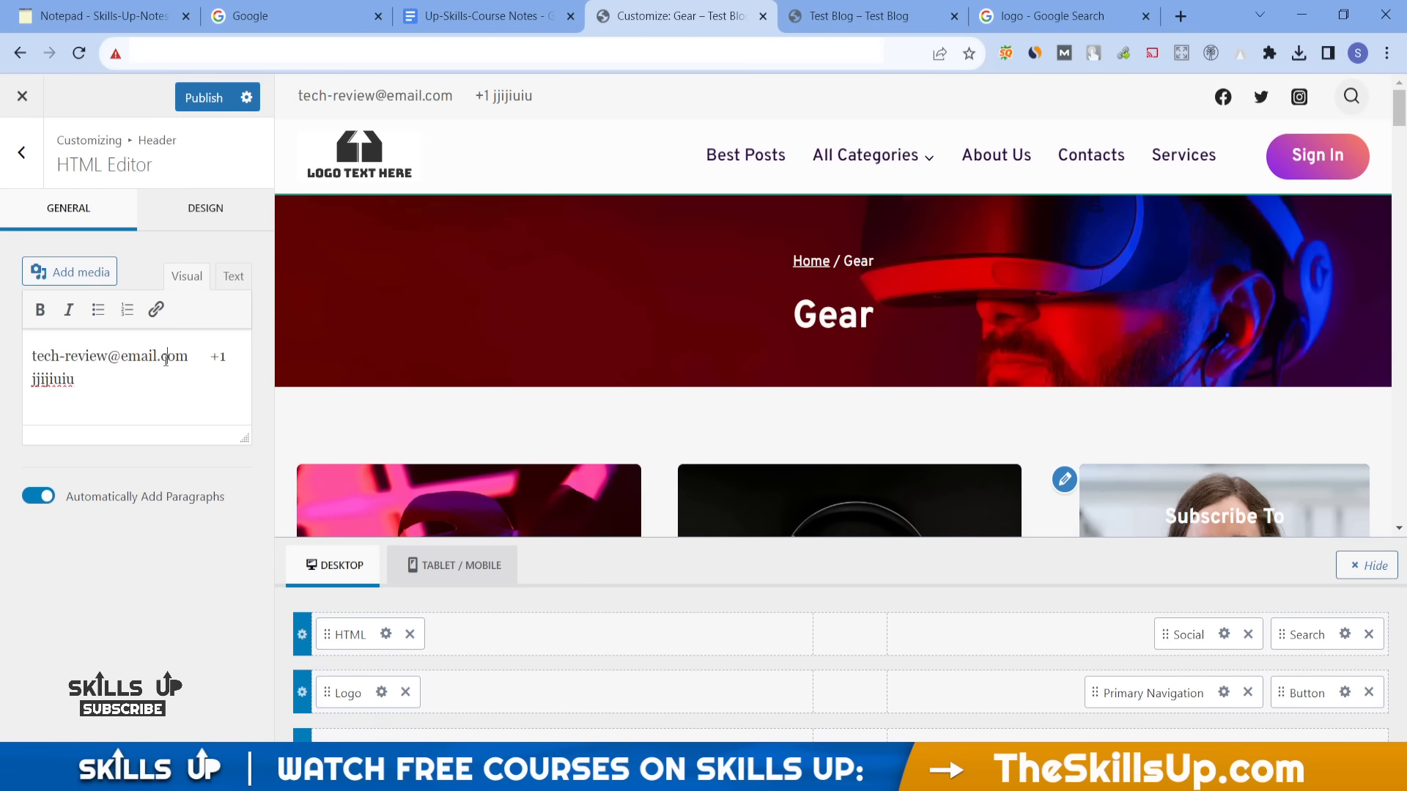
{"action": "key", "text": "ctrl+z"}
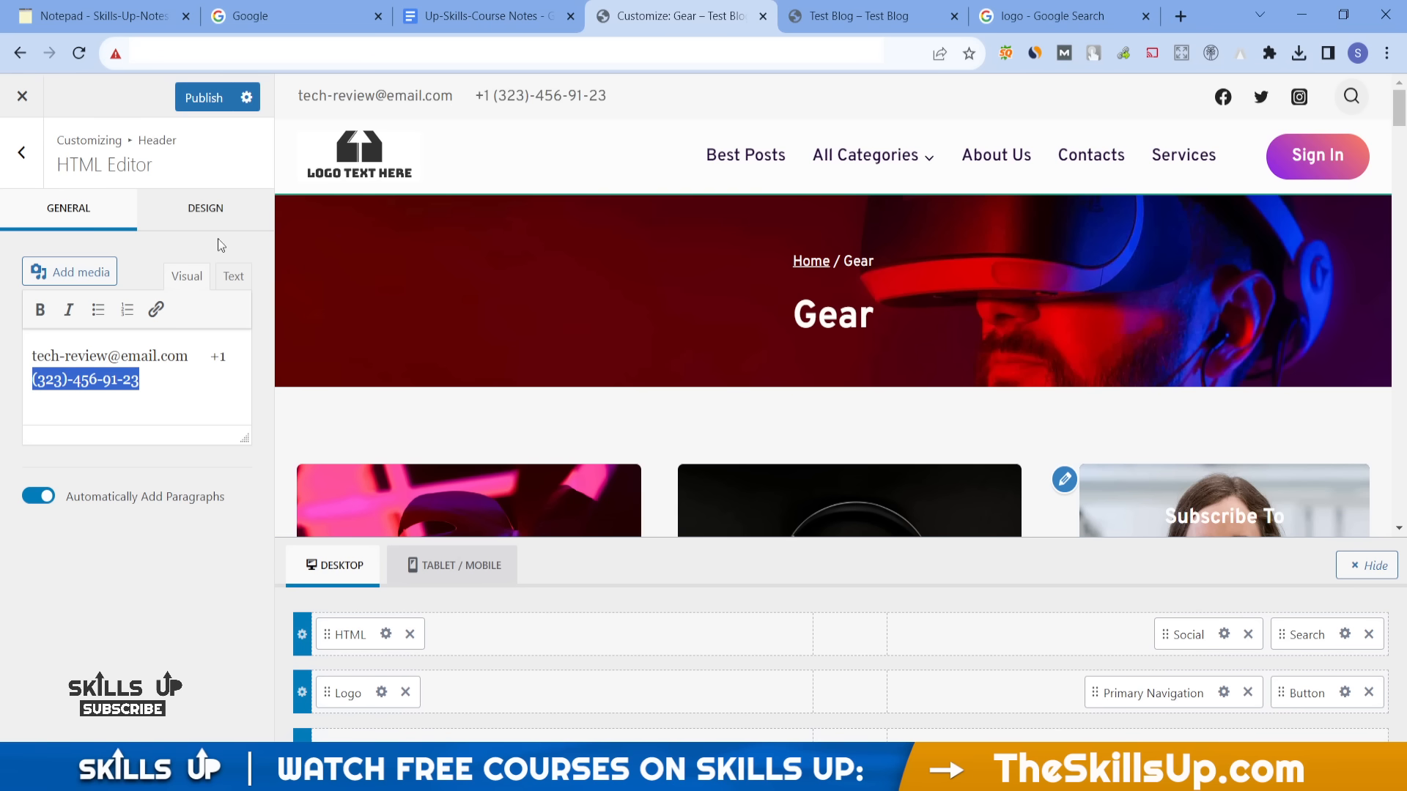
- Publish the customizer changes
{"action": "left_click", "coordinate": [191, 110]}
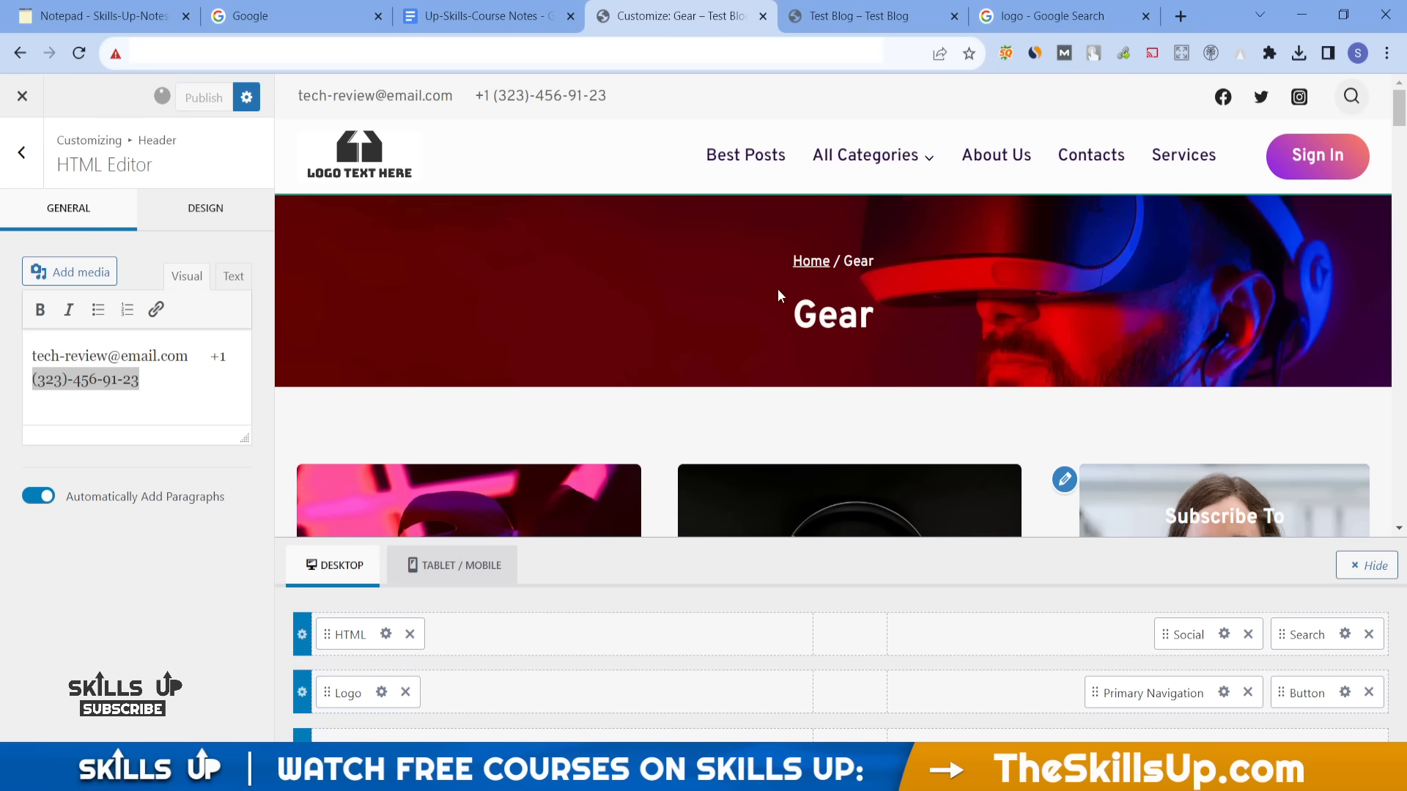
- Open the tabs block with News, Tips and Hacks in the Sidebar 1 widgets for editing
{"action": "scroll", "coordinate": [1011, 372], "scroll_direction": "down", "scroll_amount": 10}
{"action": "scroll", "coordinate": [1011, 372], "scroll_direction": "up", "scroll_amount": 3}
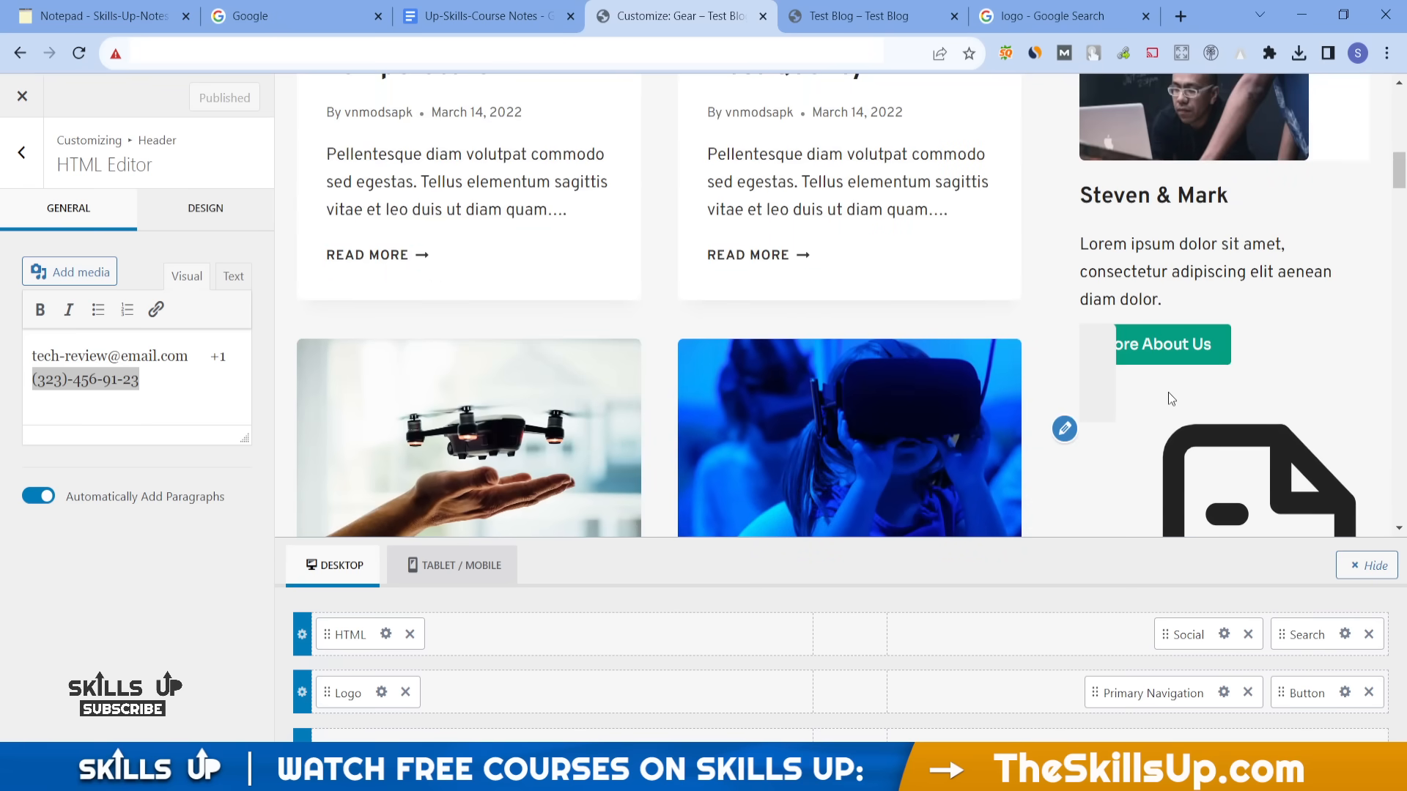
{"action": "left_click", "coordinate": [1065, 429]}
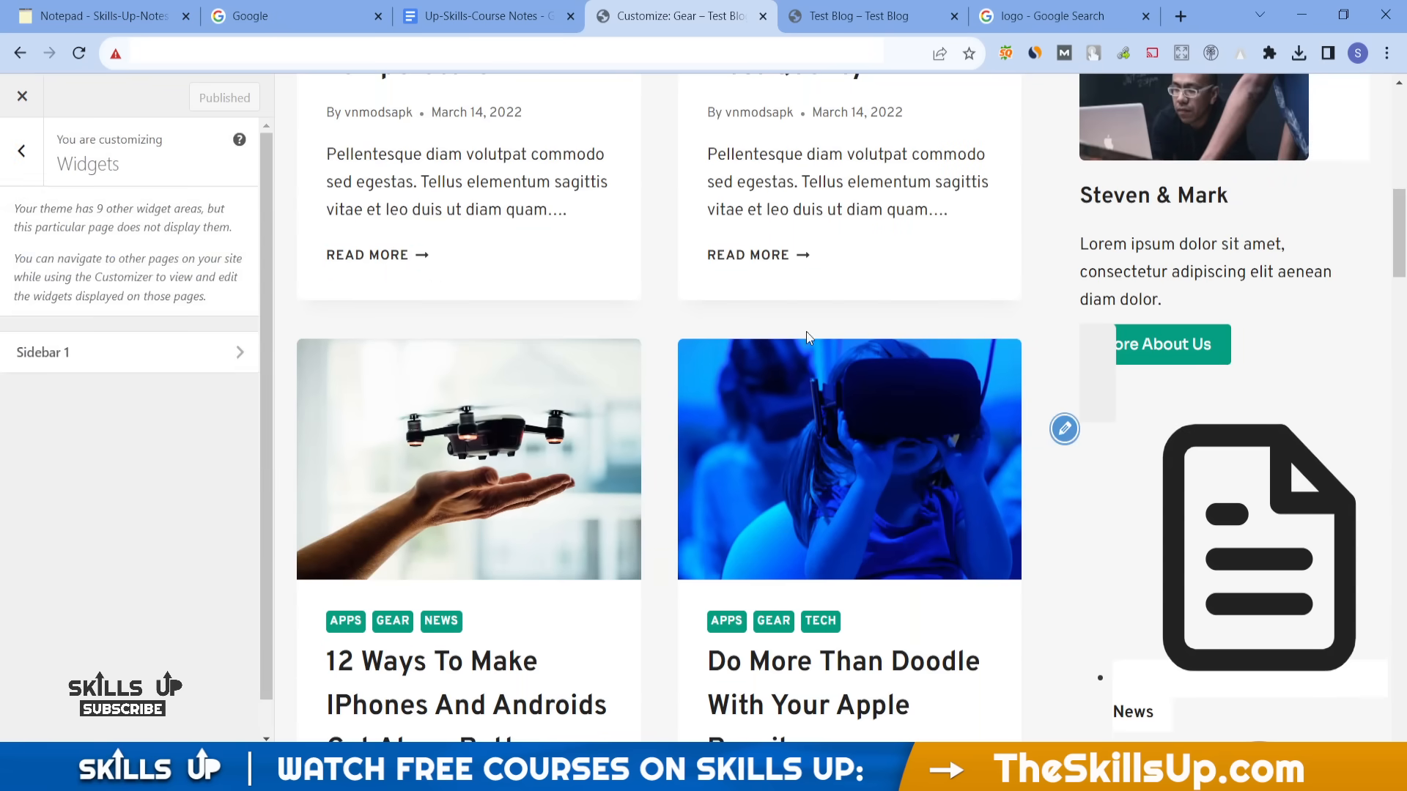
{"action": "scroll", "coordinate": [167, 405], "scroll_direction": "down", "scroll_amount": 5}
{"action": "scroll", "coordinate": [167, 405], "scroll_direction": "up", "scroll_amount": 10}
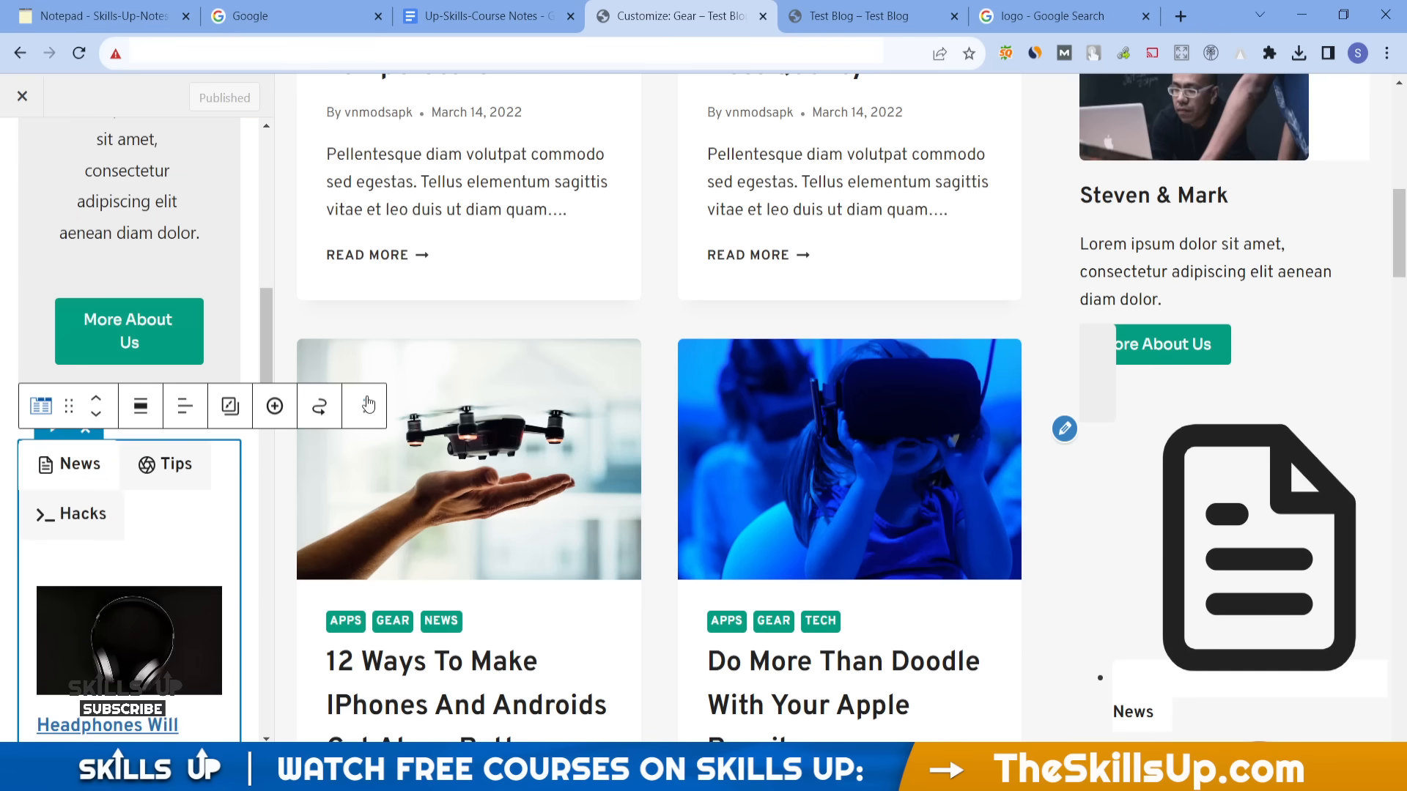
- Delete the tabs block with News, Tips and Hacks from the Sidebar 1 widgets
{"action": "left_click", "coordinate": [365, 407]}
{"action": "scroll", "coordinate": [431, 729], "scroll_direction": "down", "scroll_amount": 1}
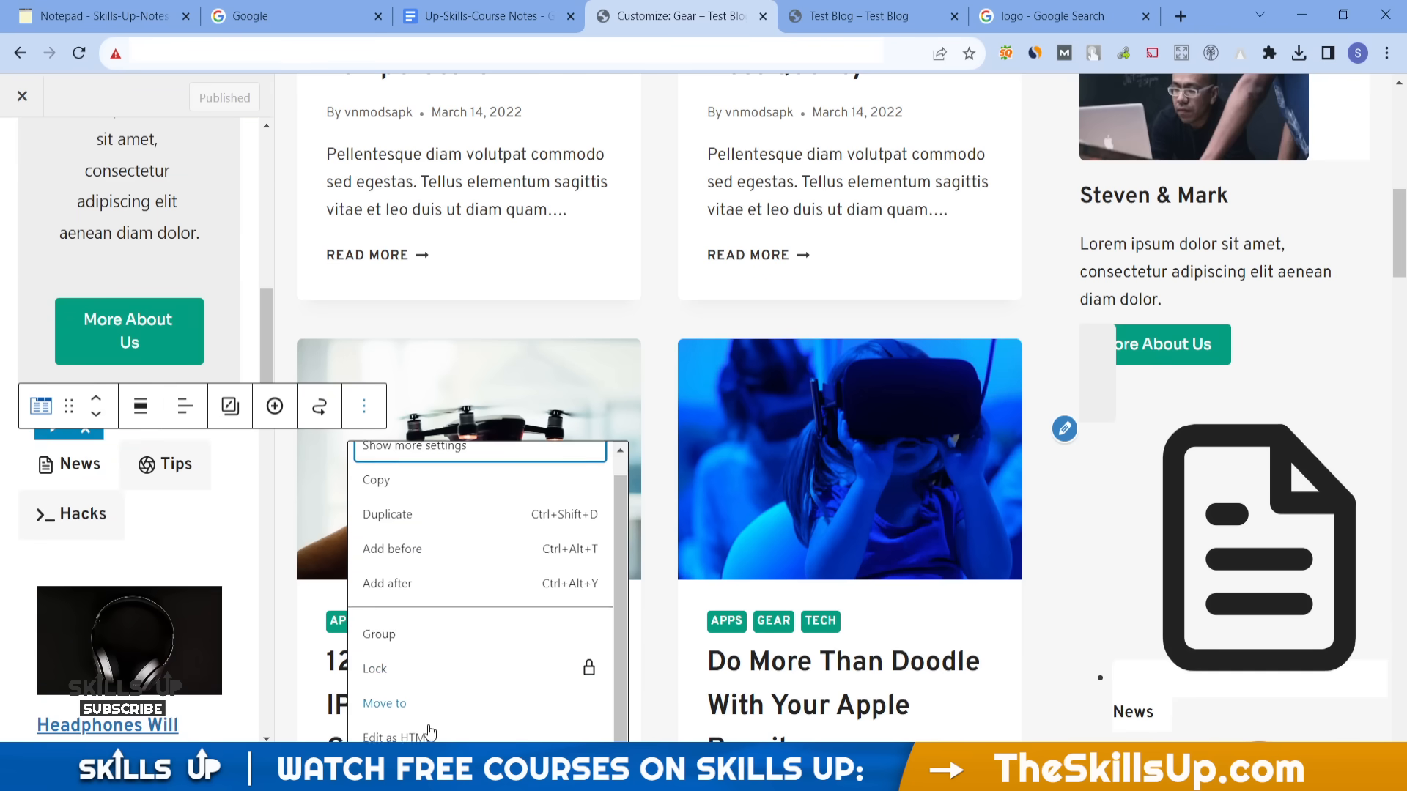
{"action": "left_click", "coordinate": [425, 768]}
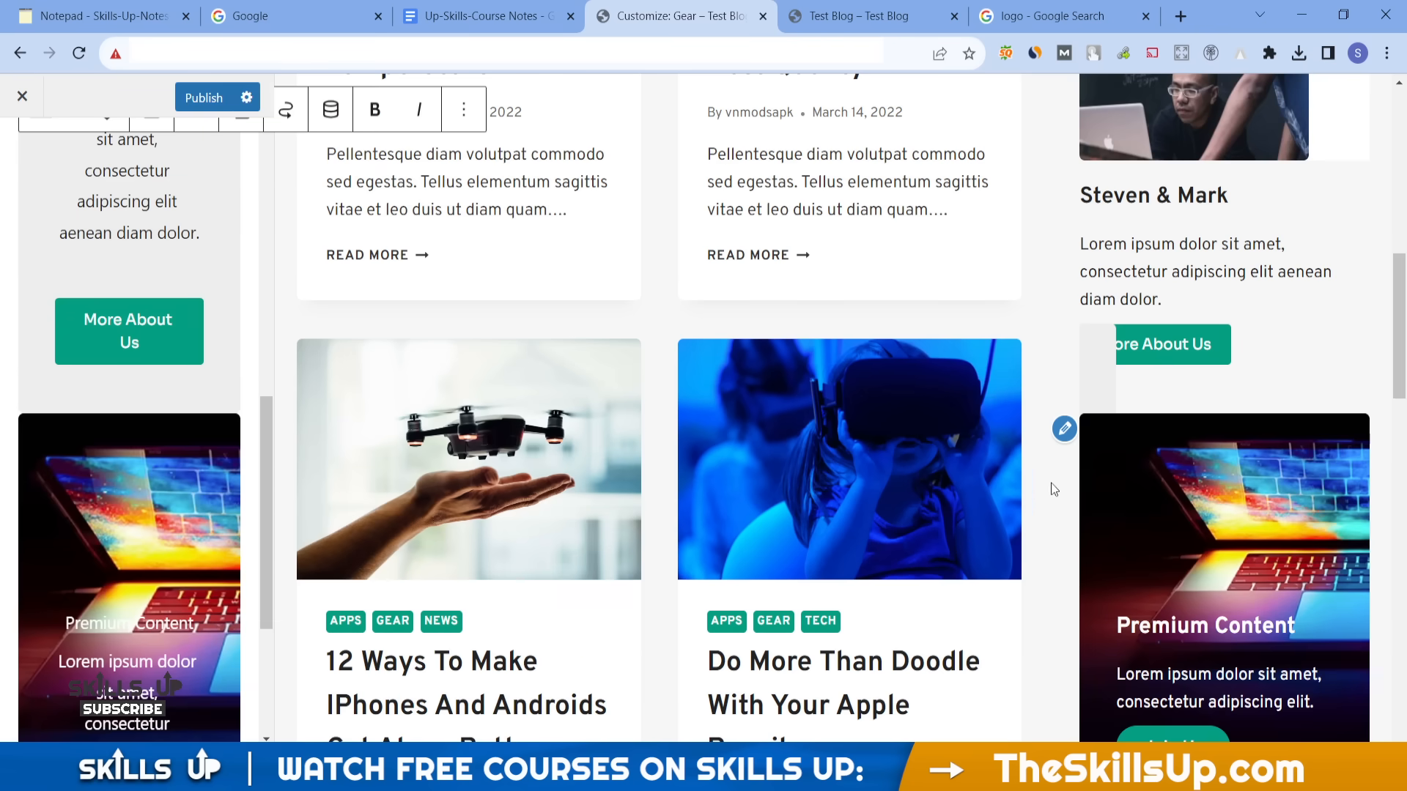
- Make the title of the sidebar's about info box bold
{"action": "scroll", "coordinate": [1213, 483], "scroll_direction": "up", "scroll_amount": 5}
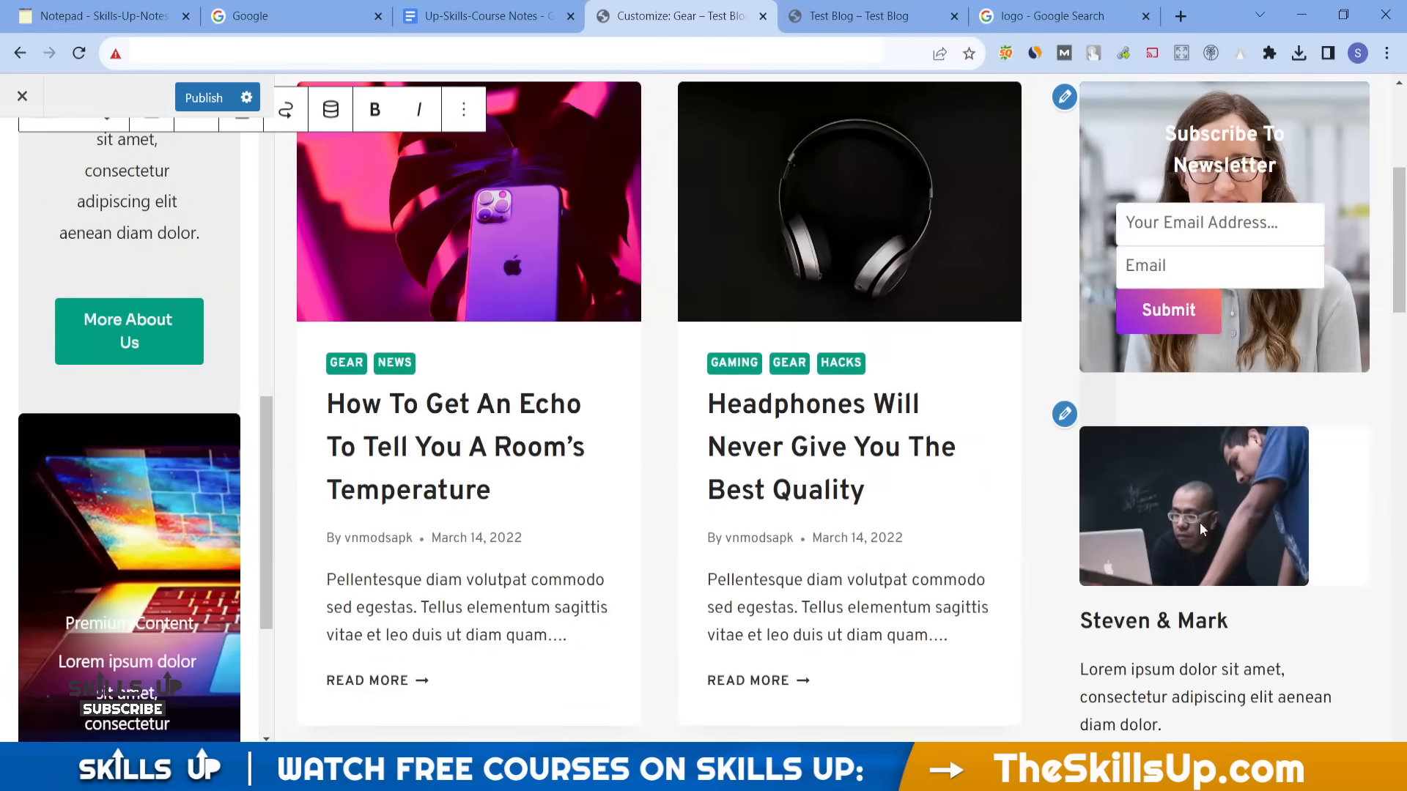
{"action": "scroll", "coordinate": [1165, 646], "scroll_direction": "down", "scroll_amount": 2}
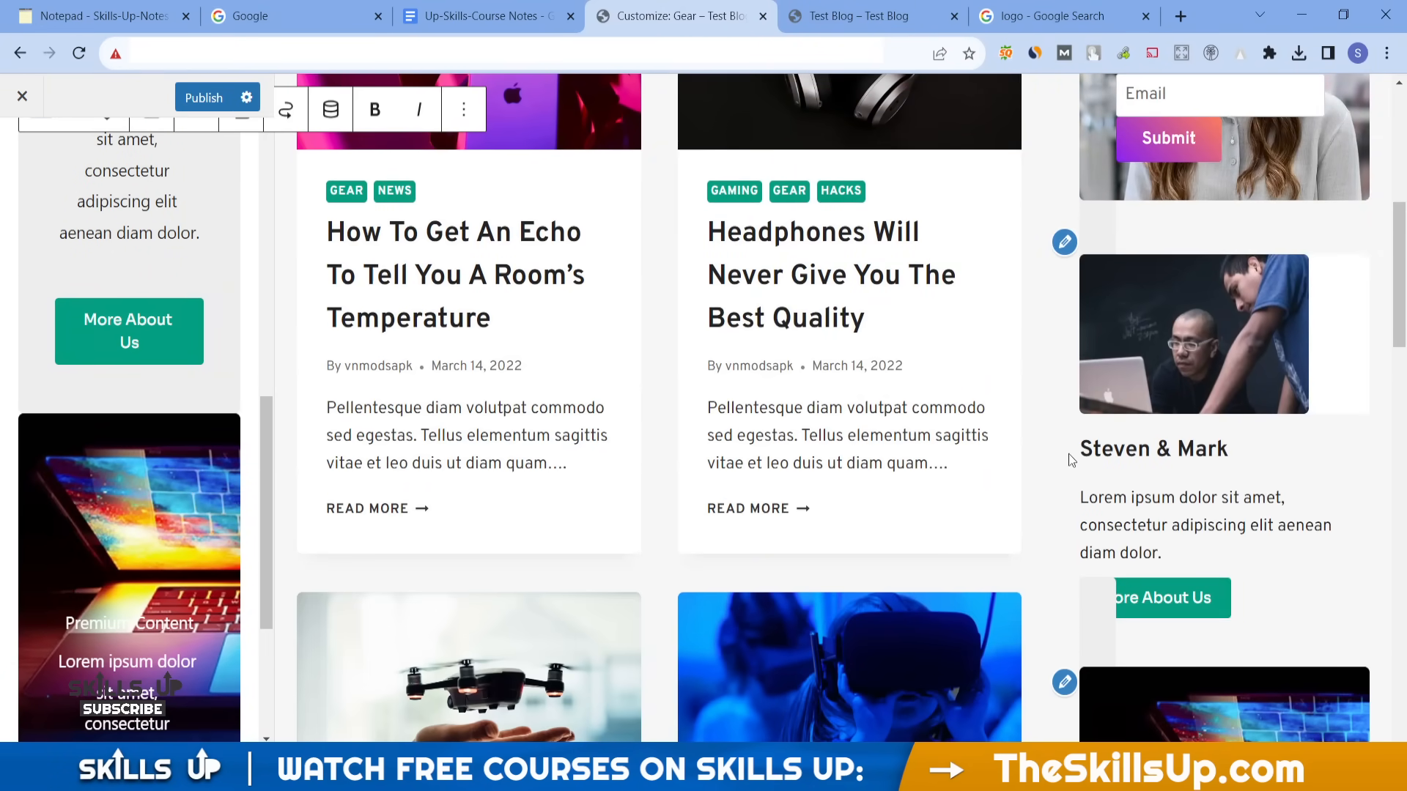
{"action": "left_click", "coordinate": [1065, 242]}
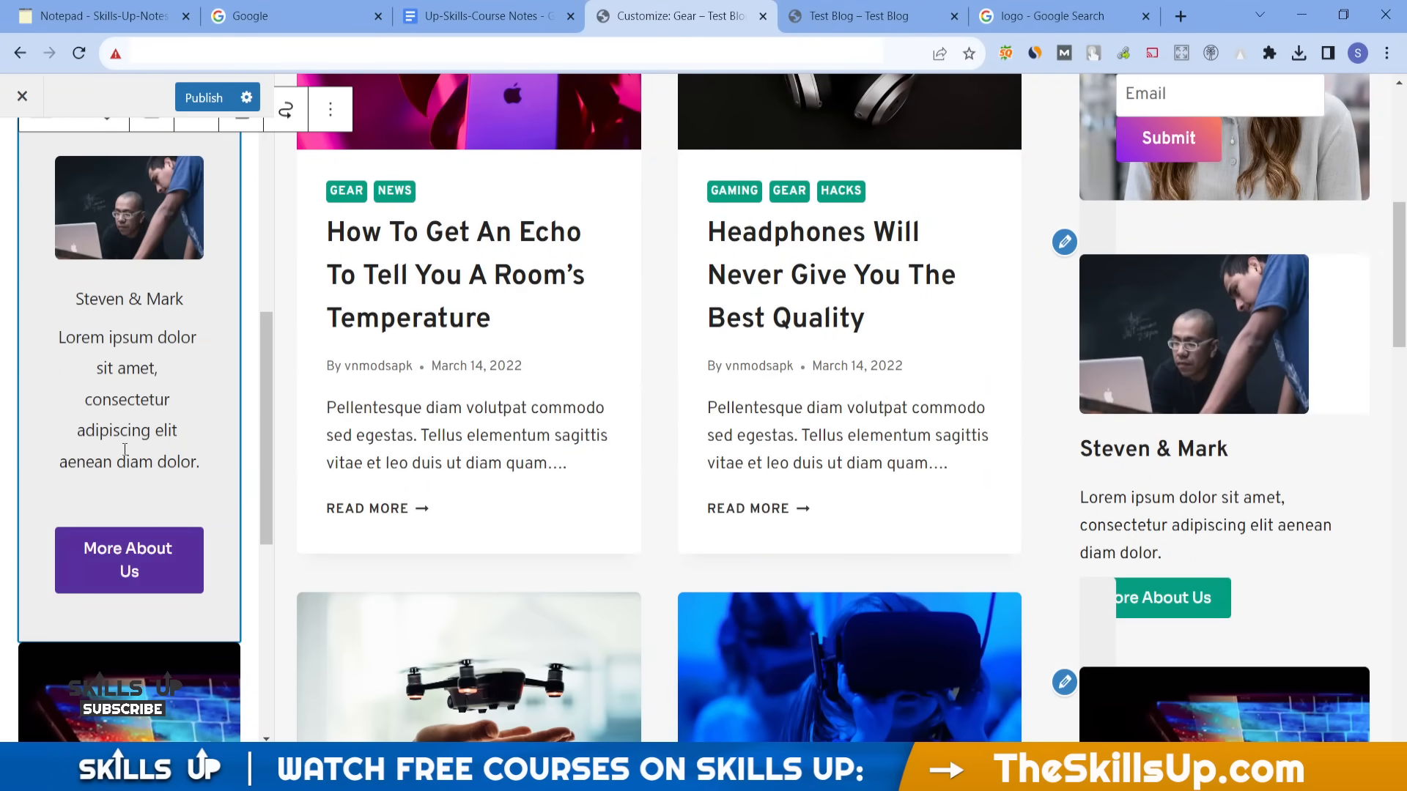
{"action": "triple_click", "coordinate": [162, 379]}
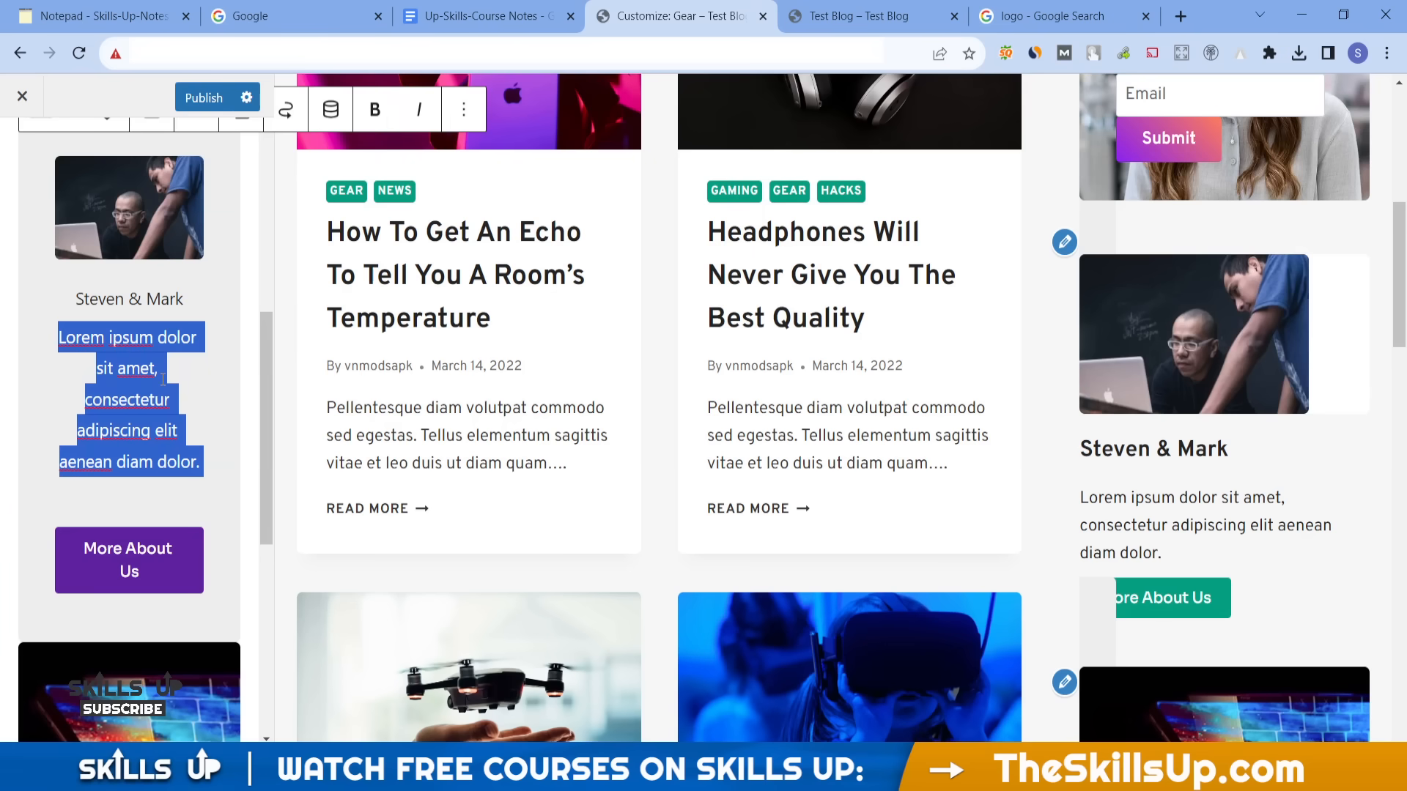
{"action": "triple_click", "coordinate": [104, 304]}
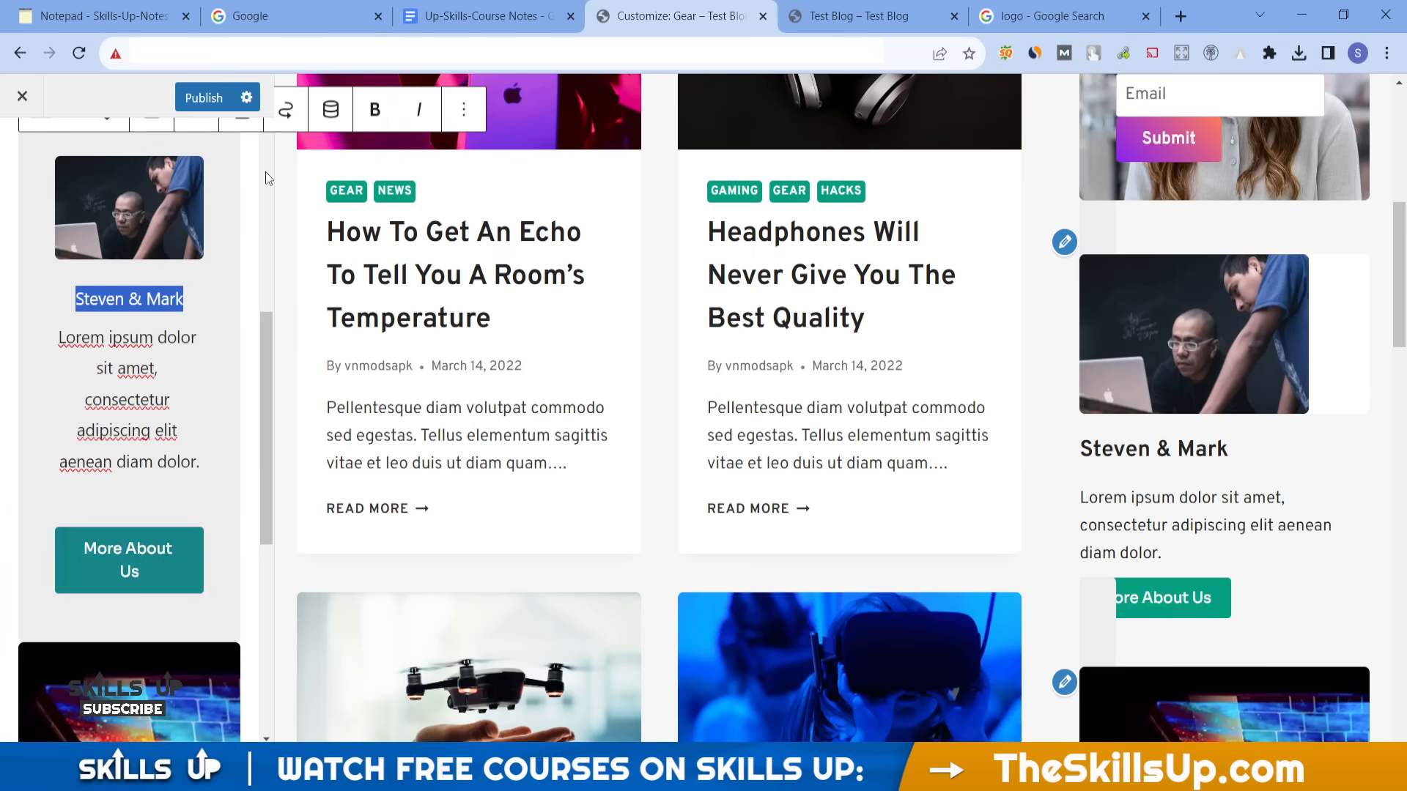
{"action": "left_click", "coordinate": [376, 109]}
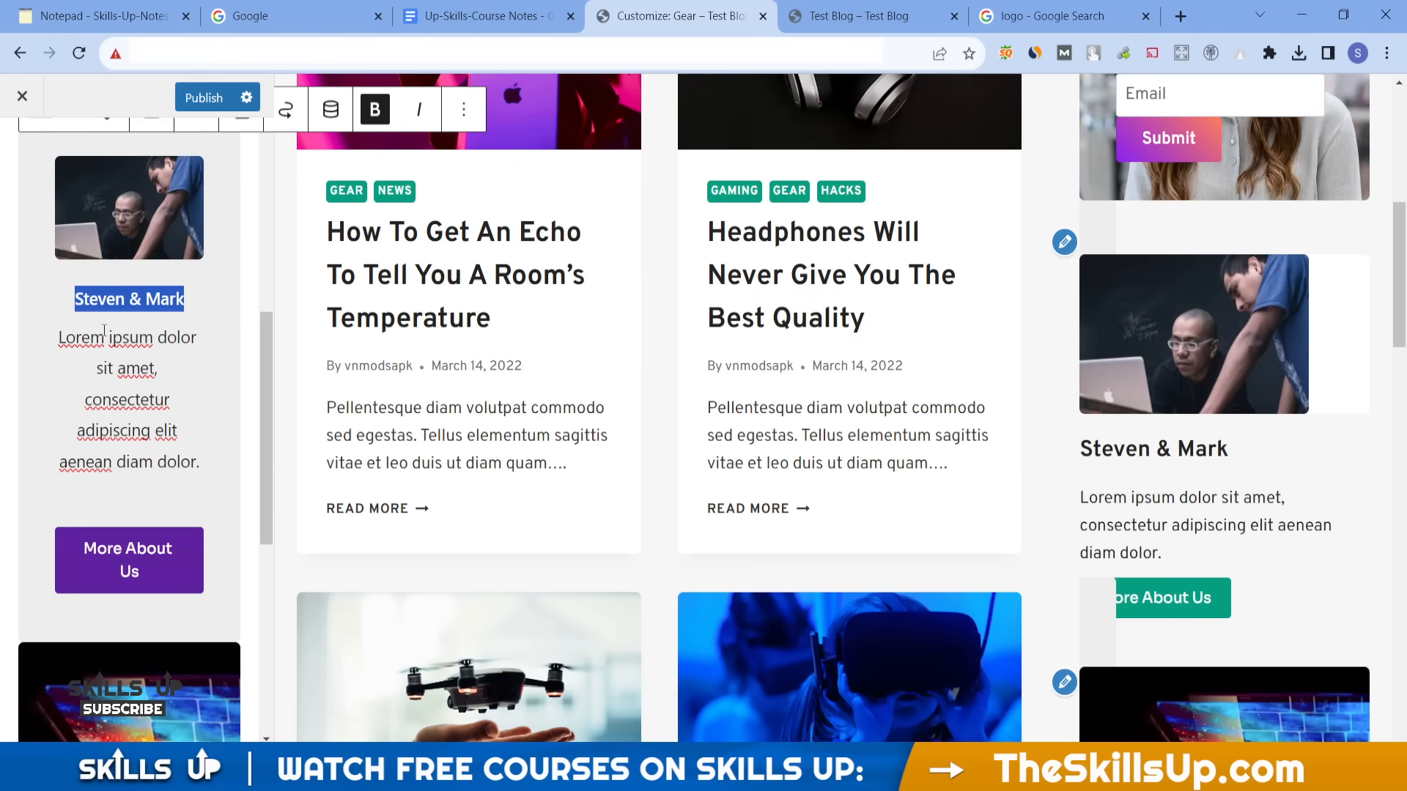
- Replace the about info box's placeholder description with "I am SEO Expert"
{"action": "left_click", "coordinate": [91, 362]}
{"action": "left_click_drag", "start_coordinate": [58, 328], "coordinate": [222, 458]}
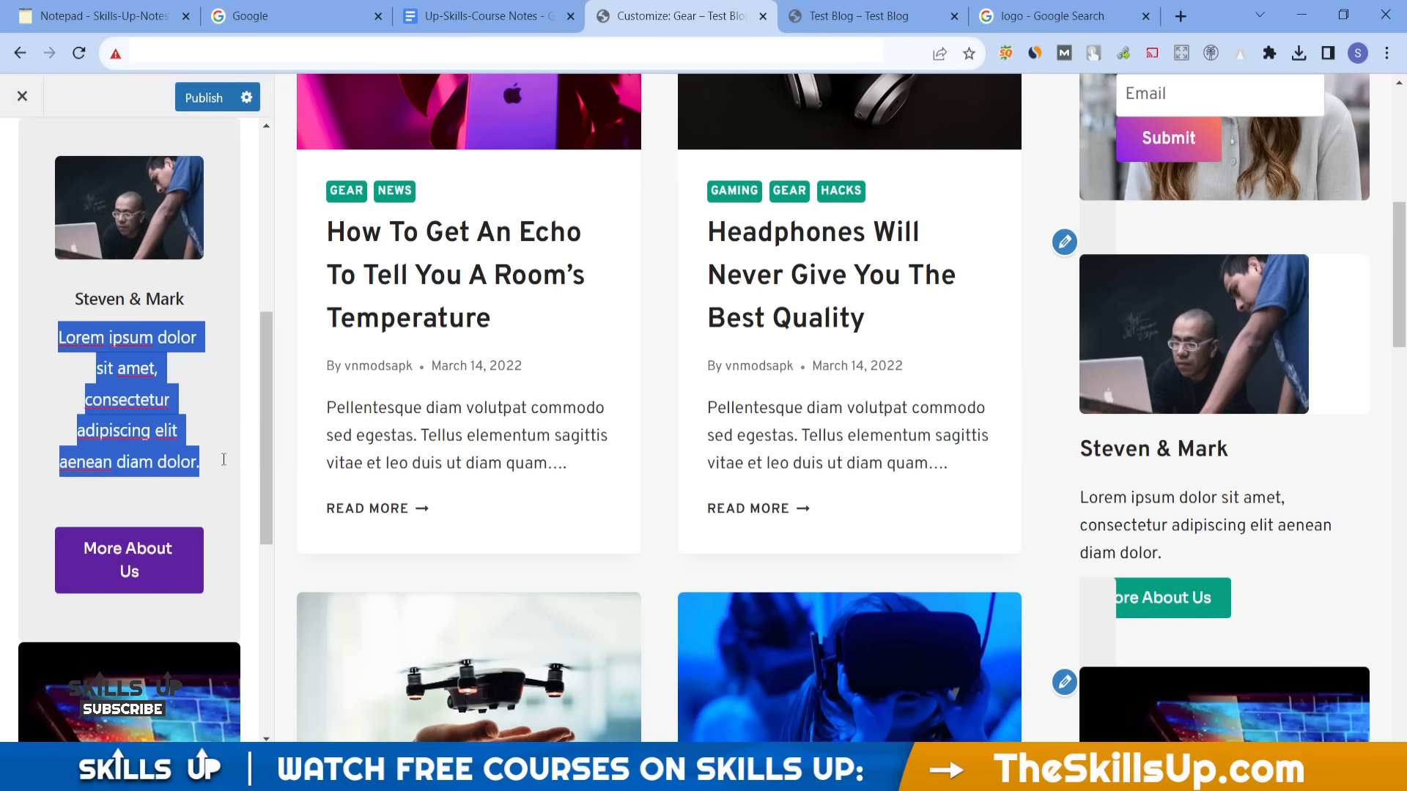
{"action": "type", "text": "I am SEIO"}
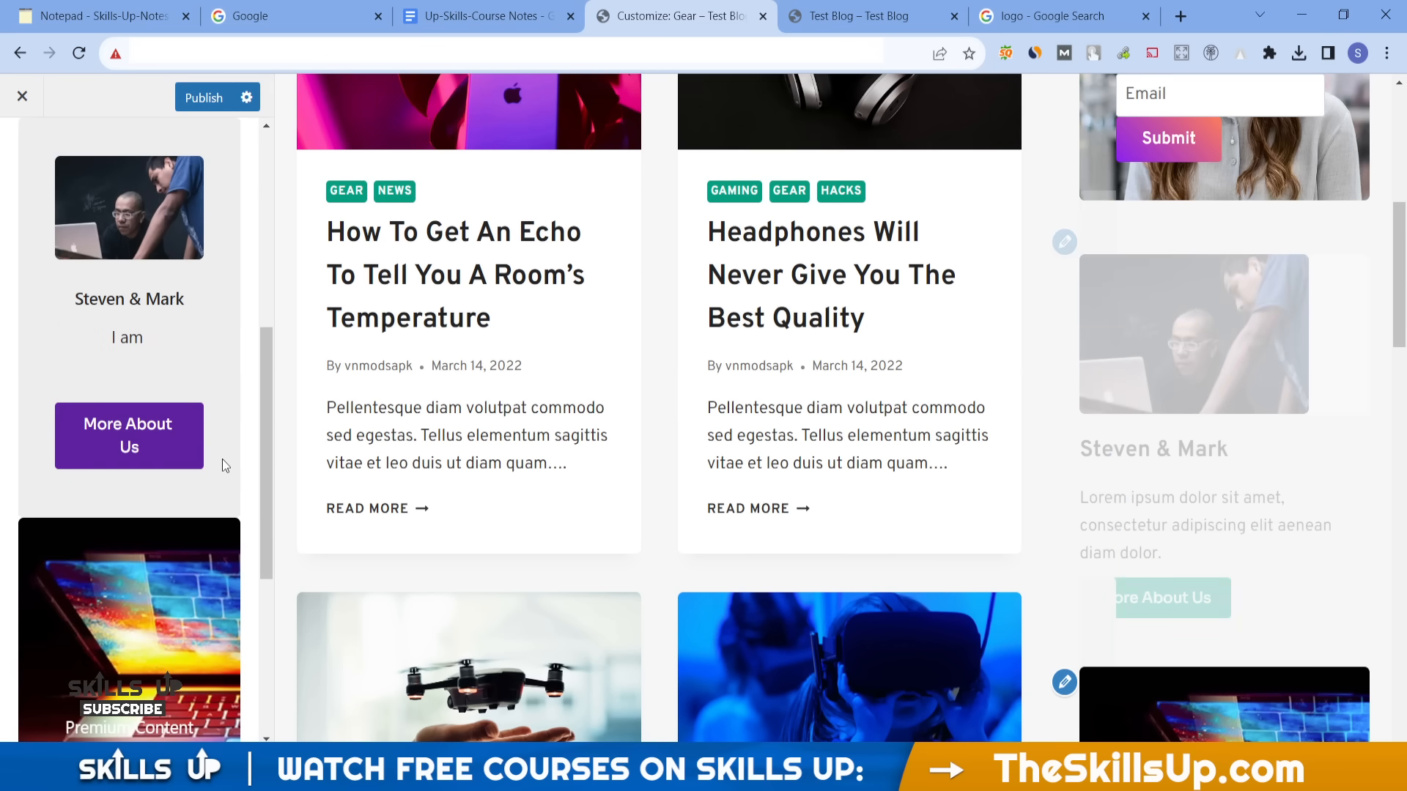
{"action": "key", "text": "BackSpace"}
{"action": "key", "text": "BackSpace"}
{"action": "type", "text": "O Expert"}
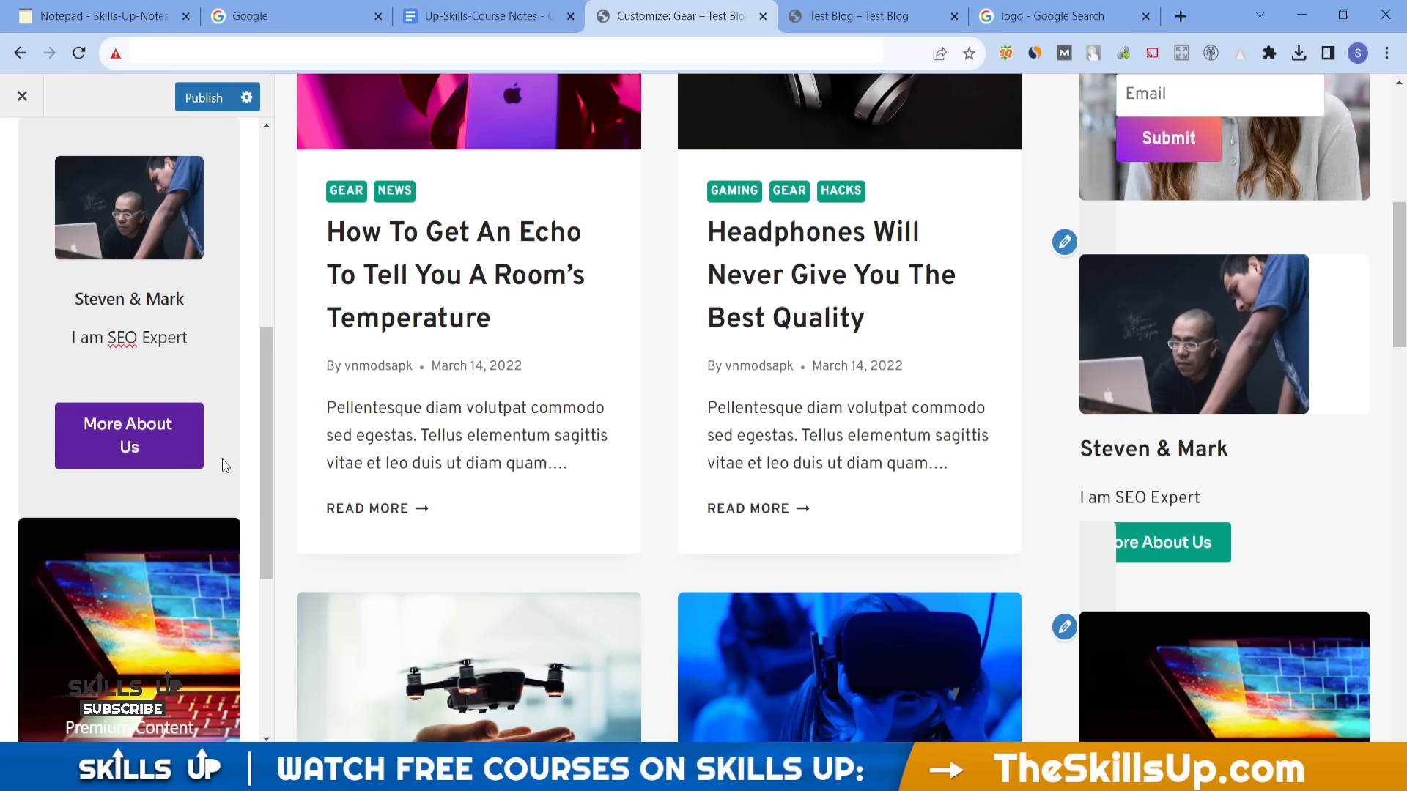
- Open the full settings of the sidebar's about info box and examine the available options
{"action": "left_click", "coordinate": [110, 449]}
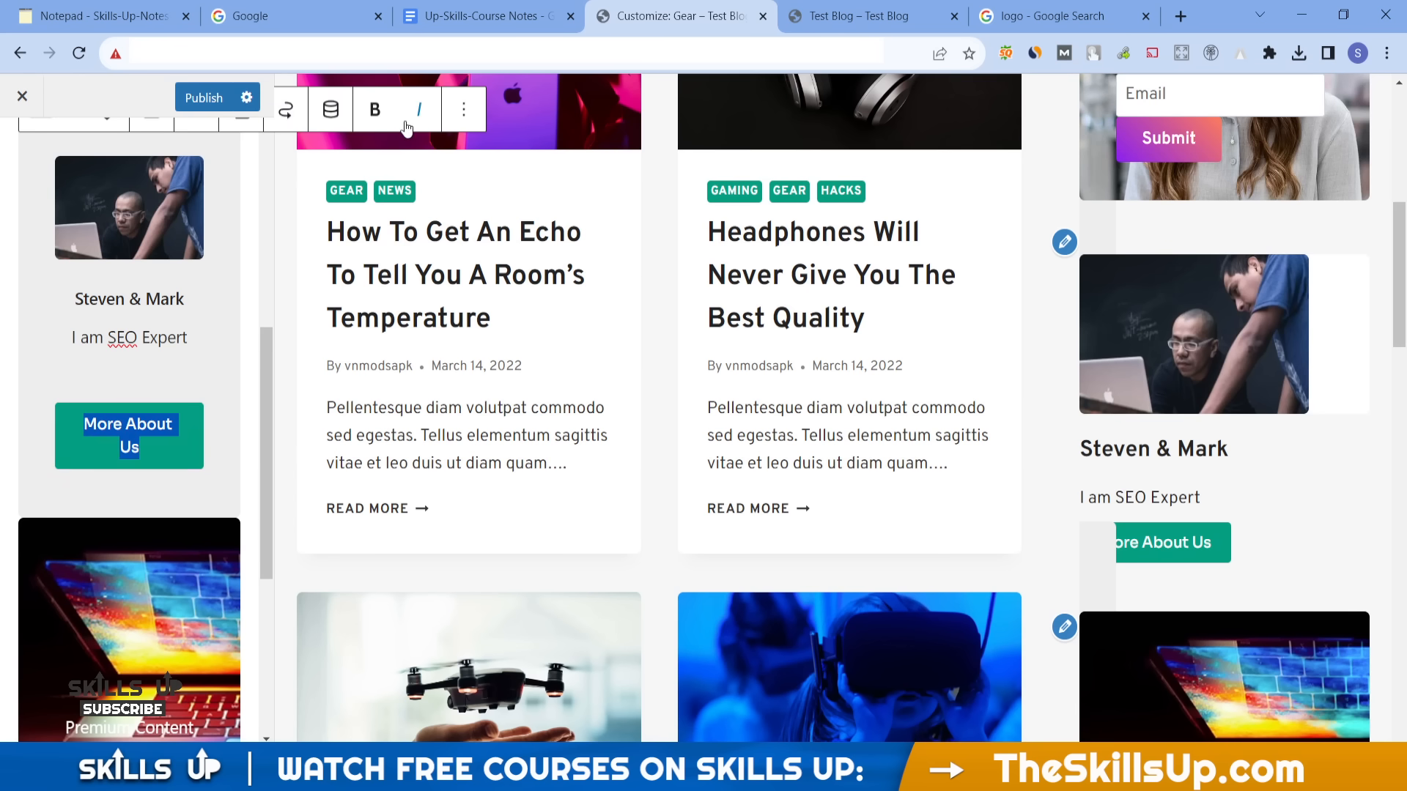
{"action": "scroll", "coordinate": [148, 349], "scroll_direction": "up", "scroll_amount": 2}
{"action": "left_click", "coordinate": [148, 350]}
{"action": "scroll", "coordinate": [147, 349], "scroll_direction": "up", "scroll_amount": 1}
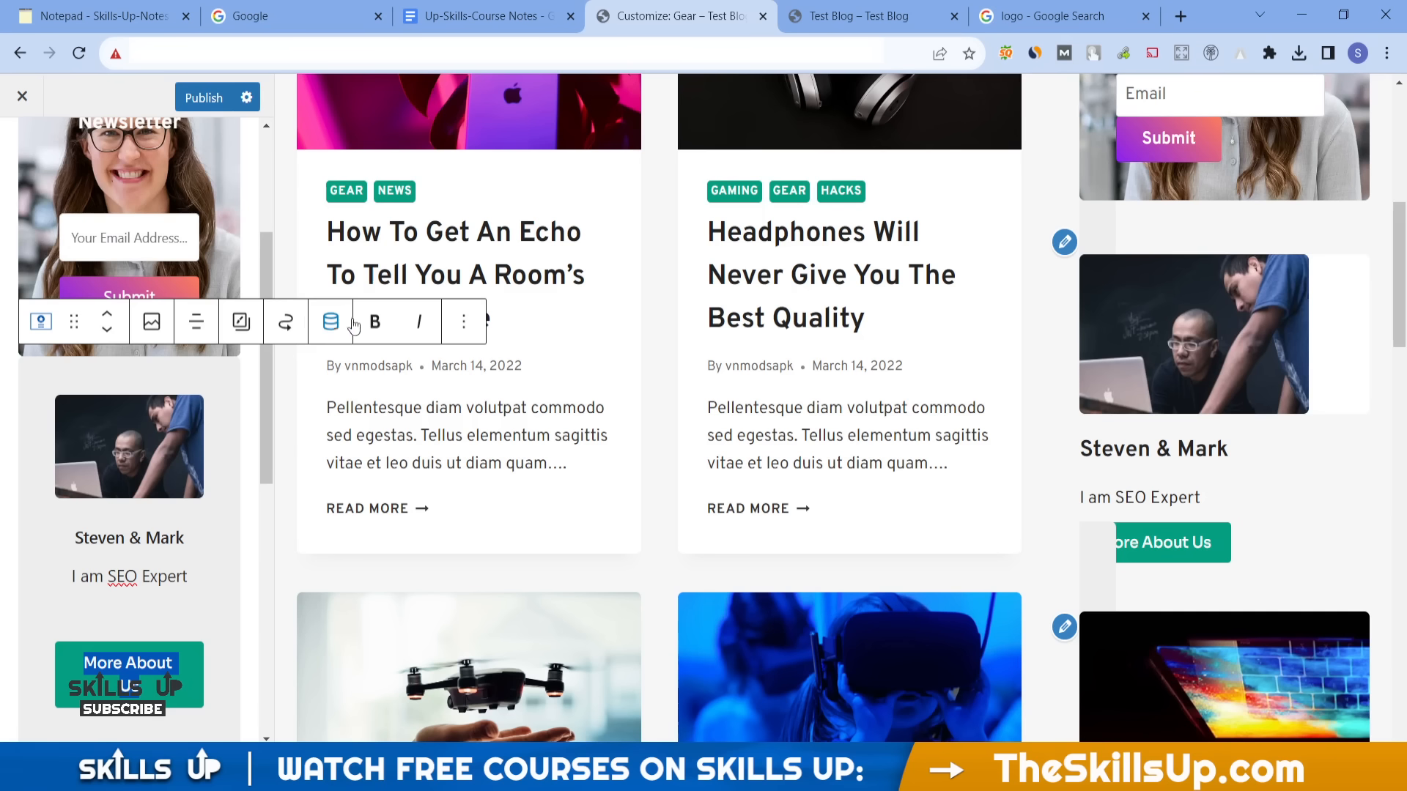
{"action": "left_click", "coordinate": [457, 321]}
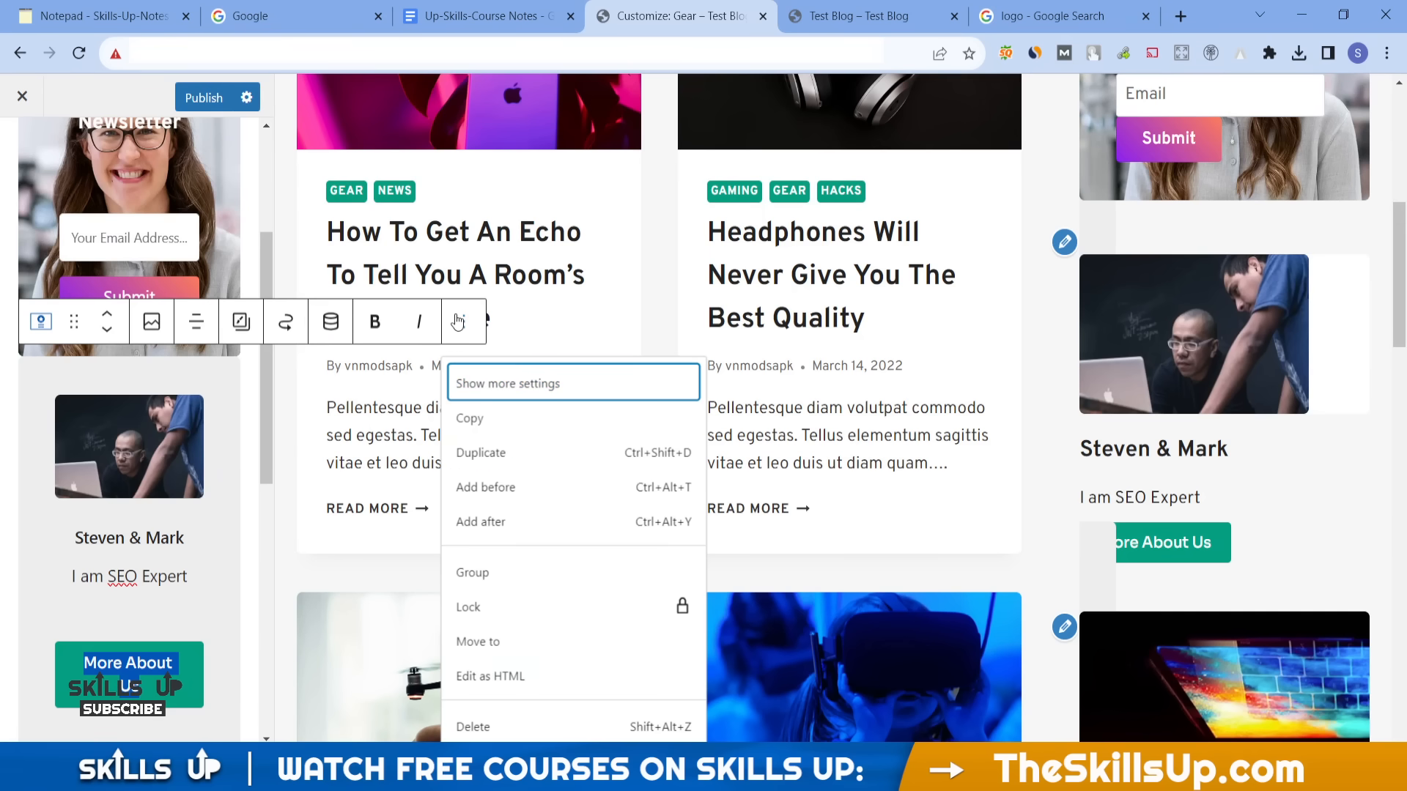
{"action": "left_click", "coordinate": [503, 395]}
{"action": "scroll", "coordinate": [174, 466], "scroll_direction": "down", "scroll_amount": 2}
{"action": "scroll", "coordinate": [174, 466], "scroll_direction": "up", "scroll_amount": 2}
{"action": "scroll", "coordinate": [173, 470], "scroll_direction": "down", "scroll_amount": 2}
{"action": "left_click", "coordinate": [72, 460]}
{"action": "scroll", "coordinate": [127, 337], "scroll_direction": "up", "scroll_amount": 3}
{"action": "left_click", "coordinate": [7, 185]}
- Publish the sidebar widget changes and close the customizer
{"action": "left_click", "coordinate": [203, 98]}
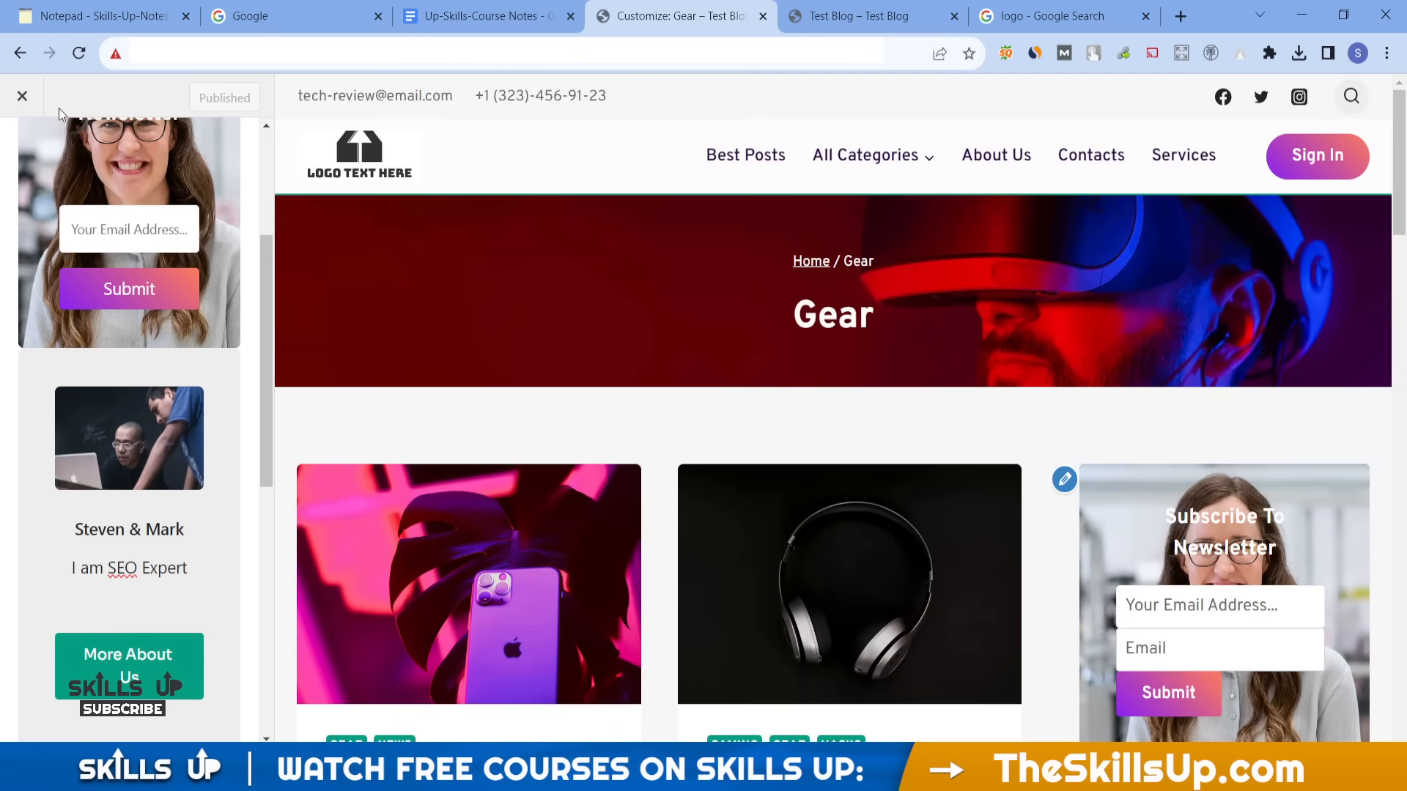
{"action": "left_click", "coordinate": [23, 99]}
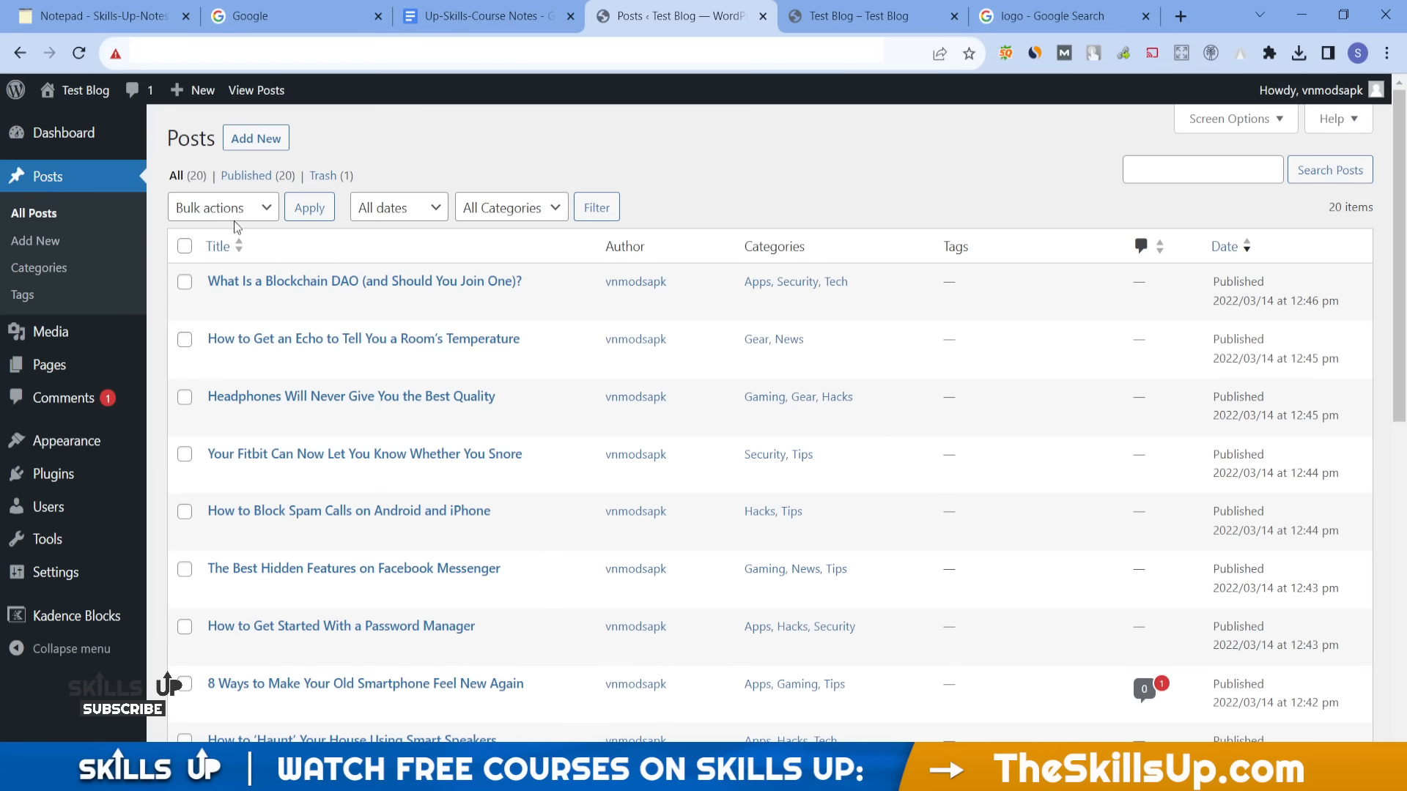
- Open the Best Posts front page for editing from the list of all pages
{"action": "mouse_move", "coordinate": [102, 366]}
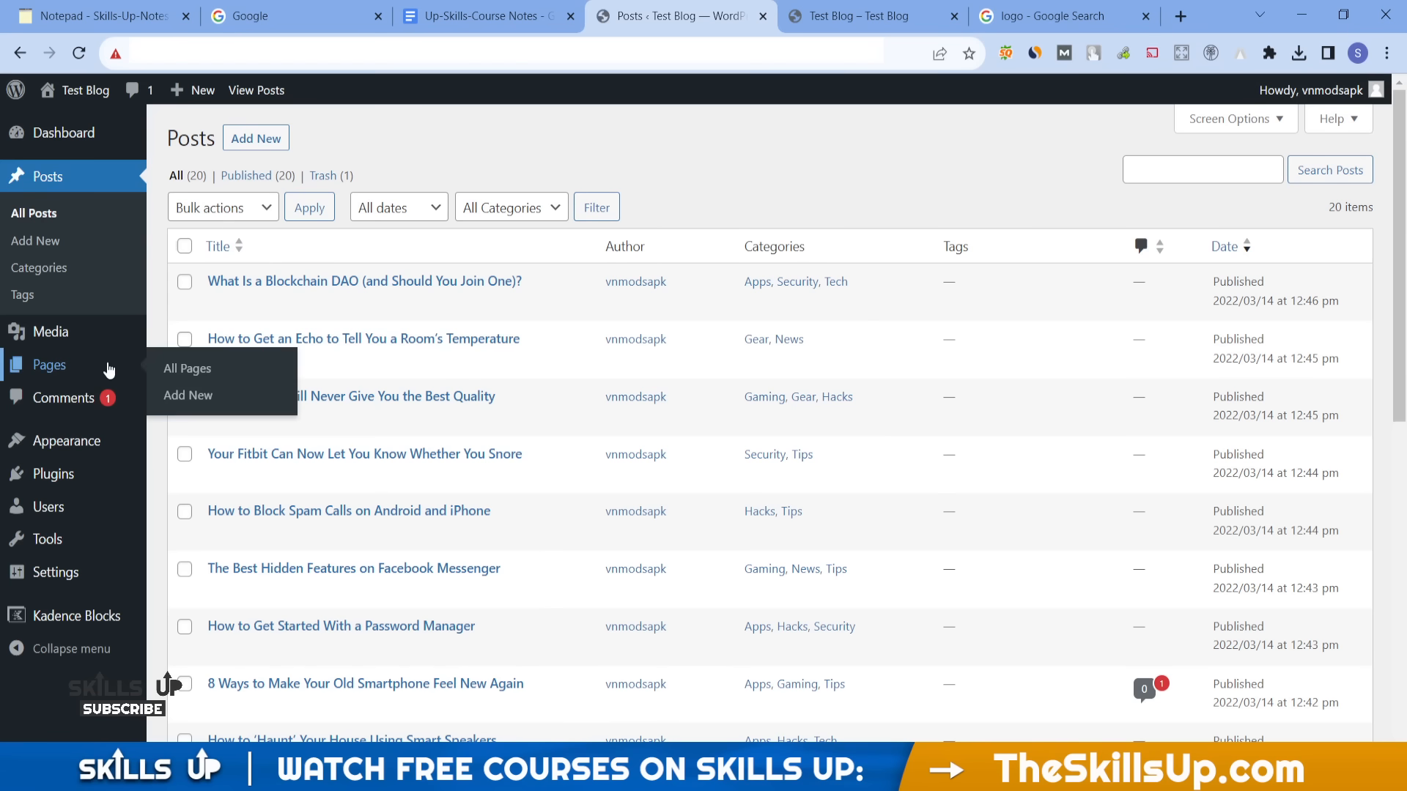
{"action": "left_click", "coordinate": [188, 375]}
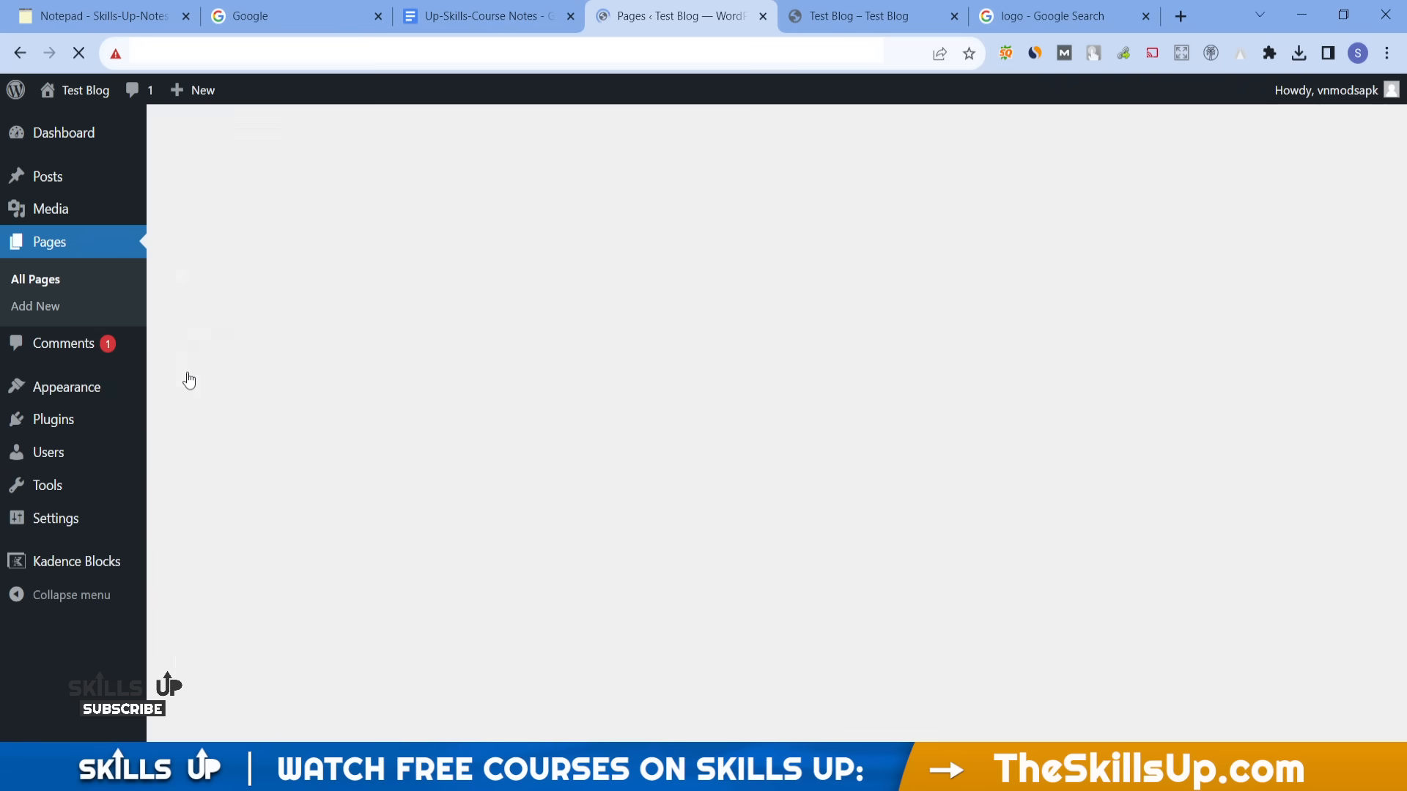
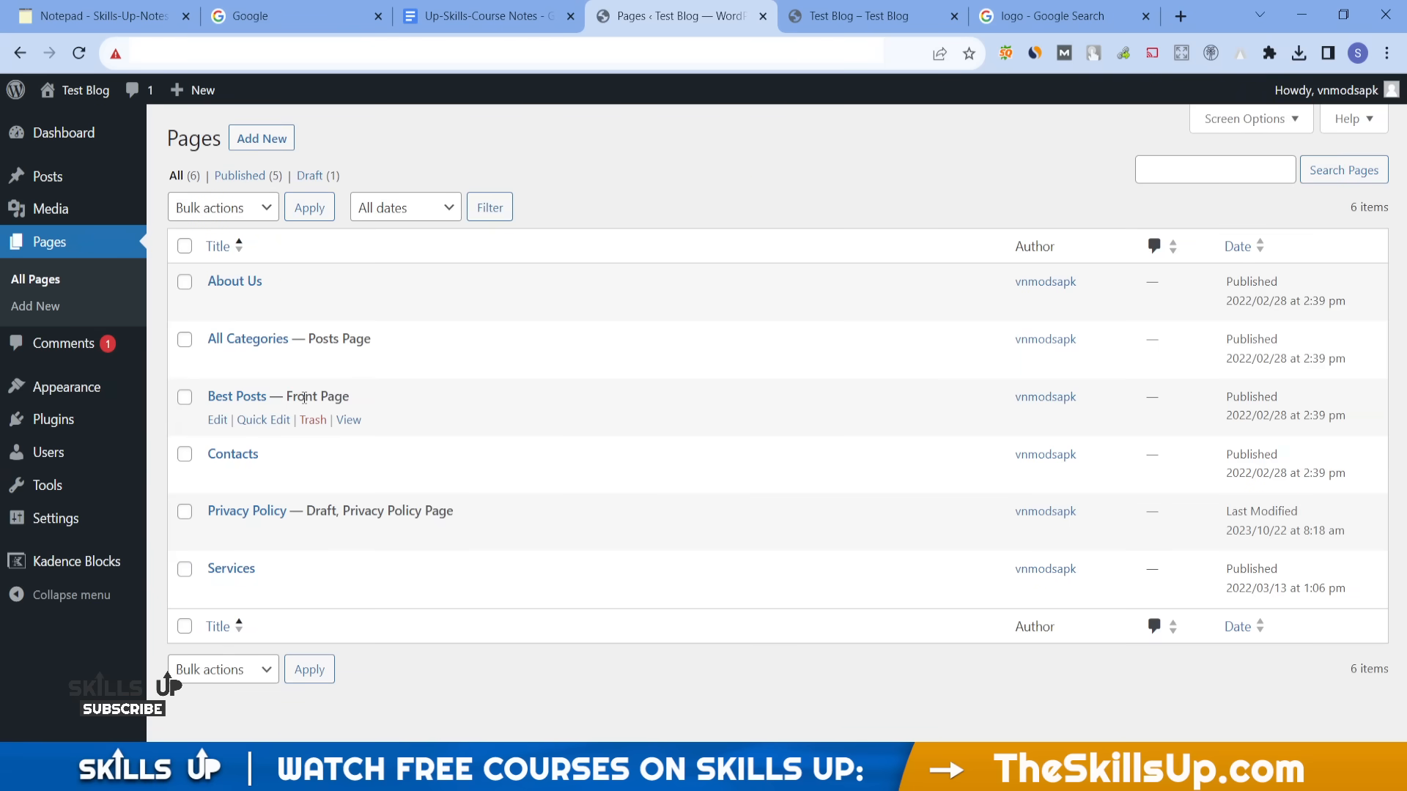
{"action": "left_click", "coordinate": [216, 420]}
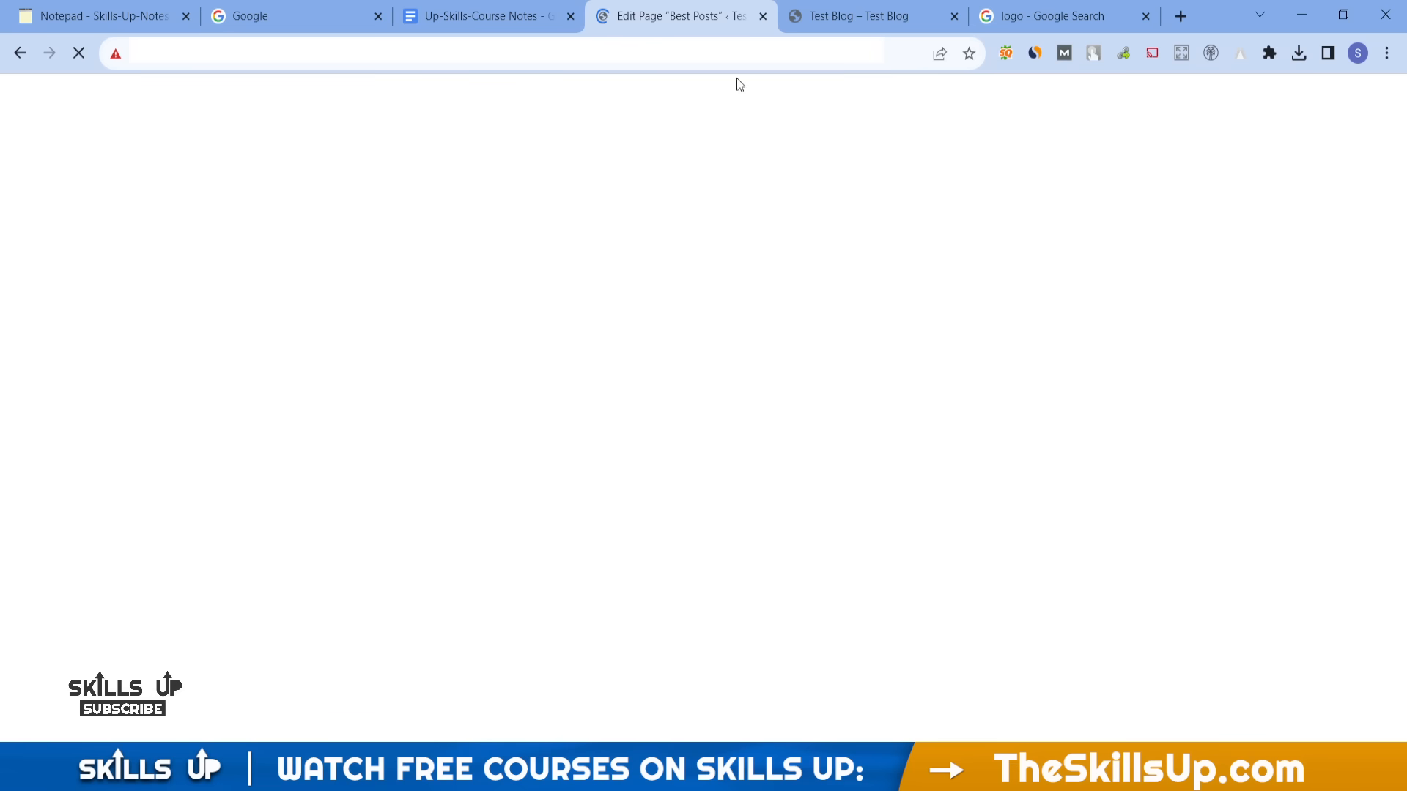
- Compare the live homepage with the Best Posts page in the editor, down to the Best-Of Awards 2022 section
{"action": "left_click", "coordinate": [905, 8]}
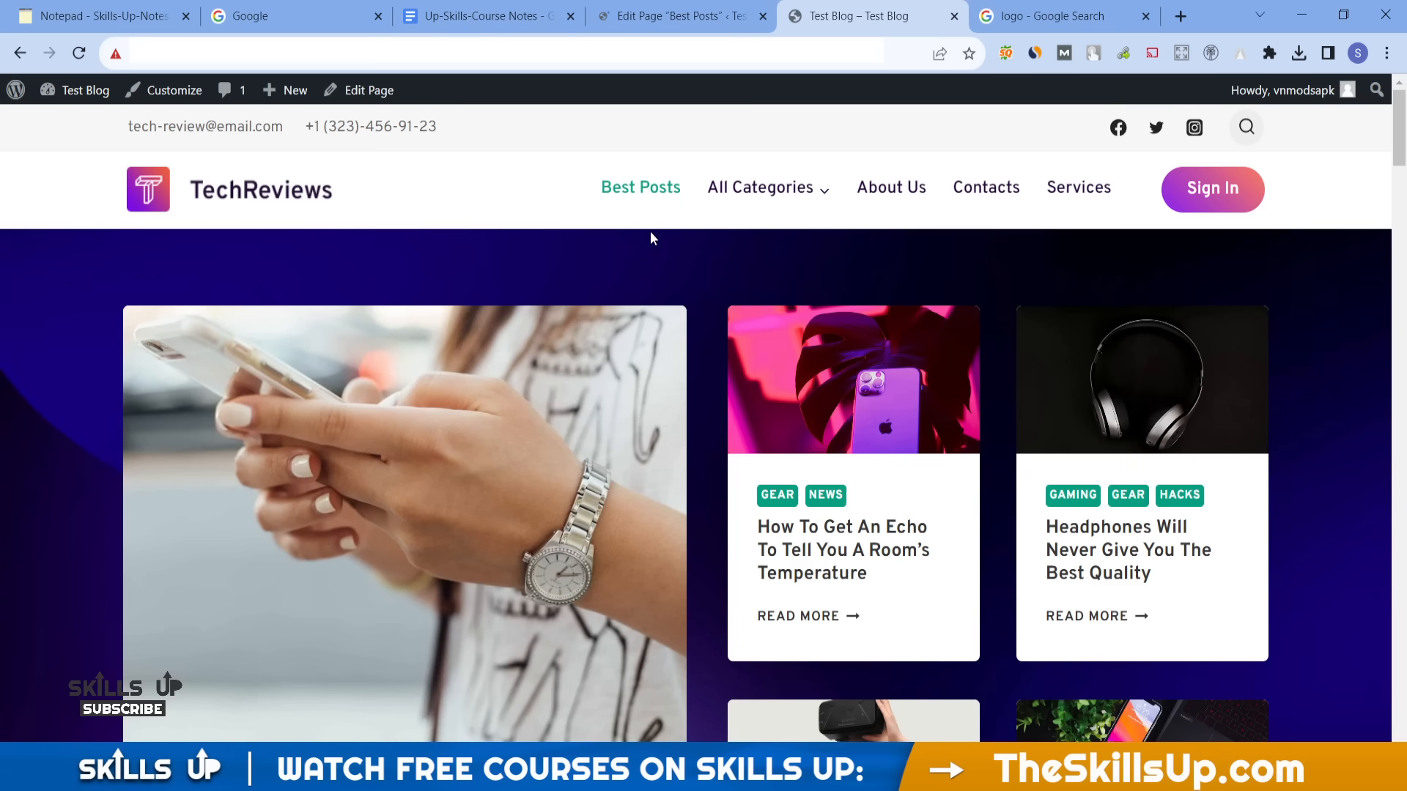
{"action": "scroll", "coordinate": [649, 232], "scroll_direction": "down", "scroll_amount": 10}
{"action": "scroll", "coordinate": [649, 232], "scroll_direction": "down", "scroll_amount": 1}
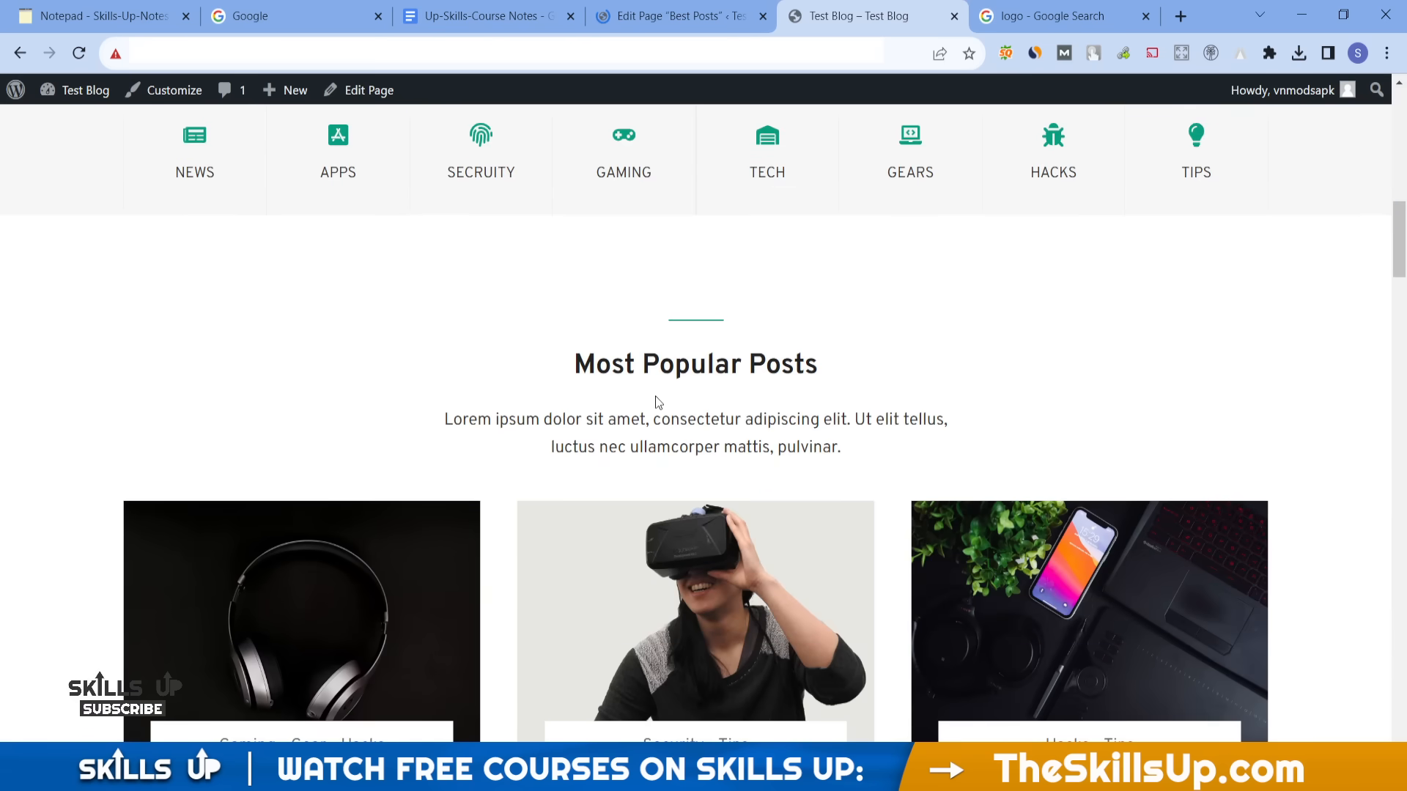
{"action": "scroll", "coordinate": [656, 402], "scroll_direction": "down", "scroll_amount": 5}
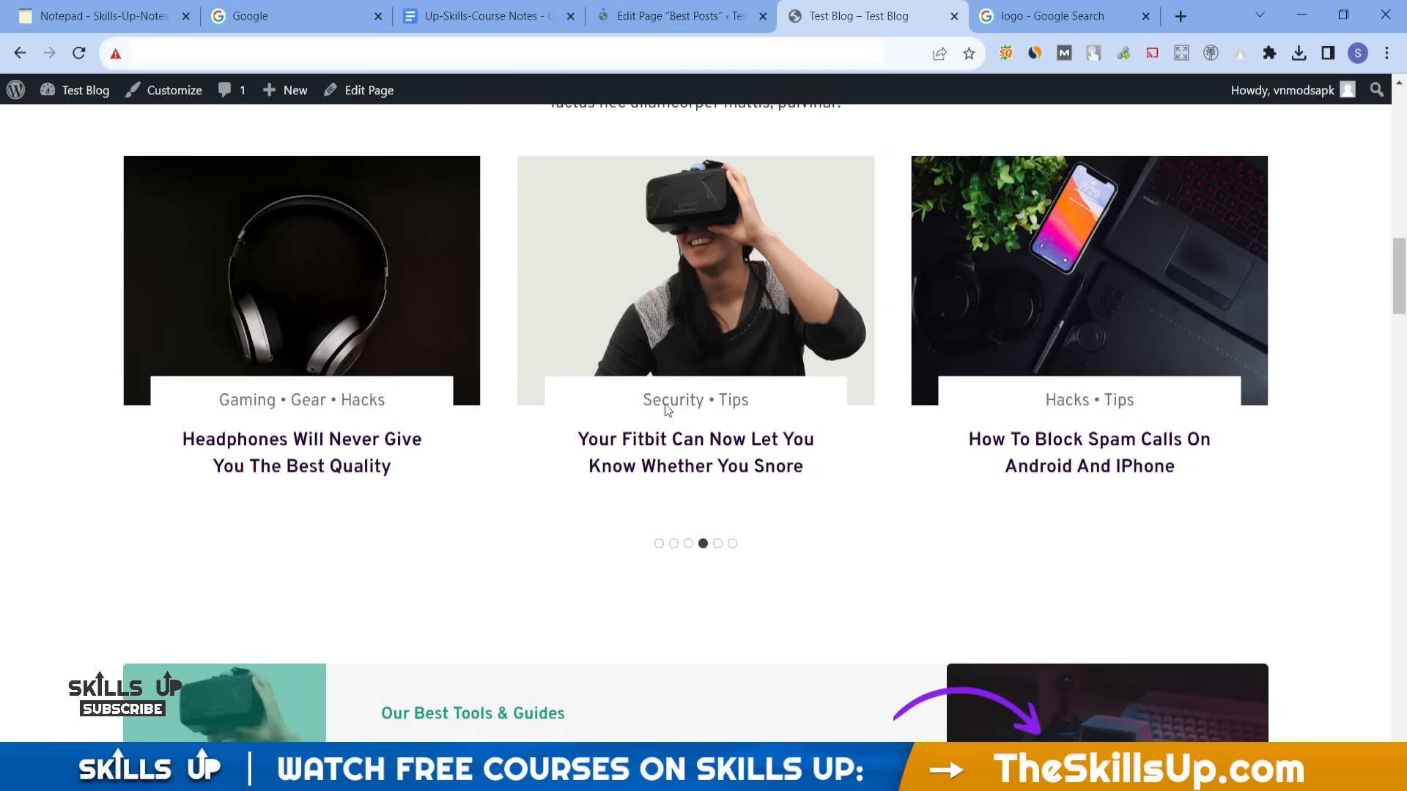
{"action": "scroll", "coordinate": [727, 594], "scroll_direction": "down", "scroll_amount": 4}
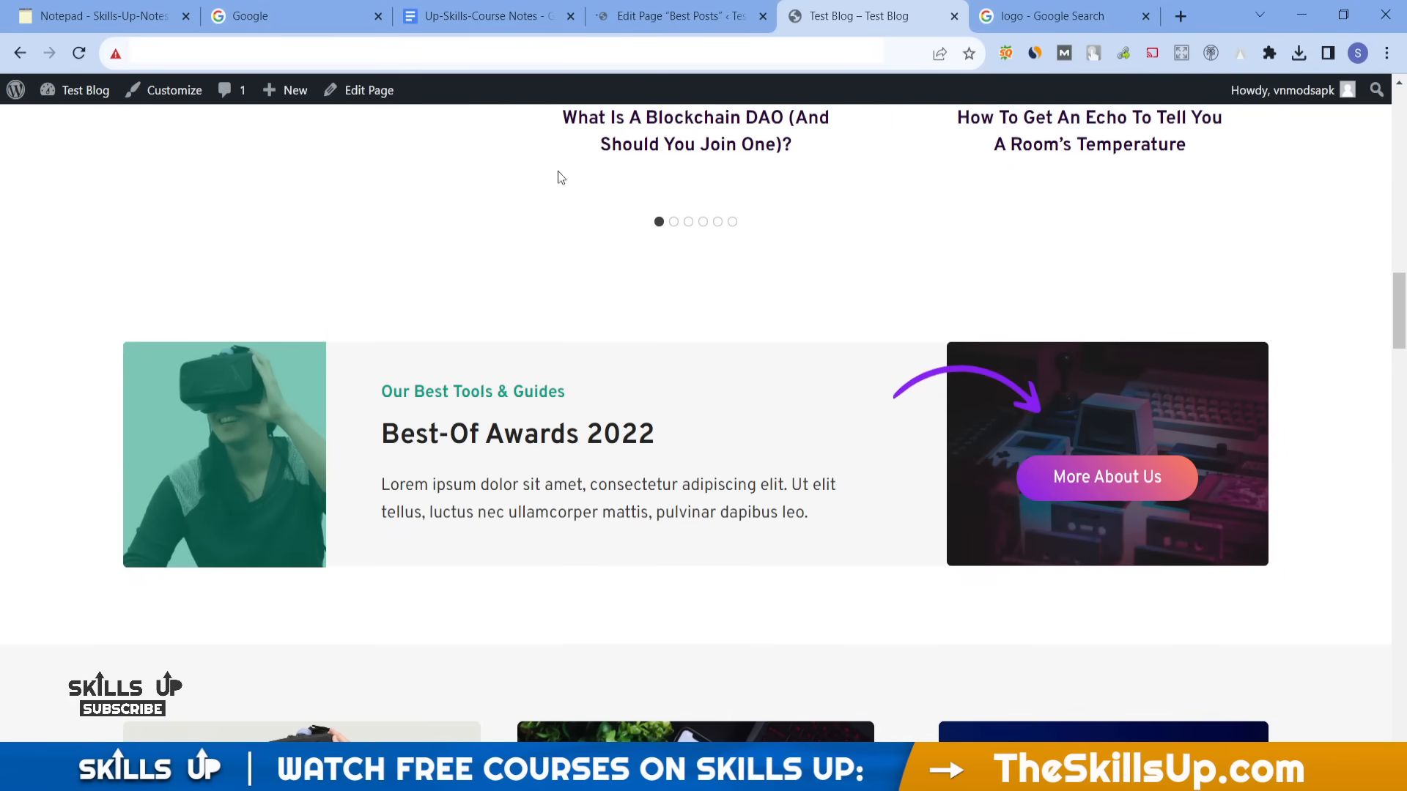
{"action": "left_click", "coordinate": [682, 16]}
{"action": "scroll", "coordinate": [576, 337], "scroll_direction": "down", "scroll_amount": 3}
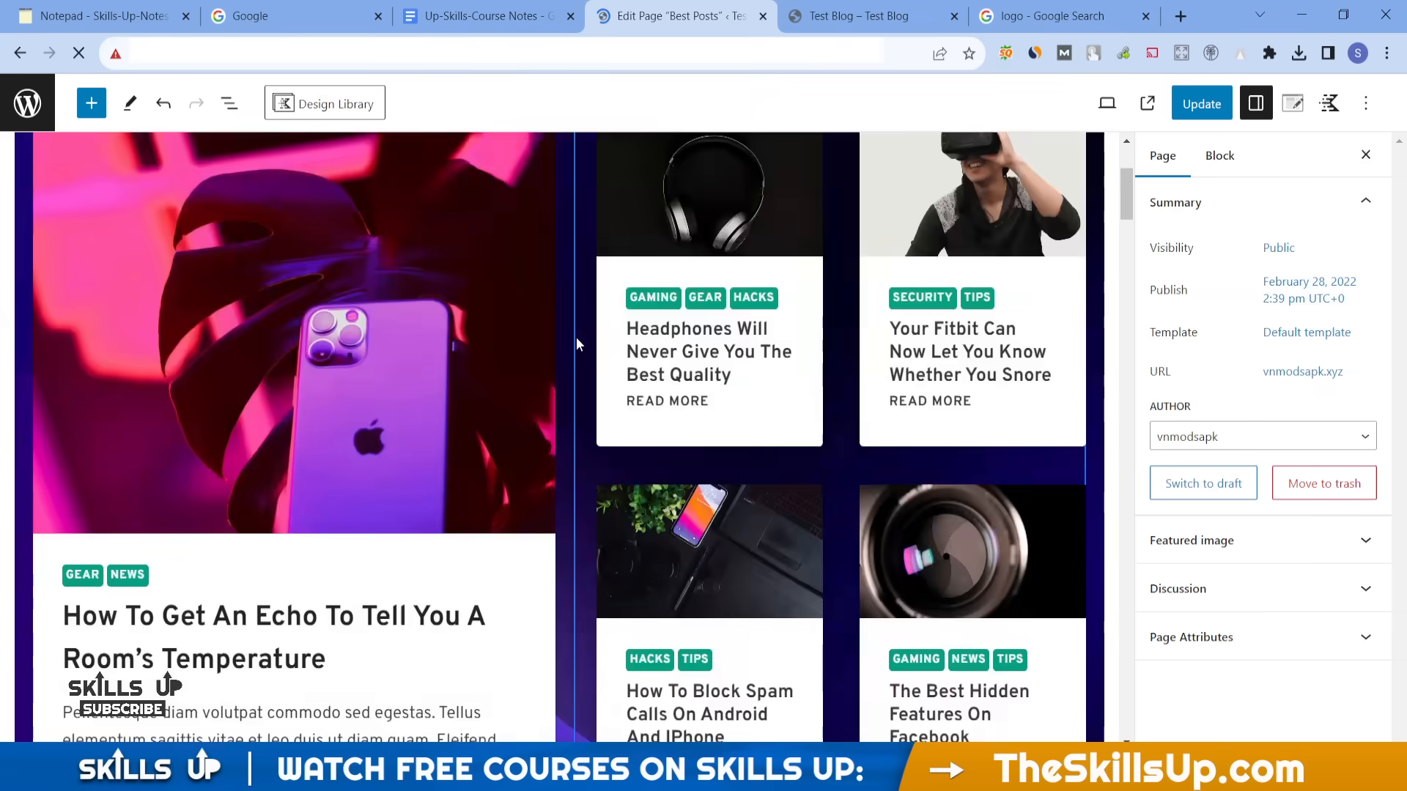
{"action": "scroll", "coordinate": [576, 337], "scroll_direction": "down", "scroll_amount": 5}
{"action": "scroll", "coordinate": [575, 337], "scroll_direction": "down", "scroll_amount": 5}
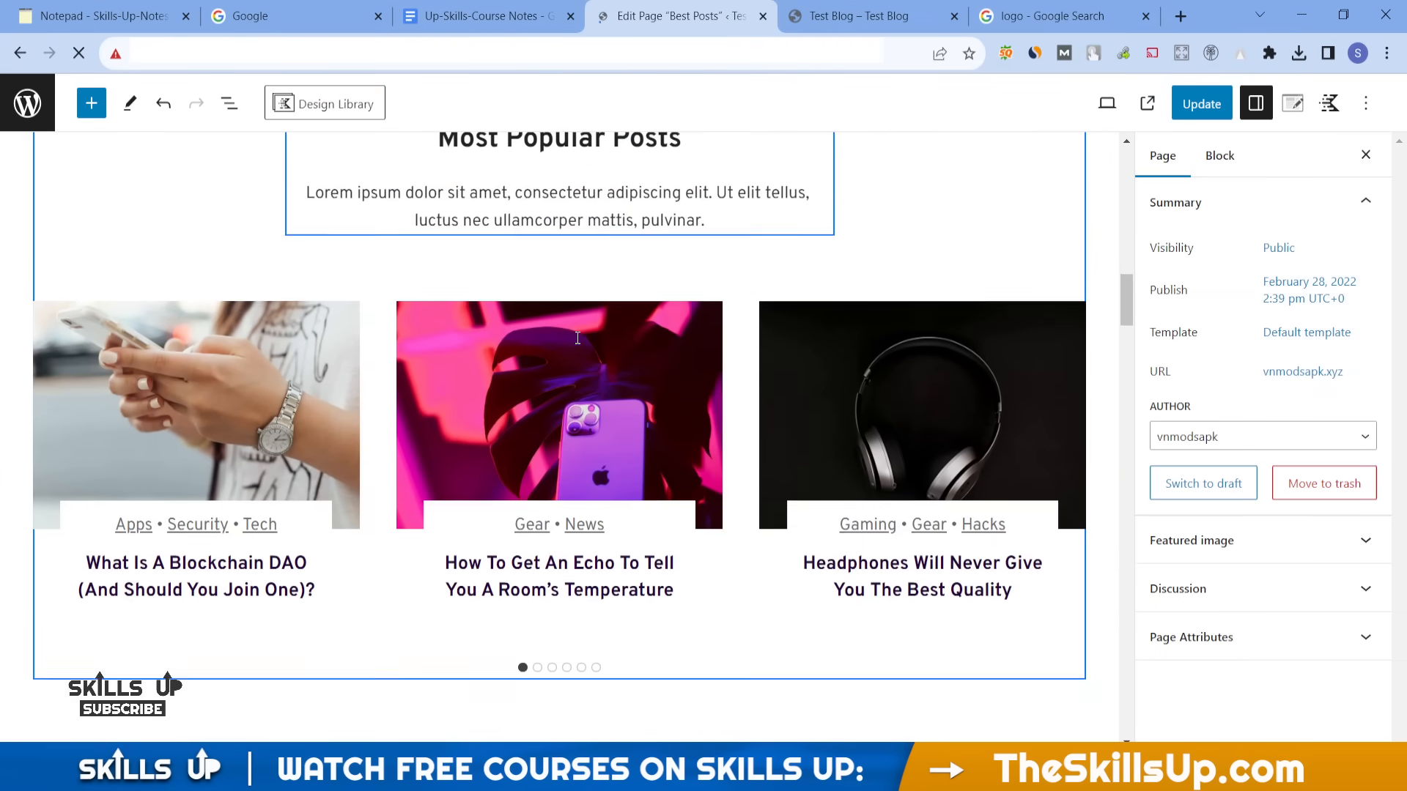
{"action": "scroll", "coordinate": [576, 337], "scroll_direction": "down", "scroll_amount": 5}
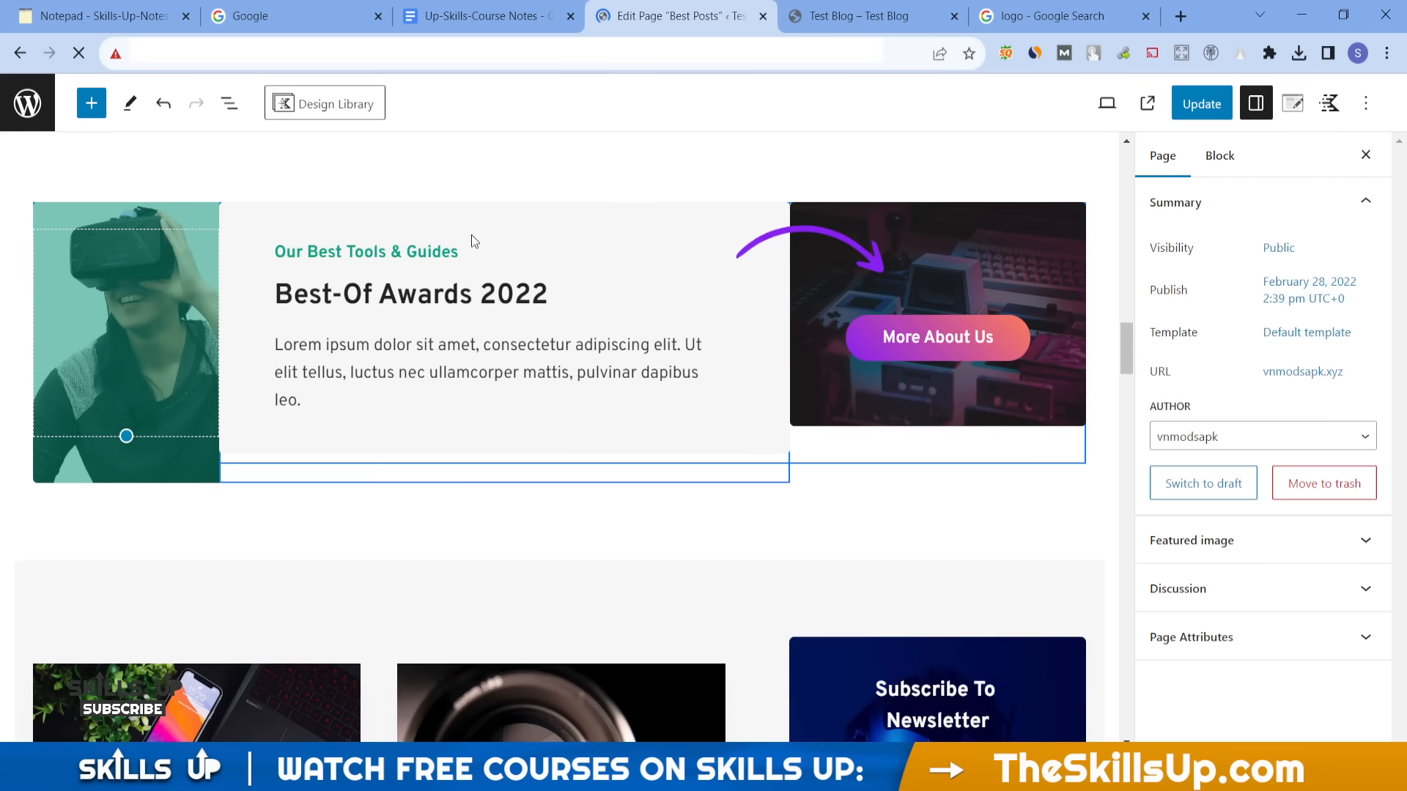
- Select the Best-Of Awards 2022 heading block and show the page's block structure in the List View
{"action": "left_click", "coordinate": [233, 242]}
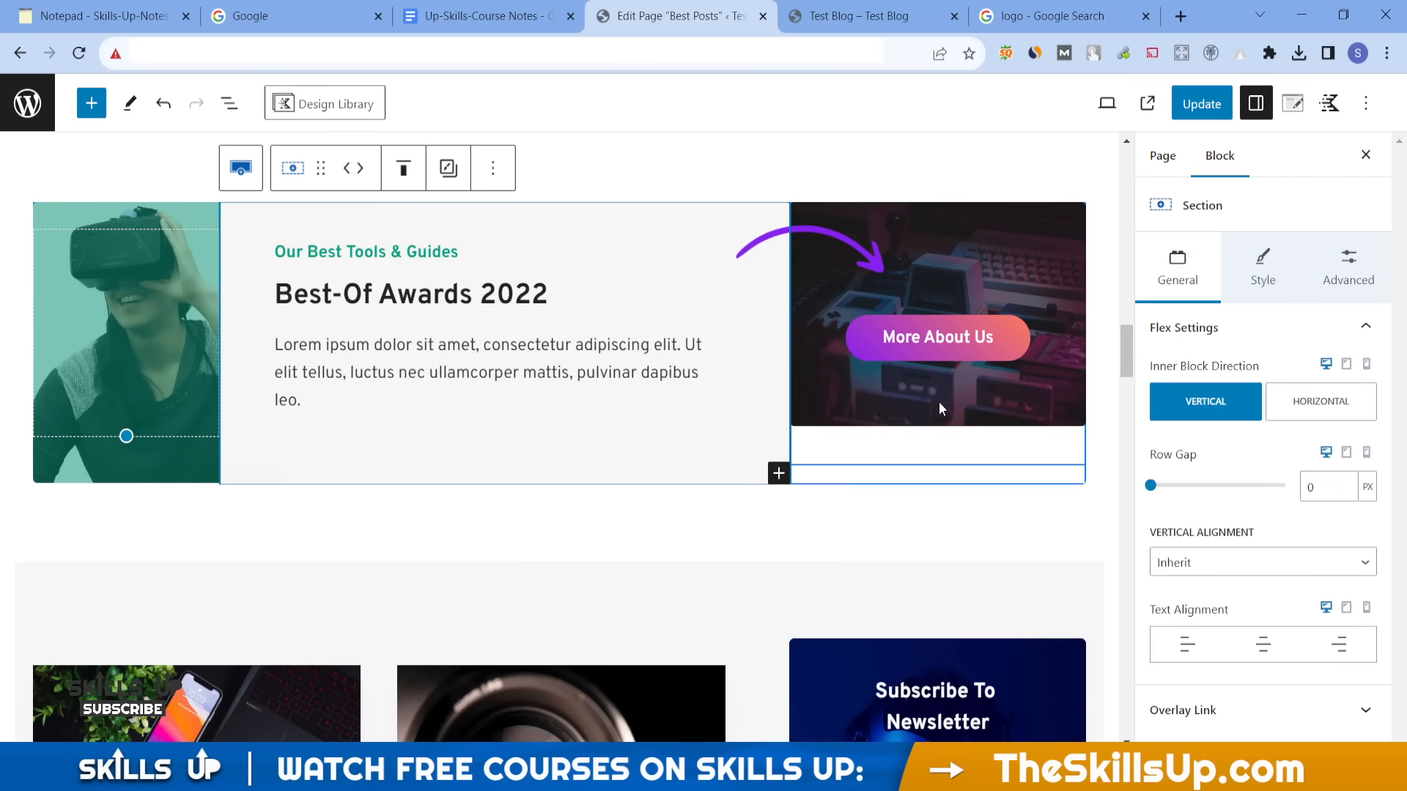
{"action": "scroll", "coordinate": [212, 414], "scroll_direction": "up", "scroll_amount": 1}
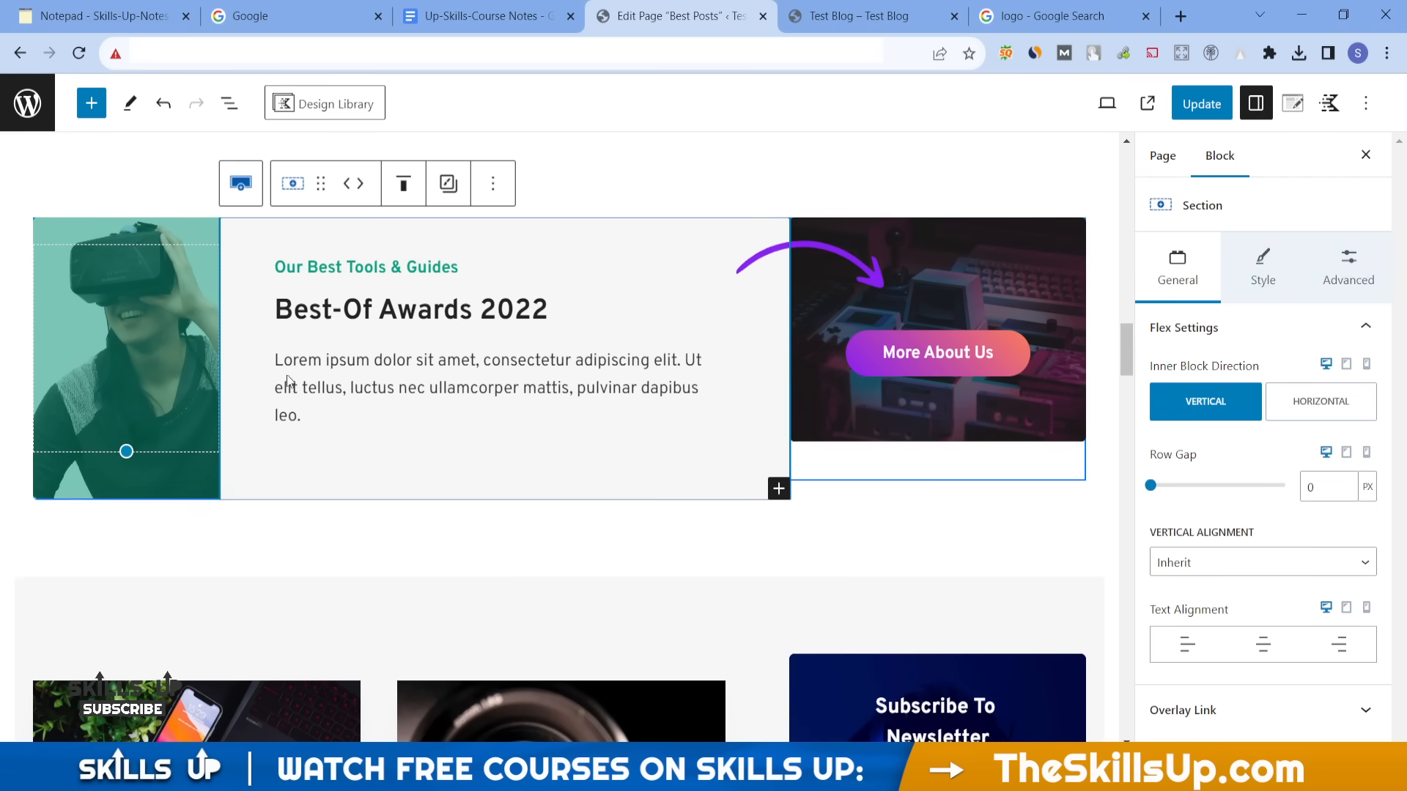
{"action": "left_click", "coordinate": [531, 308]}
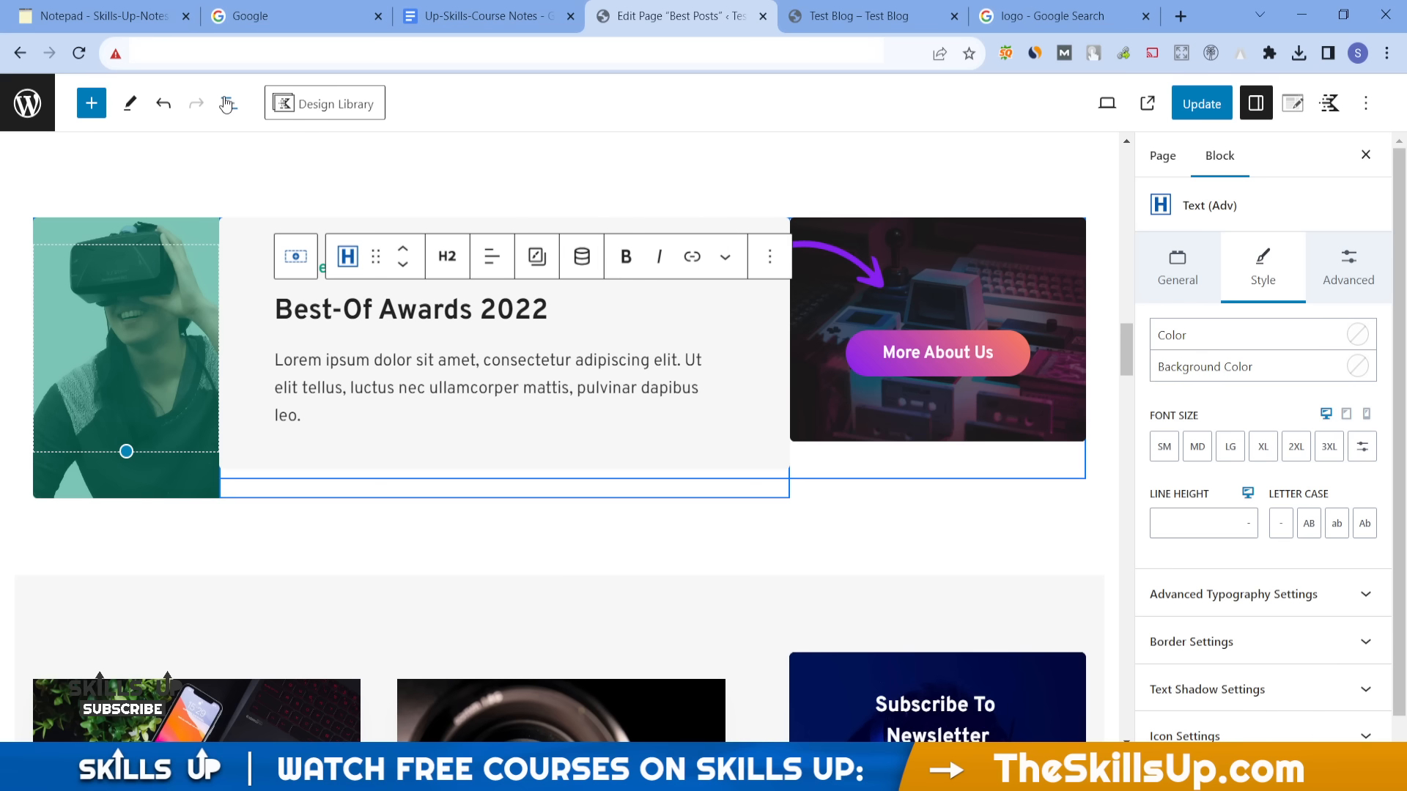
{"action": "left_click", "coordinate": [227, 105]}
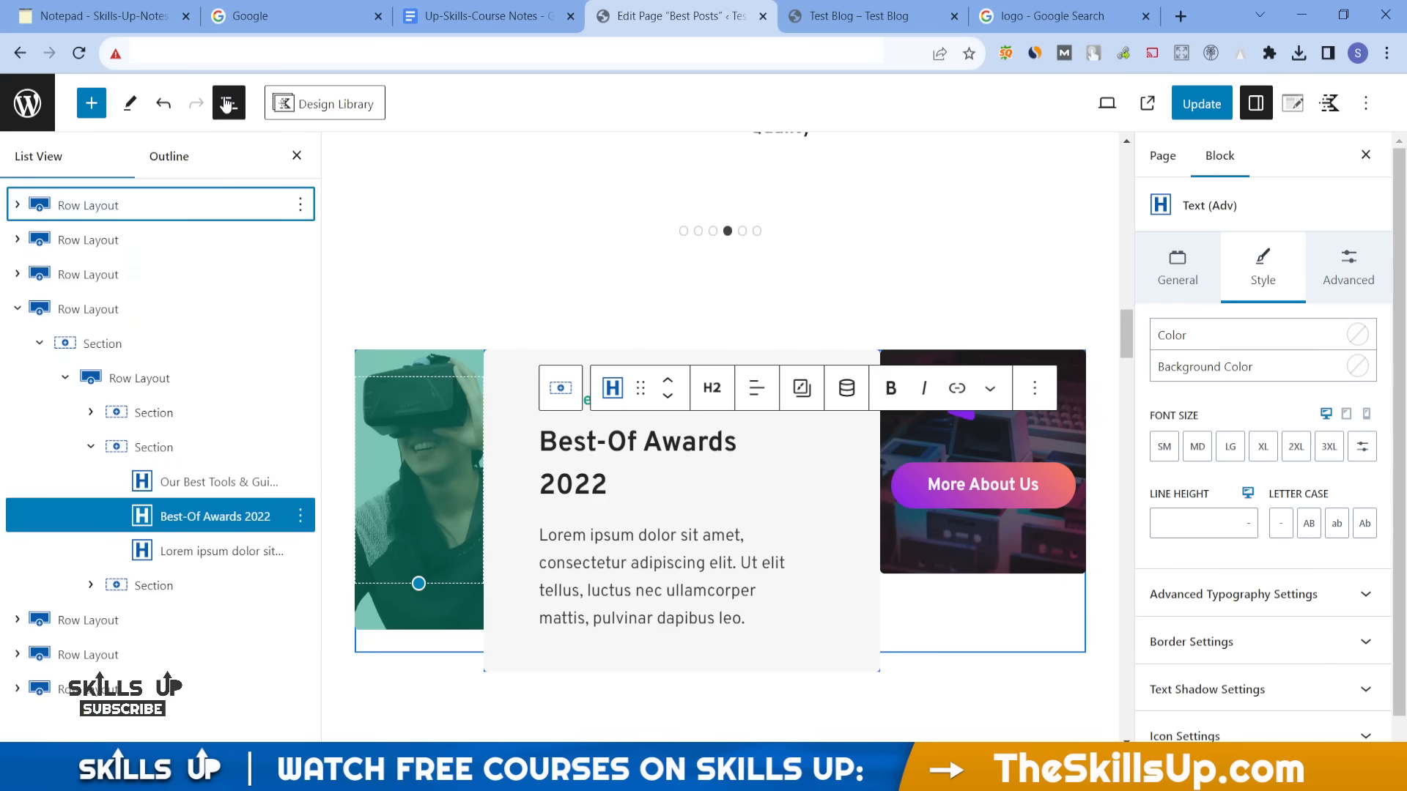
- Delete the entire row layout containing the Best-Of Awards 2022 text and its side images
{"action": "left_click", "coordinate": [111, 377]}
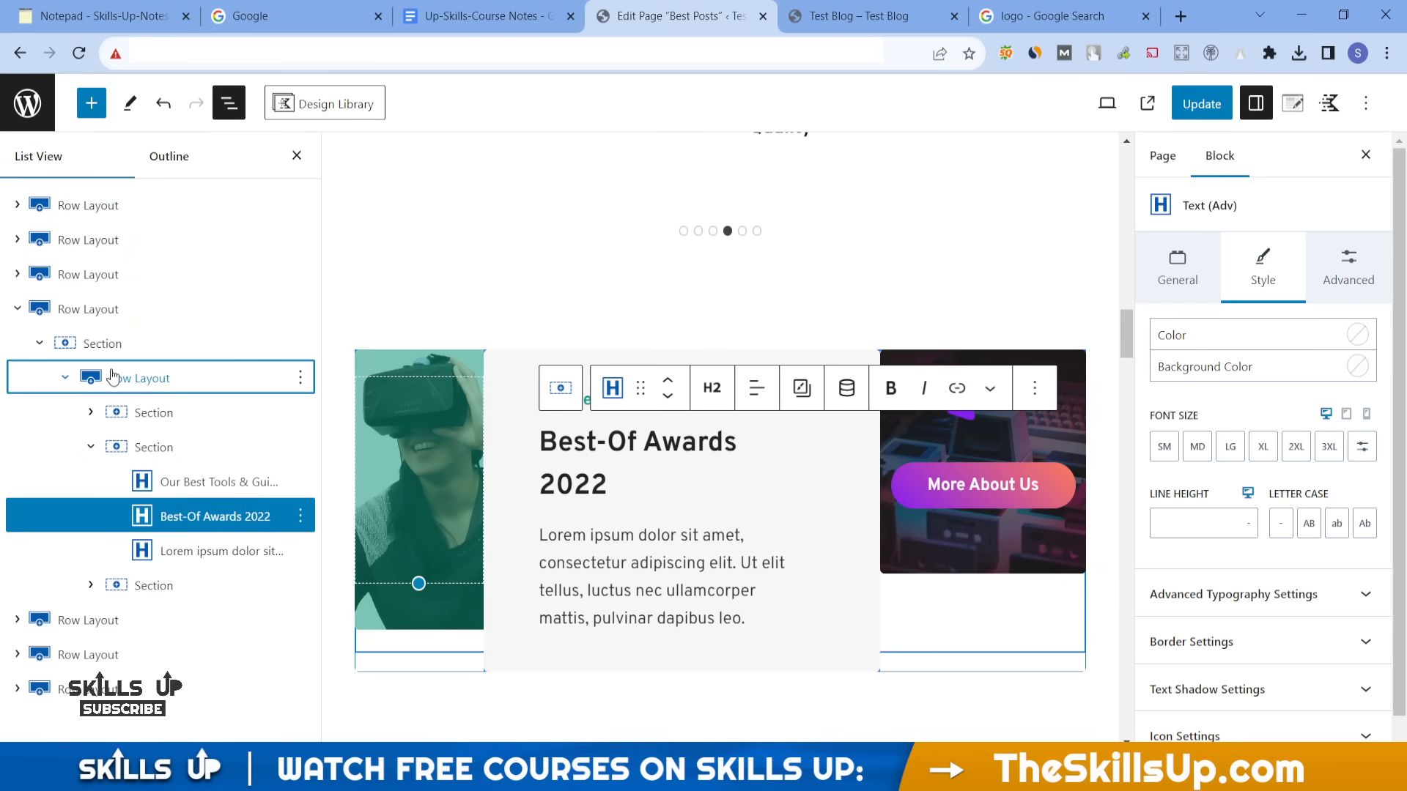
{"action": "left_click", "coordinate": [242, 309]}
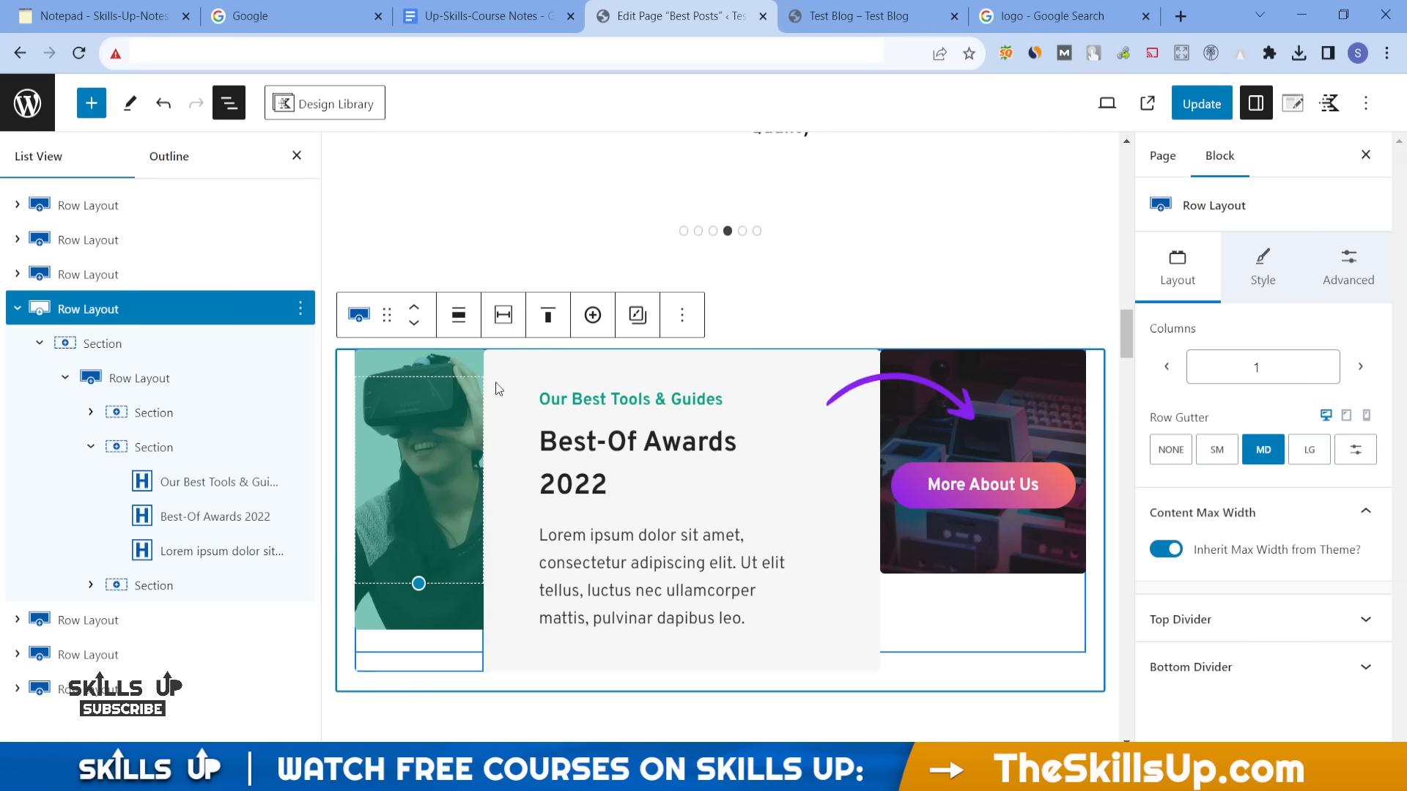
{"action": "left_click", "coordinate": [16, 310]}
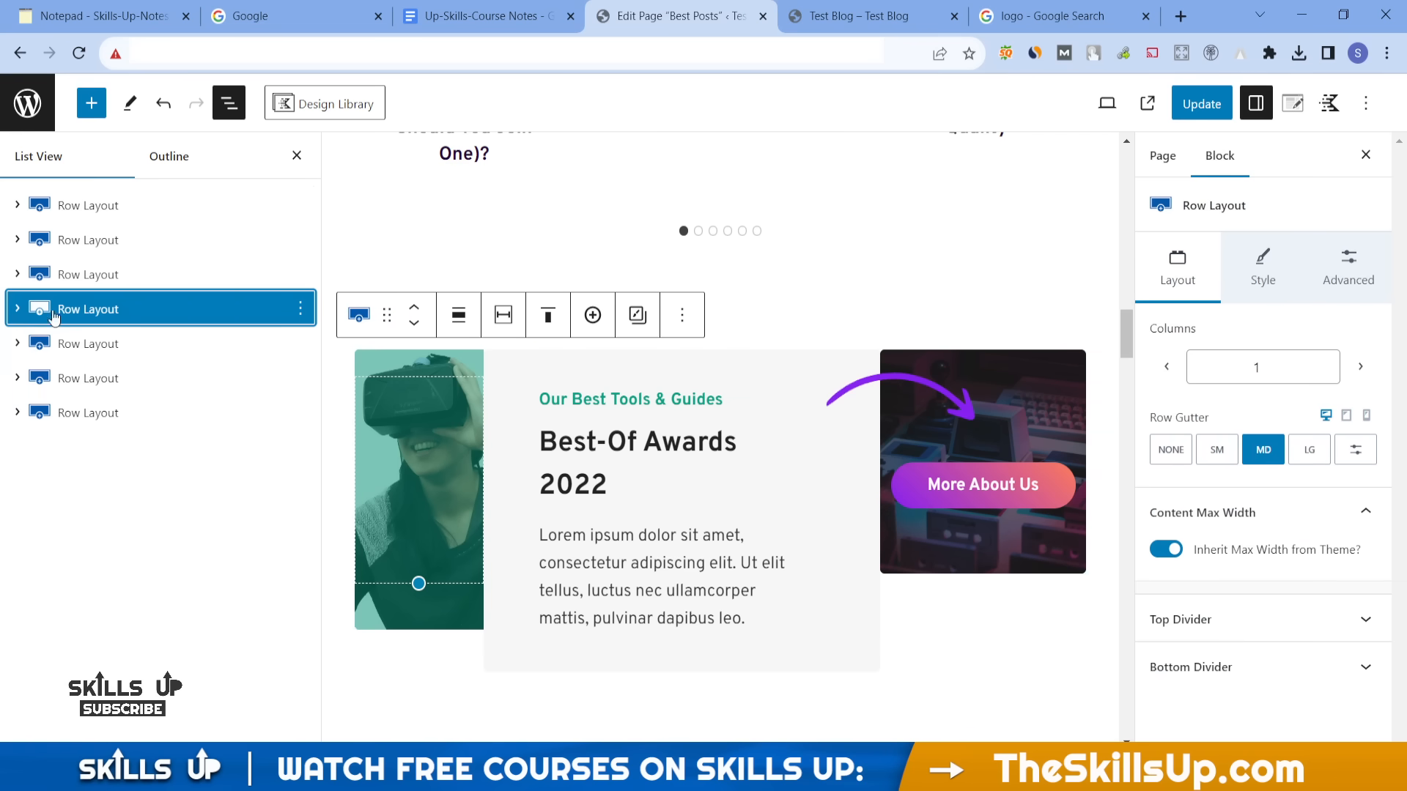
{"action": "scroll", "coordinate": [468, 448], "scroll_direction": "down", "scroll_amount": 2}
{"action": "scroll", "coordinate": [467, 447], "scroll_direction": "up", "scroll_amount": 4}
{"action": "scroll", "coordinate": [466, 448], "scroll_direction": "up", "scroll_amount": 4}
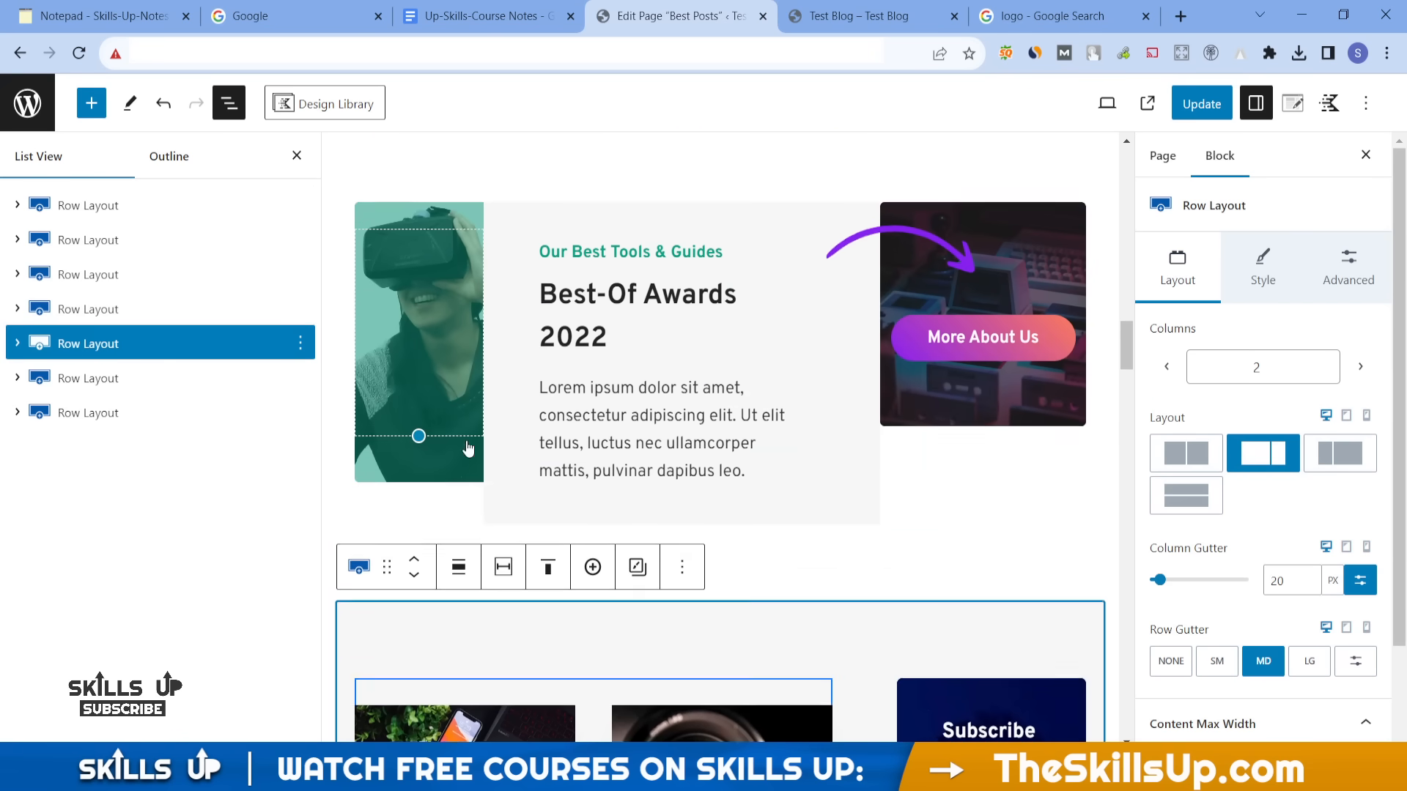
{"action": "left_click", "coordinate": [107, 310]}
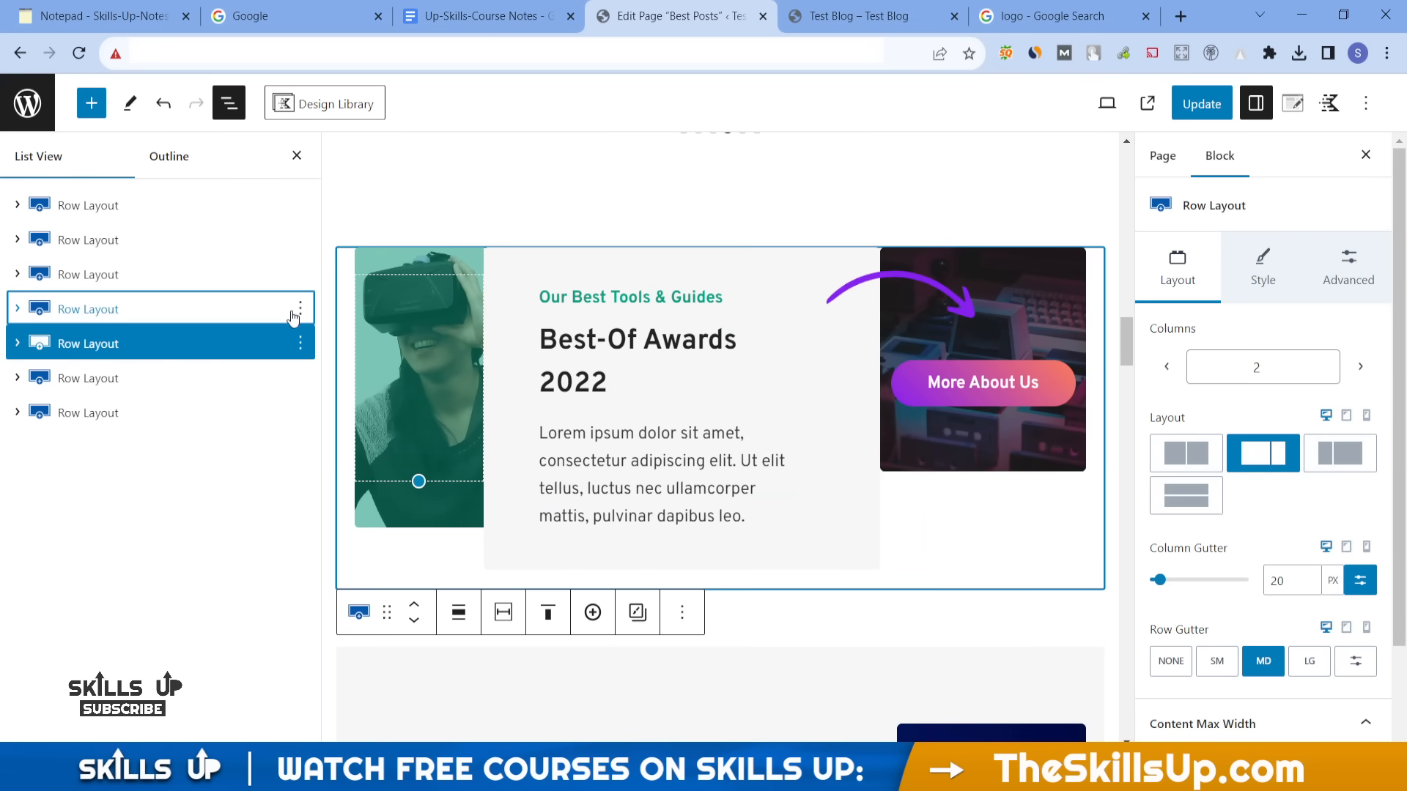
{"action": "left_click", "coordinate": [301, 309]}
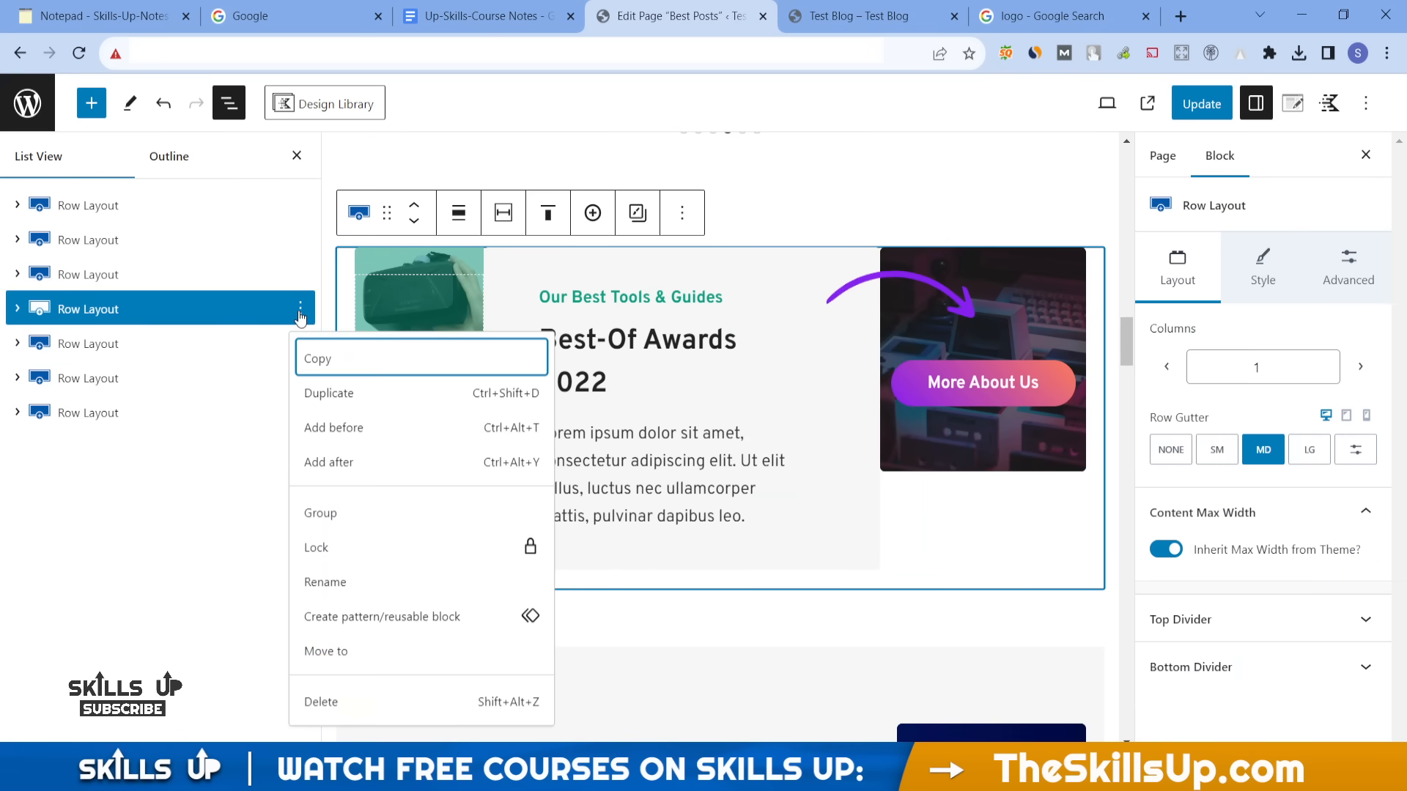
{"action": "left_click", "coordinate": [331, 703]}
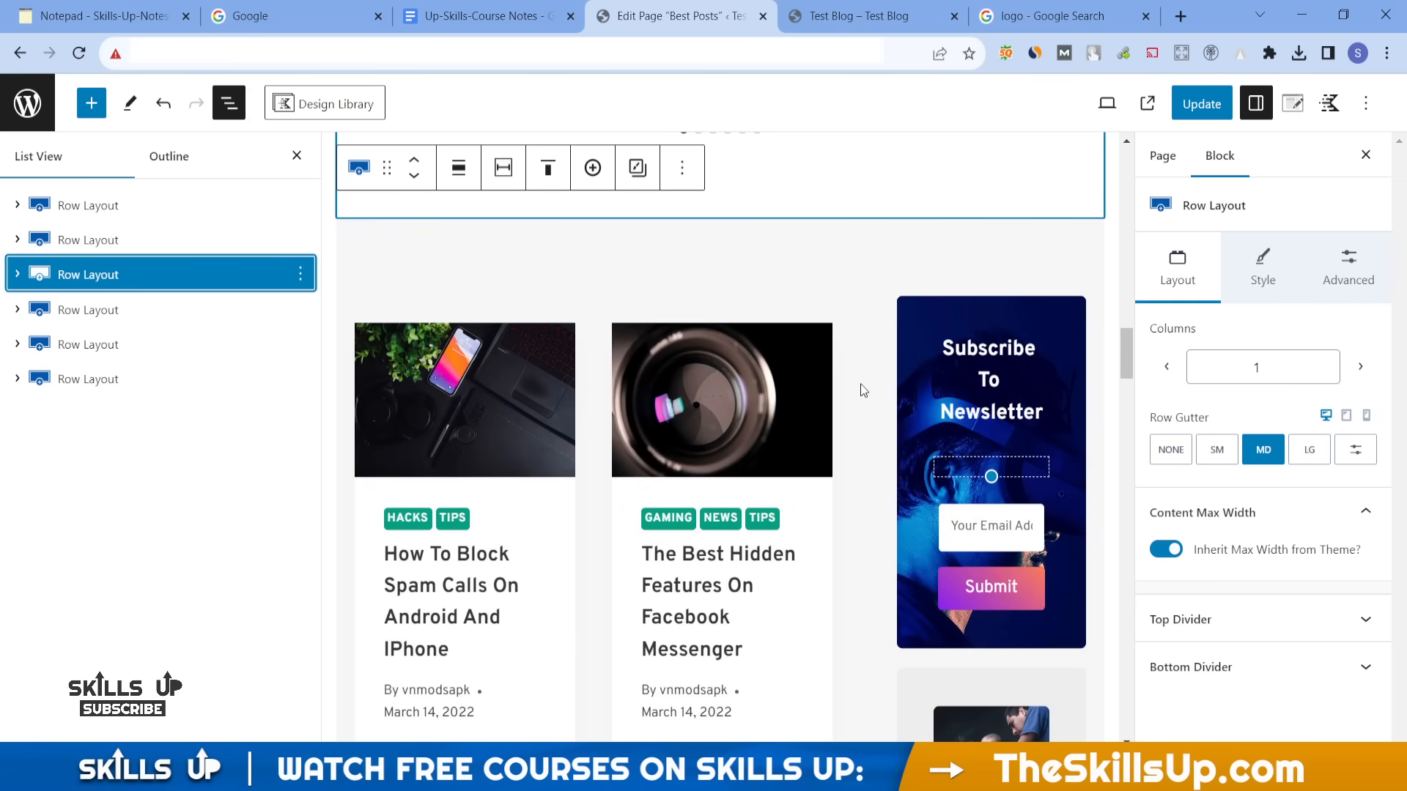
- Try one and three columns for the category icon row, and return it to two columns
{"action": "scroll", "coordinate": [863, 390], "scroll_direction": "up", "scroll_amount": 15}
{"action": "scroll", "coordinate": [863, 390], "scroll_direction": "up", "scroll_amount": 2}
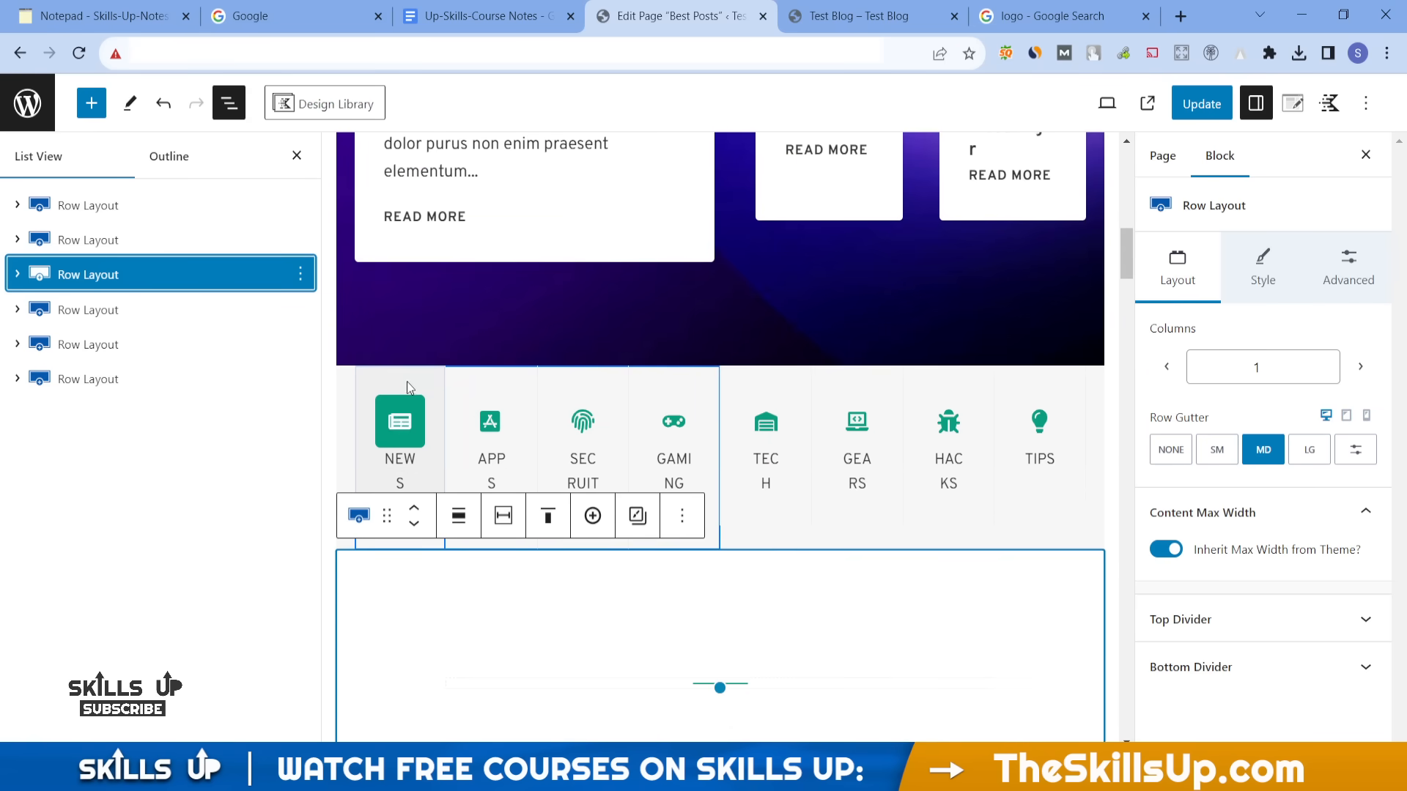
{"action": "left_click", "coordinate": [402, 404]}
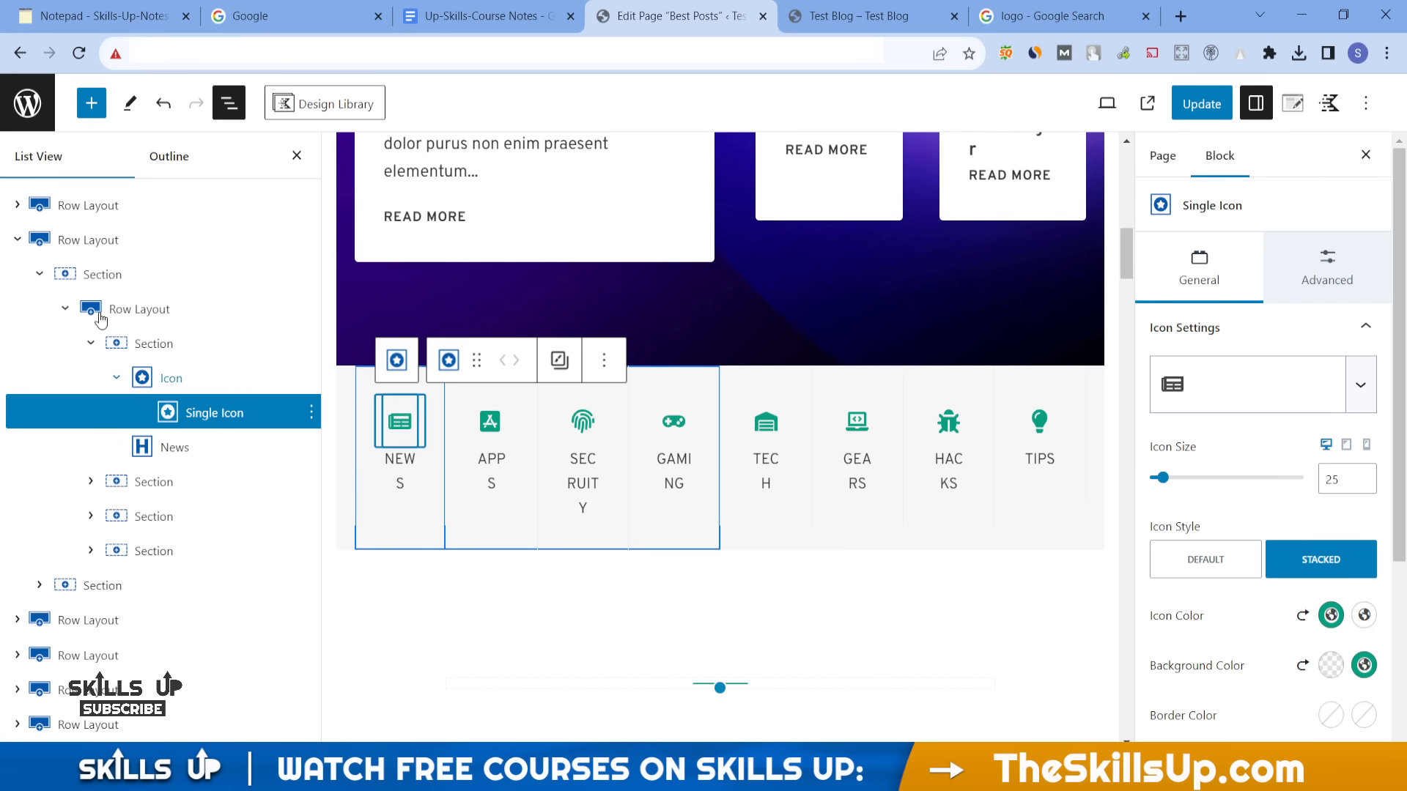
{"action": "left_click", "coordinate": [88, 241]}
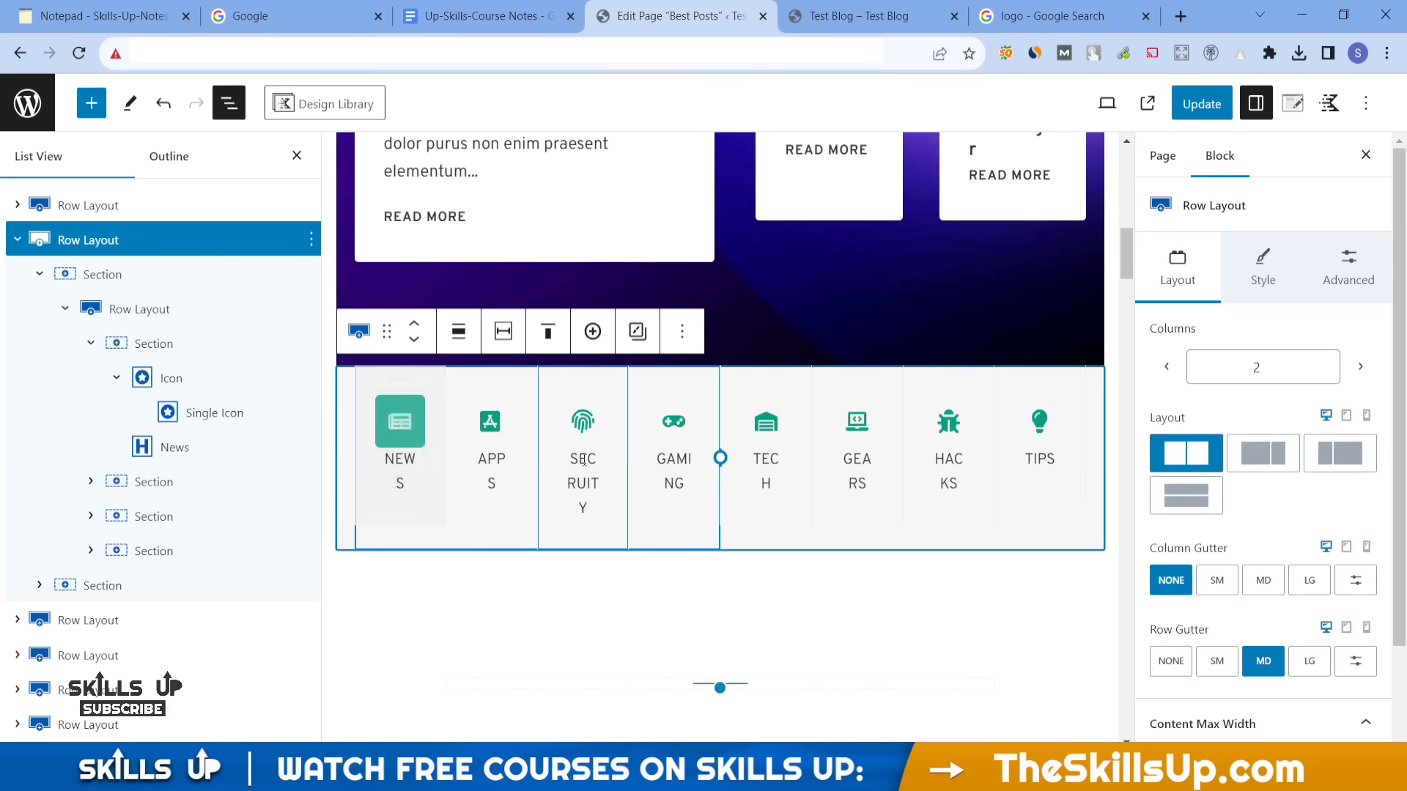
{"action": "mouse_move", "coordinate": [720, 457]}
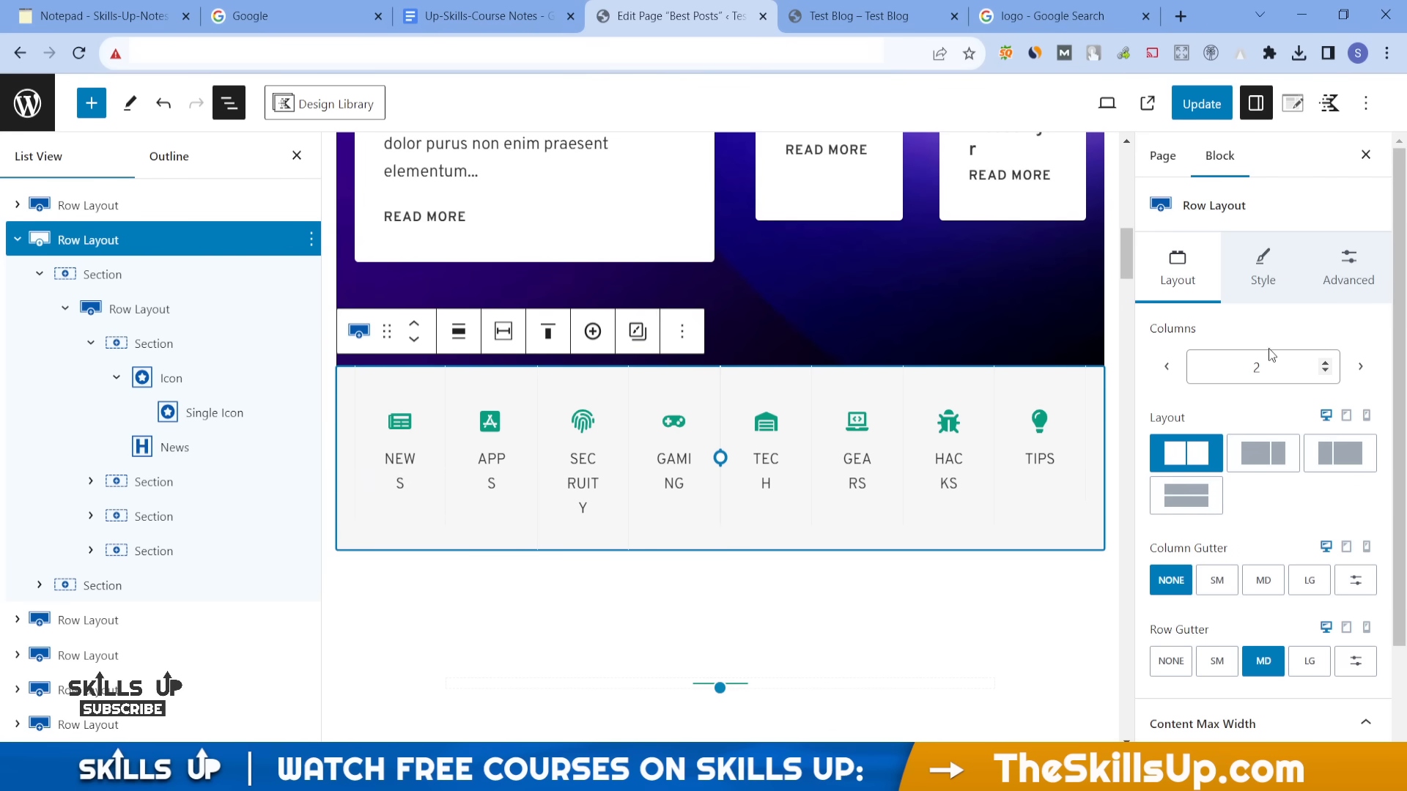
{"action": "left_click", "coordinate": [1167, 367]}
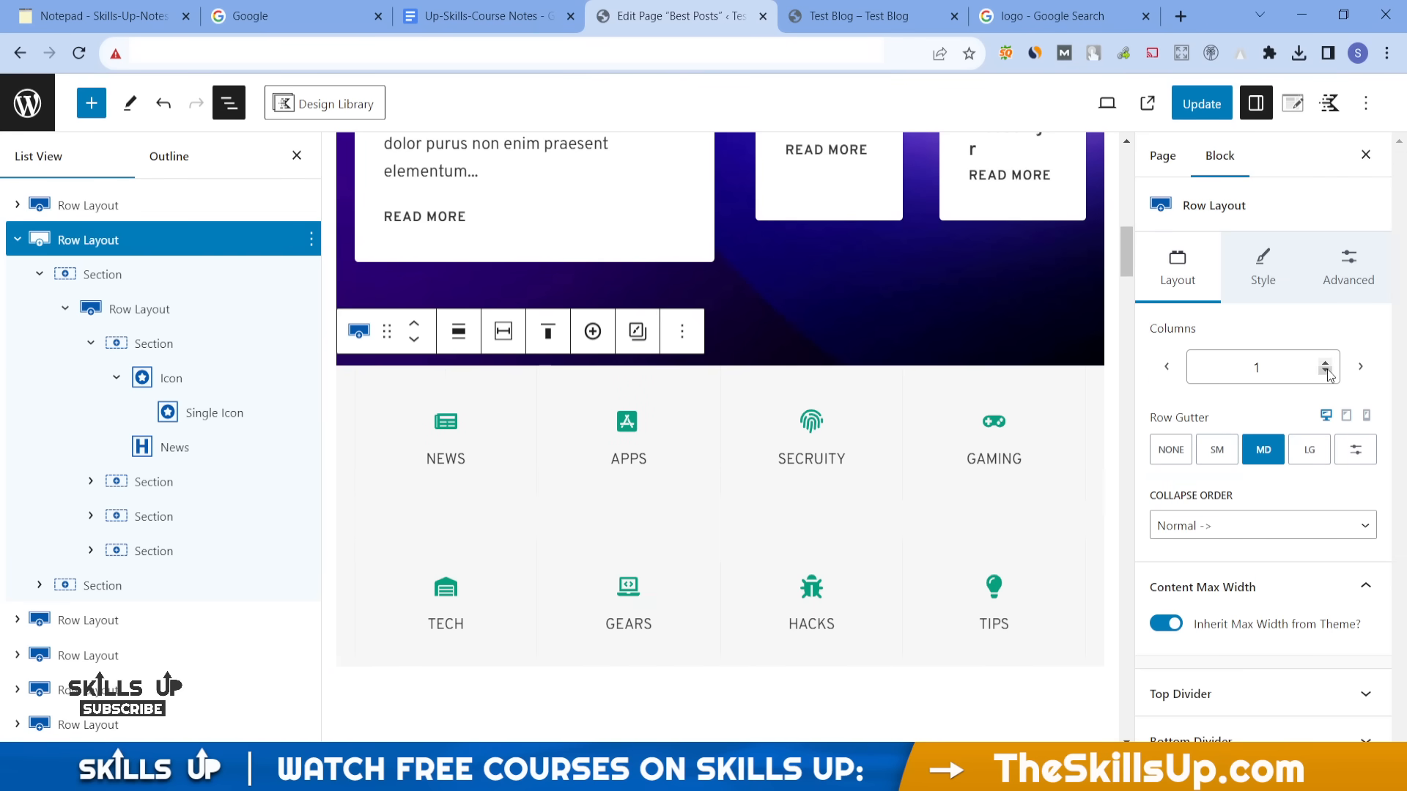
{"action": "left_click", "coordinate": [1371, 374]}
{"action": "left_click", "coordinate": [1365, 376]}
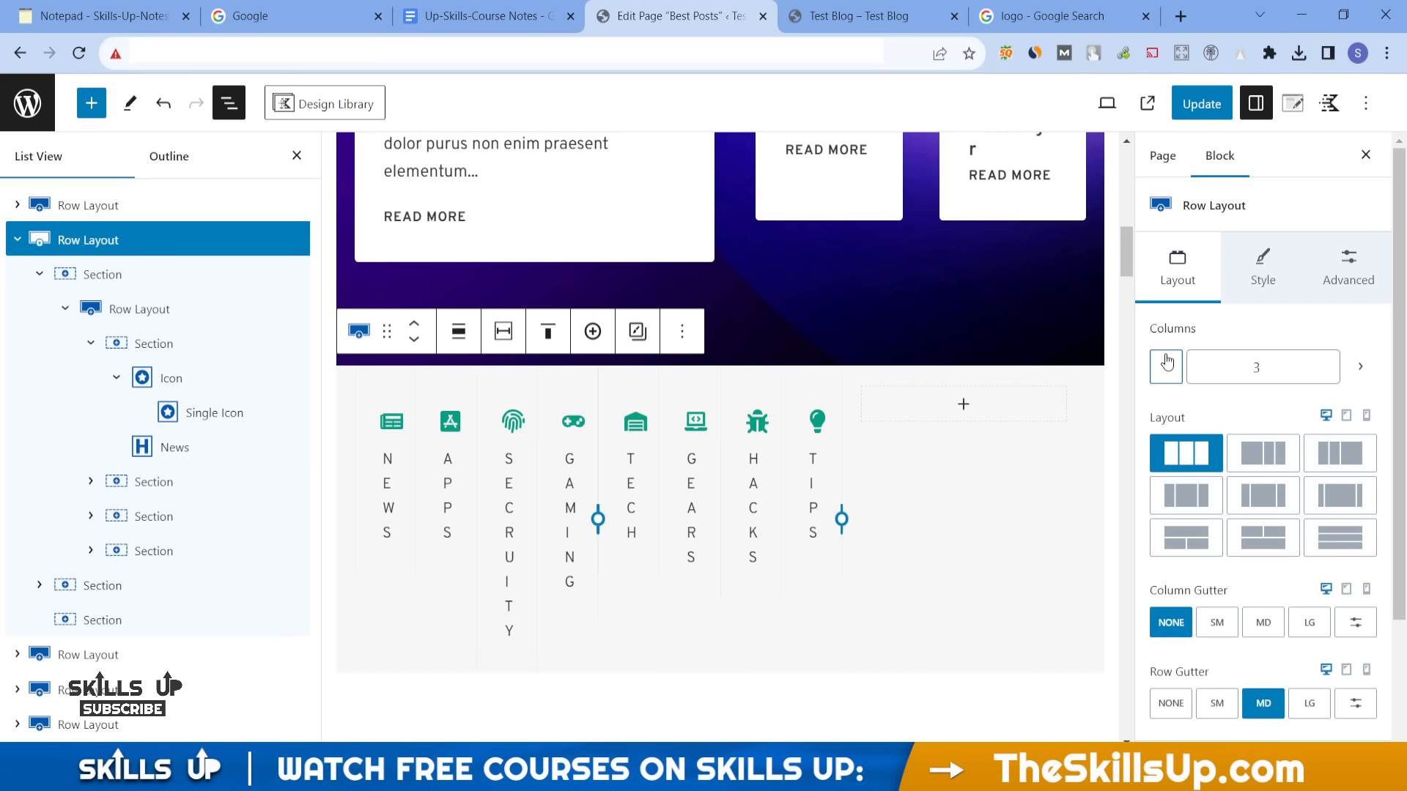
{"action": "left_click", "coordinate": [1167, 361]}
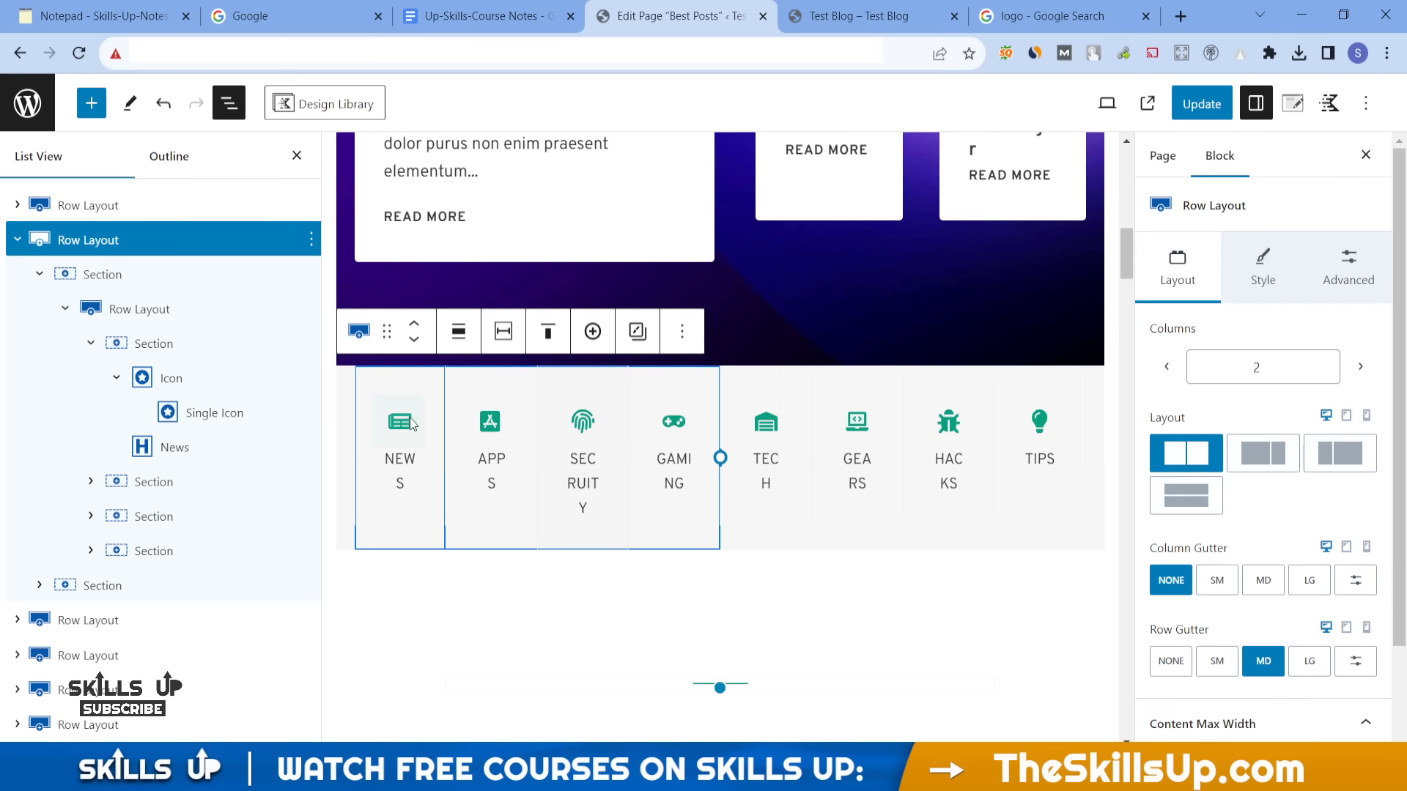
- Give the News category section the dark purple hero-2 image from the media library as its background
{"action": "left_click", "coordinate": [408, 517]}
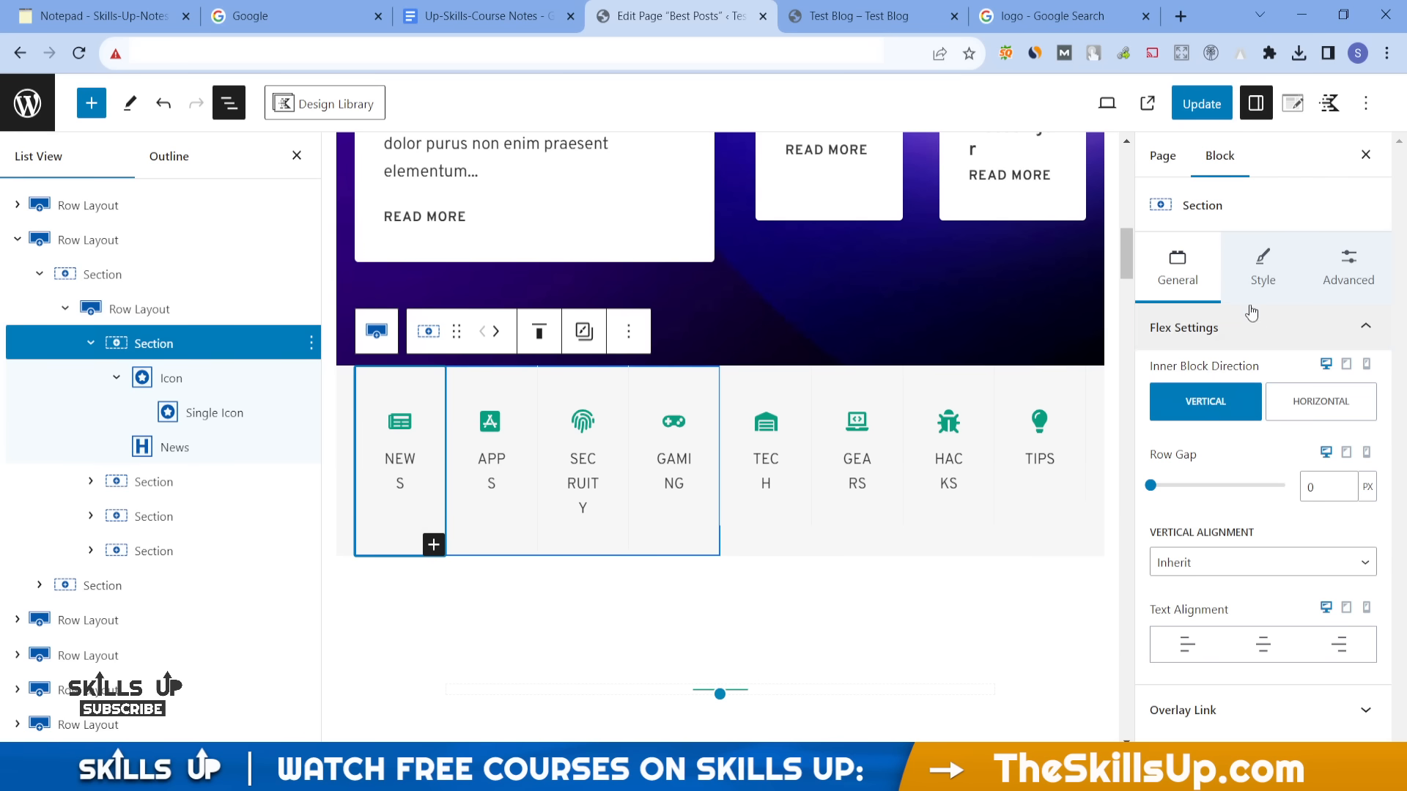
{"action": "left_click", "coordinate": [1258, 277]}
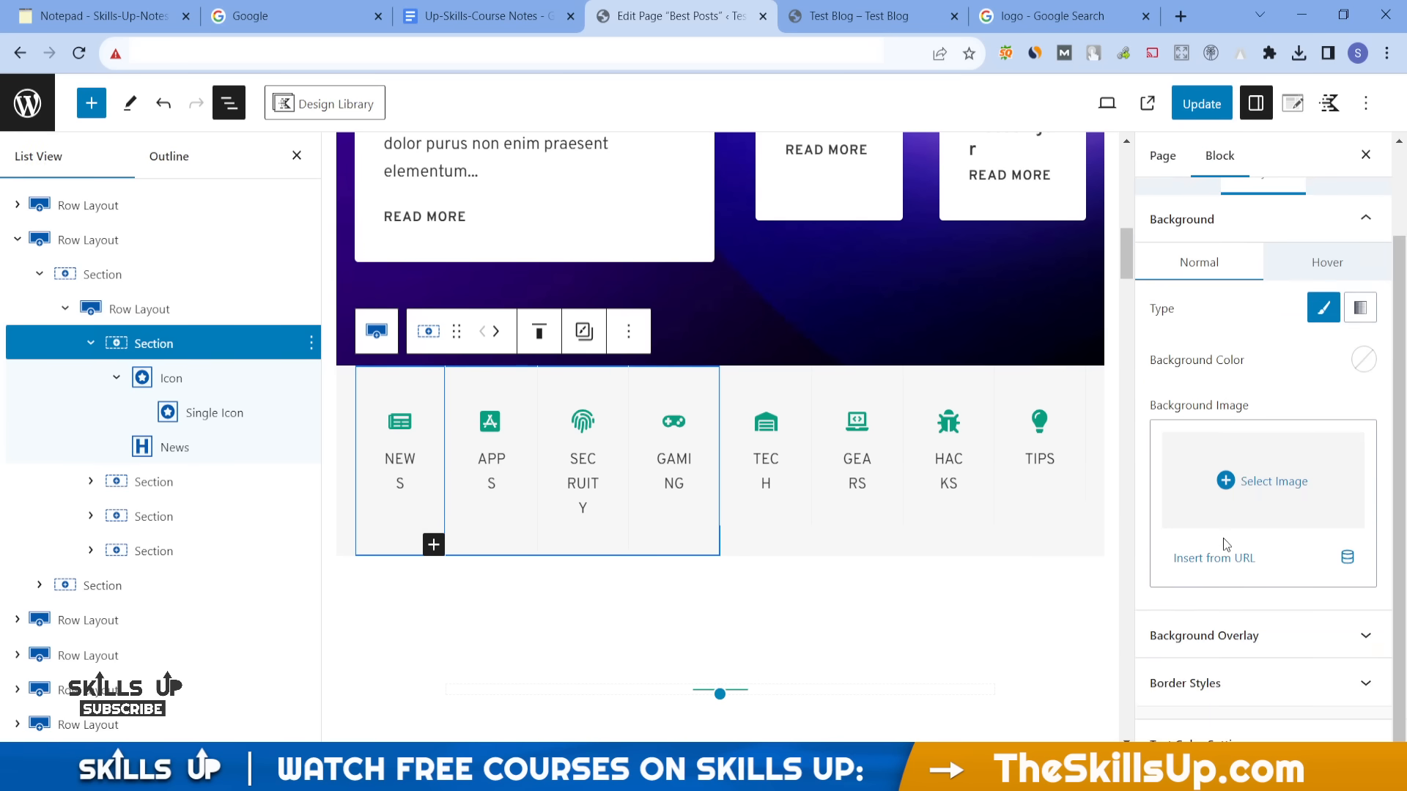
{"action": "left_click", "coordinate": [1258, 601]}
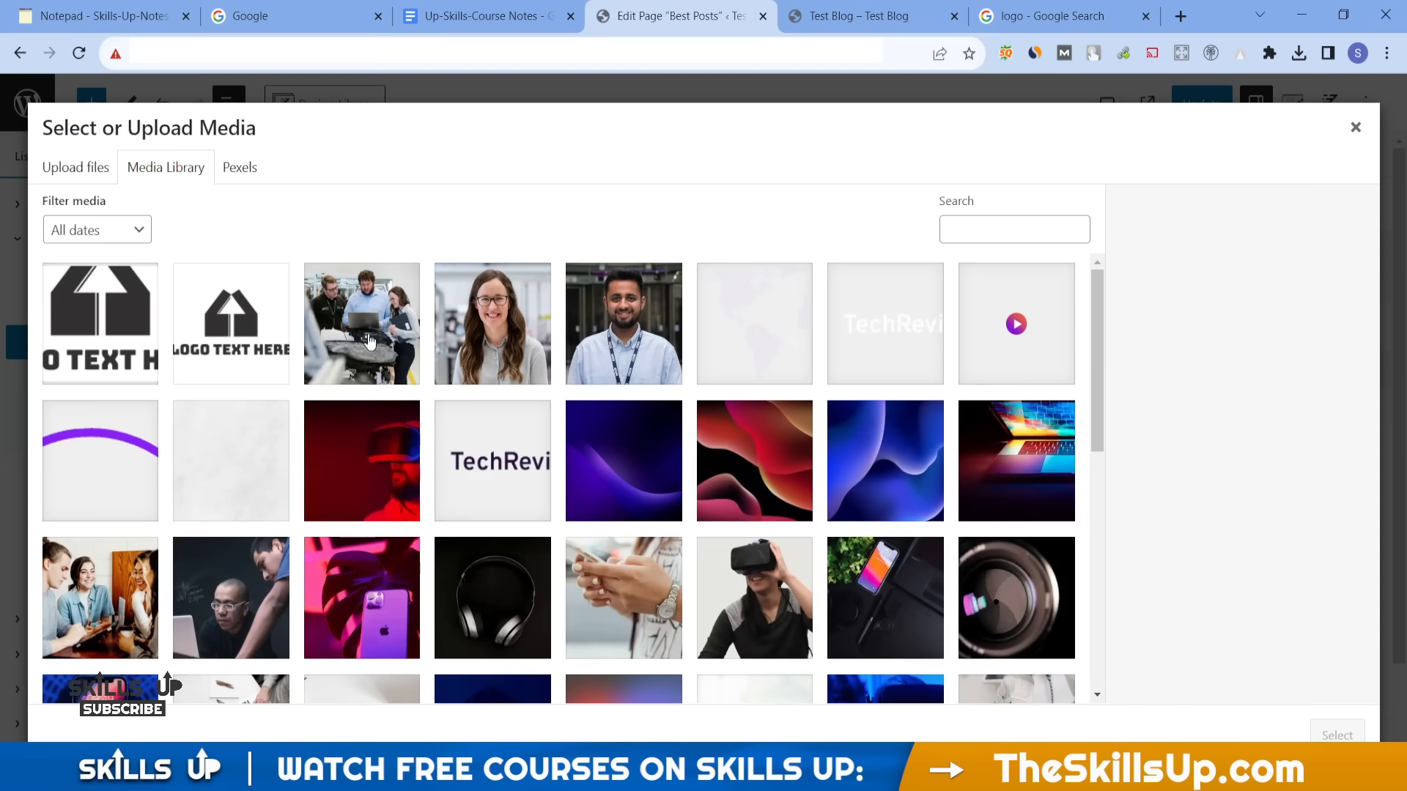
{"action": "left_click", "coordinate": [607, 469]}
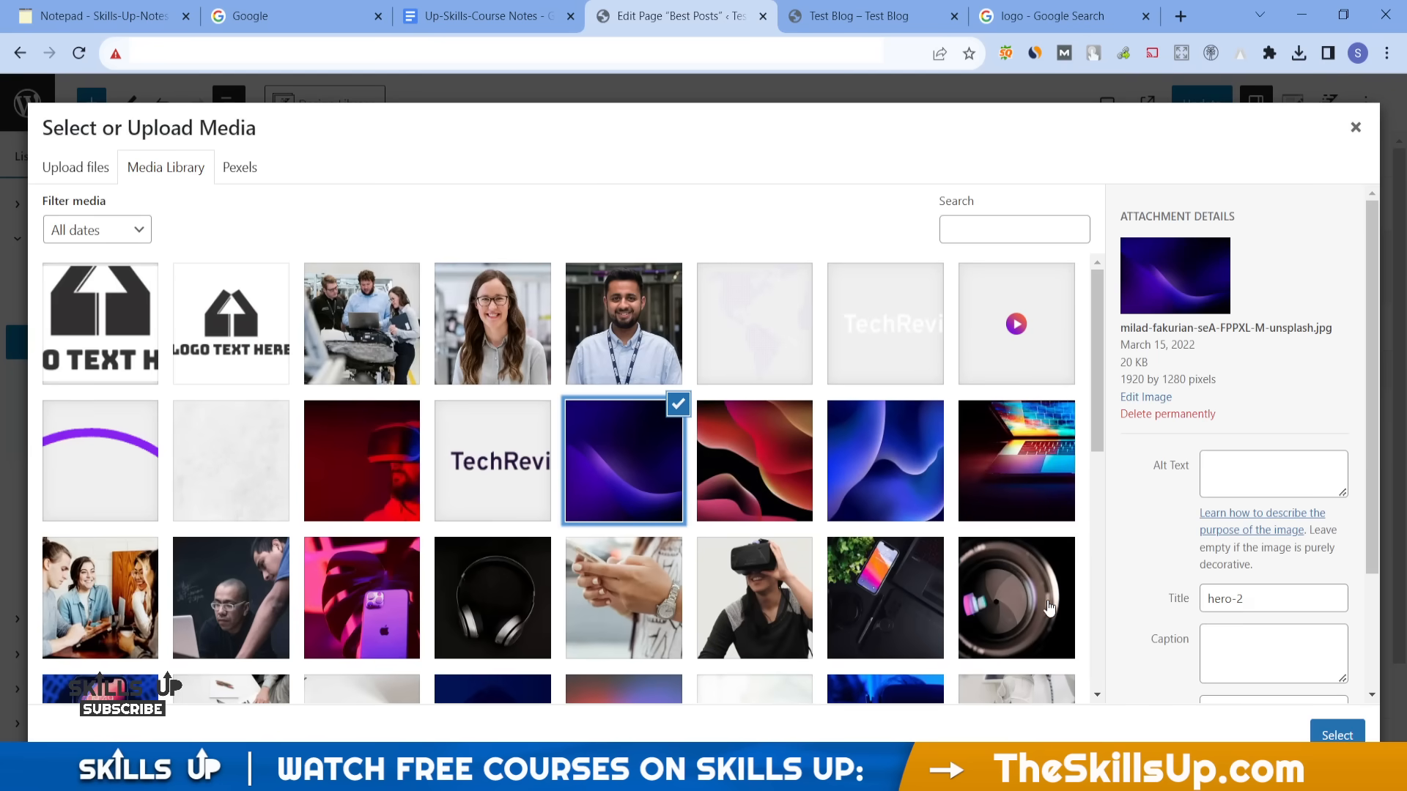
{"action": "left_click", "coordinate": [1319, 733]}
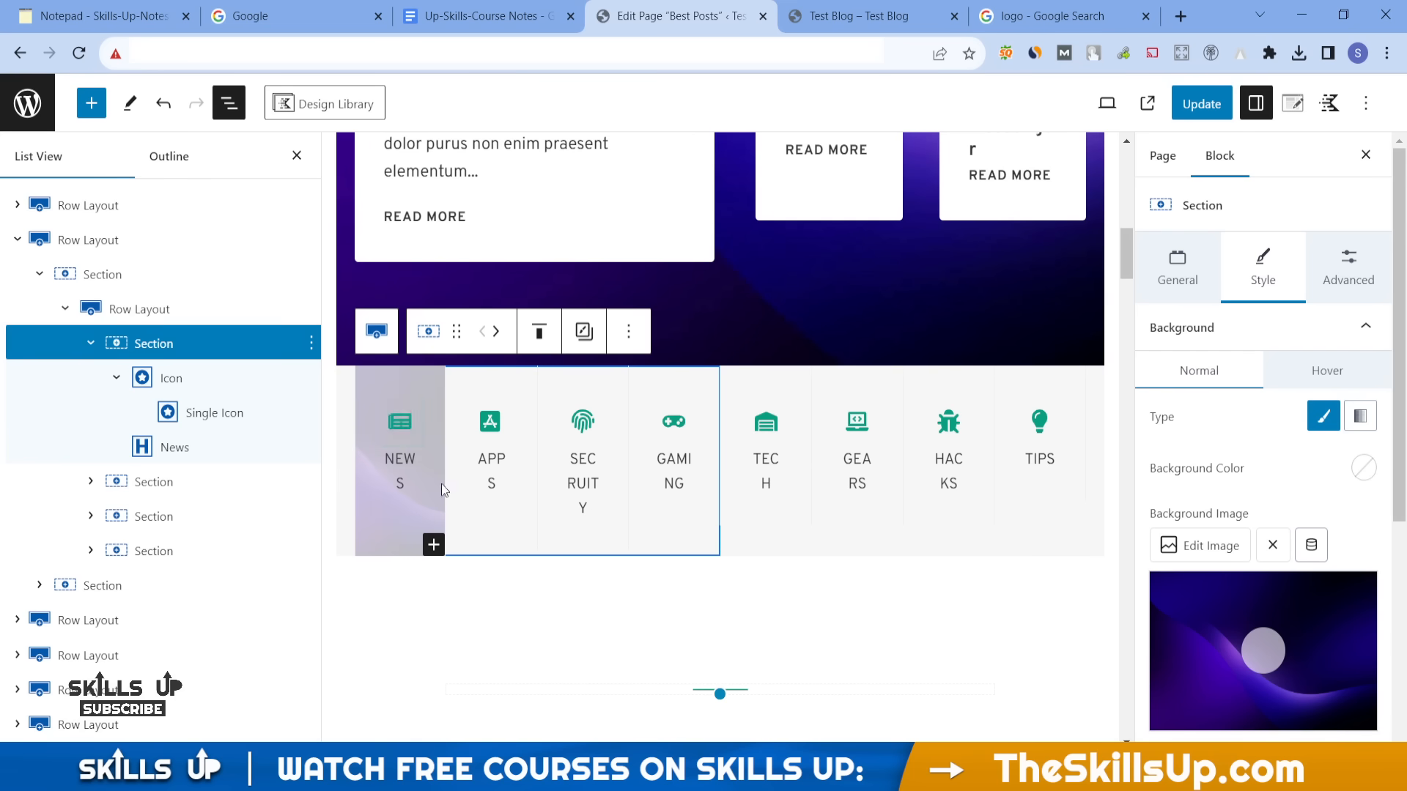
- Make the News label bold and set its text colour to white (FFFFFF)
{"action": "double_click", "coordinate": [400, 453]}
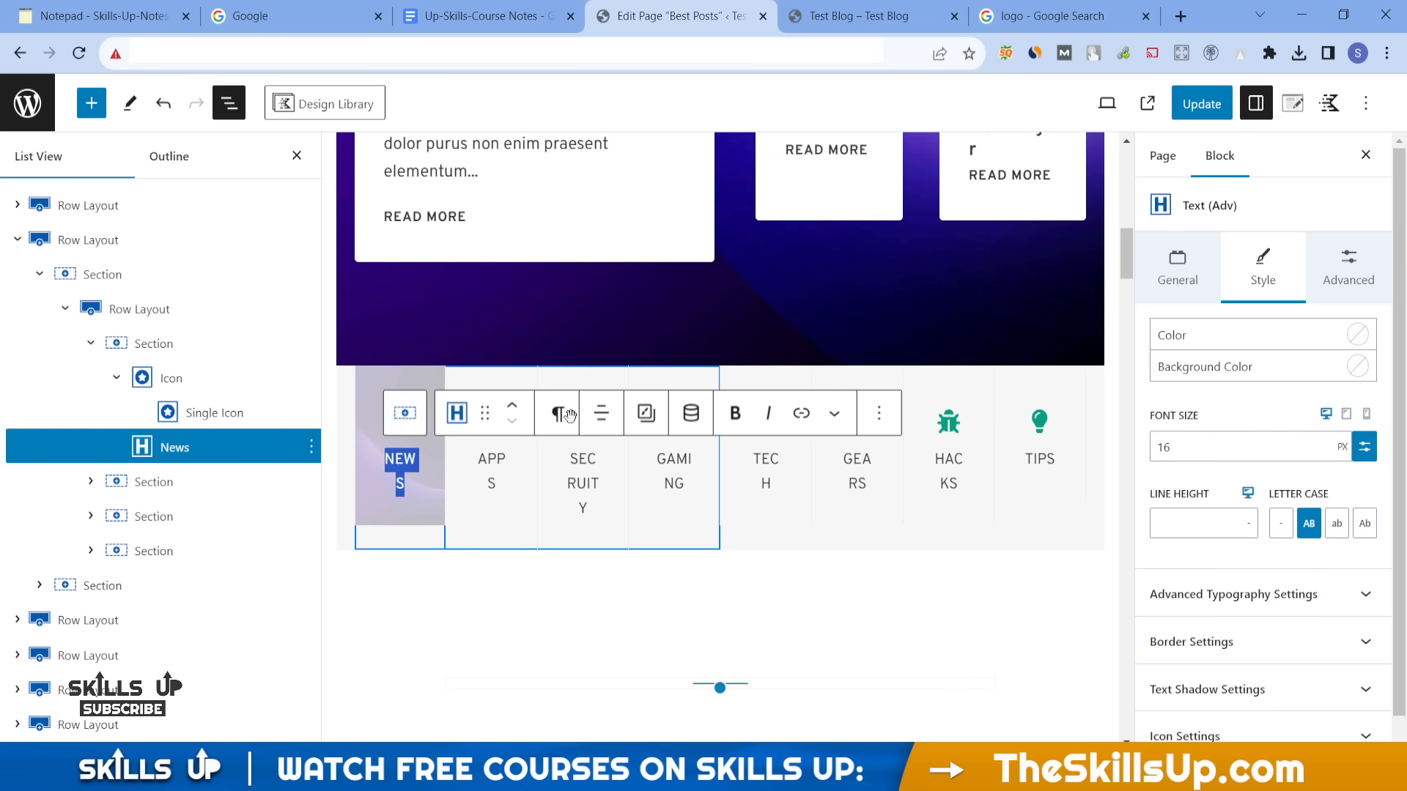
{"action": "left_click", "coordinate": [1358, 337]}
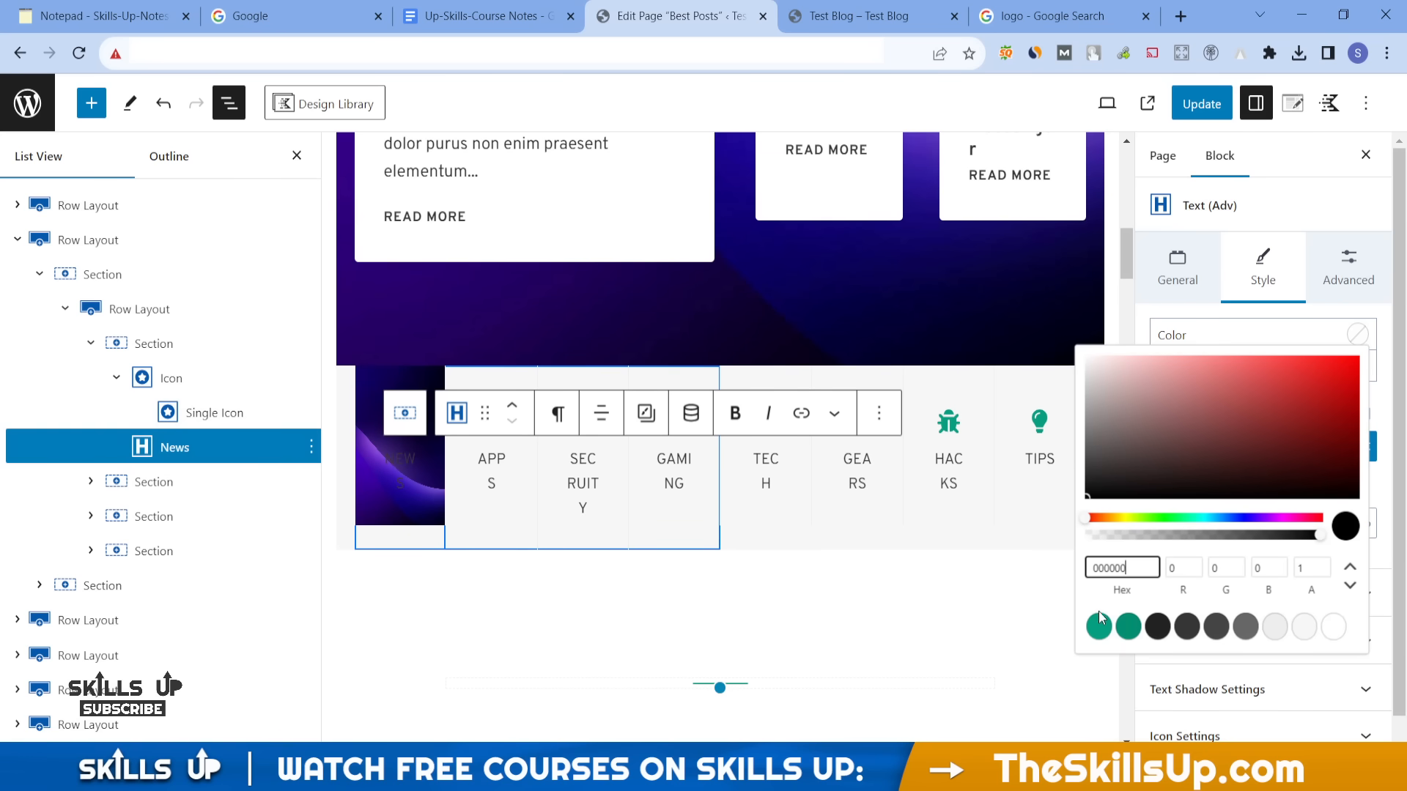
{"action": "left_click", "coordinate": [1333, 627]}
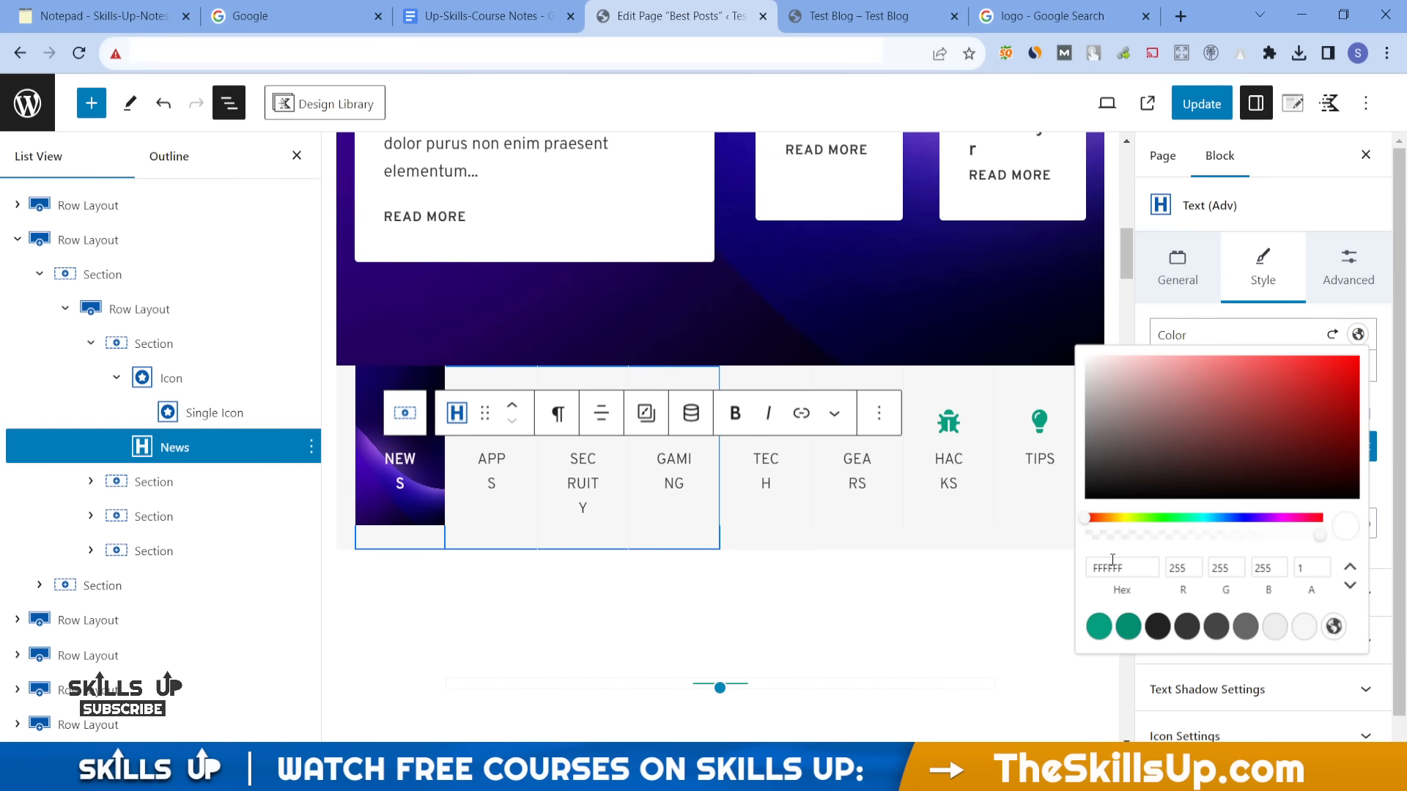
{"action": "left_click", "coordinate": [393, 493]}
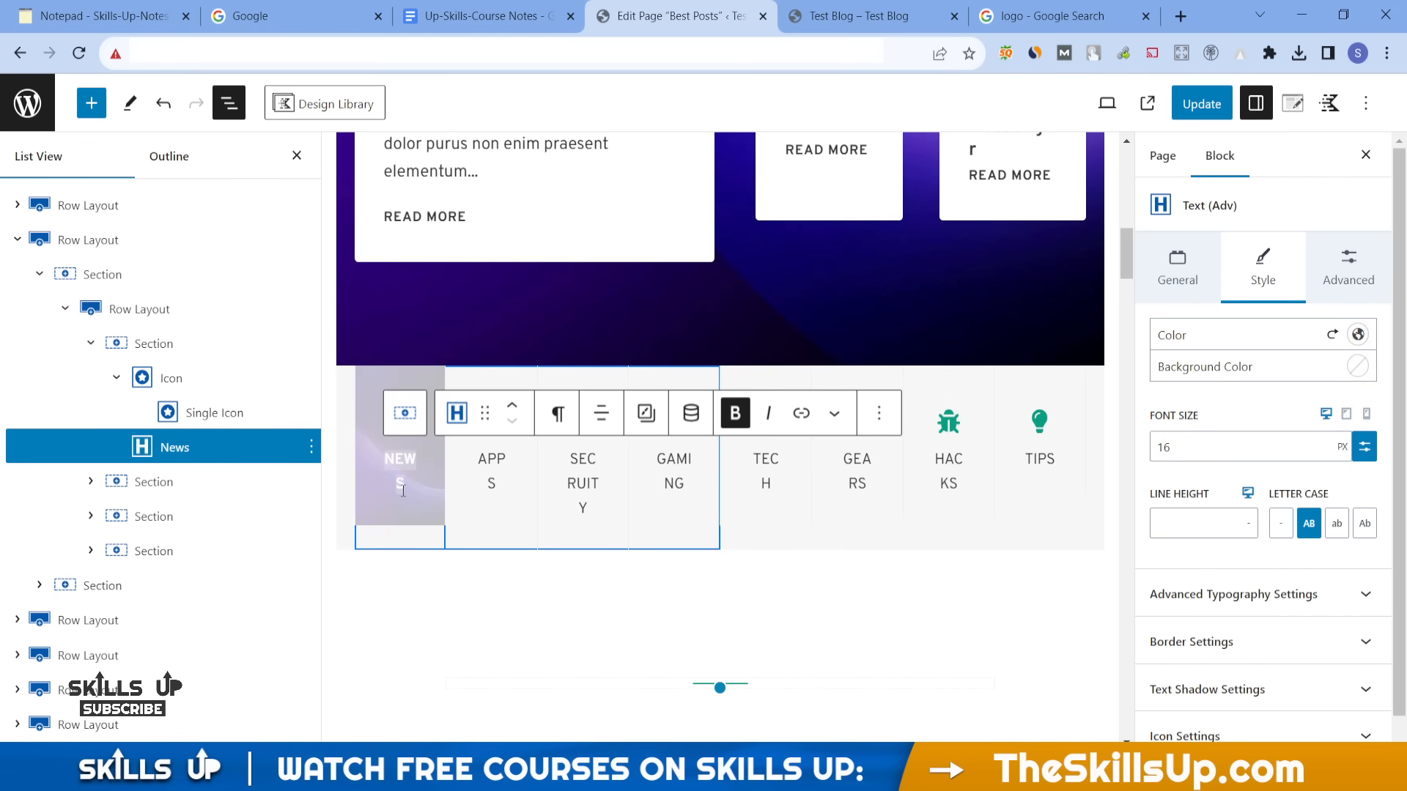
- Replace the icon above the News label with the Chrome line icon
{"action": "left_click", "coordinate": [527, 531]}
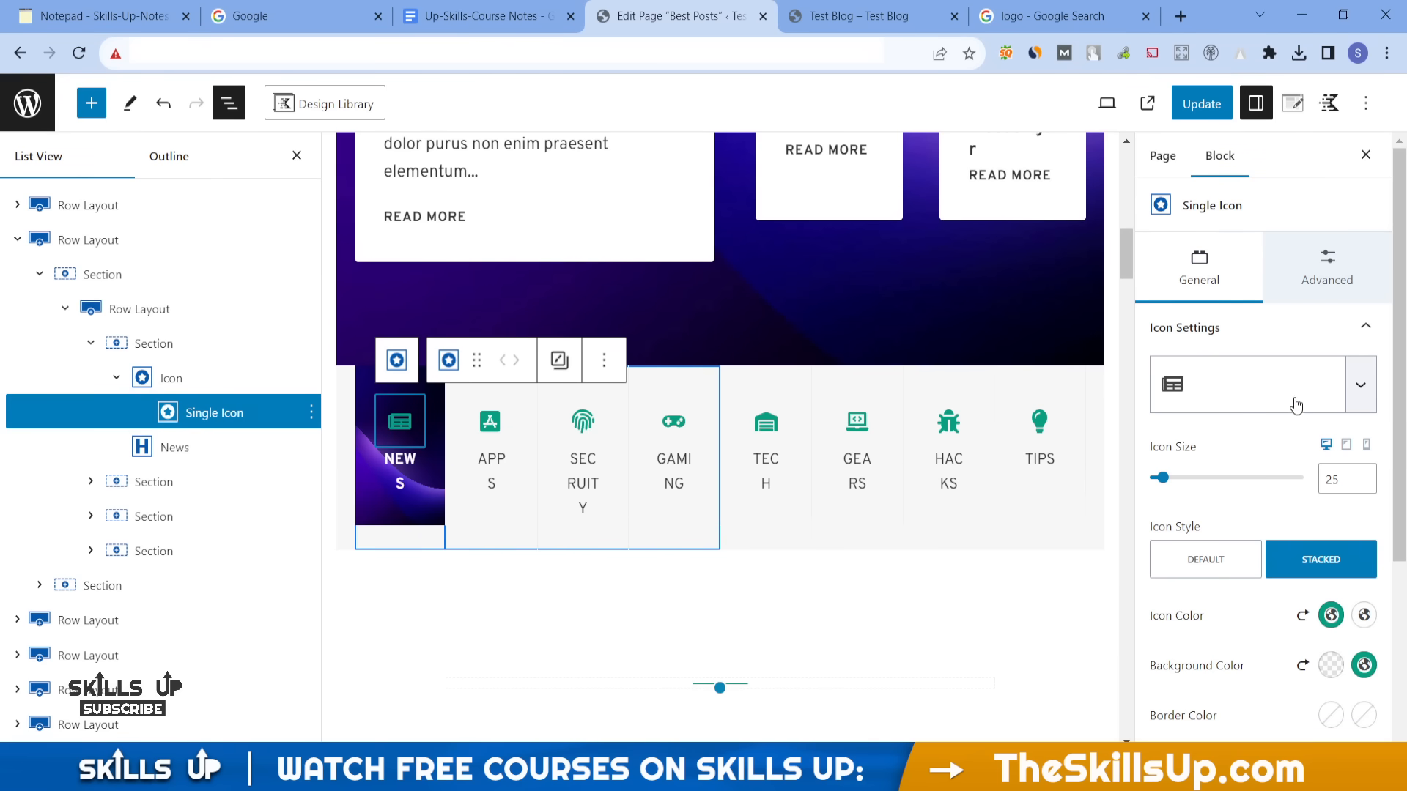
{"action": "left_click", "coordinate": [1357, 387]}
{"action": "scroll", "coordinate": [1169, 611], "scroll_direction": "down", "scroll_amount": 5}
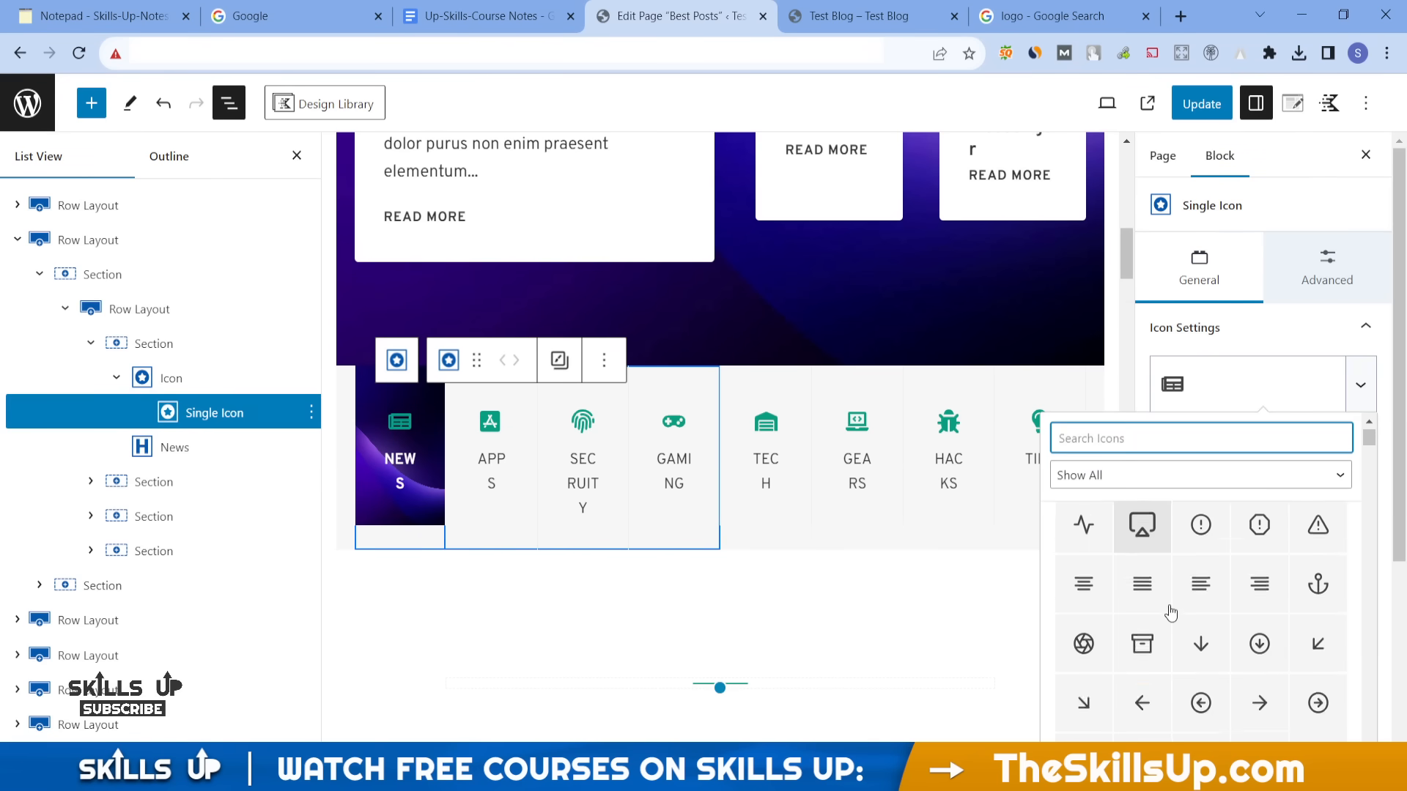
{"action": "scroll", "coordinate": [1170, 612], "scroll_direction": "up", "scroll_amount": 5}
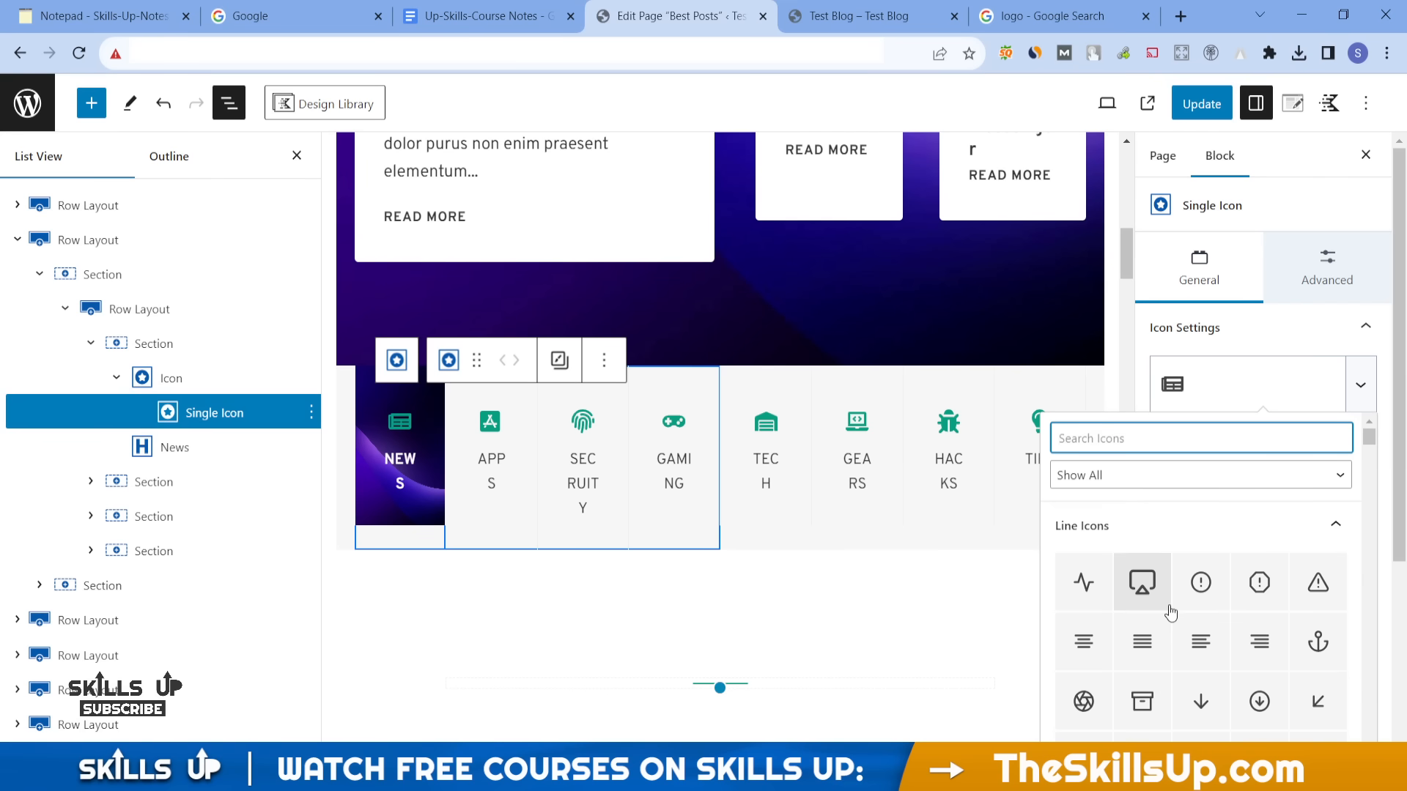
{"action": "scroll", "coordinate": [1170, 613], "scroll_direction": "down", "scroll_amount": 5}
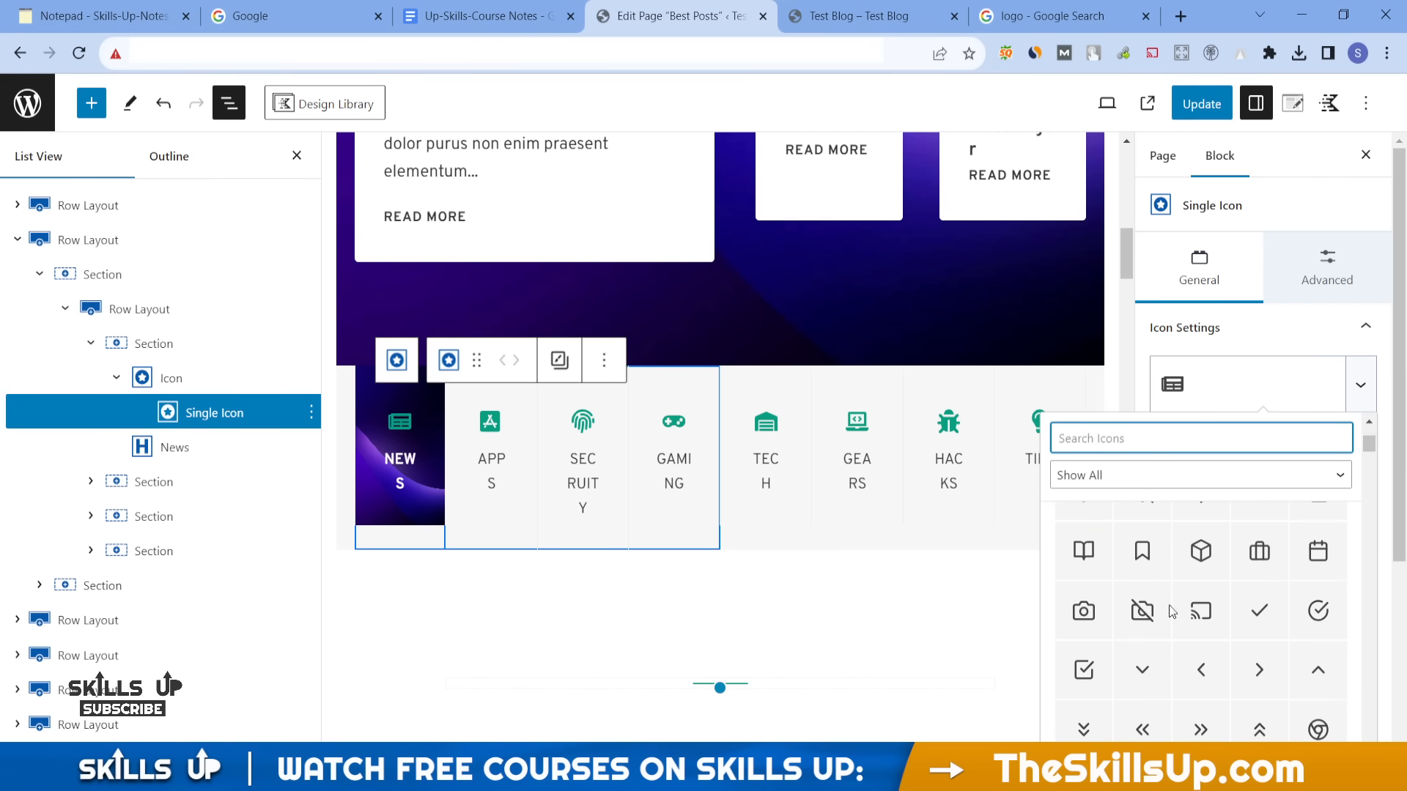
{"action": "scroll", "coordinate": [1256, 718], "scroll_direction": "down", "scroll_amount": 1}
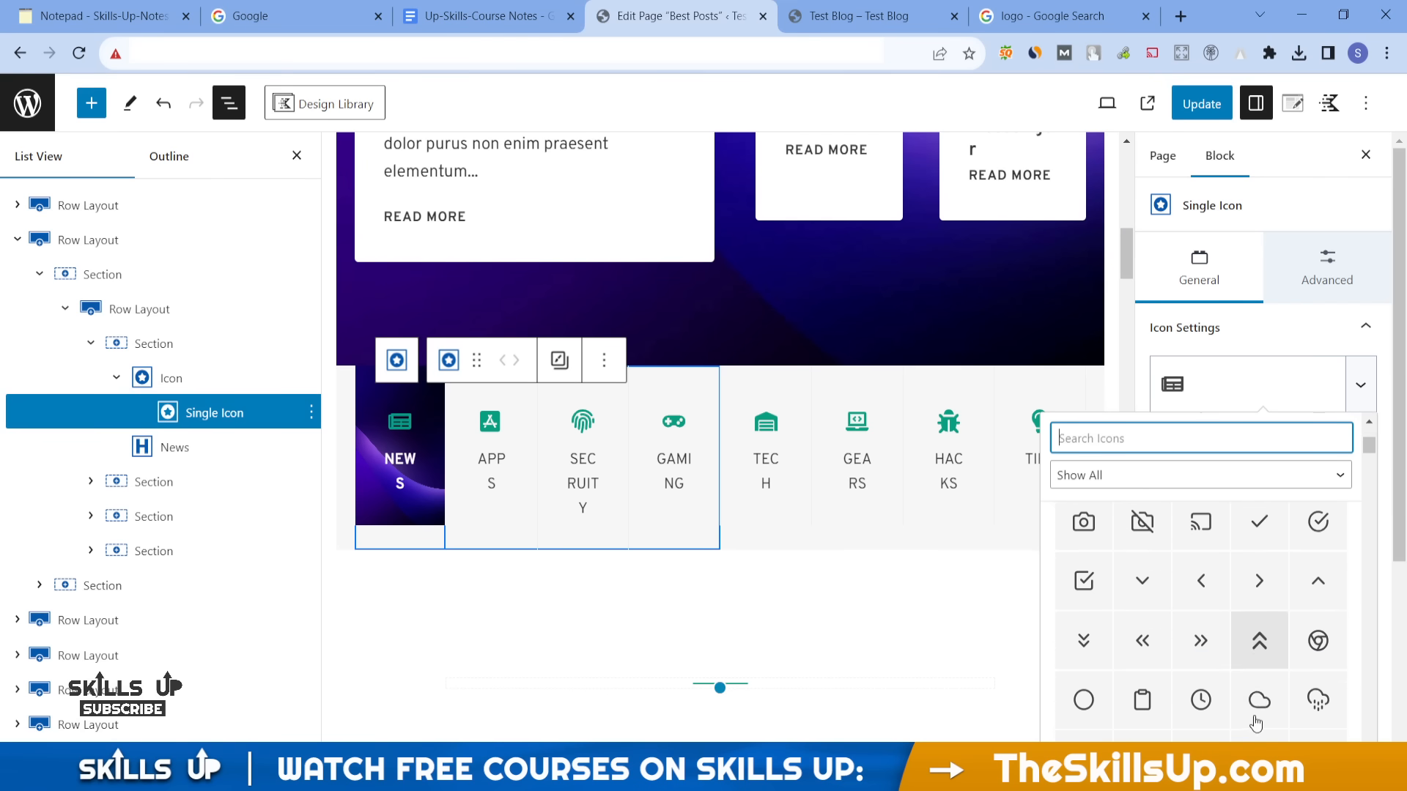
{"action": "left_click", "coordinate": [1312, 652]}
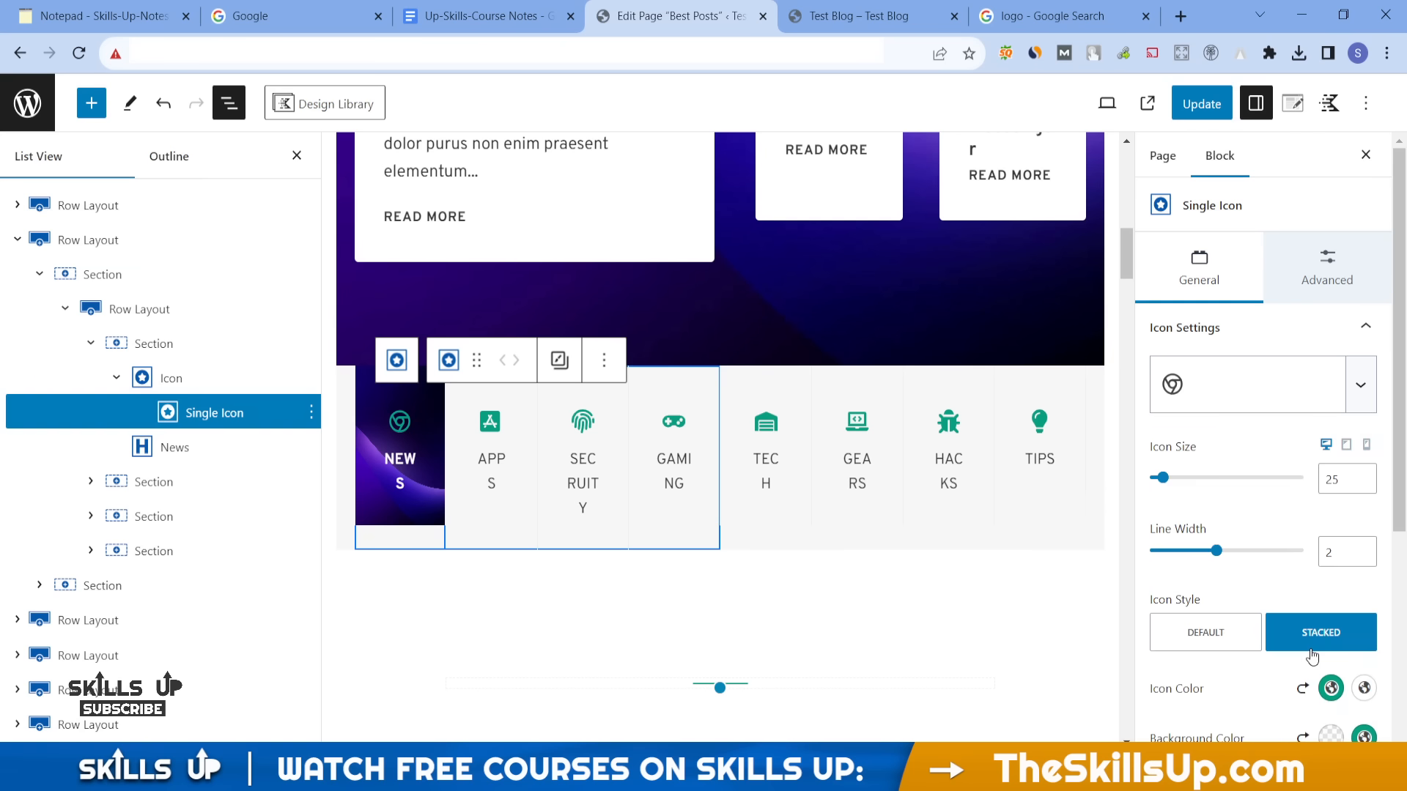
- Set the News icon's normal colour to white (FFFFFF) and its hover background colour to 222222
{"action": "left_click", "coordinate": [1331, 690]}
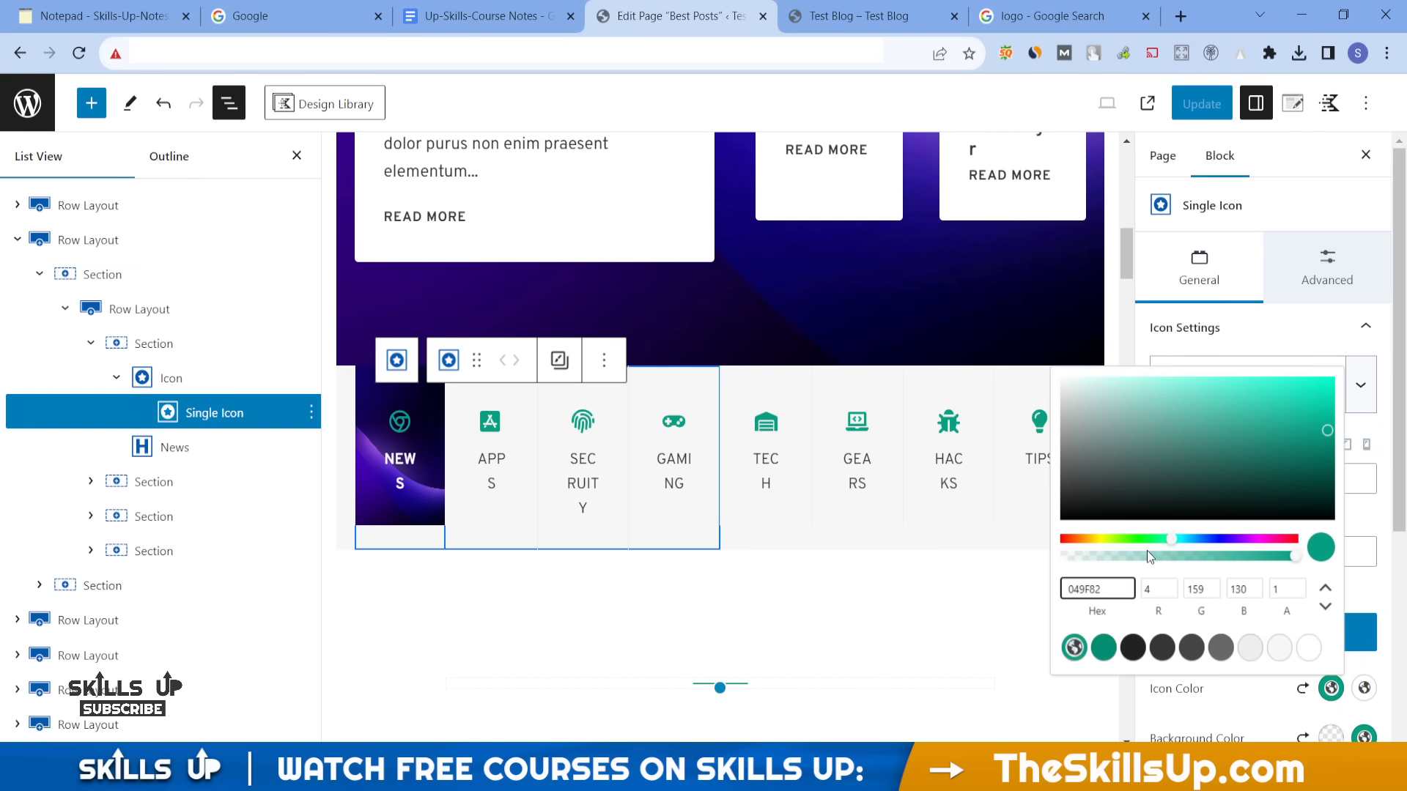
{"action": "left_click", "coordinate": [1308, 648]}
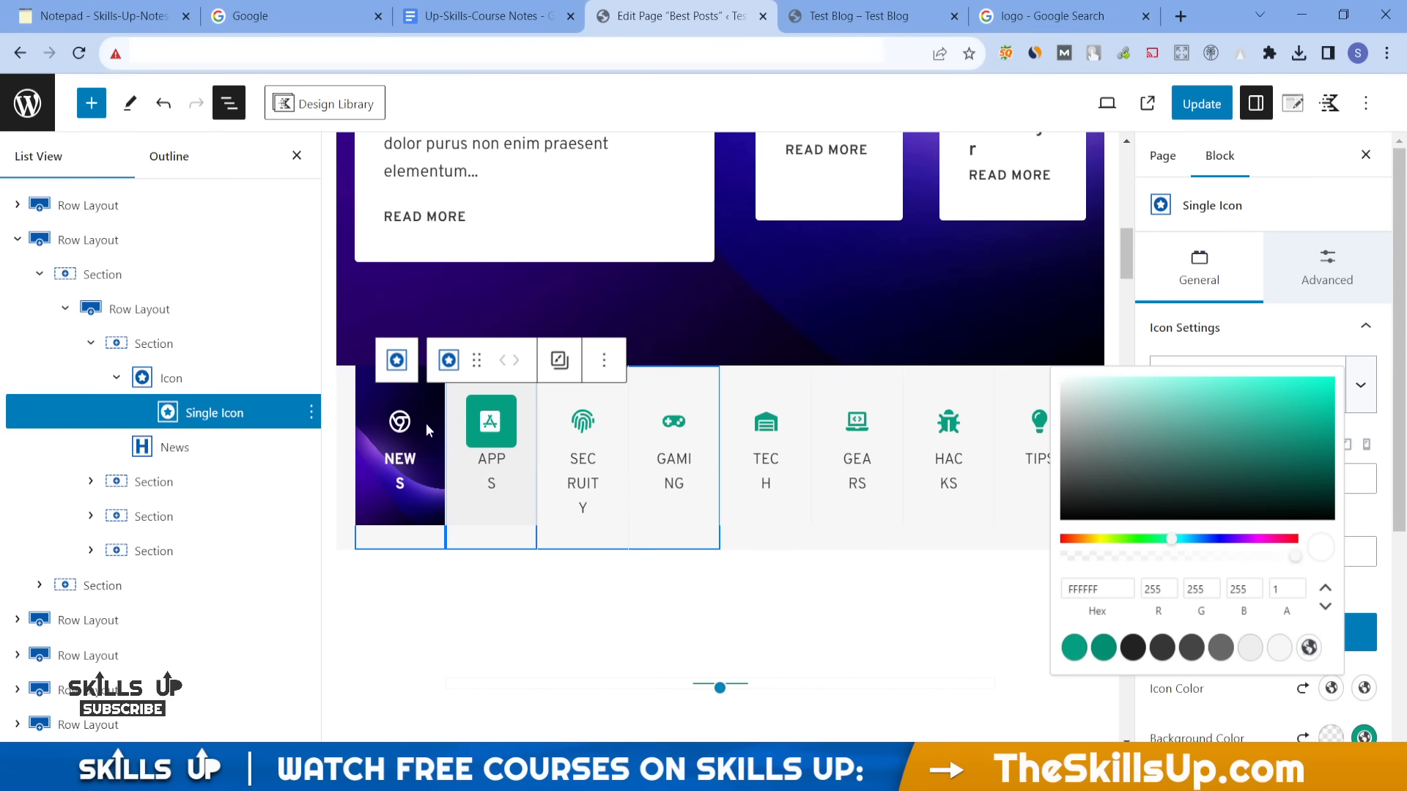
{"action": "left_click", "coordinate": [1362, 737]}
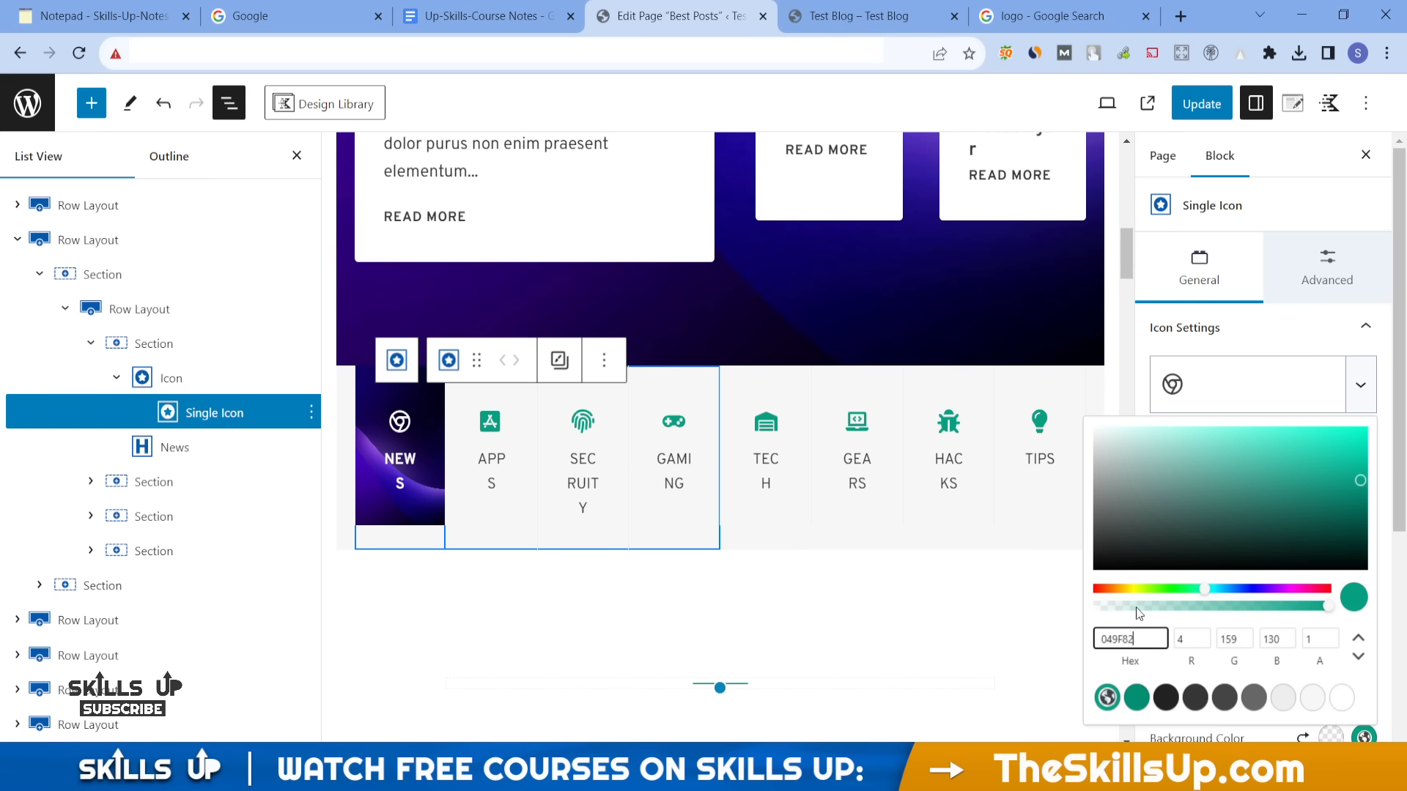
{"action": "left_click", "coordinate": [1166, 697]}
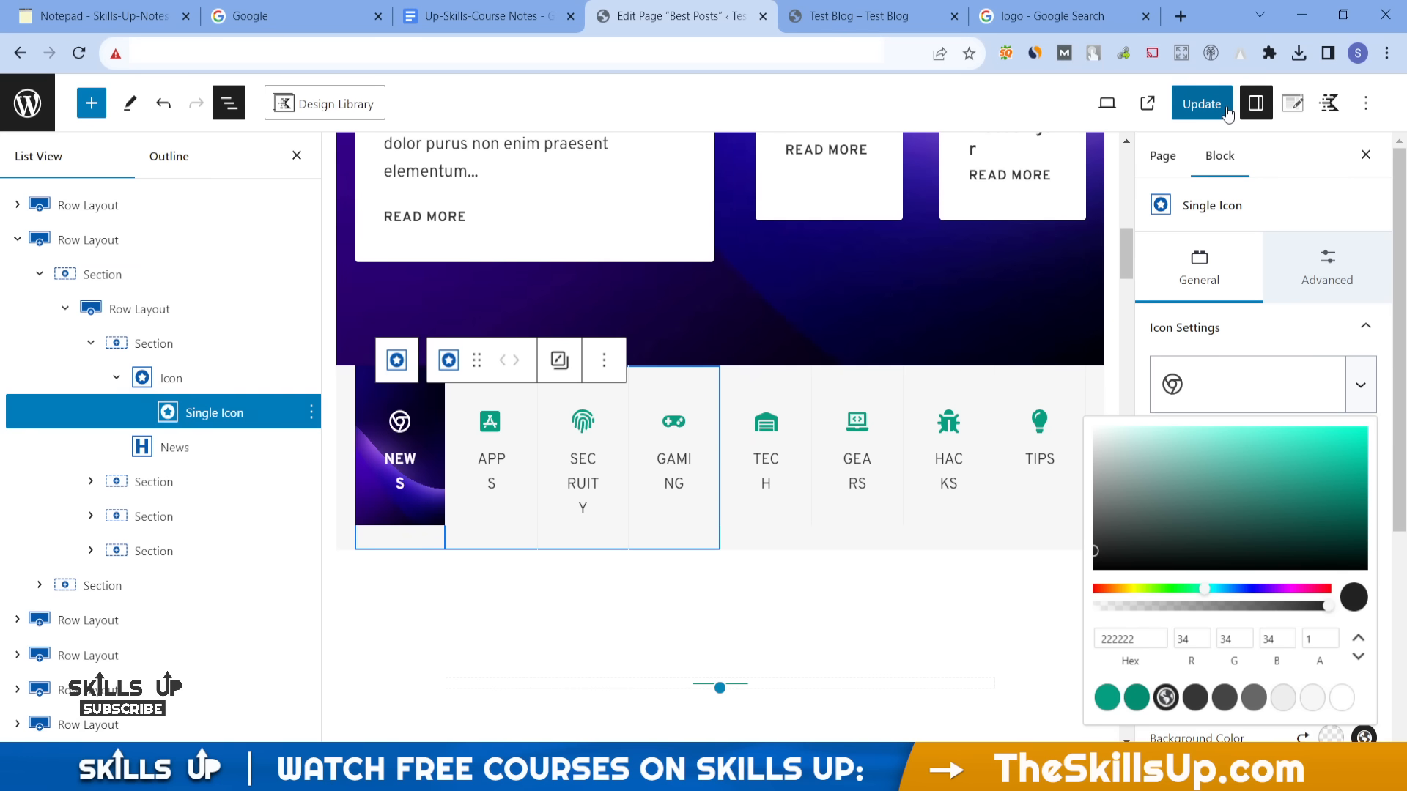
- Save the page changes and reload the live Test Blog page in its browser tab
{"action": "key", "text": "ctrl+s"}
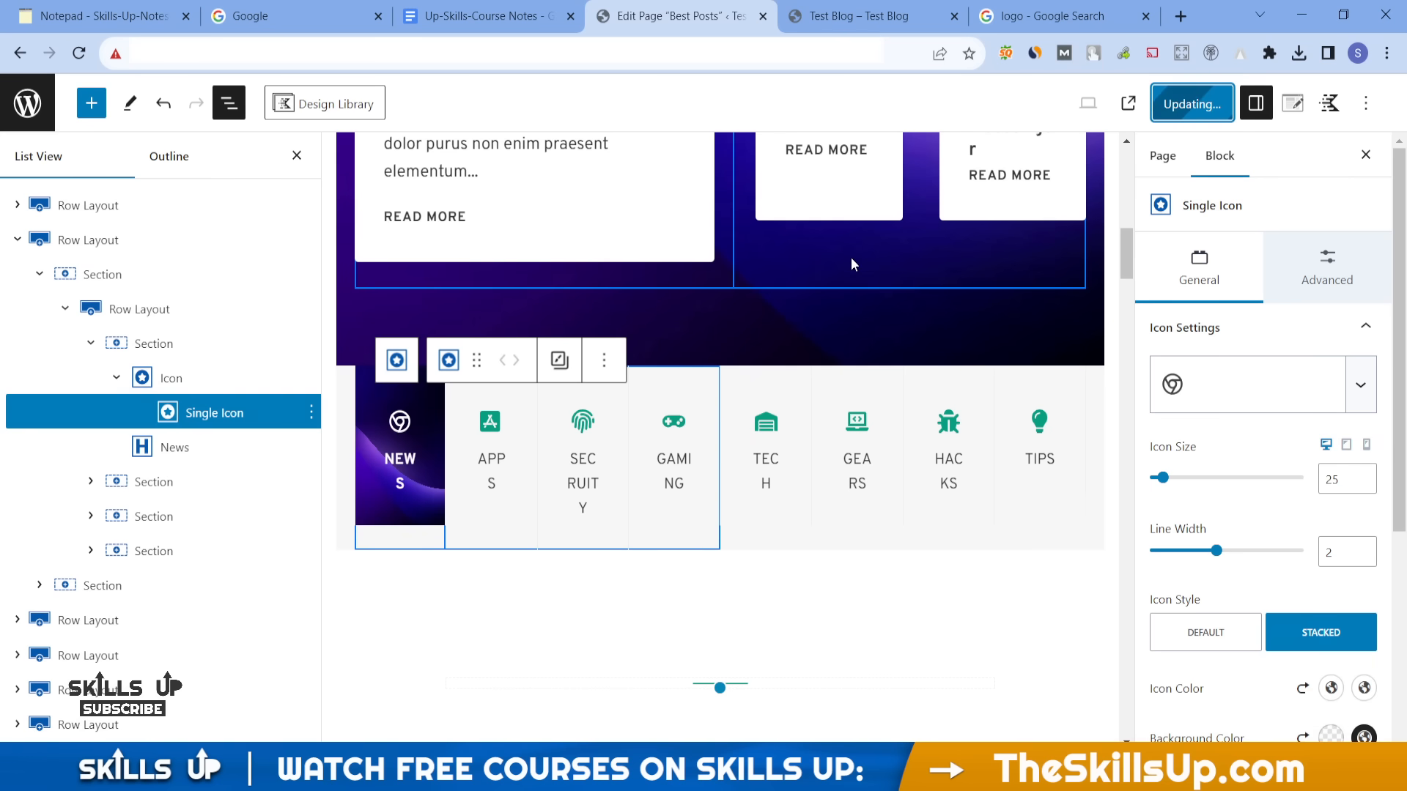
{"action": "left_click", "coordinate": [850, 7]}
{"action": "key", "text": "F5"}
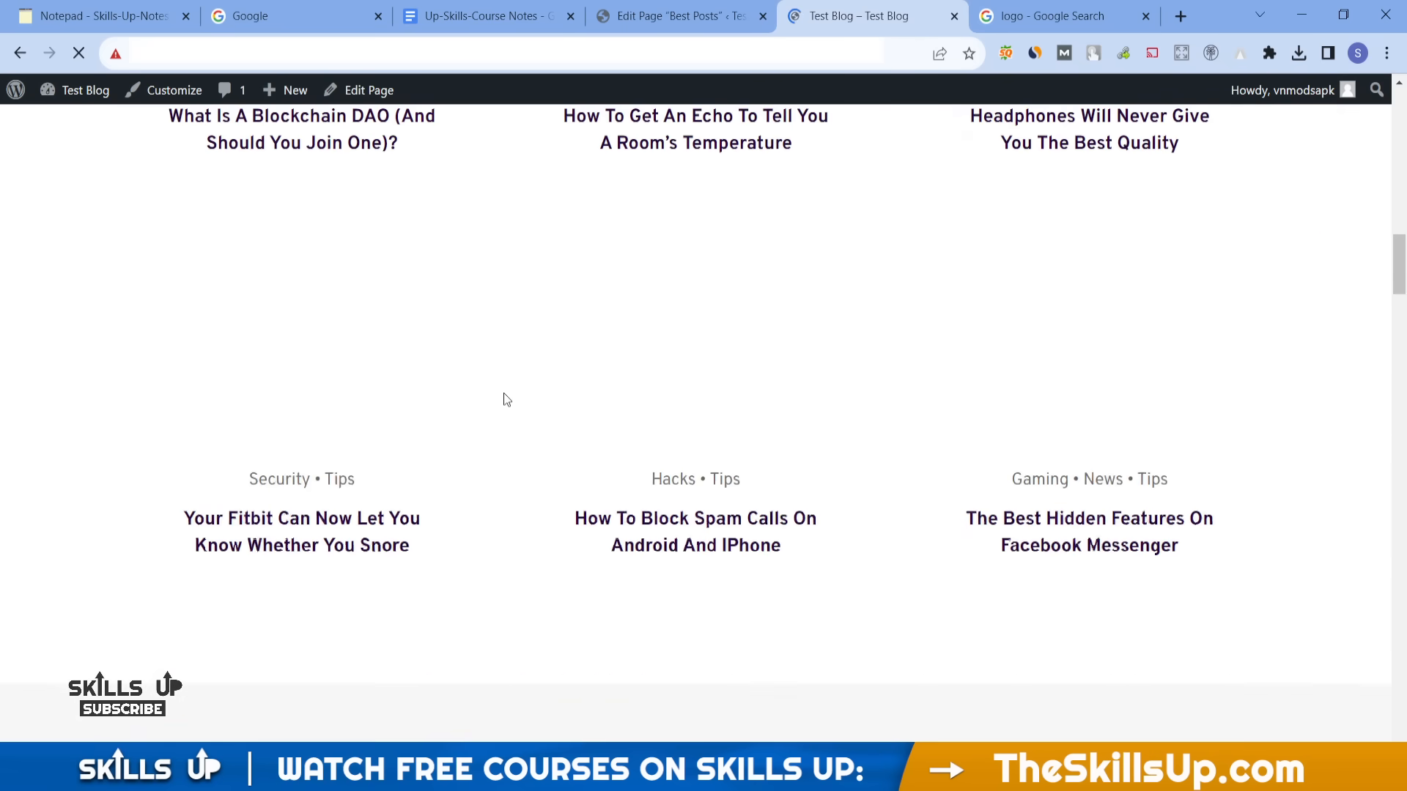
- Examine the category icon row and the featured posts section on the live Test Blog page
{"action": "scroll", "coordinate": [519, 395], "scroll_direction": "up", "scroll_amount": 13}
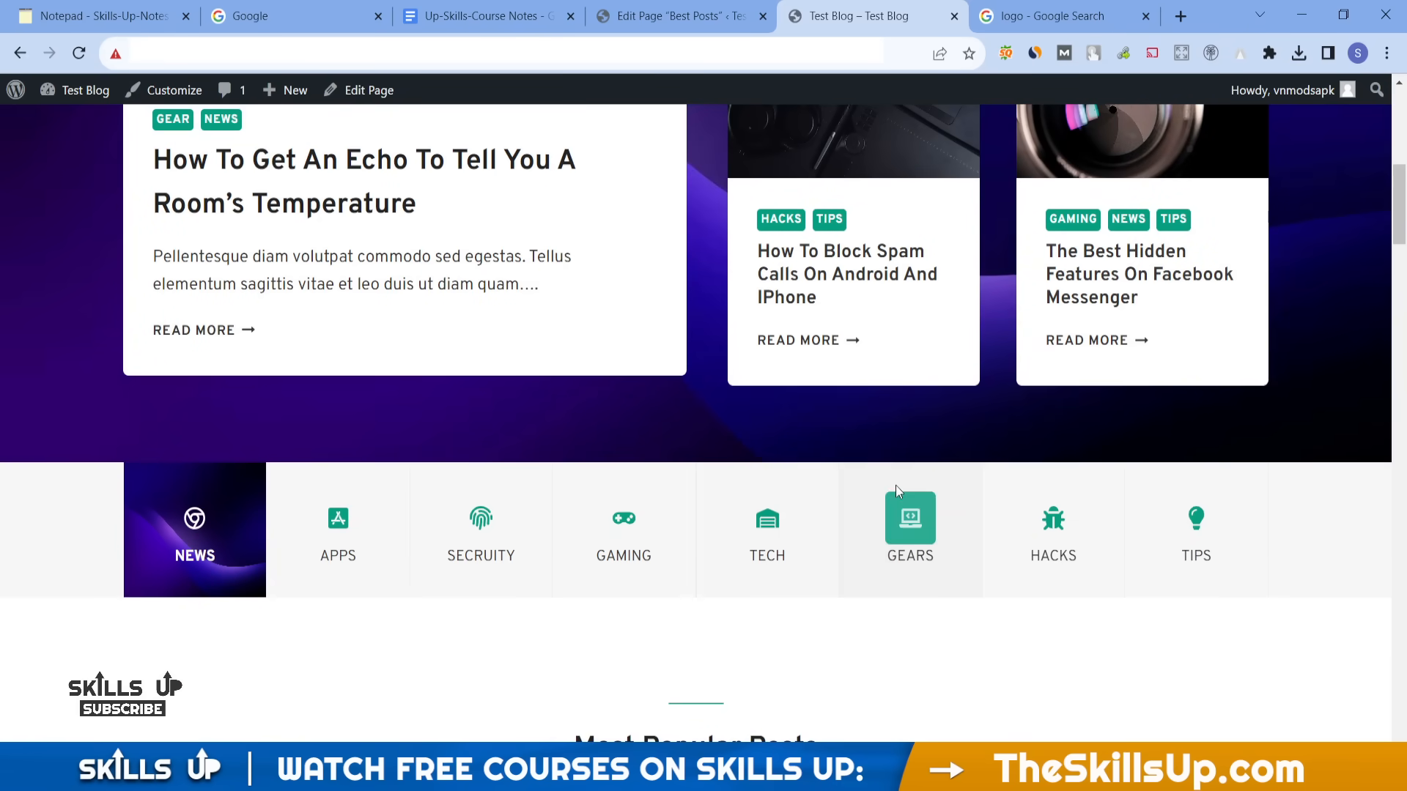
{"action": "scroll", "coordinate": [703, 253], "scroll_direction": "up", "scroll_amount": 1}
{"action": "scroll", "coordinate": [702, 249], "scroll_direction": "up", "scroll_amount": 8}
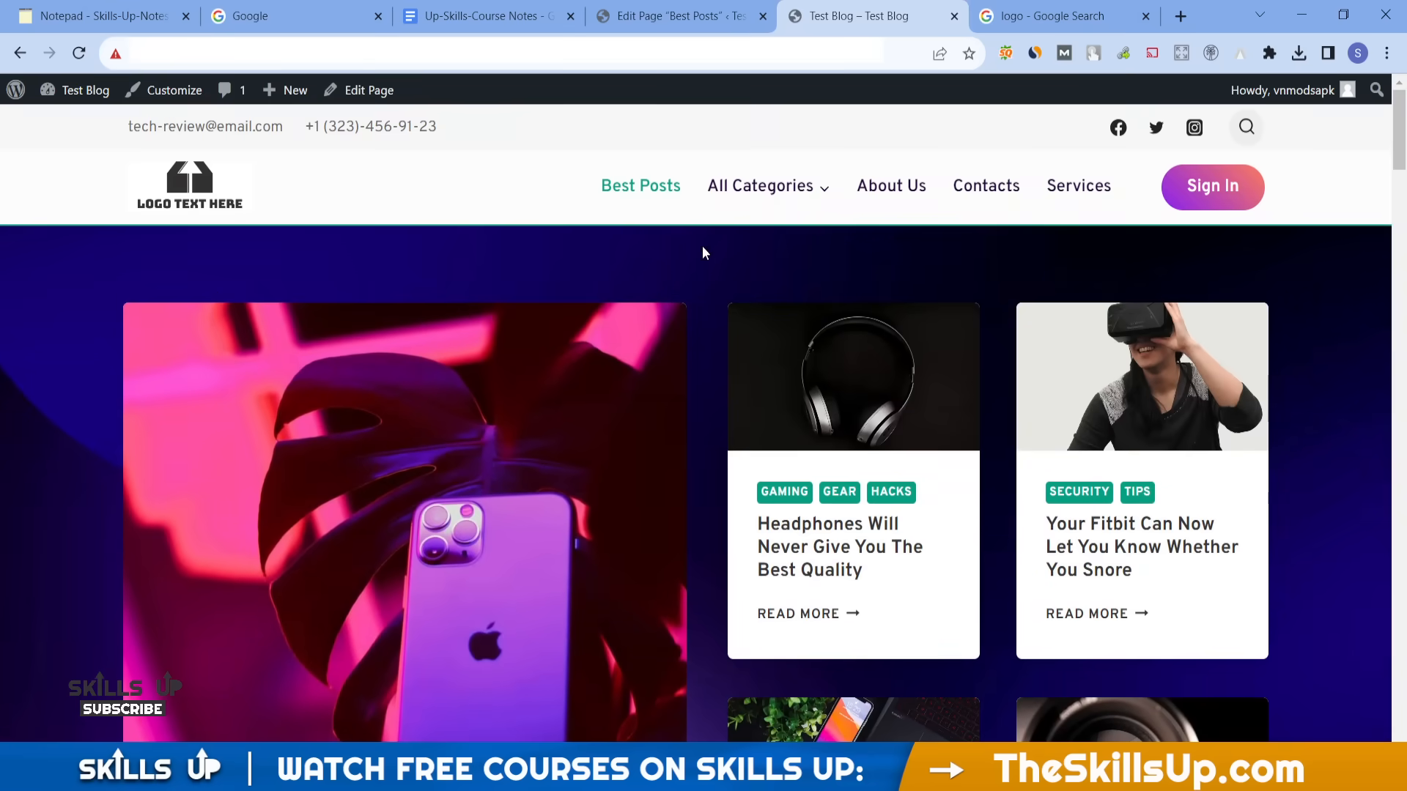
{"action": "scroll", "coordinate": [47, 377], "scroll_direction": "down", "scroll_amount": 5}
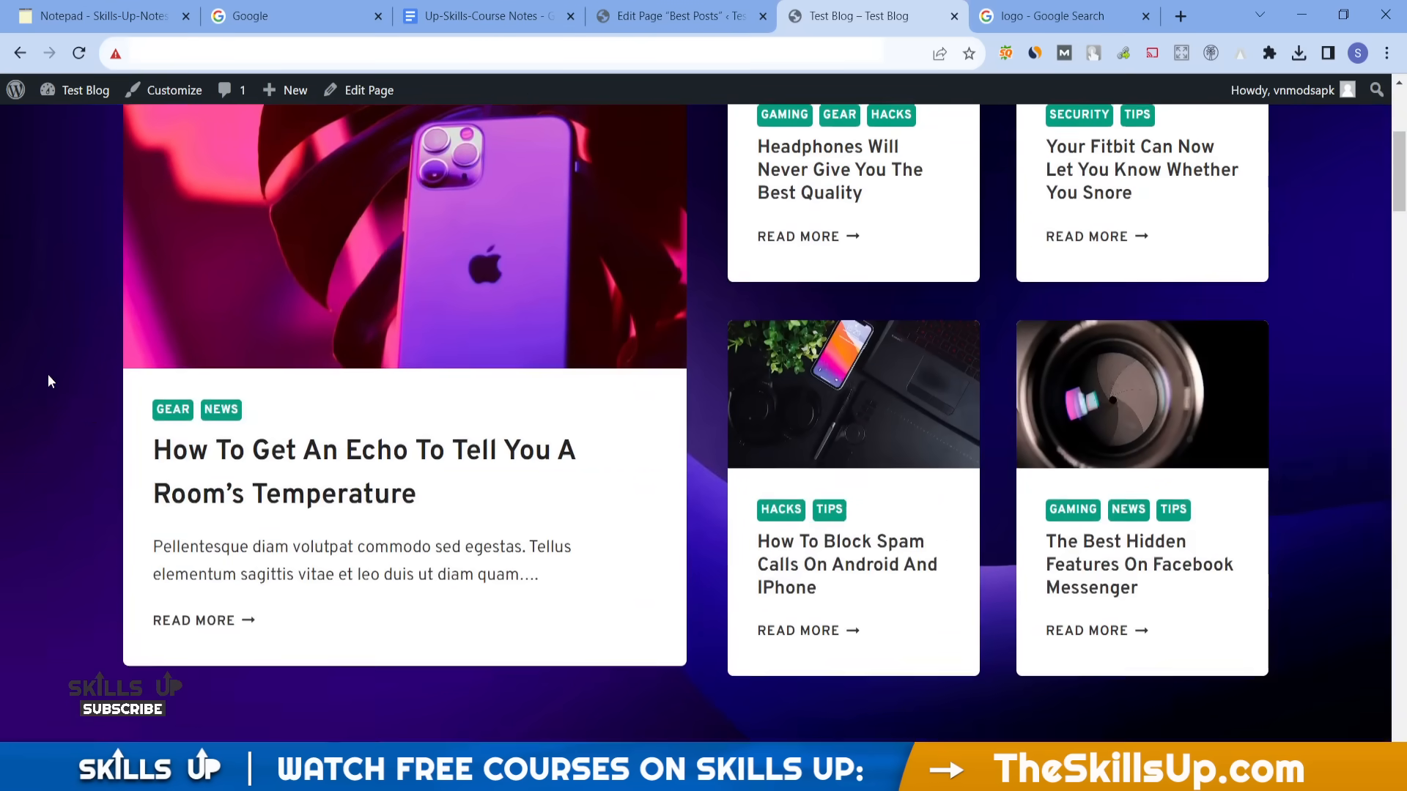
- Return to the Best Posts editor and set the focal point of the first row's overlay image to 52% left and 43% top
{"action": "left_click", "coordinate": [670, 16]}
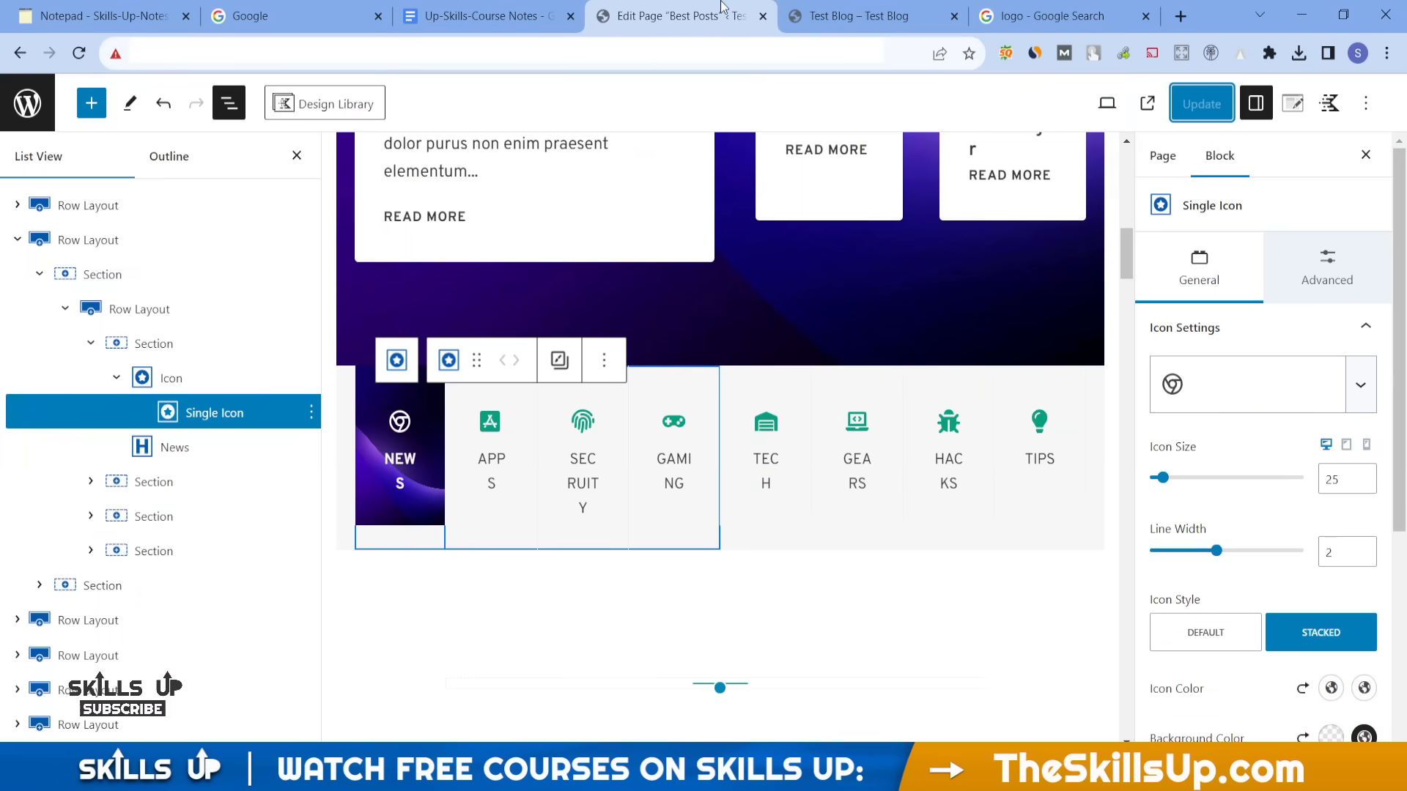
{"action": "scroll", "coordinate": [661, 333], "scroll_direction": "up", "scroll_amount": 10}
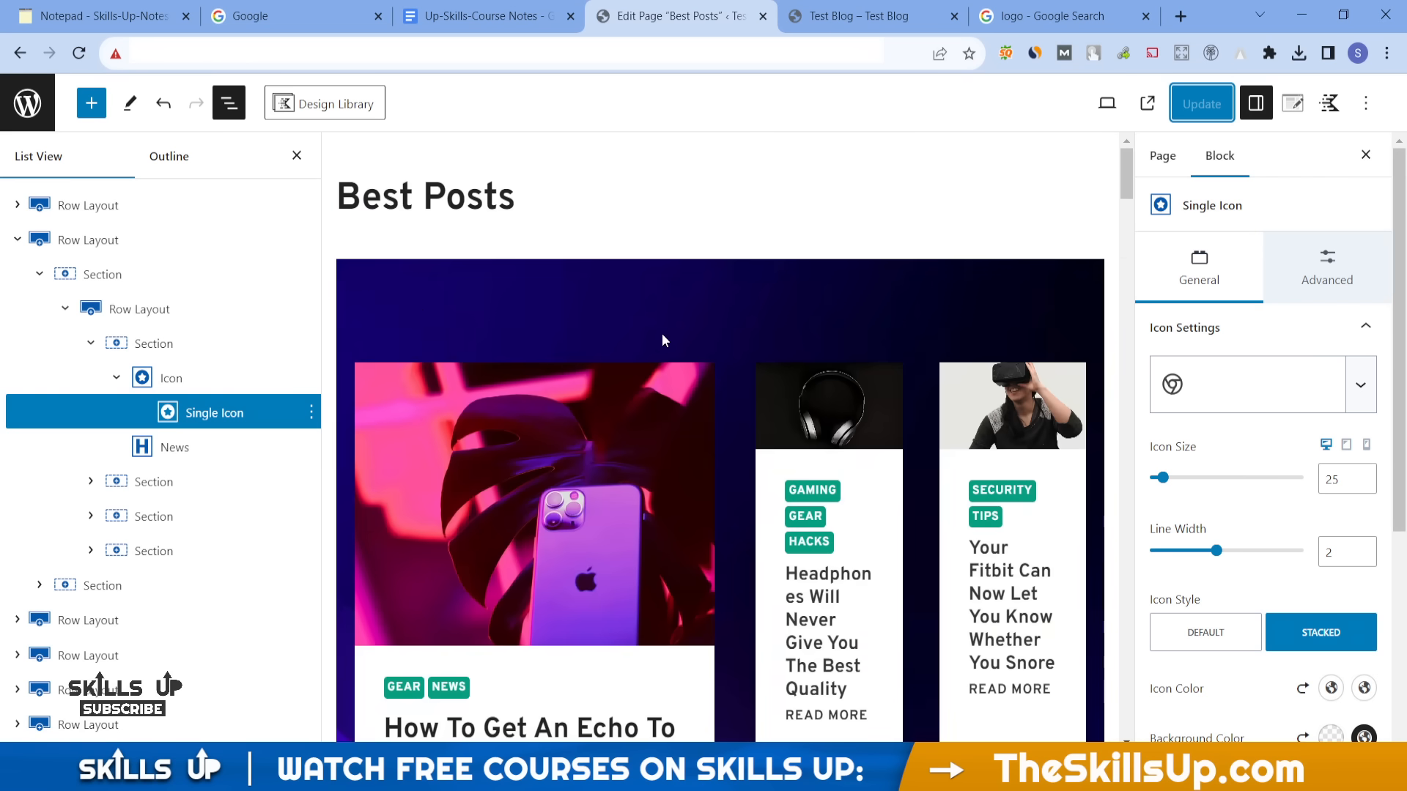
{"action": "left_click", "coordinate": [99, 202]}
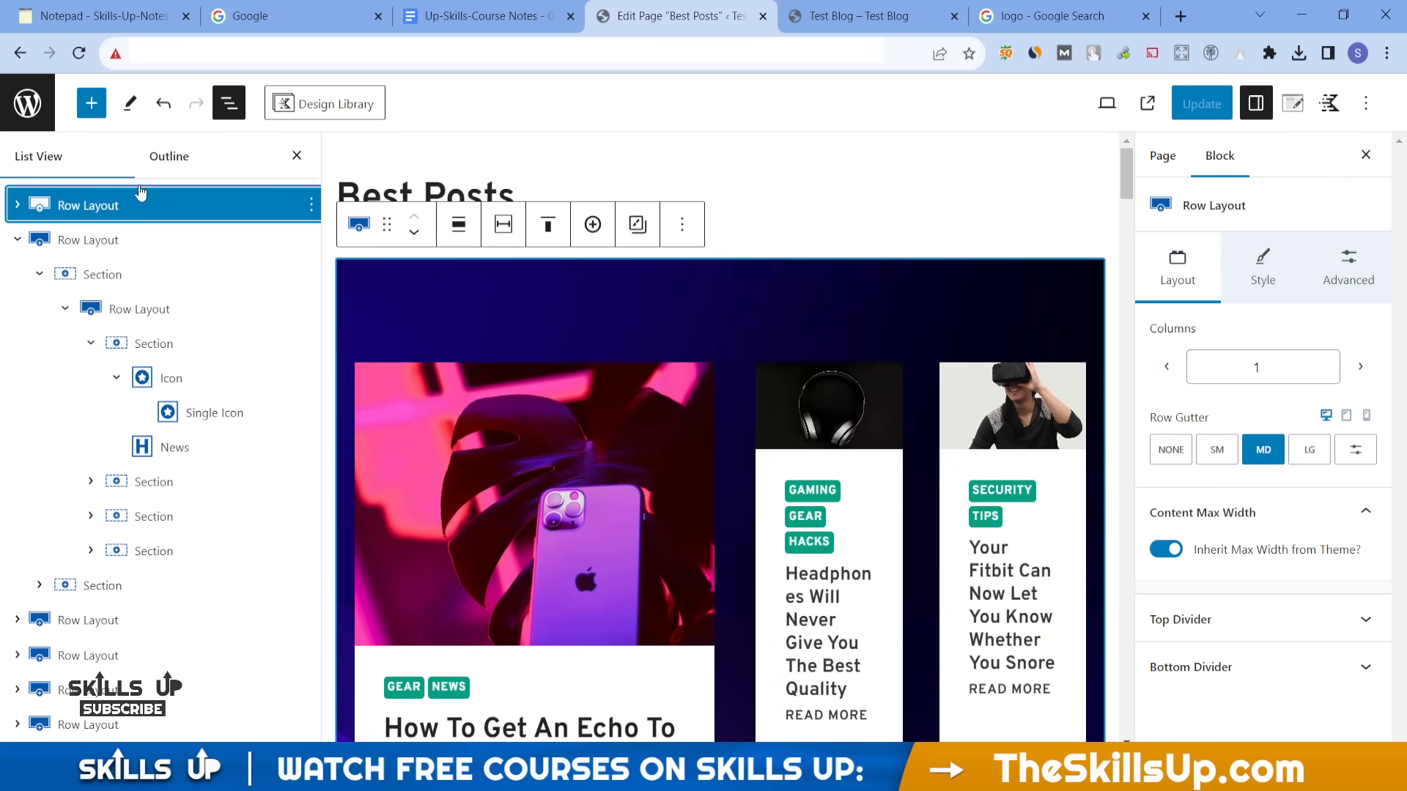
{"action": "mouse_move", "coordinate": [876, 289]}
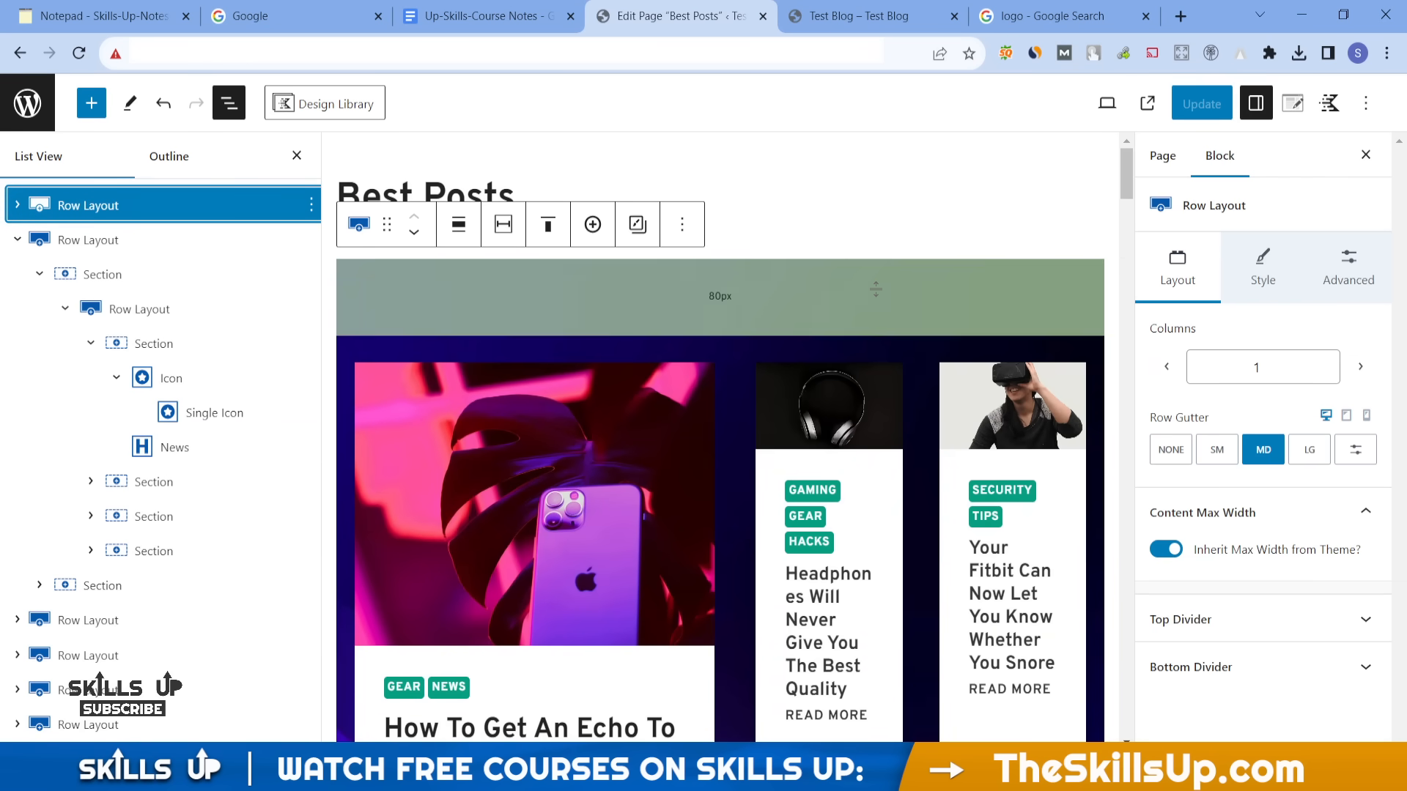
{"action": "left_click", "coordinate": [1261, 266]}
{"action": "scroll", "coordinate": [1241, 619], "scroll_direction": "down", "scroll_amount": 1}
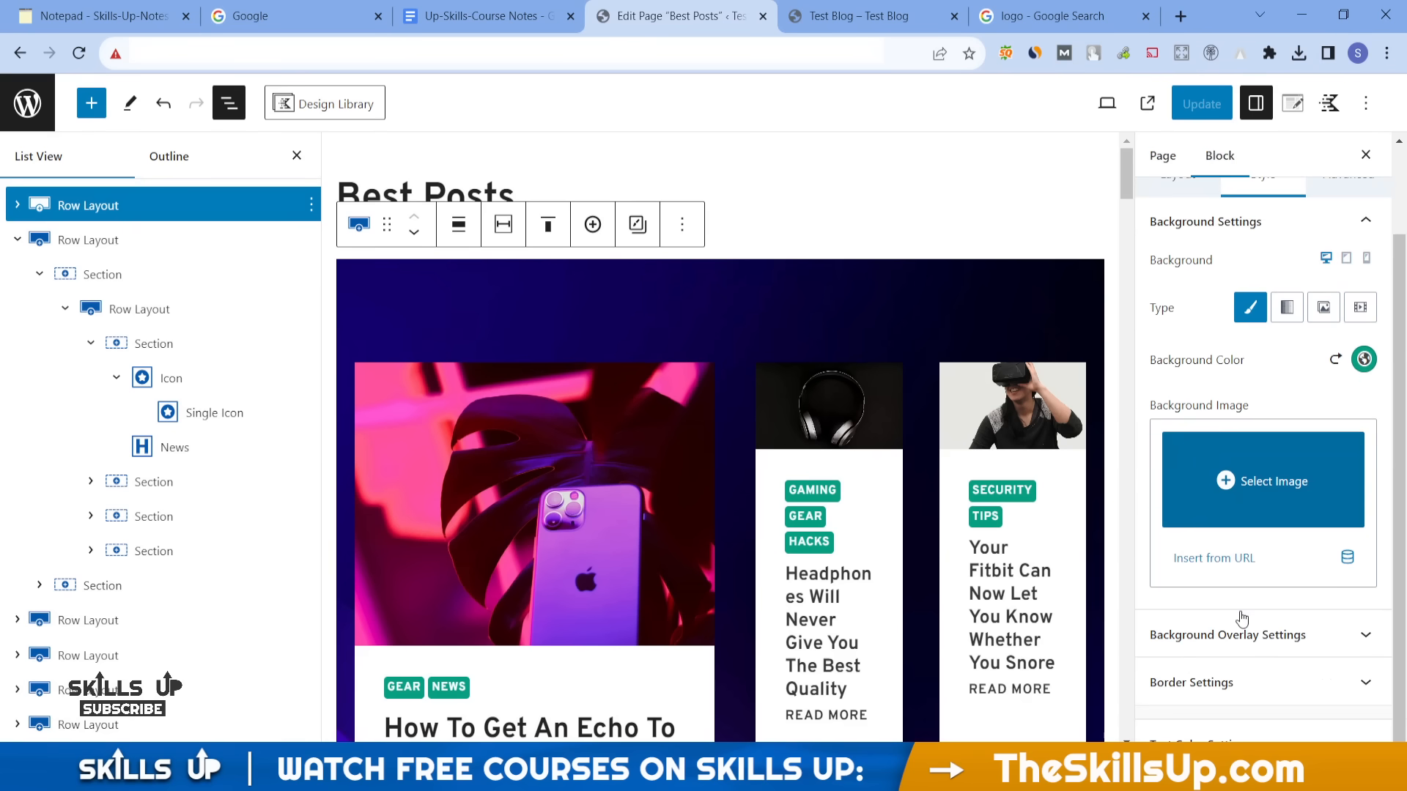
{"action": "left_click", "coordinate": [1287, 636]}
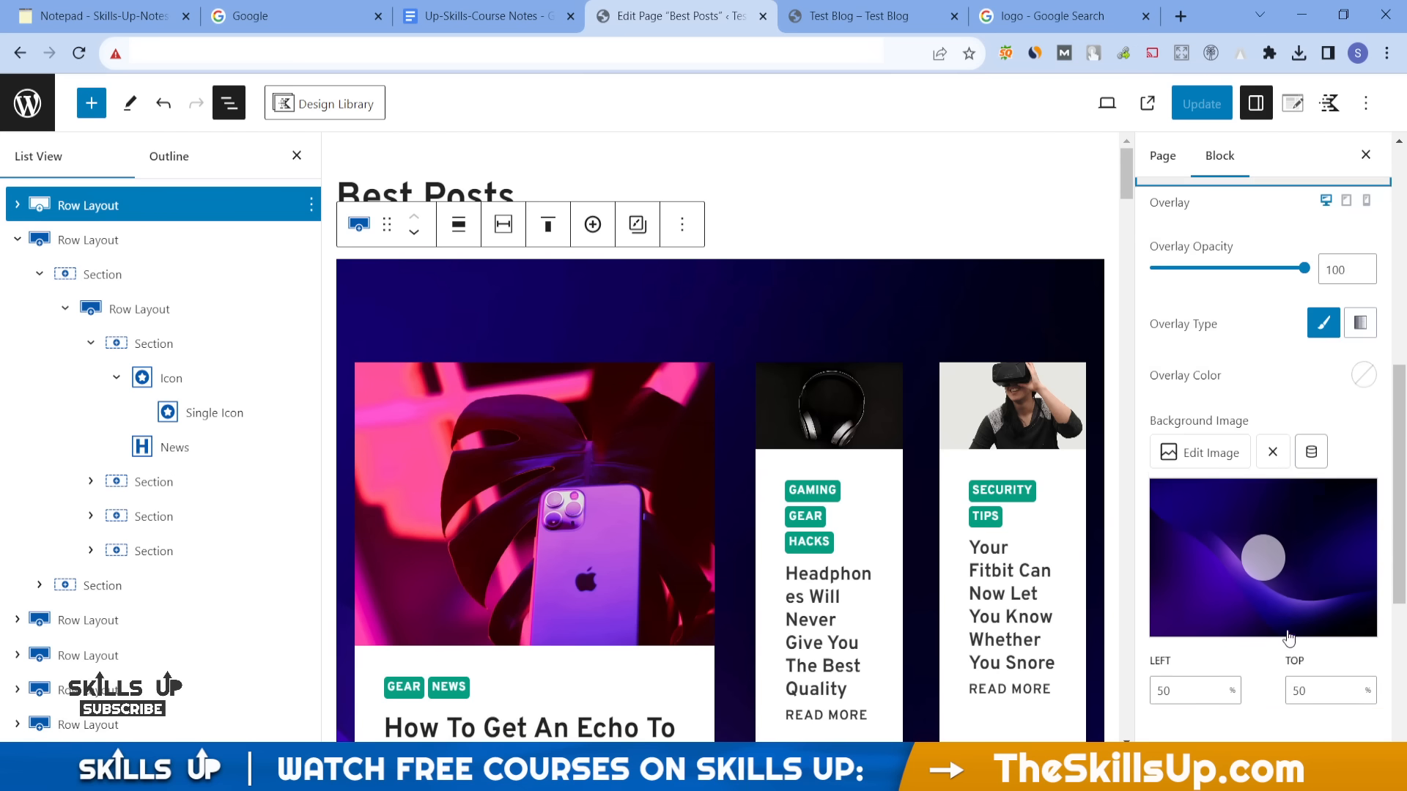
{"action": "scroll", "coordinate": [1287, 638], "scroll_direction": "down", "scroll_amount": 1}
{"action": "left_click", "coordinate": [1267, 316]}
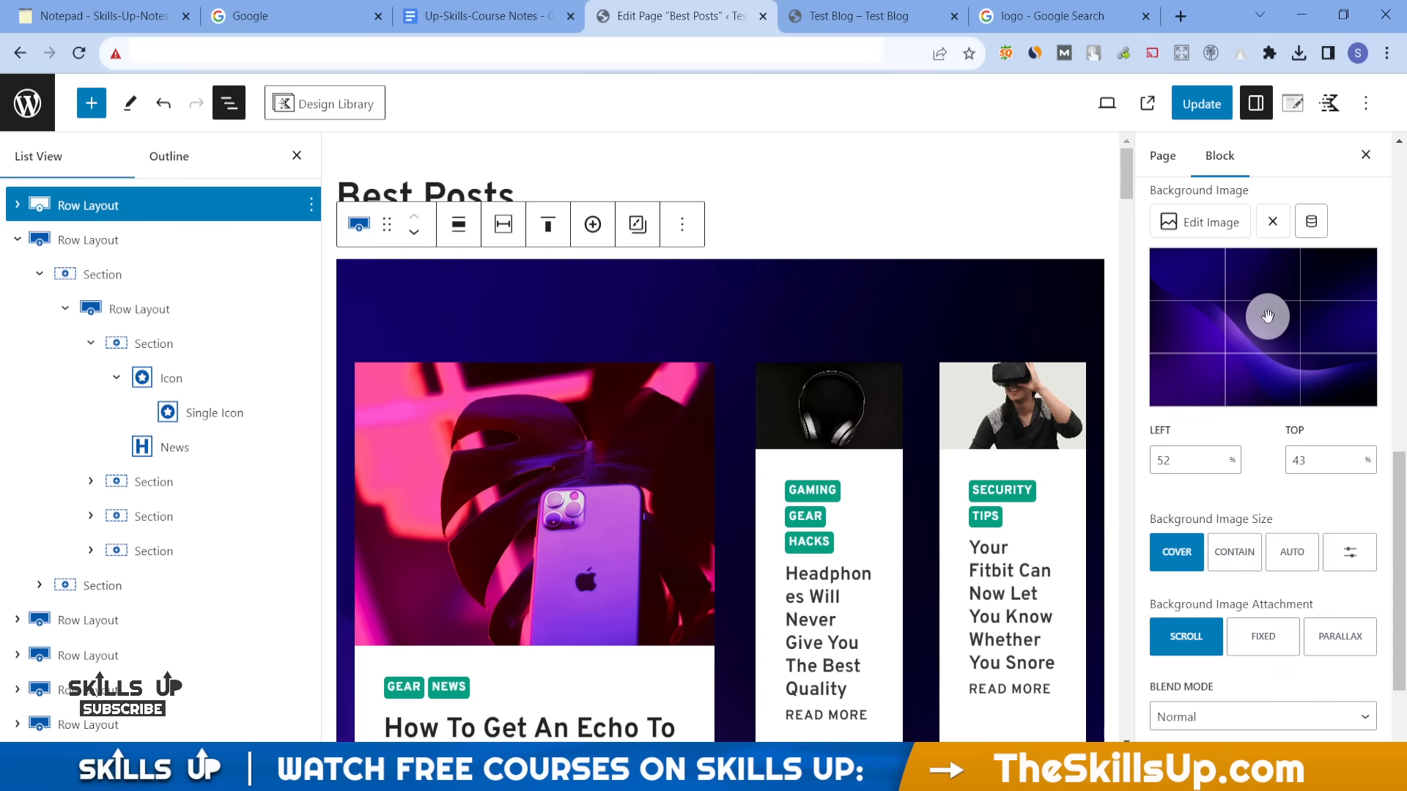
- Browse the media library for the first row's overlay image and close it without choosing a replacement
{"action": "left_click", "coordinate": [1190, 221]}
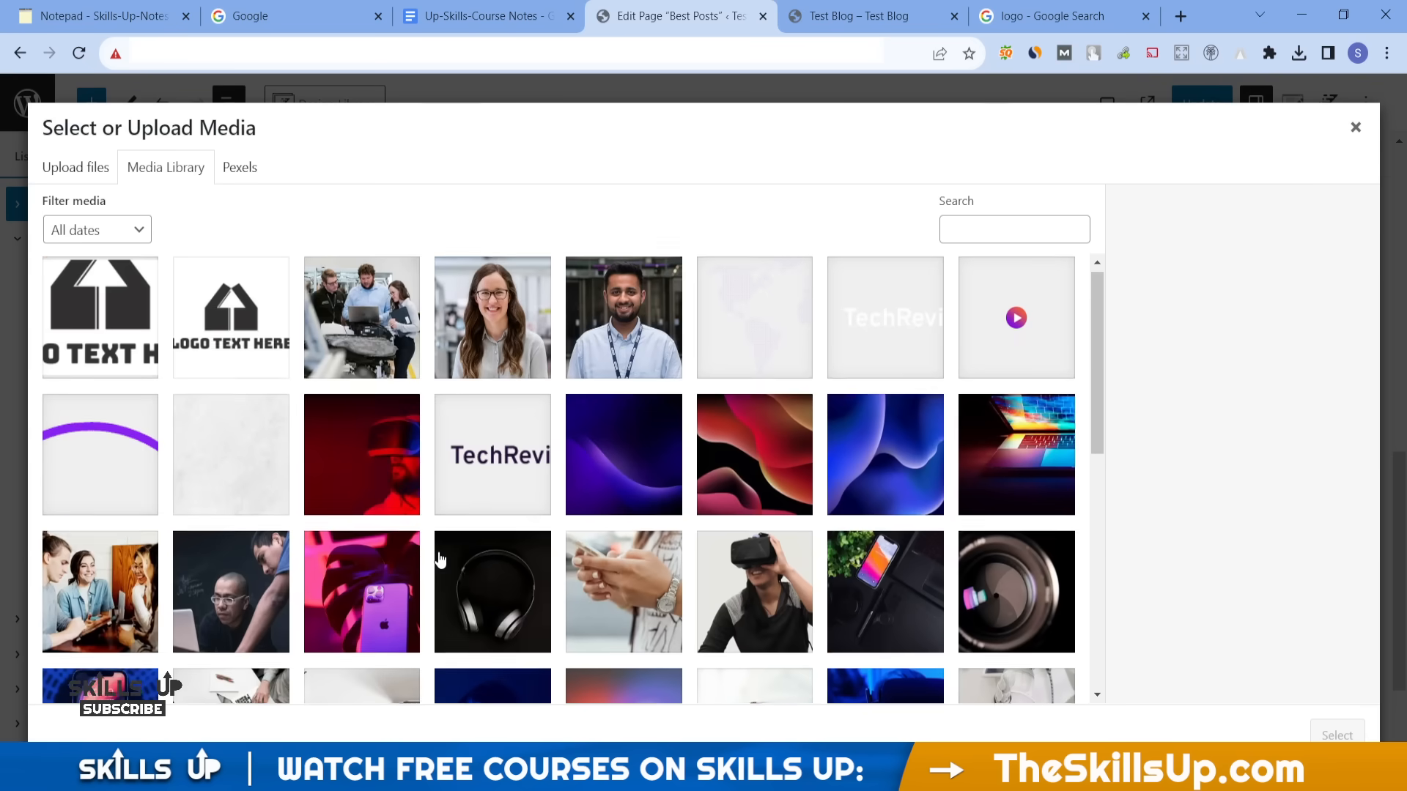
{"action": "scroll", "coordinate": [440, 560], "scroll_direction": "down", "scroll_amount": 5}
{"action": "scroll", "coordinate": [440, 560], "scroll_direction": "down", "scroll_amount": 2}
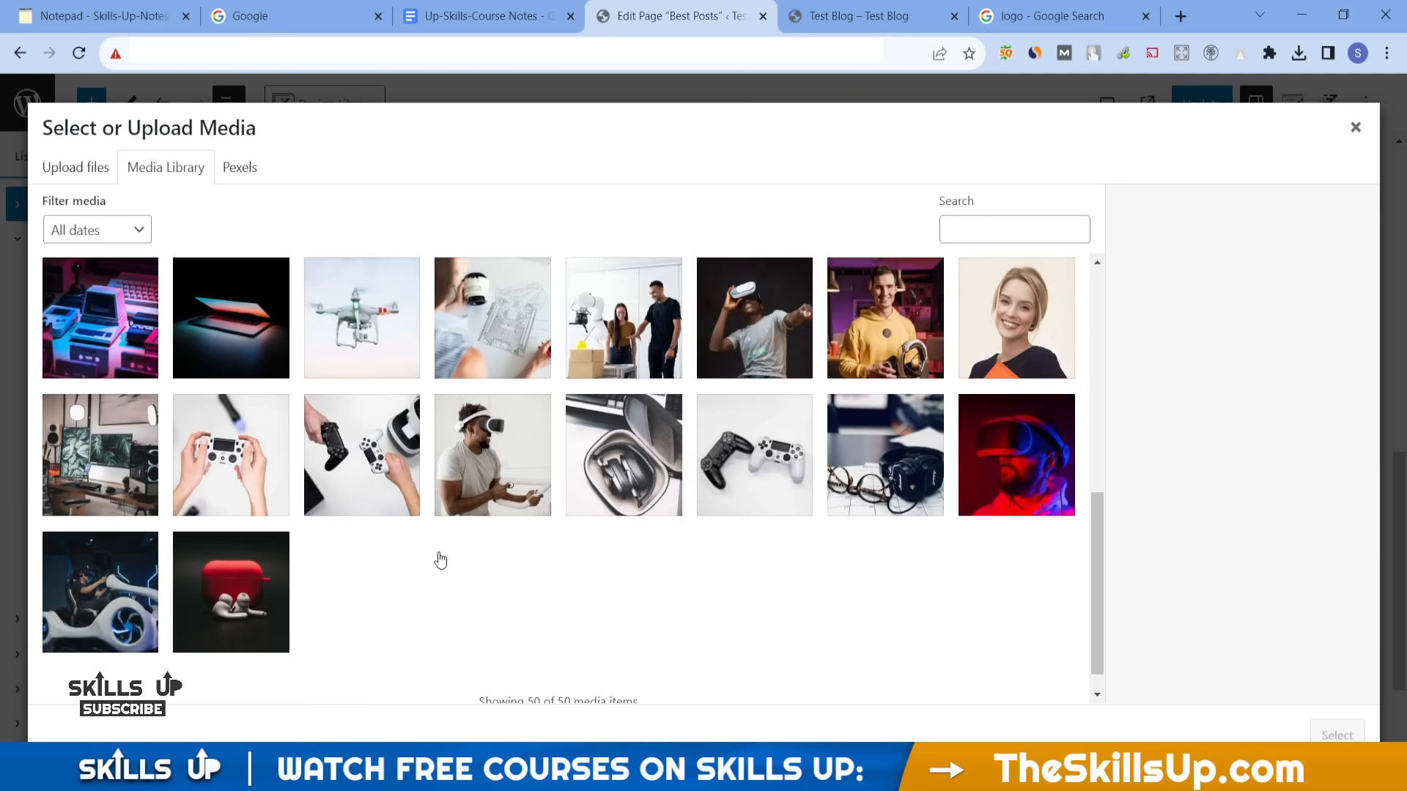
{"action": "scroll", "coordinate": [439, 560], "scroll_direction": "up", "scroll_amount": 6}
{"action": "scroll", "coordinate": [439, 560], "scroll_direction": "up", "scroll_amount": 2}
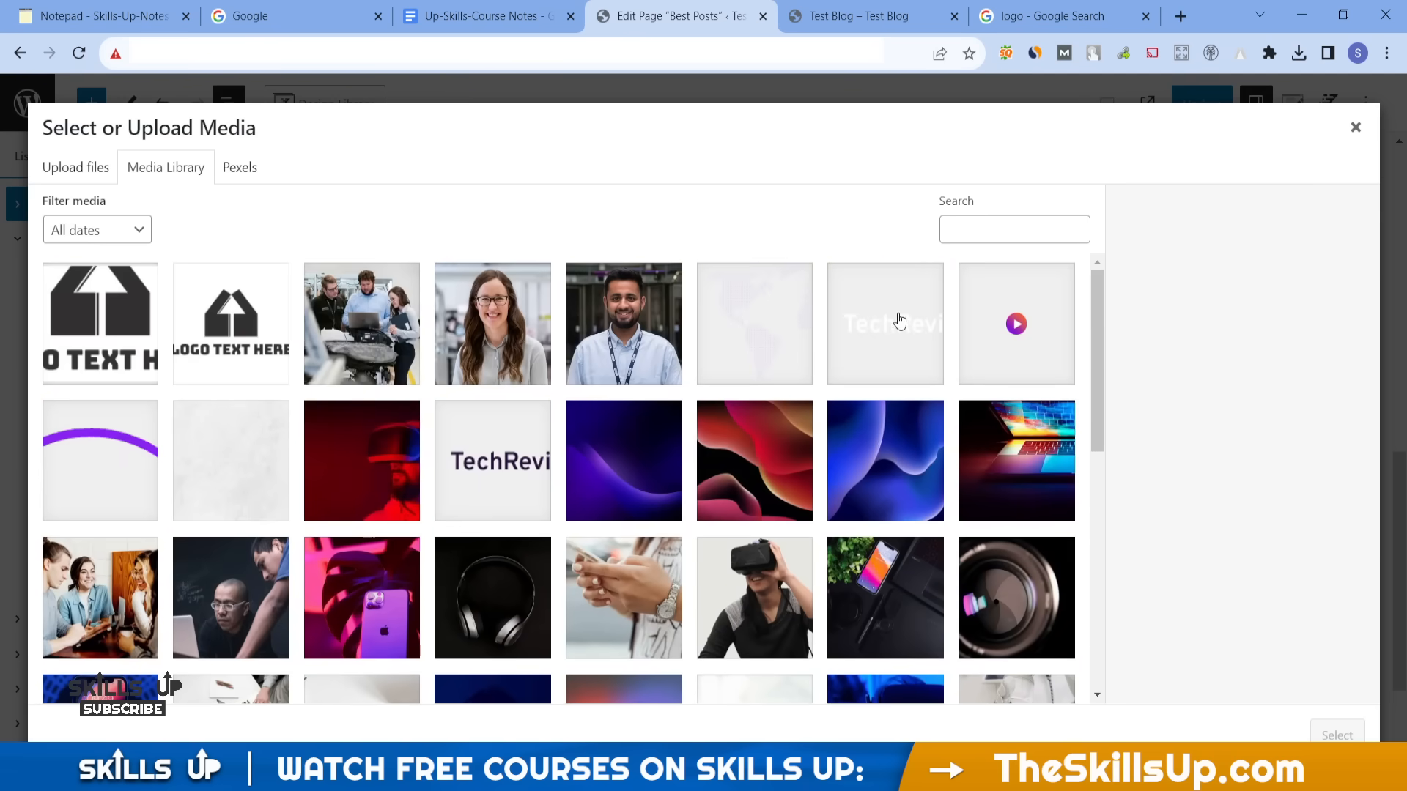
{"action": "left_click", "coordinate": [1356, 152]}
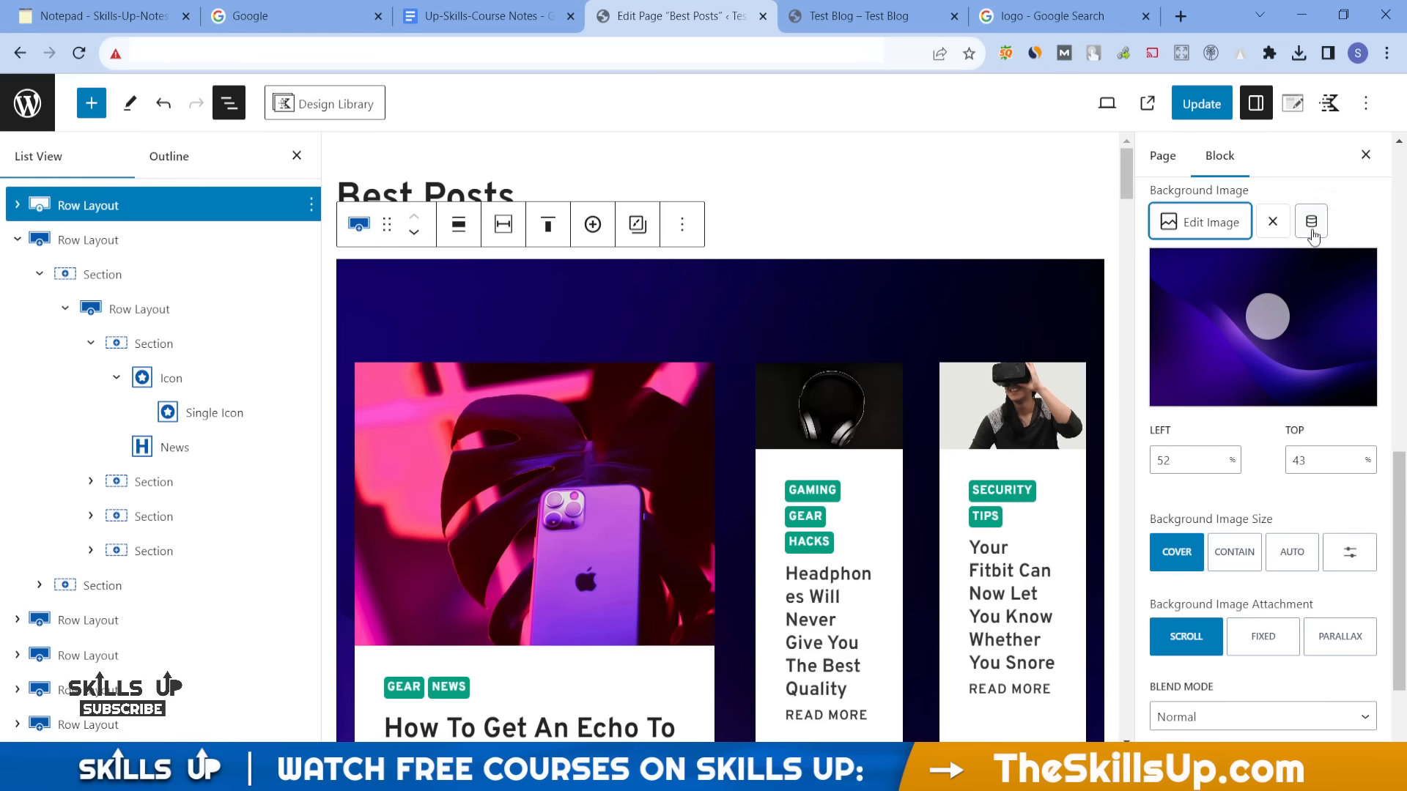
- Remove the background image from the first row's overlay
{"action": "scroll", "coordinate": [1252, 465], "scroll_direction": "down", "scroll_amount": 2}
{"action": "scroll", "coordinate": [1253, 465], "scroll_direction": "up", "scroll_amount": 5}
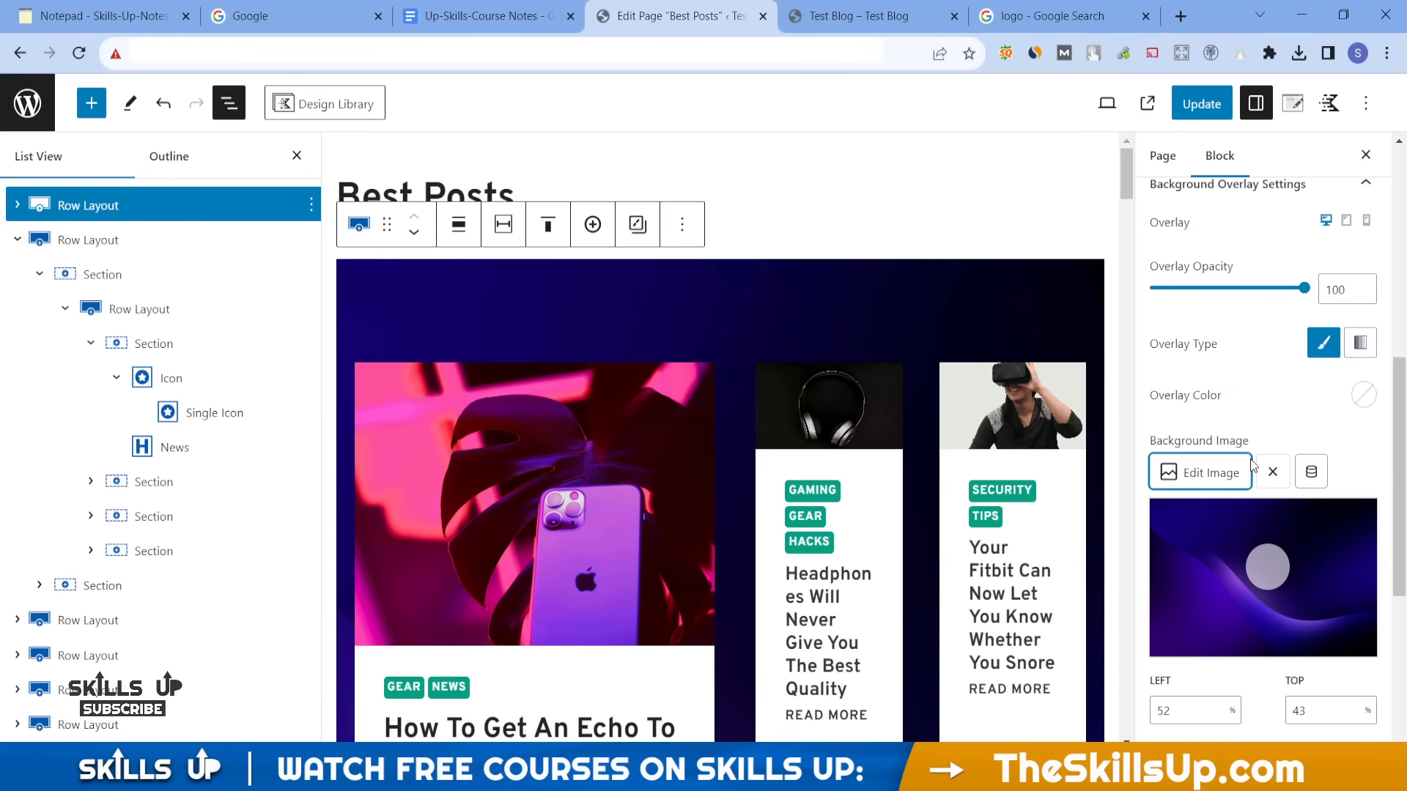
{"action": "left_click", "coordinate": [1272, 472]}
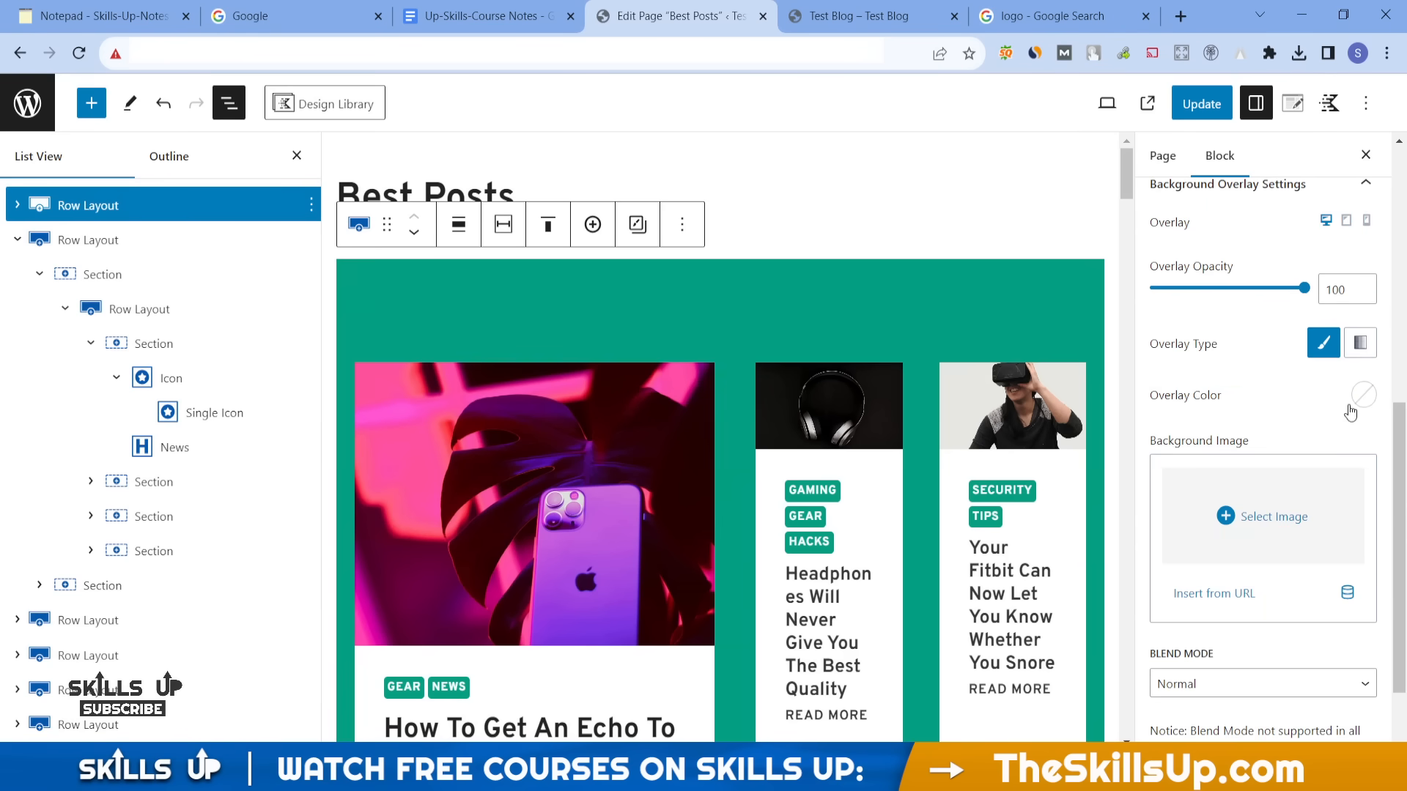
- Try a more transparent green, dark red 8F0010 and green 008F43 as the first row's background colour, and settle on 008F72
{"action": "scroll", "coordinate": [1350, 412], "scroll_direction": "up", "scroll_amount": 2}
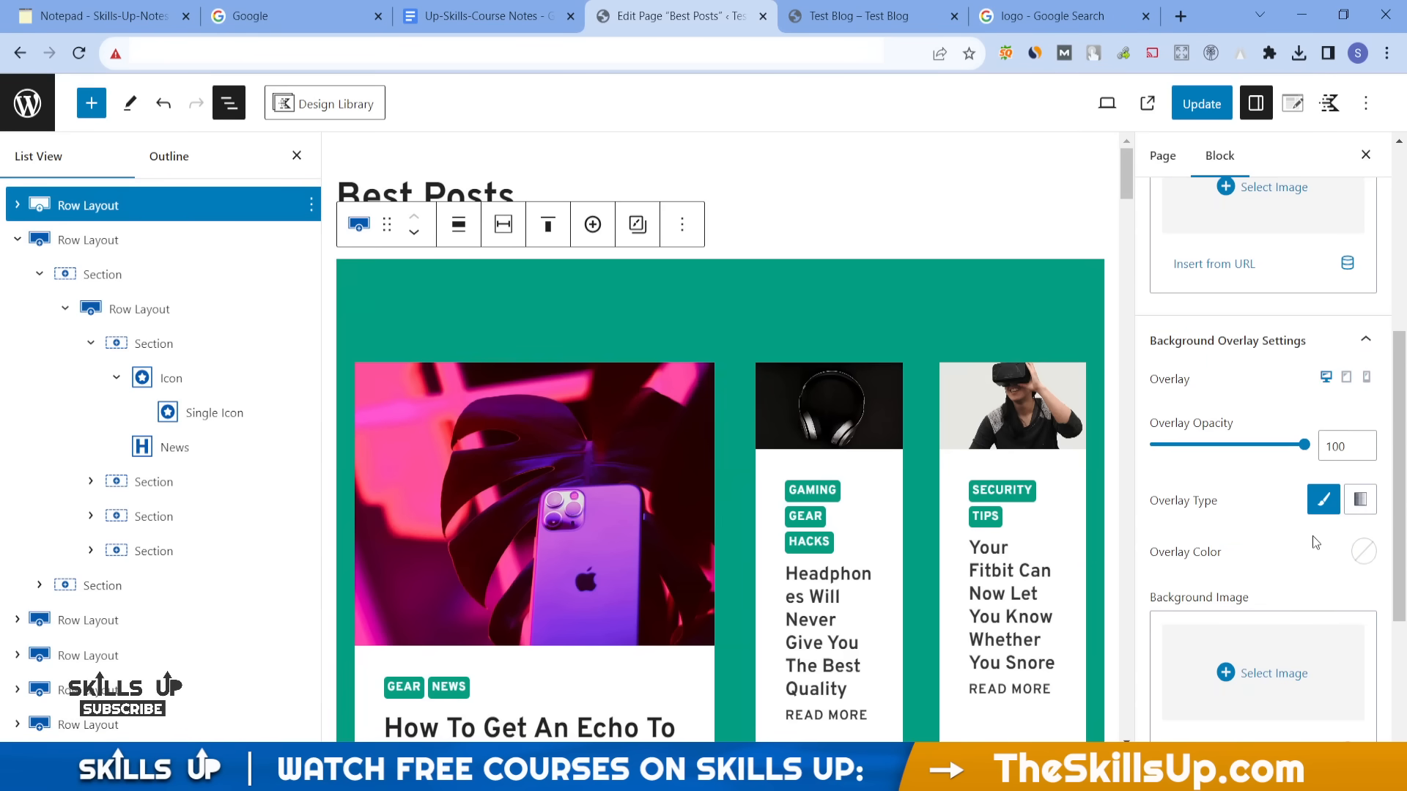
{"action": "scroll", "coordinate": [1312, 535], "scroll_direction": "up", "scroll_amount": 4}
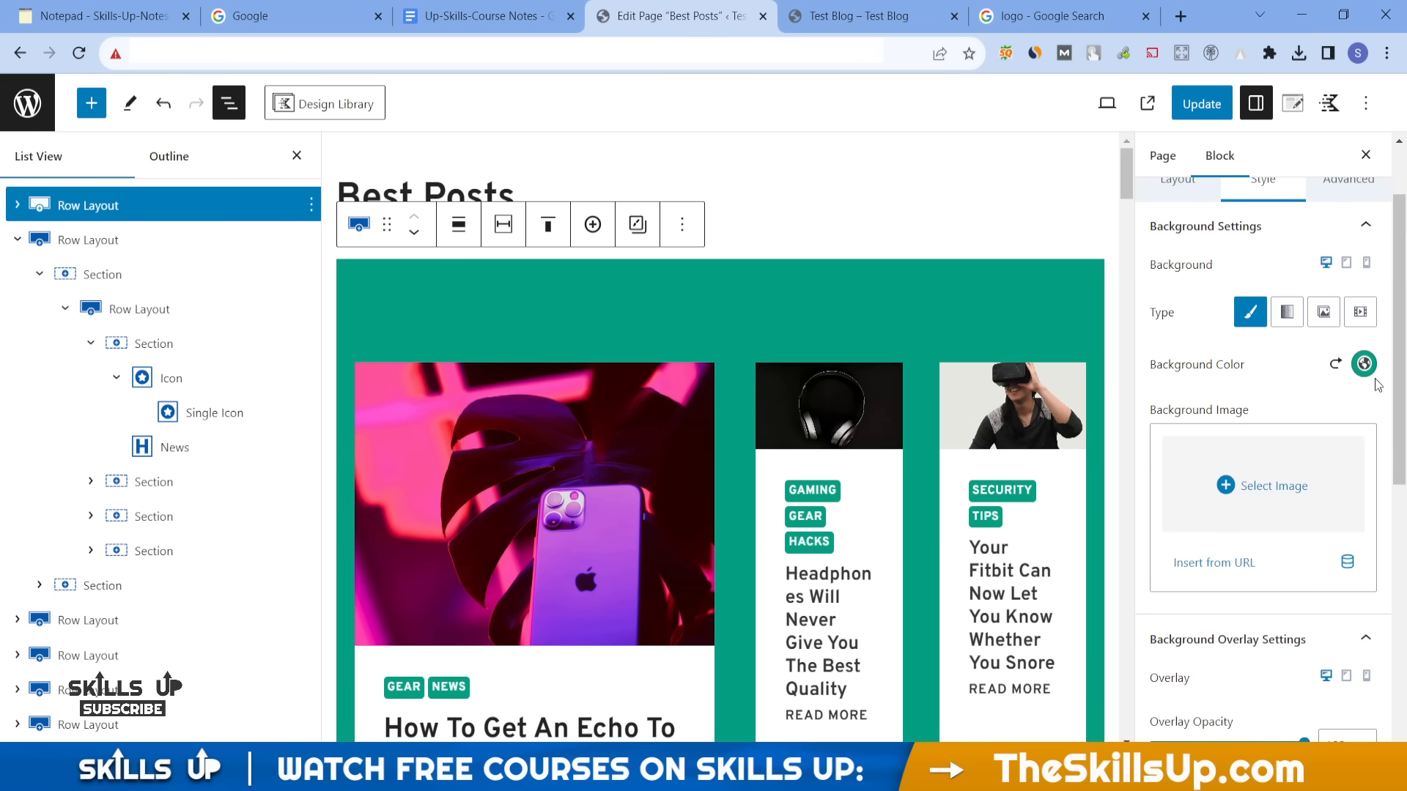
{"action": "left_click", "coordinate": [1364, 364]}
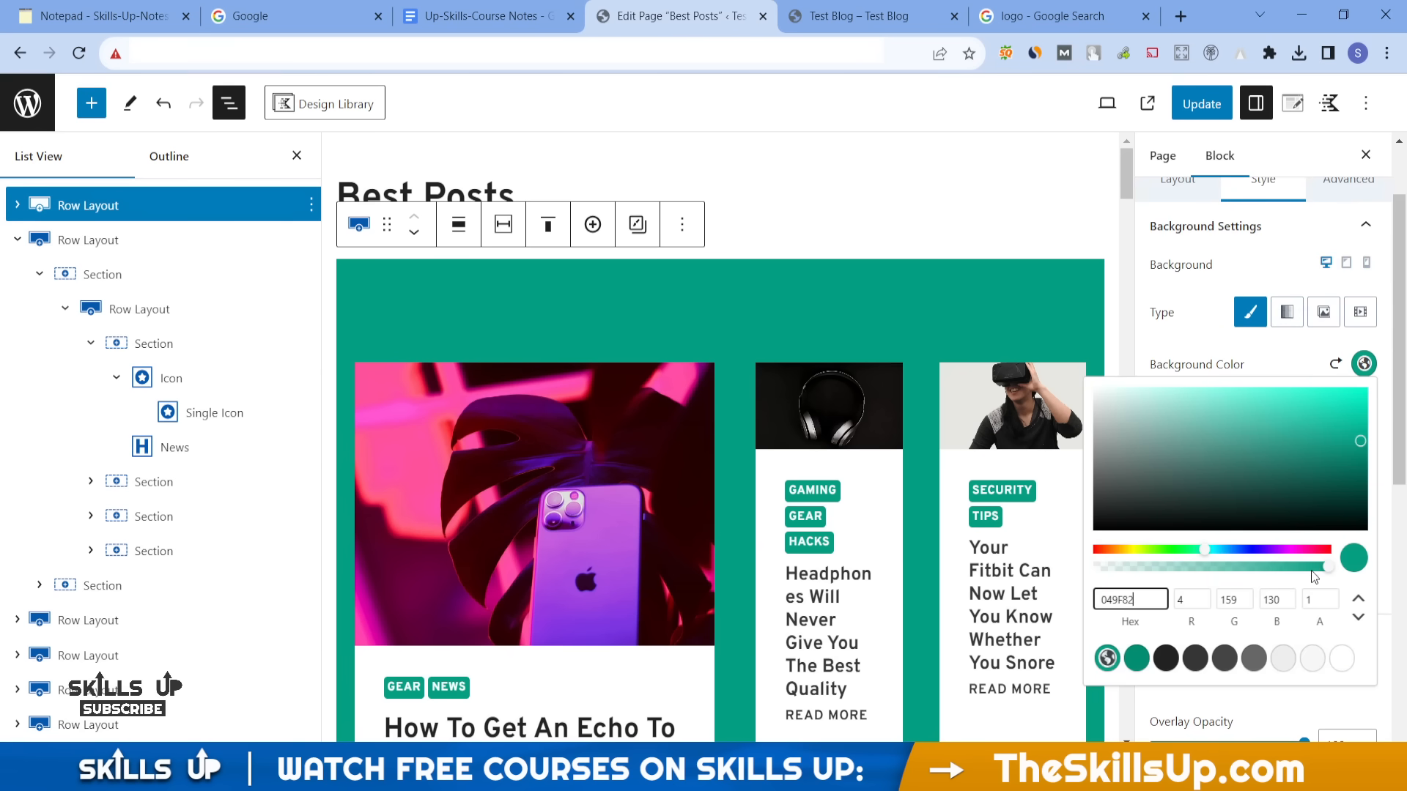
{"action": "left_click_drag", "start_coordinate": [1324, 568], "coordinate": [1237, 577]}
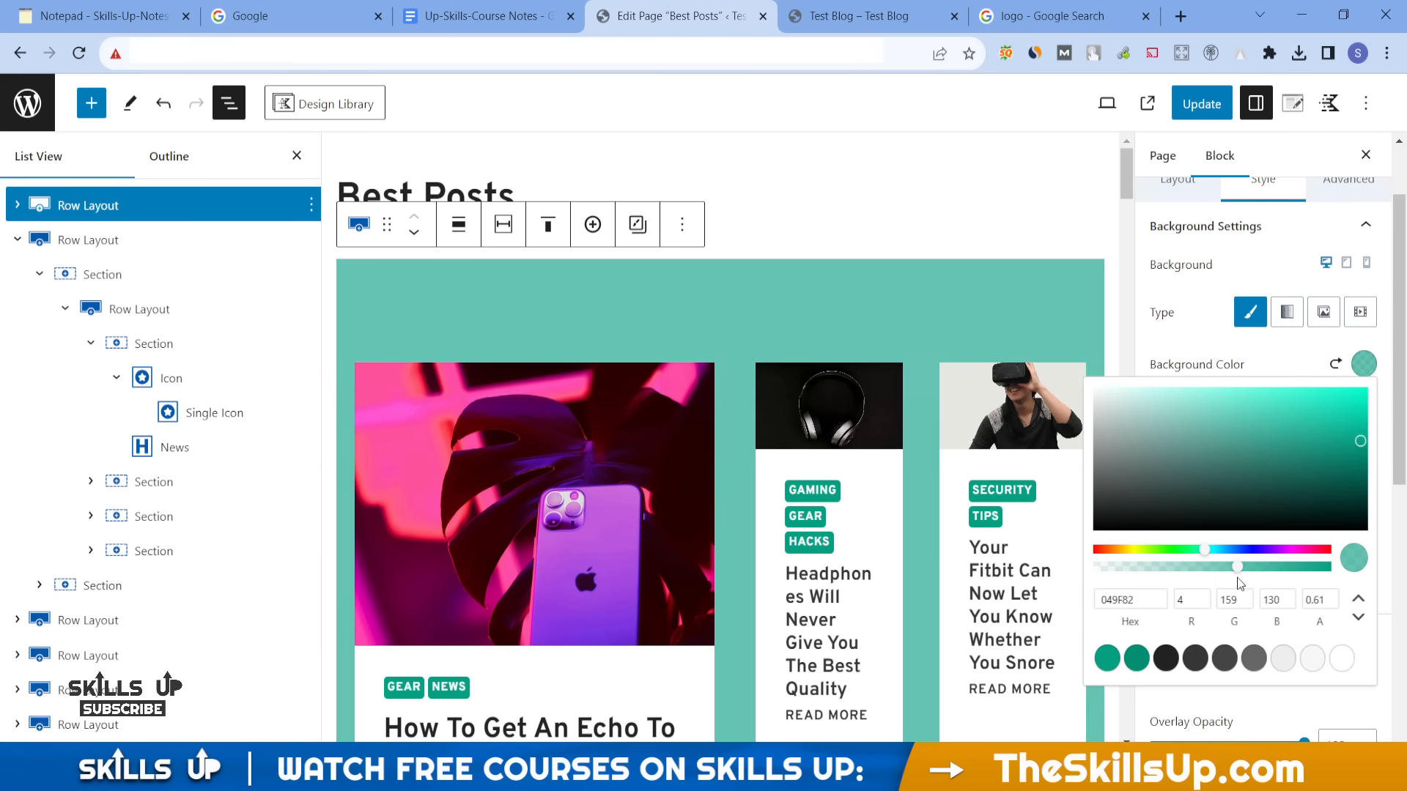
{"action": "left_click", "coordinate": [1136, 659]}
{"action": "left_click", "coordinate": [1328, 551]}
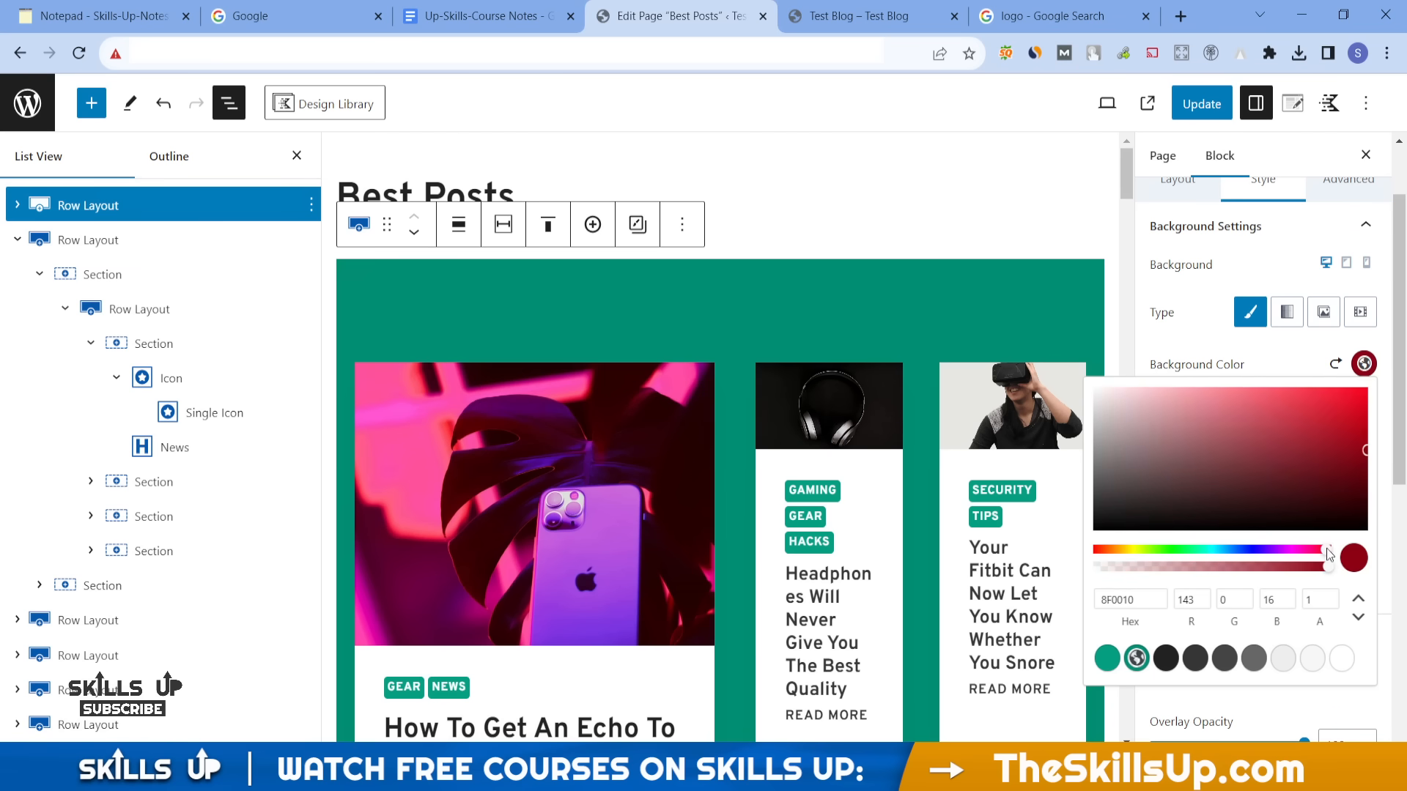
{"action": "left_click", "coordinate": [1191, 552]}
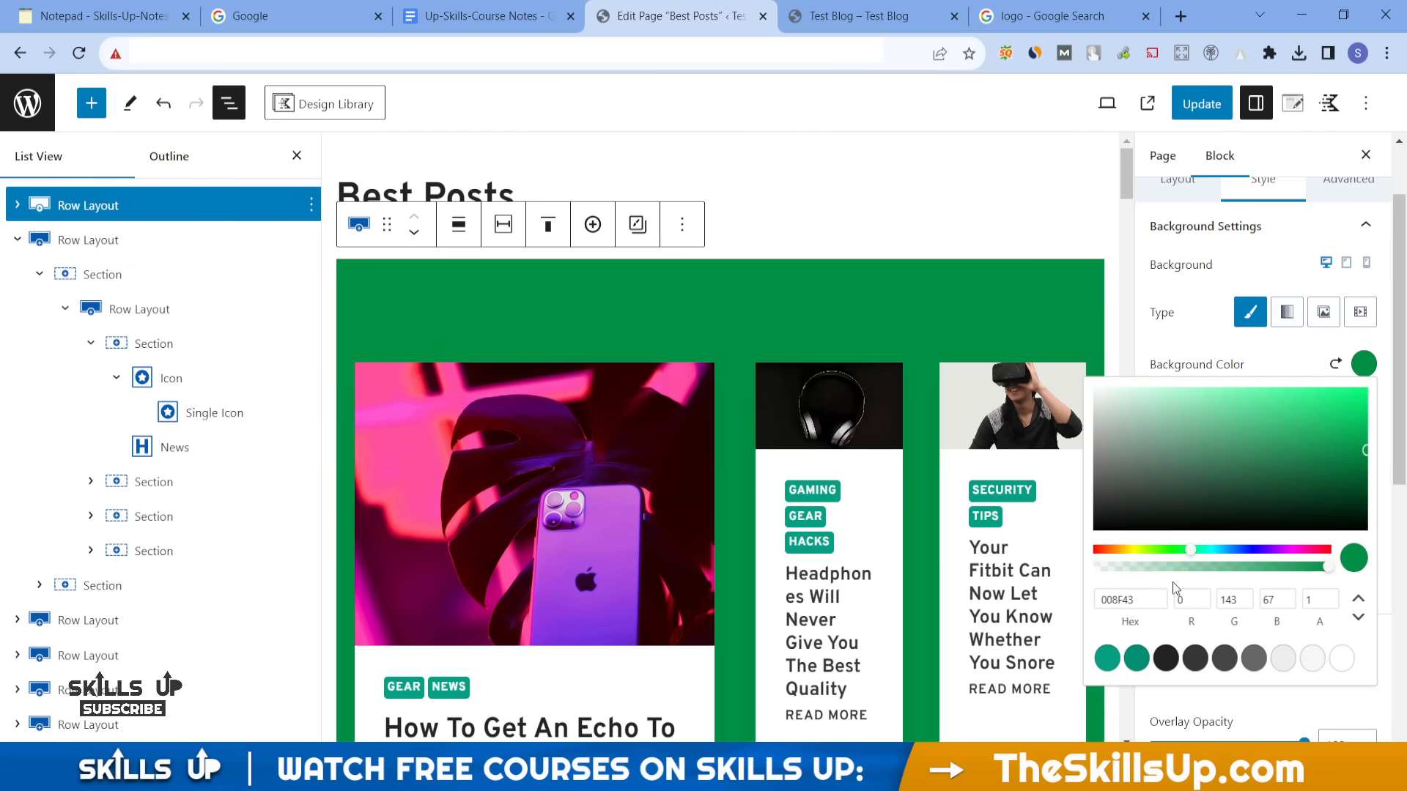
{"action": "left_click", "coordinate": [1136, 659]}
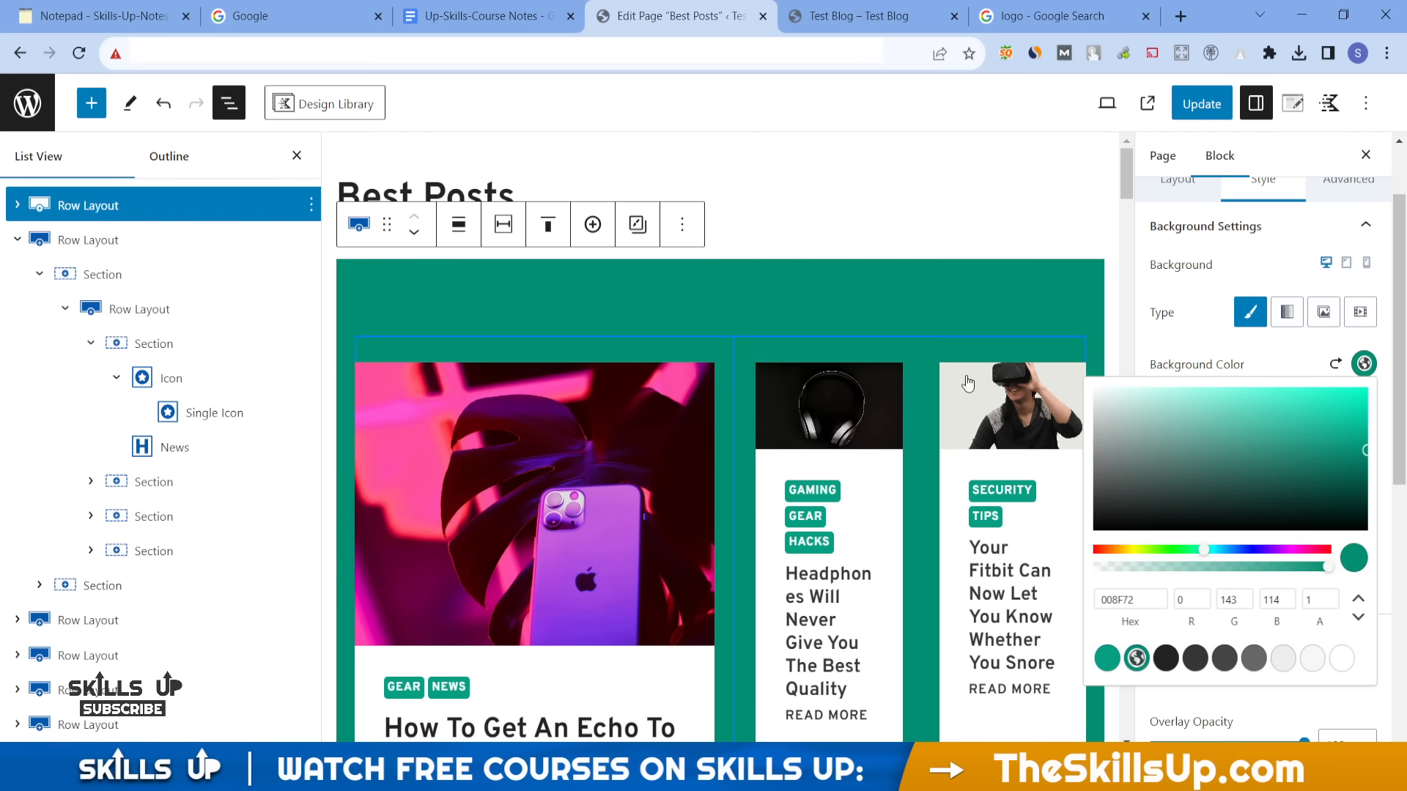
{"action": "left_click", "coordinate": [871, 205]}
- Delete the lorem ipsum text block below the Most Popular Posts heading
{"action": "scroll", "coordinate": [862, 575], "scroll_direction": "down", "scroll_amount": 10}
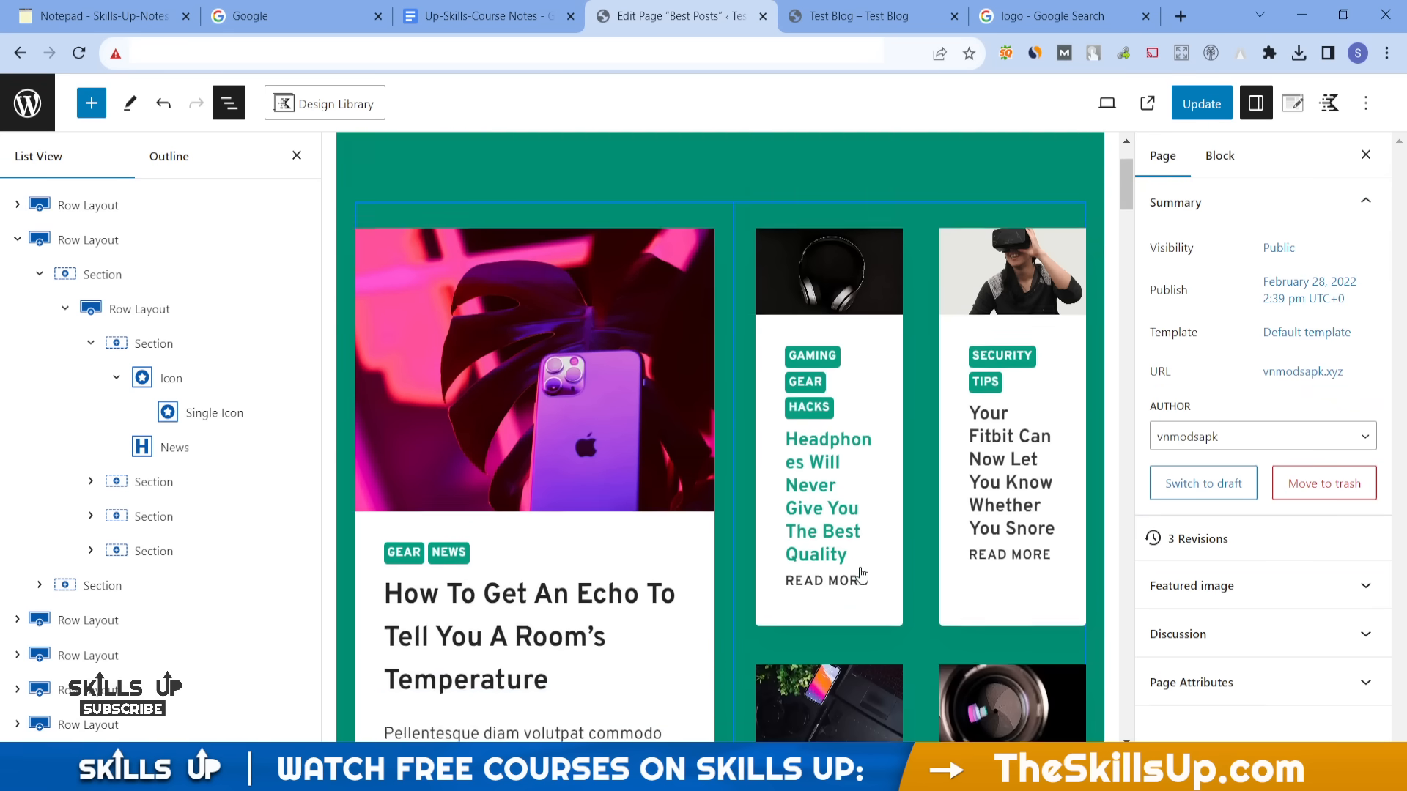
{"action": "scroll", "coordinate": [861, 575], "scroll_direction": "down", "scroll_amount": 6}
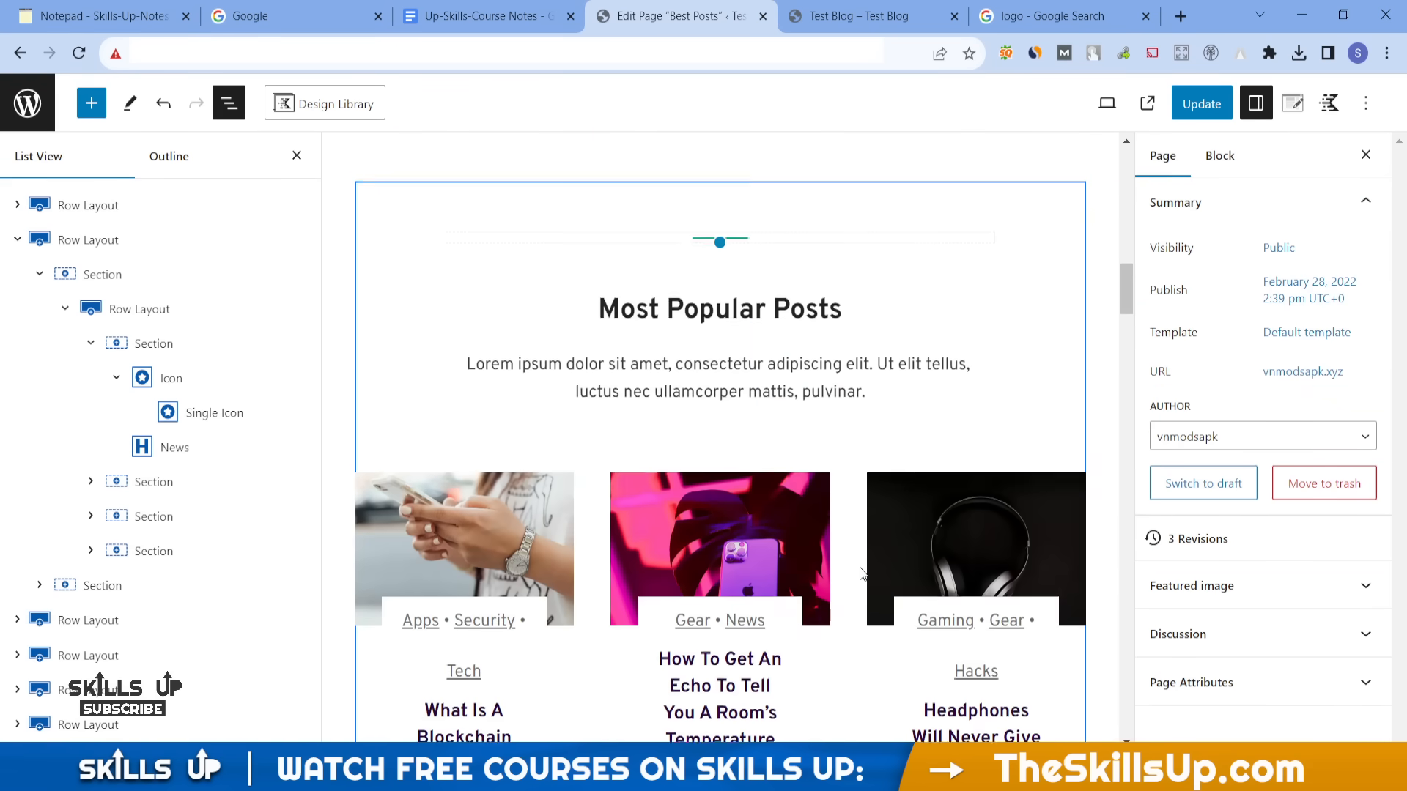
{"action": "left_click", "coordinate": [678, 308]}
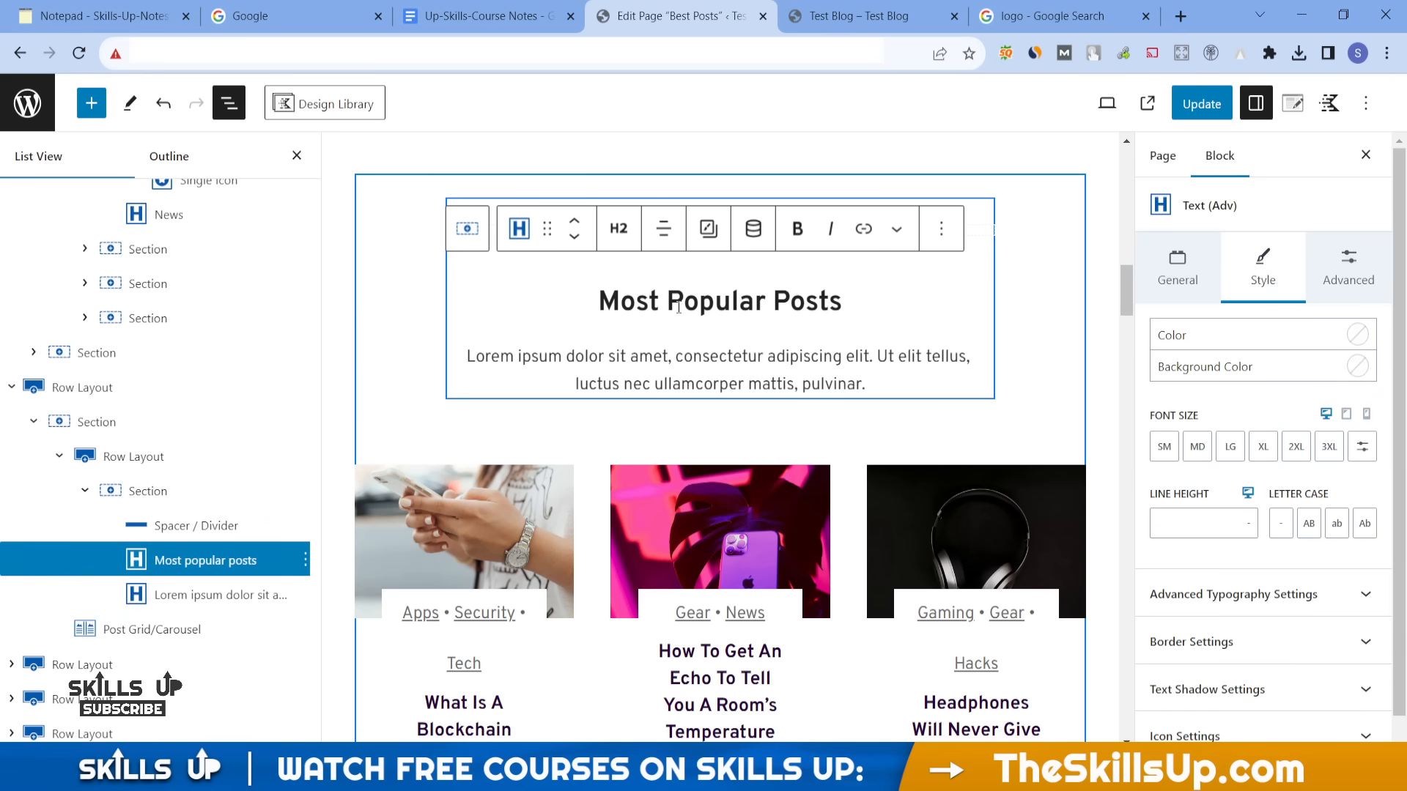
{"action": "triple_click", "coordinate": [678, 375]}
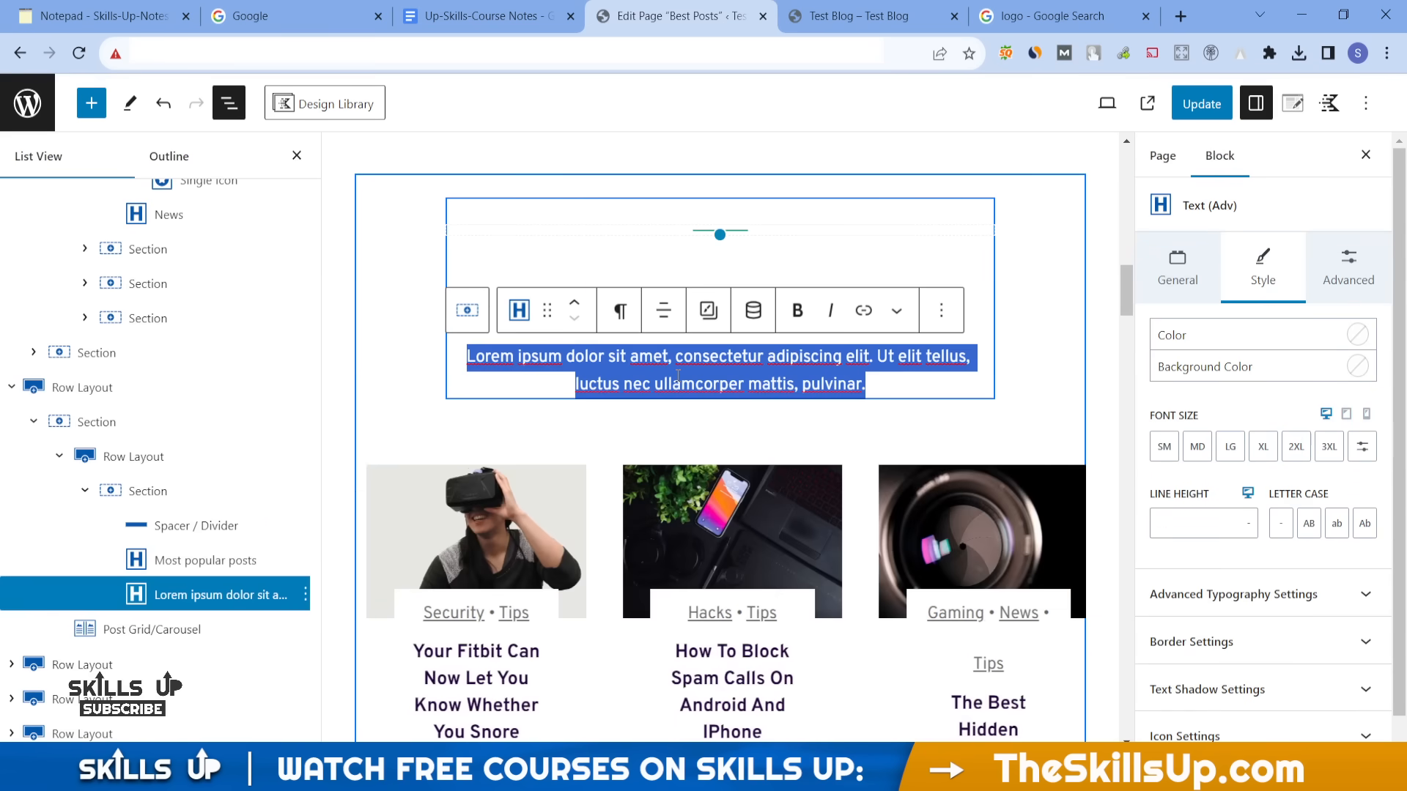
{"action": "key", "text": "BackSpace"}
{"action": "key", "text": "BackSpace"}
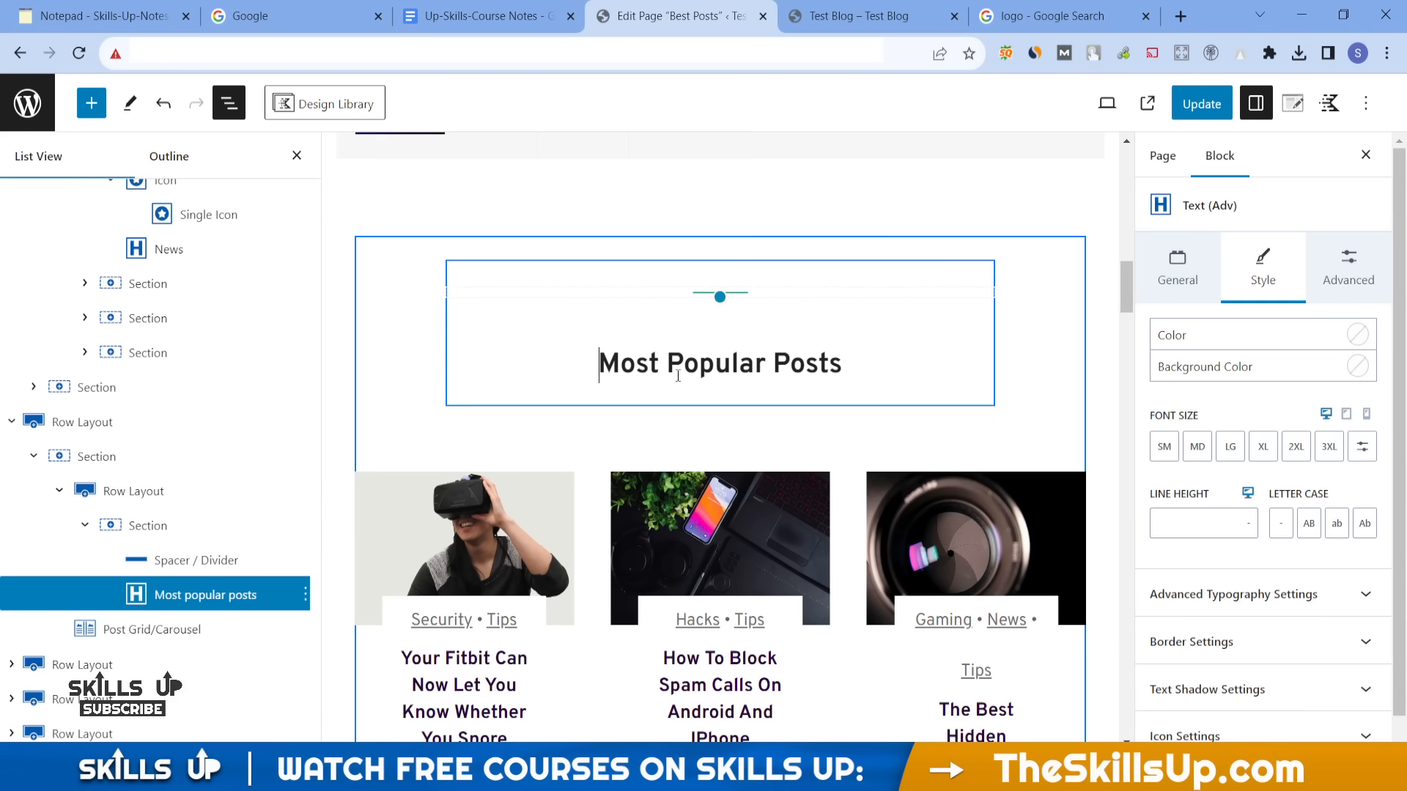
- Set the background colour of the Subscribe To Newsletter row layout to red D31C1C
{"action": "scroll", "coordinate": [747, 412], "scroll_direction": "down", "scroll_amount": 5}
{"action": "scroll", "coordinate": [748, 412], "scroll_direction": "down", "scroll_amount": 3}
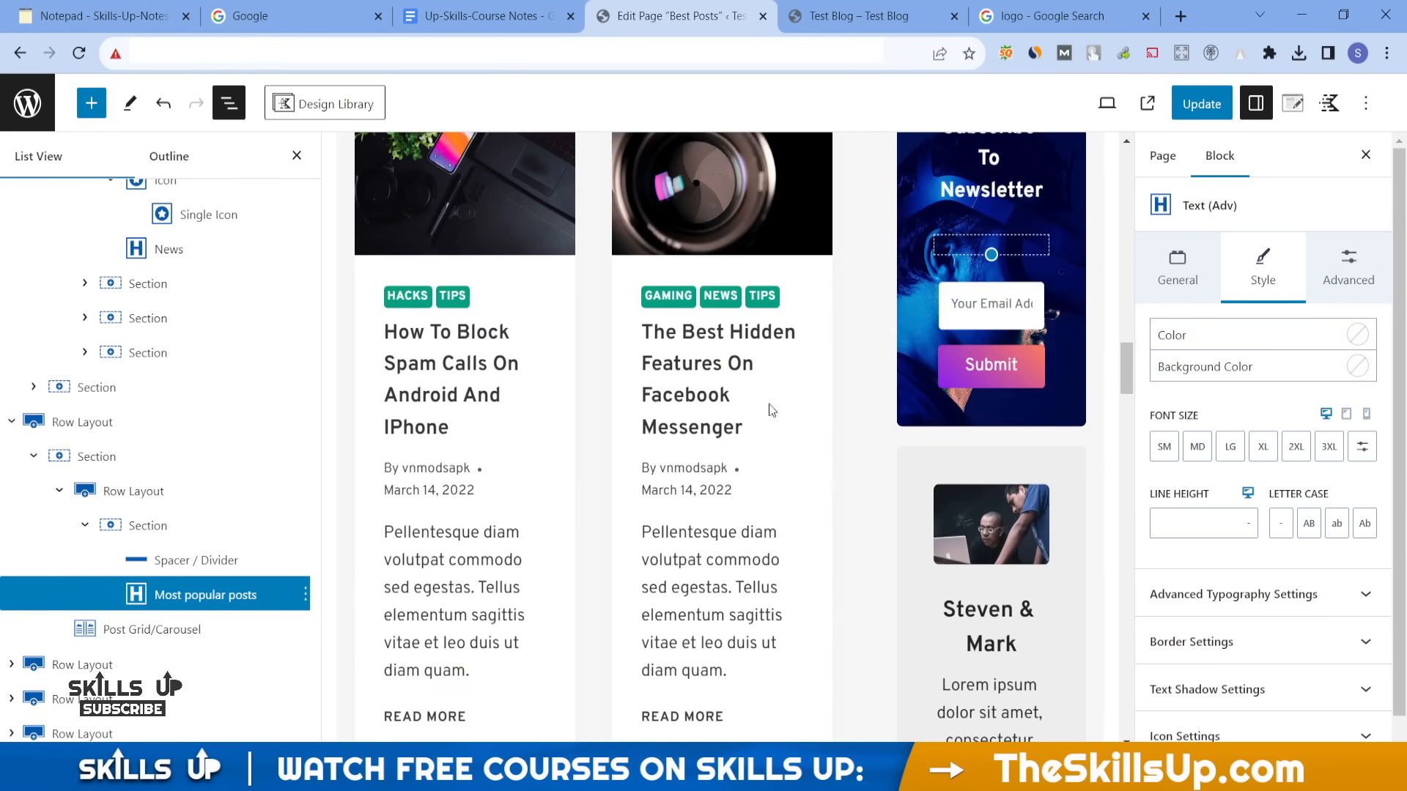
{"action": "scroll", "coordinate": [906, 353], "scroll_direction": "up", "scroll_amount": 2}
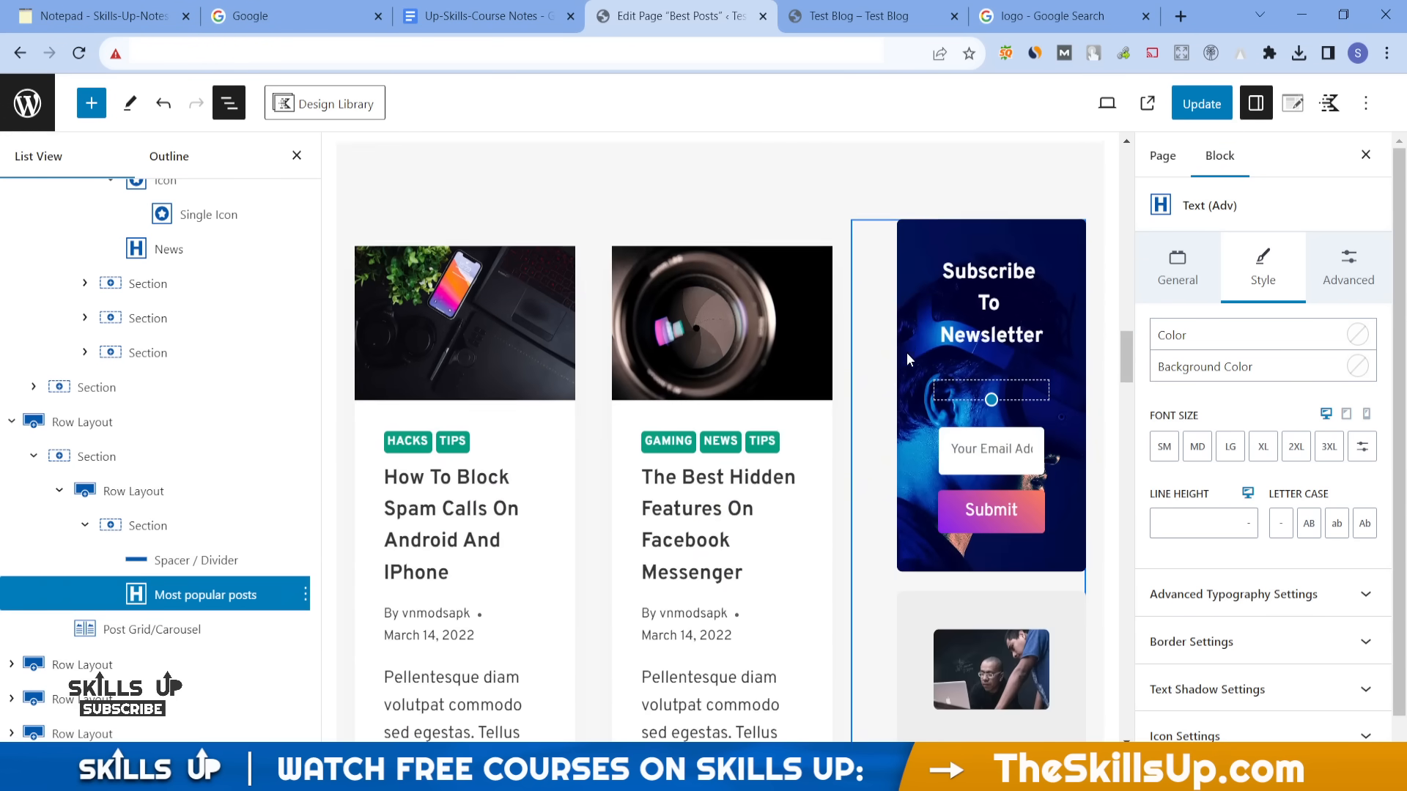
{"action": "left_click", "coordinate": [920, 333]}
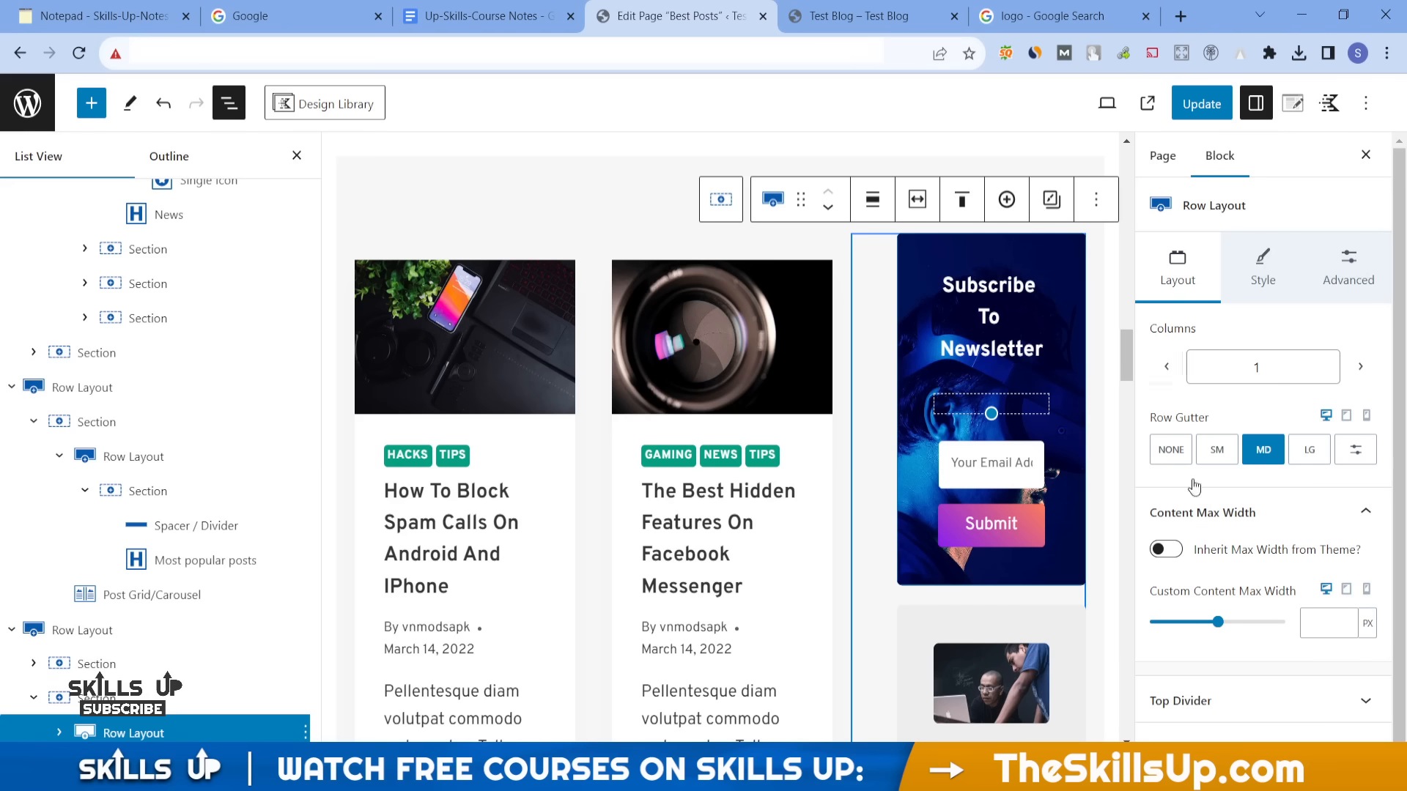
{"action": "left_click", "coordinate": [1269, 278]}
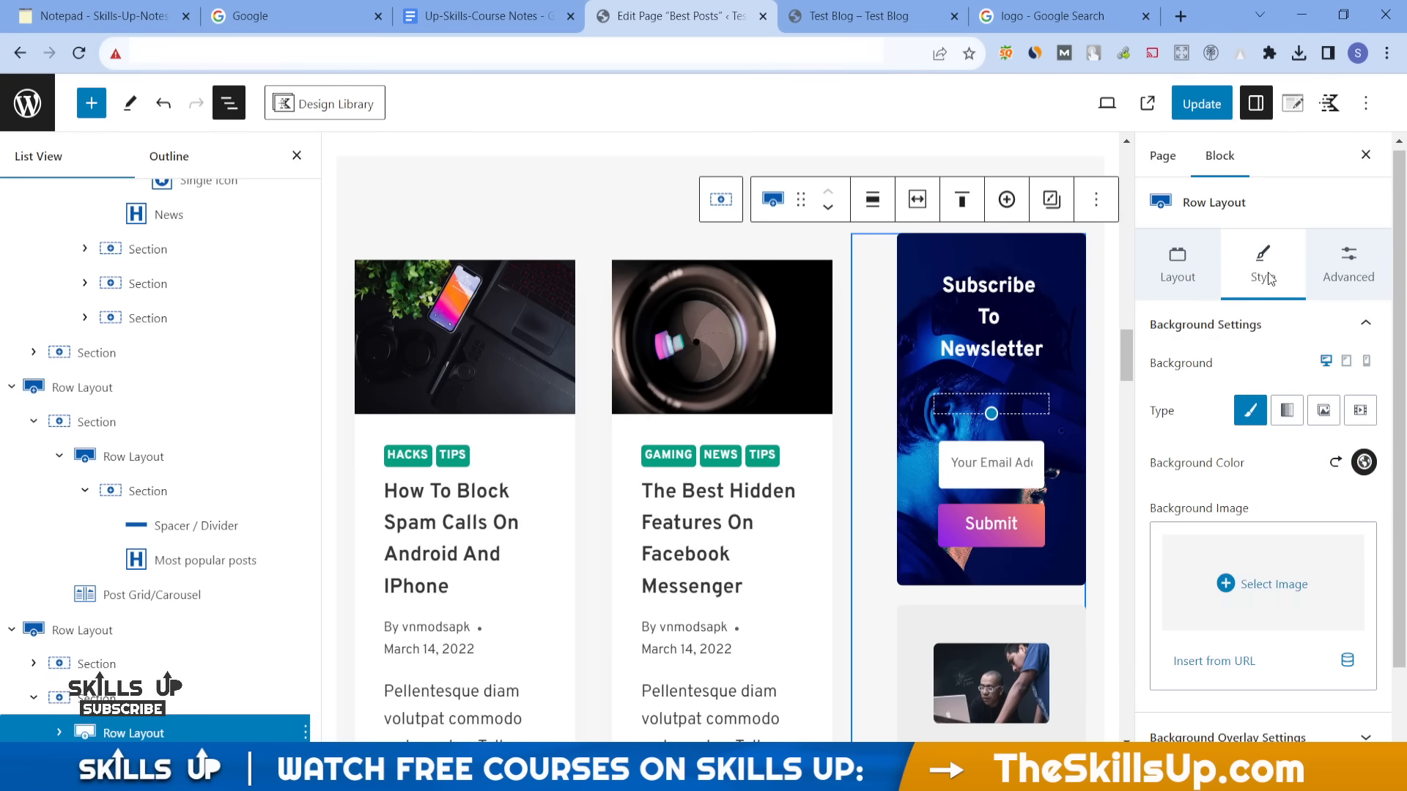
{"action": "scroll", "coordinate": [1254, 486], "scroll_direction": "down", "scroll_amount": 1}
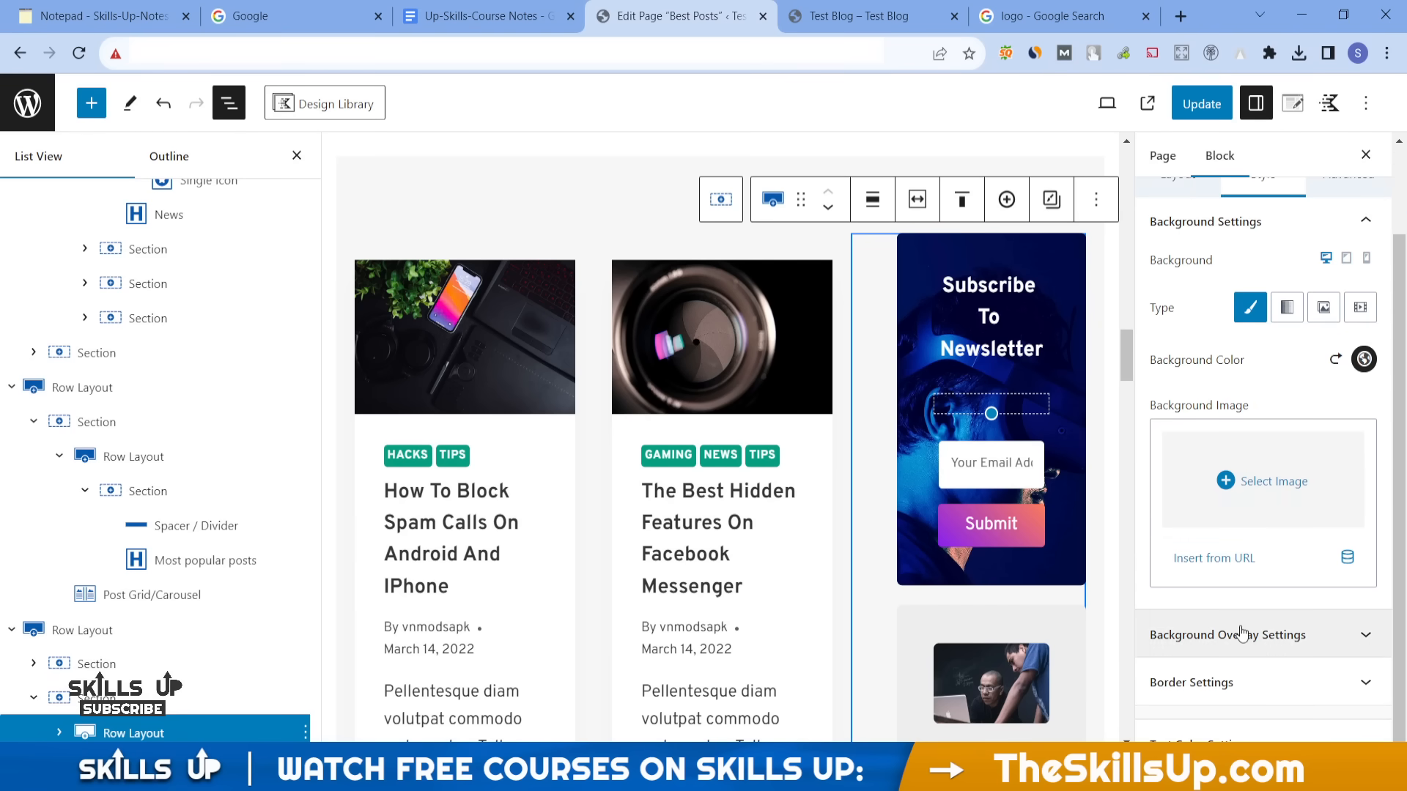
{"action": "left_click", "coordinate": [1364, 359]}
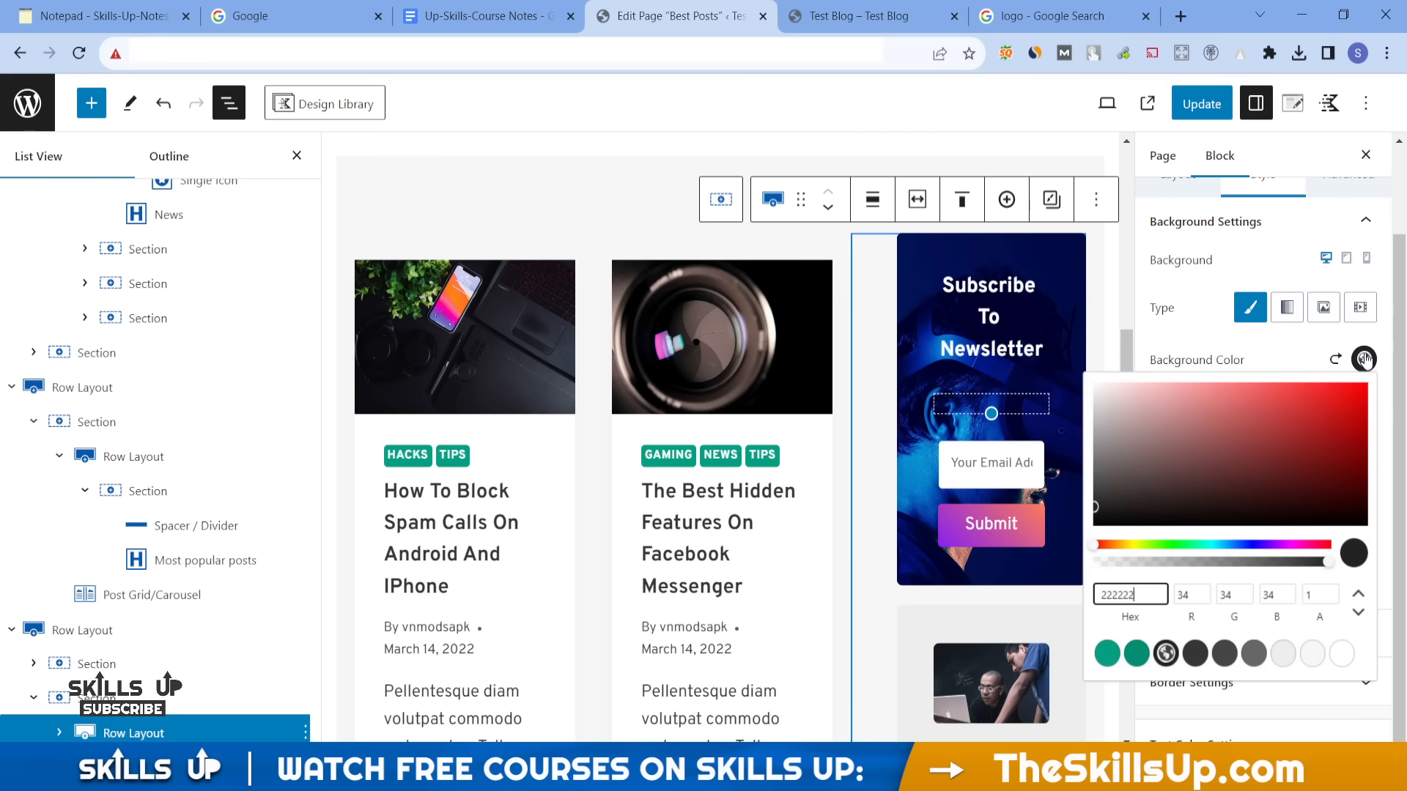
{"action": "left_click_drag", "start_coordinate": [1238, 493], "coordinate": [1082, 516]}
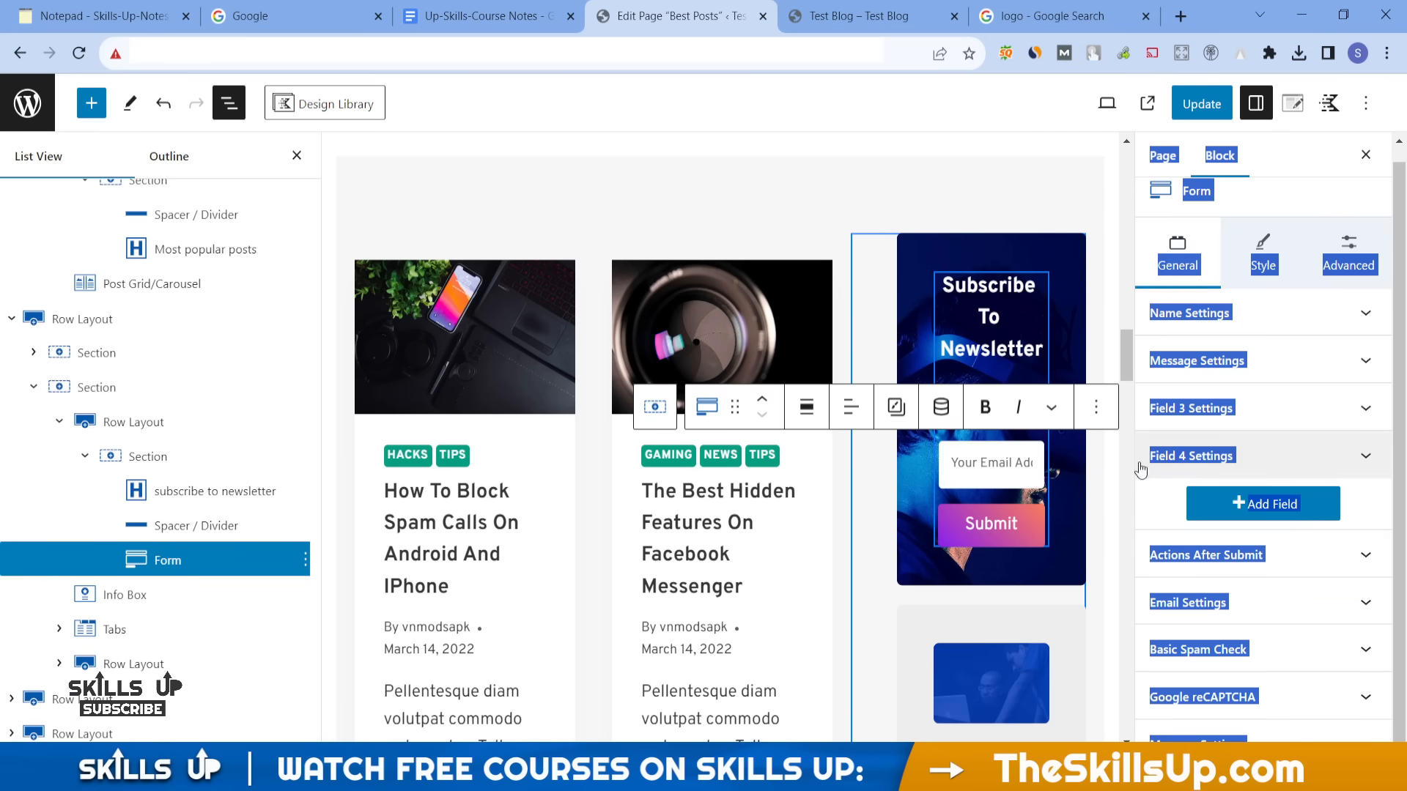
{"action": "left_click", "coordinate": [1054, 476]}
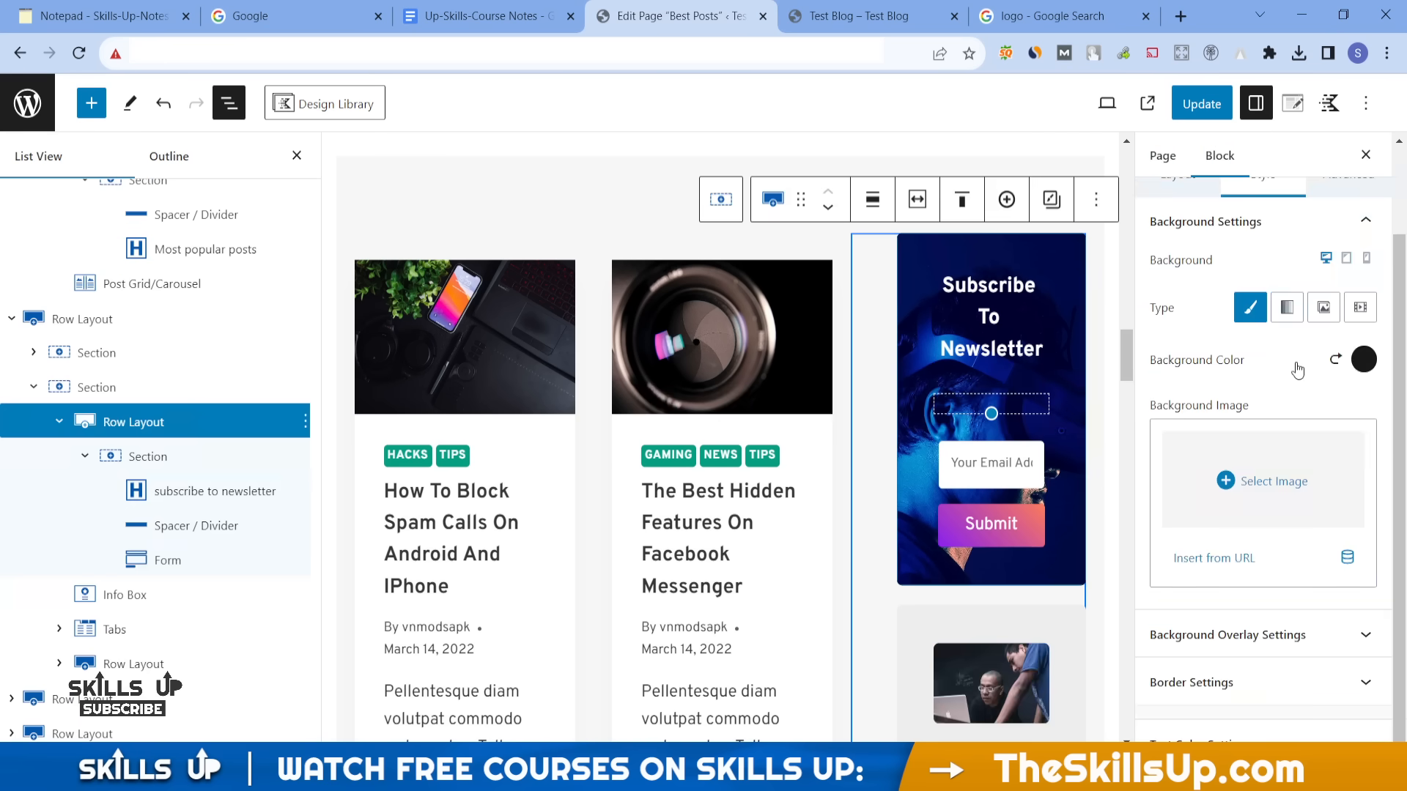
{"action": "left_click", "coordinate": [1361, 360]}
{"action": "left_click", "coordinate": [1330, 408]}
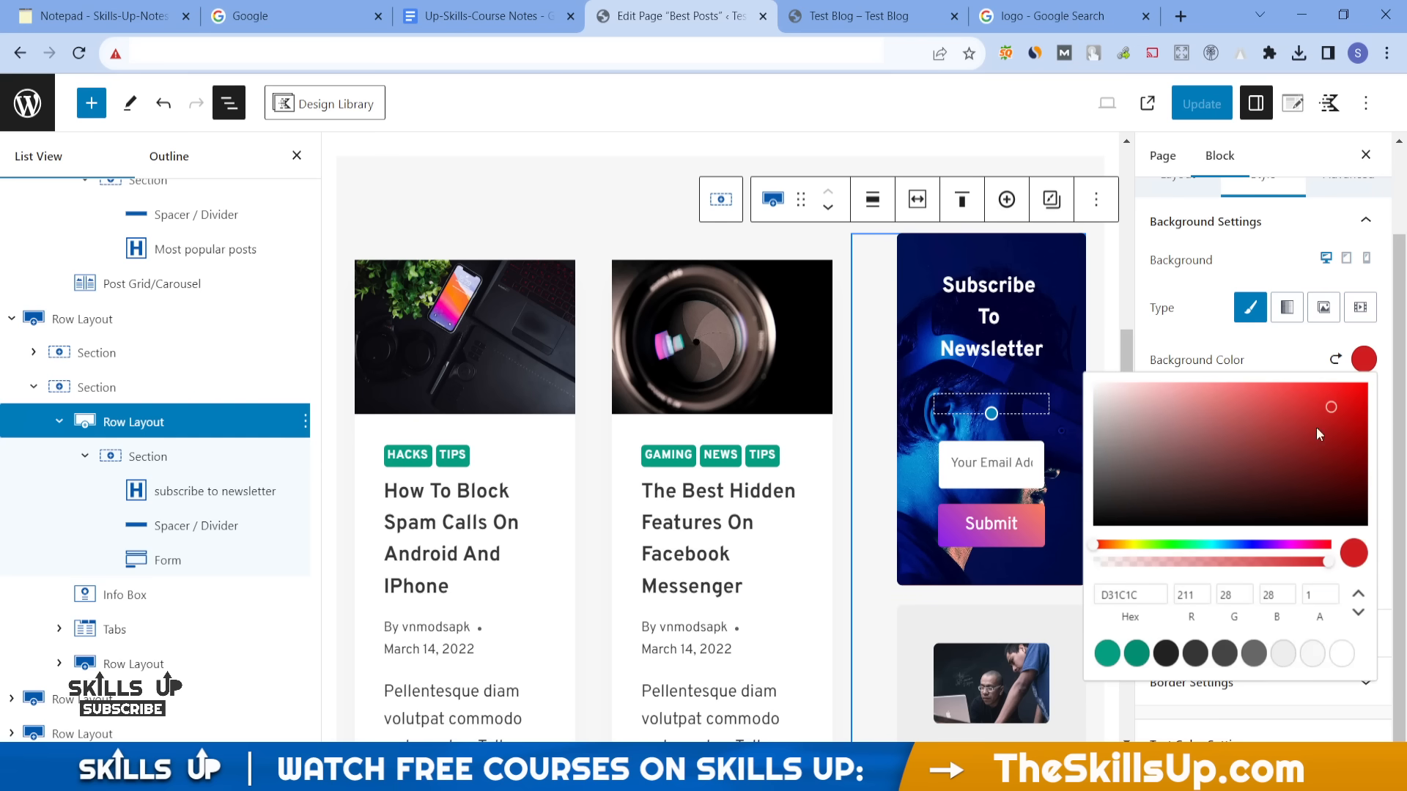
{"action": "left_click", "coordinate": [1182, 358]}
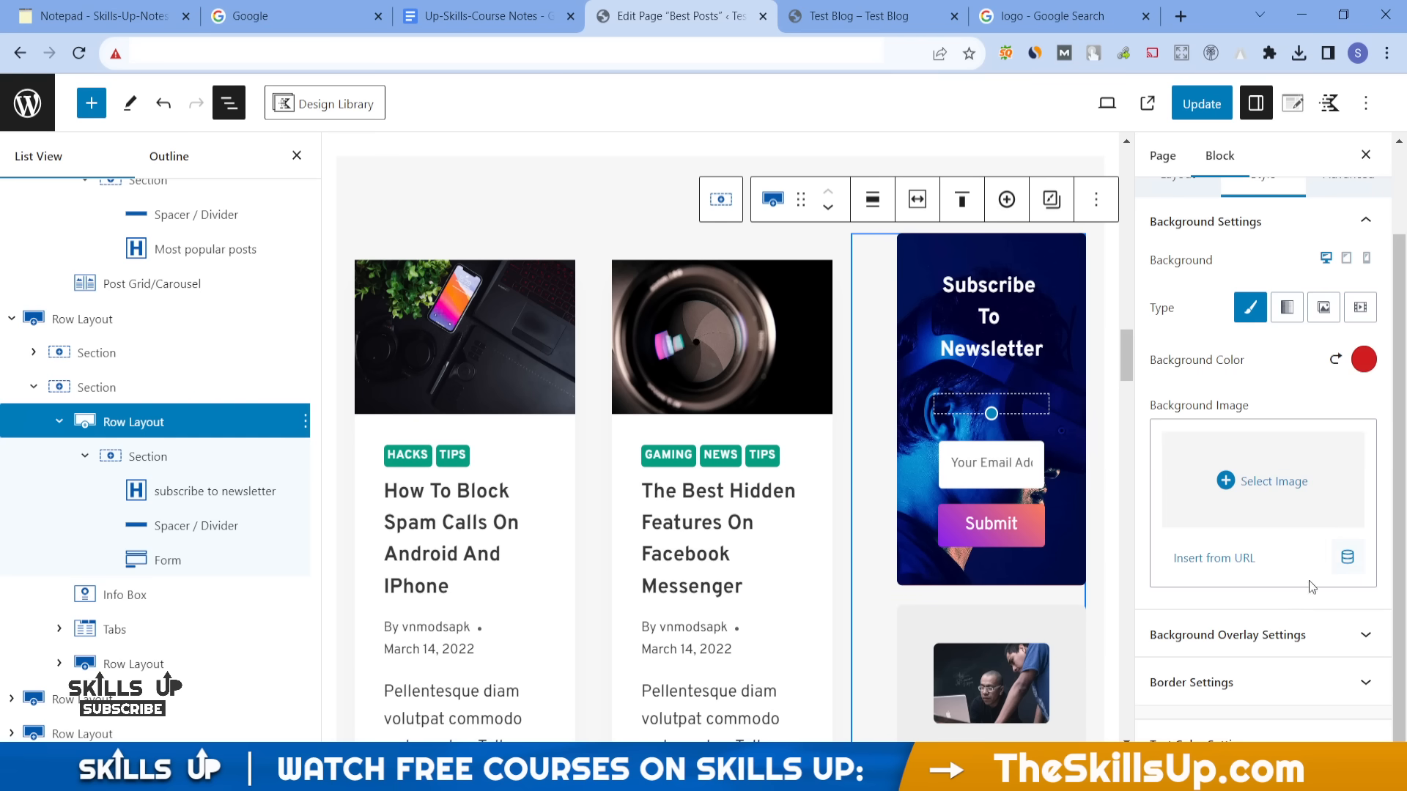
- Set the newsletter row's background overlay colour to black 000000
{"action": "left_click", "coordinate": [1260, 632]}
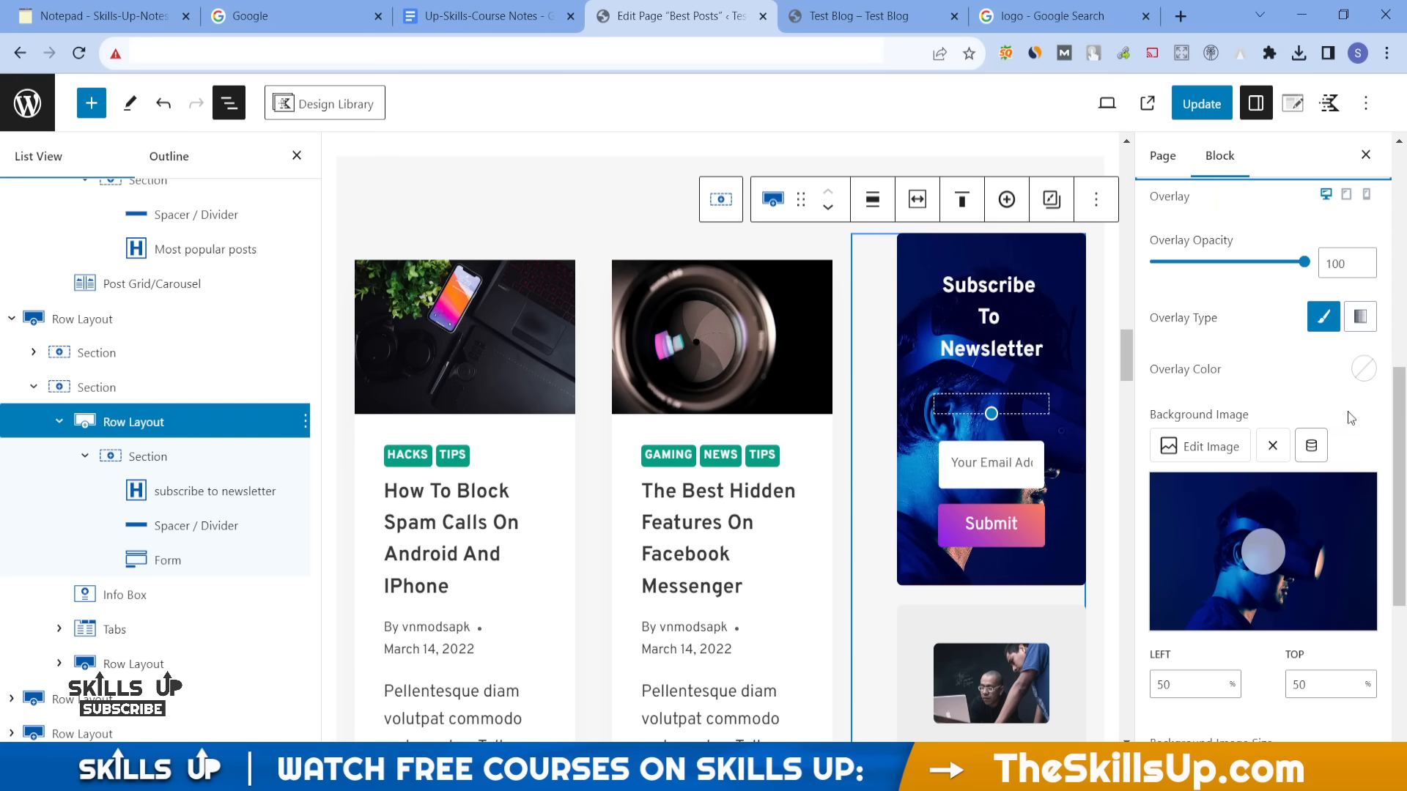
{"action": "scroll", "coordinate": [1342, 340], "scroll_direction": "up", "scroll_amount": 3}
{"action": "scroll", "coordinate": [1343, 340], "scroll_direction": "down", "scroll_amount": 4}
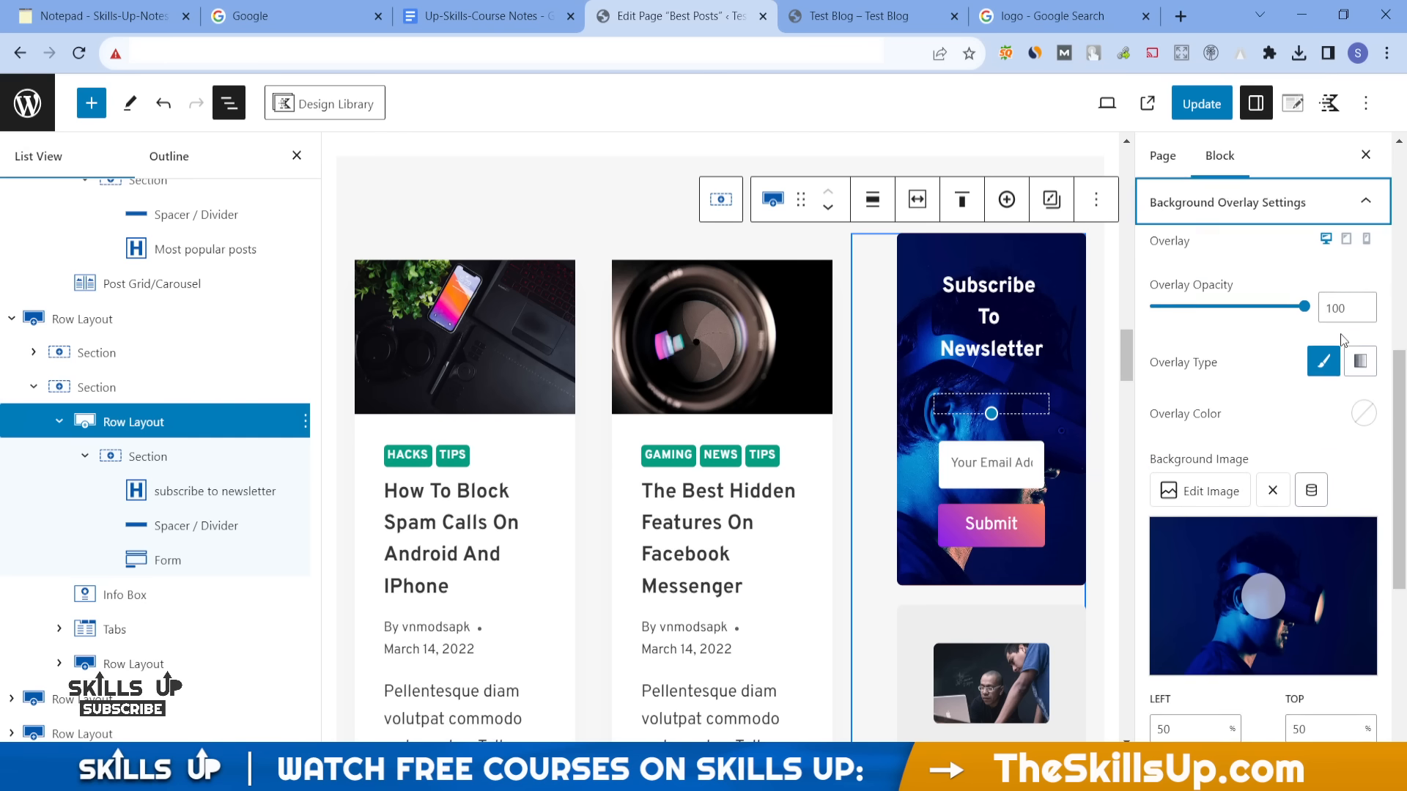
{"action": "left_click", "coordinate": [1364, 319]}
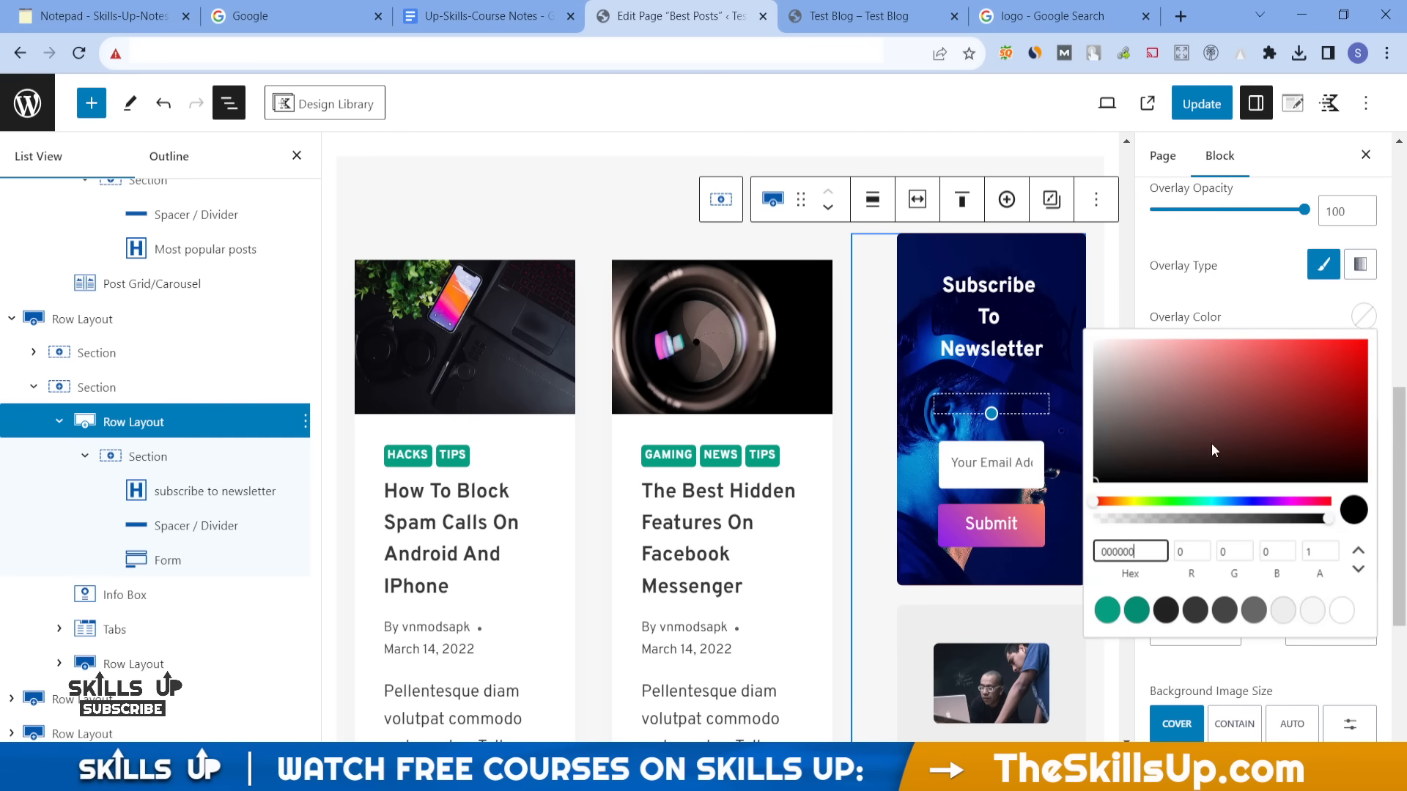
{"action": "left_click", "coordinate": [1357, 512]}
{"action": "left_click_drag", "start_coordinate": [1211, 478], "coordinate": [1046, 511]}
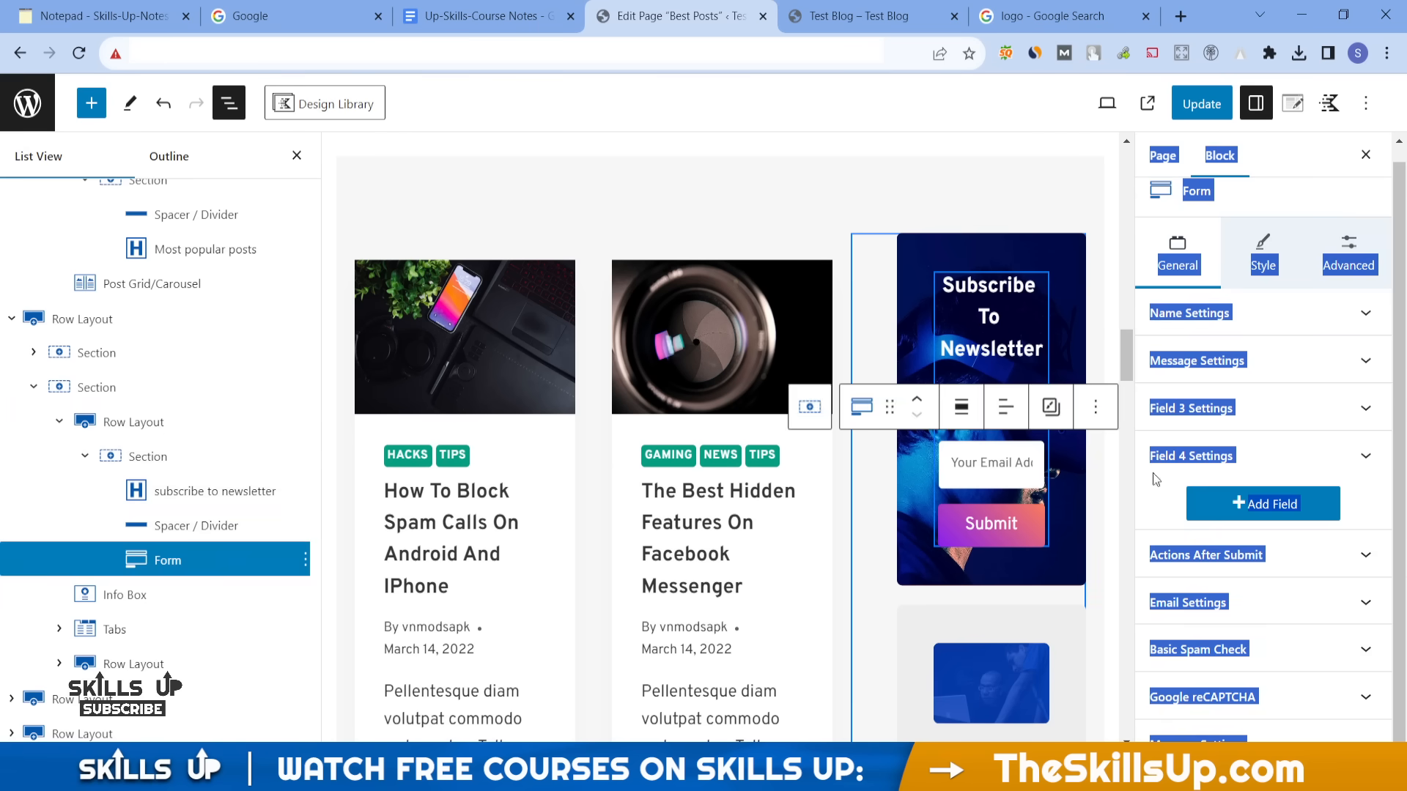
{"action": "left_click", "coordinate": [1096, 469]}
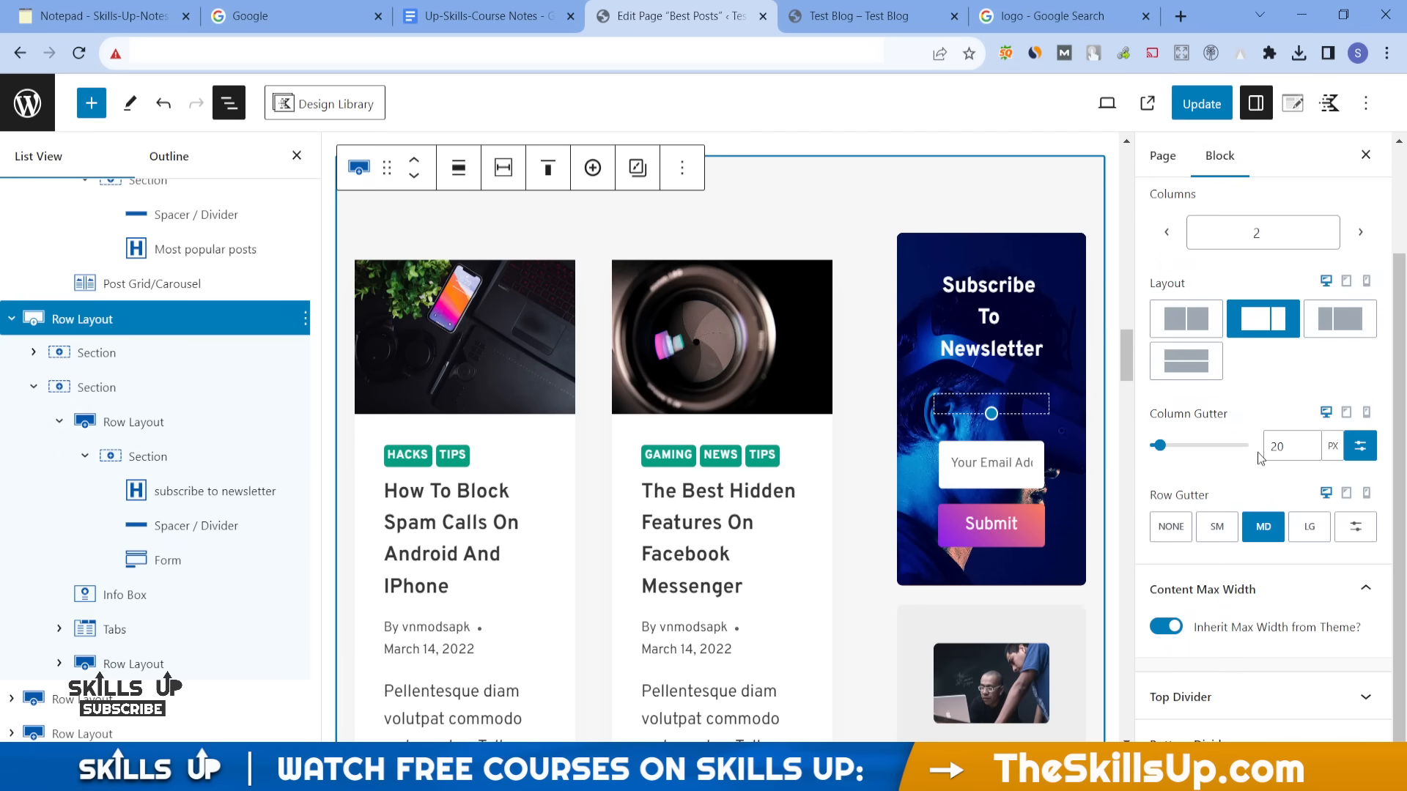
{"action": "left_click", "coordinate": [1044, 436]}
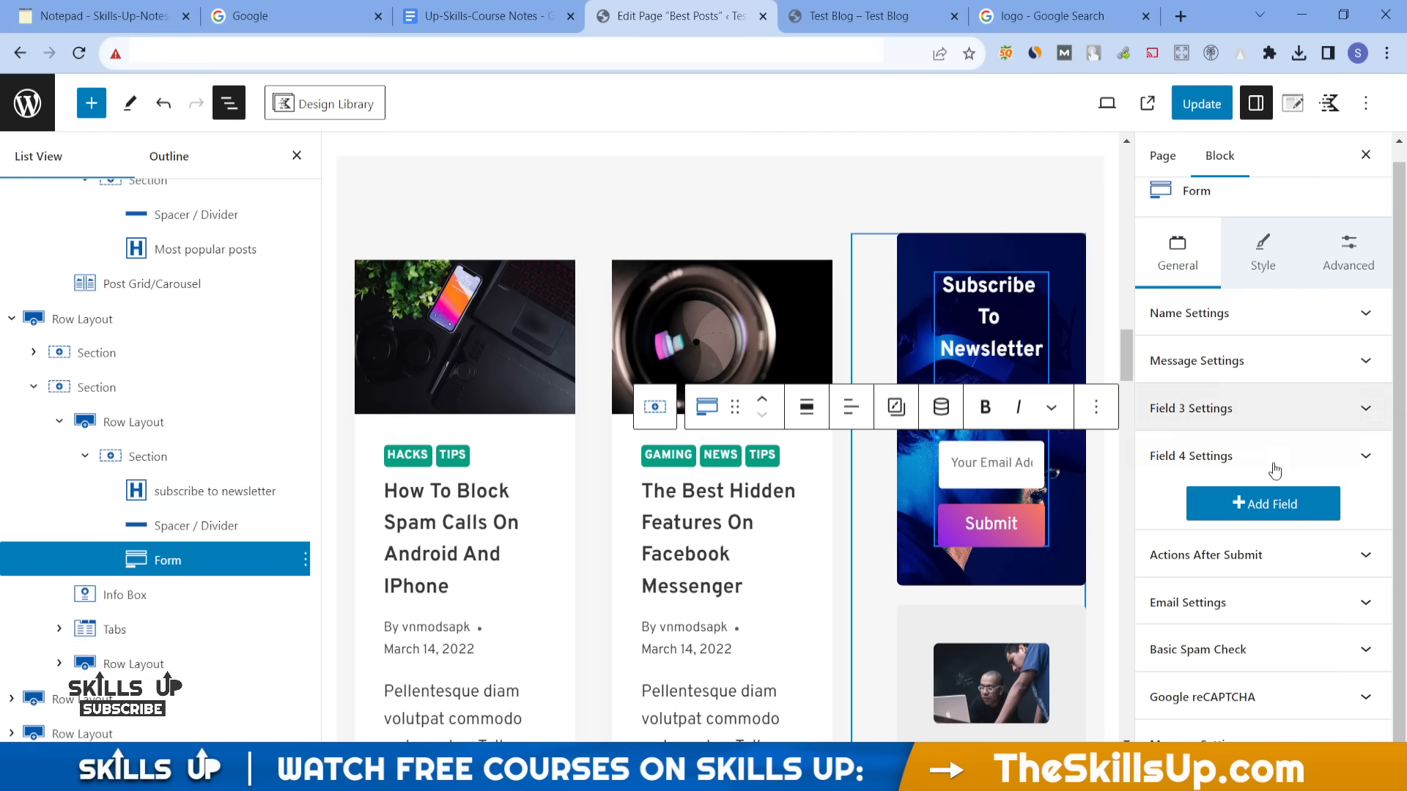
{"action": "left_click", "coordinate": [1261, 254]}
{"action": "scroll", "coordinate": [1232, 489], "scroll_direction": "down", "scroll_amount": 7}
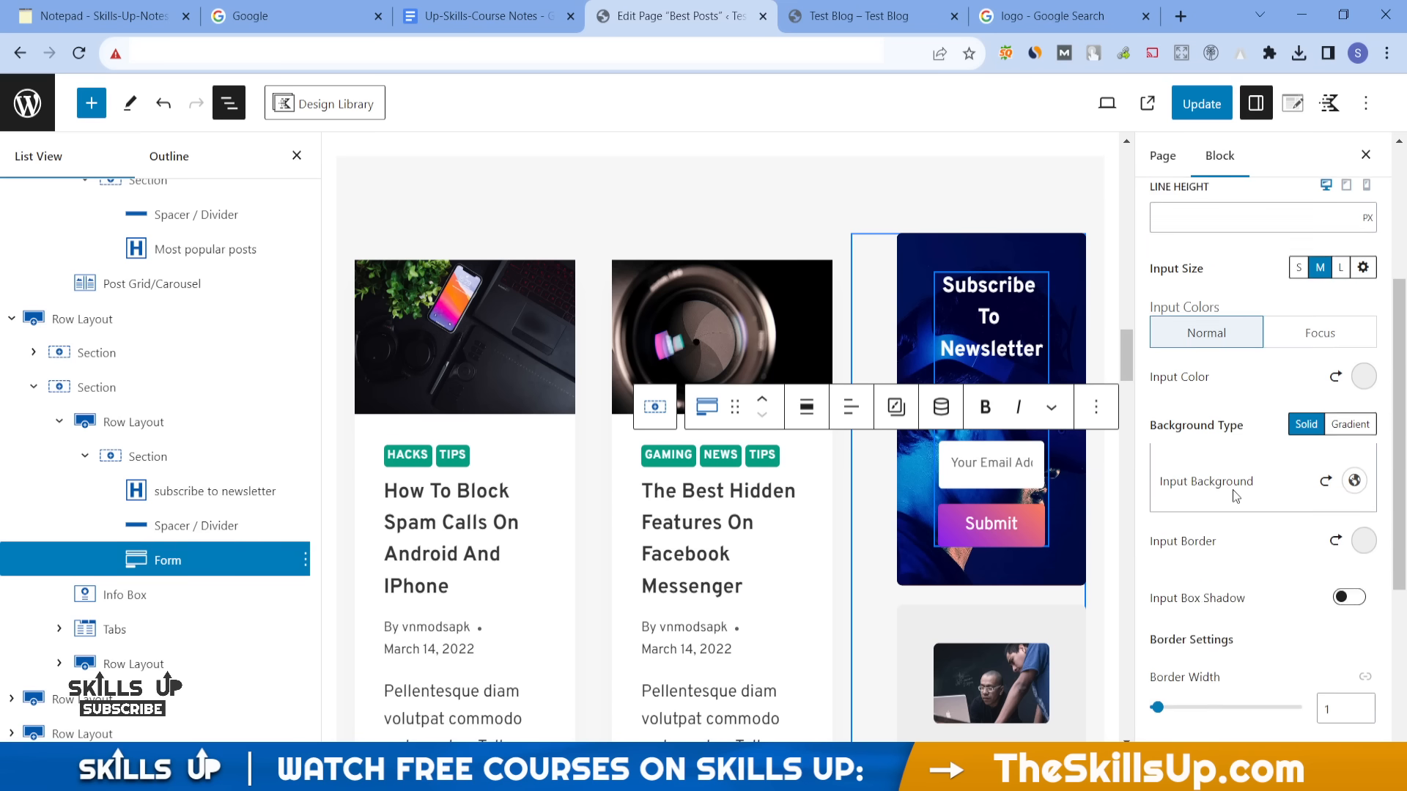
{"action": "scroll", "coordinate": [1276, 375], "scroll_direction": "up", "scroll_amount": 7}
{"action": "scroll", "coordinate": [1236, 460], "scroll_direction": "down", "scroll_amount": 6}
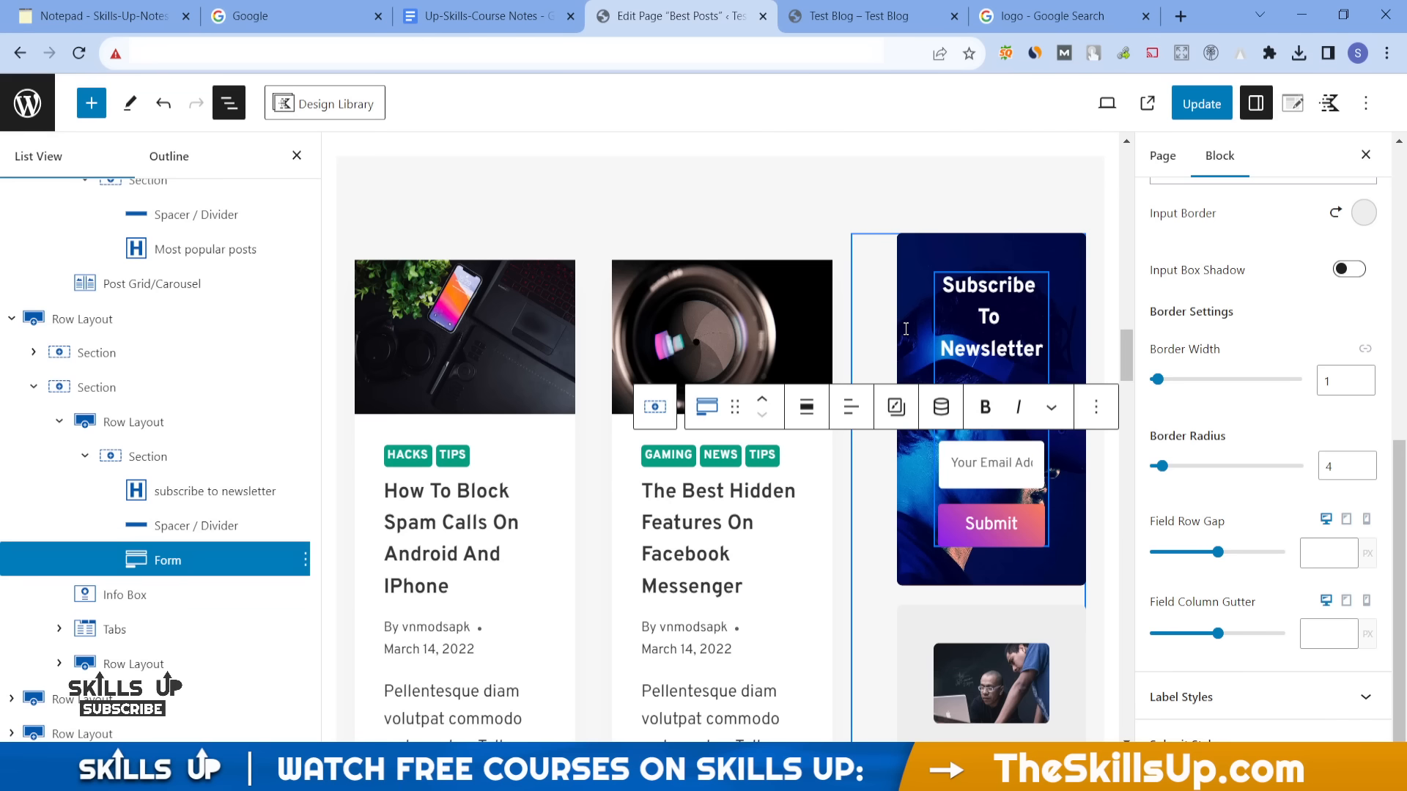
- Remove the background image from the newsletter row's overlay
{"action": "left_click", "coordinate": [996, 316]}
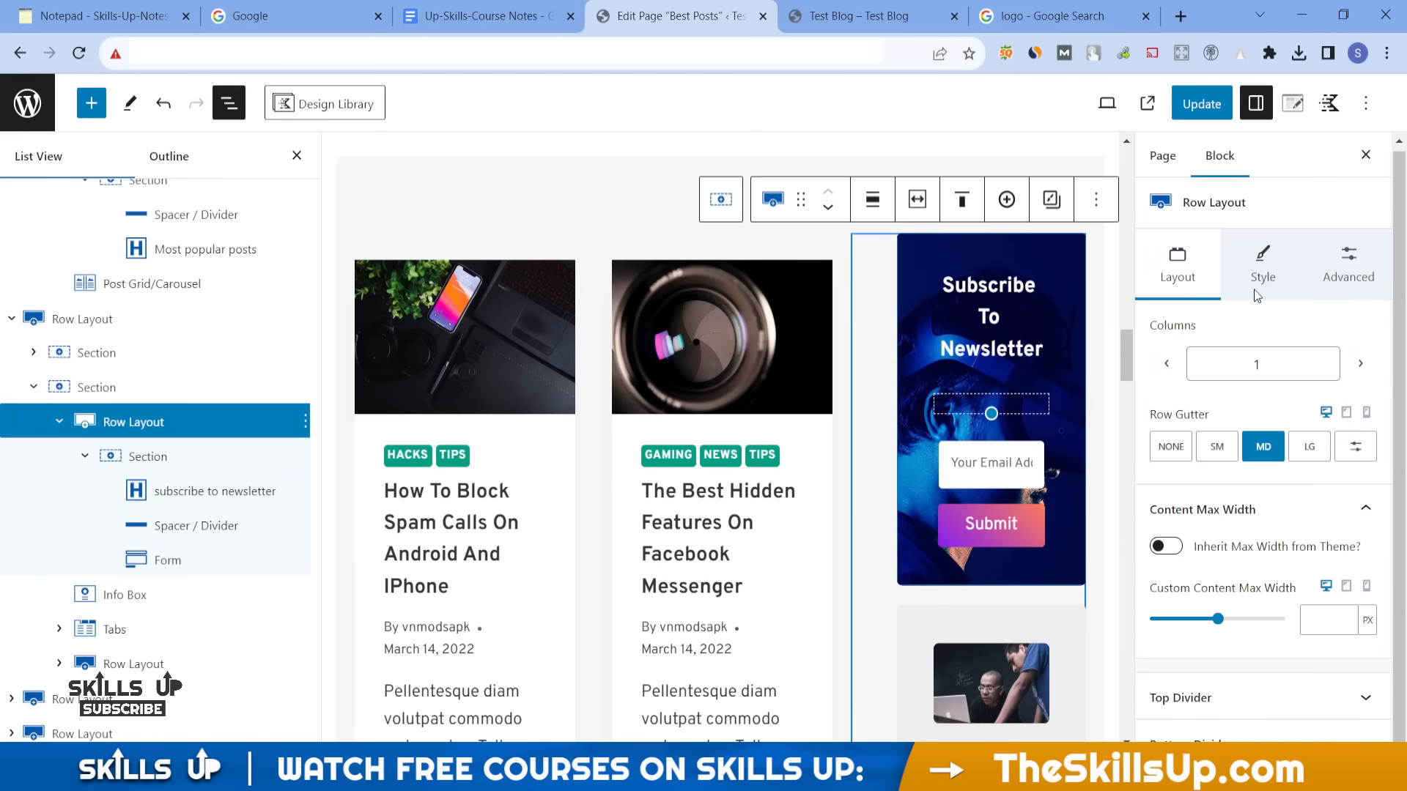
{"action": "left_click", "coordinate": [1257, 293]}
{"action": "scroll", "coordinate": [1236, 589], "scroll_direction": "down", "scroll_amount": 3}
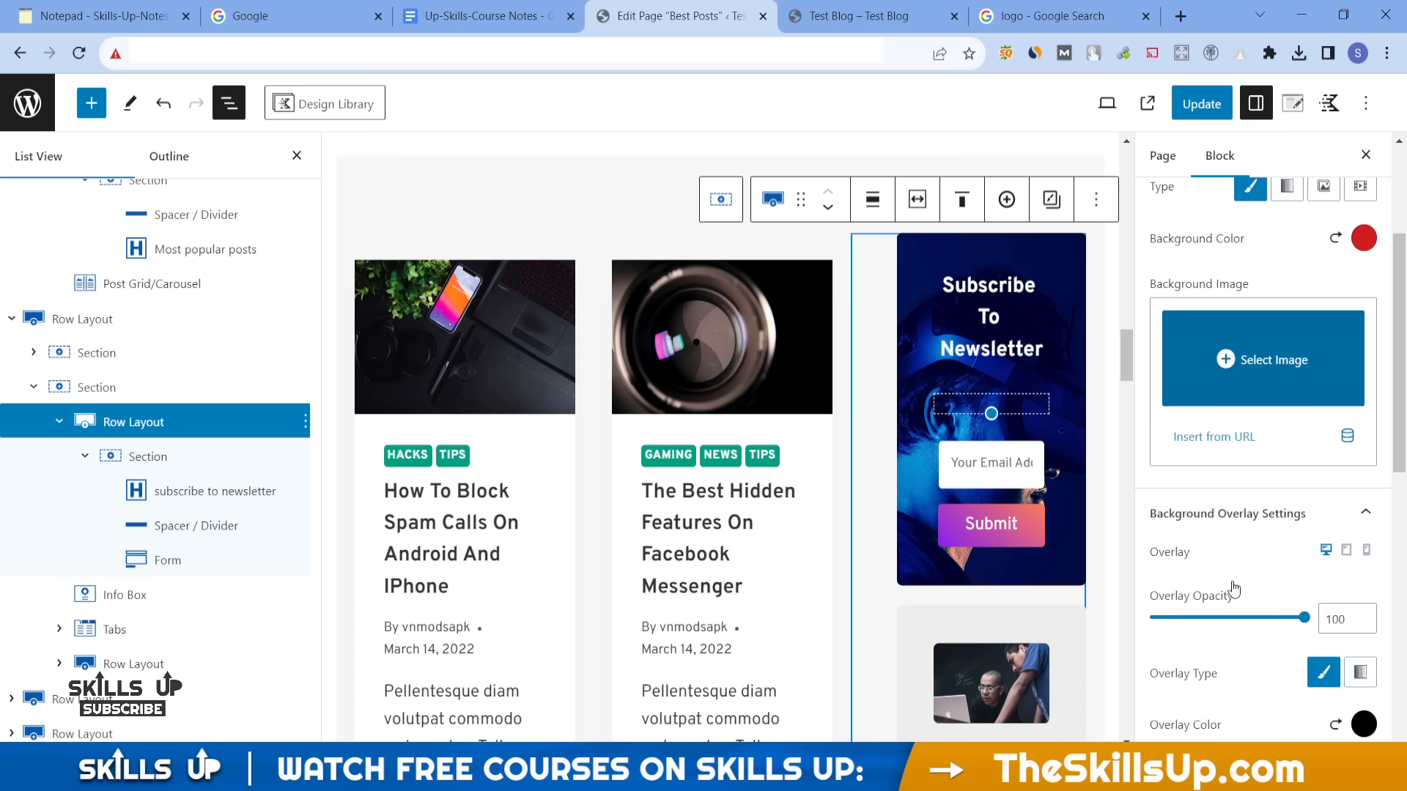
{"action": "scroll", "coordinate": [1246, 578], "scroll_direction": "down", "scroll_amount": 3}
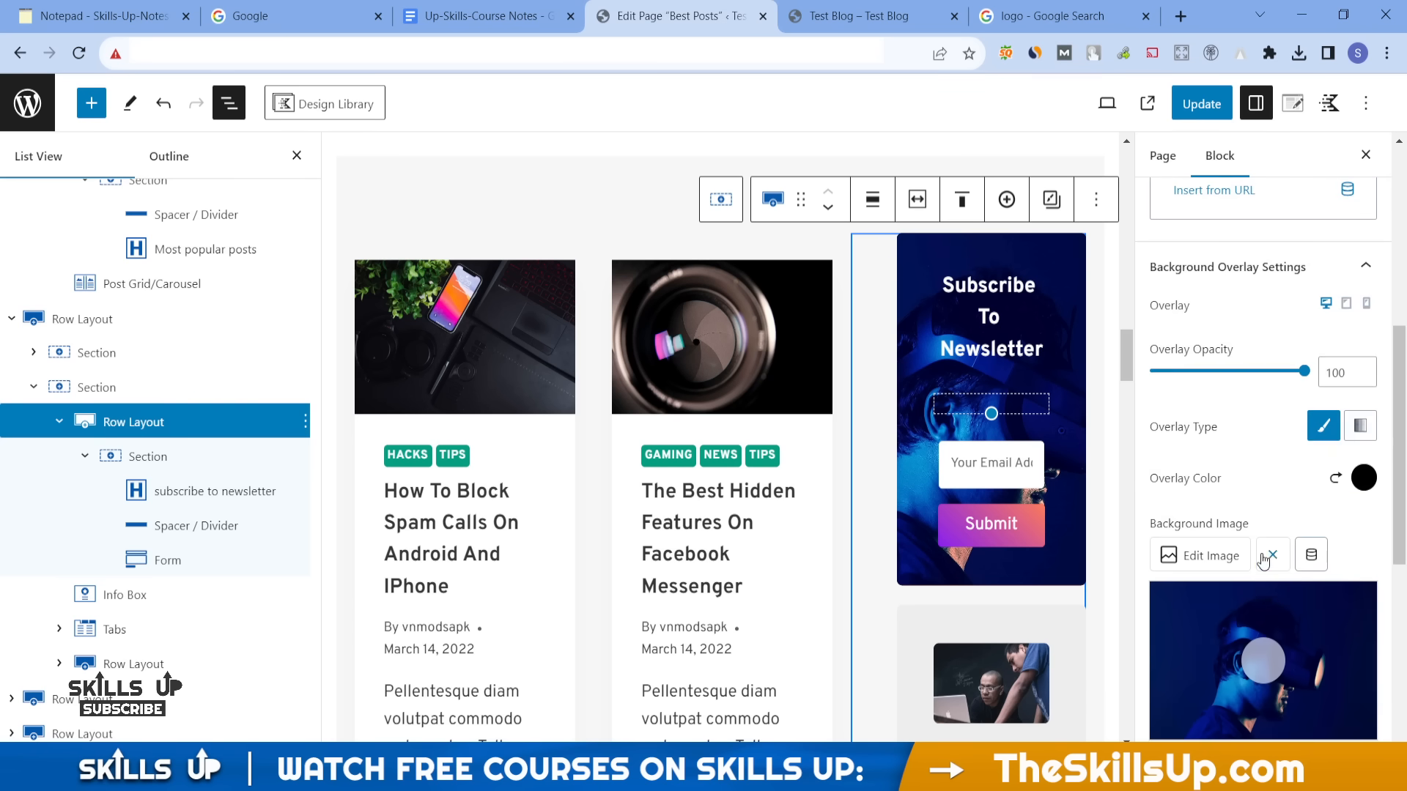
{"action": "left_click", "coordinate": [1266, 557]}
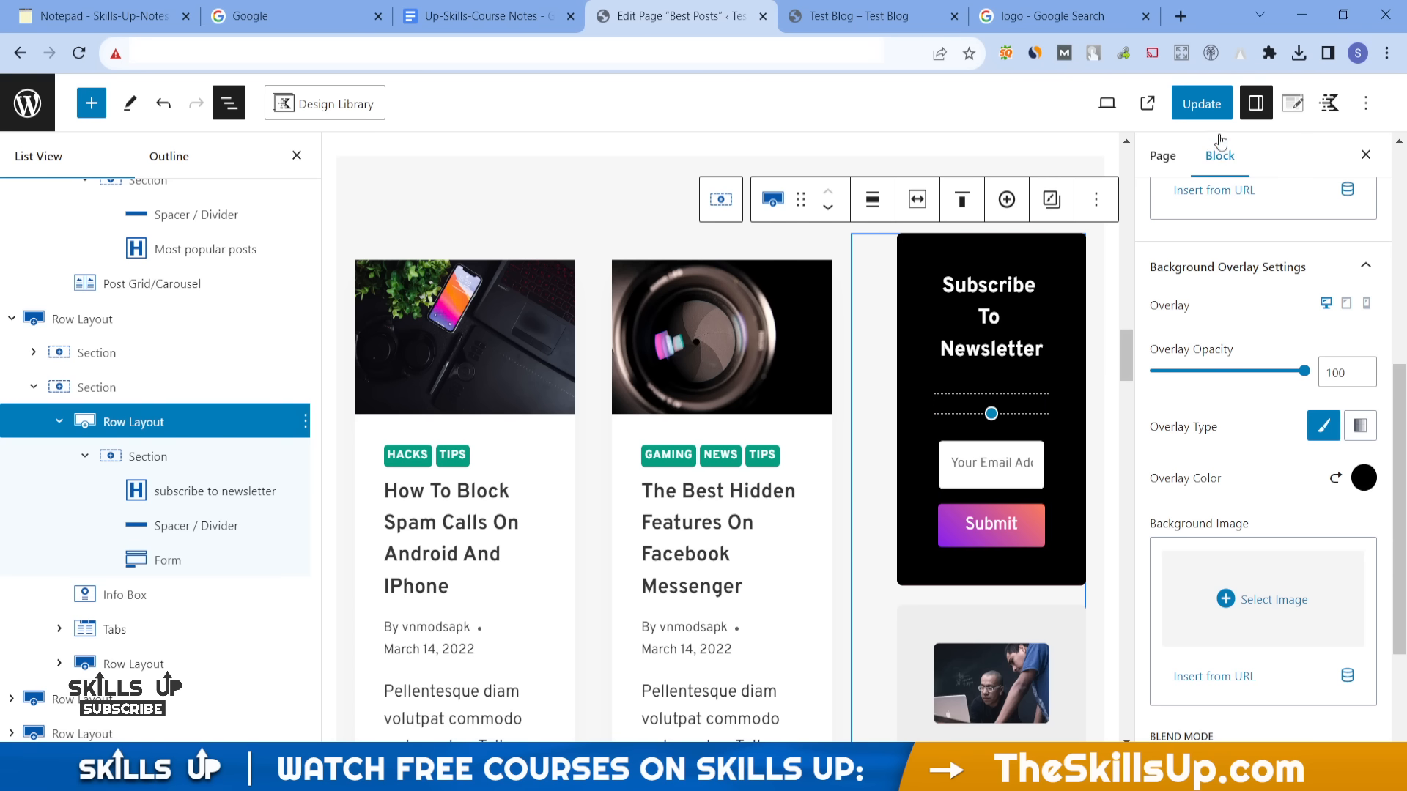
- Update the page, check the newsletter box on the reloaded live Test Blog page and return to the page editor
{"action": "left_click", "coordinate": [1202, 103]}
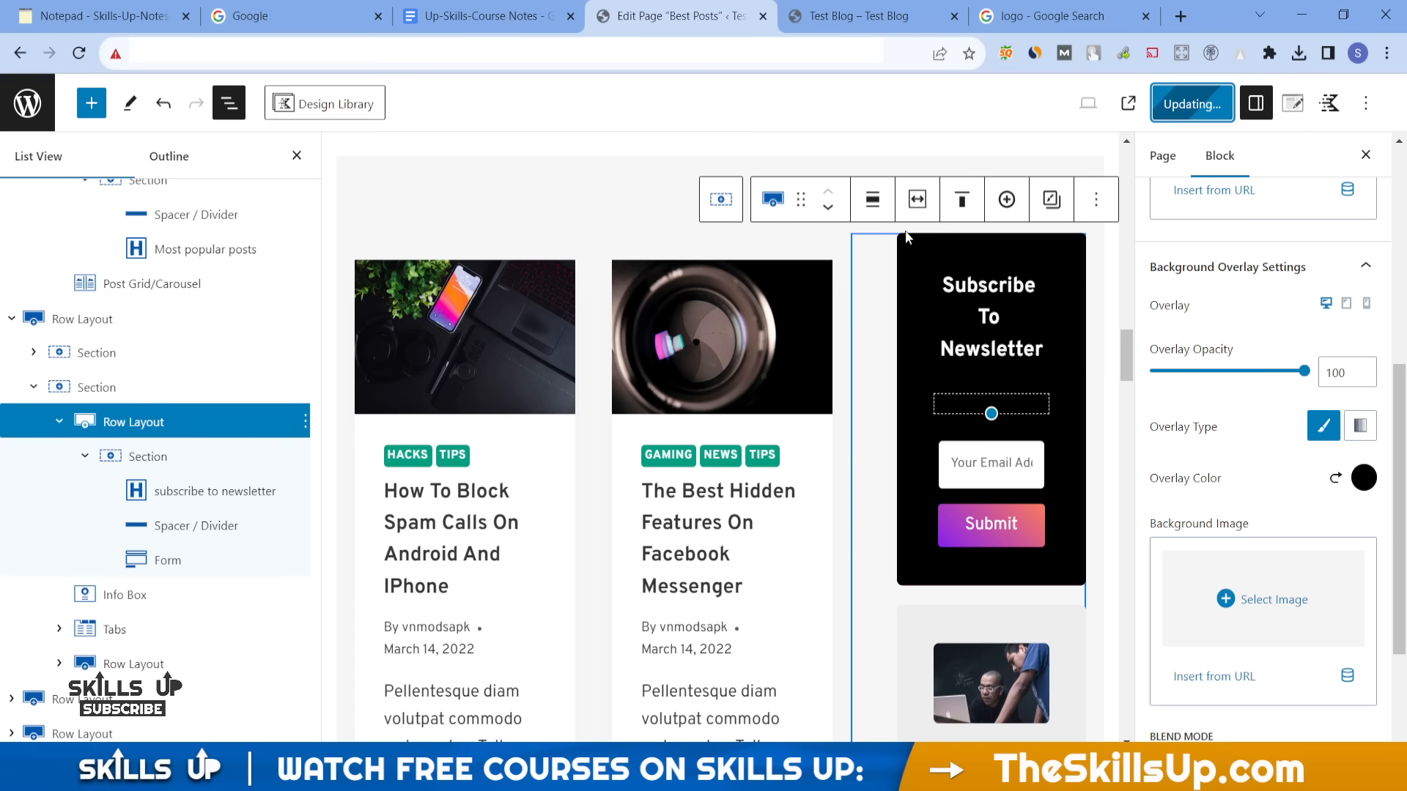
{"action": "left_click", "coordinate": [852, 23]}
{"action": "key", "text": "F5"}
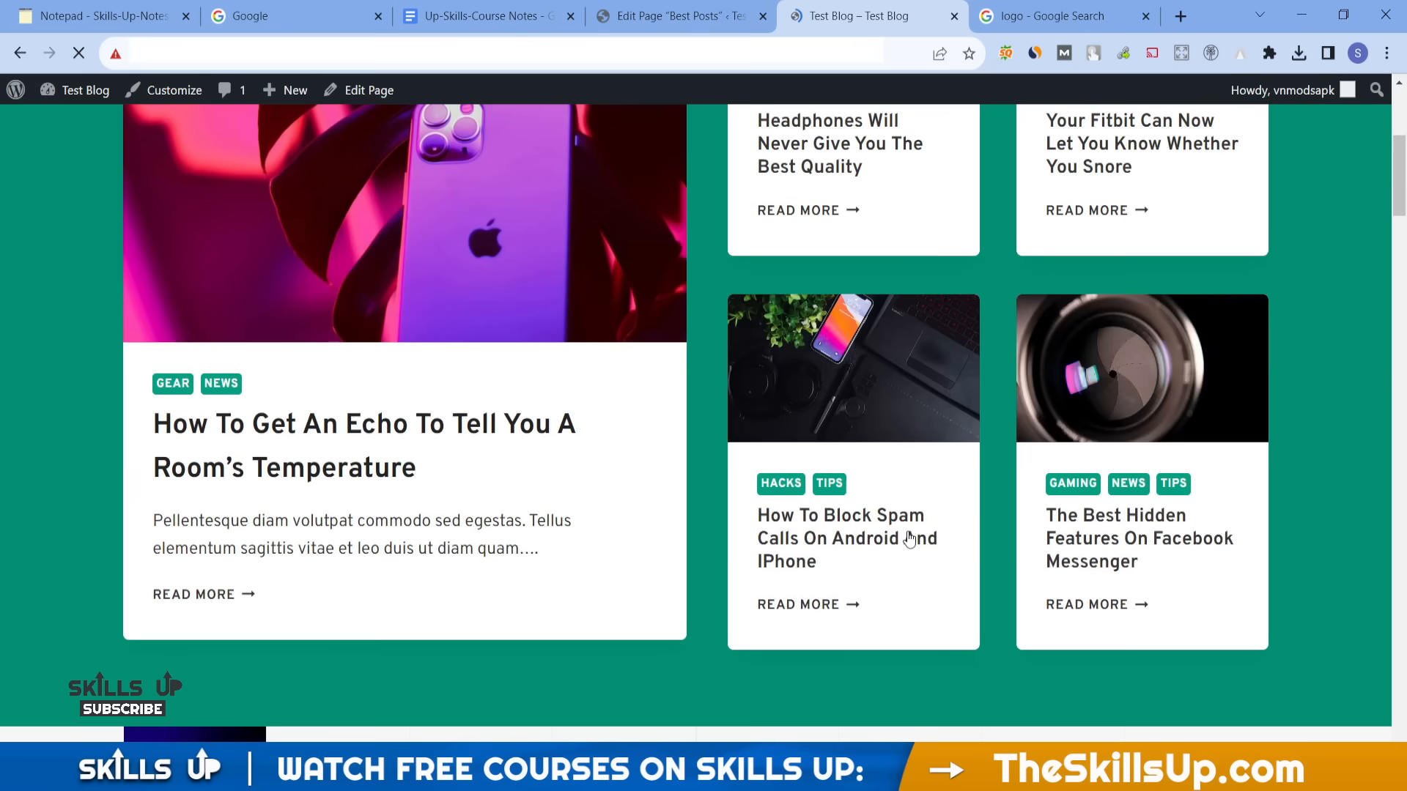
{"action": "scroll", "coordinate": [909, 540], "scroll_direction": "down", "scroll_amount": 5}
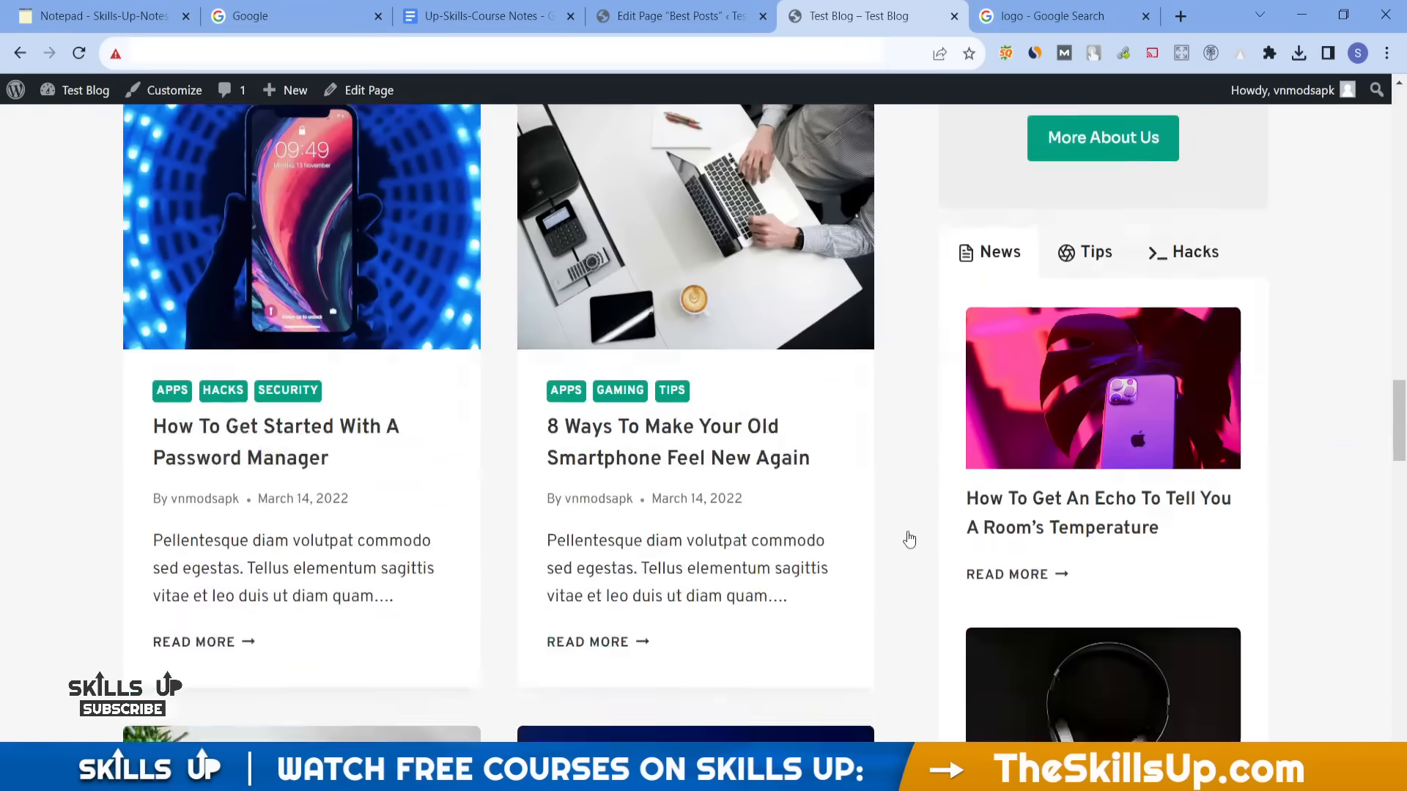
{"action": "scroll", "coordinate": [909, 540], "scroll_direction": "up", "scroll_amount": 10}
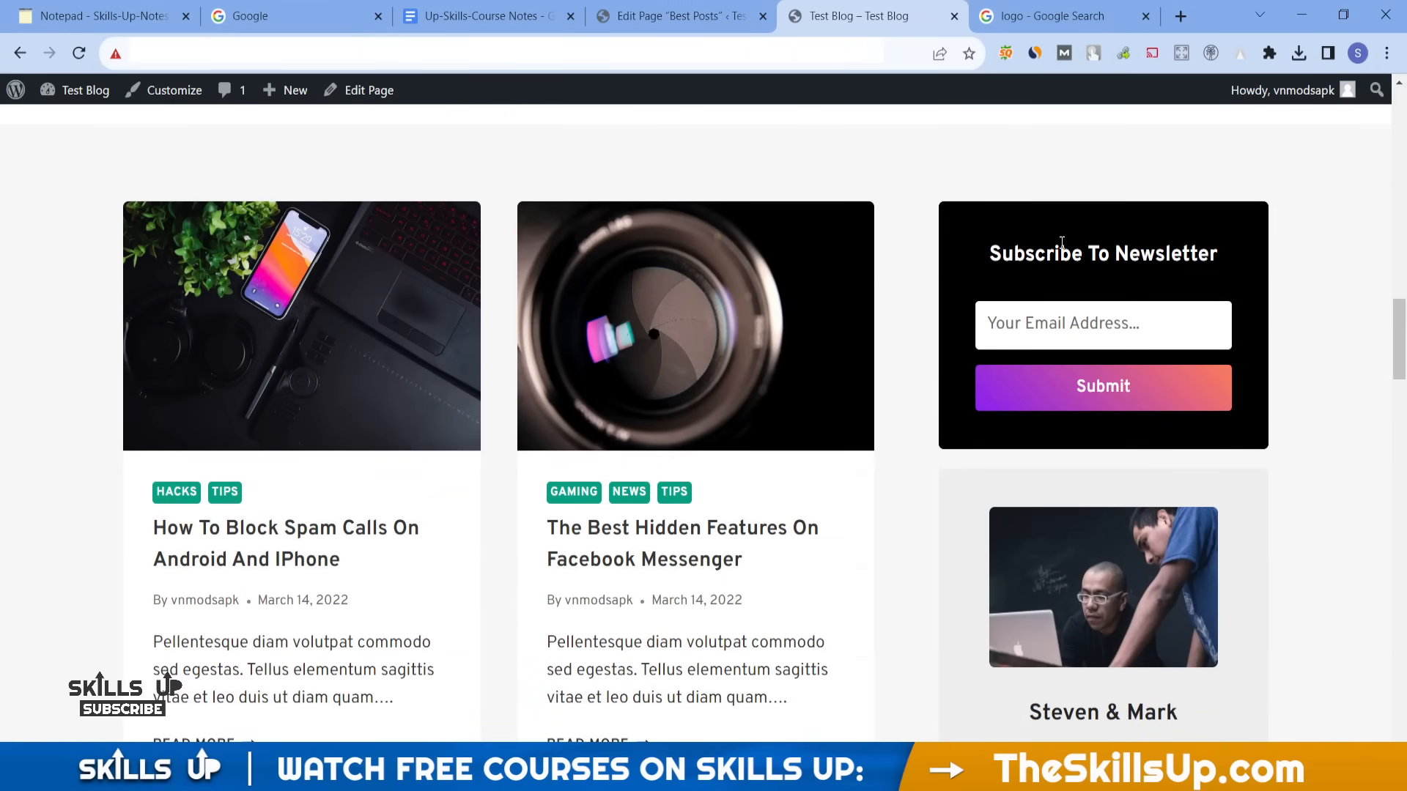
{"action": "left_click", "coordinate": [677, 15]}
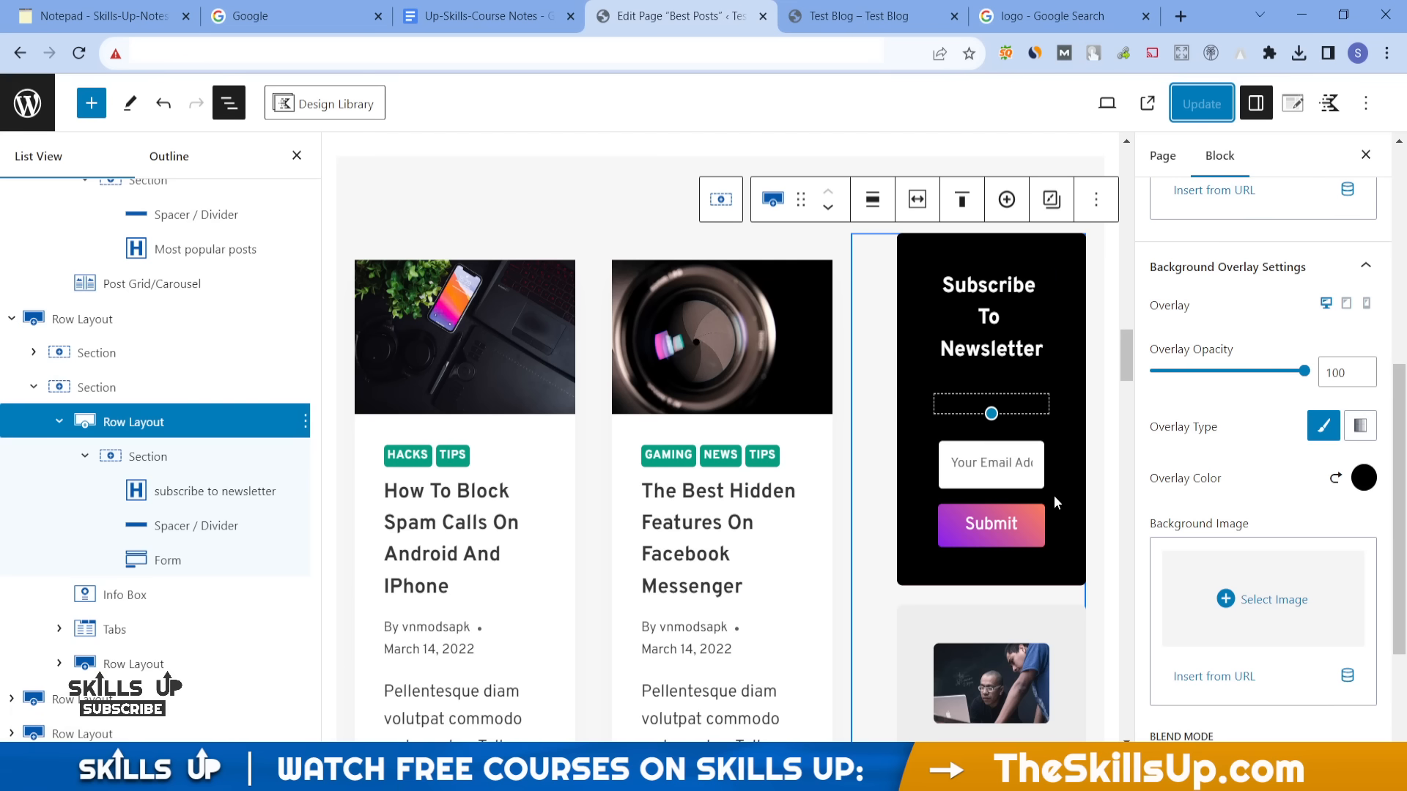
- Collapse the newsletter row layout and its parent row layout in the block list
{"action": "scroll", "coordinate": [1056, 502], "scroll_direction": "down", "scroll_amount": 3}
{"action": "scroll", "coordinate": [1053, 502], "scroll_direction": "down", "scroll_amount": 1}
{"action": "left_click", "coordinate": [1054, 503]}
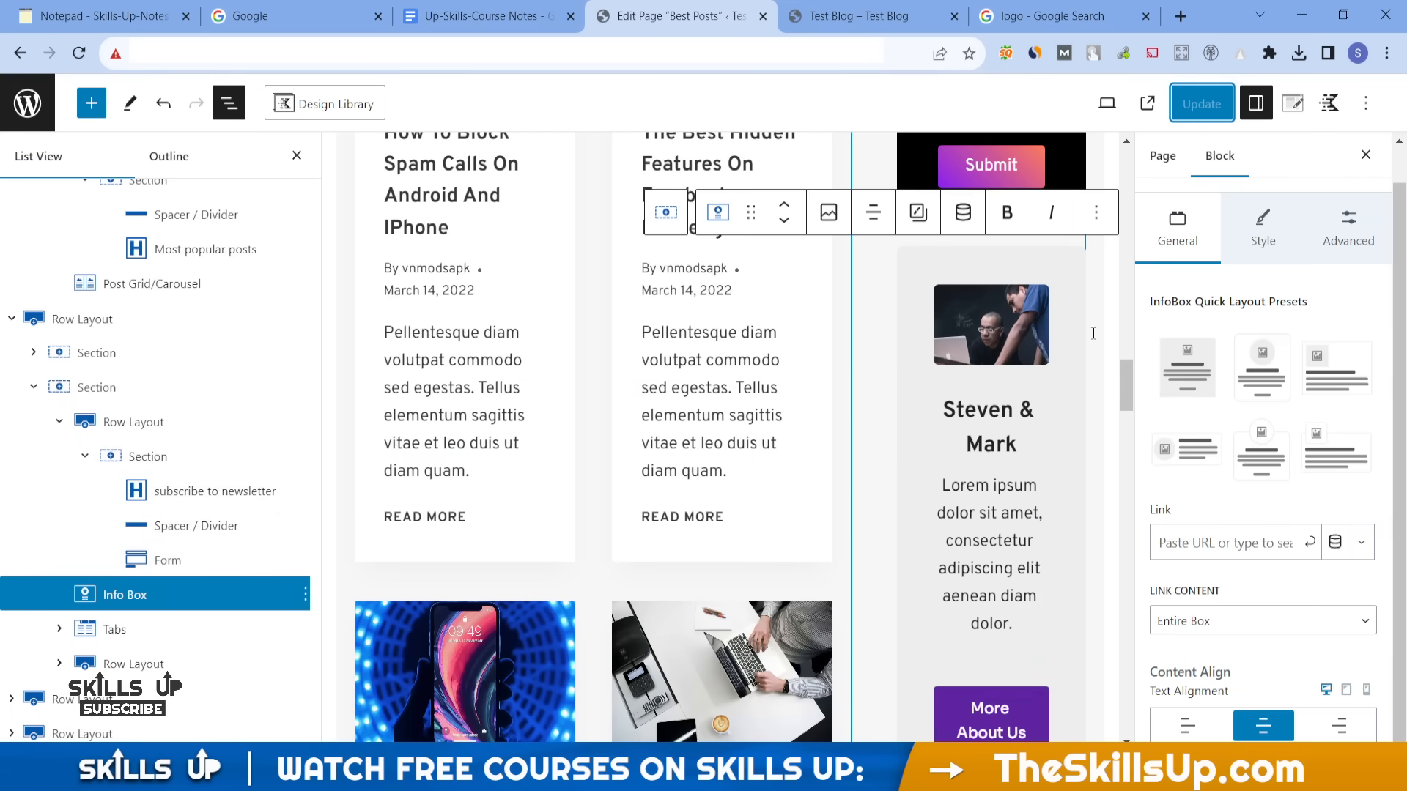
{"action": "left_click", "coordinate": [128, 423]}
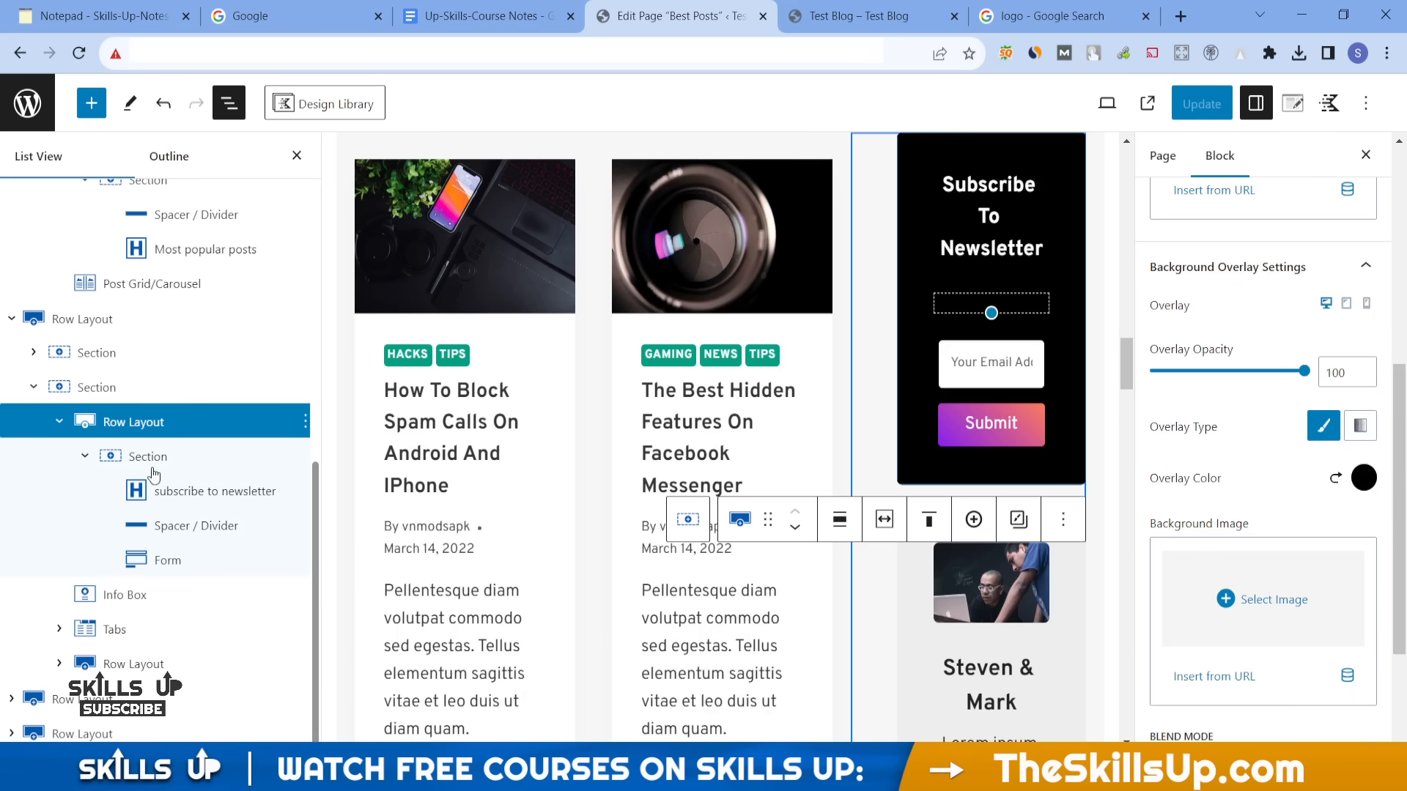
{"action": "left_click", "coordinate": [59, 422]}
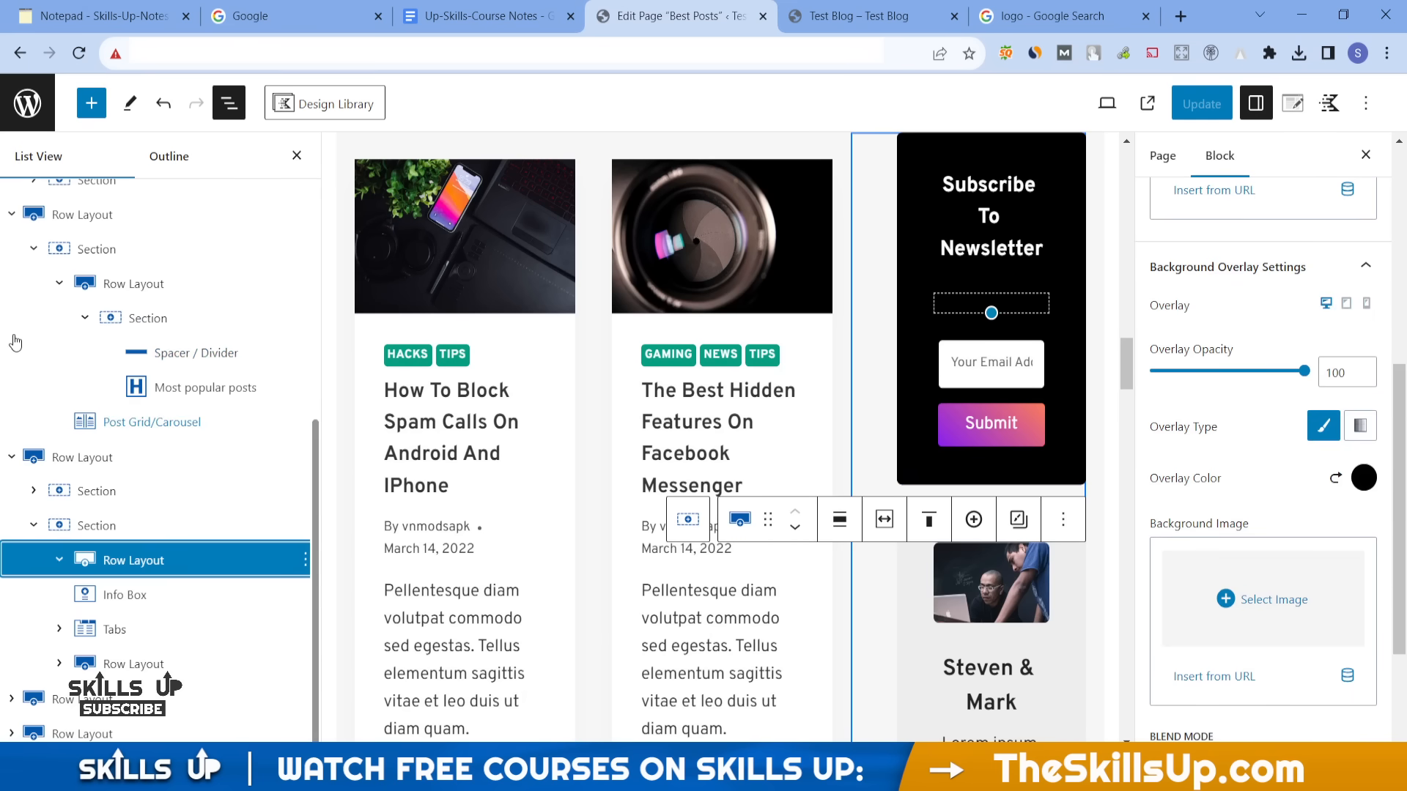
{"action": "left_click", "coordinate": [12, 460]}
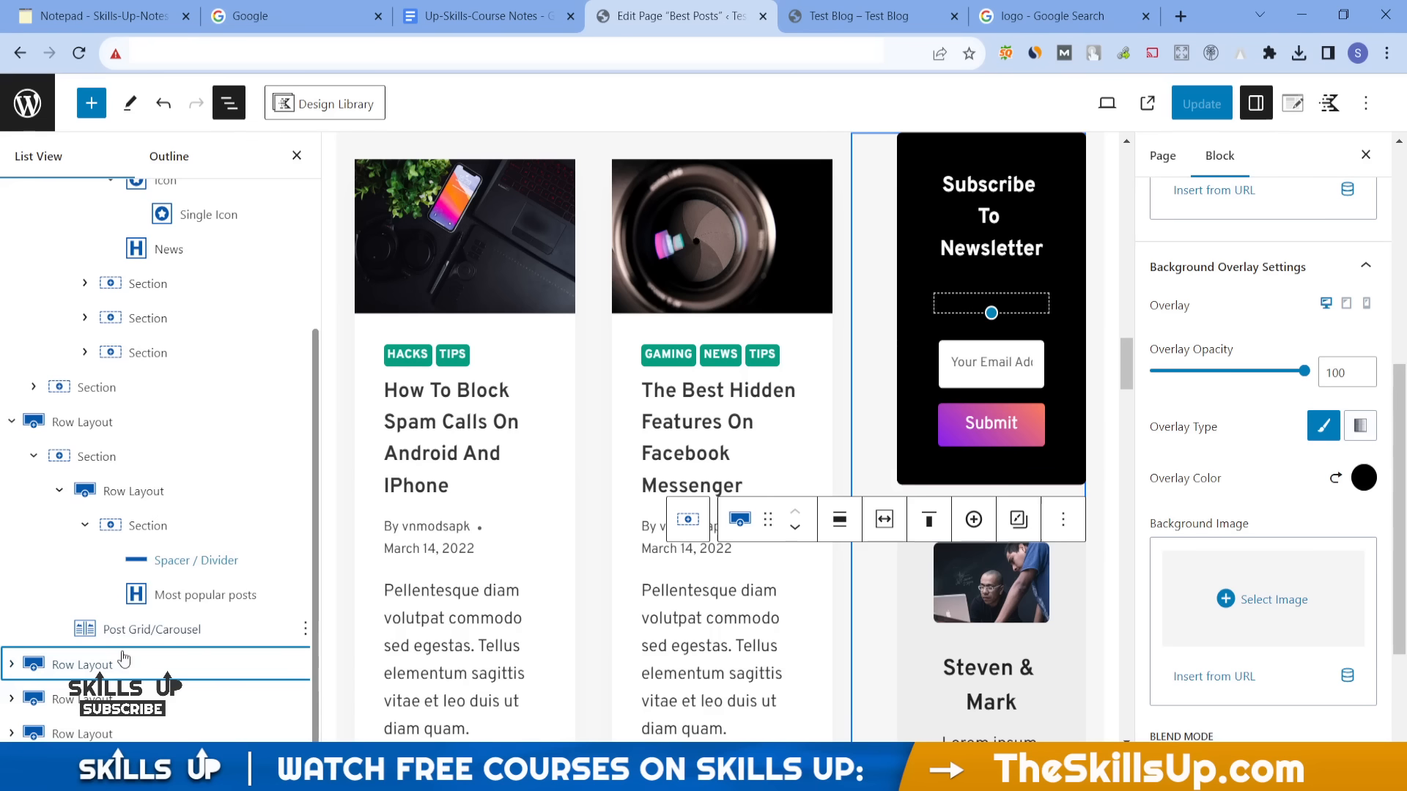
- Replace the title of the info box below the newsletter form with "Skills UP"
{"action": "left_click", "coordinate": [1048, 671]}
{"action": "scroll", "coordinate": [992, 595], "scroll_direction": "down", "scroll_amount": 1}
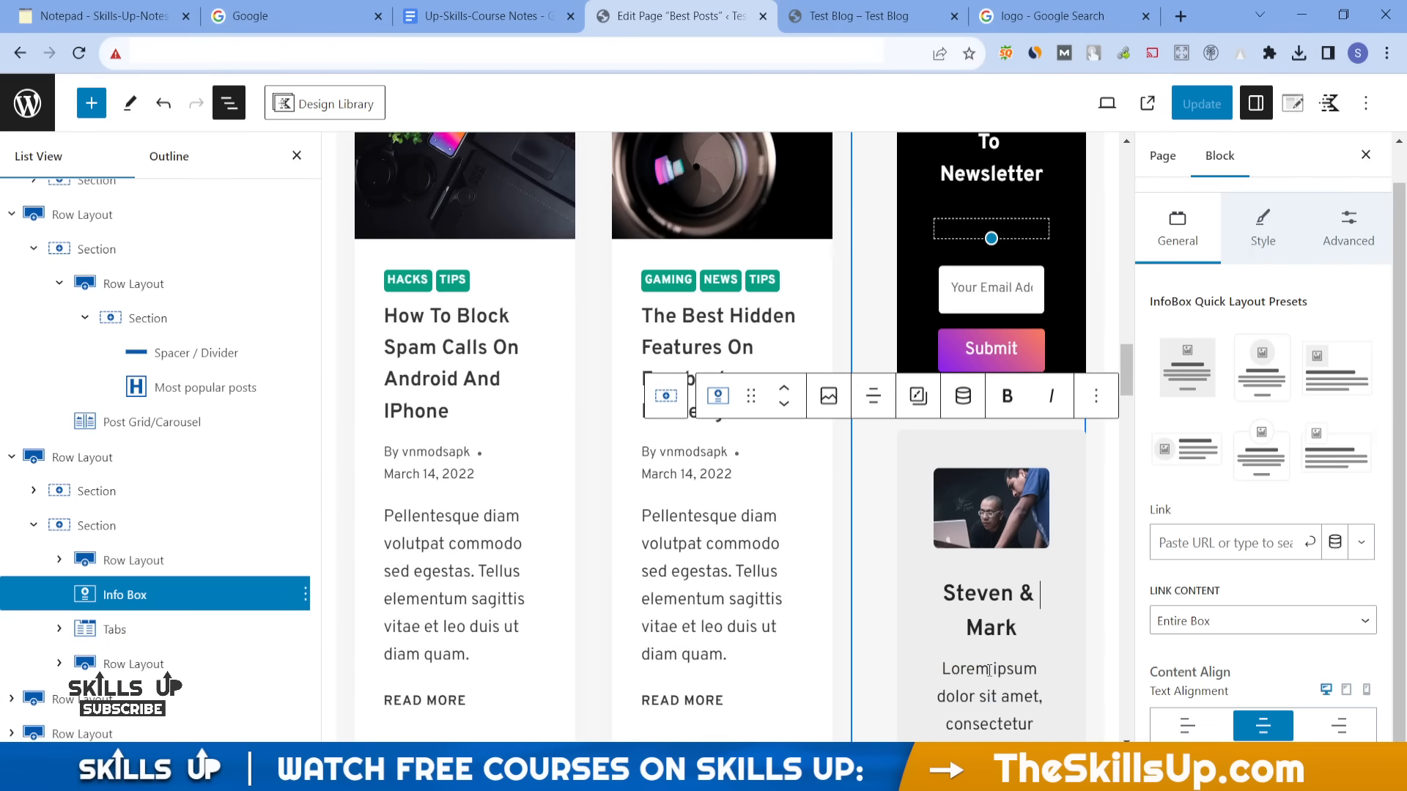
{"action": "triple_click", "coordinate": [992, 595]}
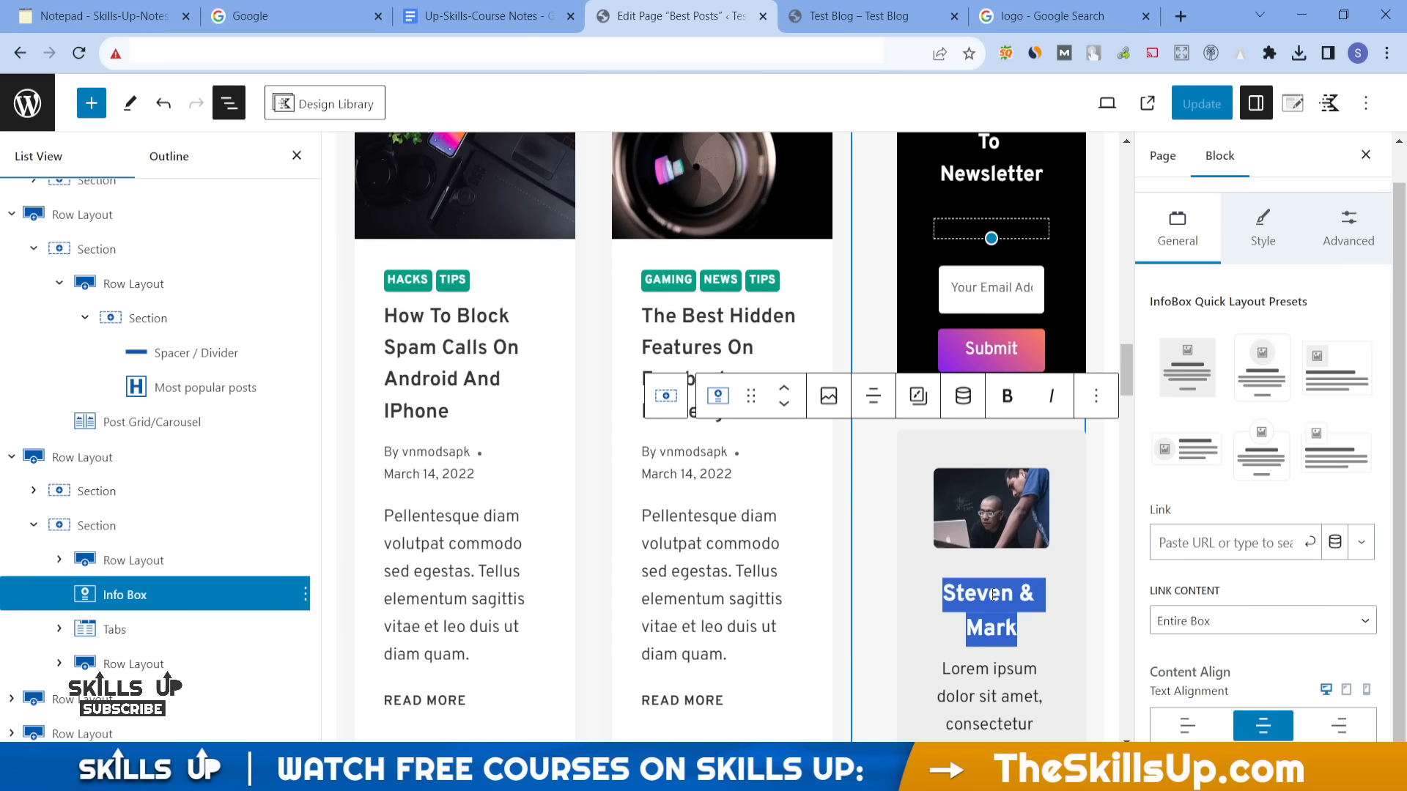
{"action": "type", "text": "S"}
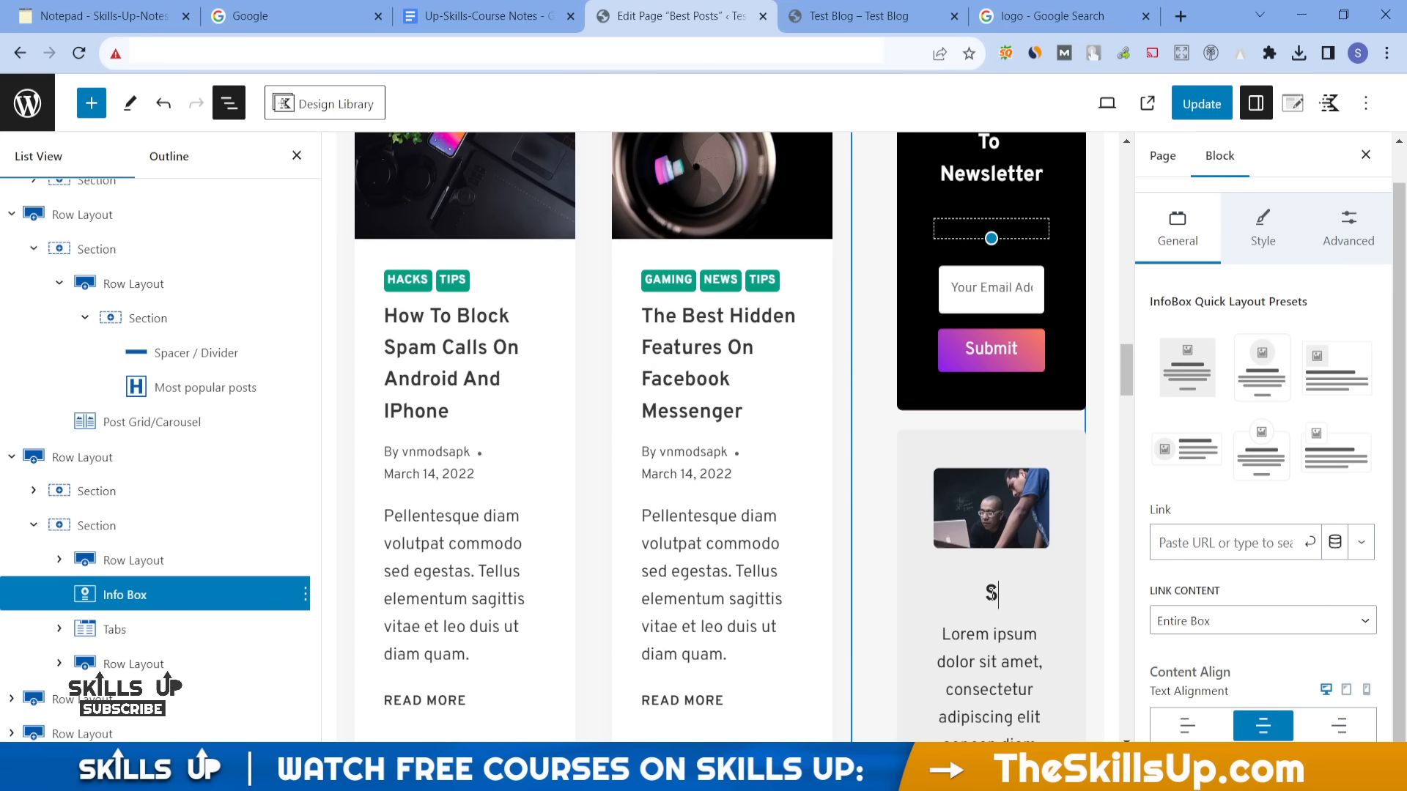
{"action": "type", "text": "kills UP"}
{"action": "scroll", "coordinate": [992, 595], "scroll_direction": "down", "scroll_amount": 2}
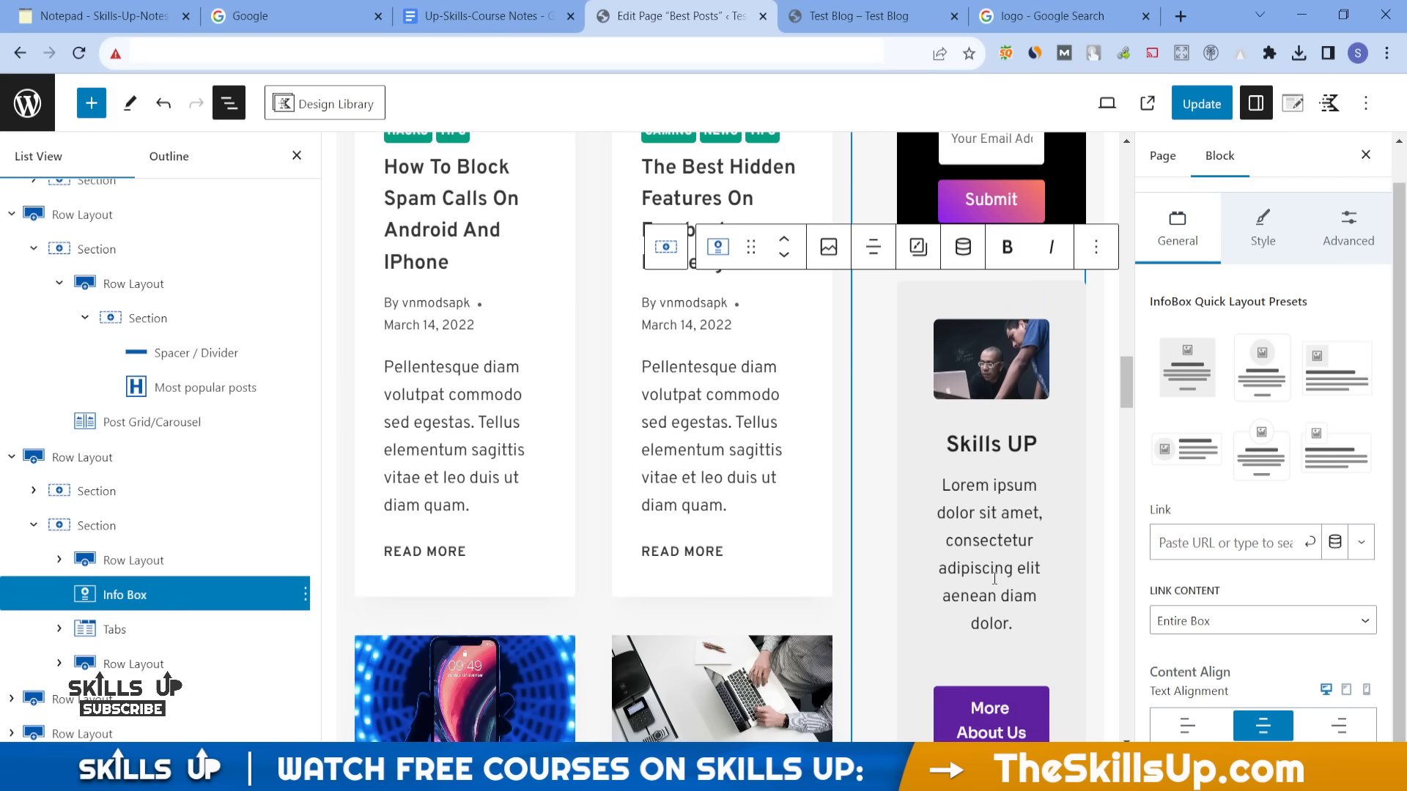
- Replace the image of the Skills UP info box with team-3.jpg from the media library
{"action": "left_click", "coordinate": [974, 362]}
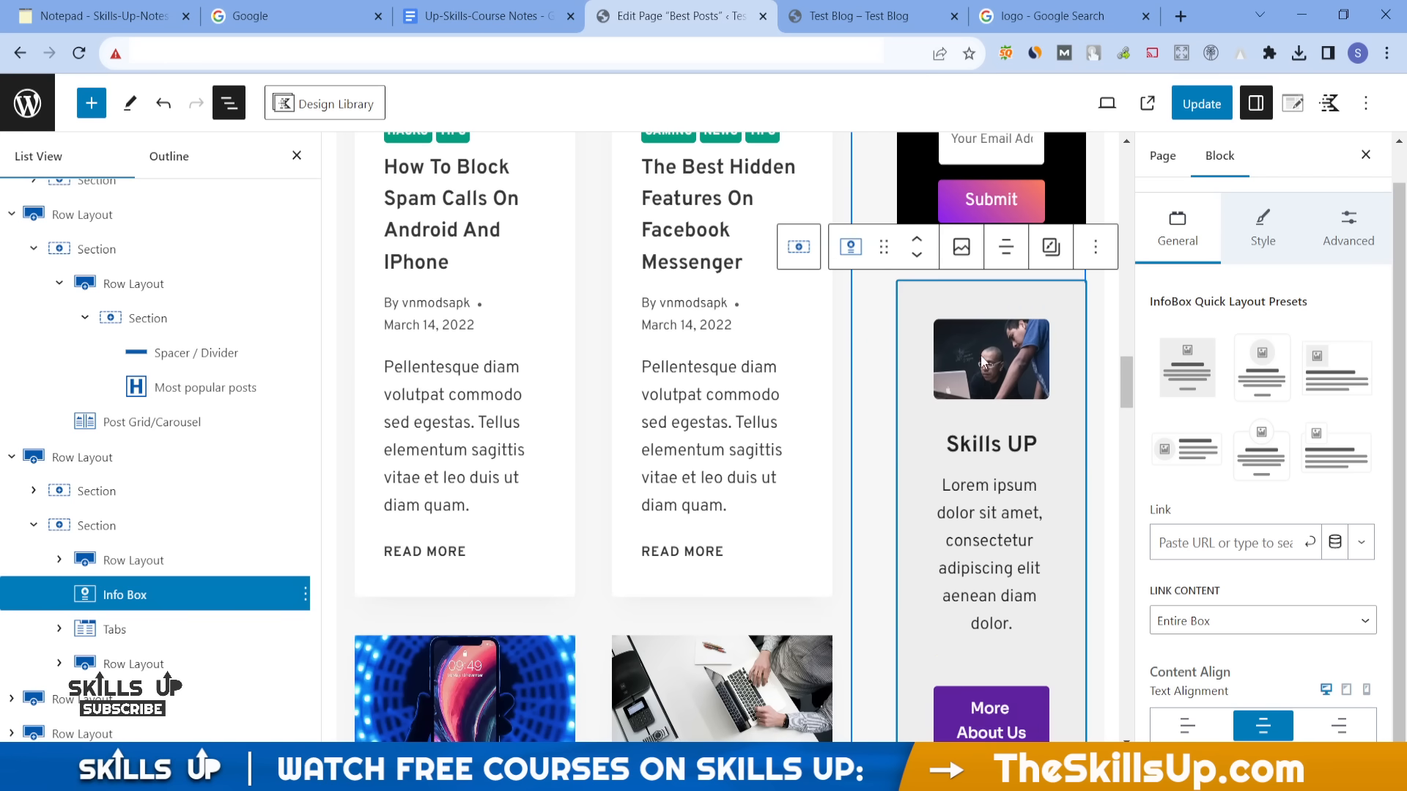
{"action": "left_click", "coordinate": [1266, 244]}
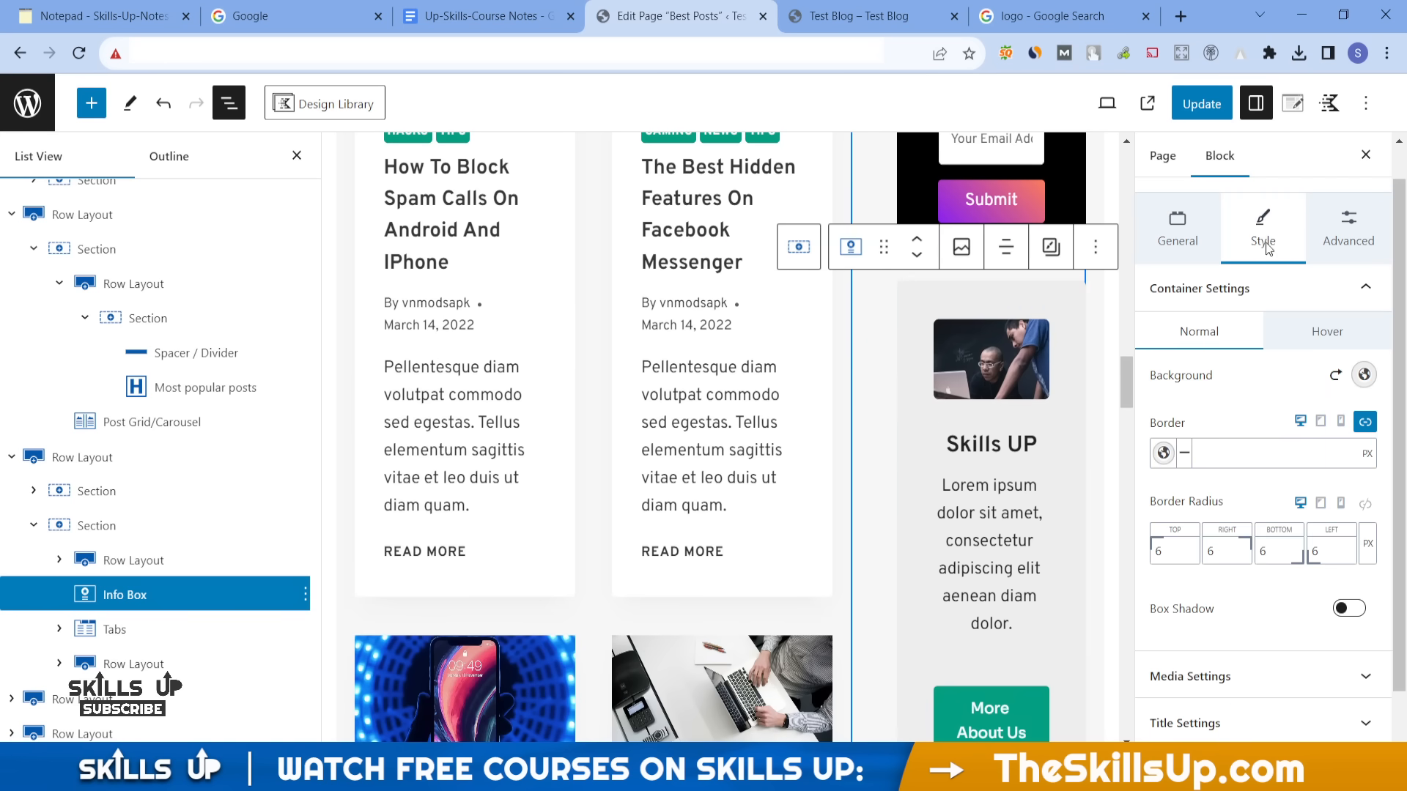
{"action": "scroll", "coordinate": [1243, 577], "scroll_direction": "down", "scroll_amount": 1}
{"action": "left_click", "coordinate": [1250, 597]}
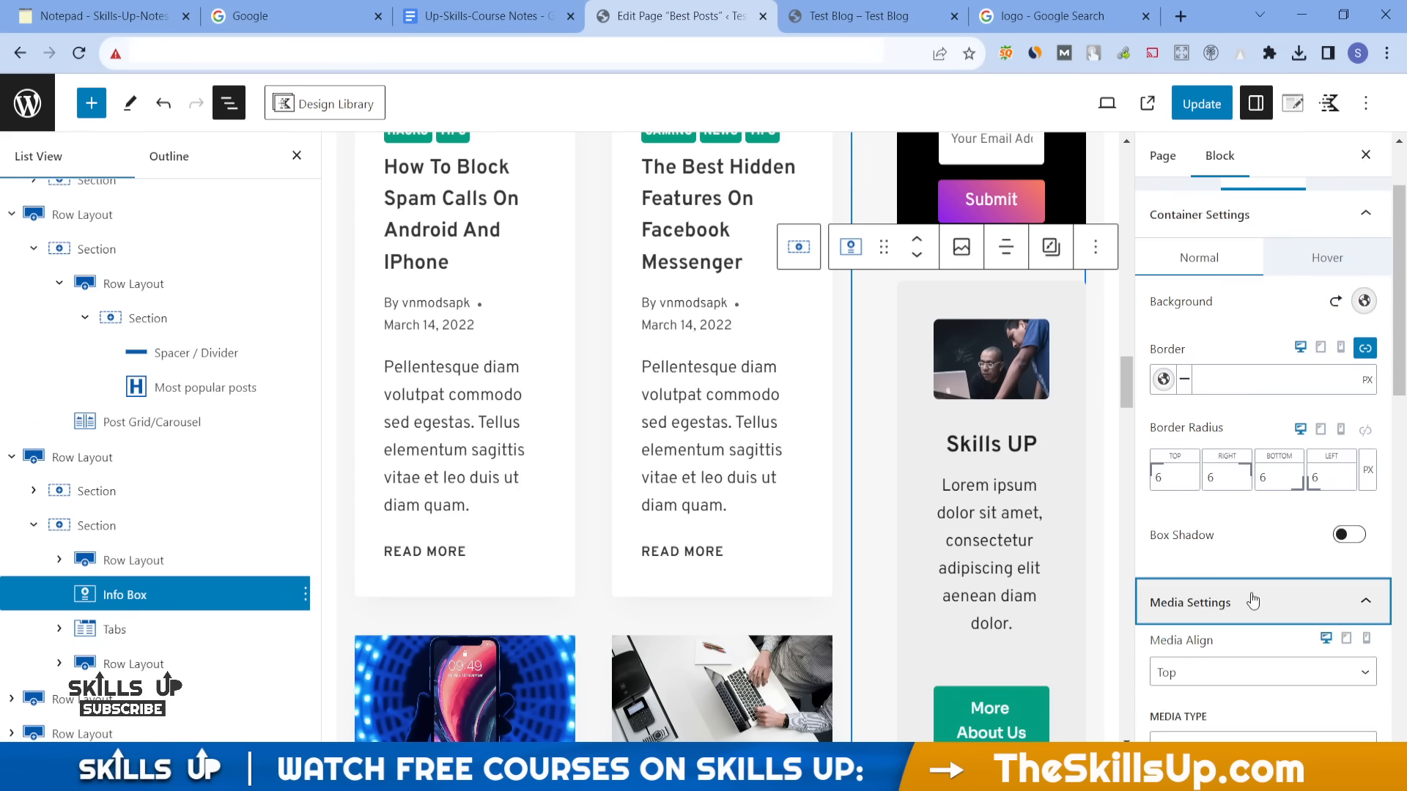
{"action": "scroll", "coordinate": [1253, 601], "scroll_direction": "up", "scroll_amount": 4}
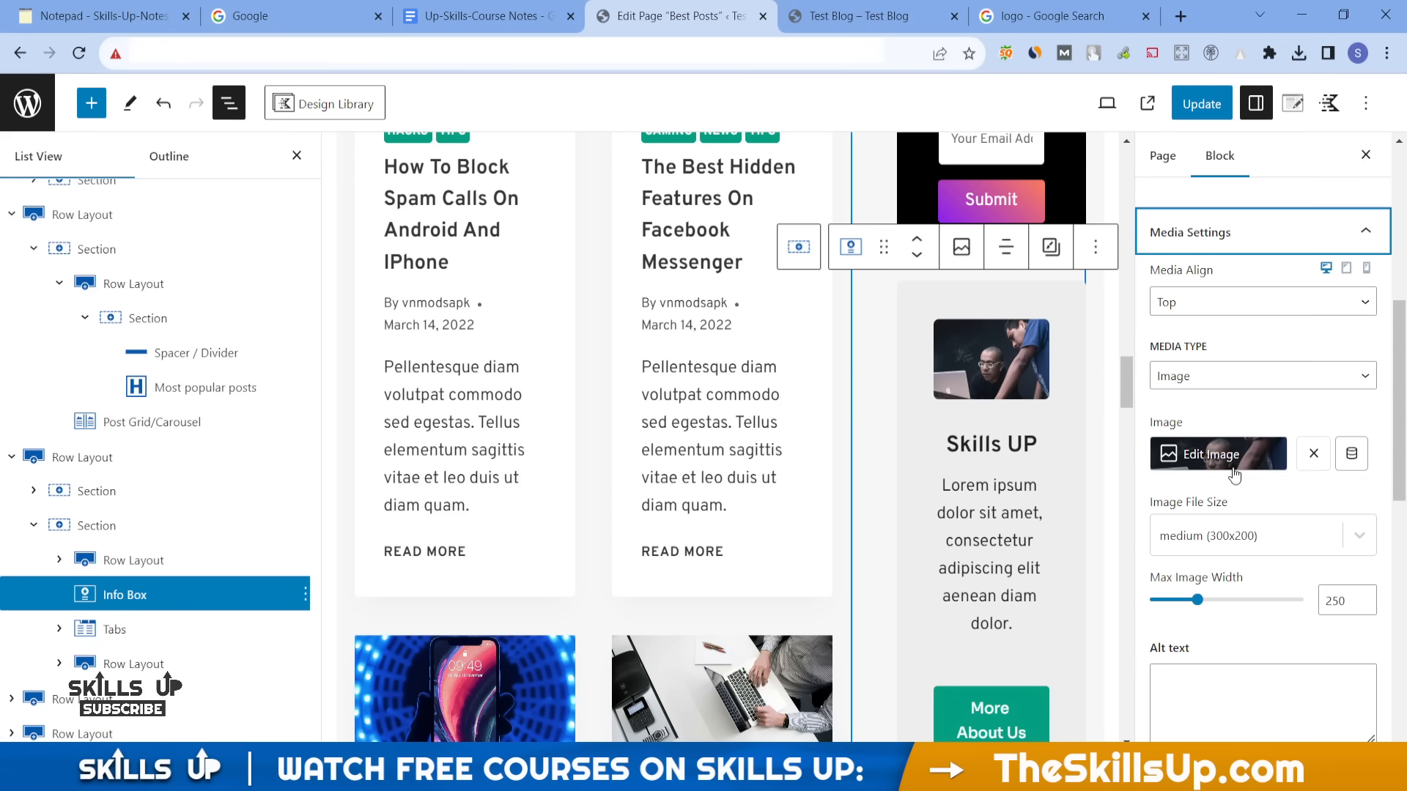
{"action": "left_click", "coordinate": [1193, 460]}
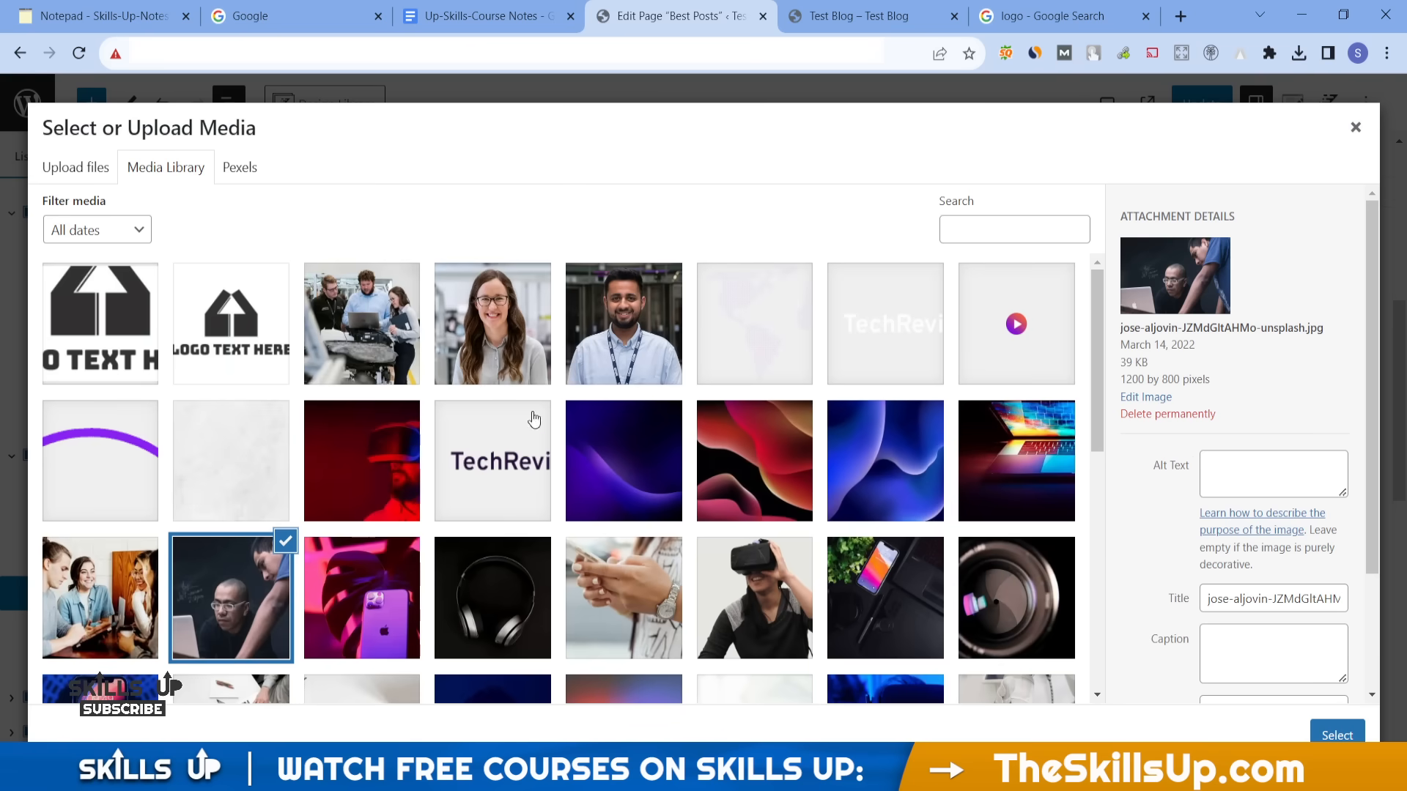
{"action": "left_click", "coordinate": [590, 362]}
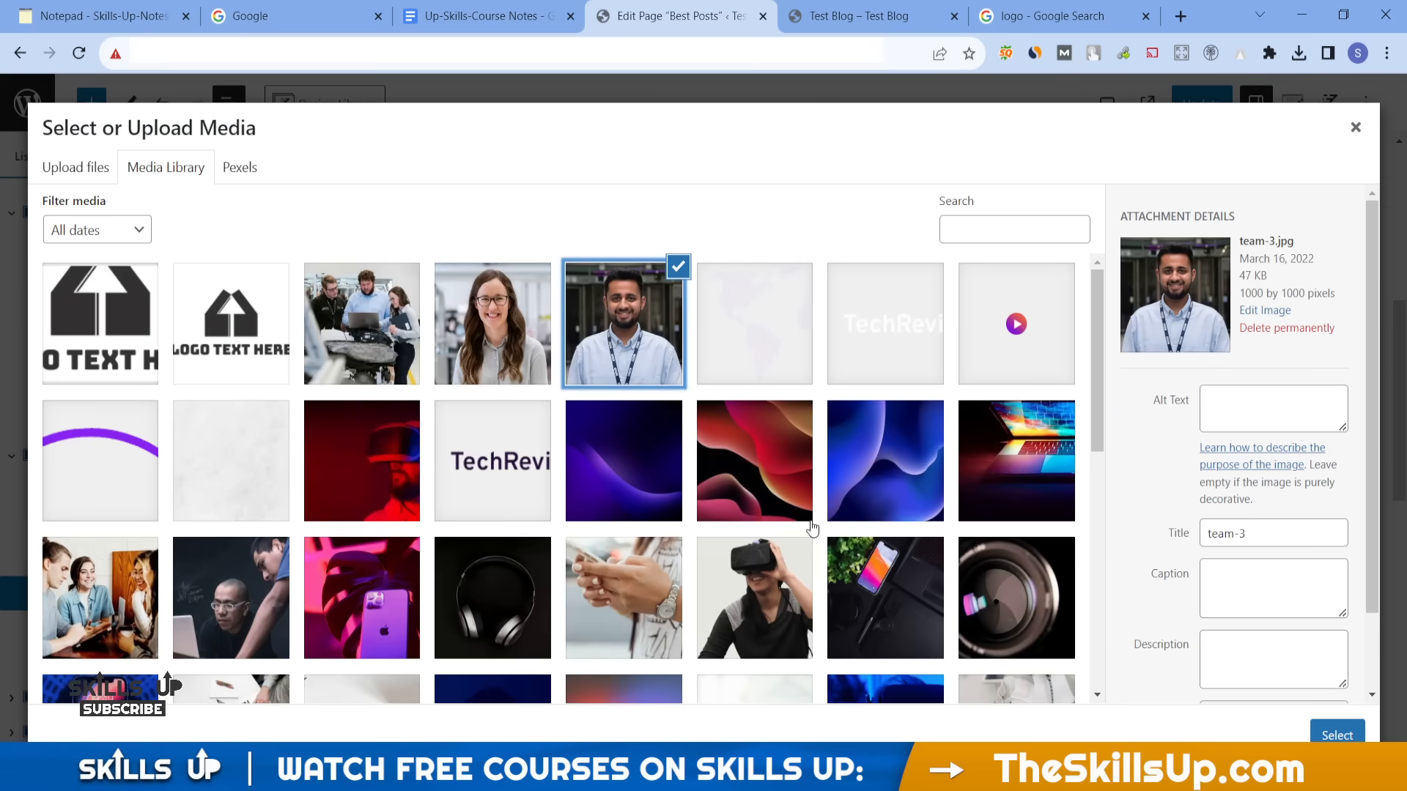
{"action": "left_click", "coordinate": [1337, 734]}
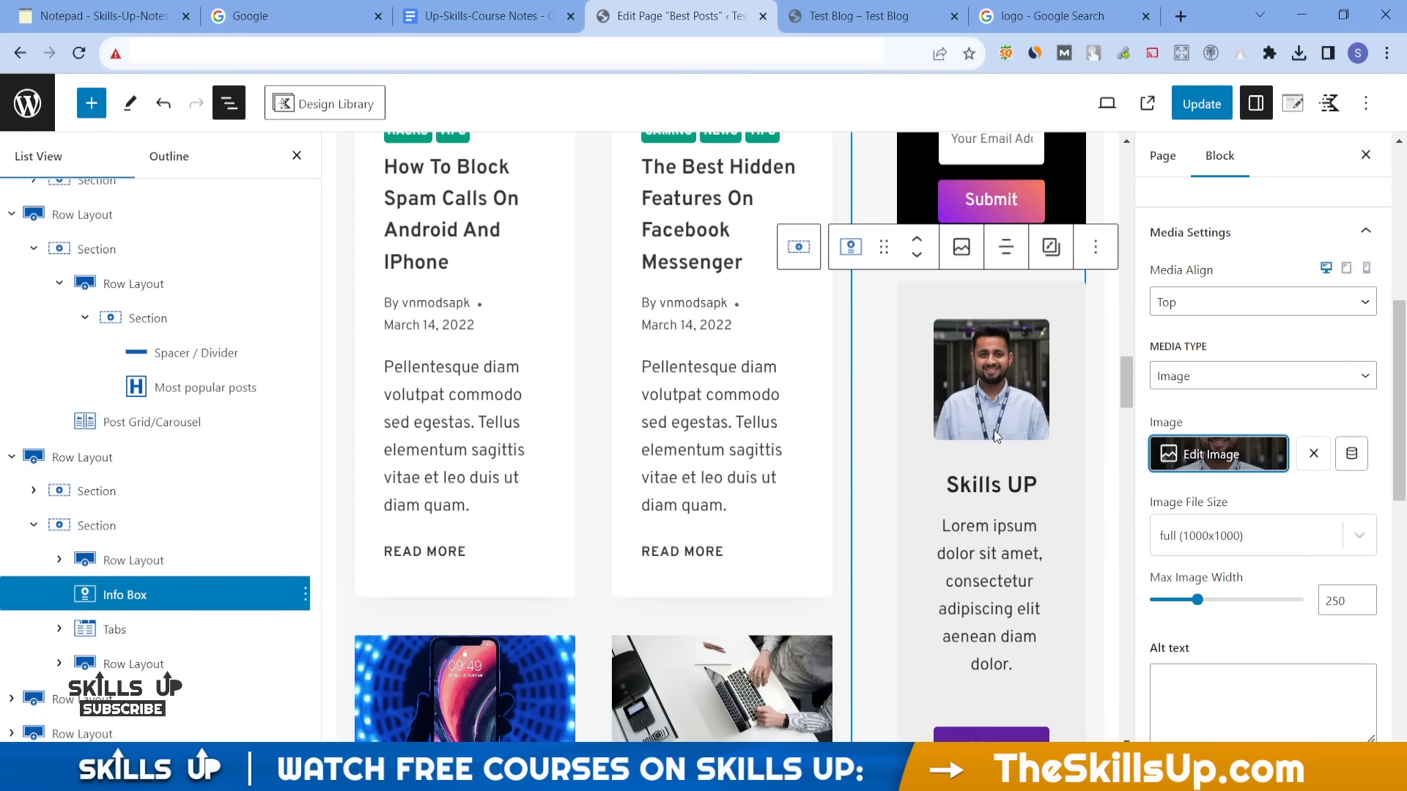
{"action": "scroll", "coordinate": [995, 436], "scroll_direction": "down", "scroll_amount": 8}
{"action": "scroll", "coordinate": [1110, 377], "scroll_direction": "up", "scroll_amount": 4}
{"action": "left_click", "coordinate": [975, 409]}
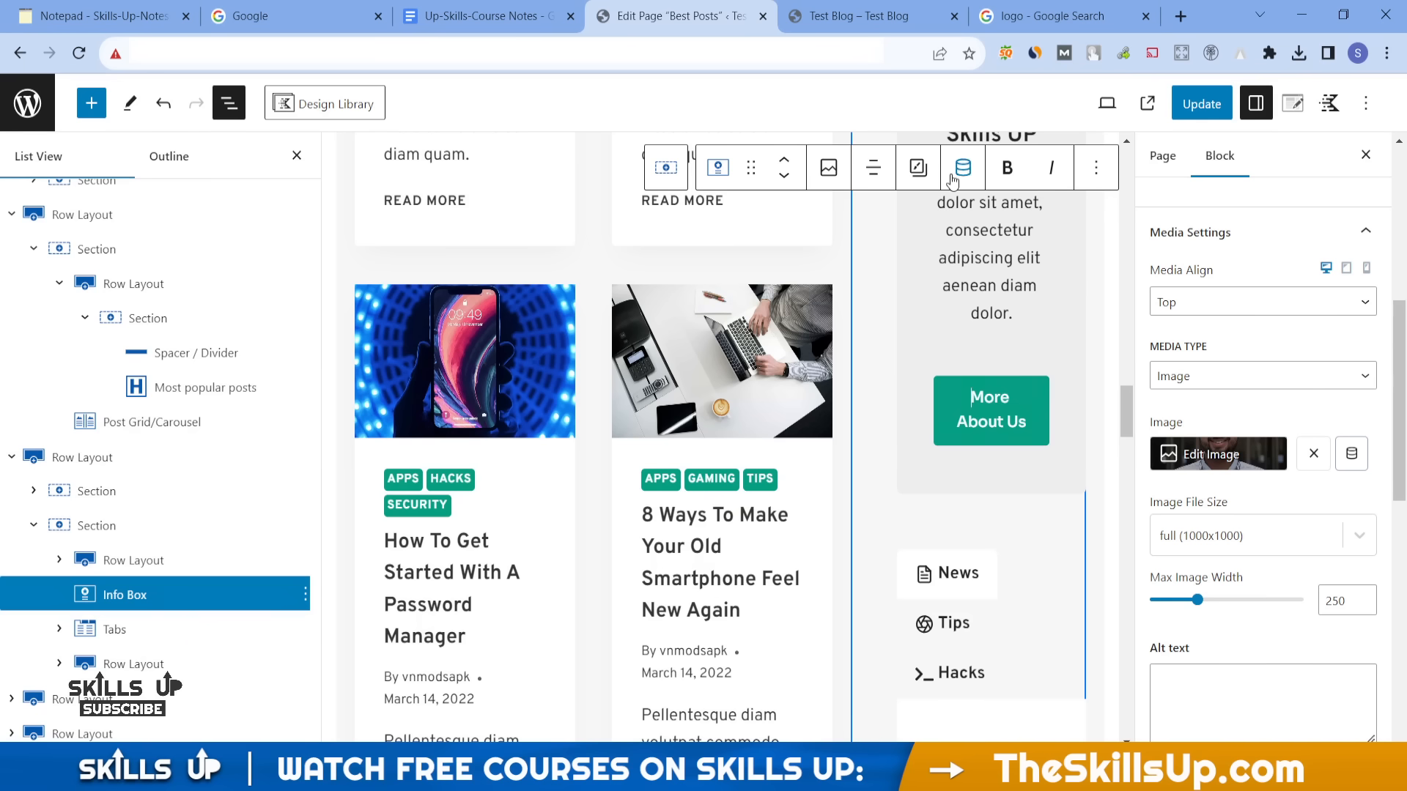
{"action": "scroll", "coordinate": [1203, 303], "scroll_direction": "up", "scroll_amount": 2}
{"action": "scroll", "coordinate": [1203, 303], "scroll_direction": "up", "scroll_amount": 5}
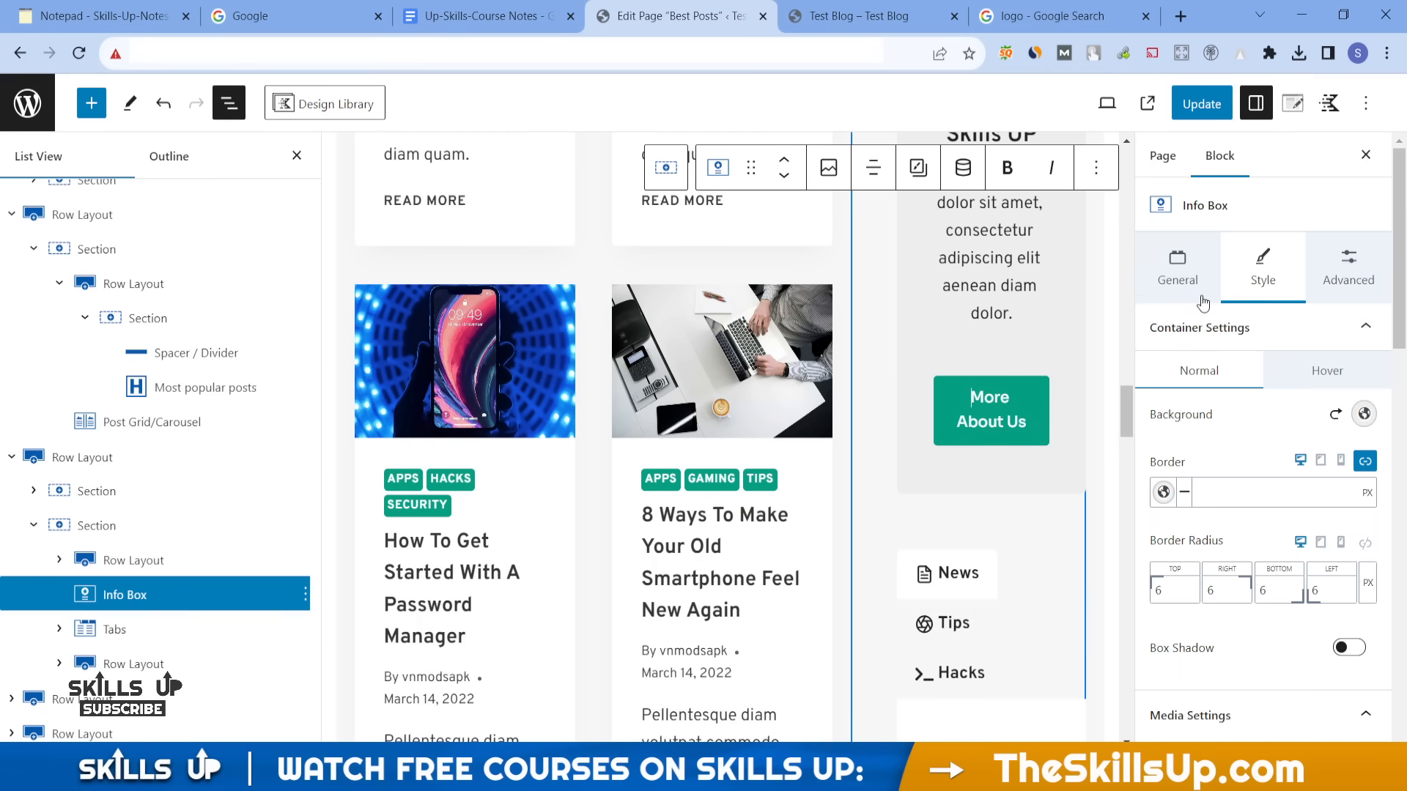
{"action": "left_click", "coordinate": [1350, 272]}
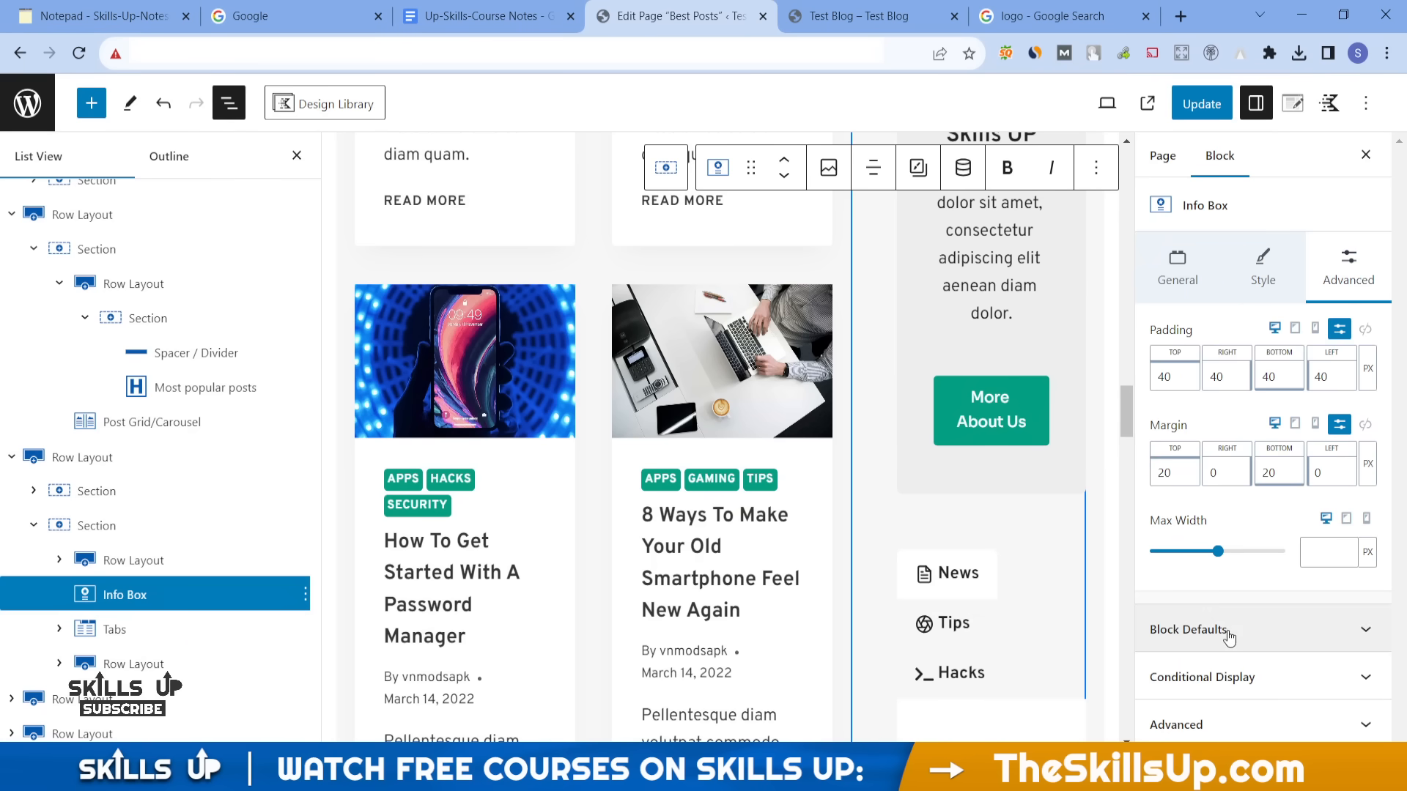
{"action": "left_click", "coordinate": [1170, 278]}
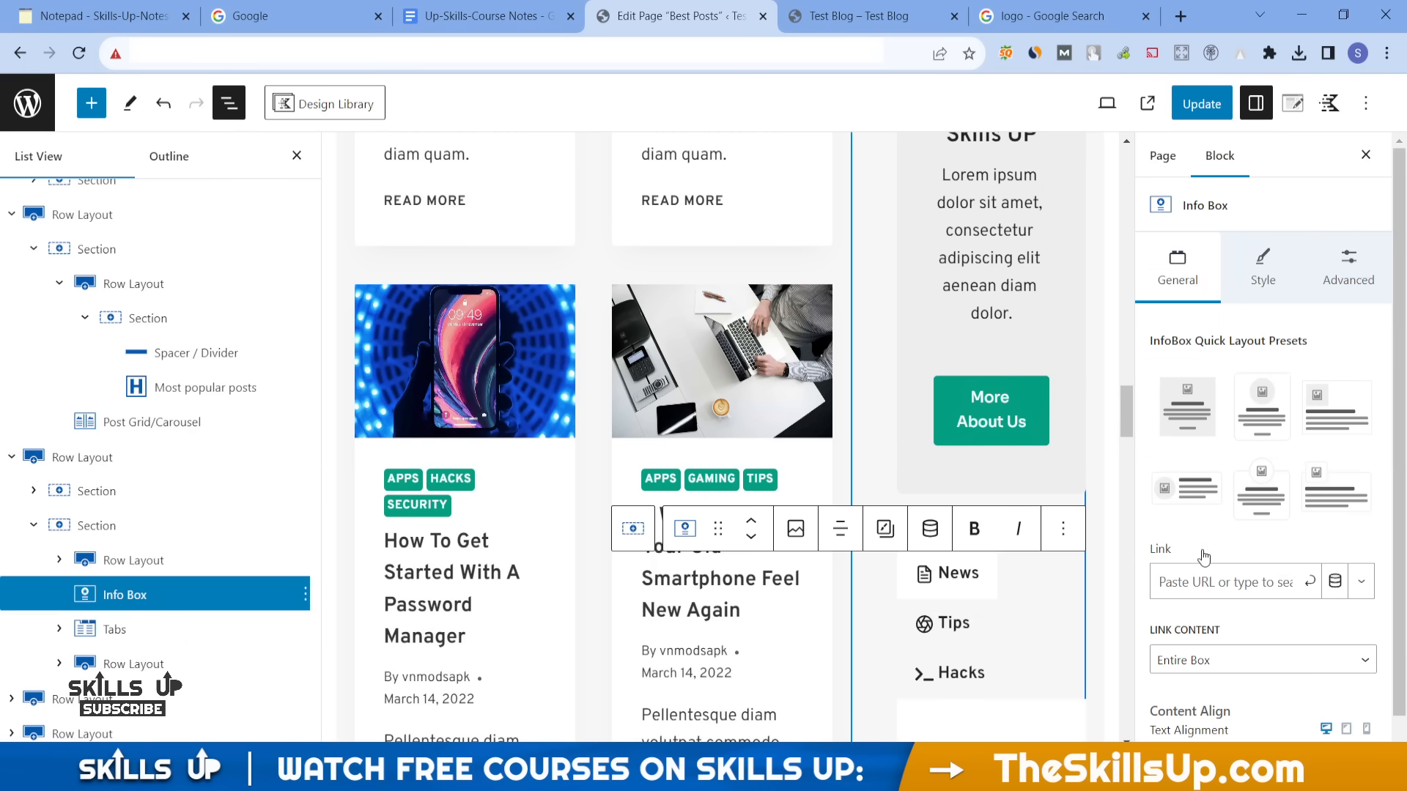
{"action": "left_click", "coordinate": [1205, 578]}
{"action": "type", "text": "HHH"}
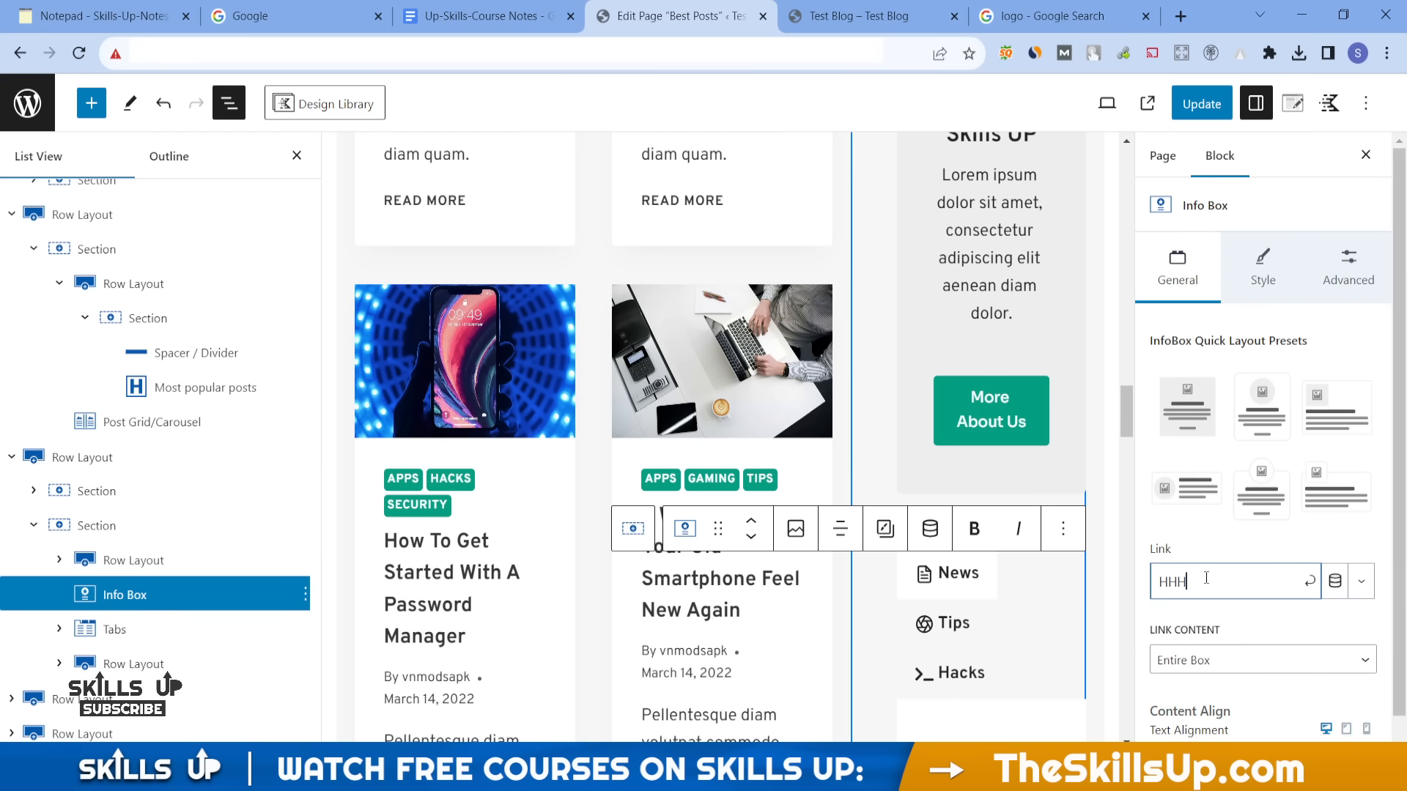
{"action": "key", "text": "BackSpace"}
{"action": "key", "text": "BackSpace"}
{"action": "key", "text": "BackSpace"}
{"action": "key", "text": "BackSpace"}
- Delete the Tabs block with News, Tips and Hacks below the info box
{"action": "scroll", "coordinate": [1001, 426], "scroll_direction": "down", "scroll_amount": 4}
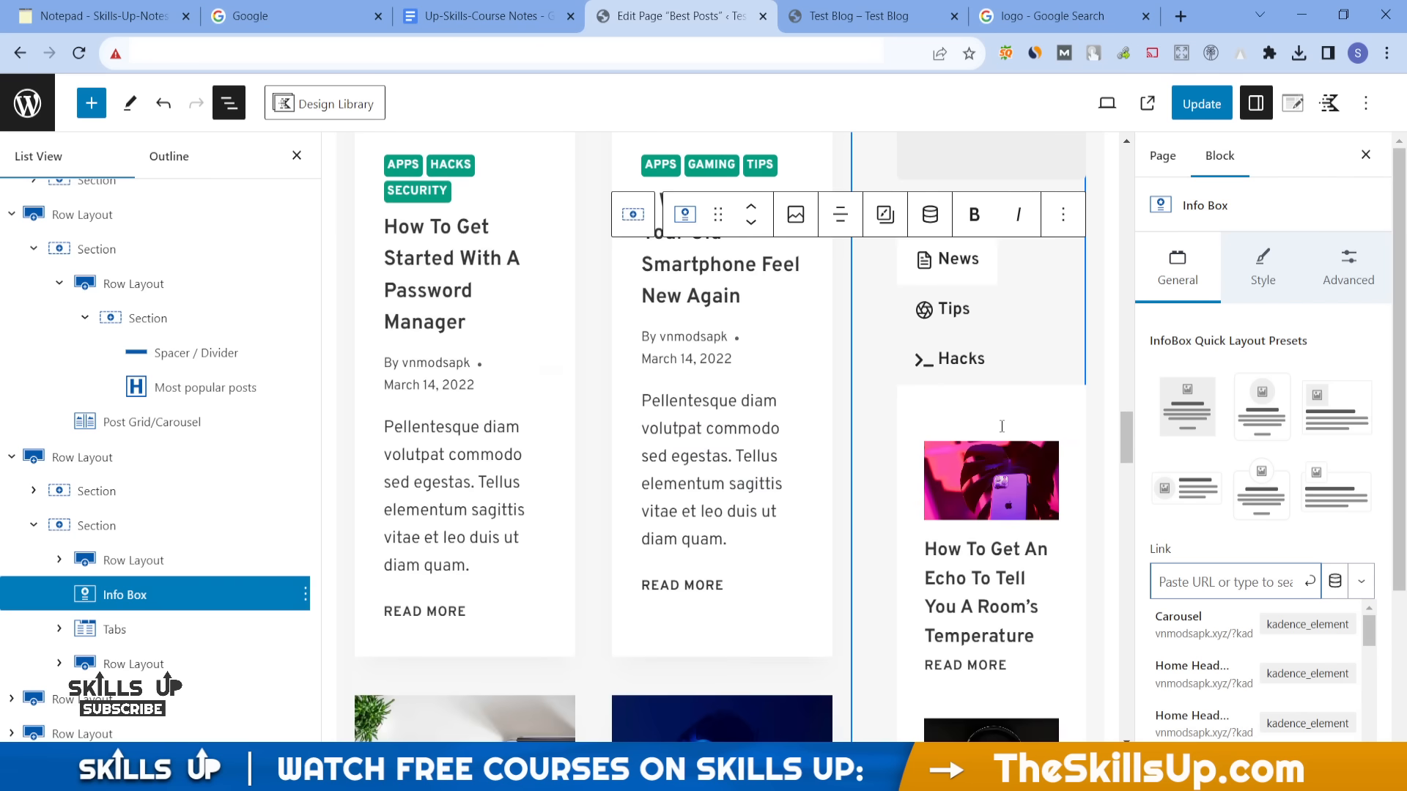
{"action": "left_click", "coordinate": [984, 362]}
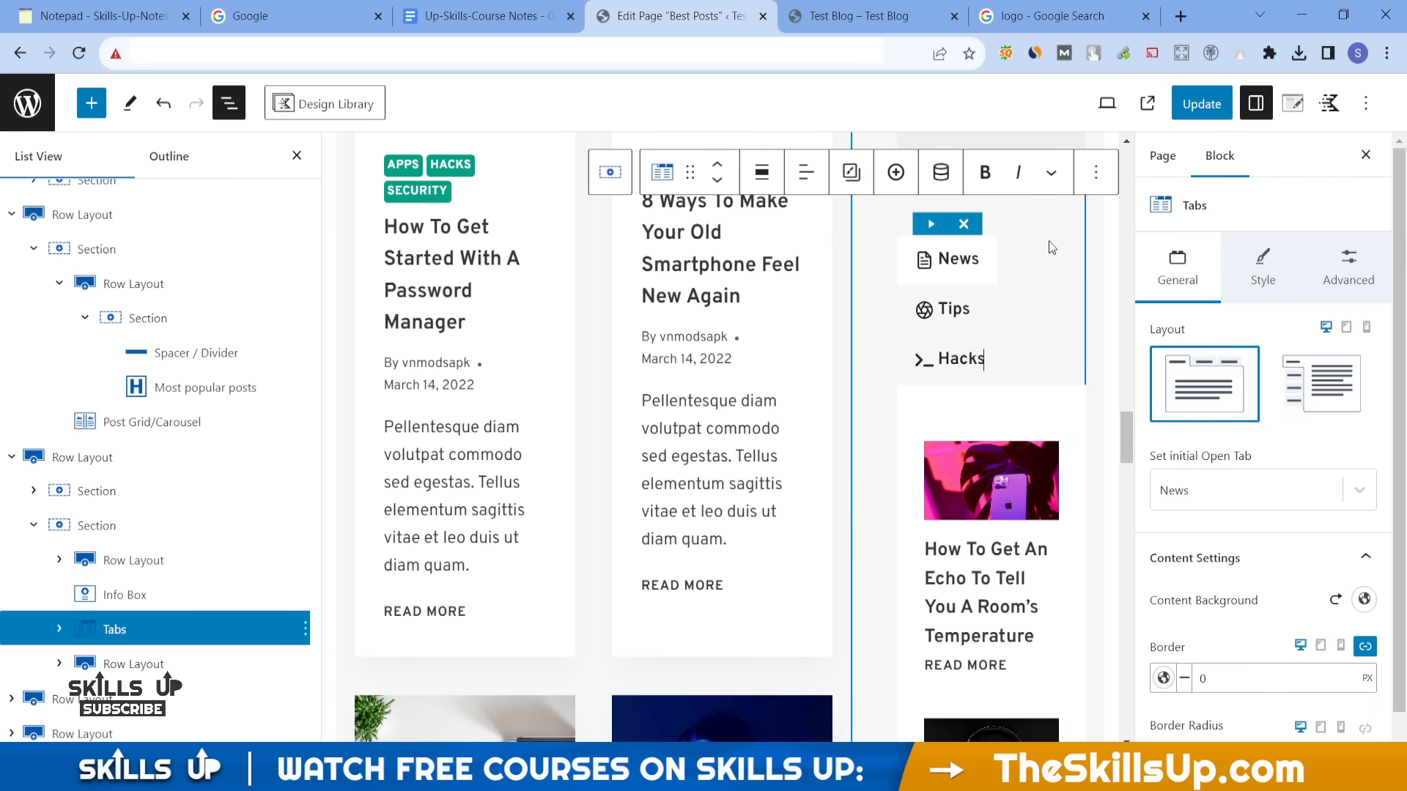
{"action": "left_click", "coordinate": [1096, 173]}
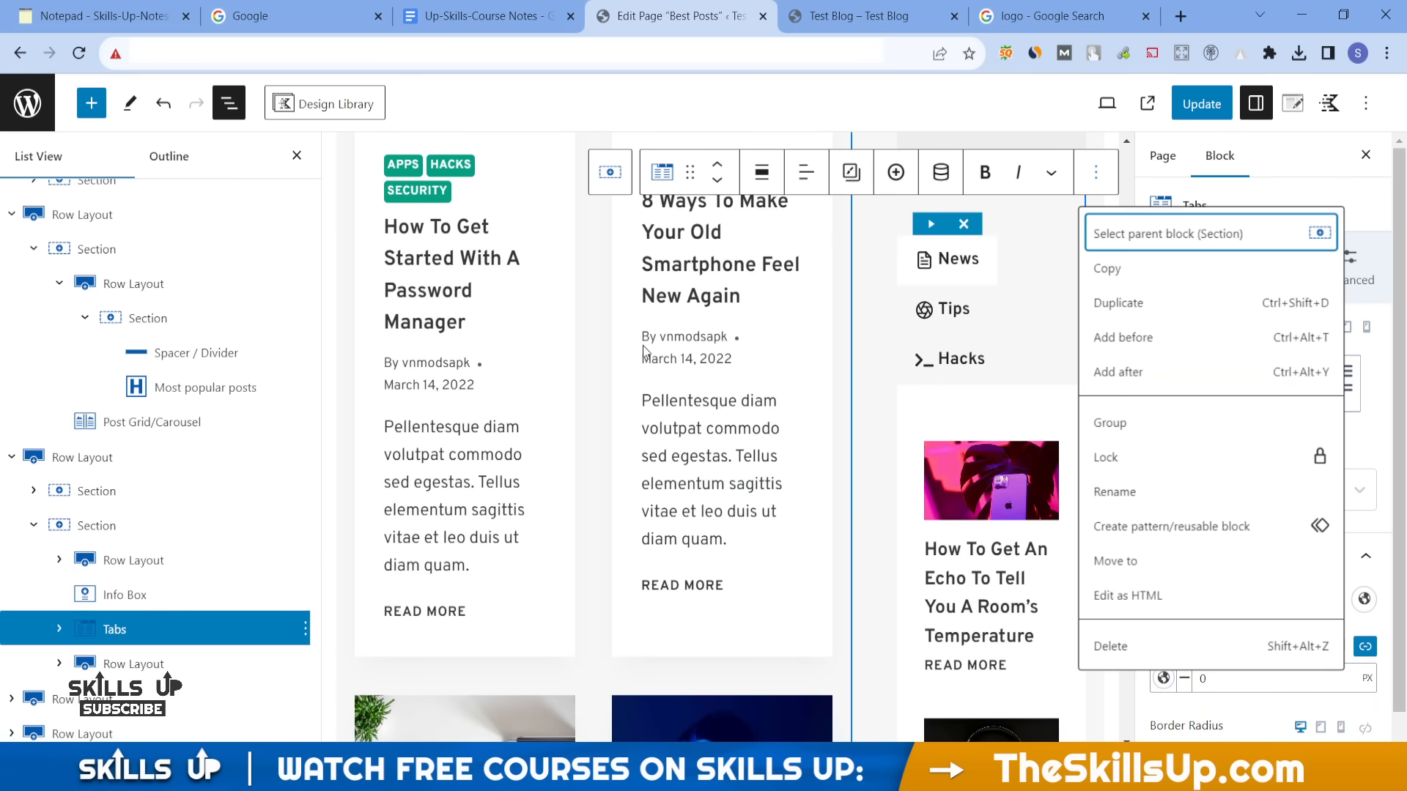
{"action": "left_click", "coordinate": [162, 569]}
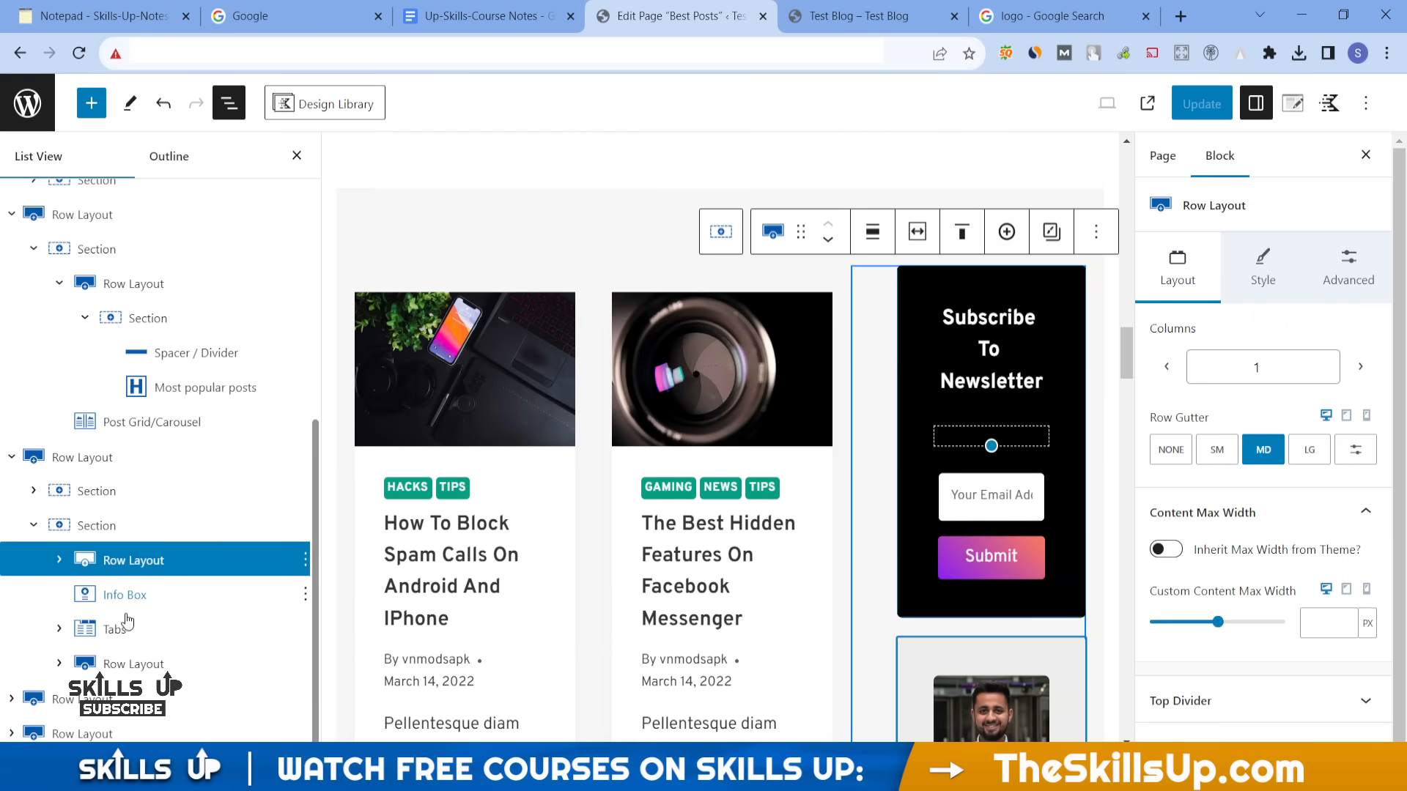
{"action": "left_click", "coordinate": [117, 630]}
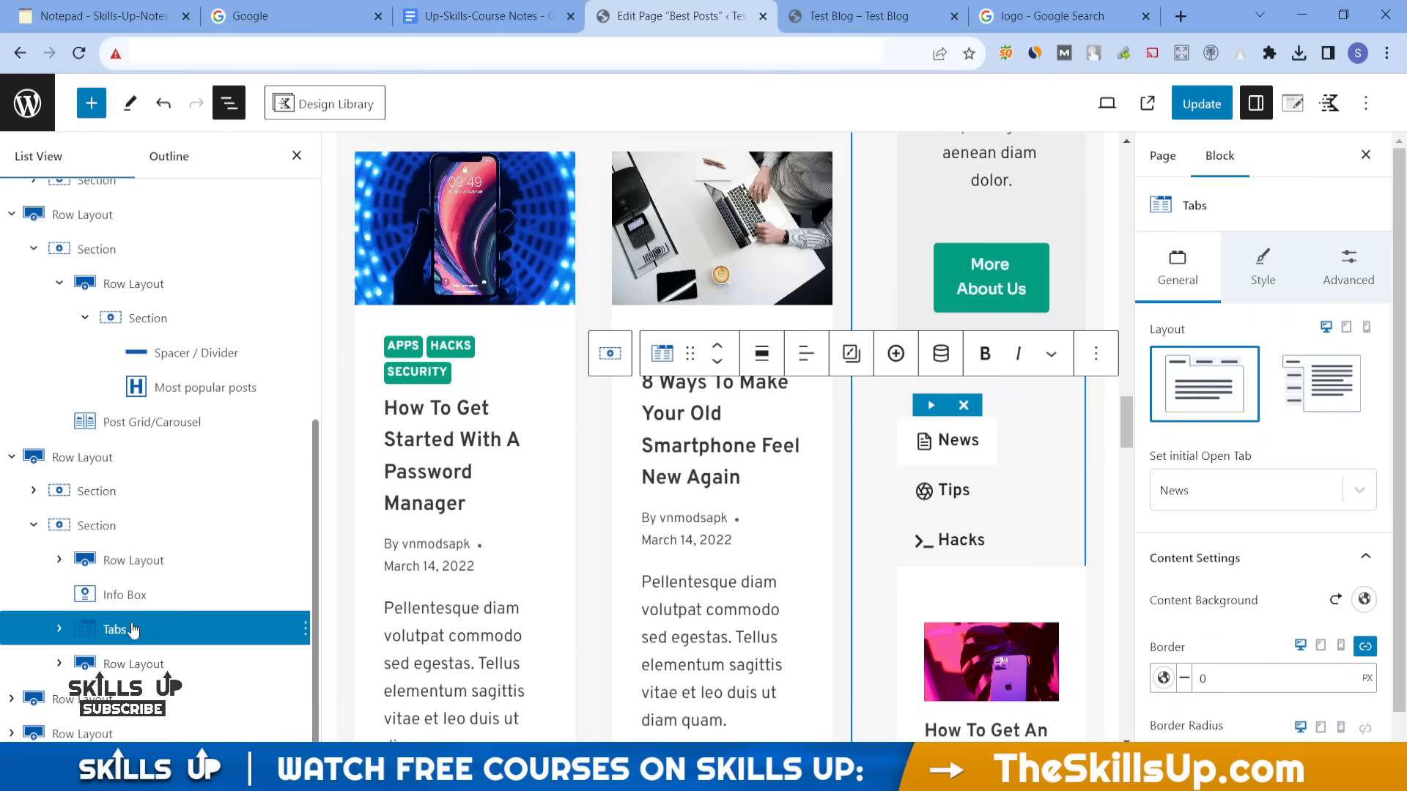
{"action": "left_click", "coordinate": [304, 630]}
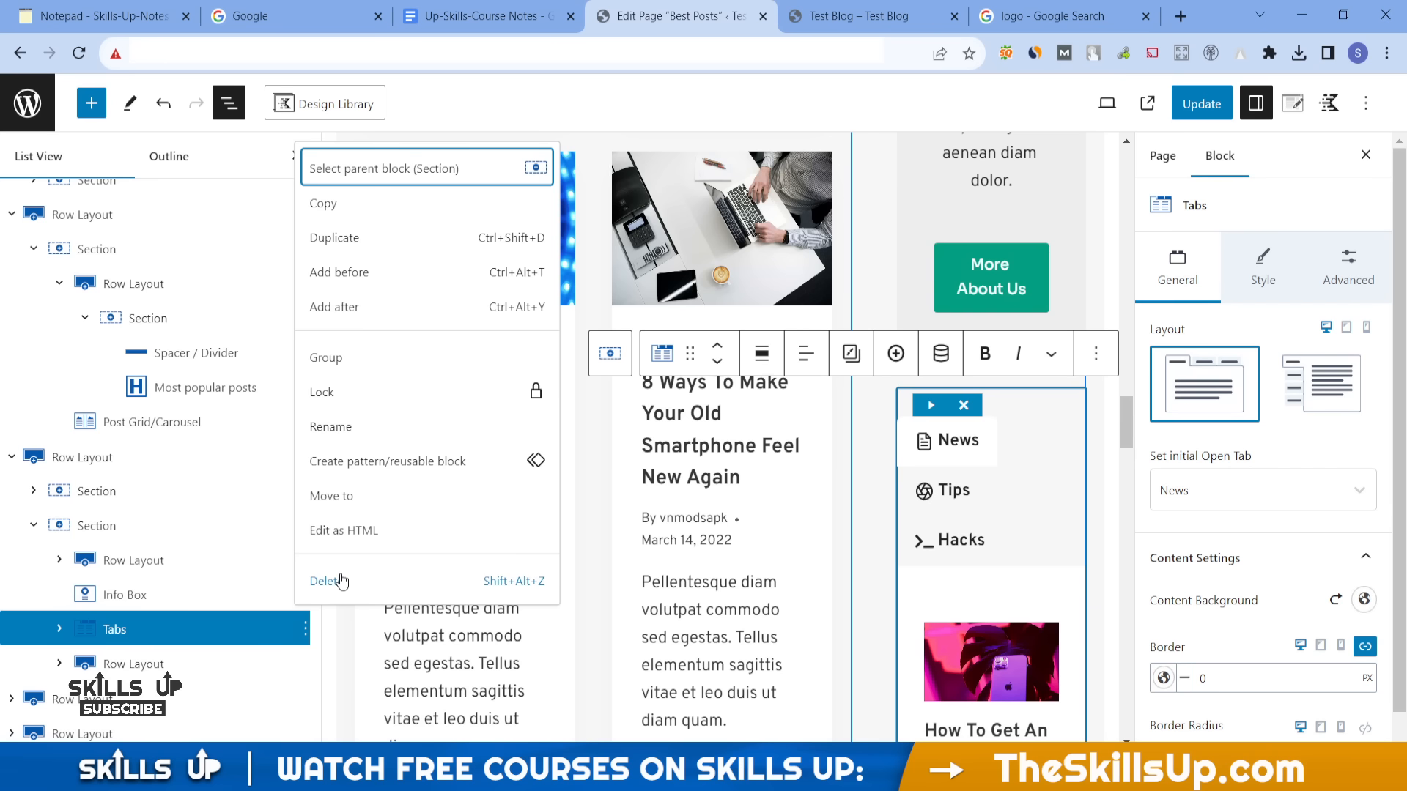
{"action": "left_click", "coordinate": [324, 580]}
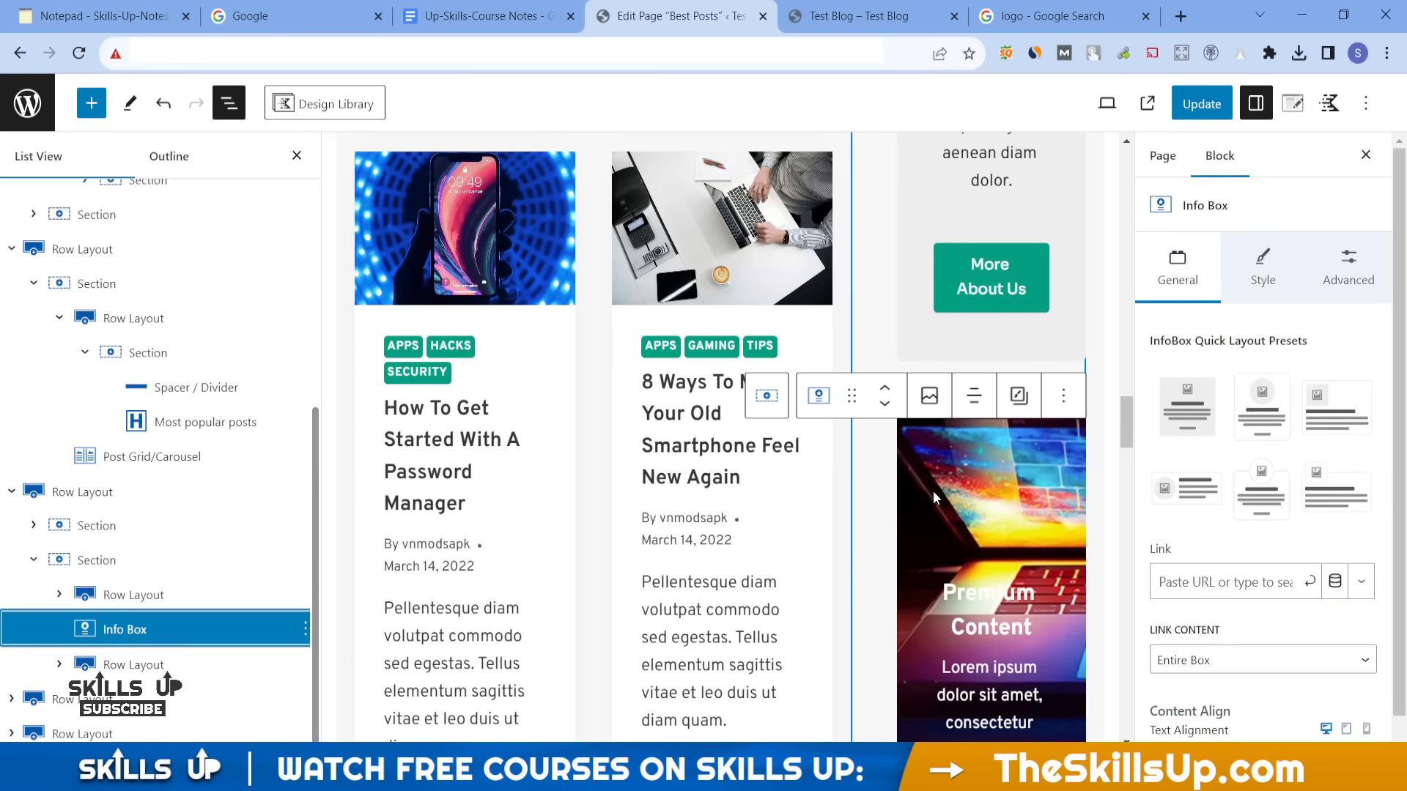
- Replace the poster image of the Video Popup block with pexels-roberto-nickson-7238759.jpg from the media library
{"action": "left_click", "coordinate": [1012, 489]}
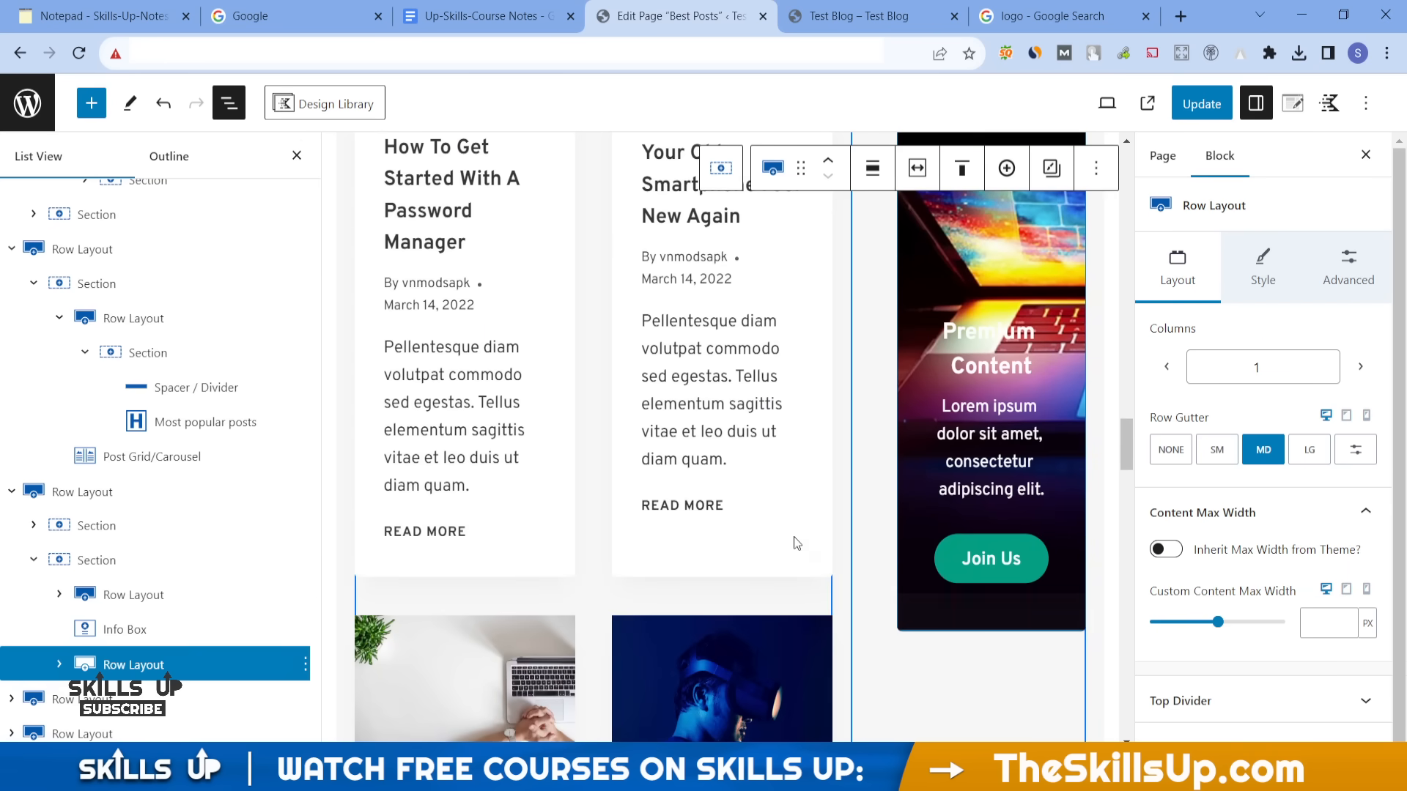
{"action": "scroll", "coordinate": [793, 536], "scroll_direction": "down", "scroll_amount": 9}
{"action": "scroll", "coordinate": [794, 536], "scroll_direction": "down", "scroll_amount": 15}
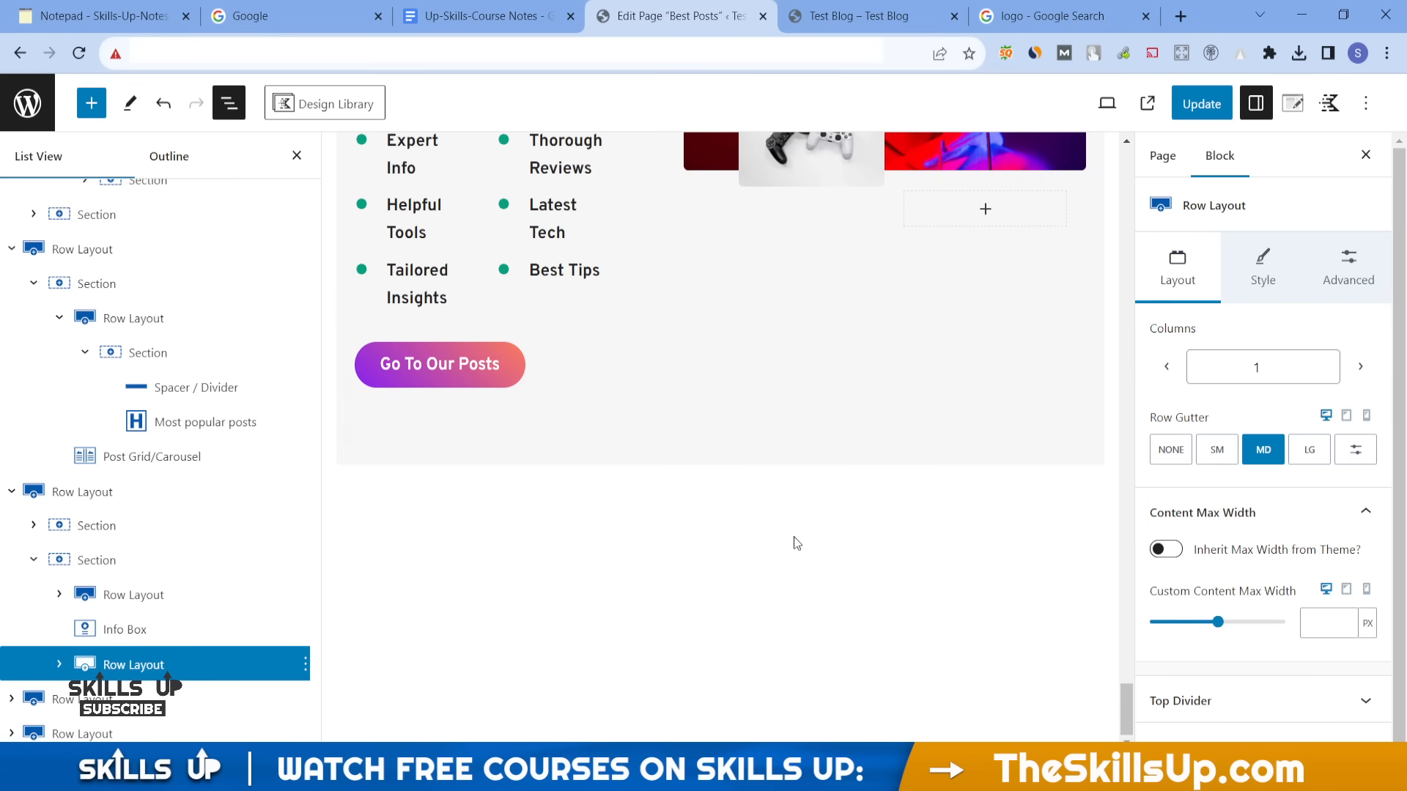
{"action": "scroll", "coordinate": [826, 308], "scroll_direction": "up", "scroll_amount": 7}
{"action": "scroll", "coordinate": [826, 308], "scroll_direction": "up", "scroll_amount": 11}
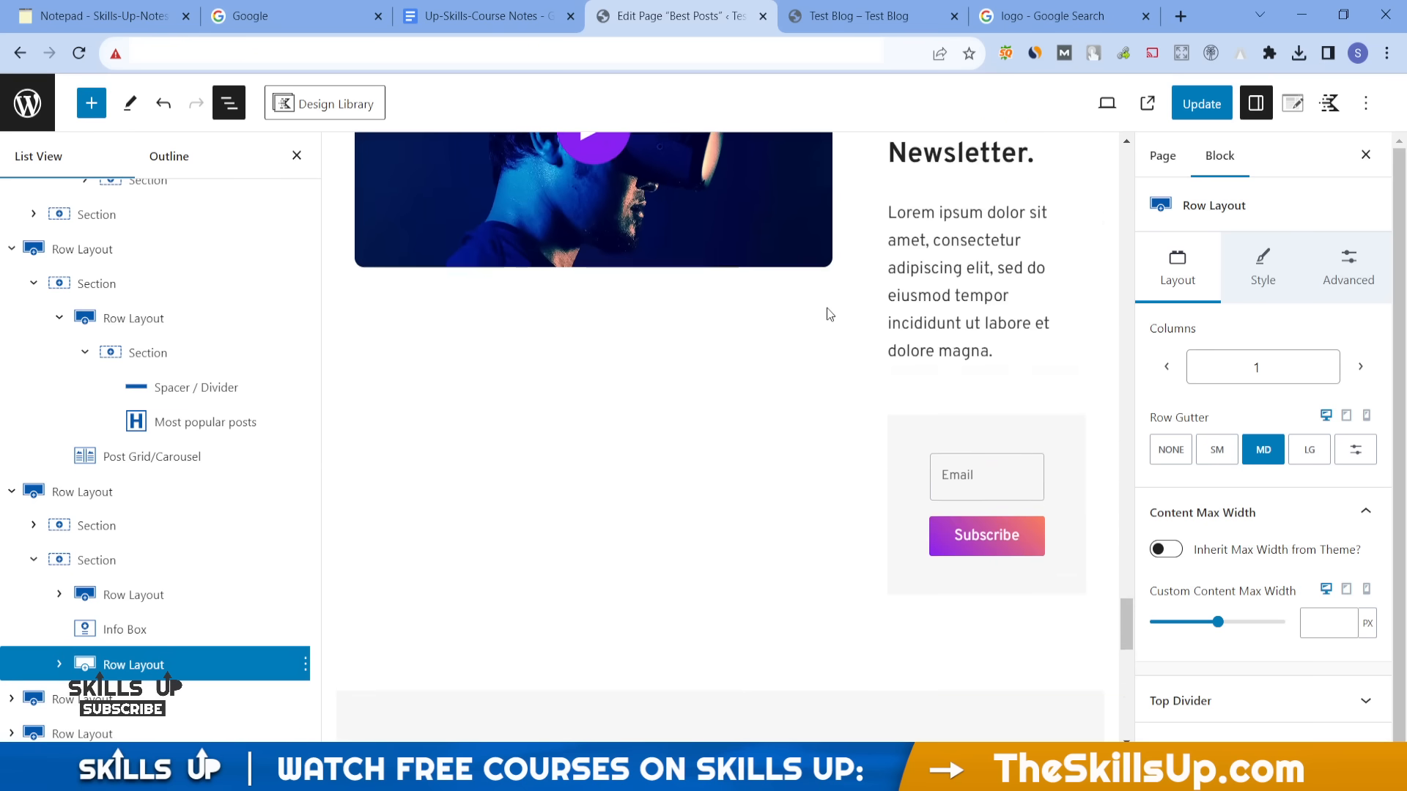
{"action": "left_click", "coordinate": [553, 372]}
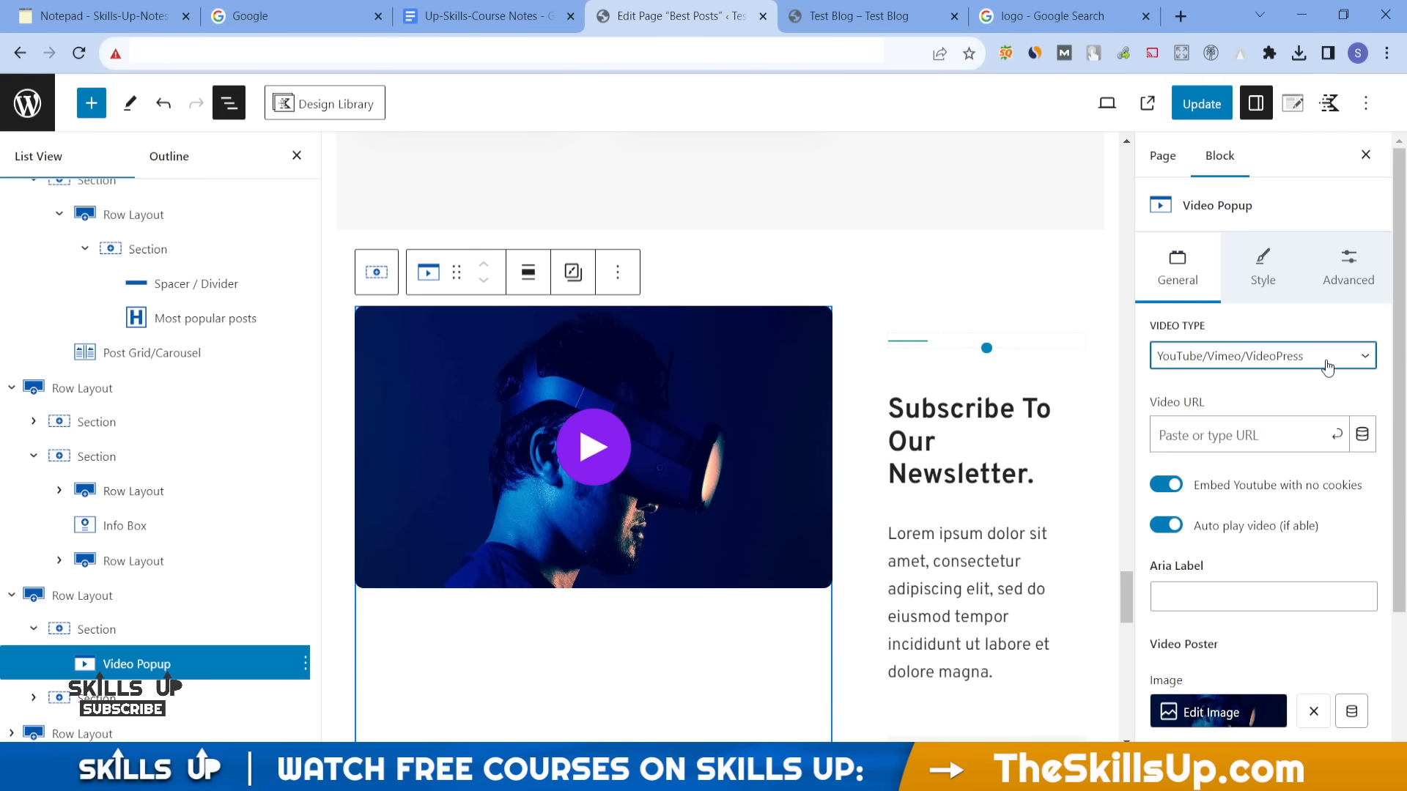
{"action": "left_click", "coordinate": [1227, 435]}
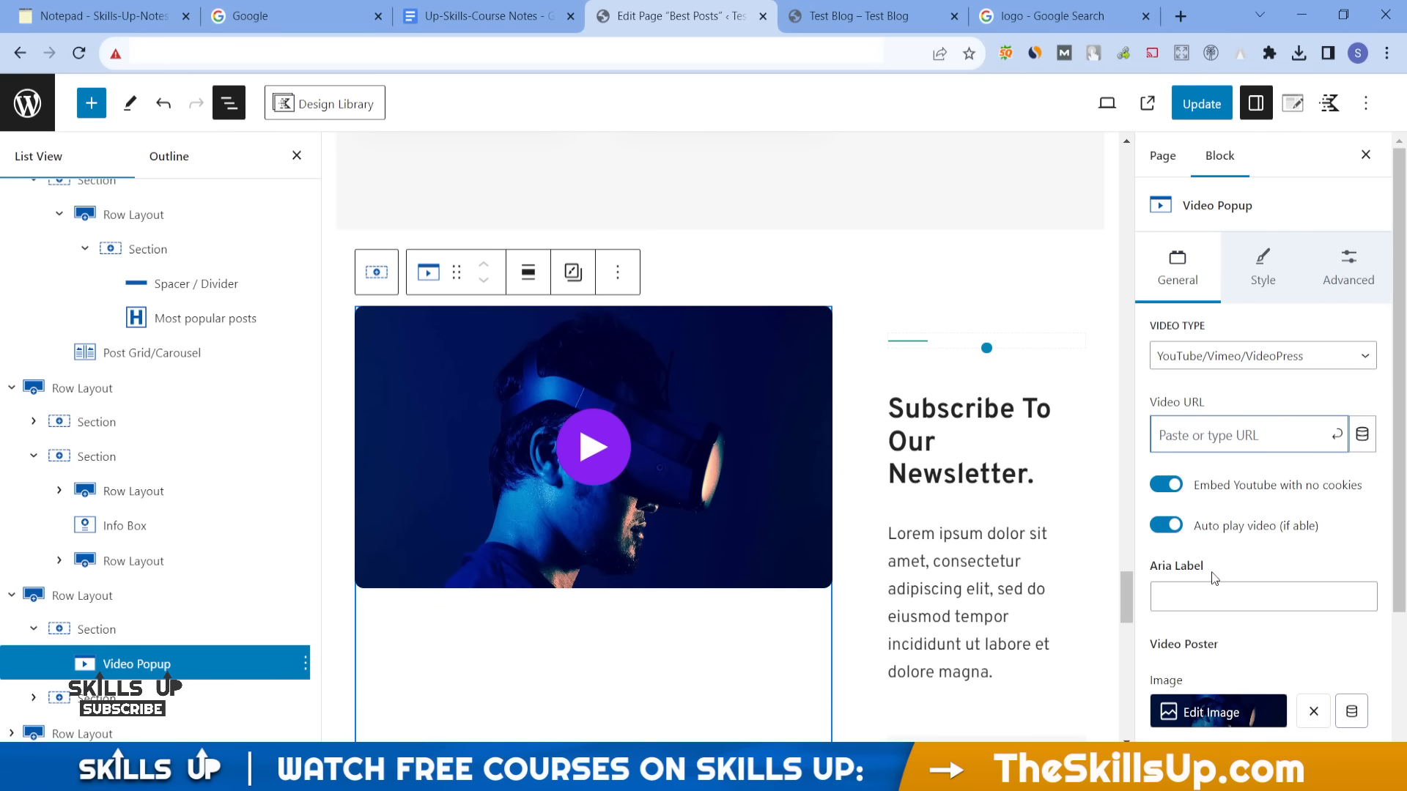
{"action": "scroll", "coordinate": [1214, 579], "scroll_direction": "down", "scroll_amount": 3}
{"action": "left_click", "coordinate": [1214, 521]}
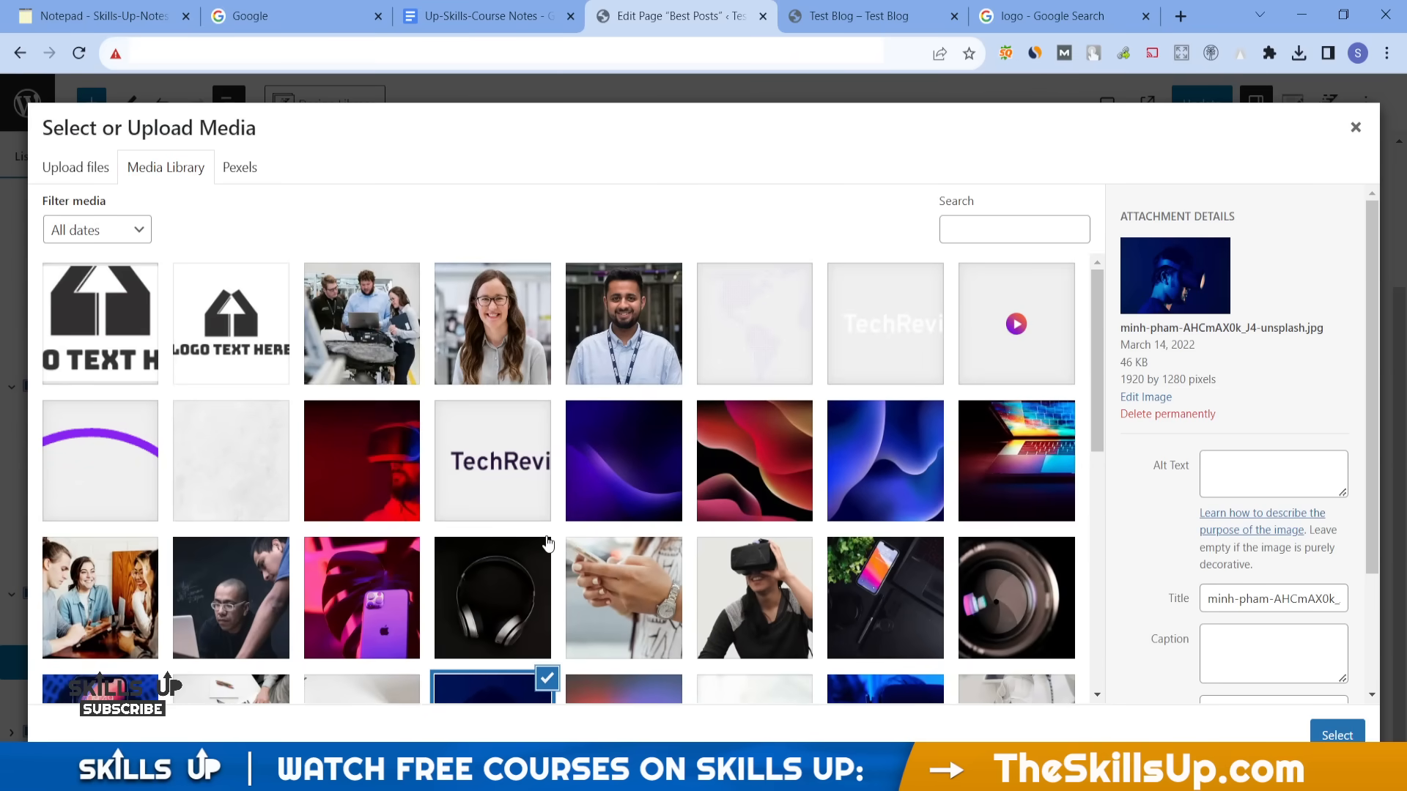
{"action": "scroll", "coordinate": [547, 542], "scroll_direction": "down", "scroll_amount": 5}
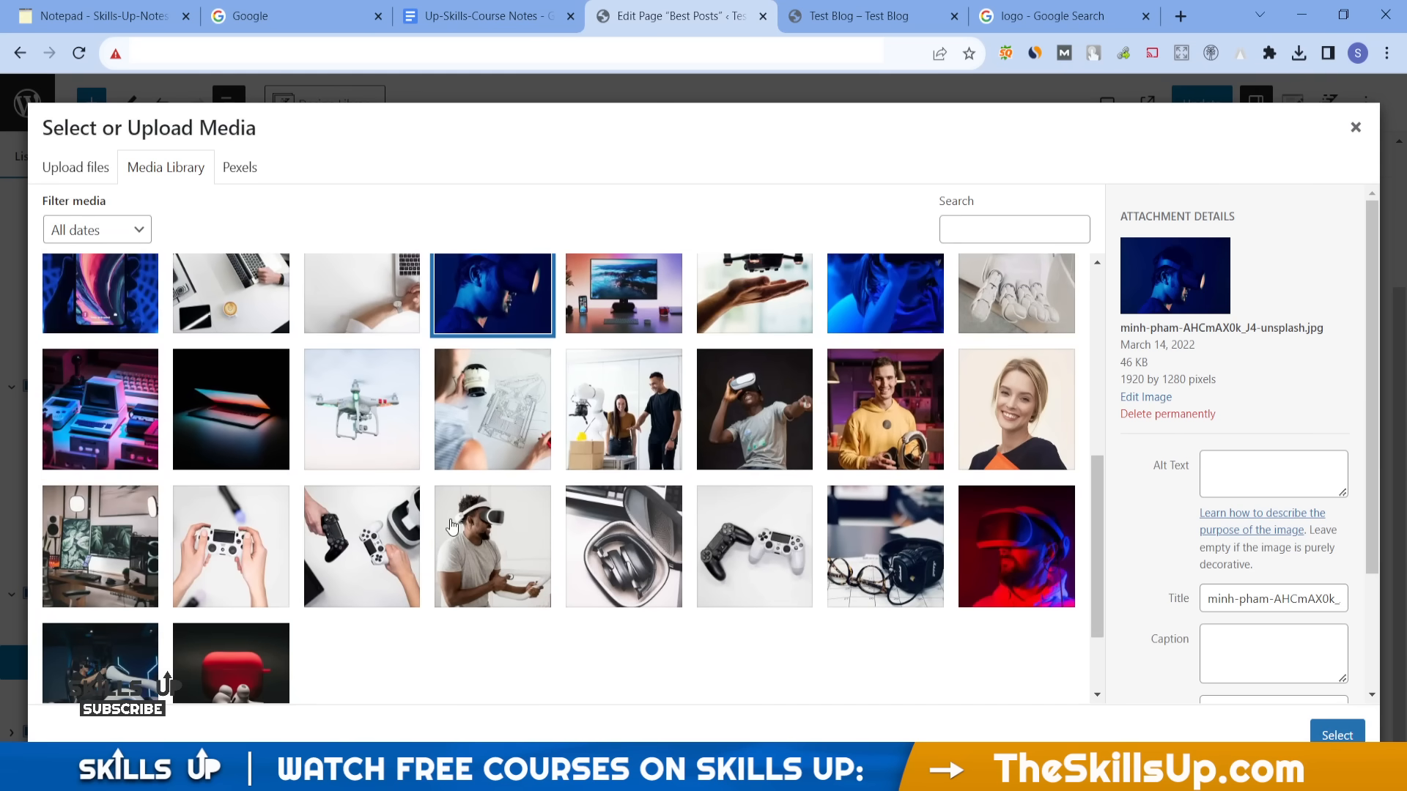
{"action": "left_click", "coordinate": [80, 555]}
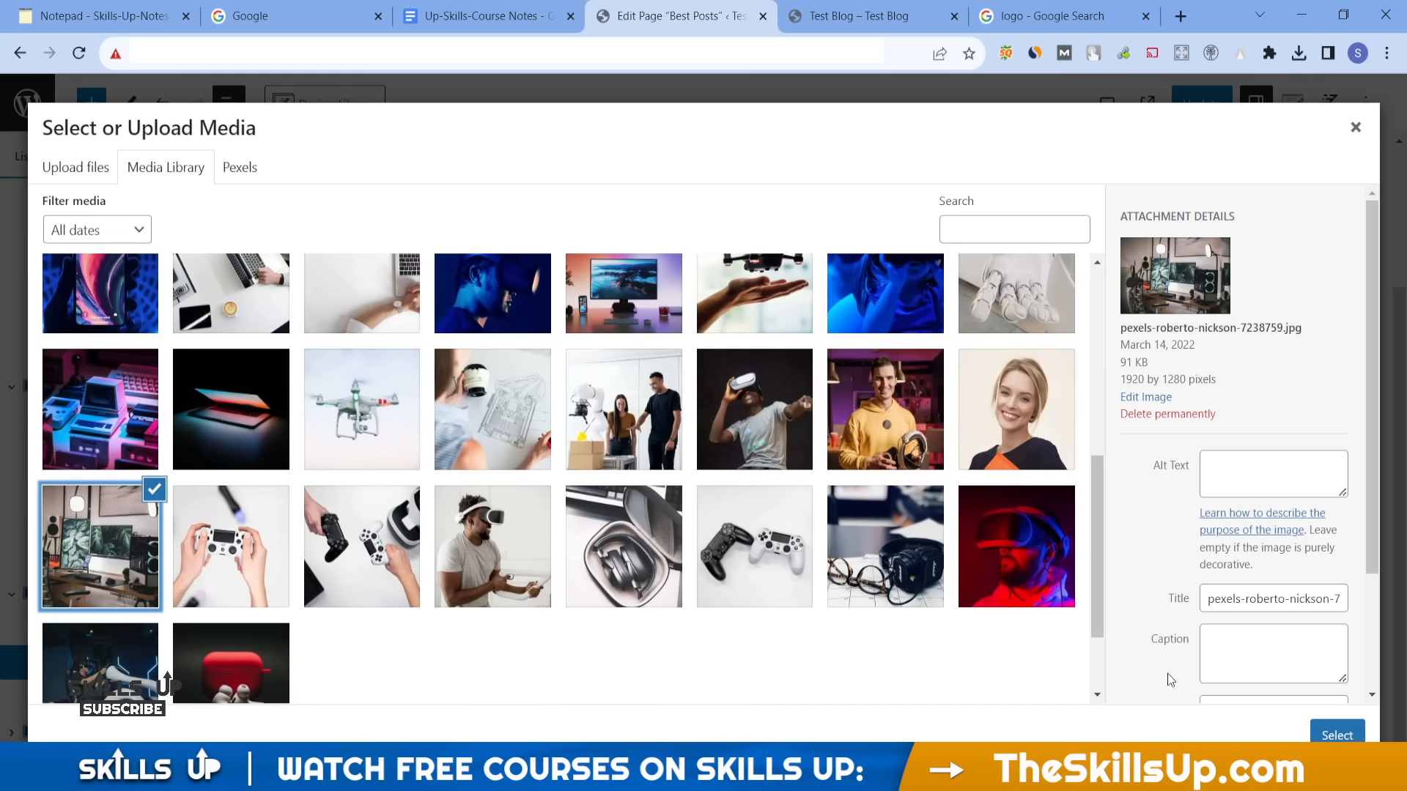
{"action": "left_click", "coordinate": [1359, 732]}
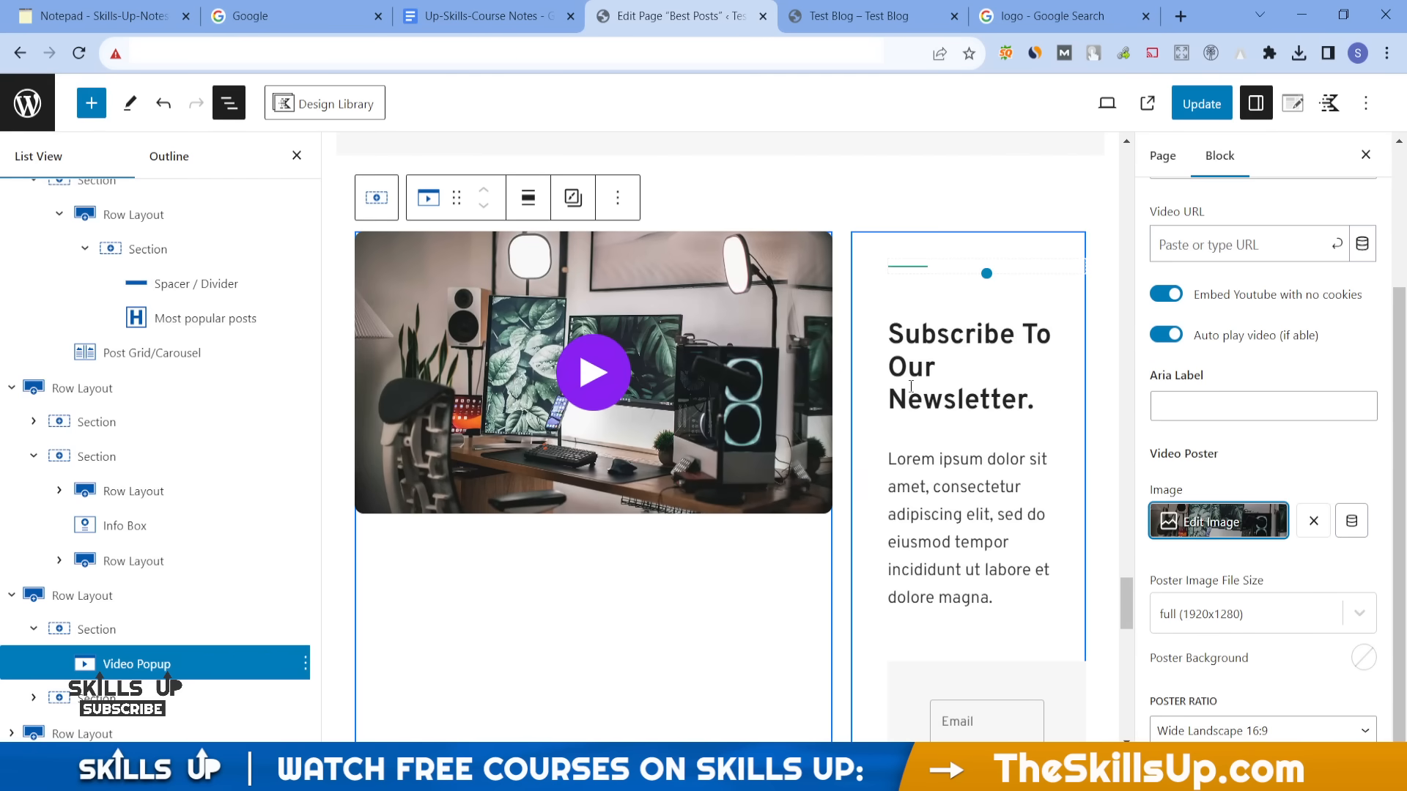
- Examine the "Subscribe To Our Newsletter." heading and the closing "Everything You Need – Totally Free" row with its nested blocks
{"action": "left_click", "coordinate": [911, 386]}
{"action": "triple_click", "coordinate": [910, 386]}
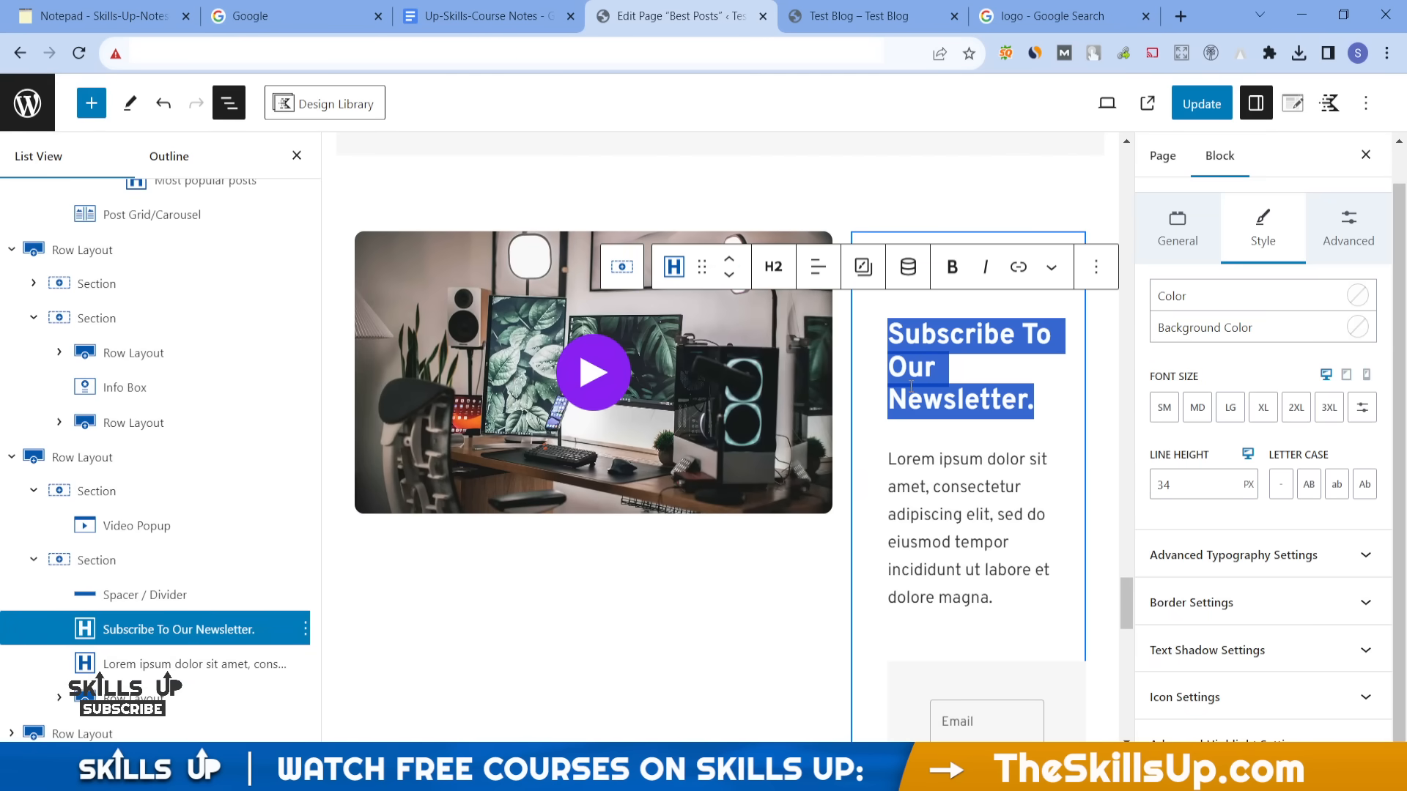
{"action": "scroll", "coordinate": [1010, 448], "scroll_direction": "down", "scroll_amount": 10}
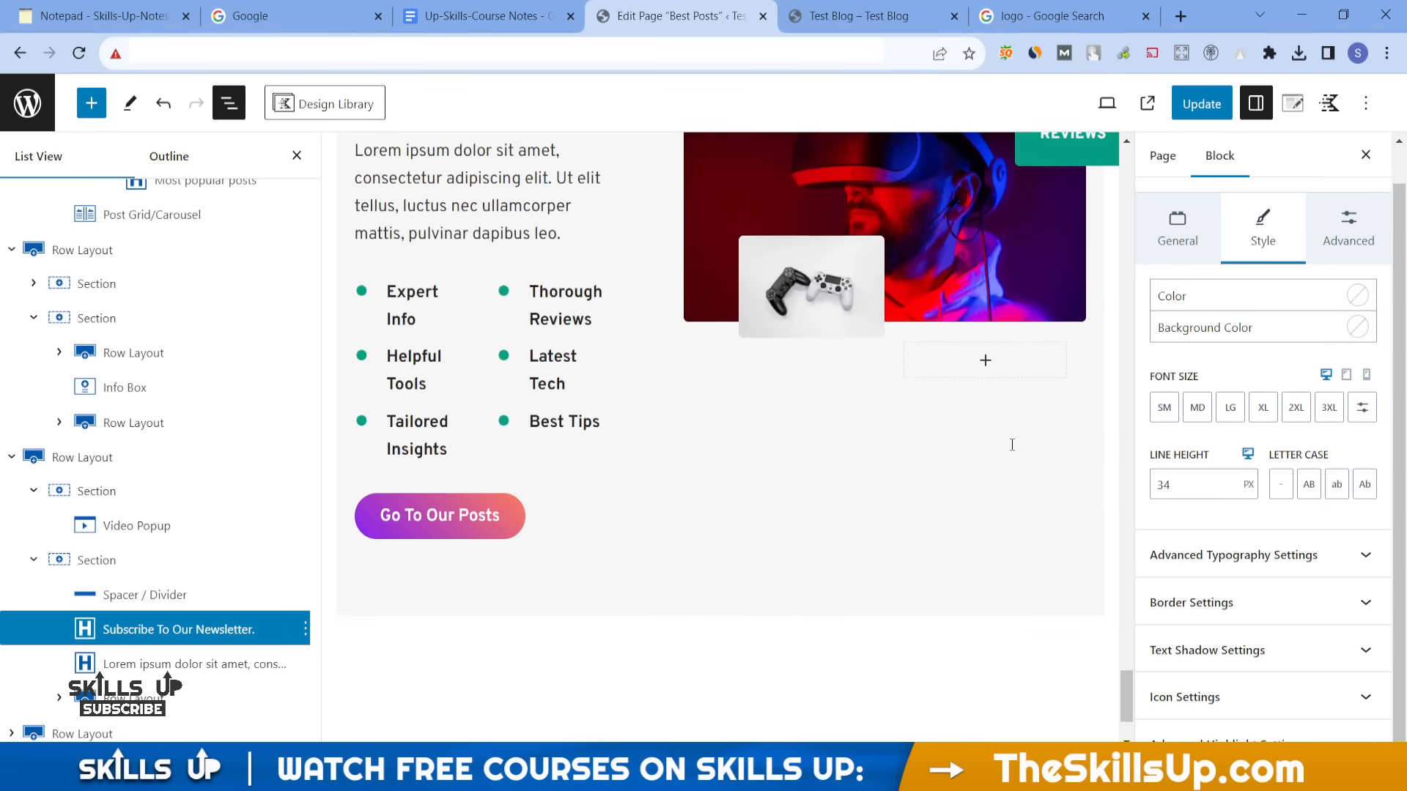
{"action": "scroll", "coordinate": [1003, 444], "scroll_direction": "up", "scroll_amount": 3}
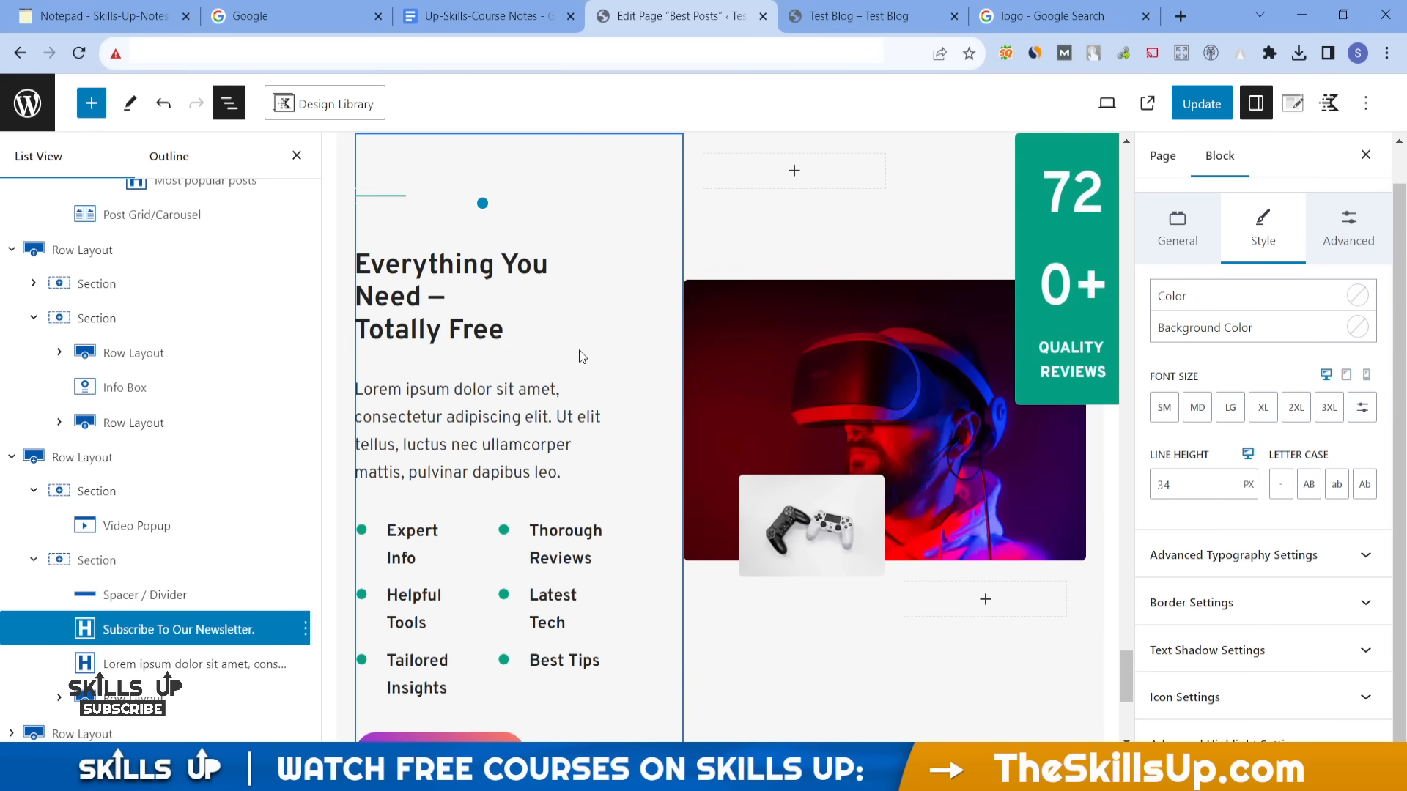
{"action": "scroll", "coordinate": [579, 356], "scroll_direction": "up", "scroll_amount": 1}
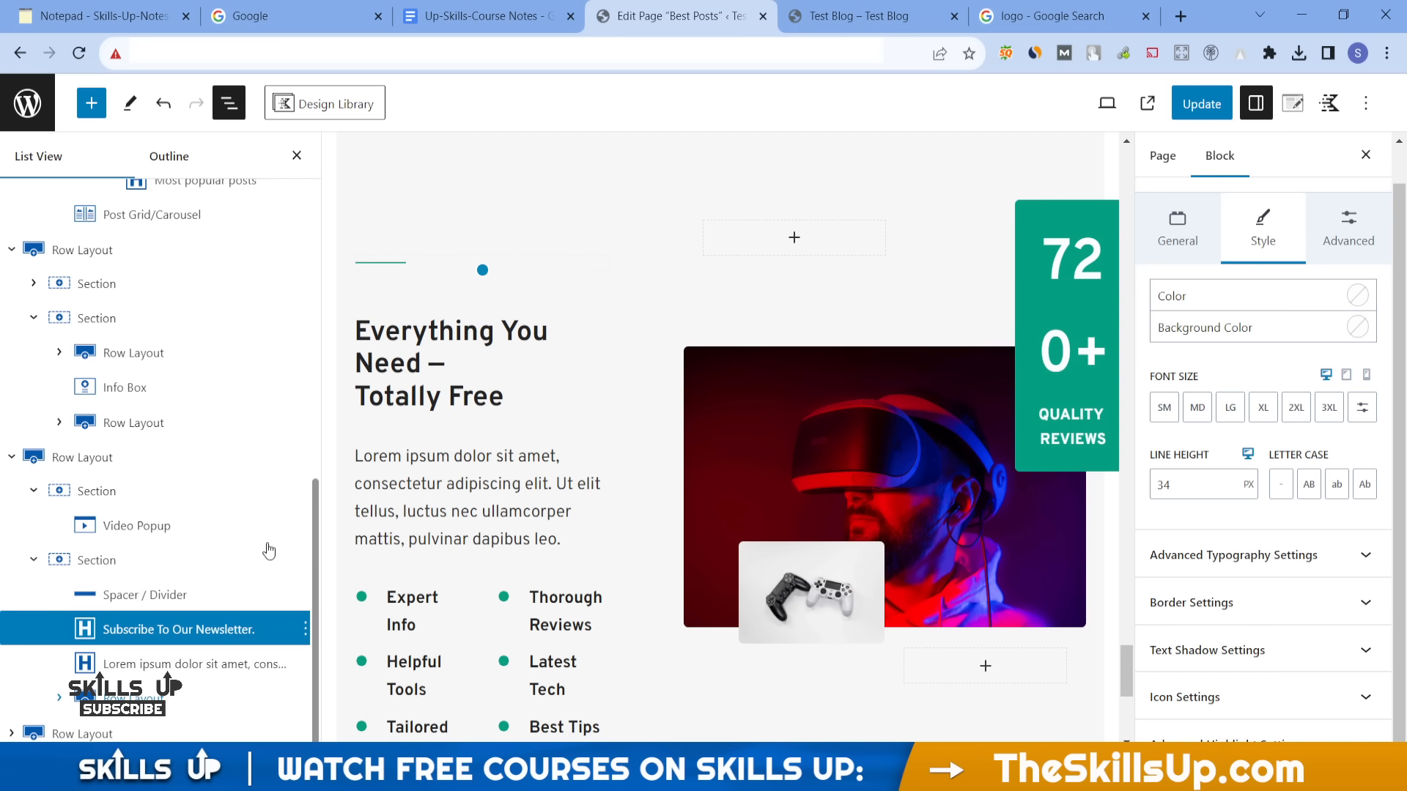
{"action": "left_click", "coordinate": [524, 267]}
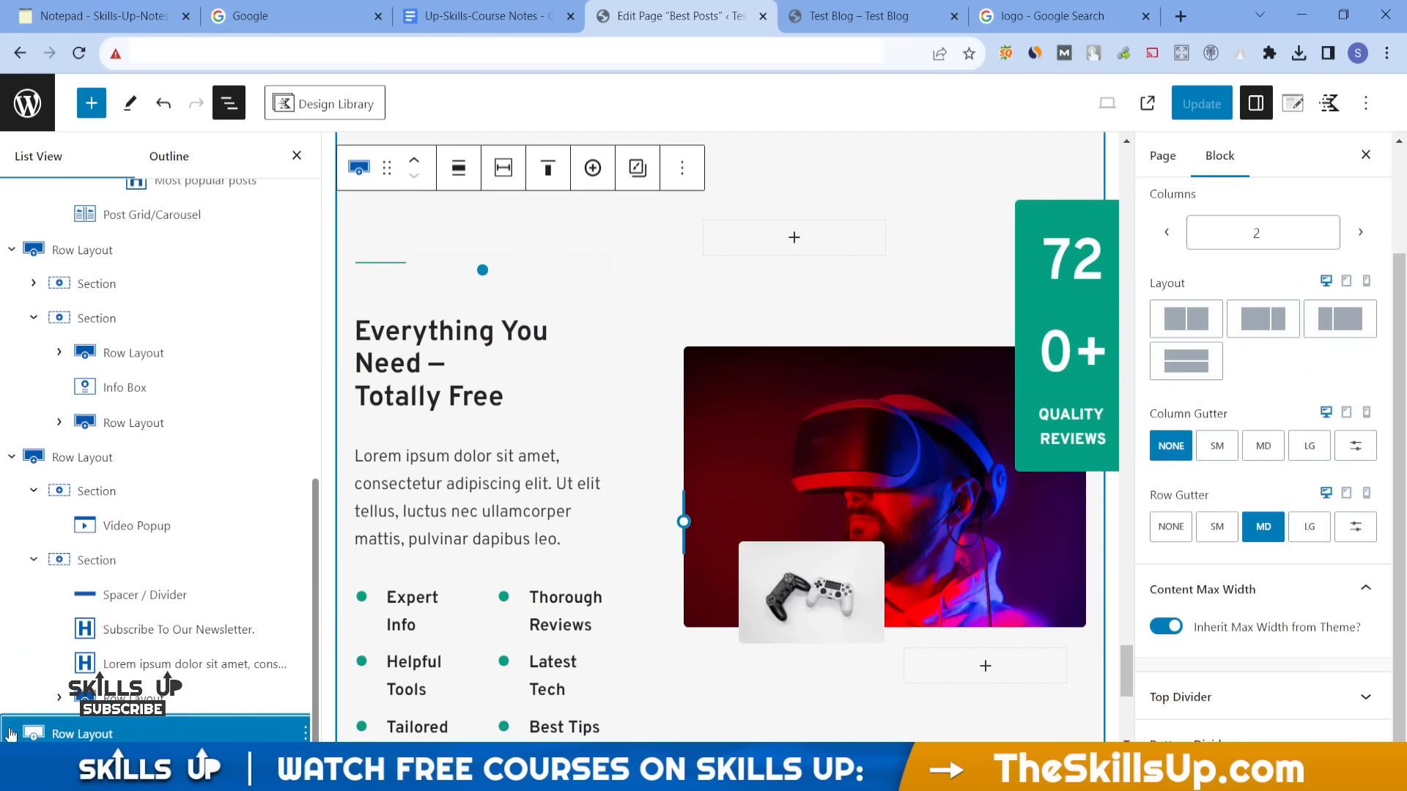
{"action": "left_click", "coordinate": [184, 629]}
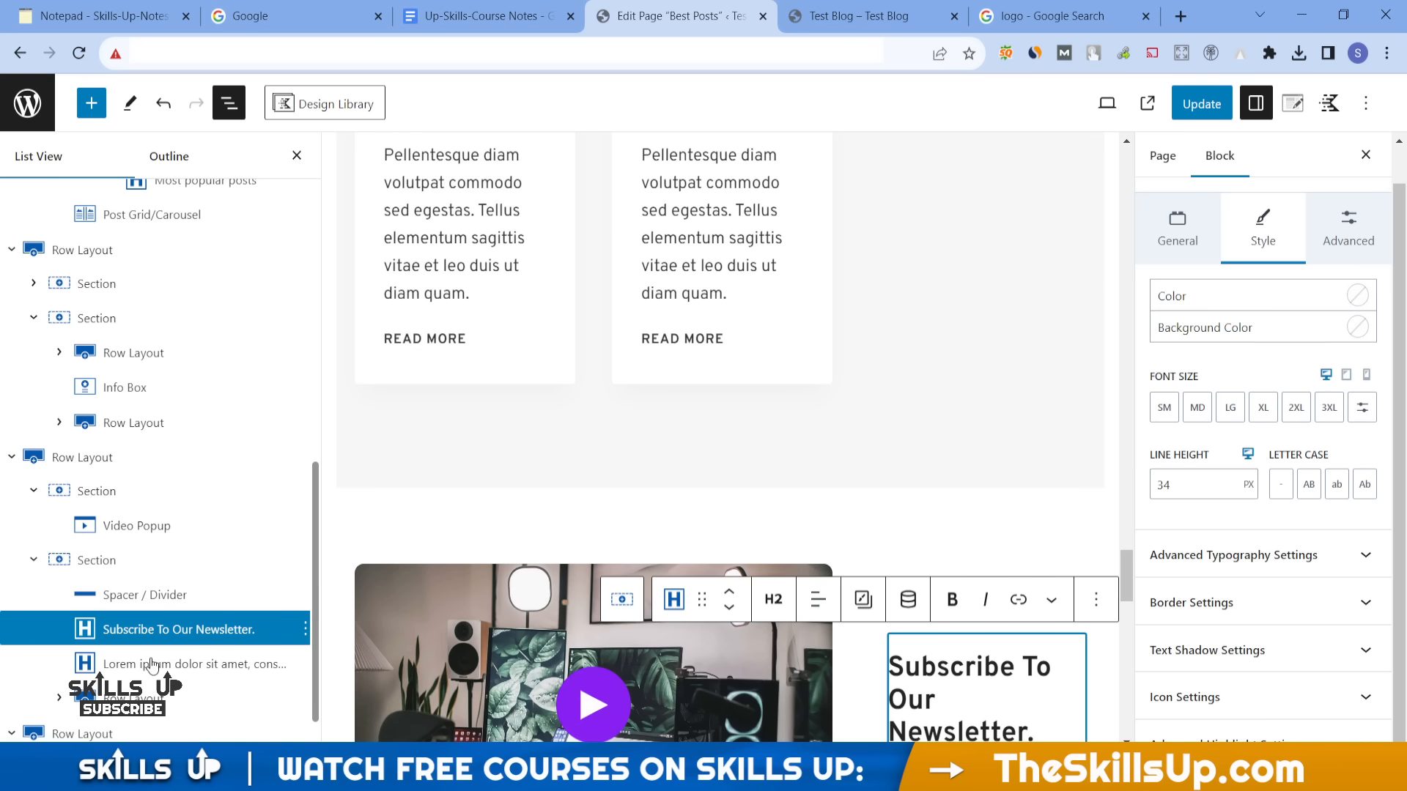
{"action": "scroll", "coordinate": [471, 403], "scroll_direction": "down", "scroll_amount": 15}
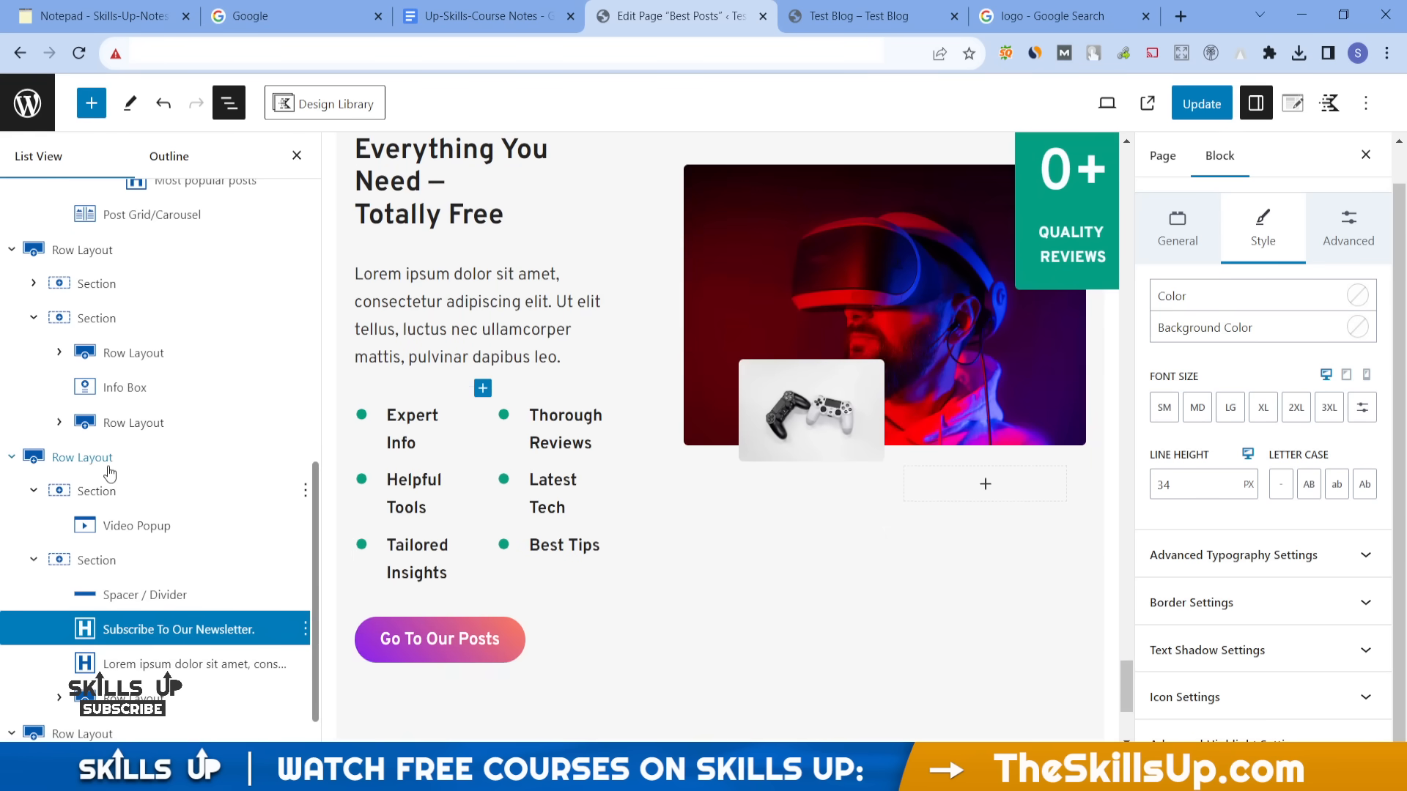
- Delete the closing "Everything You Need – Totally Free" row from the Best Posts page and update the page
{"action": "left_click", "coordinate": [293, 450]}
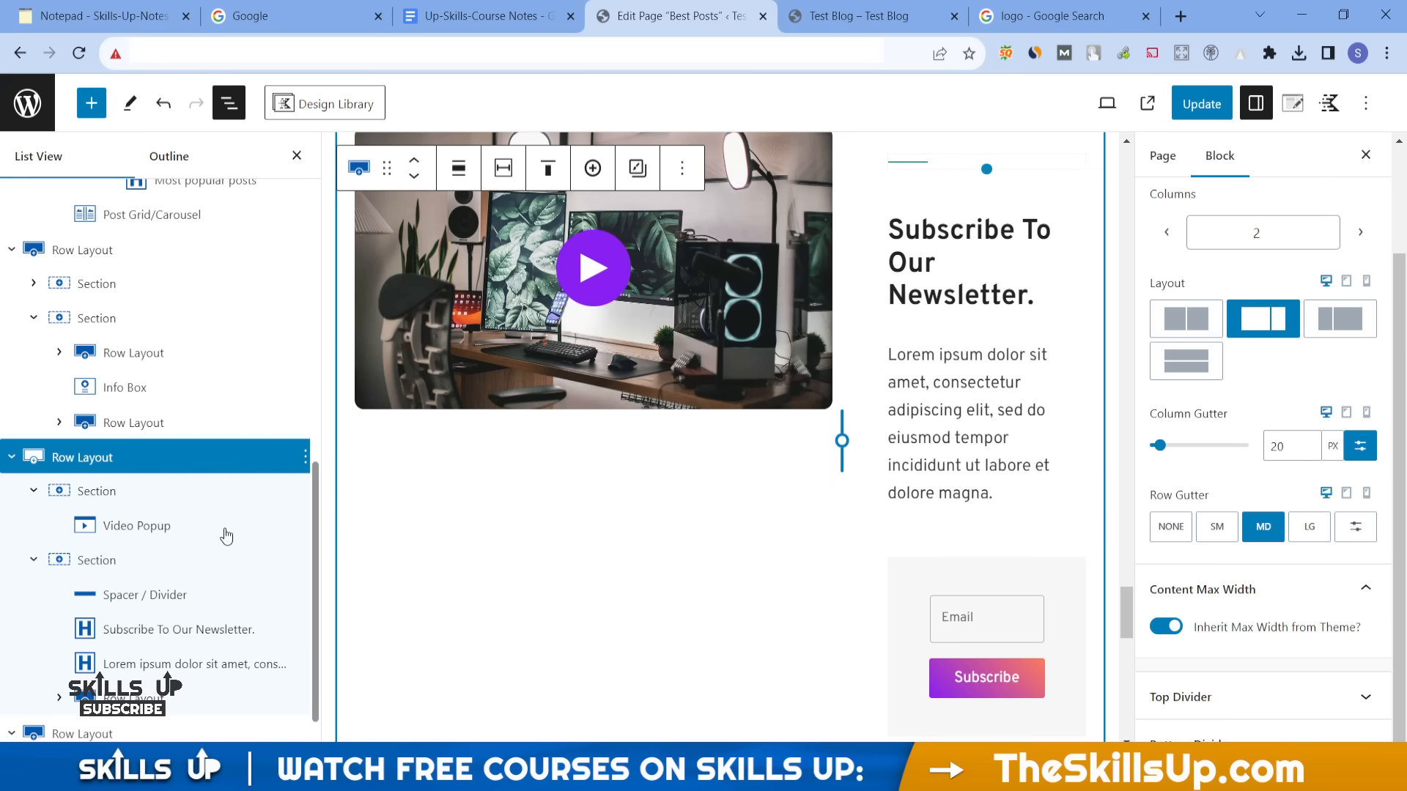
{"action": "left_click", "coordinate": [159, 733]}
{"action": "left_click", "coordinate": [303, 665]}
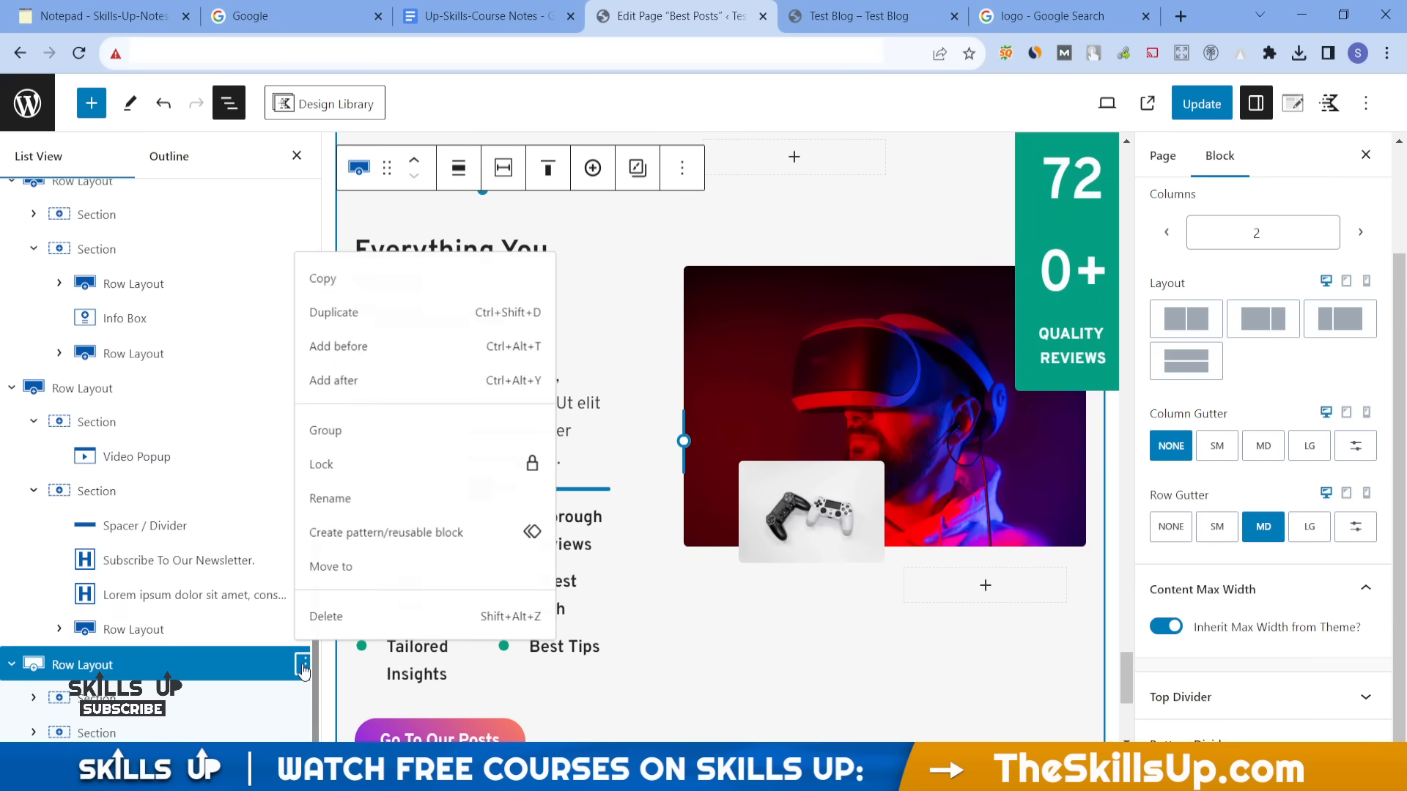
{"action": "left_click", "coordinate": [330, 617]}
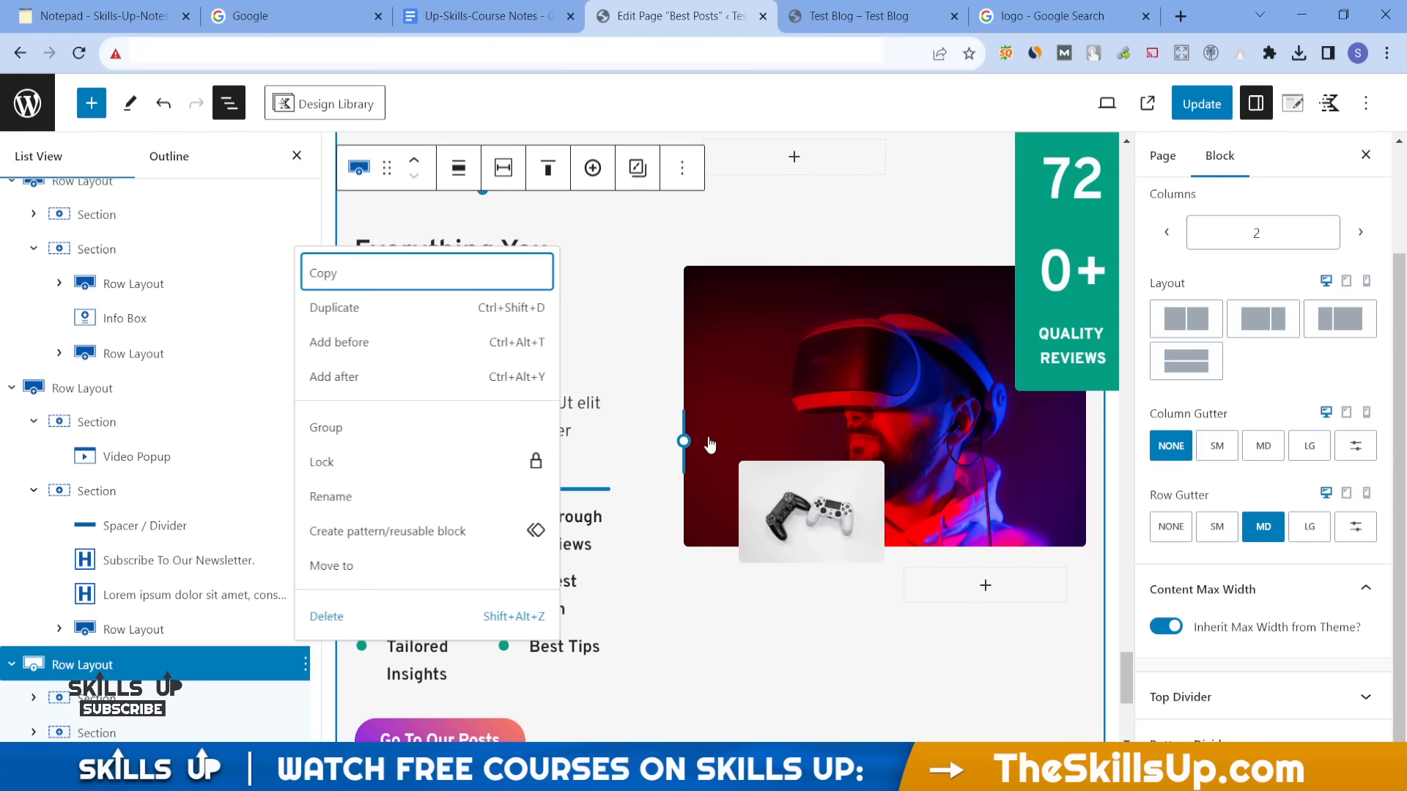
{"action": "left_click", "coordinate": [1201, 103]}
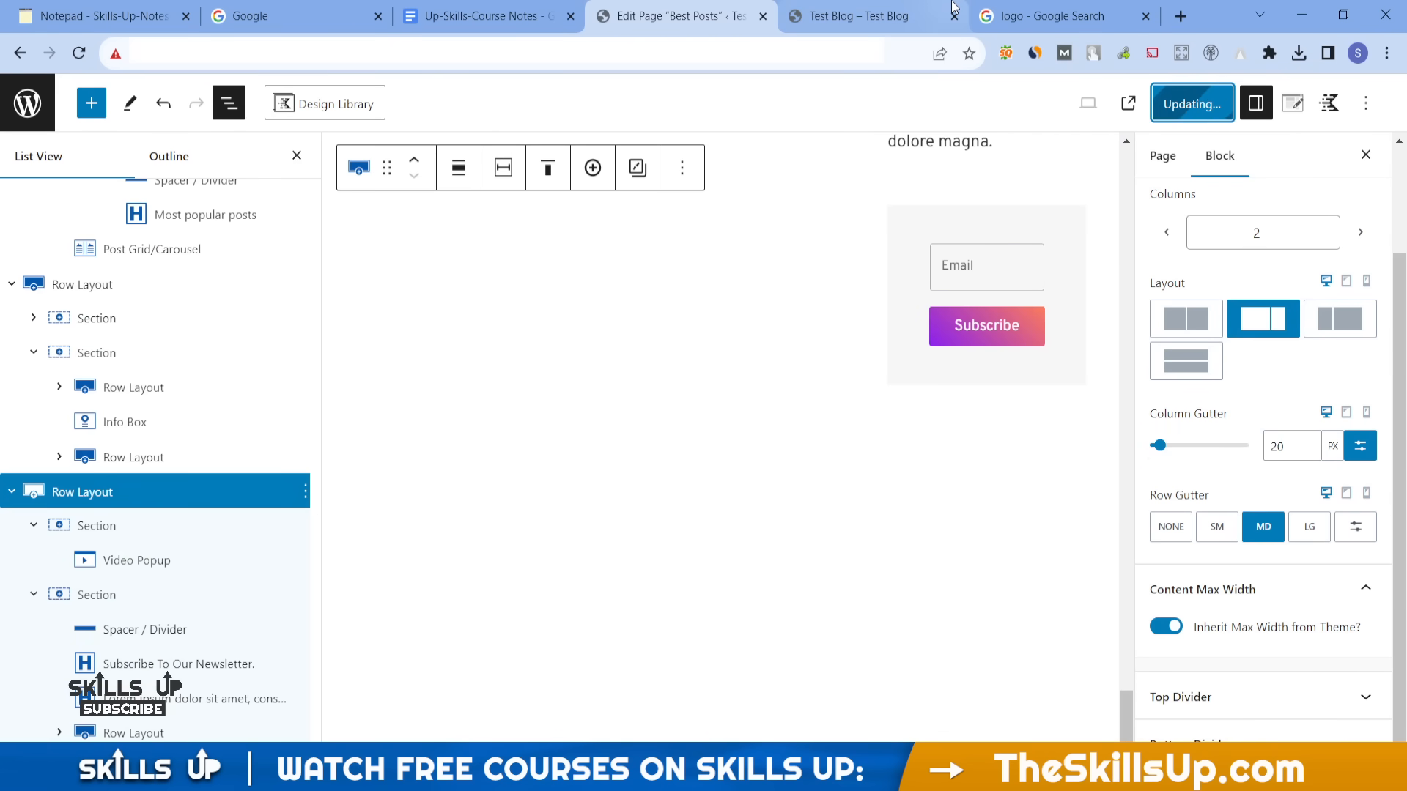
- Reload the live home page and check its sections down to the footer, including the video popup
{"action": "left_click", "coordinate": [869, 9]}
{"action": "scroll", "coordinate": [825, 305], "scroll_direction": "up", "scroll_amount": 20}
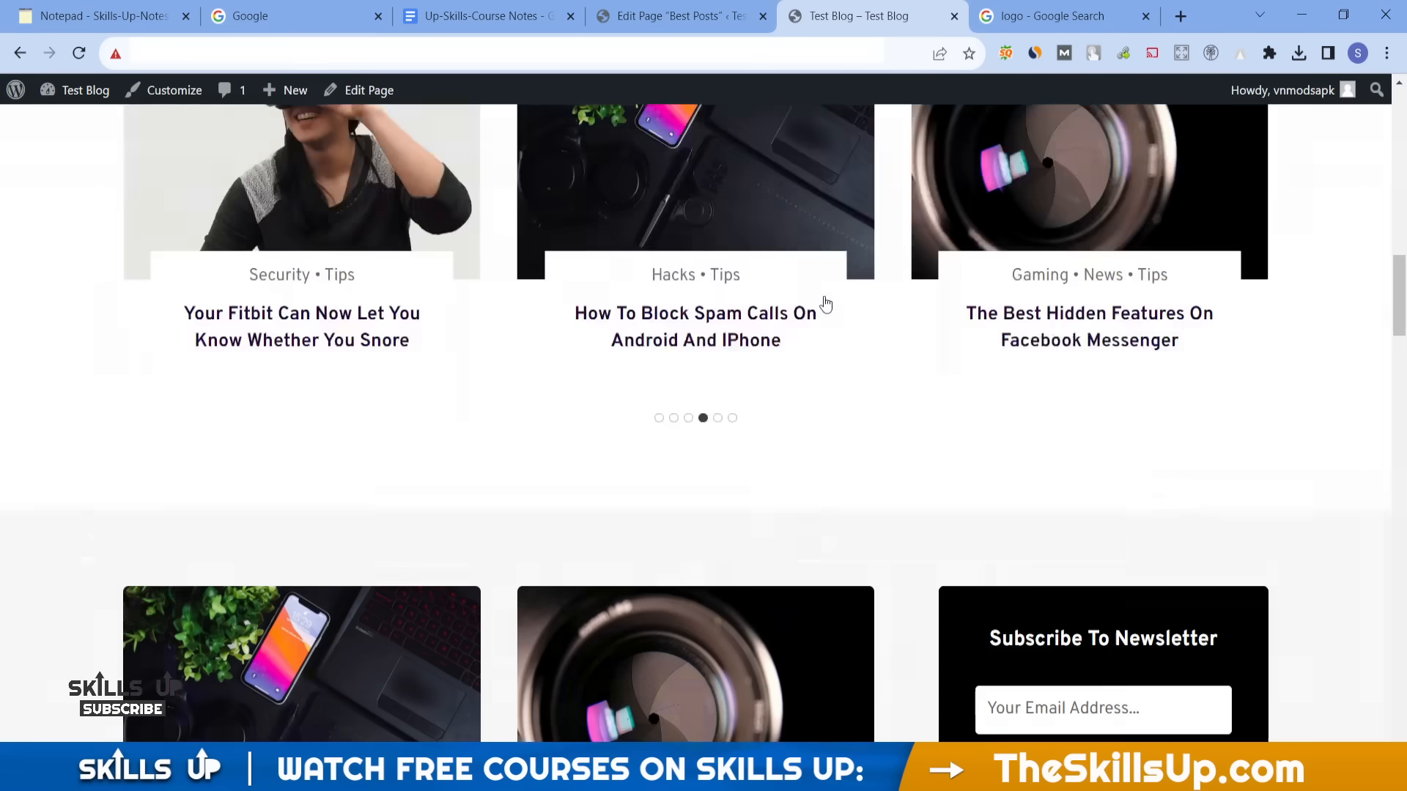
{"action": "key", "text": "F5"}
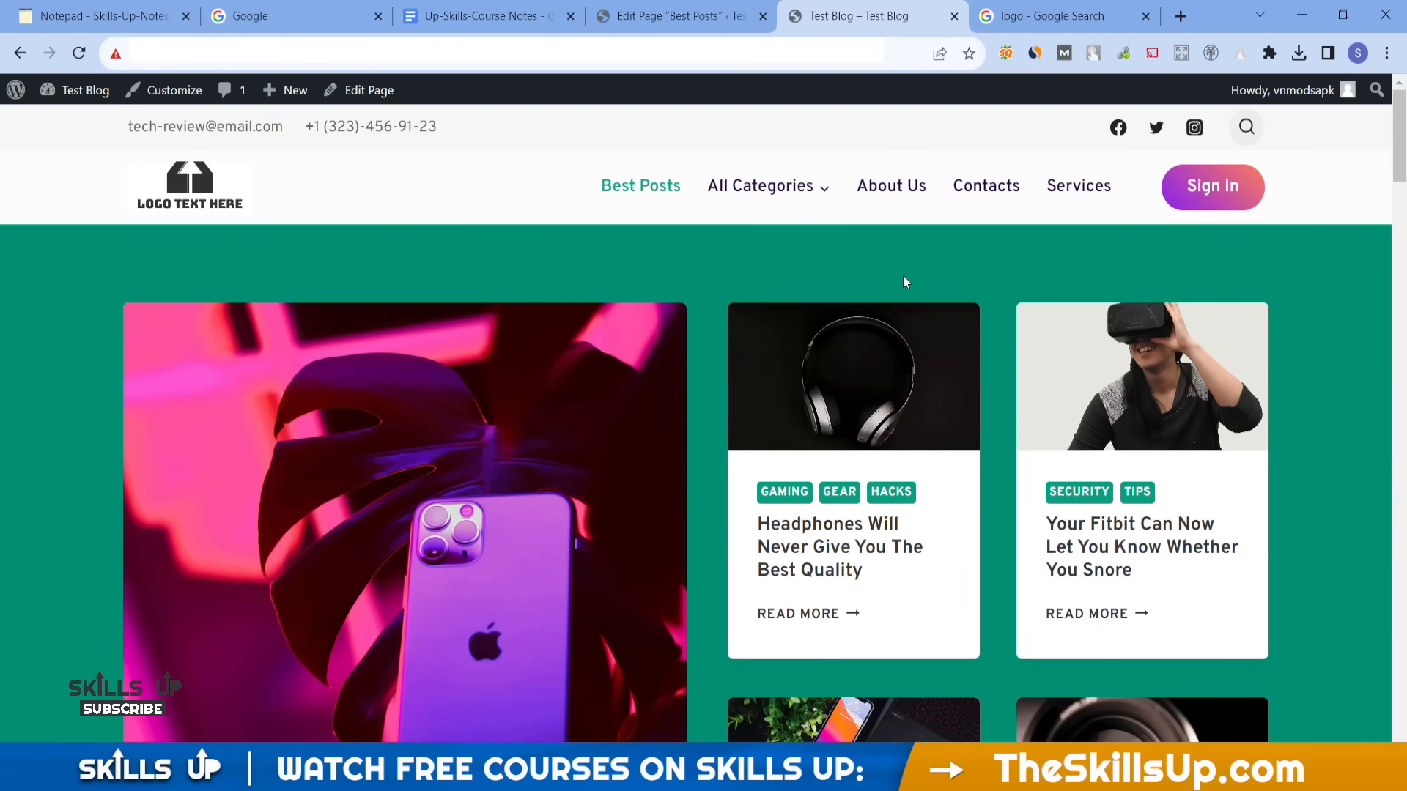
{"action": "scroll", "coordinate": [904, 278], "scroll_direction": "down", "scroll_amount": 15}
{"action": "scroll", "coordinate": [906, 282], "scroll_direction": "down", "scroll_amount": 10}
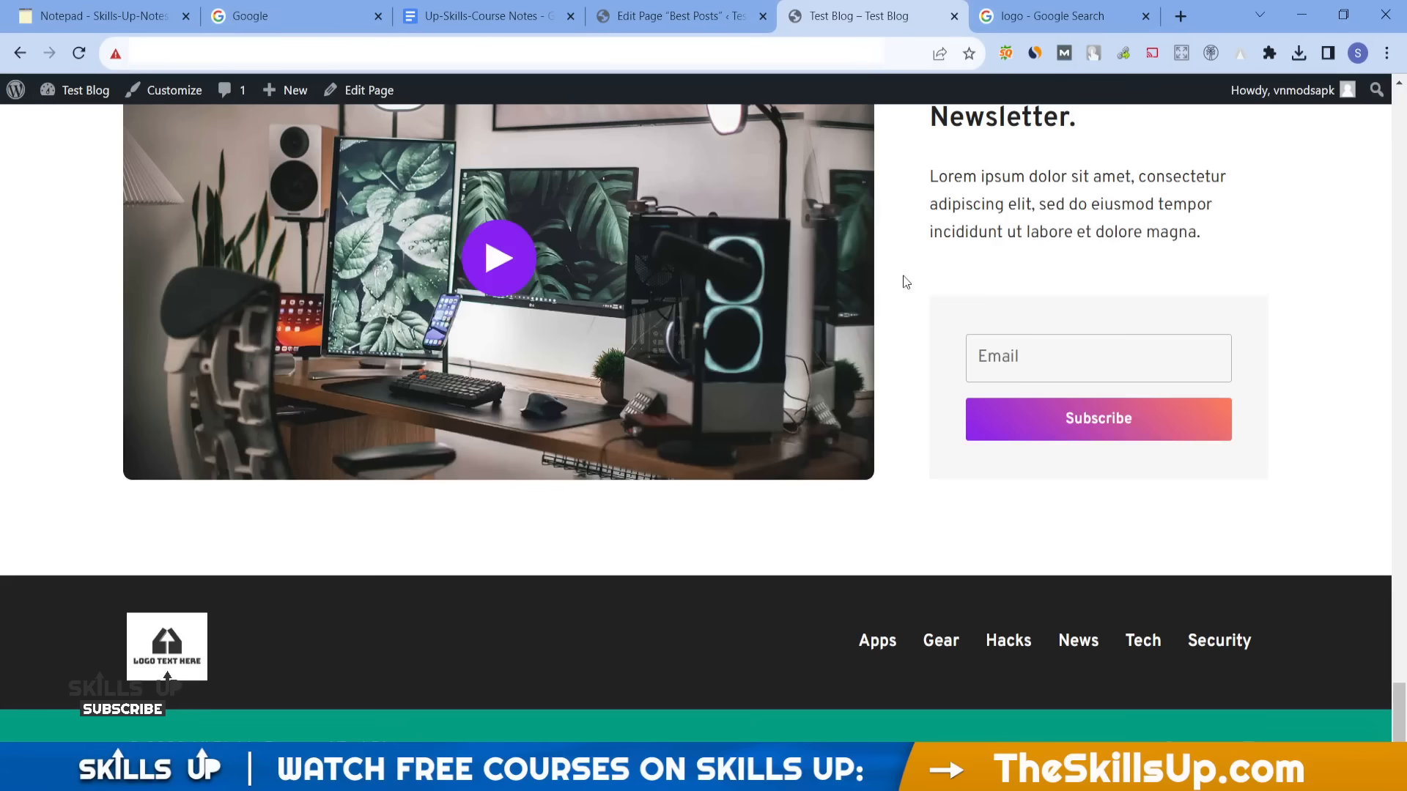
{"action": "scroll", "coordinate": [906, 282], "scroll_direction": "up", "scroll_amount": 2}
{"action": "left_click", "coordinate": [491, 379]}
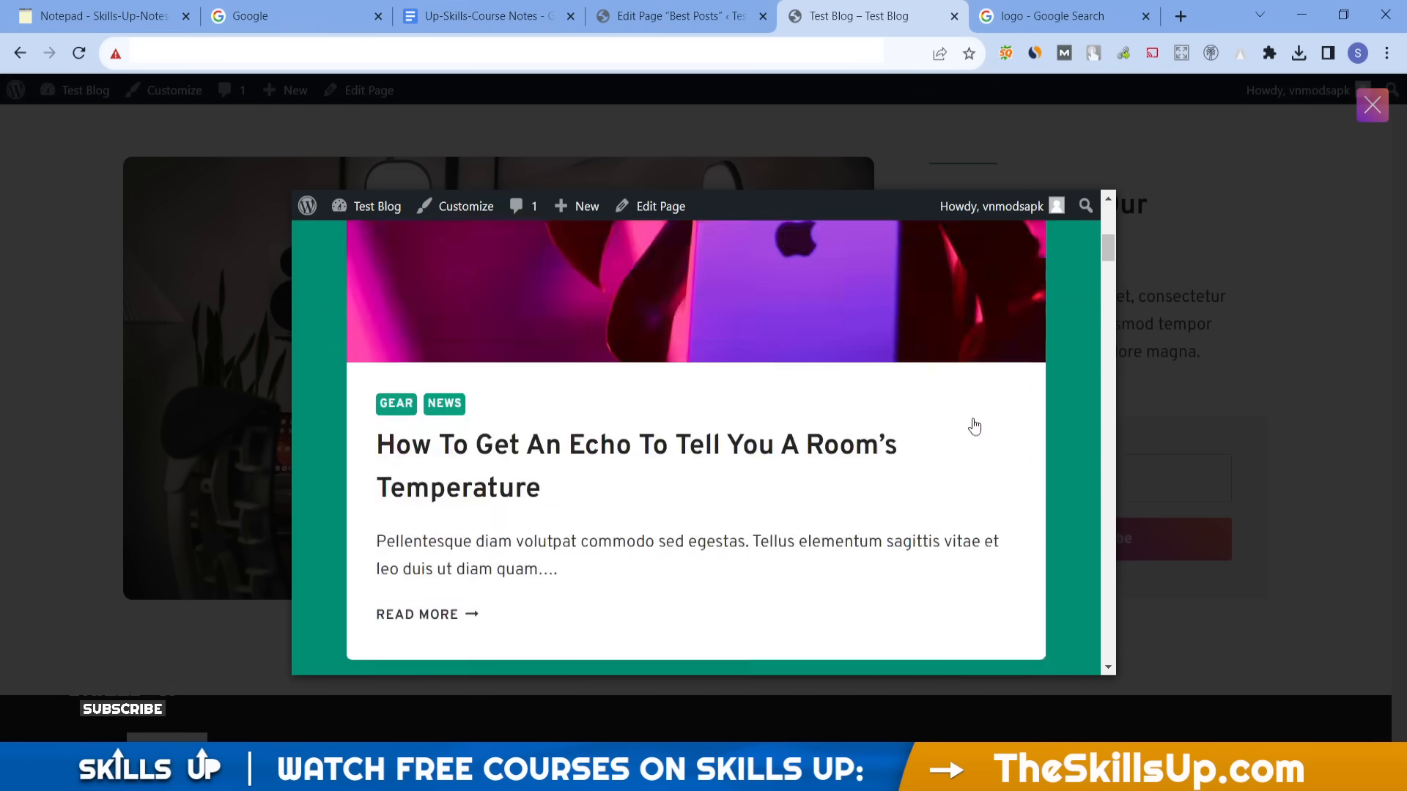
{"action": "left_click", "coordinate": [1370, 106]}
{"action": "scroll", "coordinate": [1285, 208], "scroll_direction": "down", "scroll_amount": 2}
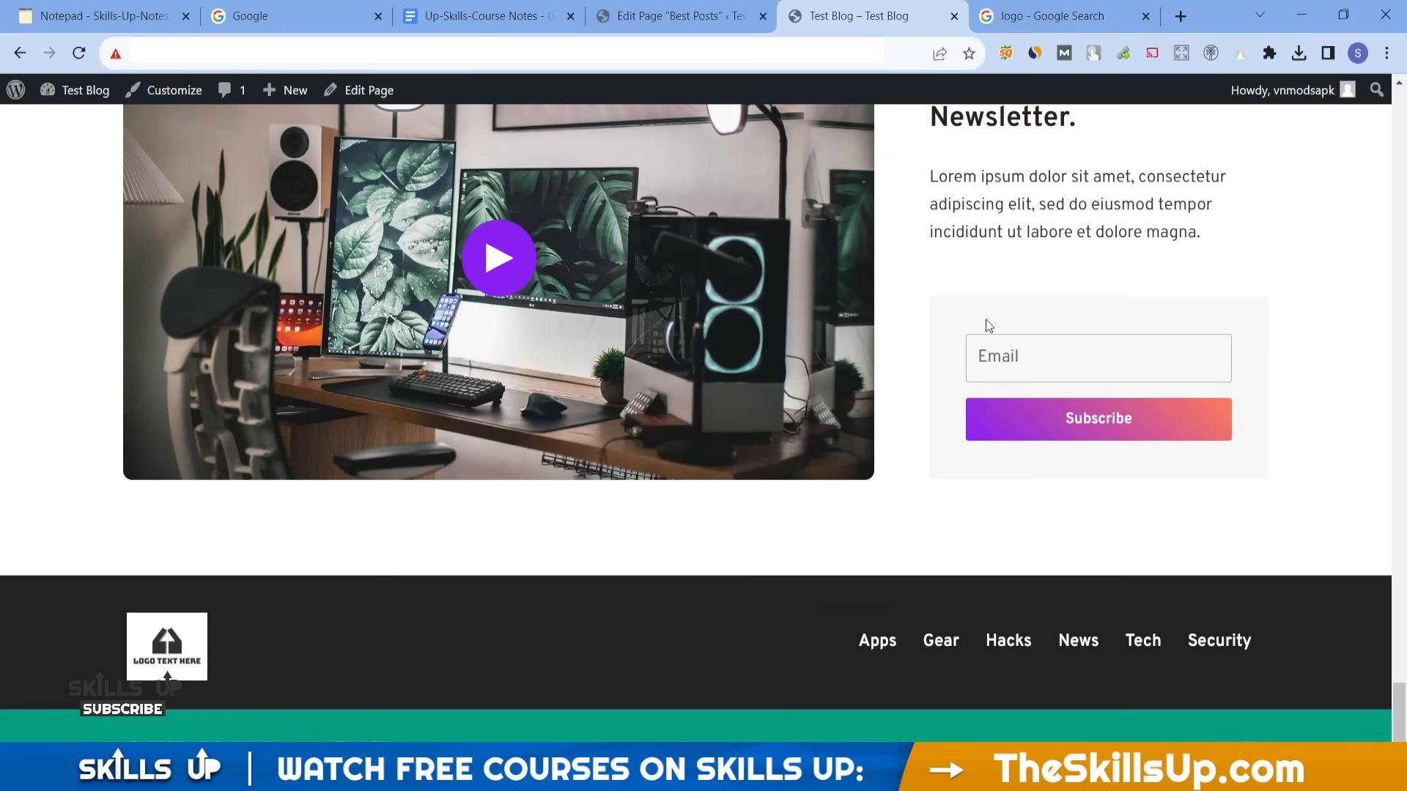
- Open the "How To Get An Echo To Tell You A Room's Temperature" post and examine its layout and sidebar
{"action": "scroll", "coordinate": [689, 370], "scroll_direction": "up", "scroll_amount": 15}
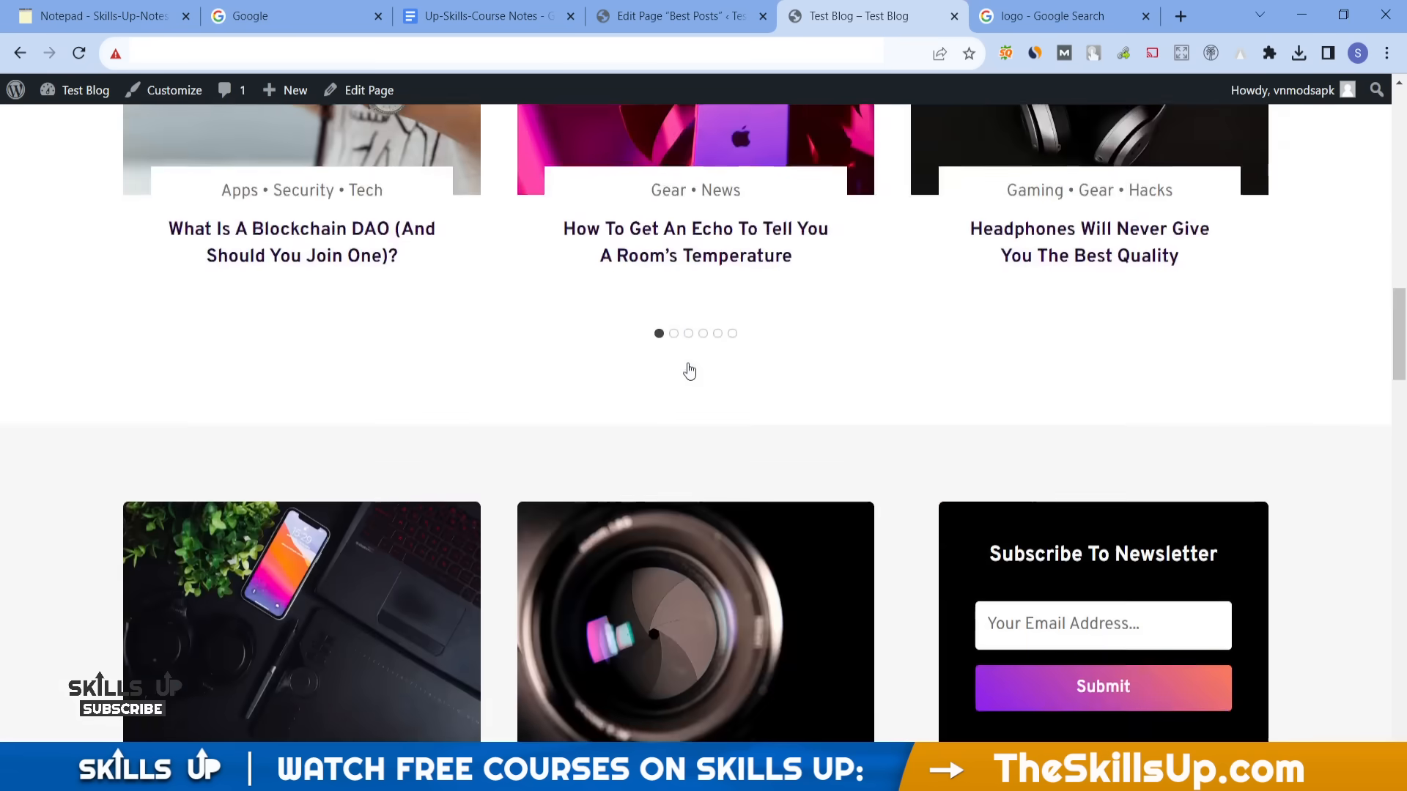
{"action": "scroll", "coordinate": [689, 370], "scroll_direction": "up", "scroll_amount": 10}
{"action": "left_click", "coordinate": [416, 518]}
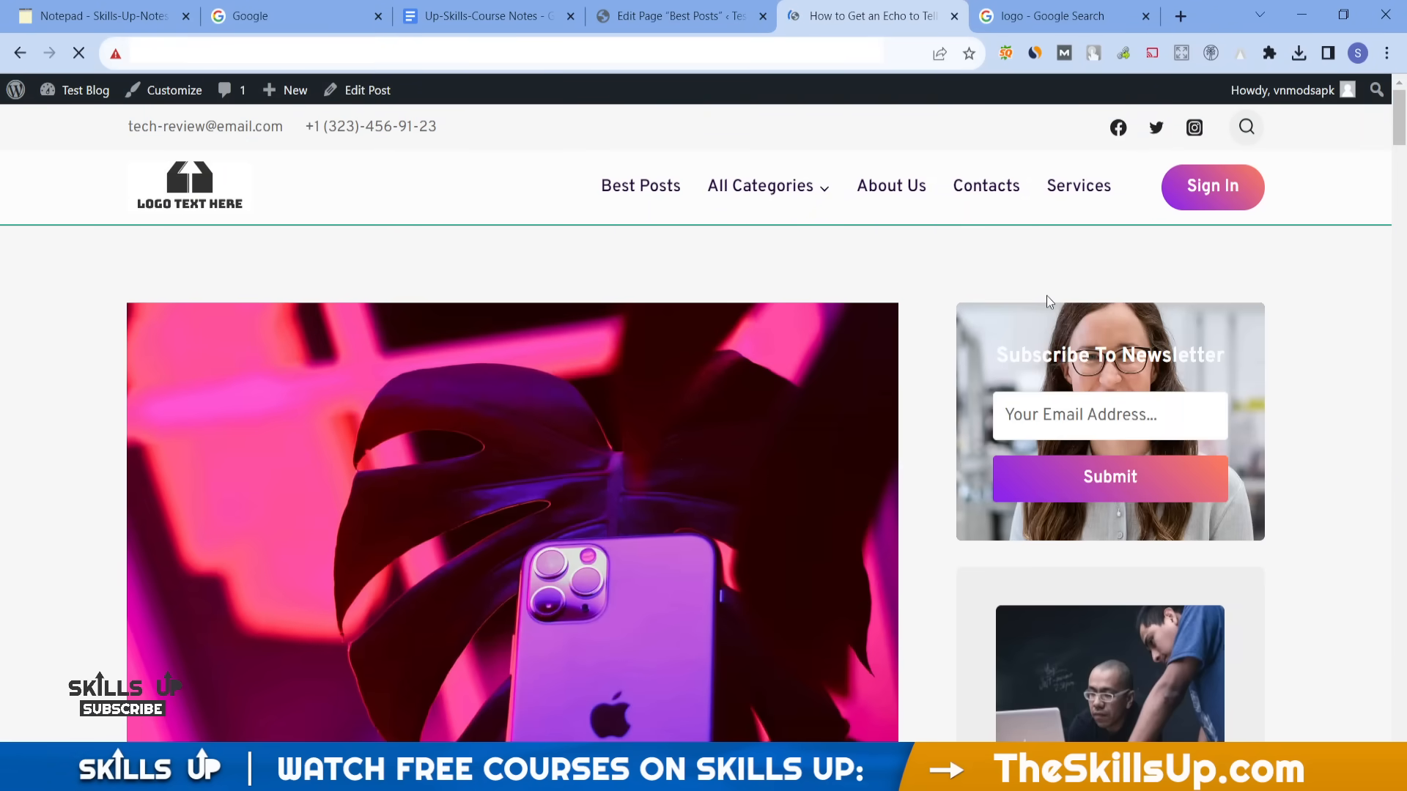
{"action": "scroll", "coordinate": [1046, 296], "scroll_direction": "down", "scroll_amount": 12}
{"action": "scroll", "coordinate": [1046, 296], "scroll_direction": "up", "scroll_amount": 12}
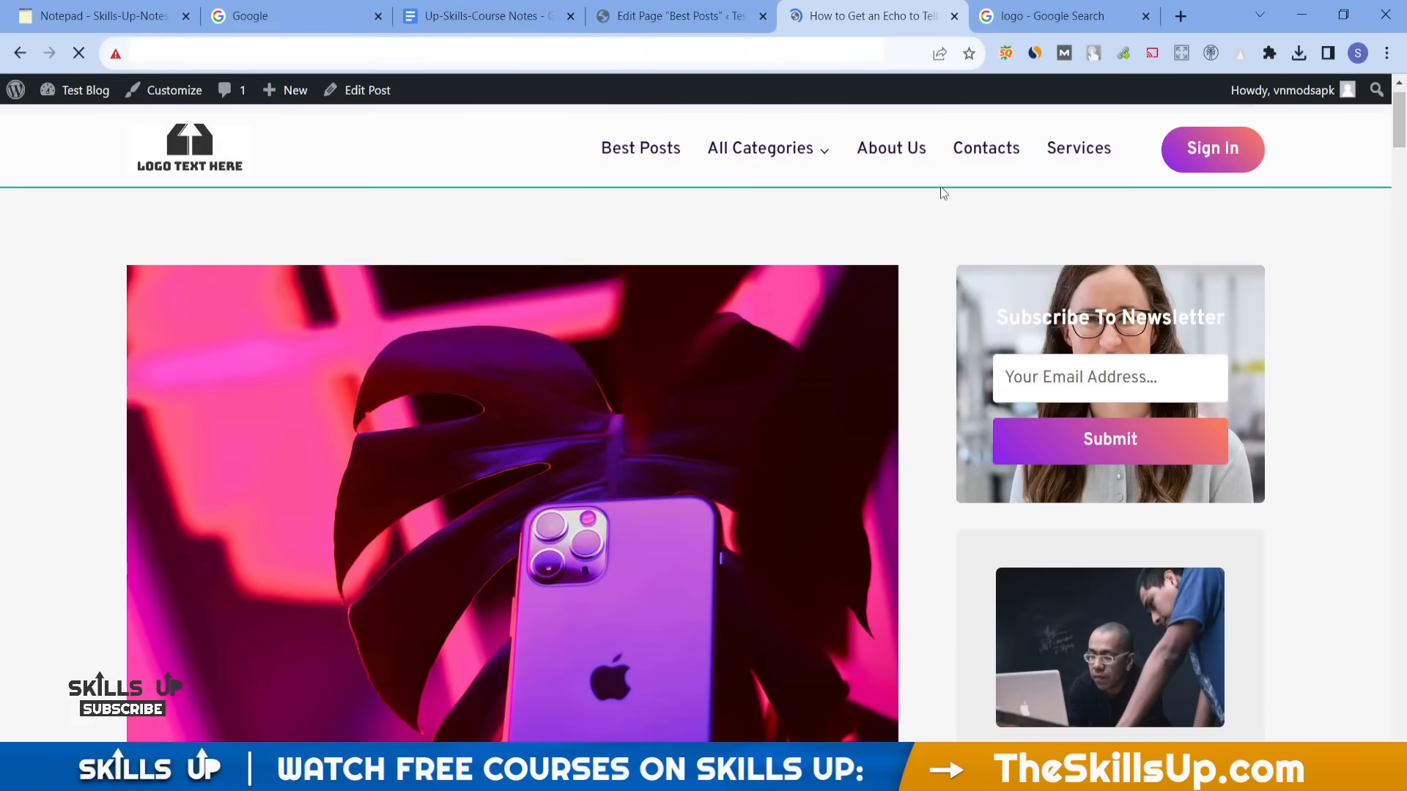
- Leave the page editor for the WordPress dashboard and open the theme Customizer
{"action": "left_click", "coordinate": [671, 14]}
{"action": "left_click", "coordinate": [20, 118]}
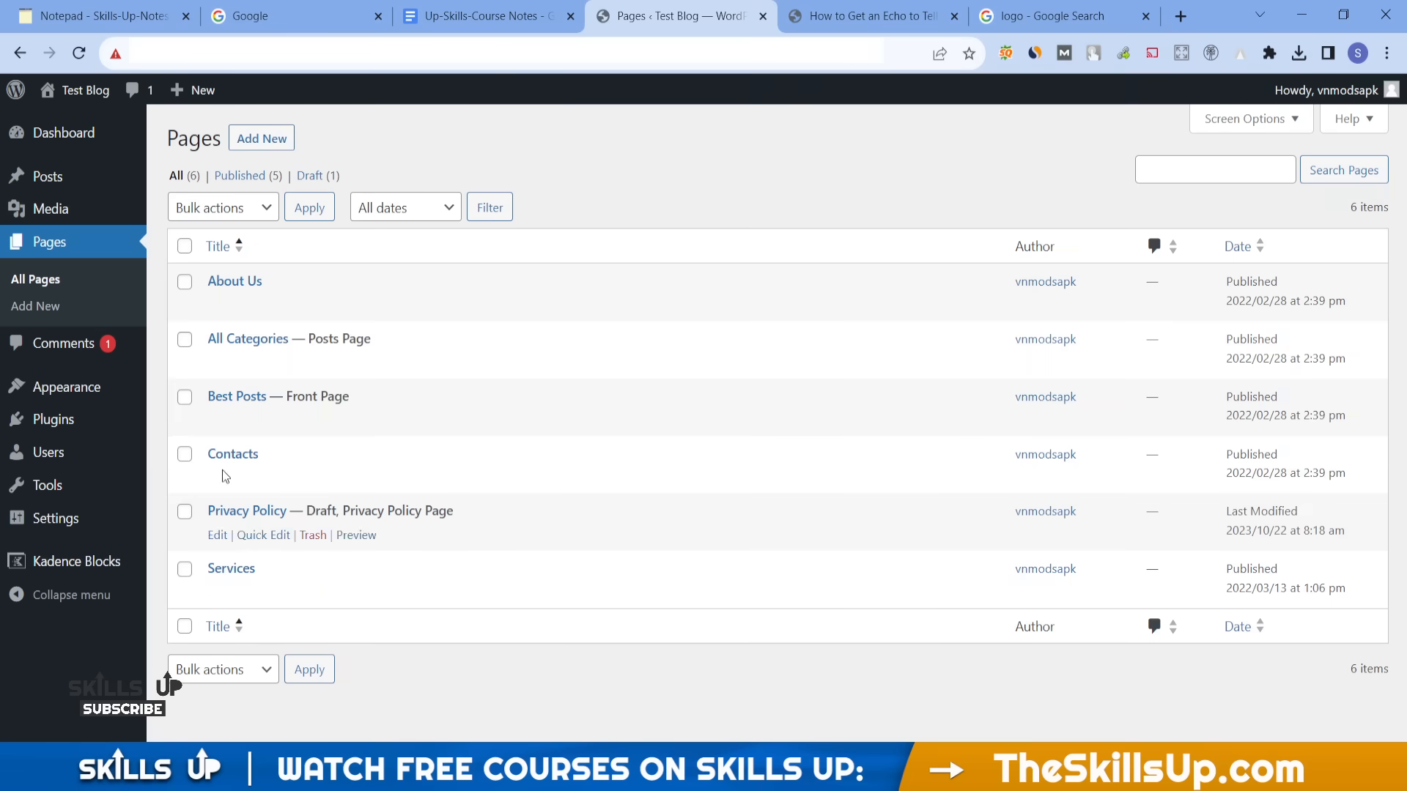
{"action": "mouse_move", "coordinate": [88, 386]}
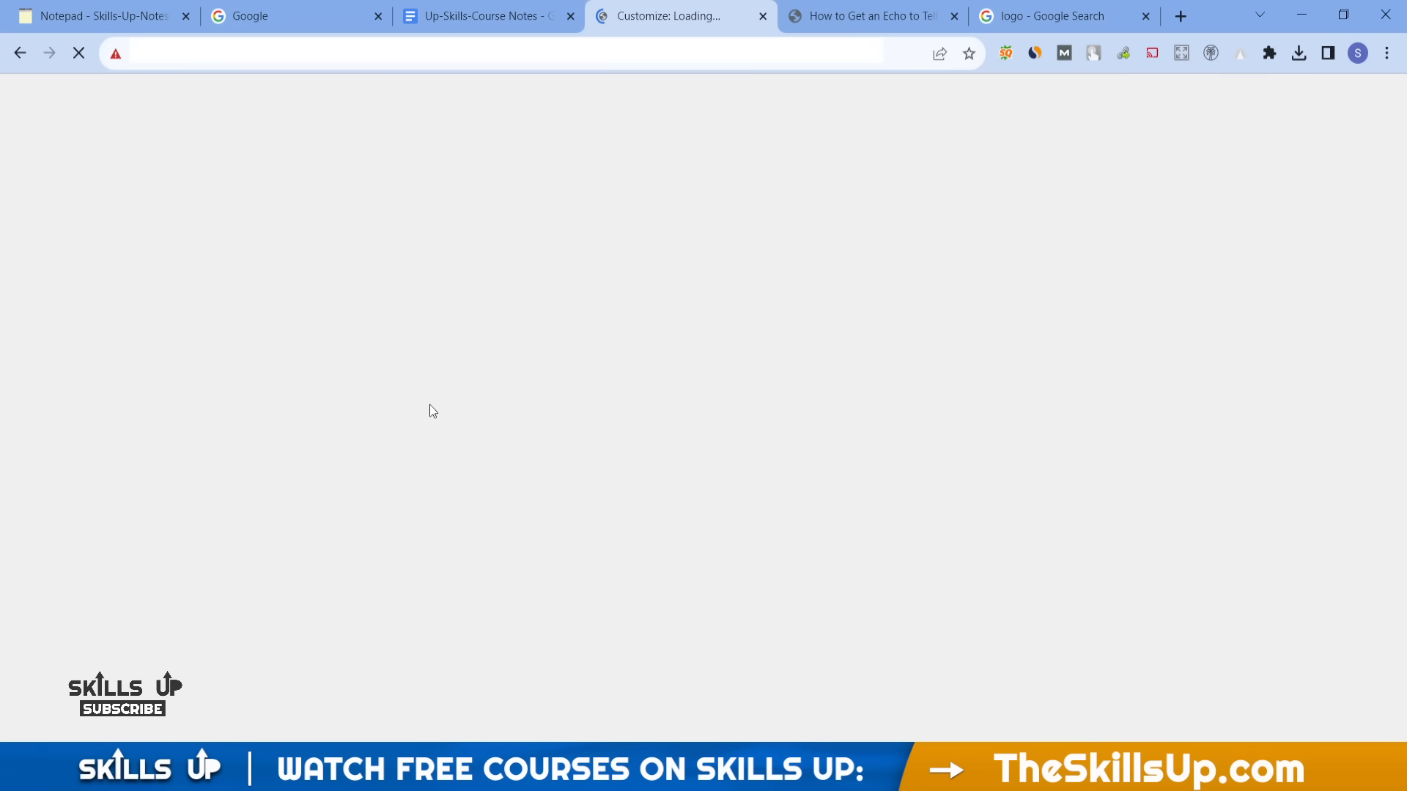
{"action": "left_click", "coordinate": [868, 11]}
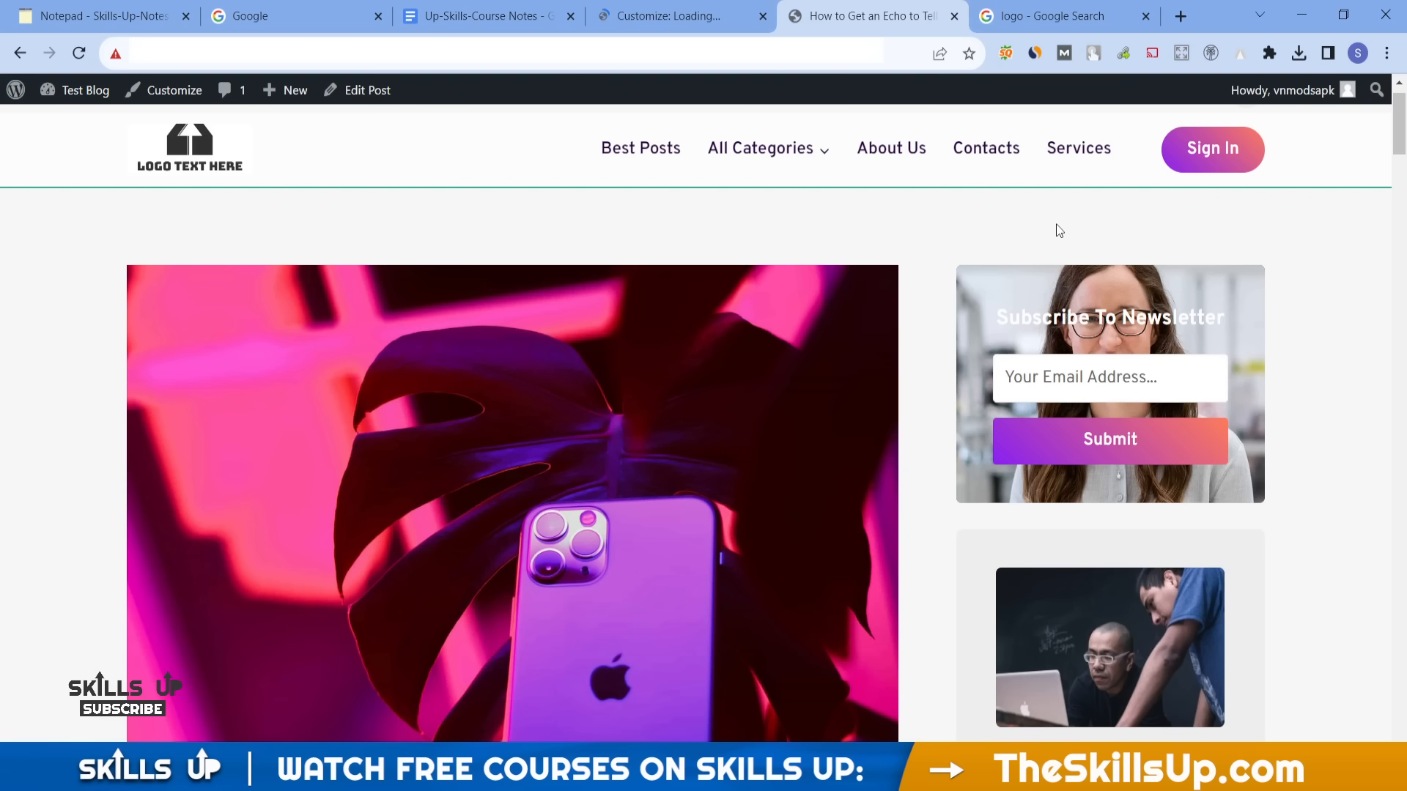
{"action": "scroll", "coordinate": [1056, 223], "scroll_direction": "up", "scroll_amount": 1}
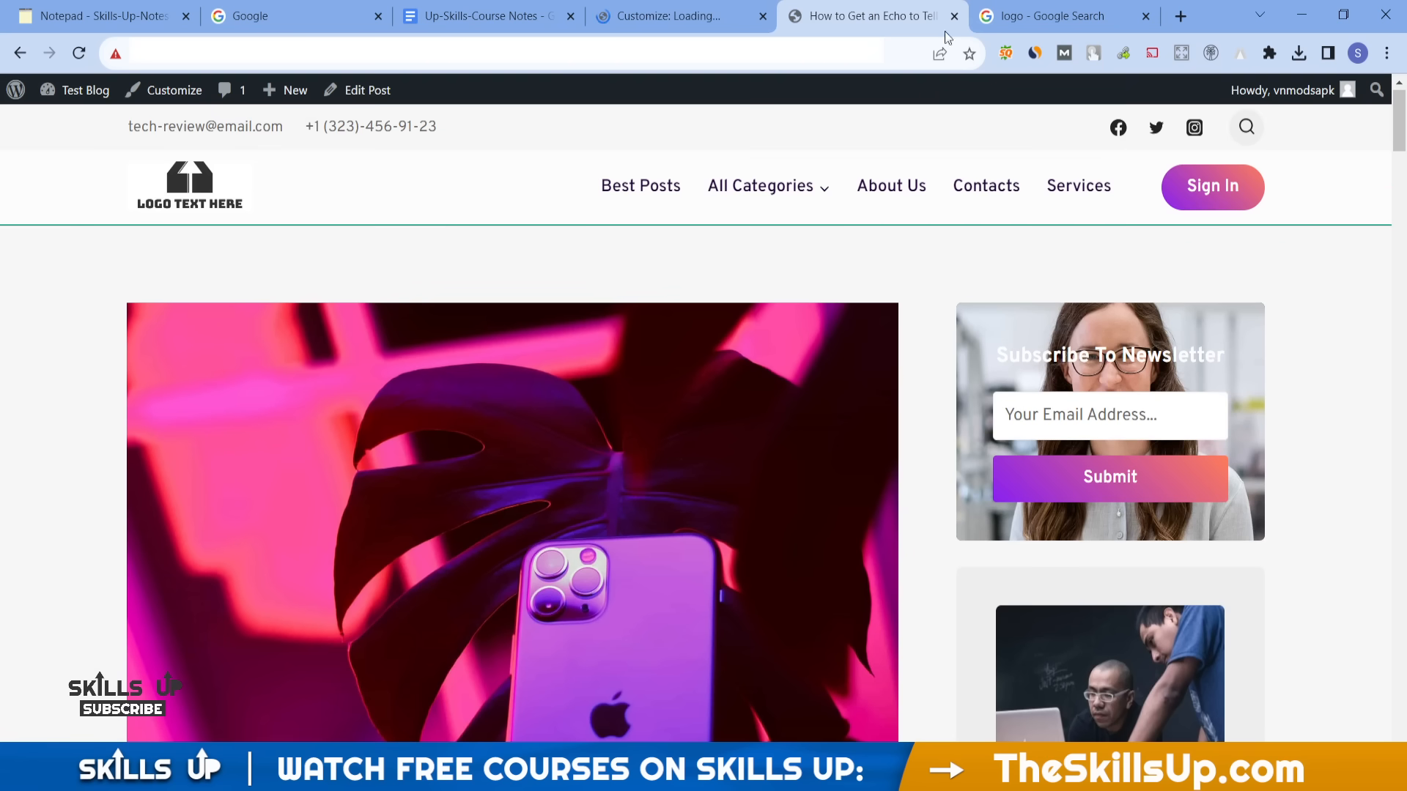
{"action": "left_click", "coordinate": [726, 9]}
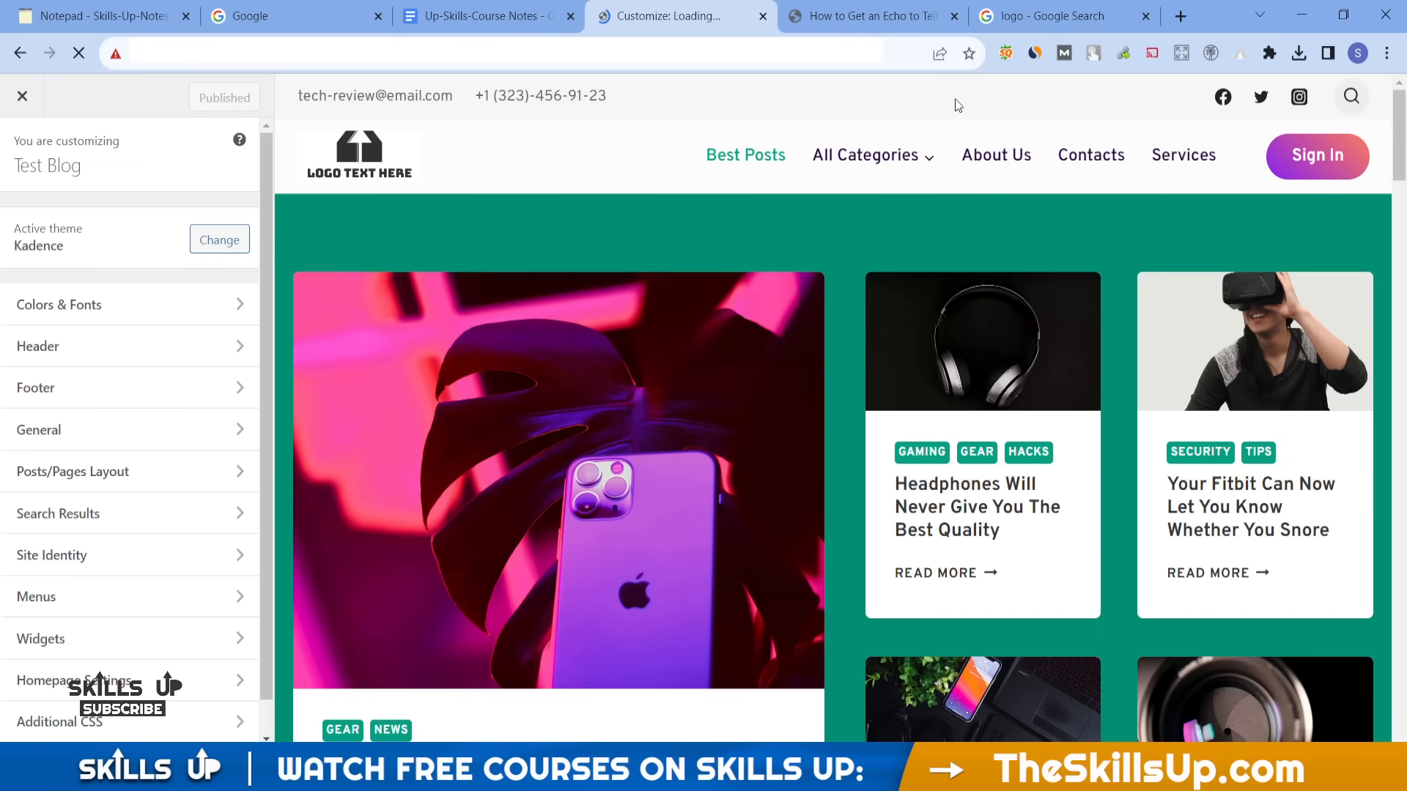
- Open the Header Social settings from the site preview and inspect the Facebook item's icon and label options
{"action": "mouse_move", "coordinate": [1221, 104]}
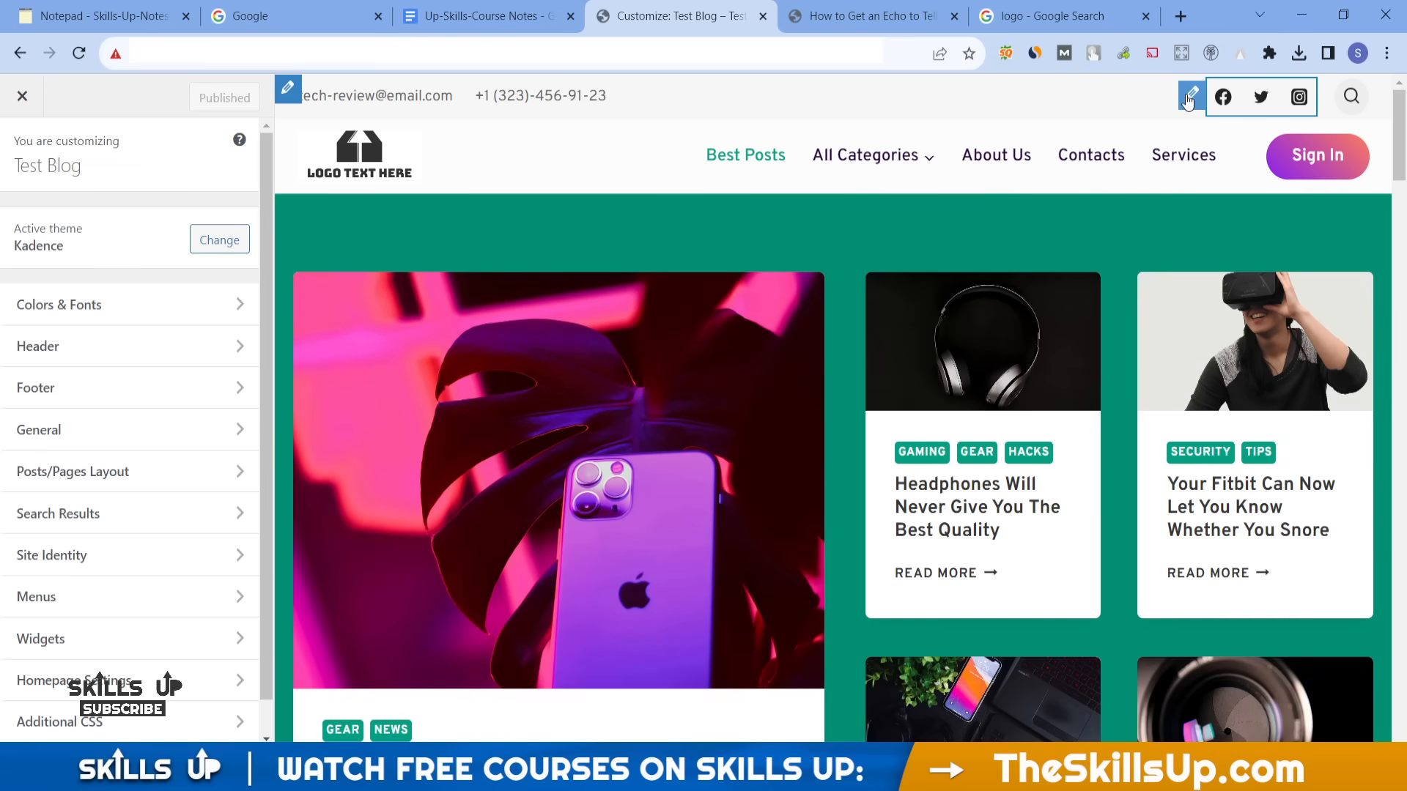
{"action": "left_click", "coordinate": [1190, 95]}
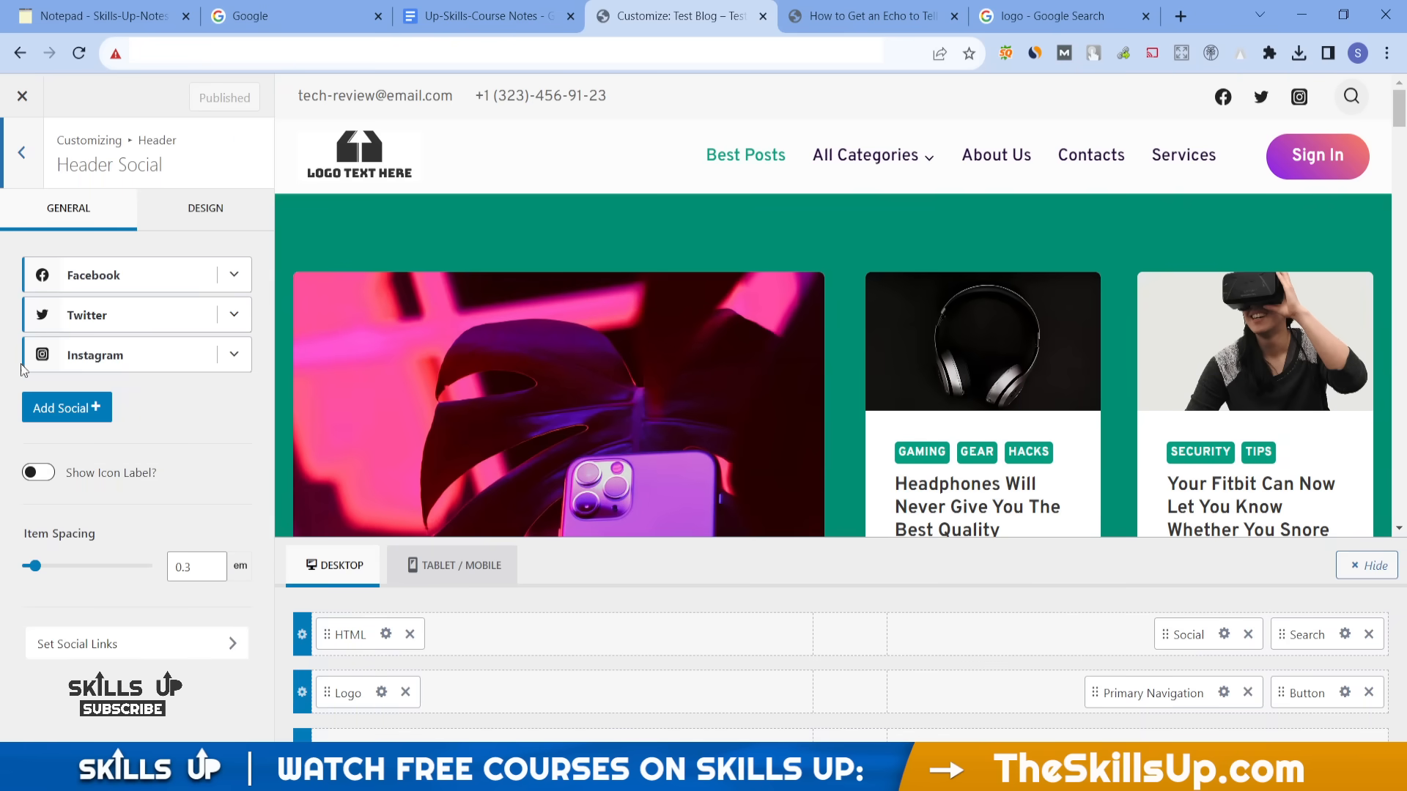
{"action": "left_click", "coordinate": [247, 277]}
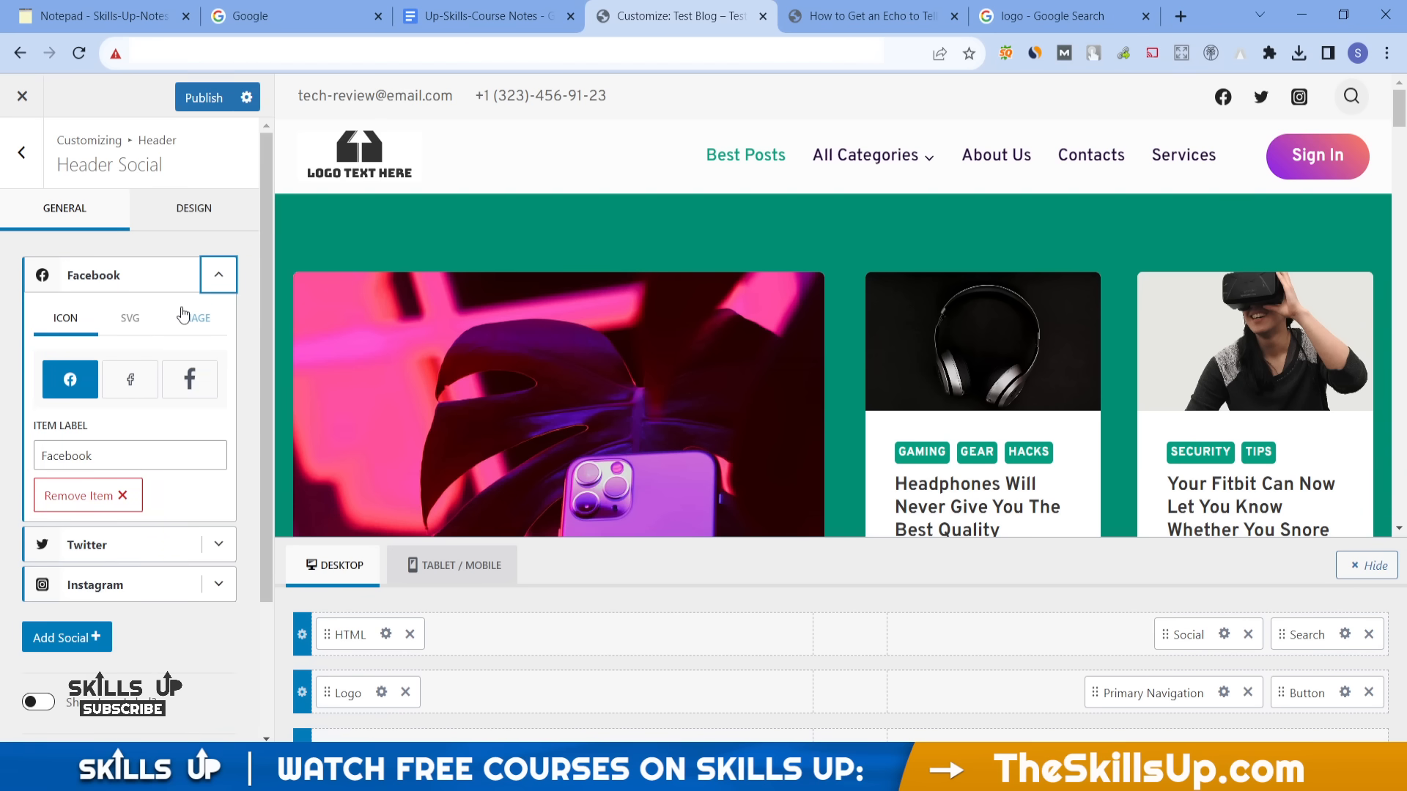
{"action": "left_click", "coordinate": [214, 276]}
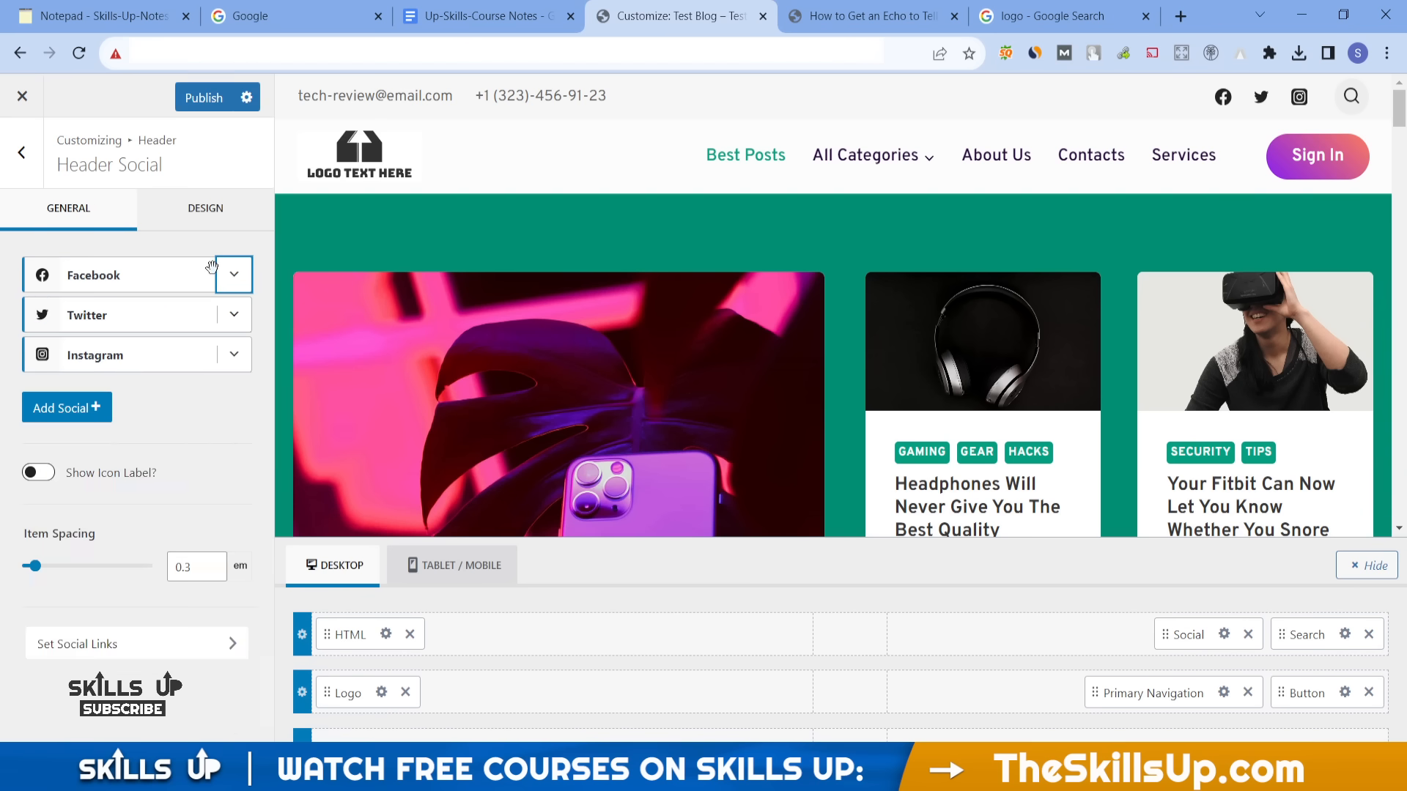
- Hide the Facebook icon in the site header and show it again
{"action": "left_click", "coordinate": [36, 288]}
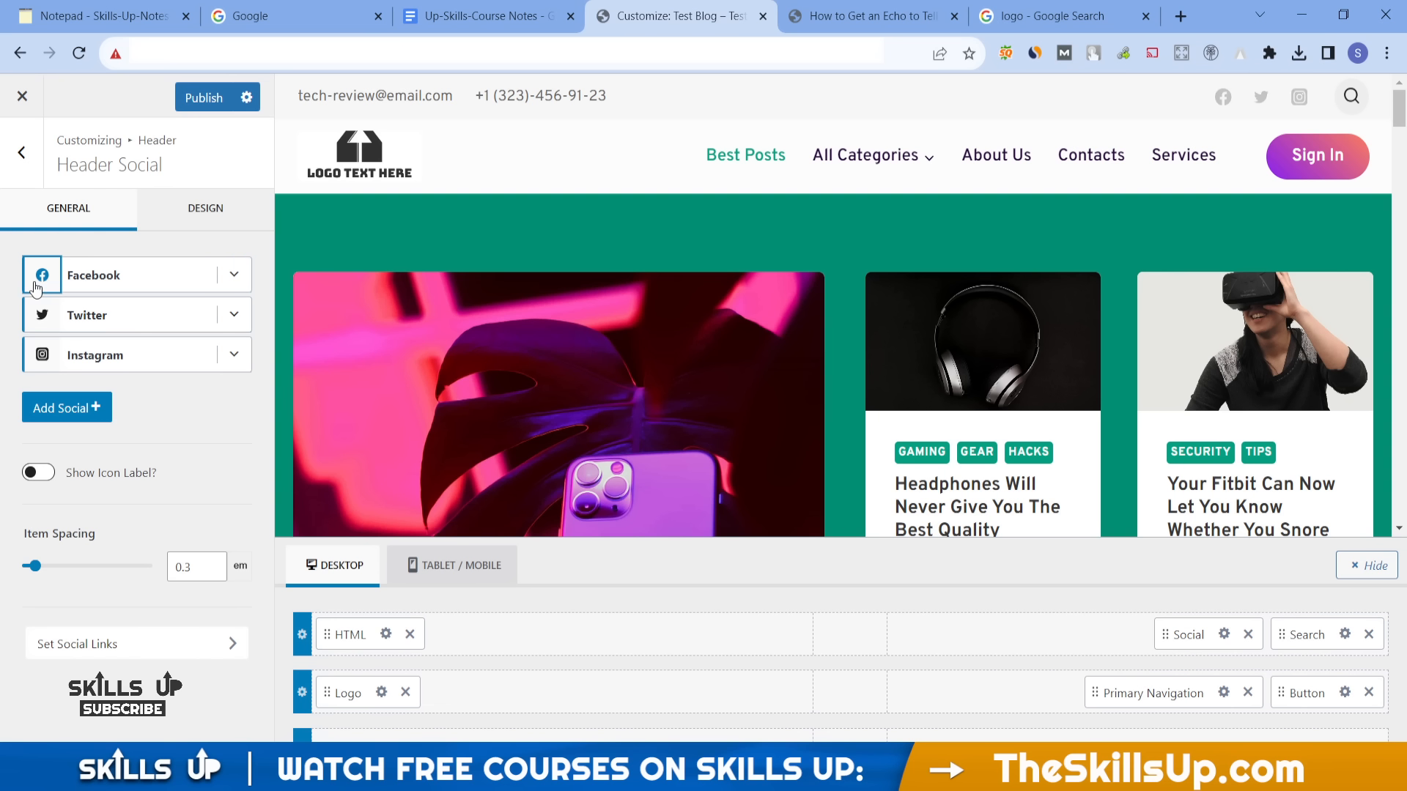
{"action": "left_click", "coordinate": [36, 288]}
{"action": "left_click", "coordinate": [38, 286]}
- Add YouTube to the header social icons and check its icon options
{"action": "left_click", "coordinate": [66, 412]}
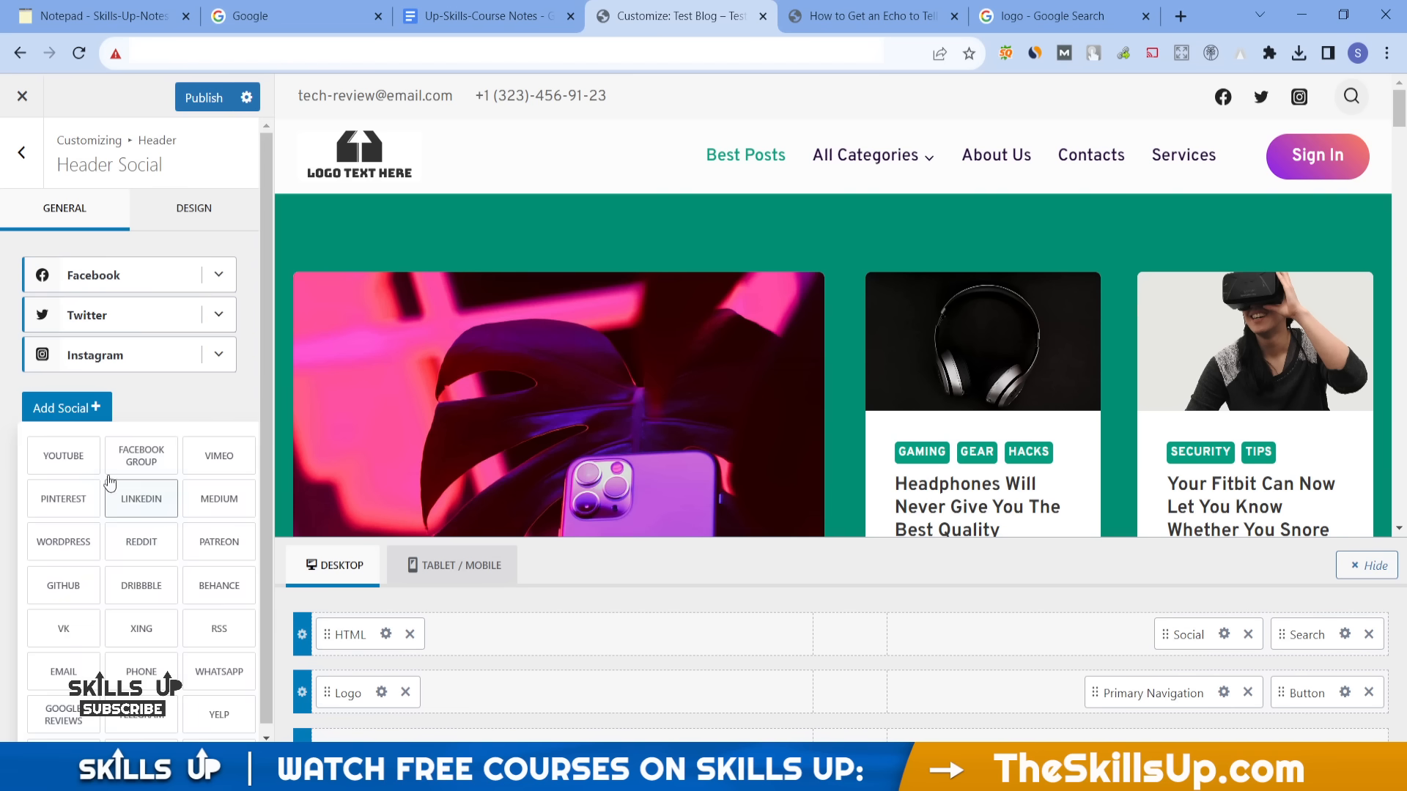
{"action": "left_click", "coordinate": [77, 463]}
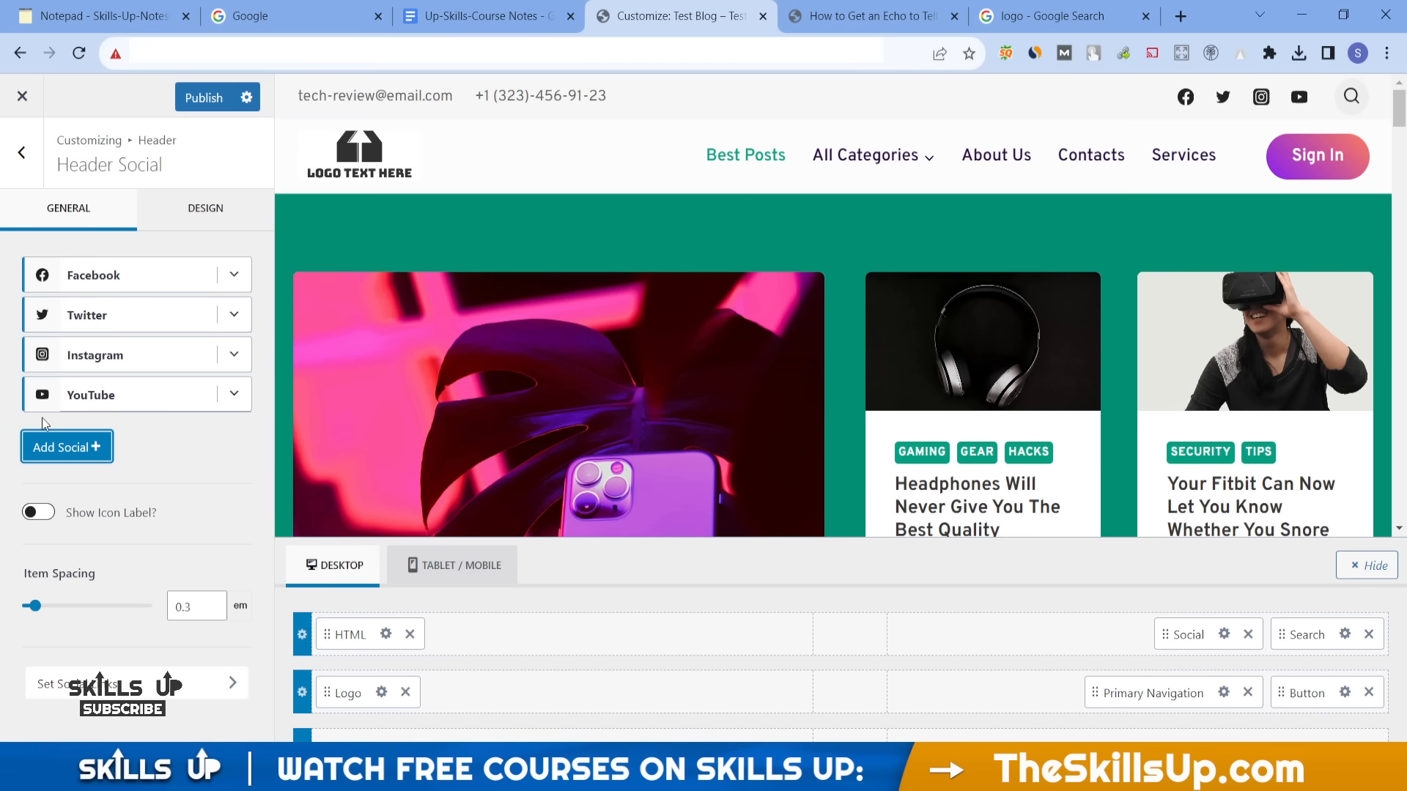
{"action": "left_click", "coordinate": [230, 395]}
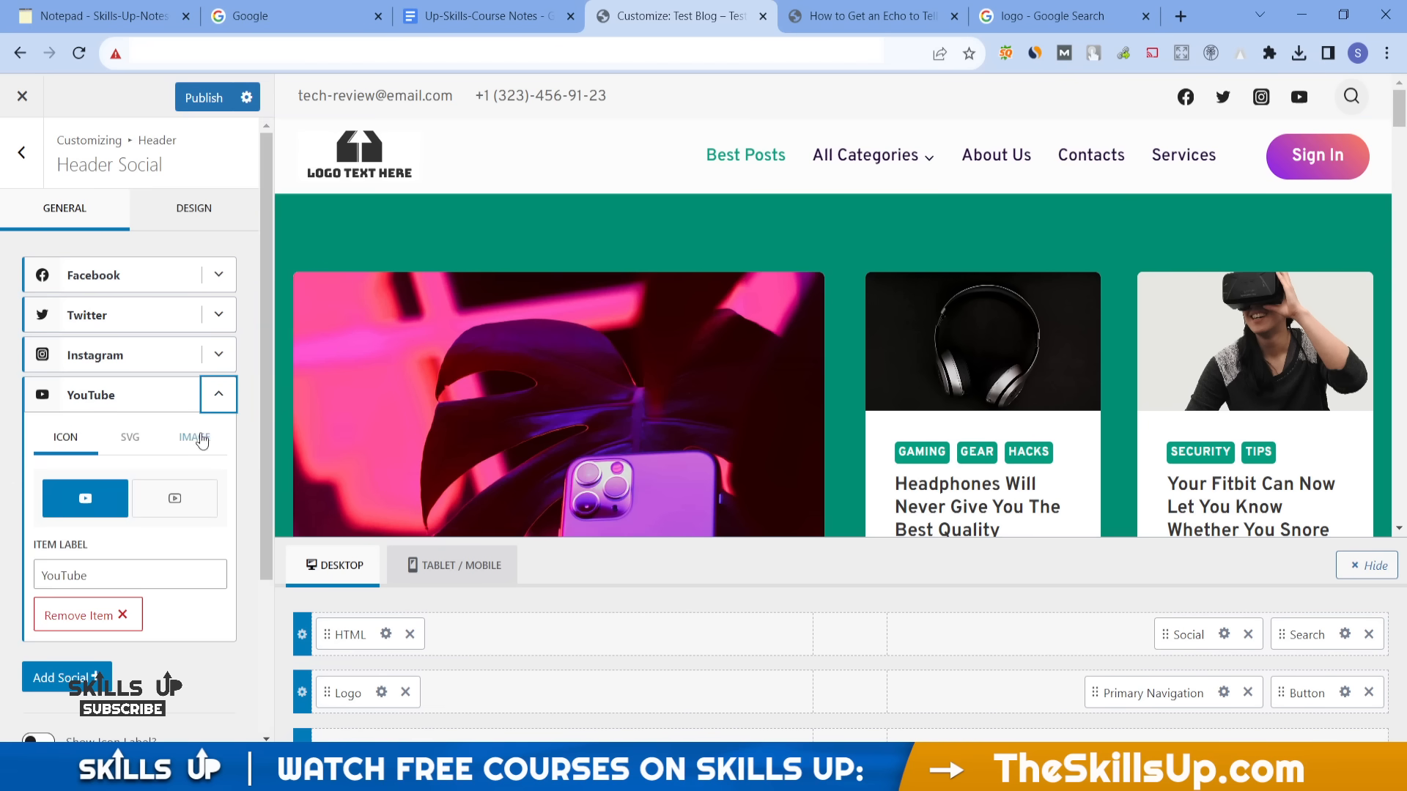
{"action": "left_click", "coordinate": [218, 394]}
- Try hiding the Instagram icon and displaying text labels beside the header social icons
{"action": "left_click", "coordinate": [41, 359]}
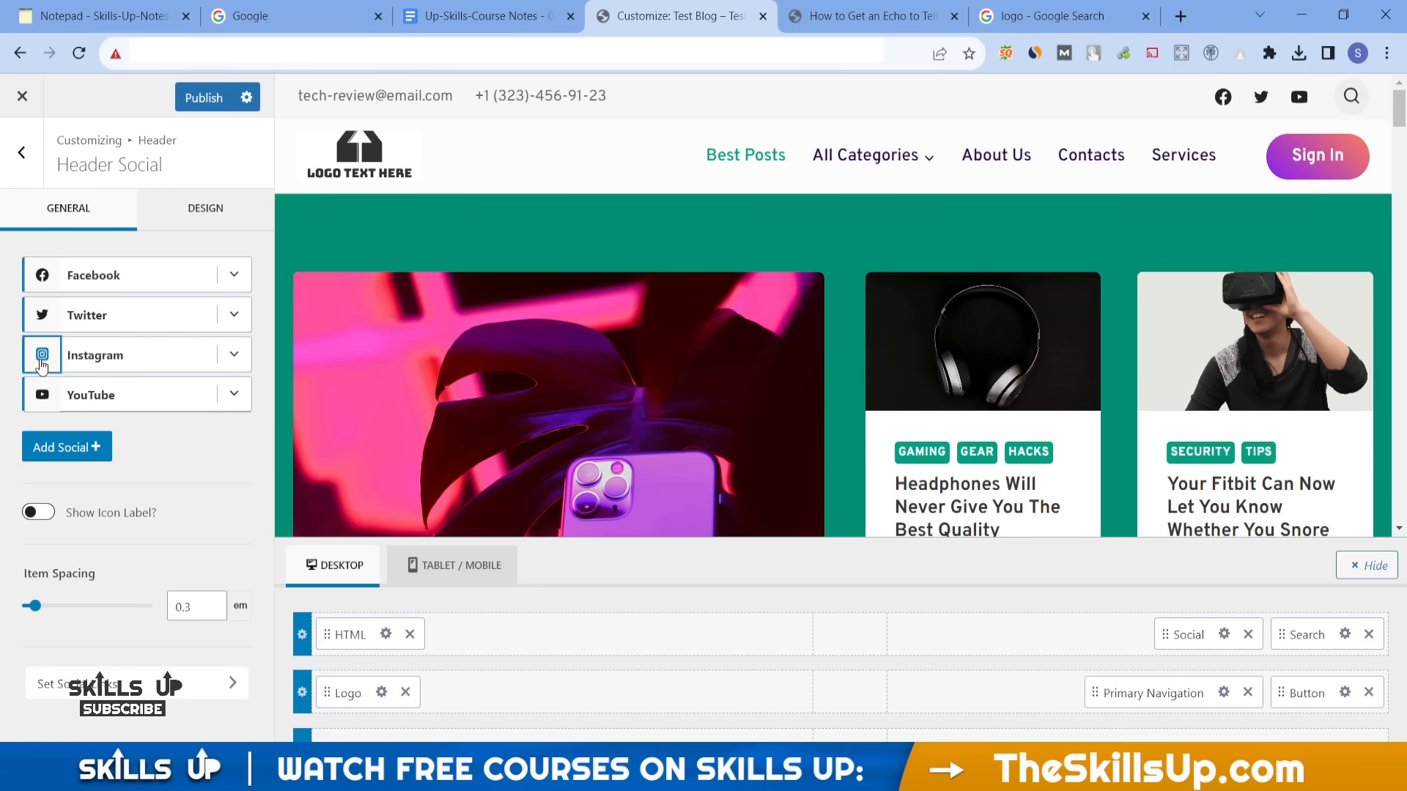
{"action": "left_click", "coordinate": [30, 514]}
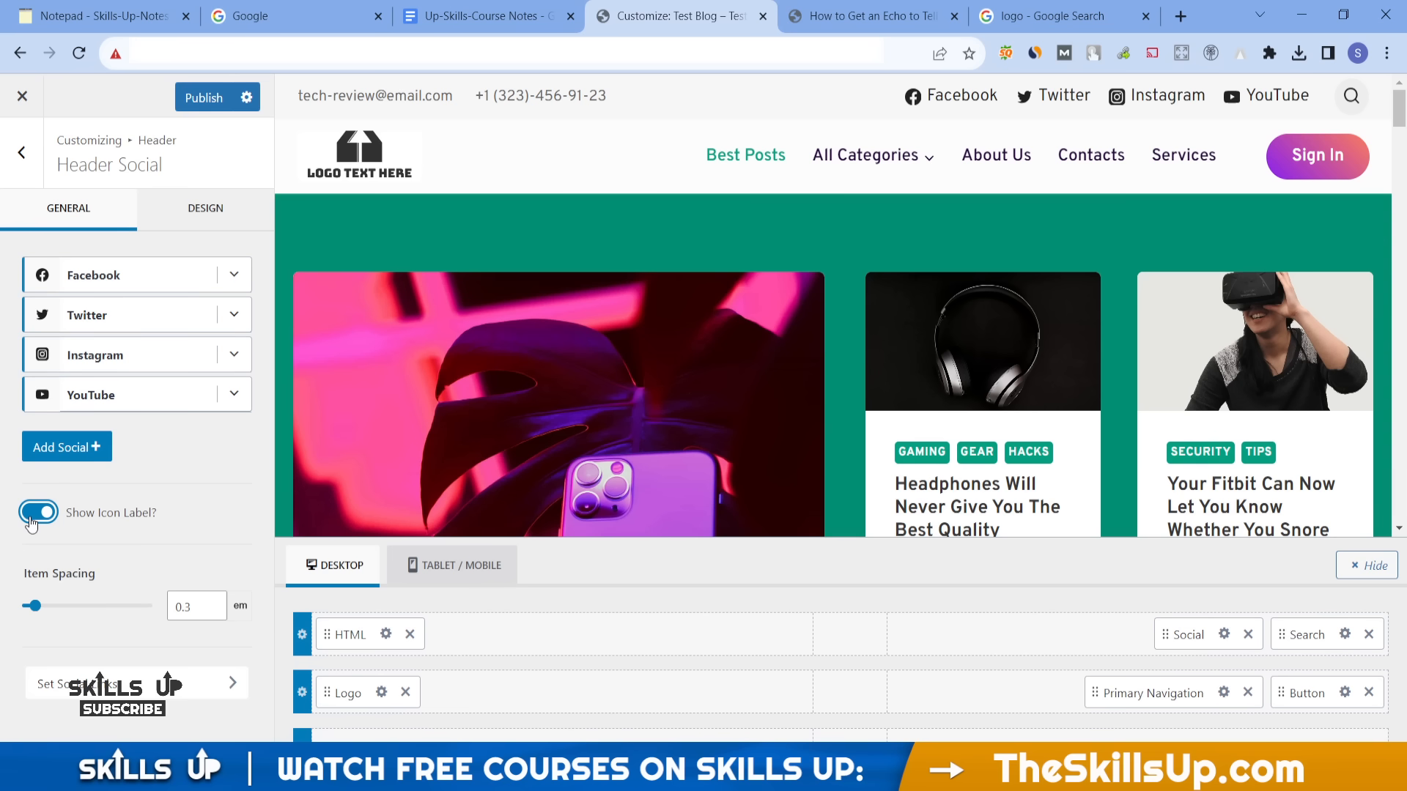
{"action": "left_click", "coordinate": [31, 516]}
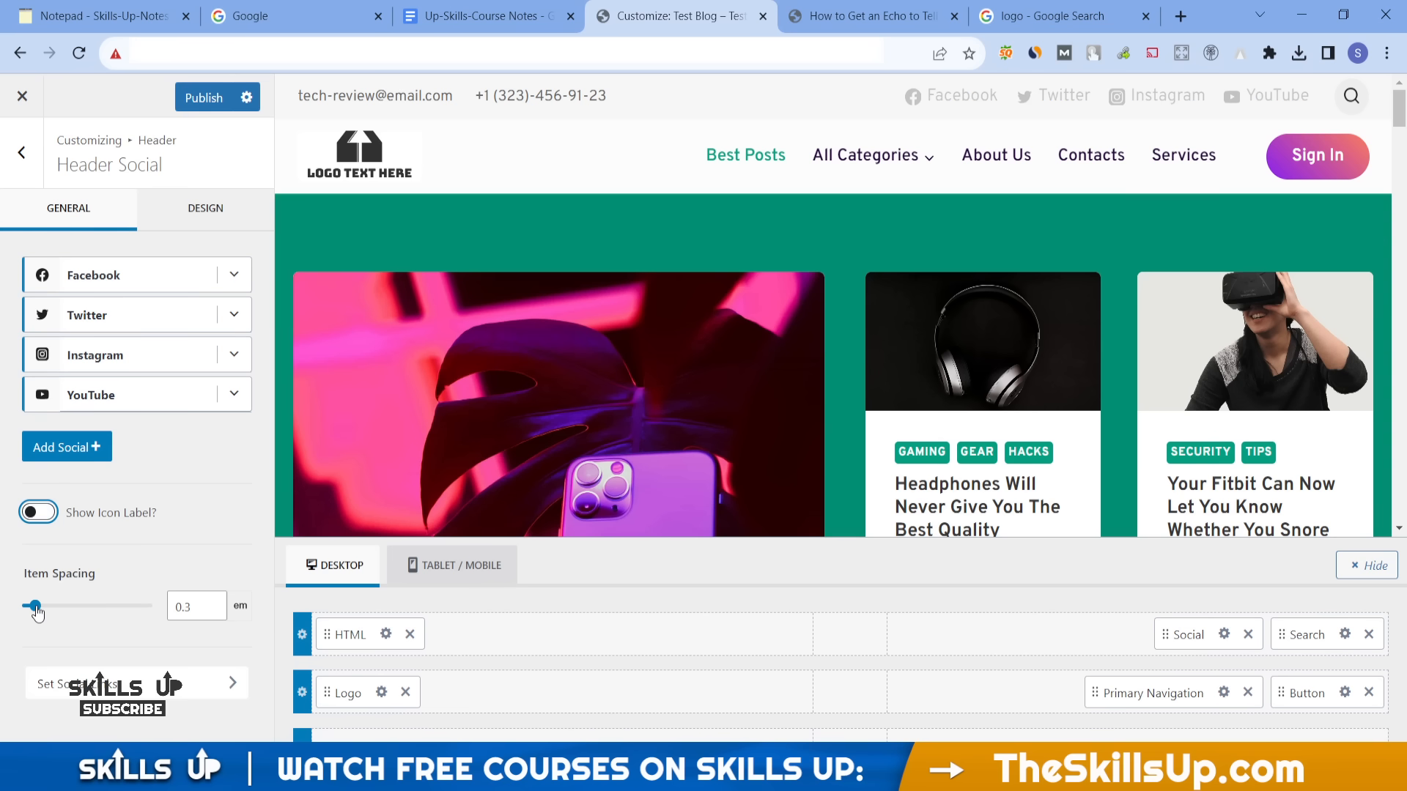
- Set the item spacing of the header social icons to 0.06 em
{"action": "mouse_move", "coordinate": [36, 613]}
{"action": "left_mouse_down"}
{"action": "mouse_move", "coordinate": [153, 608]}
{"action": "mouse_move", "coordinate": [32, 621]}
{"action": "left_mouse_up"}
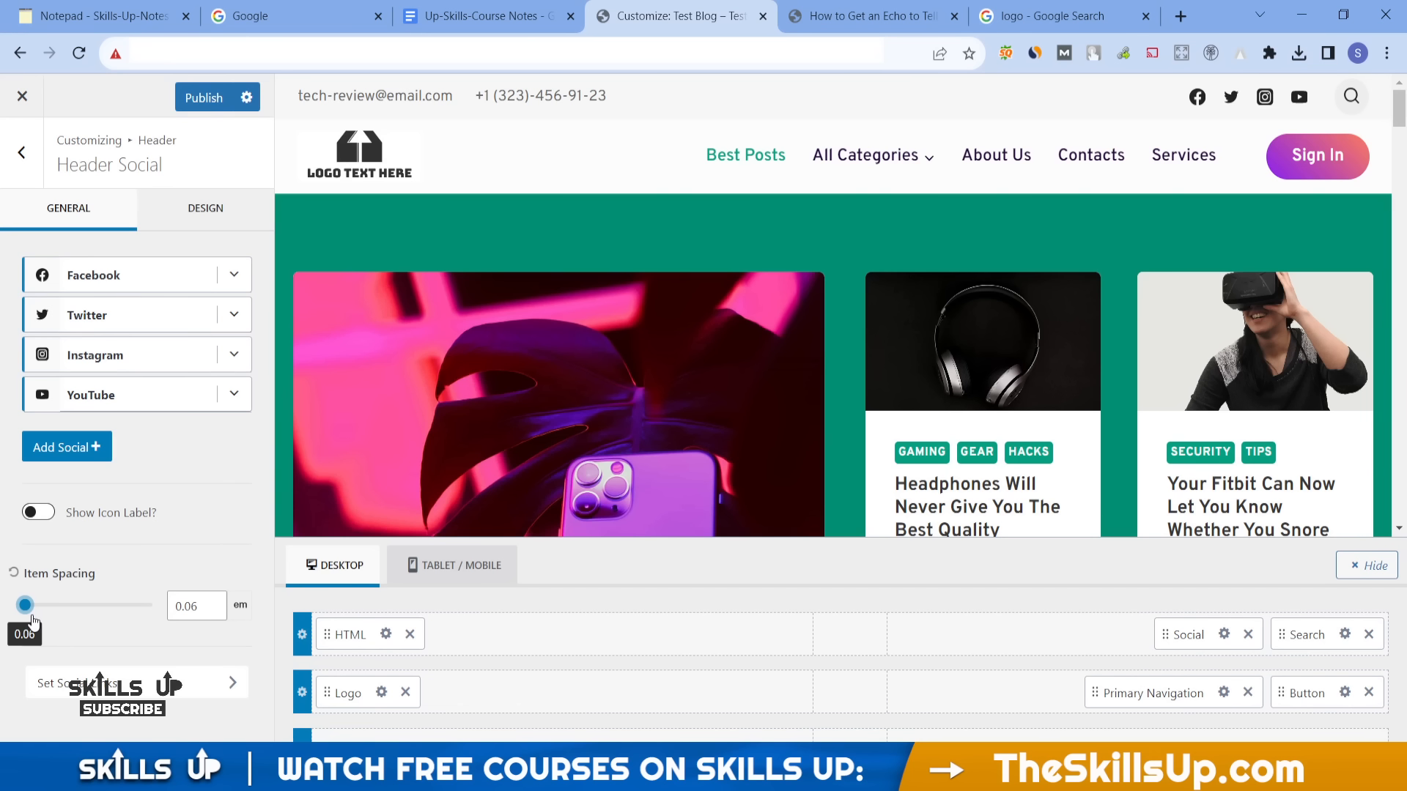
- Fill in the social network links with placeholder text: hjj for Facebook, jjjj for Twitter and kk for Instagram
{"action": "left_click", "coordinate": [154, 681]}
{"action": "left_click", "coordinate": [58, 515]}
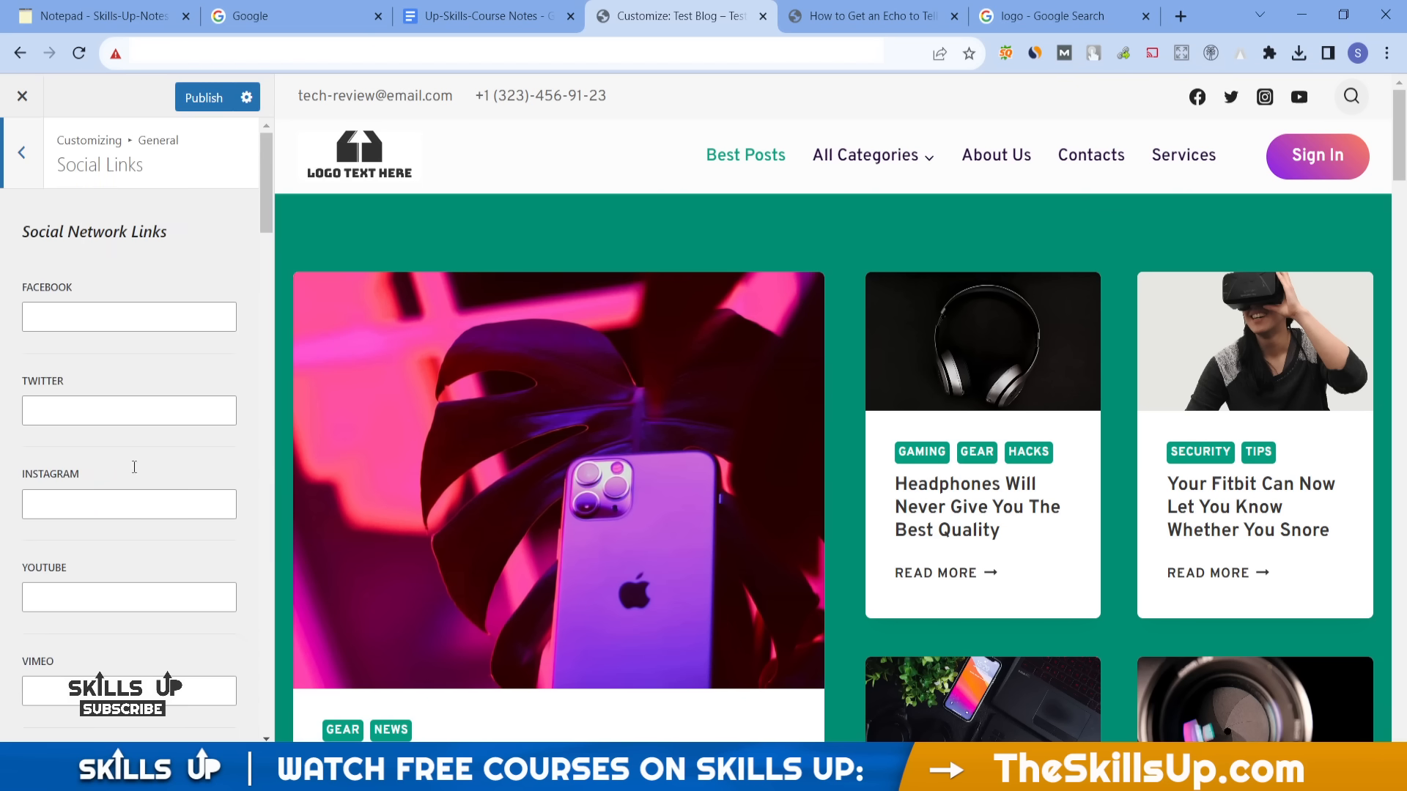
{"action": "scroll", "coordinate": [78, 345], "scroll_direction": "down", "scroll_amount": 5}
{"action": "scroll", "coordinate": [78, 344], "scroll_direction": "up", "scroll_amount": 5}
{"action": "left_click", "coordinate": [98, 318]}
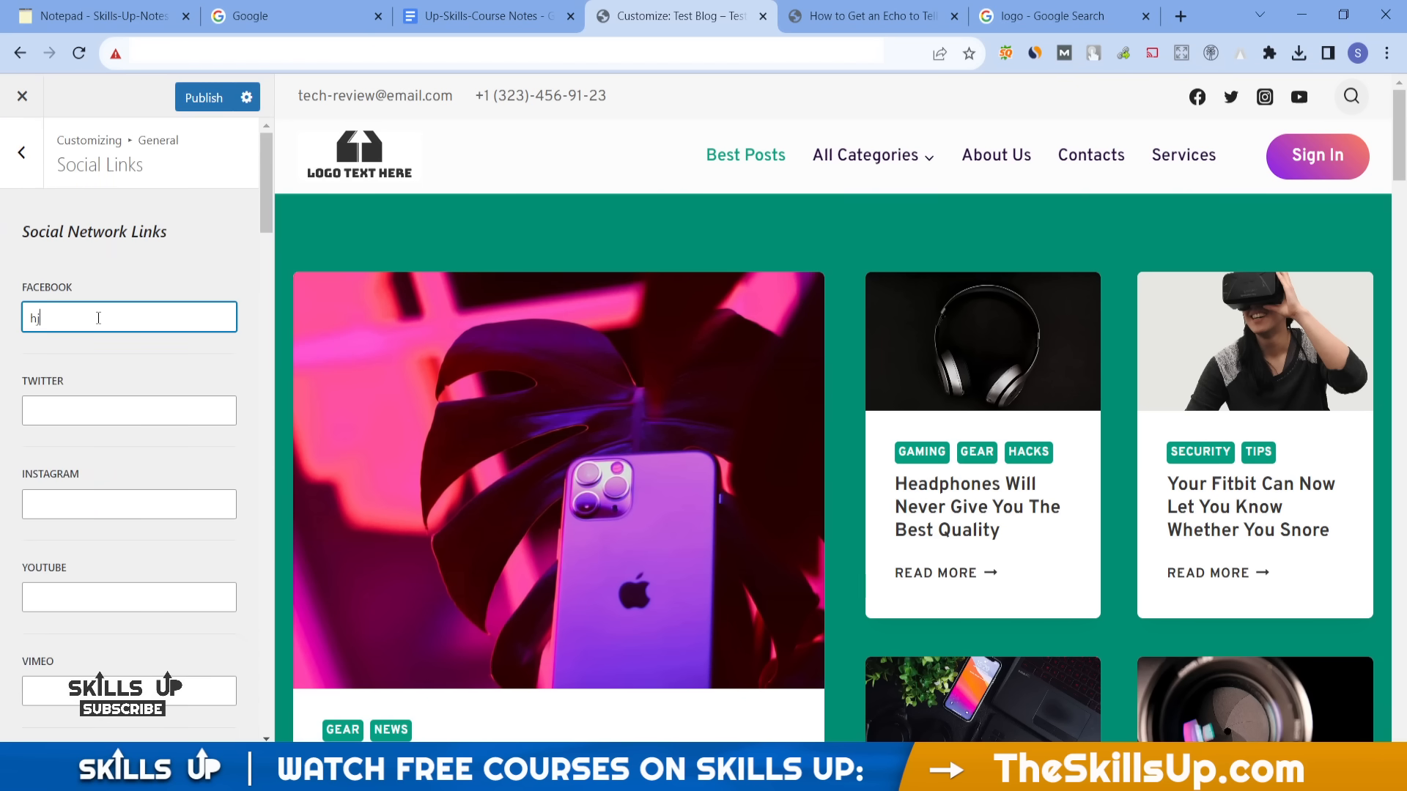
{"action": "left_click", "coordinate": [105, 402]}
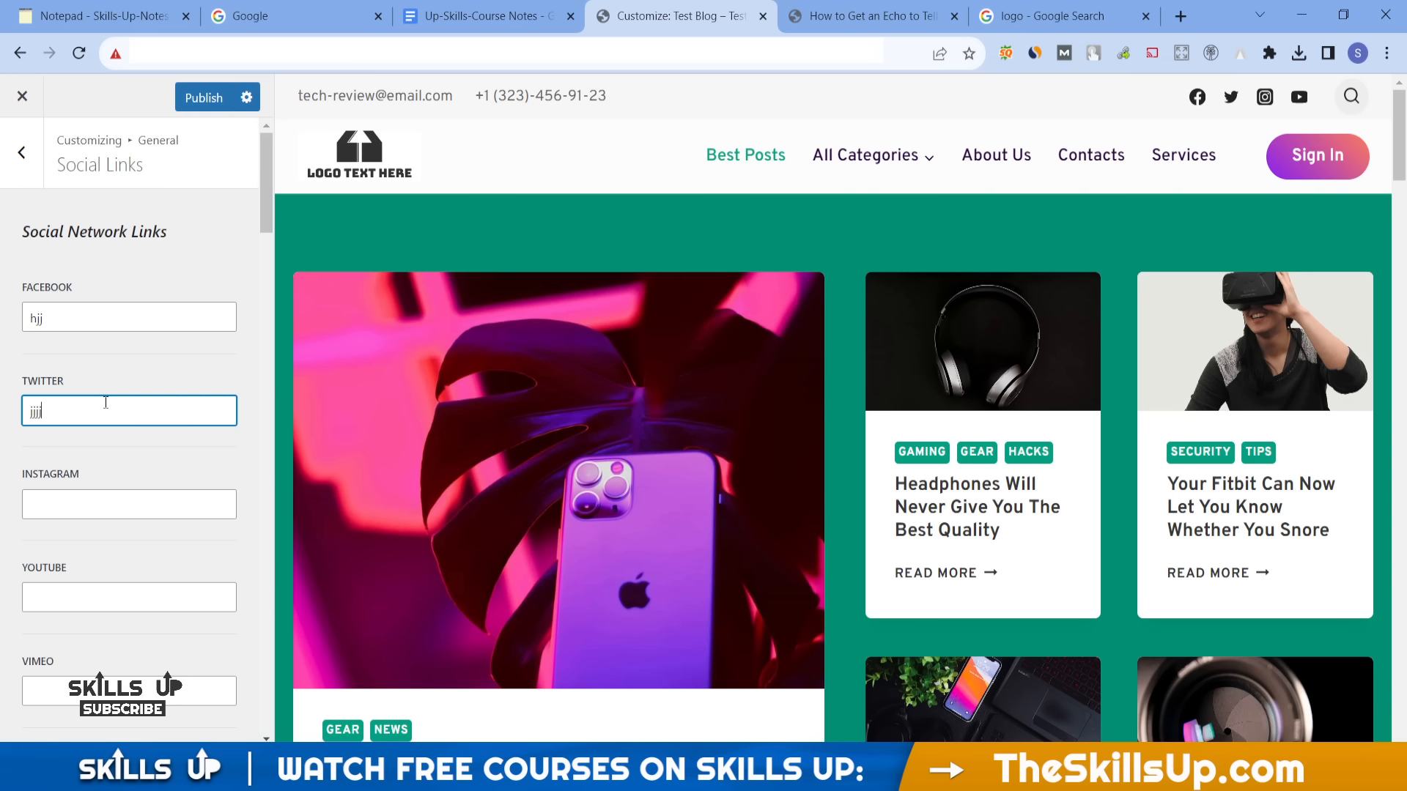
{"action": "left_click", "coordinate": [136, 513]}
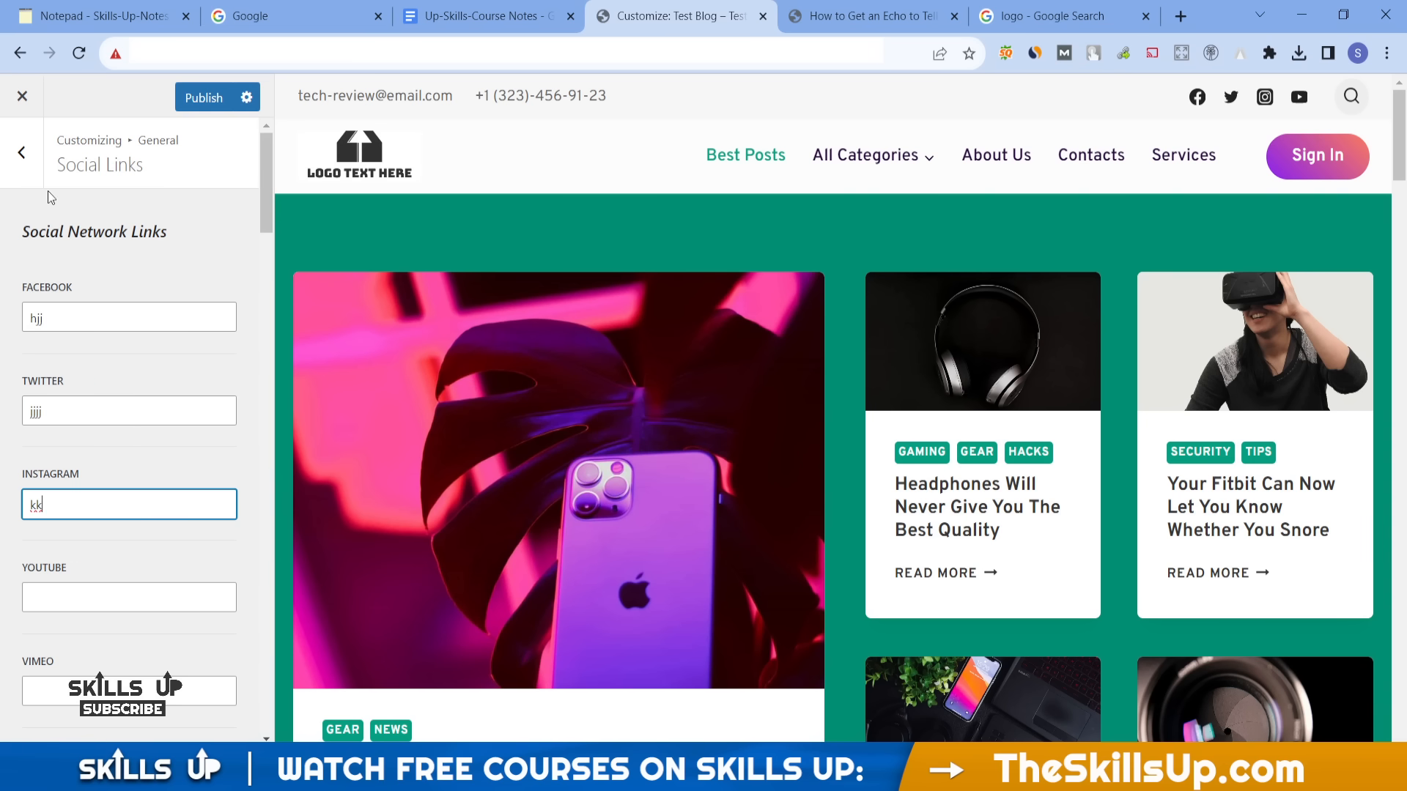
- Examine the home page preview in the Customizer from the header down to the footer
{"action": "scroll", "coordinate": [723, 194], "scroll_direction": "down", "scroll_amount": 8}
{"action": "scroll", "coordinate": [723, 193], "scroll_direction": "up", "scroll_amount": 8}
{"action": "scroll", "coordinate": [724, 196], "scroll_direction": "down", "scroll_amount": 2}
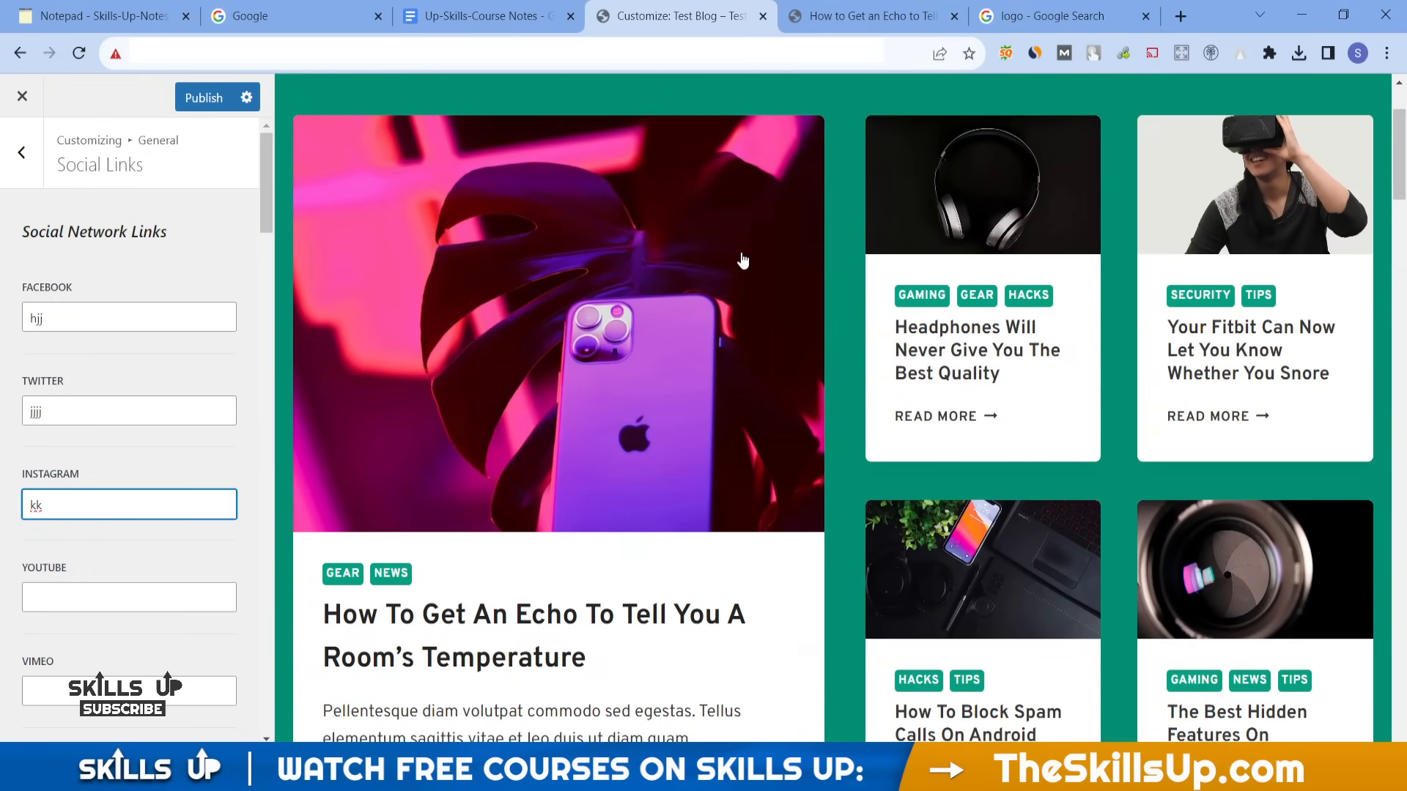
{"action": "scroll", "coordinate": [740, 252], "scroll_direction": "down", "scroll_amount": 15}
{"action": "scroll", "coordinate": [741, 252], "scroll_direction": "down", "scroll_amount": 12}
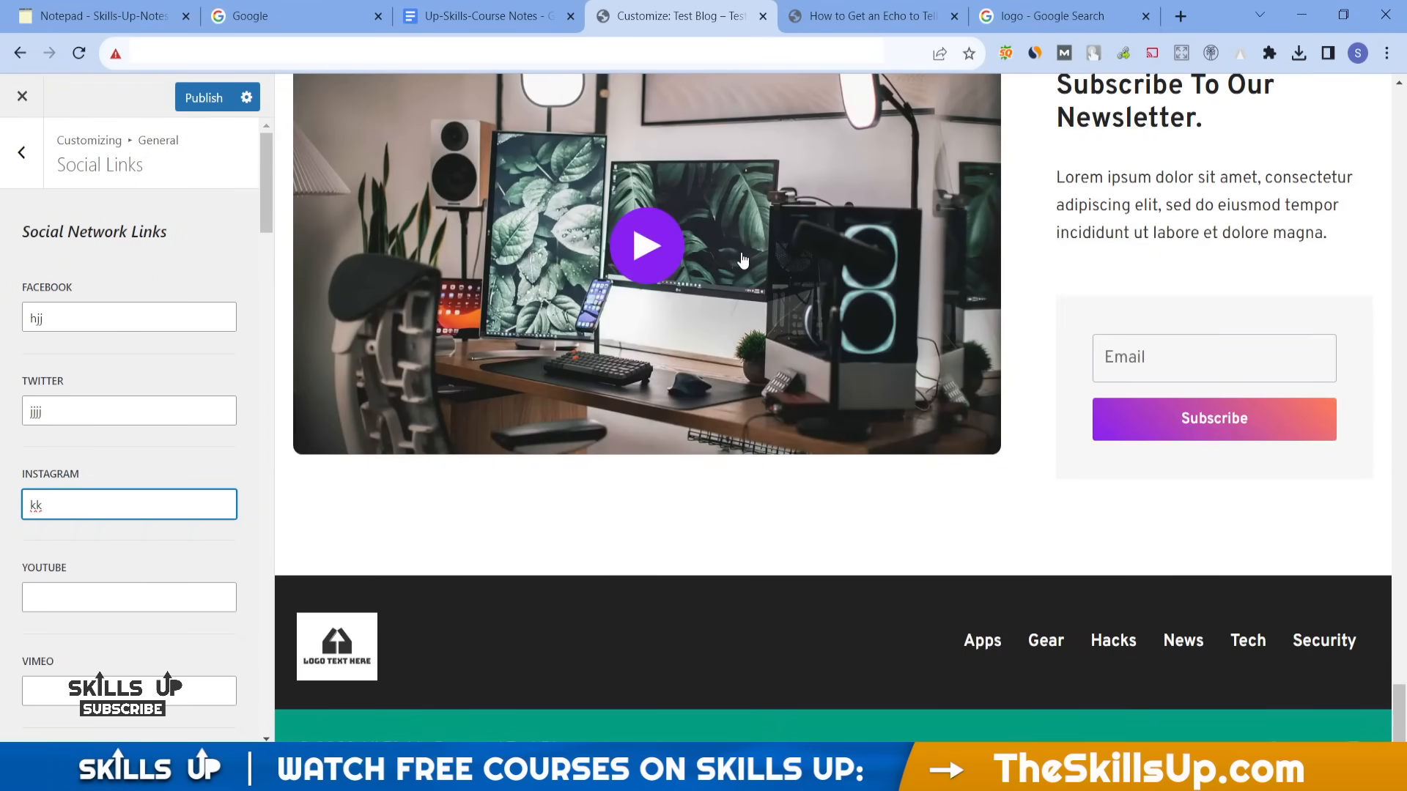
- Open the header search settings, try the bolder magnifier icon and switch back to the thin one
{"action": "scroll", "coordinate": [742, 260], "scroll_direction": "up", "scroll_amount": 20}
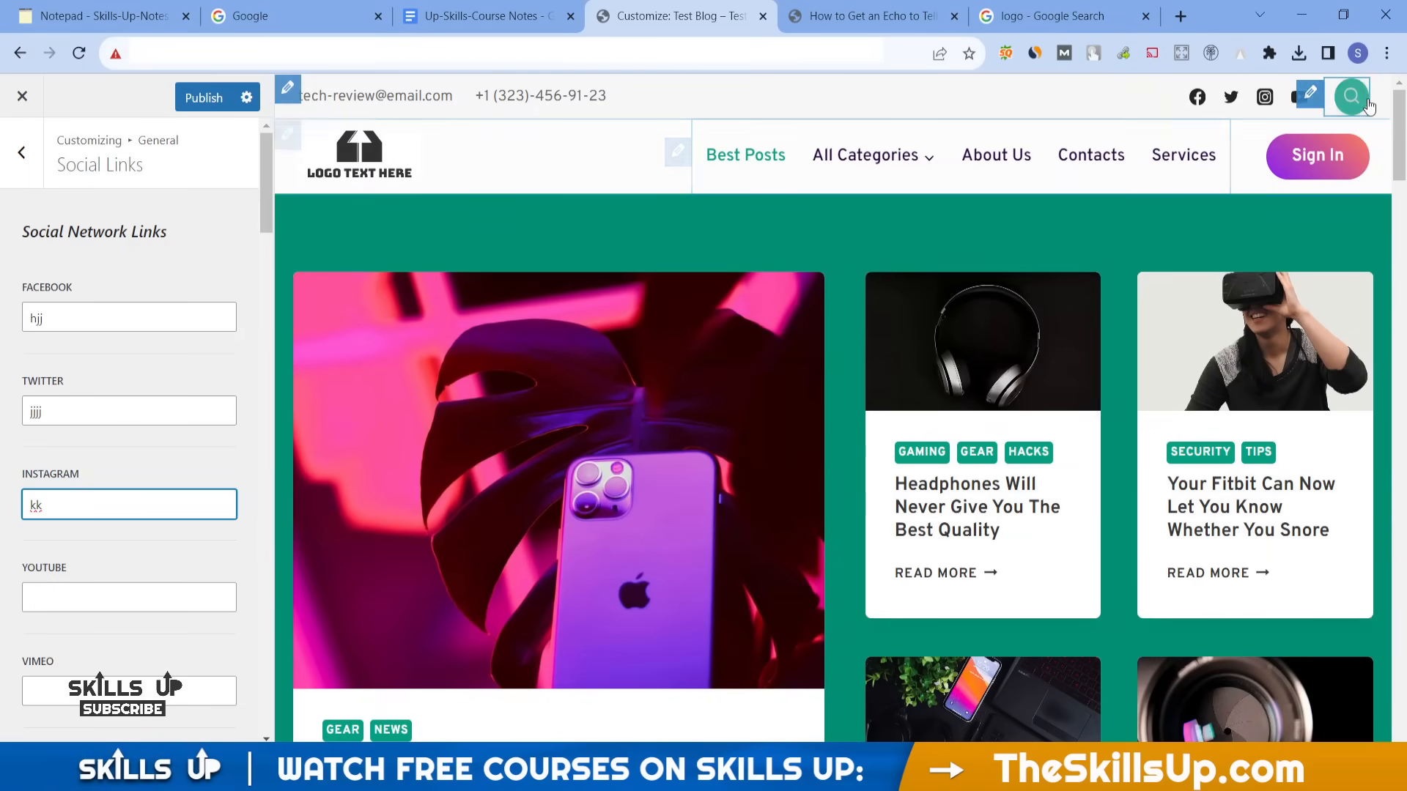
{"action": "left_click", "coordinate": [1307, 101]}
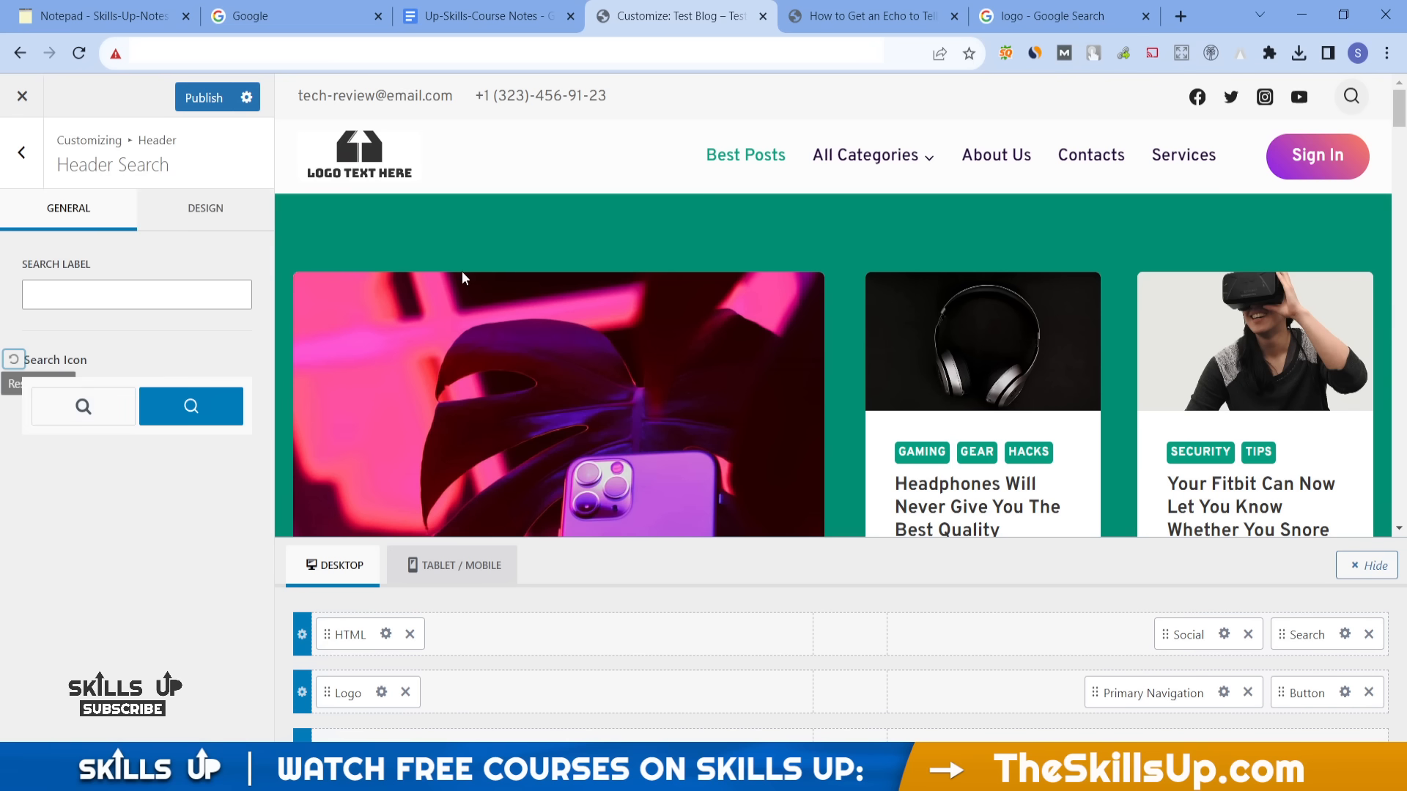
{"action": "left_click", "coordinate": [108, 415]}
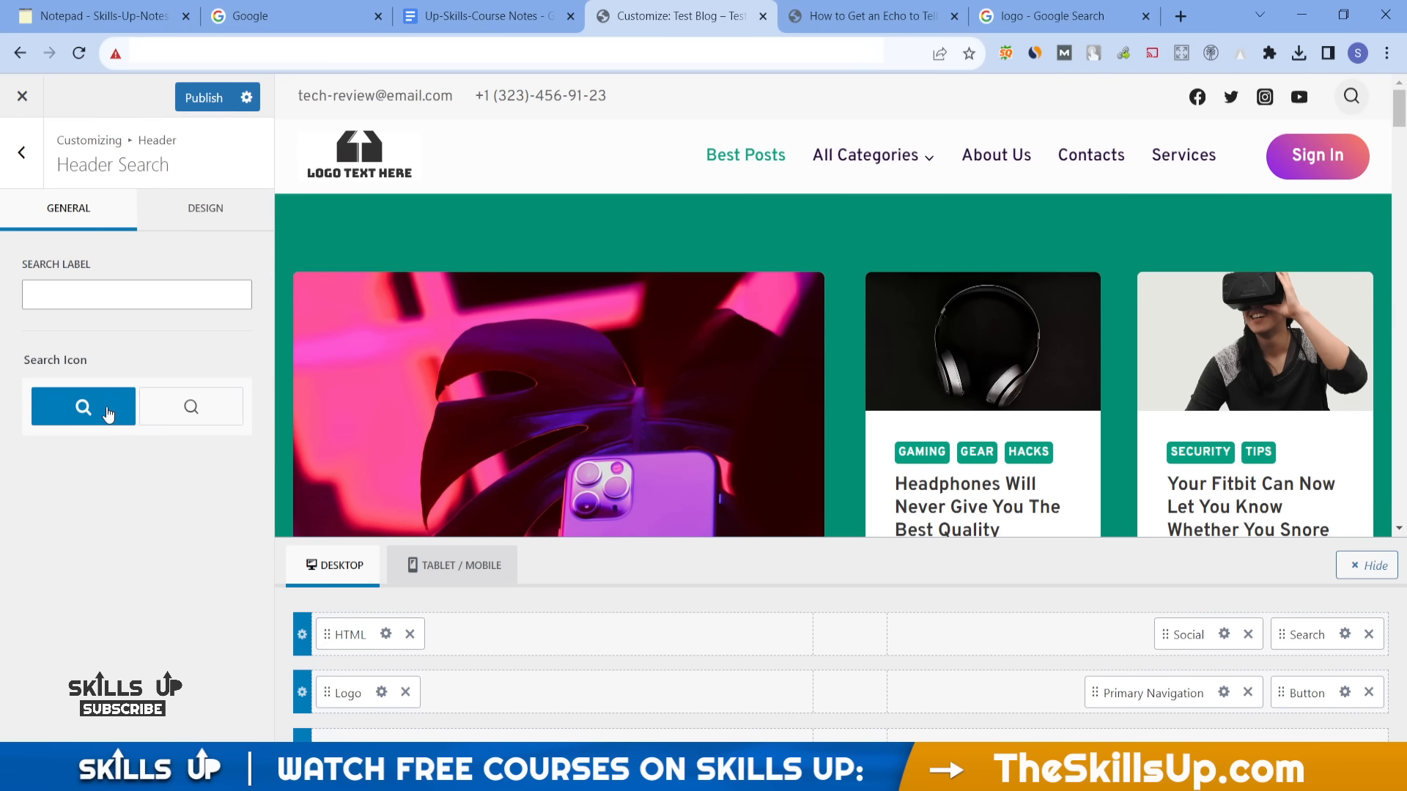
{"action": "left_click", "coordinate": [189, 407]}
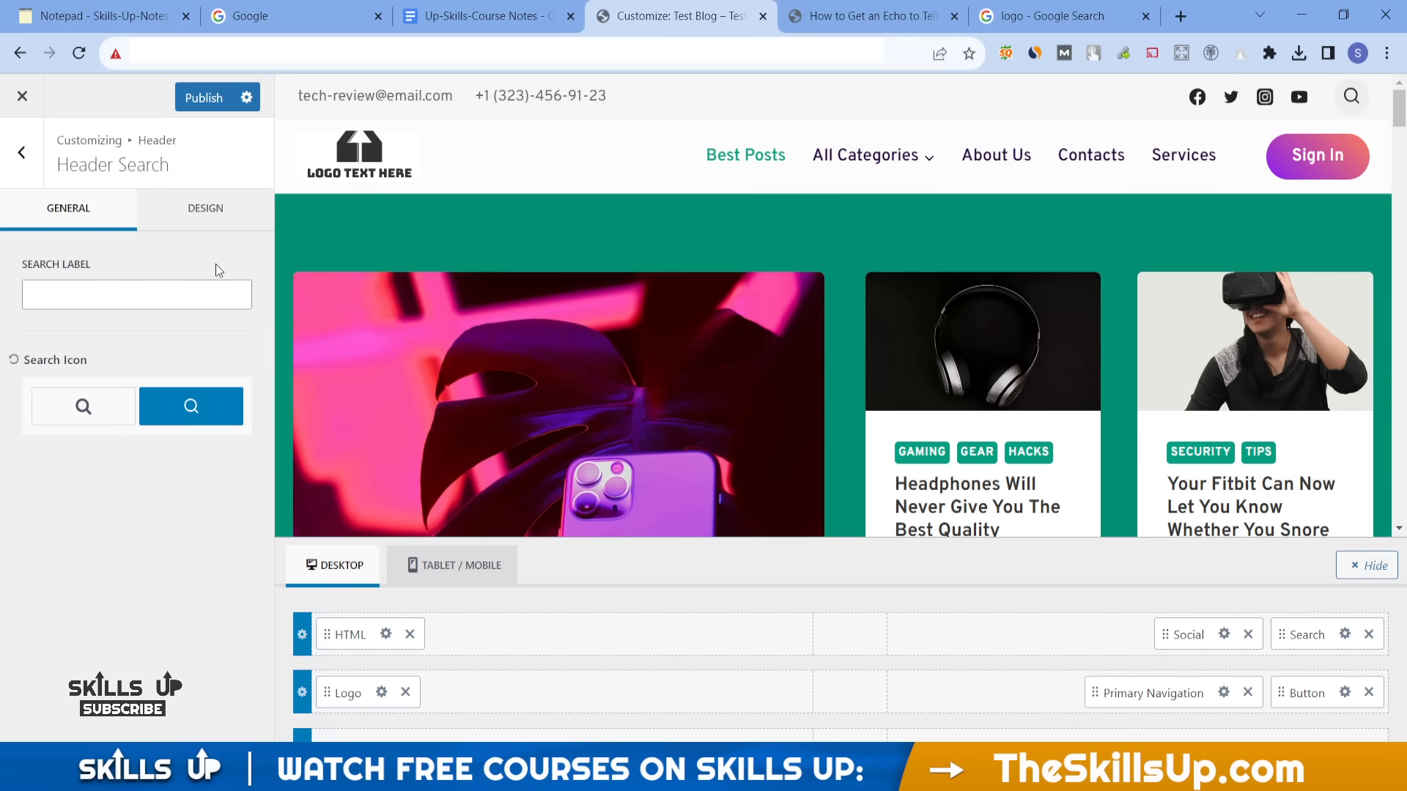
- Set the header search icon's initial colour to the second green in the palette
{"action": "left_click", "coordinate": [188, 220]}
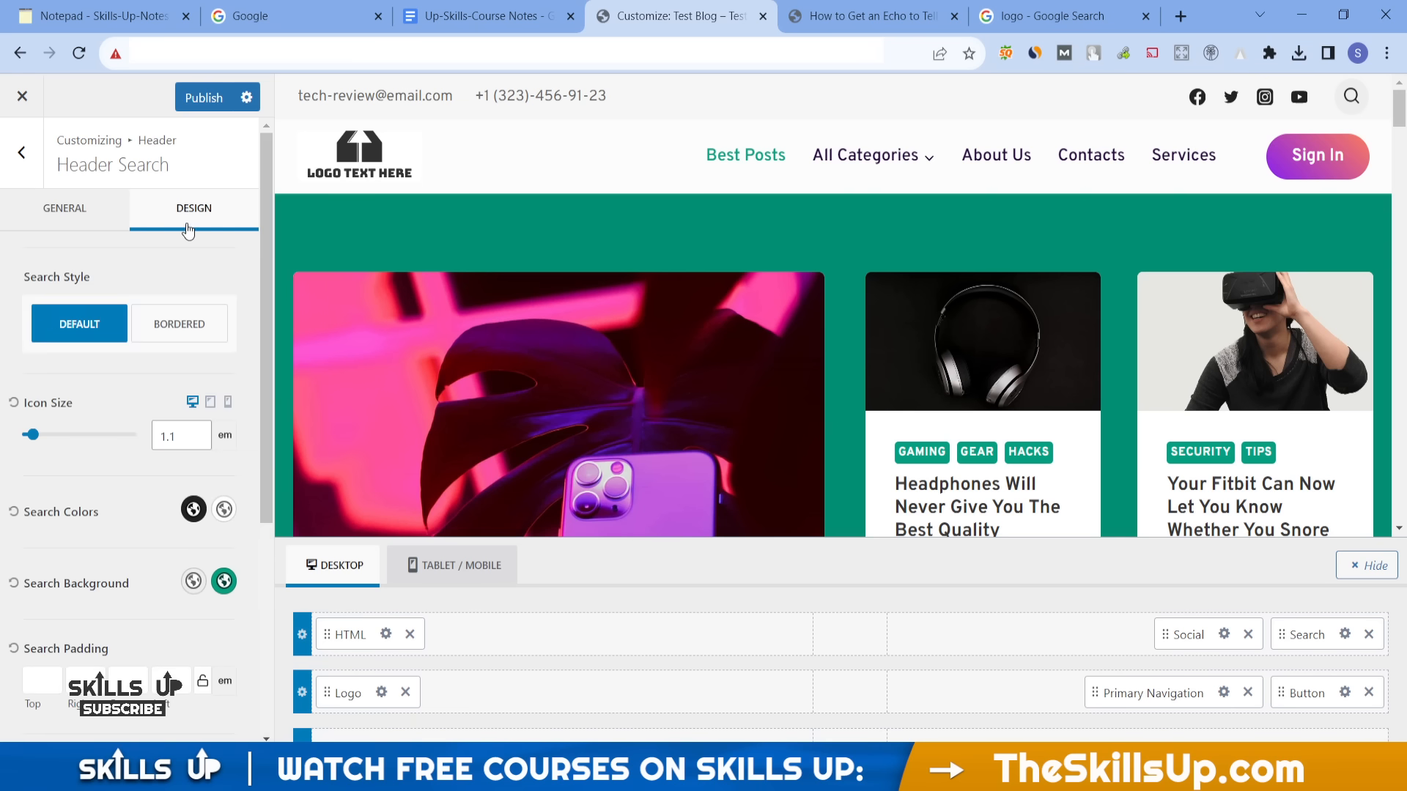
{"action": "left_click", "coordinate": [192, 513]}
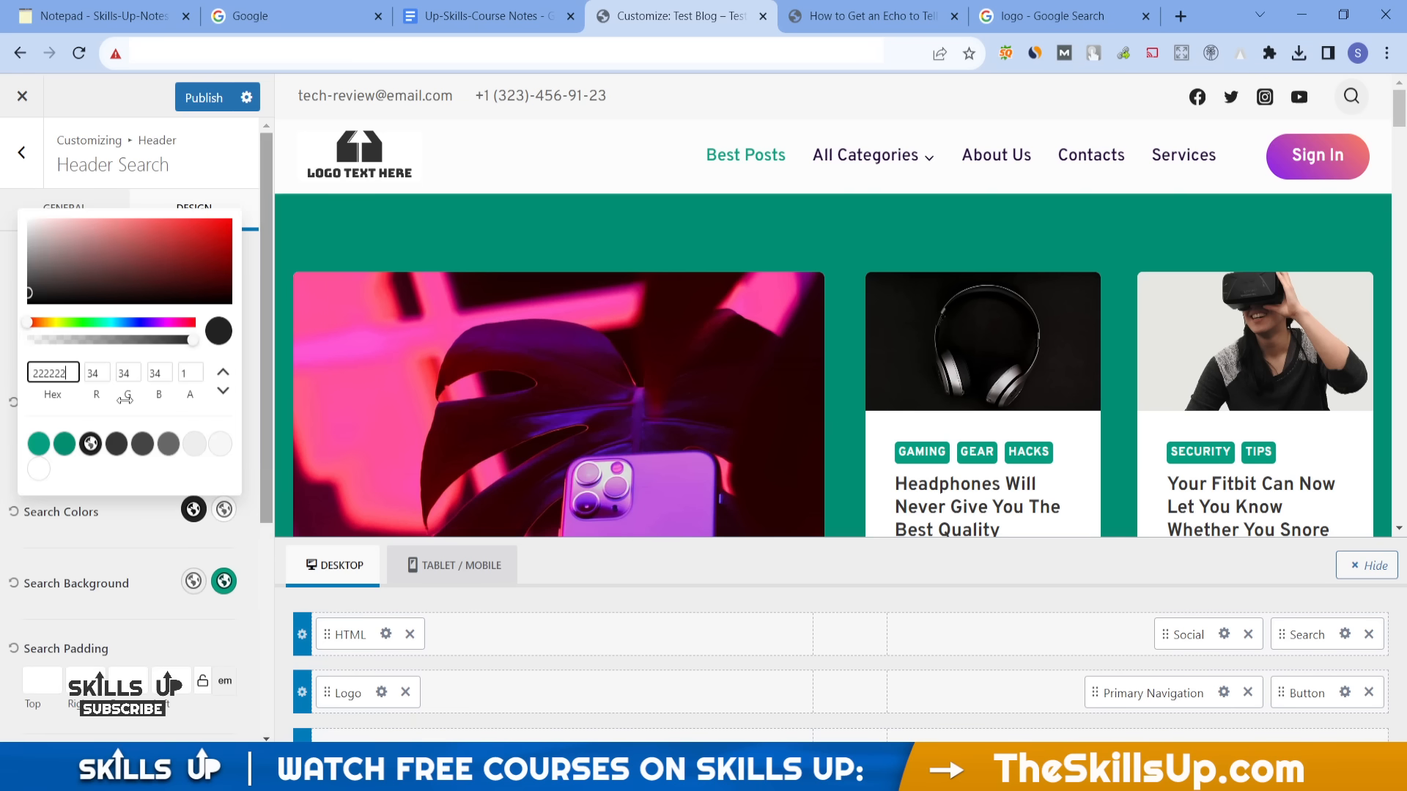
{"action": "left_click", "coordinate": [64, 445]}
{"action": "left_click", "coordinate": [2, 468]}
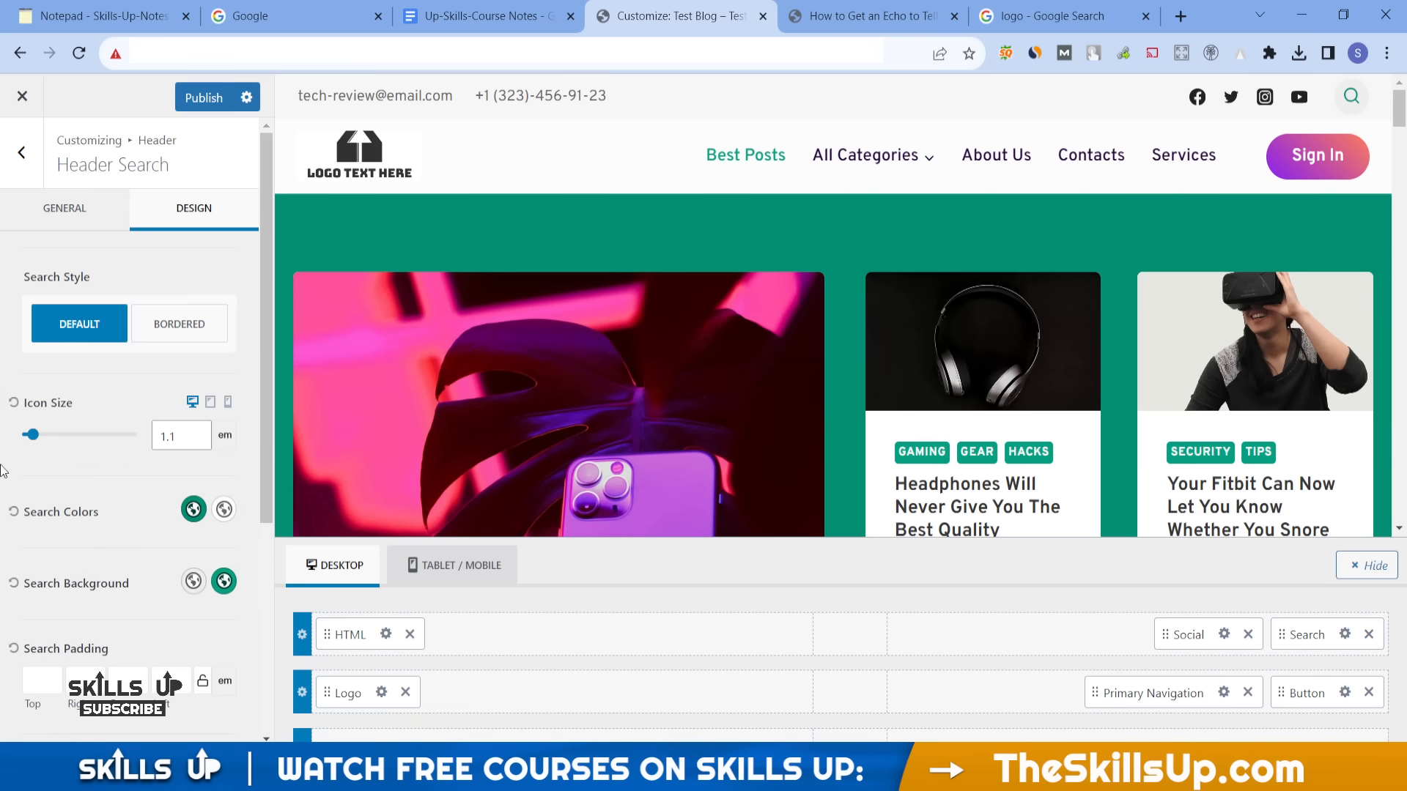
{"action": "left_click", "coordinate": [194, 581]}
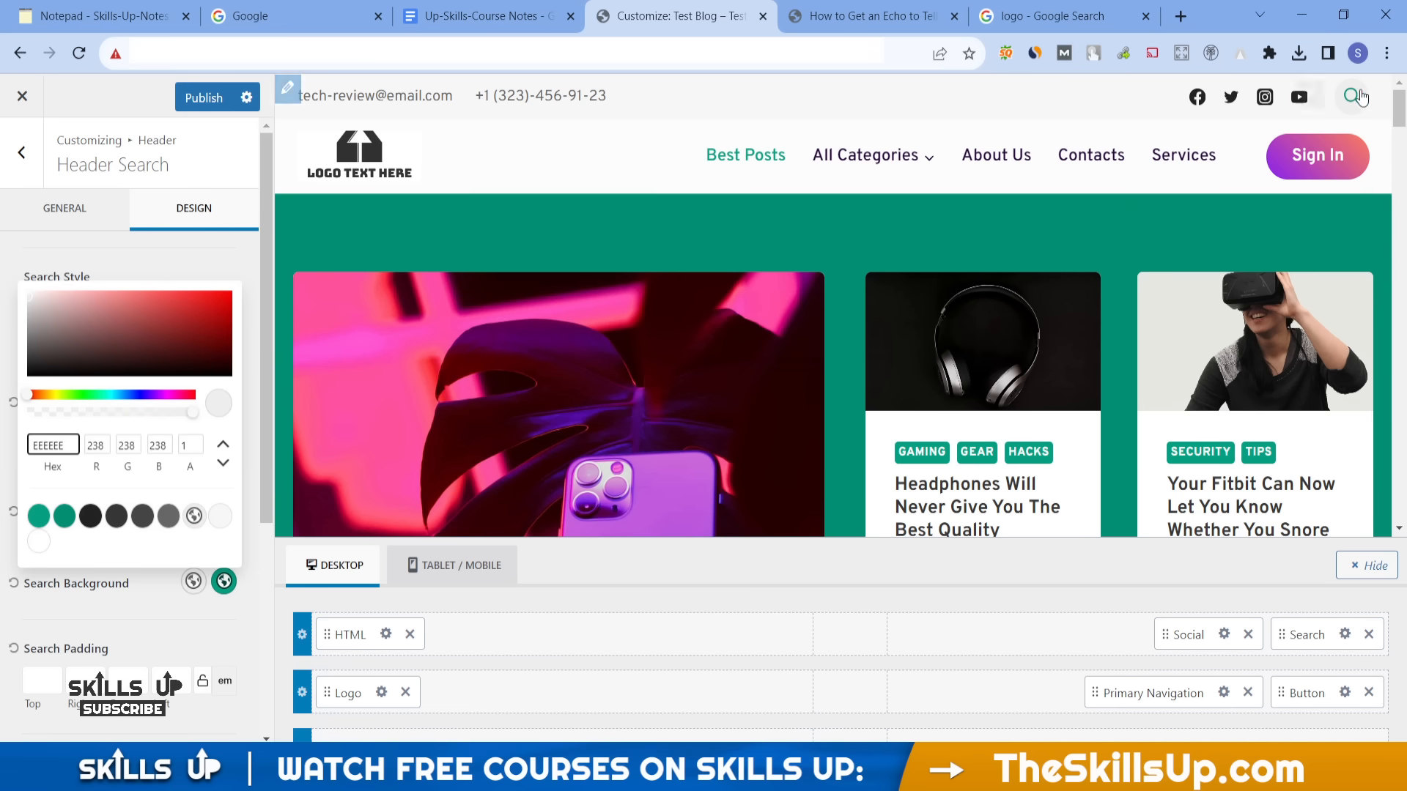
{"action": "left_click", "coordinate": [2, 532]}
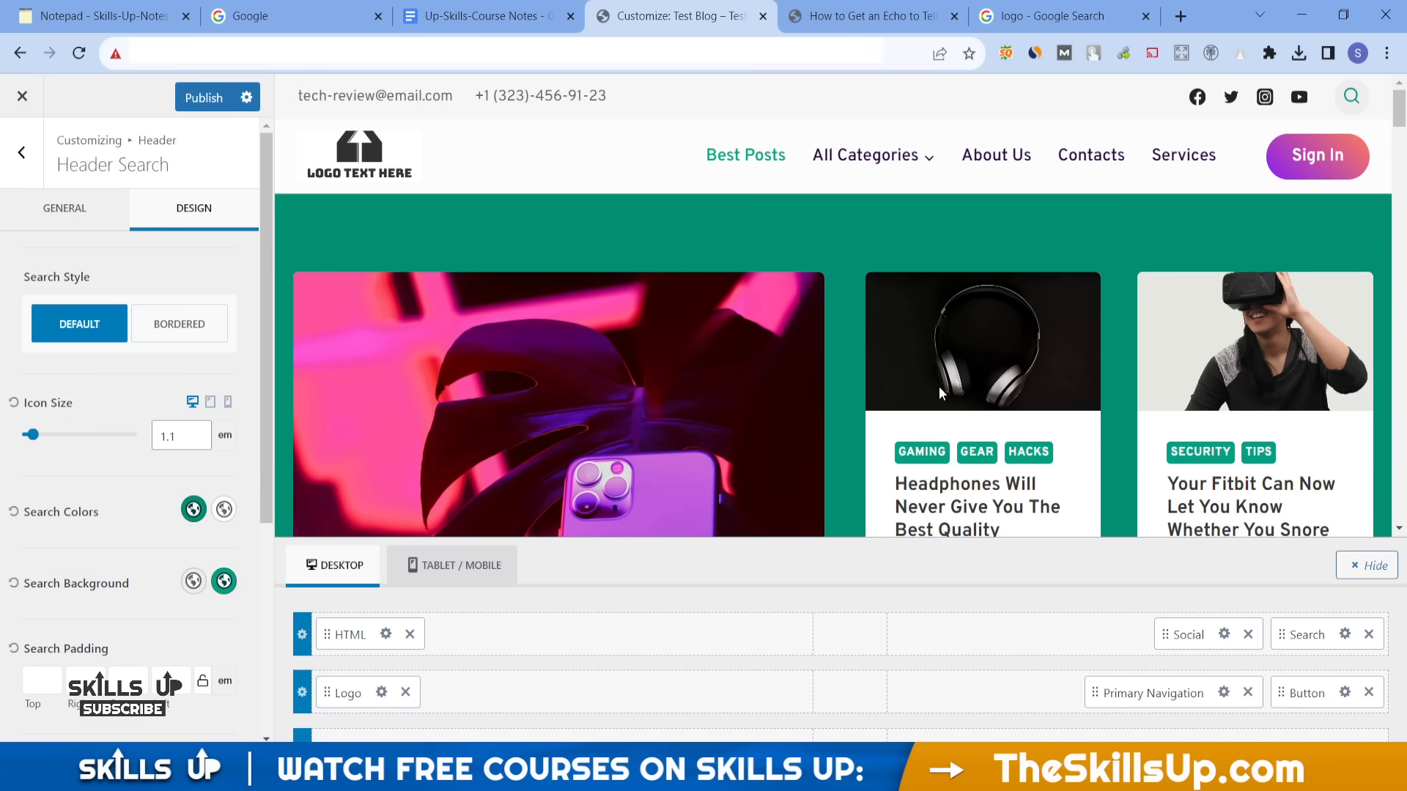
- Set both the initial and hover background colours of the header's Sign In button to green 008F72
{"action": "left_click", "coordinate": [1225, 153]}
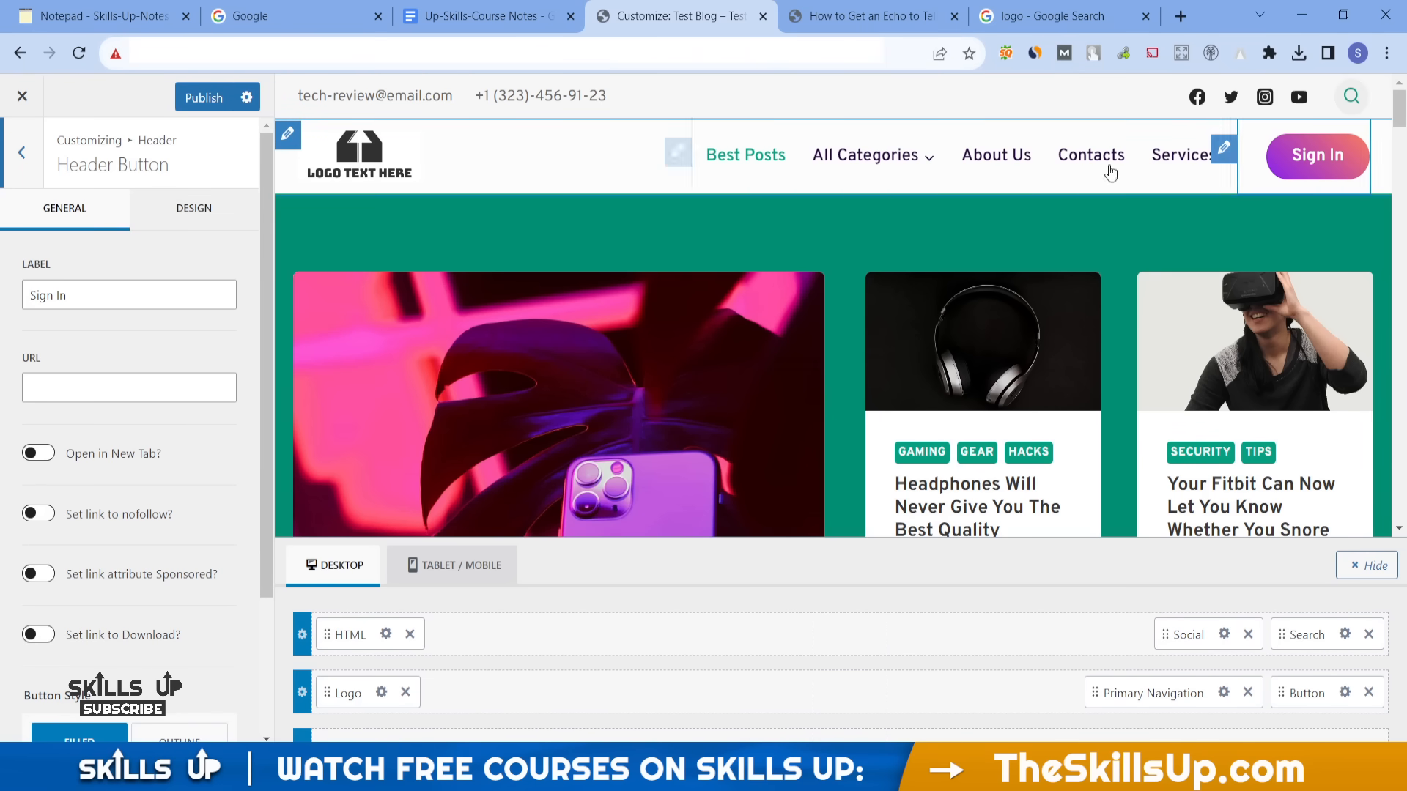
{"action": "left_click", "coordinate": [210, 224]}
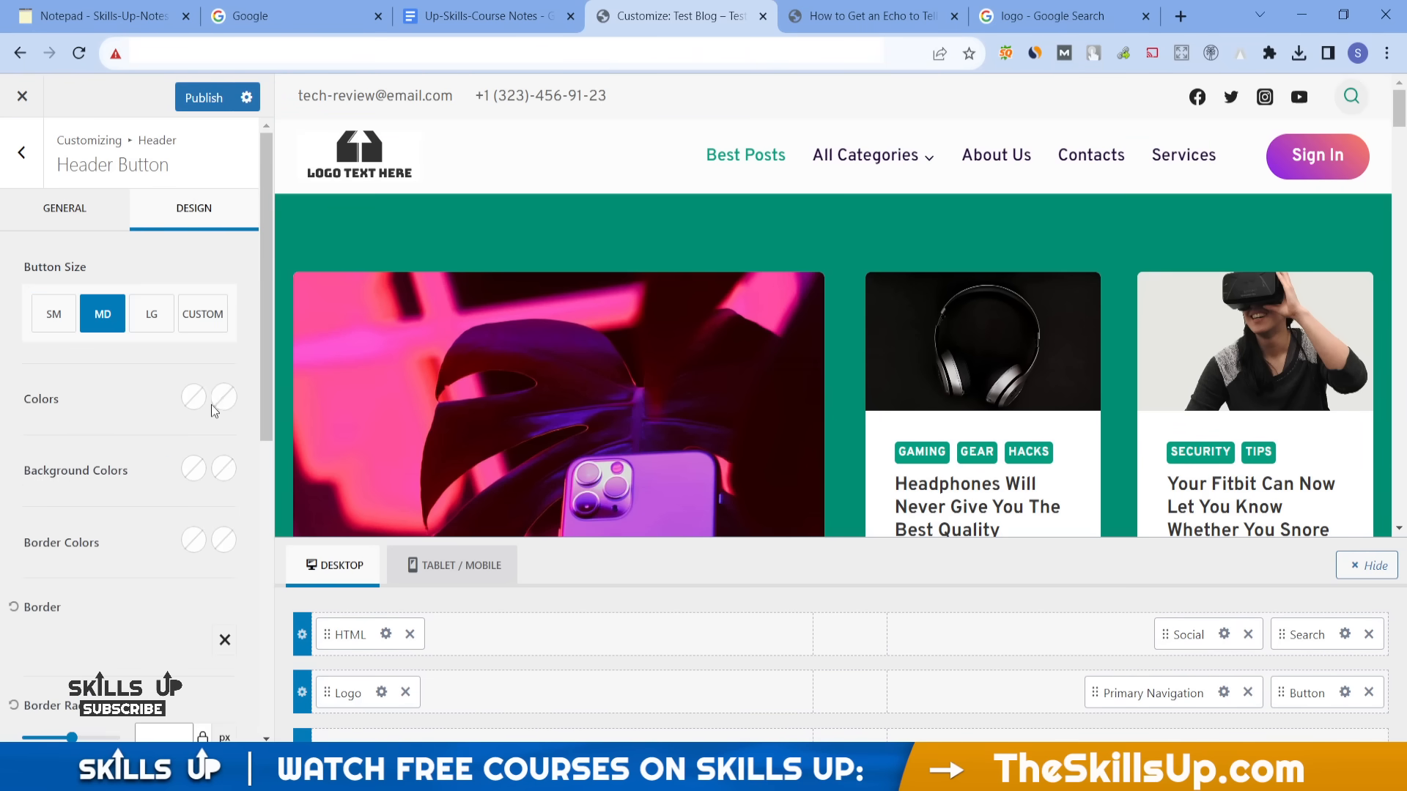
{"action": "left_click", "coordinate": [226, 475]}
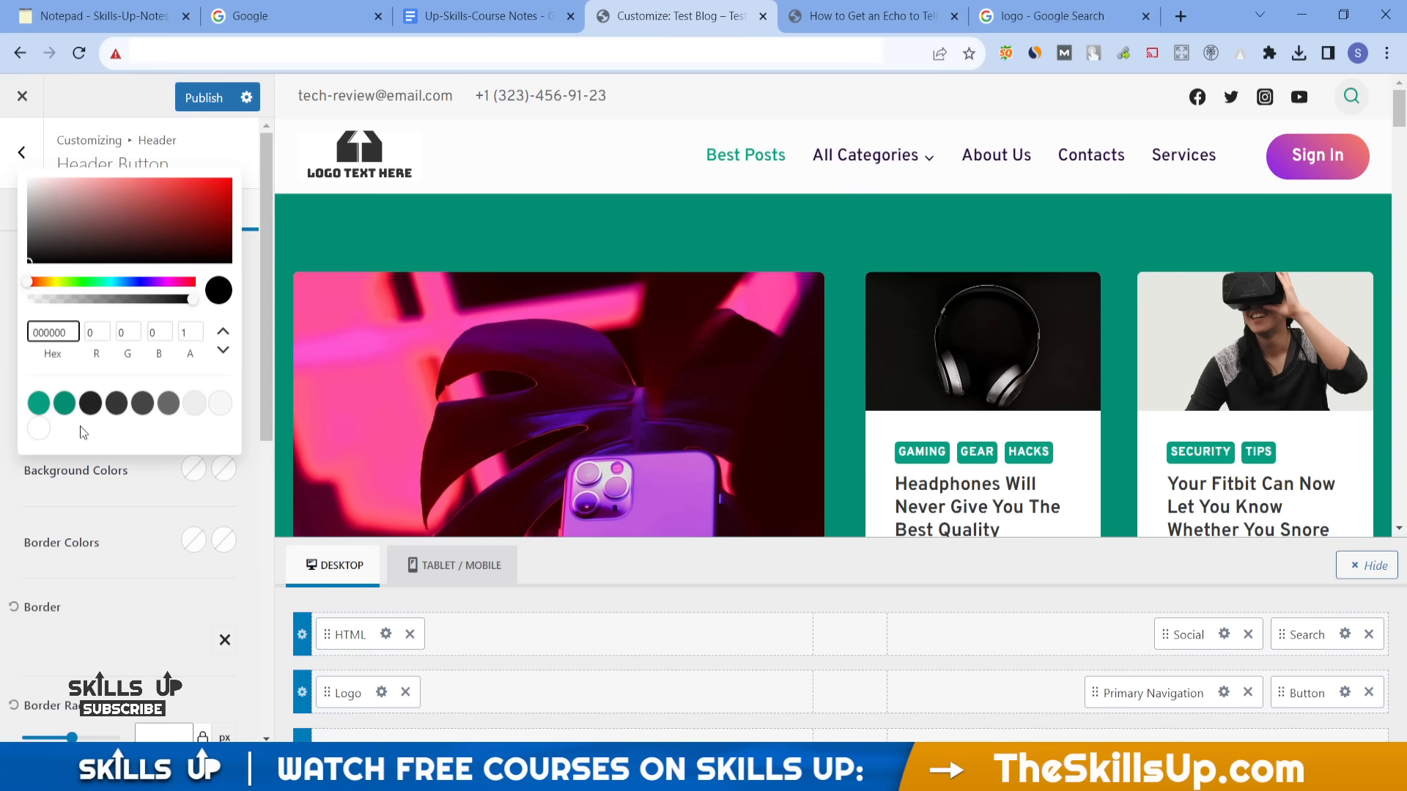
{"action": "left_click", "coordinate": [64, 403]}
{"action": "left_click", "coordinate": [64, 403]}
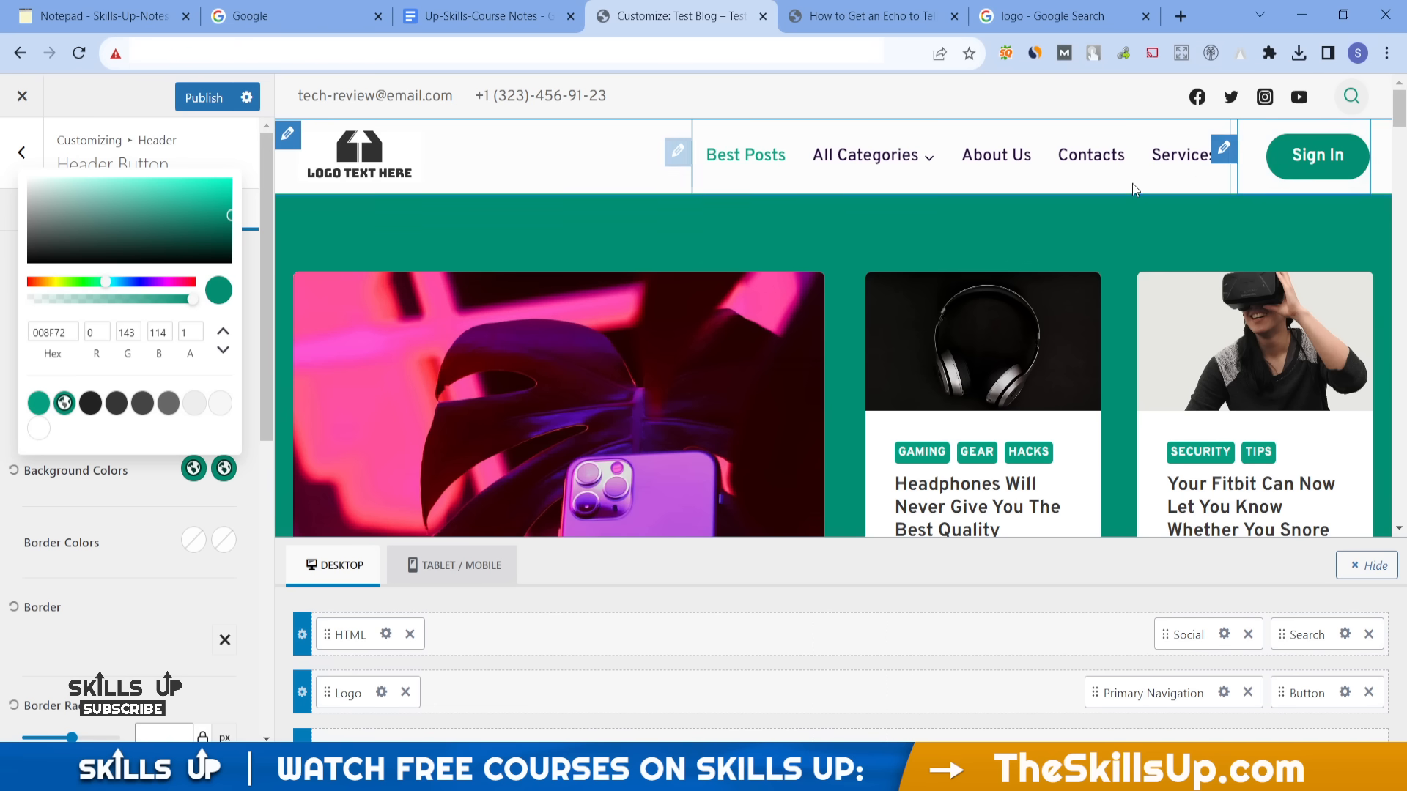
{"action": "left_click", "coordinate": [2, 529]}
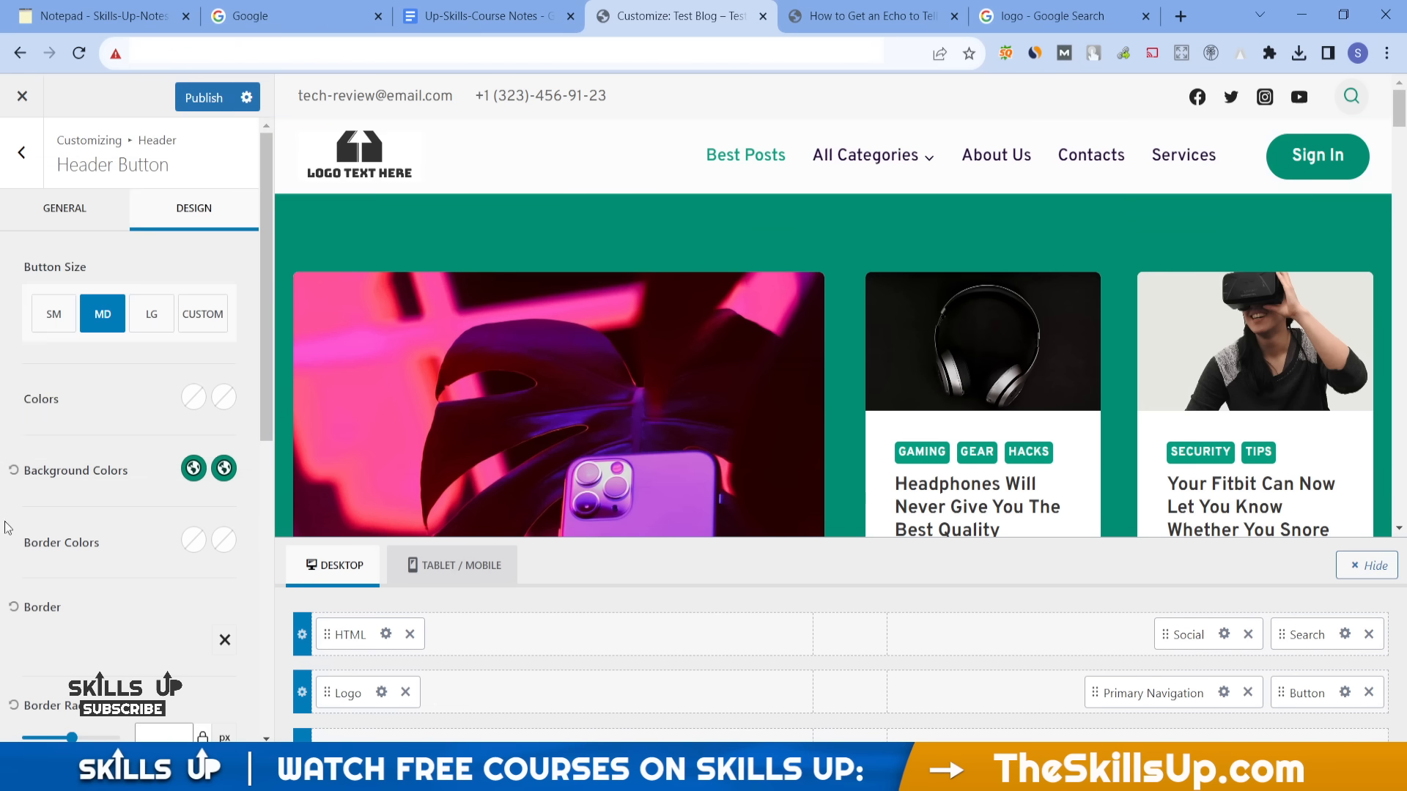
- Change the Sign In button's hover background colour to the near-black palette colour
{"action": "left_click", "coordinate": [224, 468]}
{"action": "left_click", "coordinate": [90, 403]}
{"action": "left_click", "coordinate": [3, 515]}
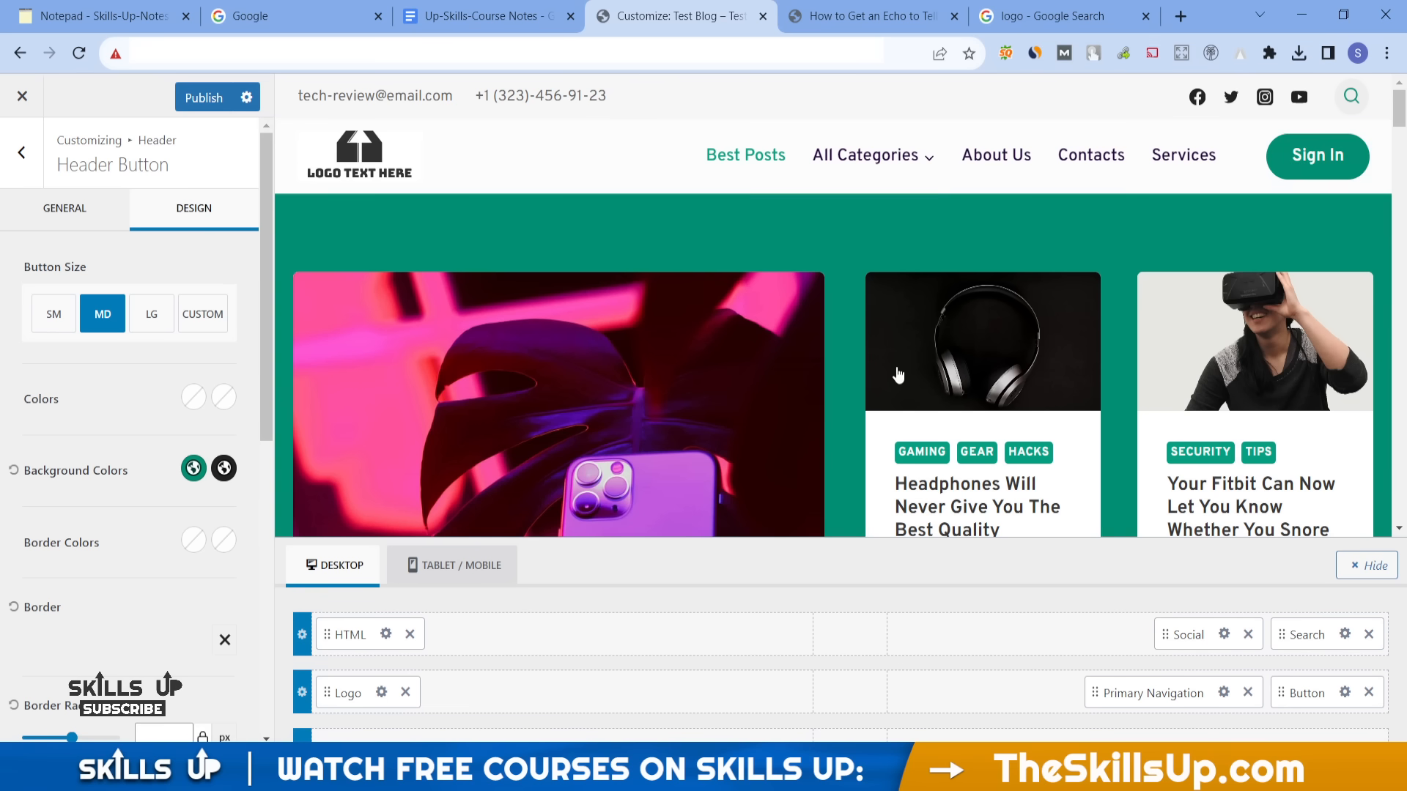
- Set the Sign In button's border radius to 9 px and its size to LG after trying the smaller sizes
{"action": "scroll", "coordinate": [143, 595], "scroll_direction": "down", "scroll_amount": 5}
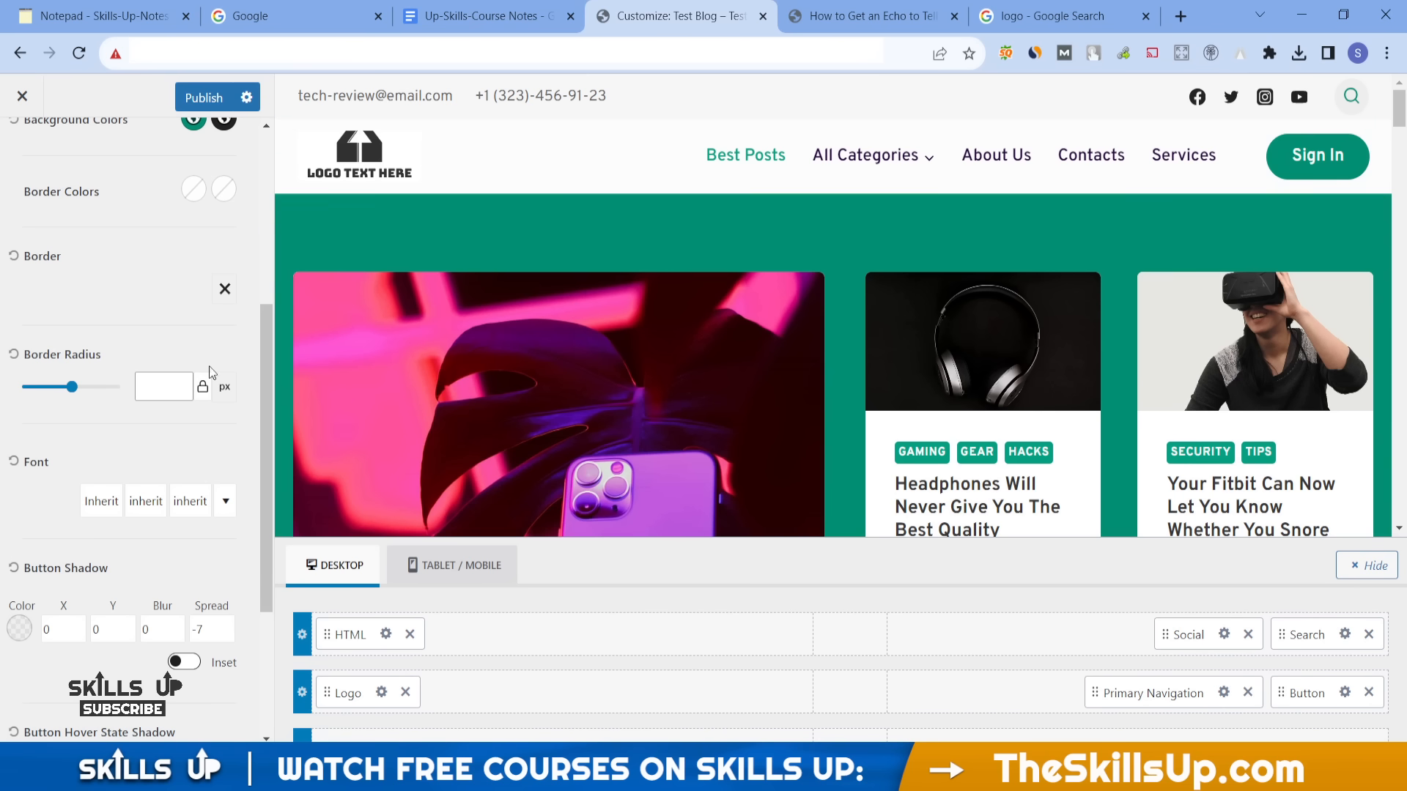
{"action": "left_click_drag", "start_coordinate": [76, 392], "coordinate": [38, 407]}
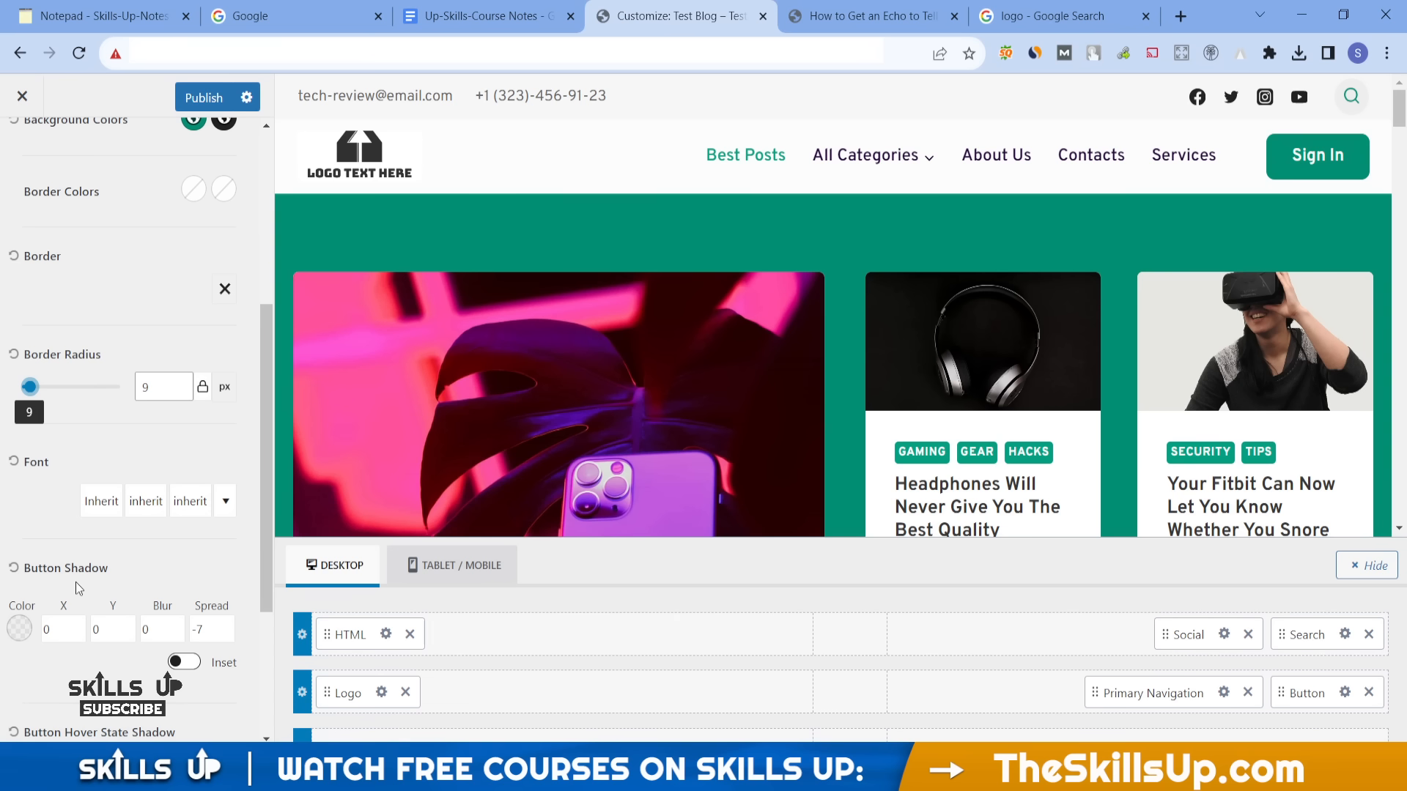
{"action": "scroll", "coordinate": [77, 582], "scroll_direction": "up", "scroll_amount": 5}
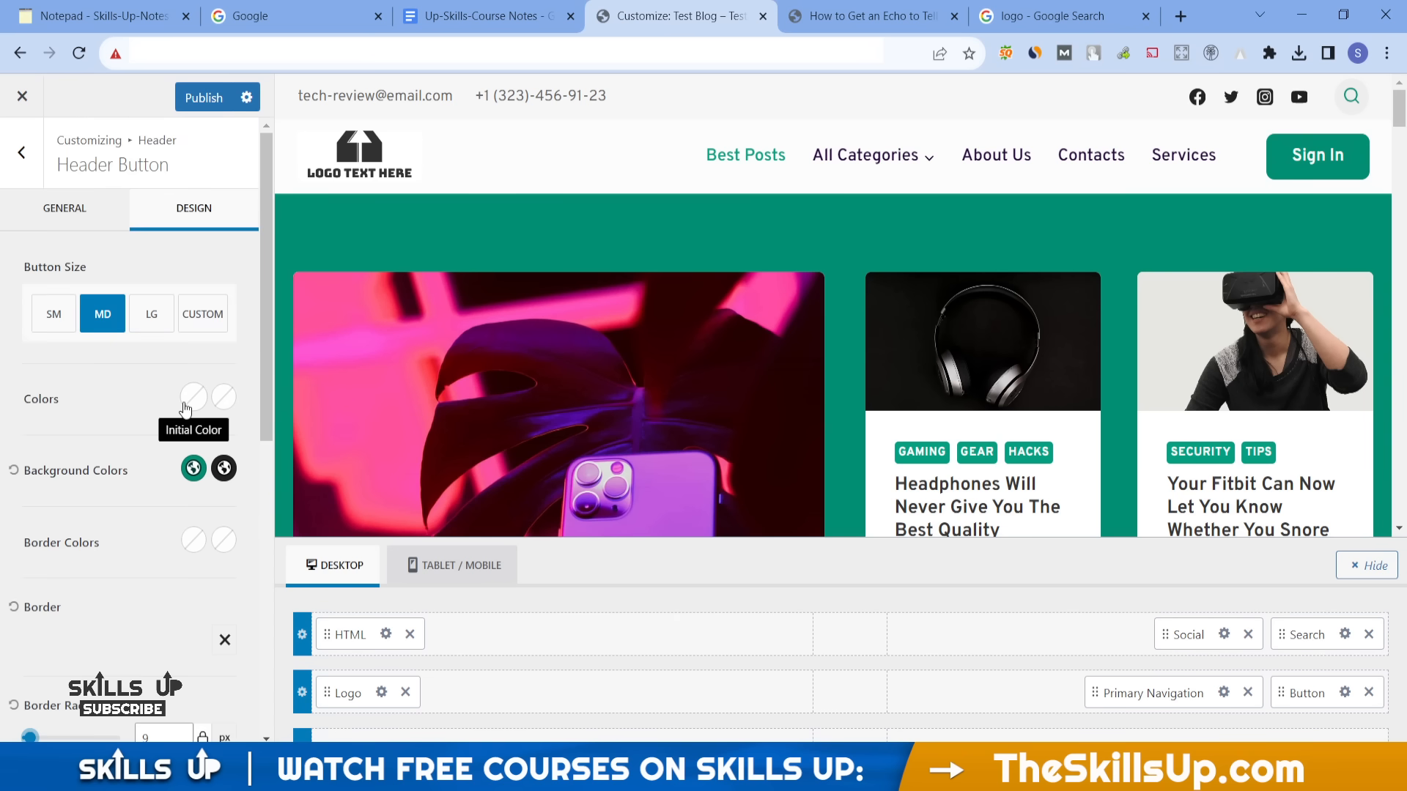
{"action": "left_click", "coordinate": [162, 325]}
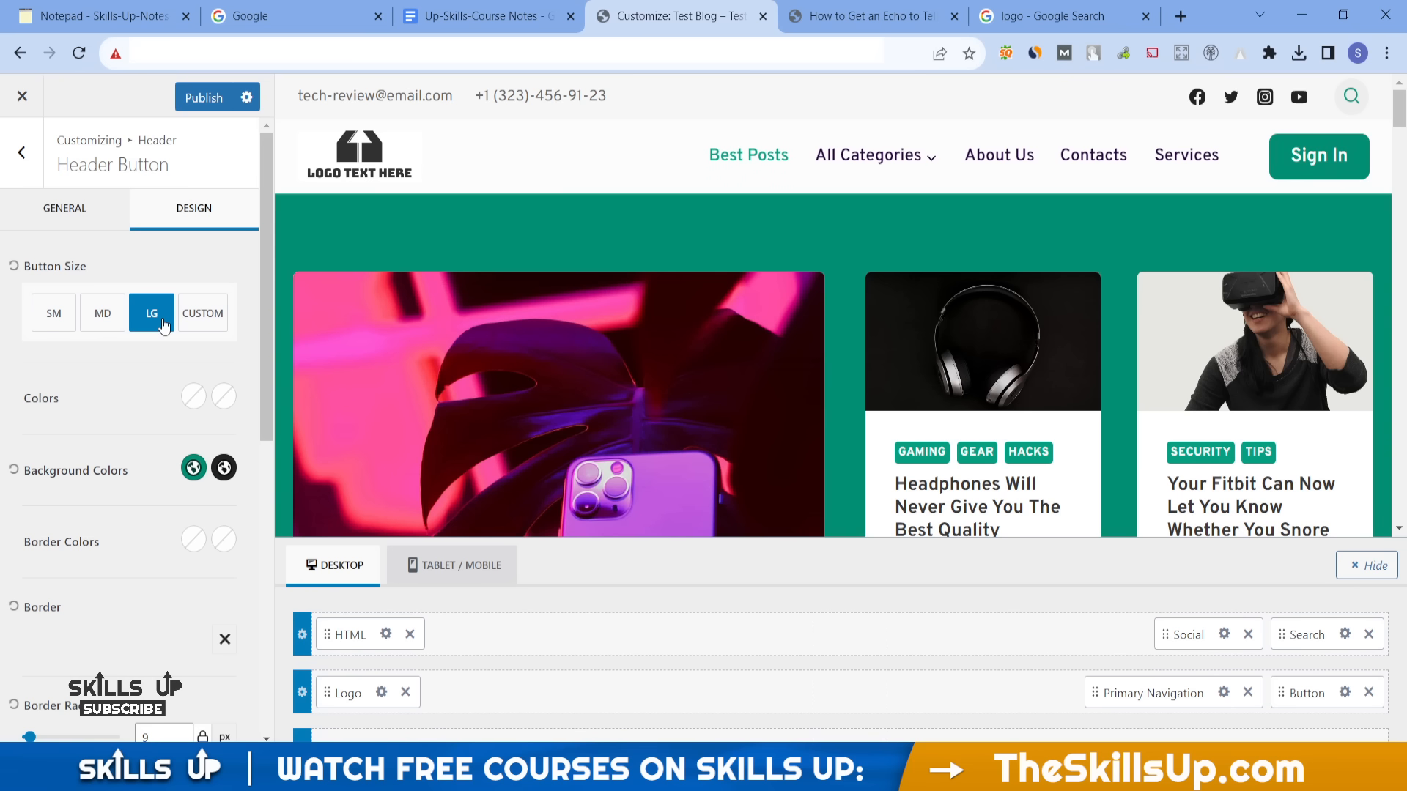
{"action": "left_click", "coordinate": [53, 314]}
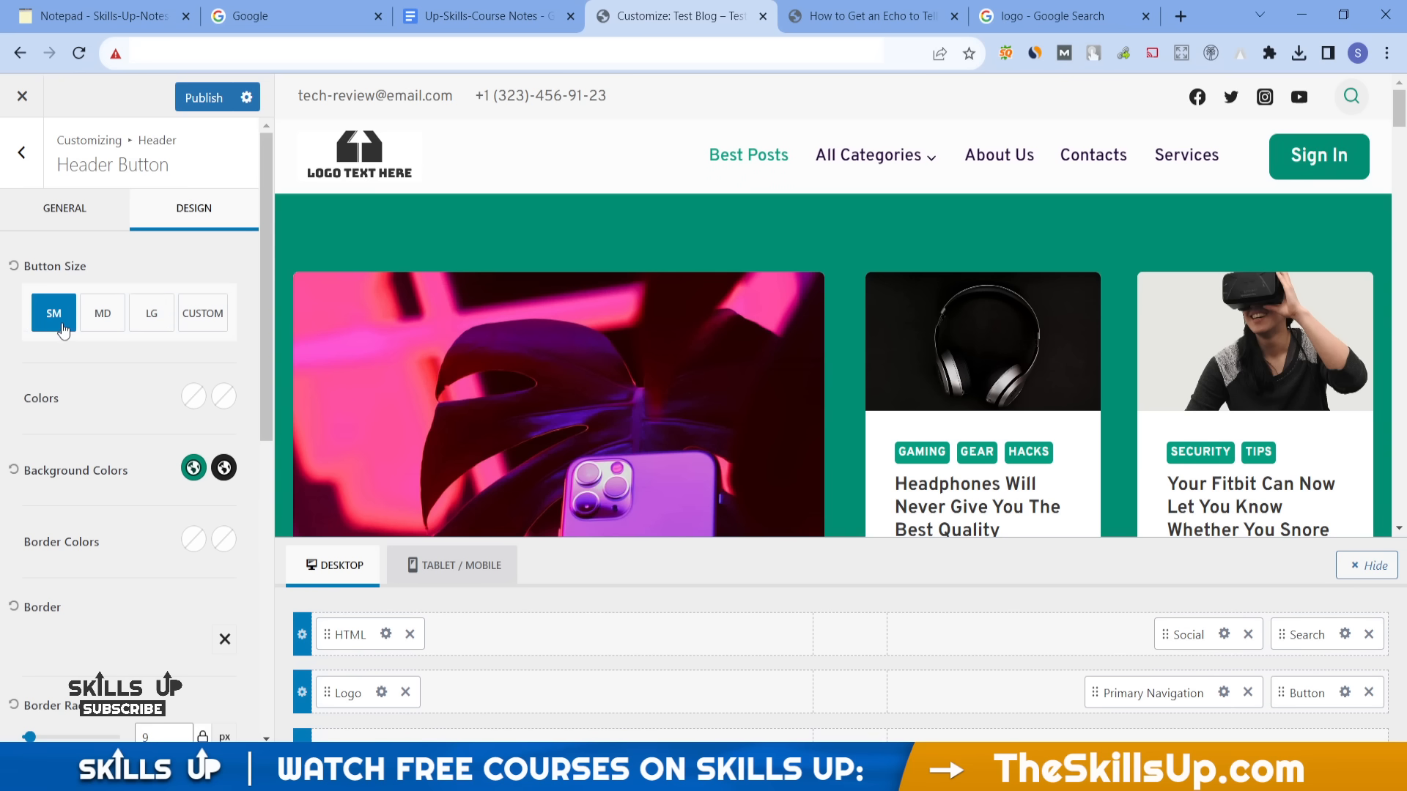
{"action": "left_click", "coordinate": [96, 323]}
{"action": "left_click", "coordinate": [145, 326]}
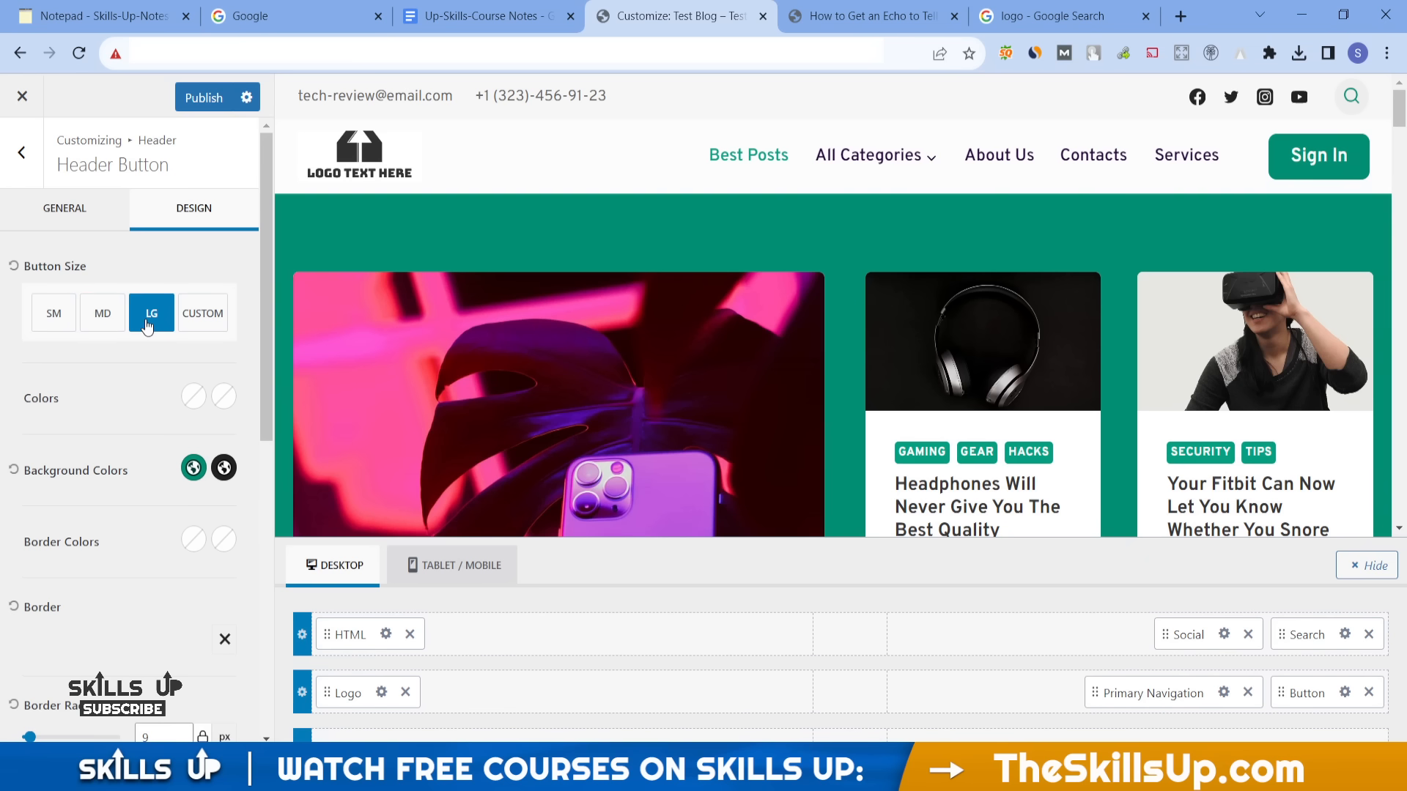
- Publish the header changes, review the home page preview down to the newsletter section and close the Customizer
{"action": "left_click", "coordinate": [192, 94]}
{"action": "scroll", "coordinate": [497, 202], "scroll_direction": "down", "scroll_amount": 15}
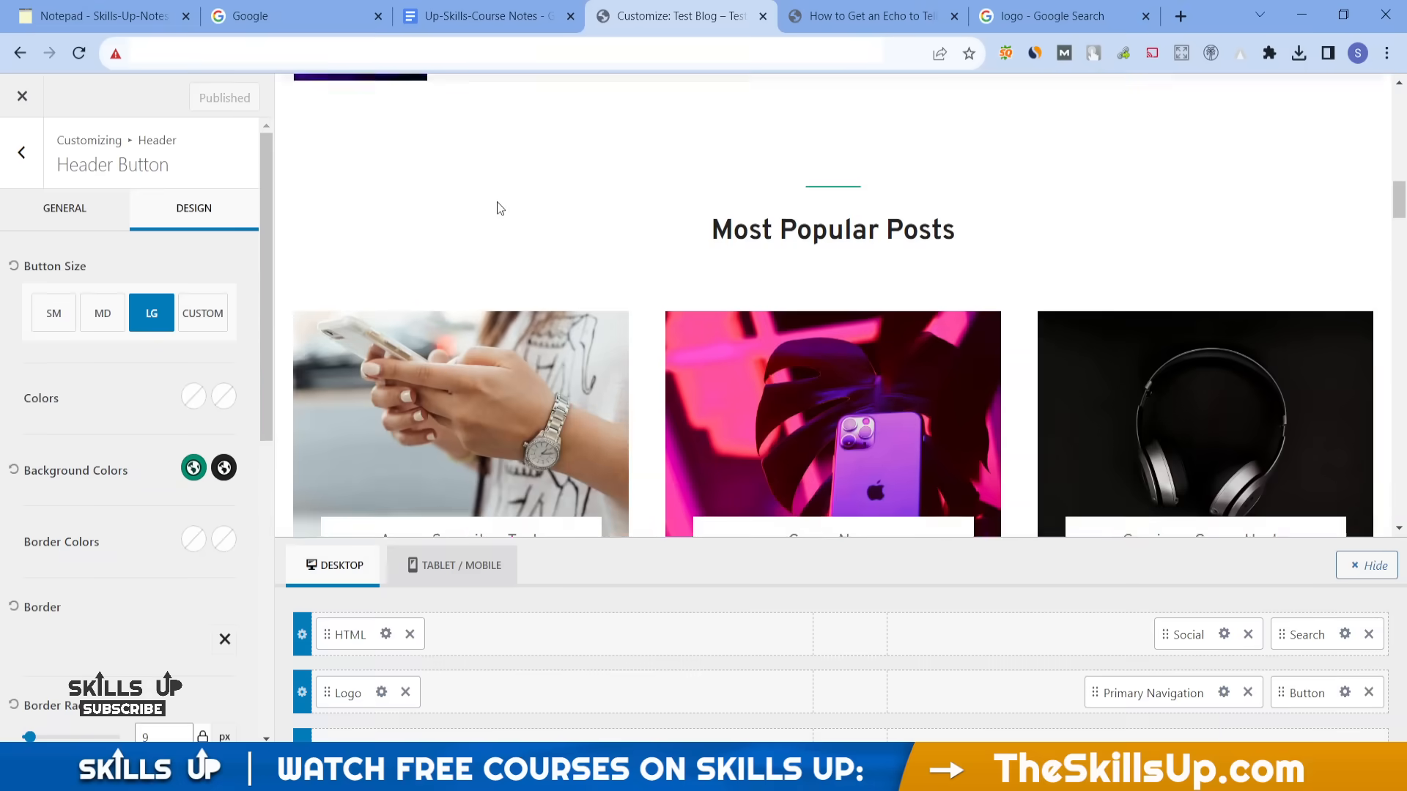
{"action": "scroll", "coordinate": [497, 208], "scroll_direction": "down", "scroll_amount": 10}
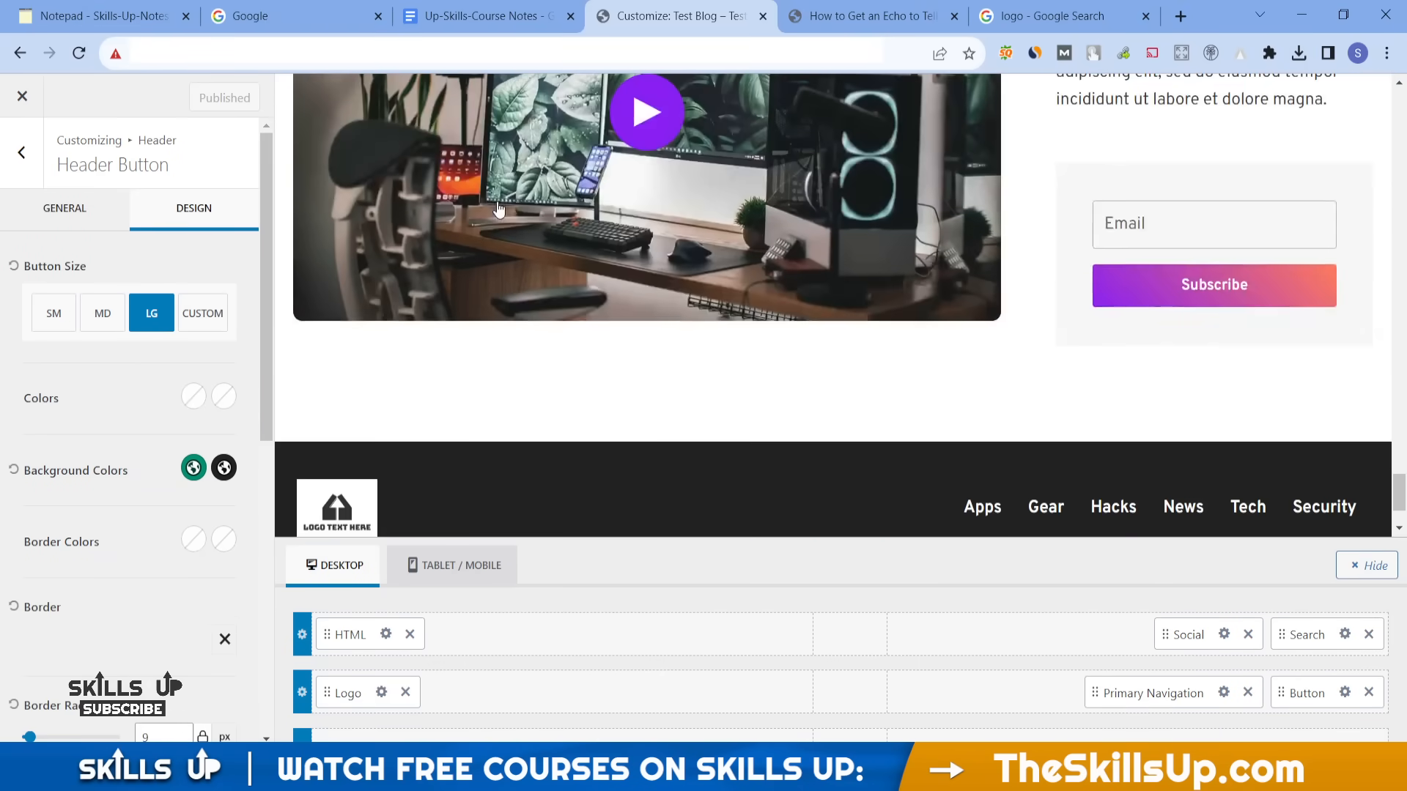
{"action": "scroll", "coordinate": [497, 209], "scroll_direction": "up", "scroll_amount": 3}
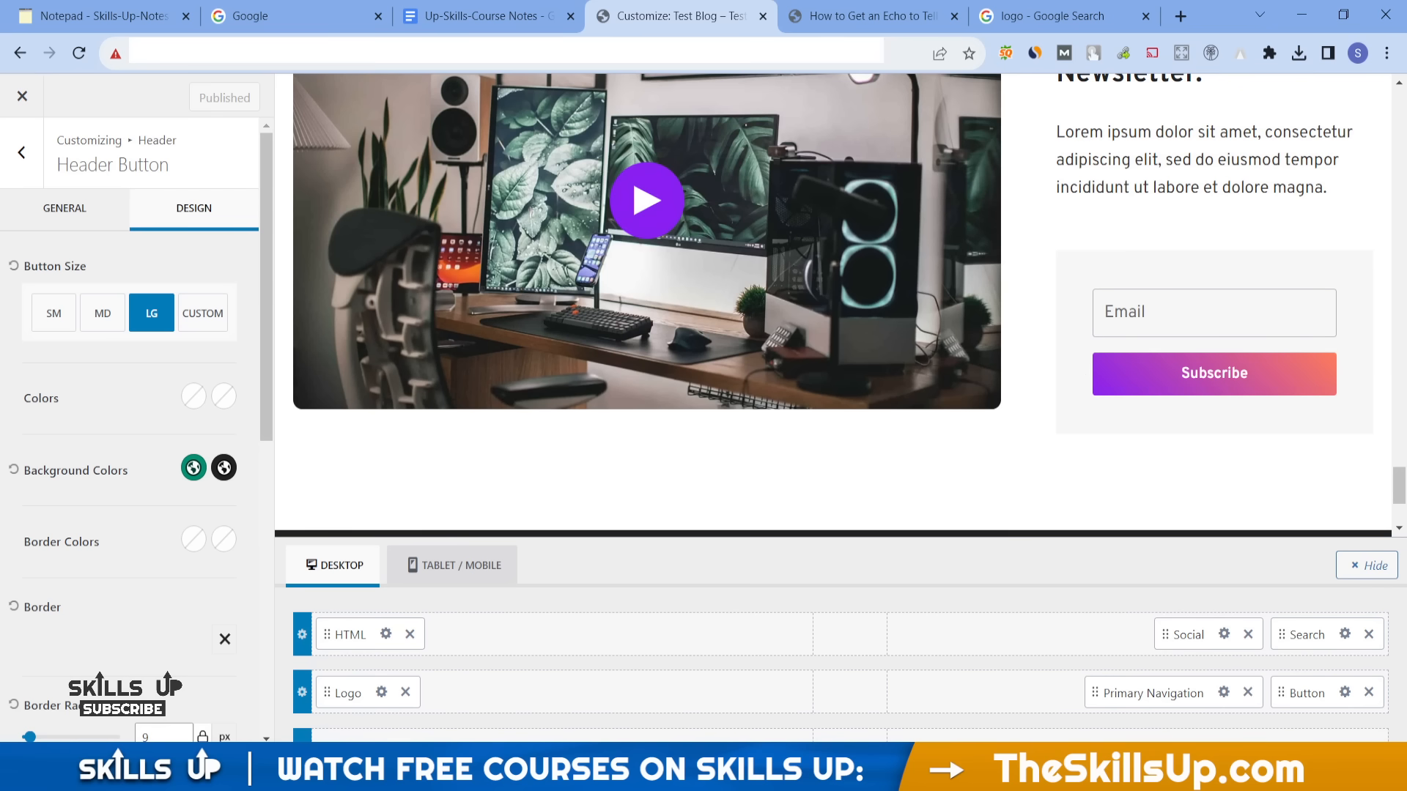
{"action": "left_click", "coordinate": [16, 102]}
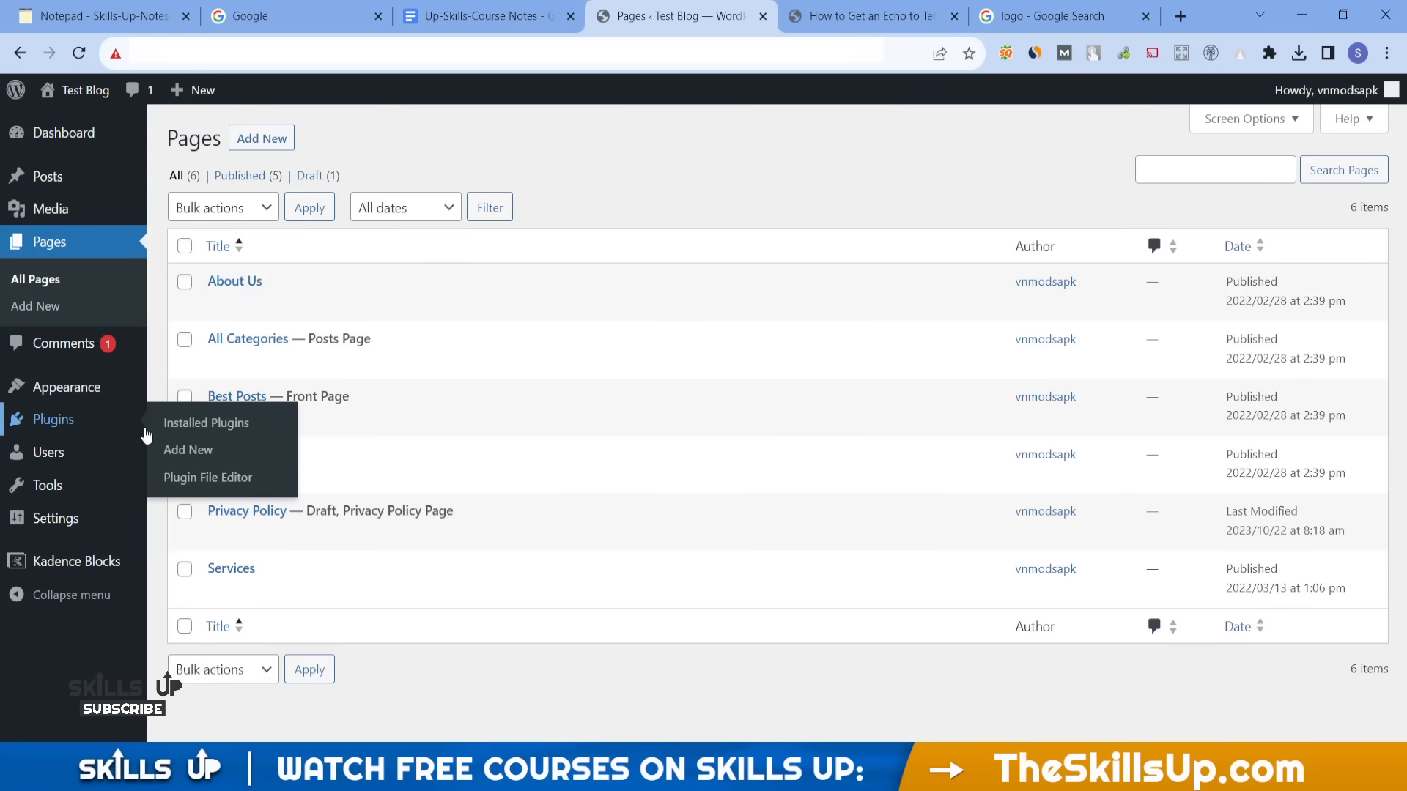
- Open the Best Posts front page for editing and go to its Subscribe To Our Newsletter section
{"action": "mouse_move", "coordinate": [316, 436]}
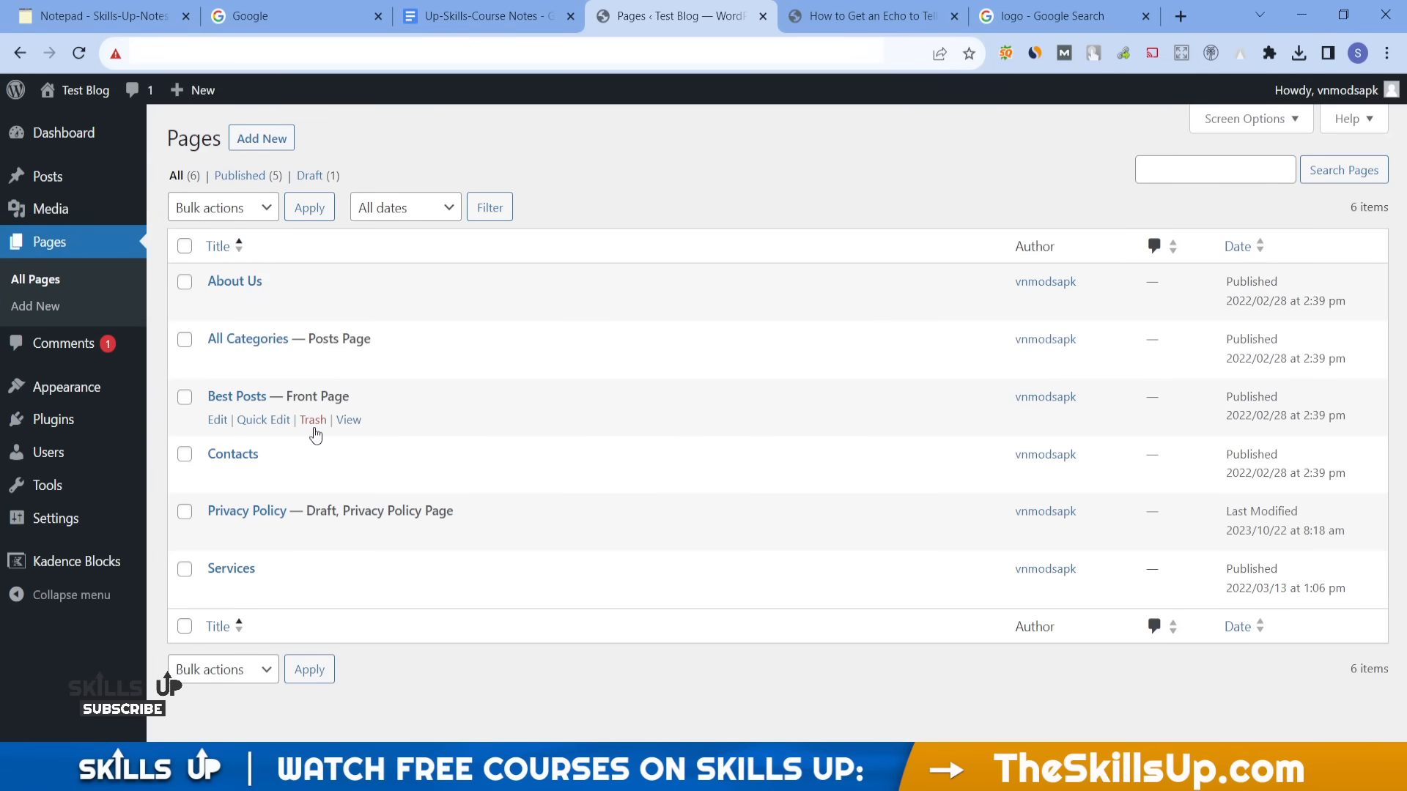
{"action": "left_click", "coordinate": [220, 420]}
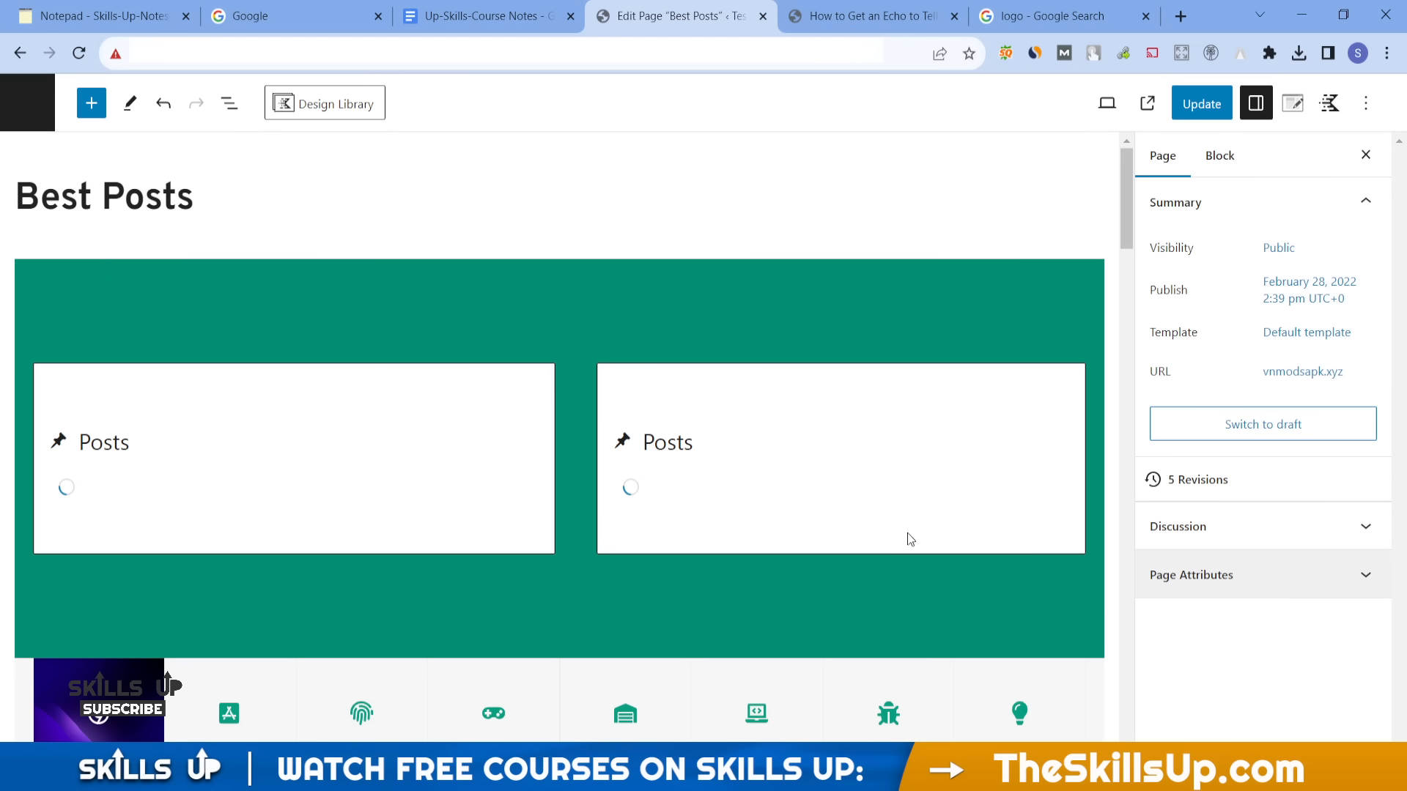
{"action": "scroll", "coordinate": [908, 539], "scroll_direction": "down", "scroll_amount": 5}
{"action": "scroll", "coordinate": [908, 541], "scroll_direction": "down", "scroll_amount": 15}
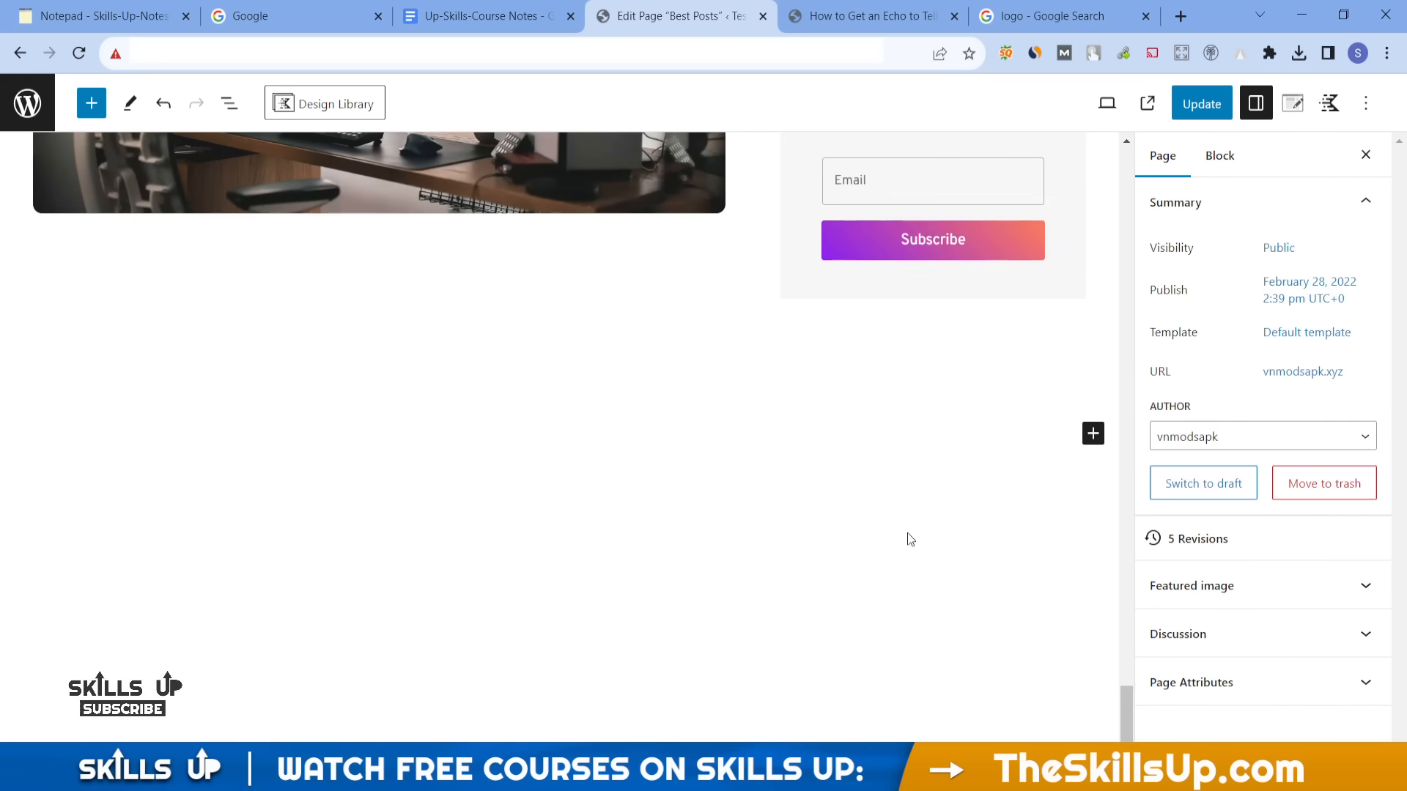
{"action": "scroll", "coordinate": [847, 223], "scroll_direction": "up", "scroll_amount": 4}
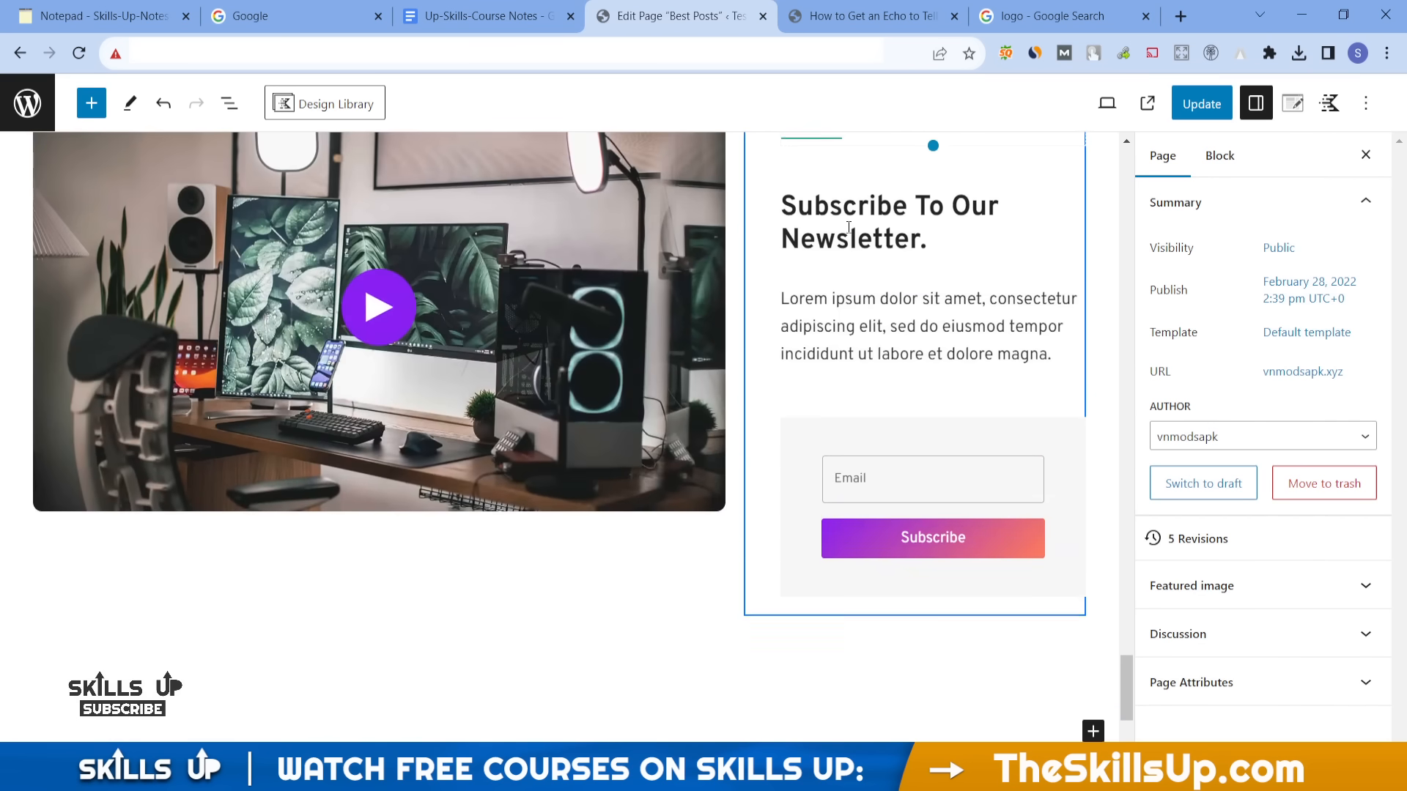
- Show the page's block list, select the Lorem ipsum text under the newsletter heading and examine its text shadow and spacing settings
{"action": "double_click", "coordinate": [844, 209]}
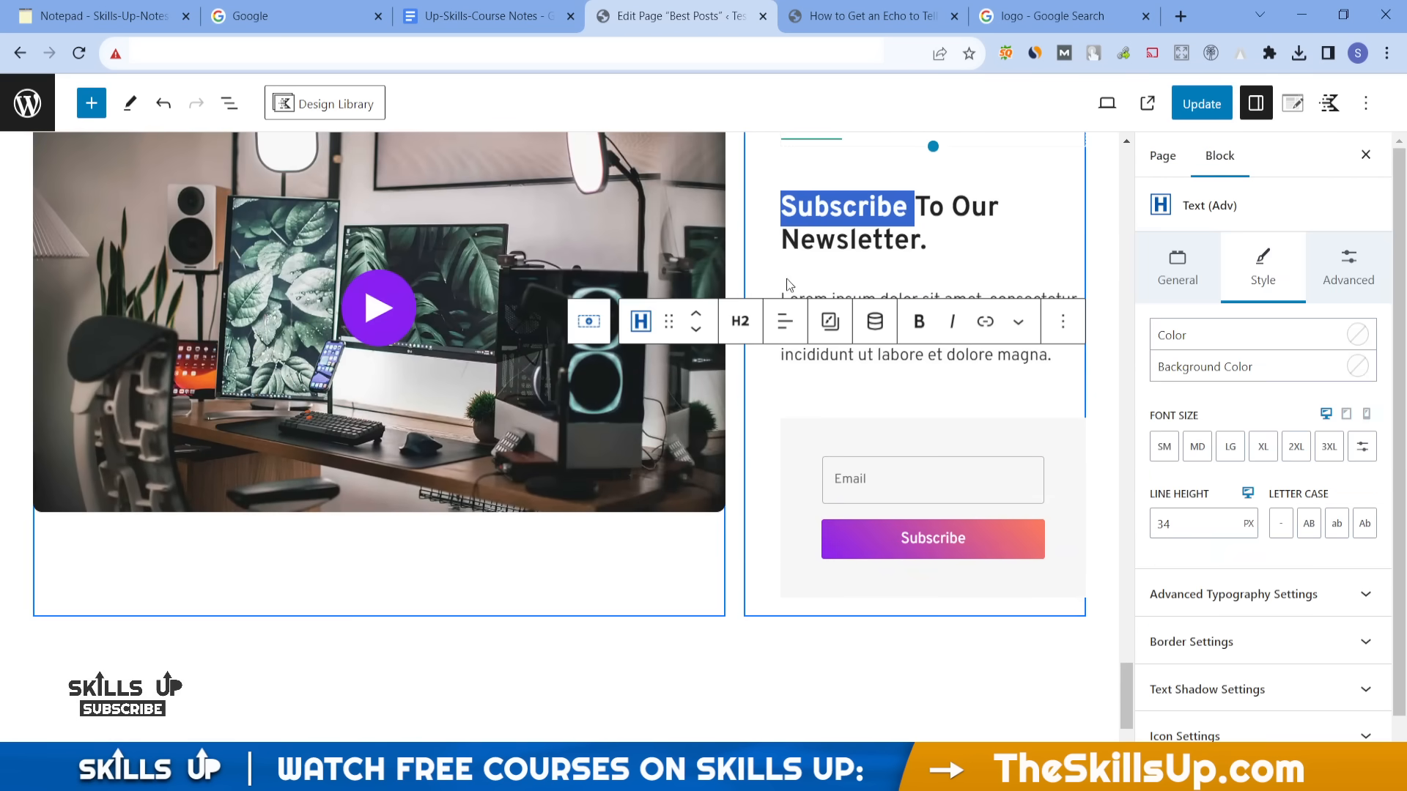
{"action": "left_click", "coordinate": [229, 103]}
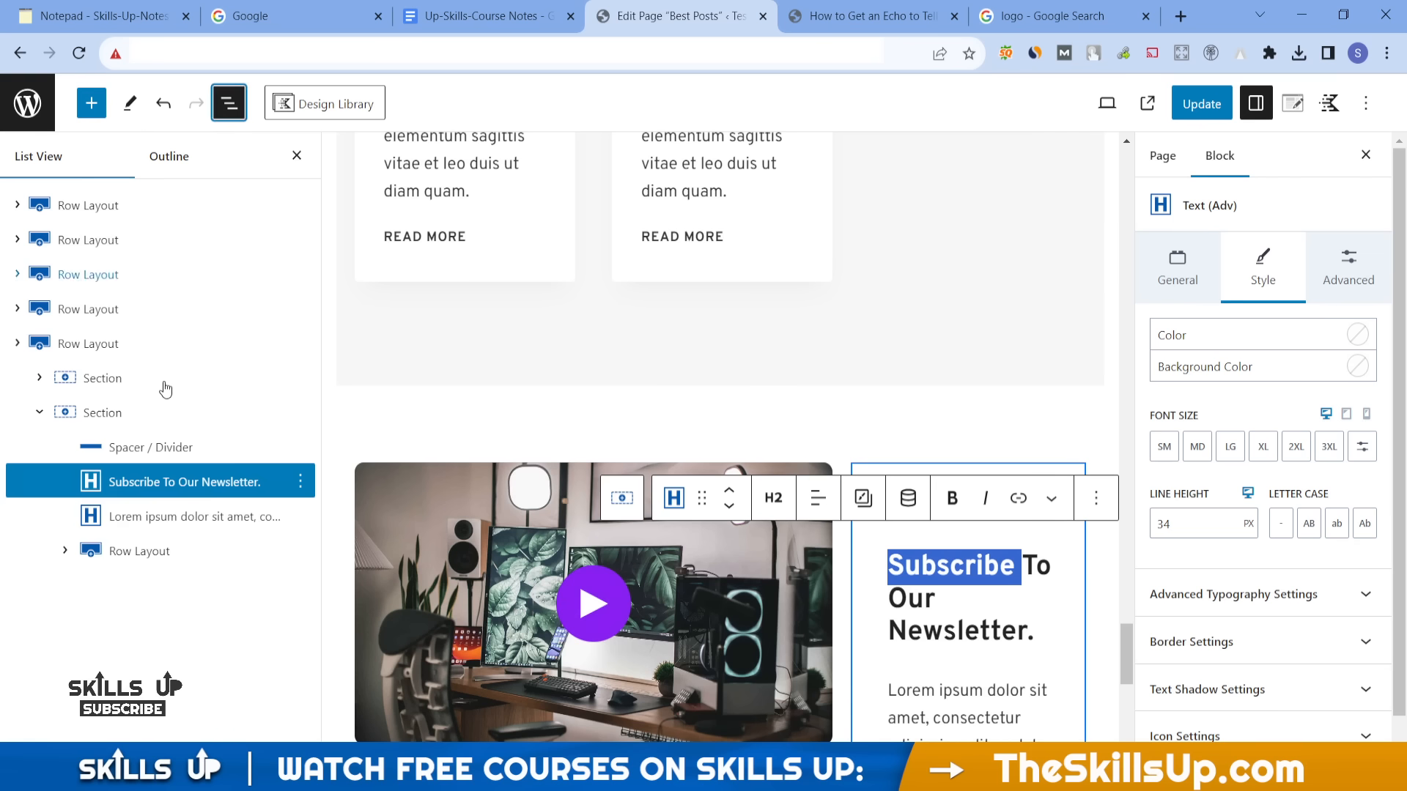
{"action": "left_click", "coordinate": [182, 519]}
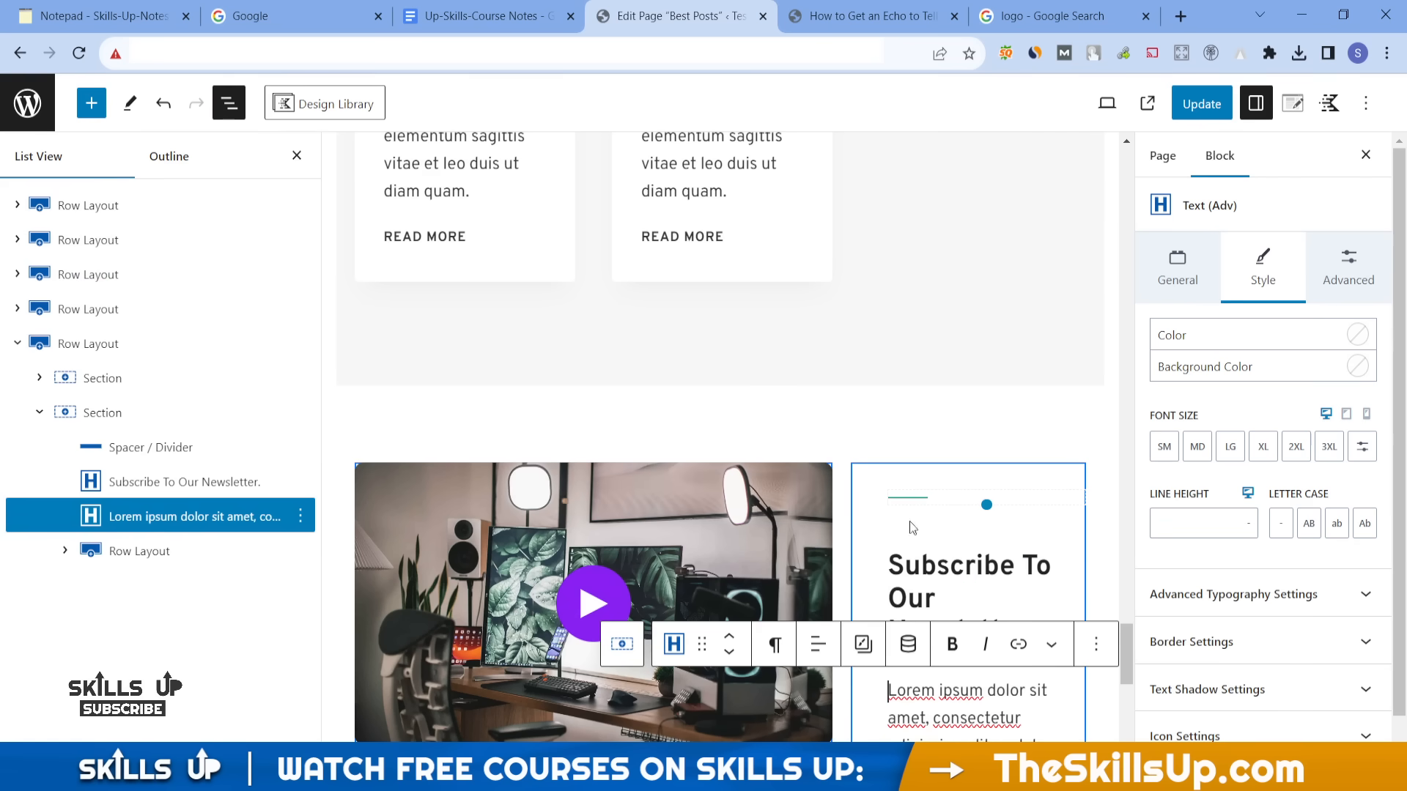
{"action": "scroll", "coordinate": [1087, 496], "scroll_direction": "down", "scroll_amount": 6}
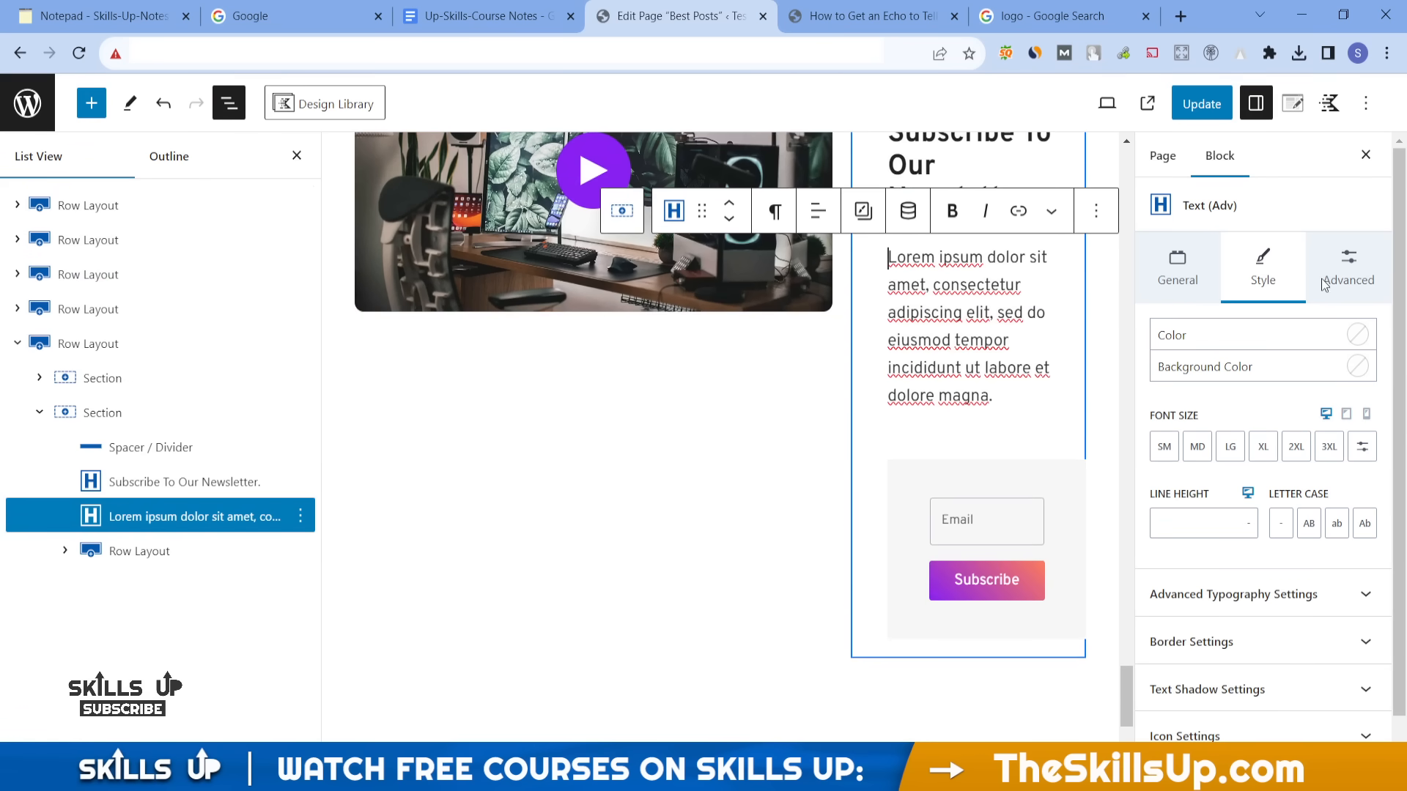
{"action": "scroll", "coordinate": [1216, 501], "scroll_direction": "down", "scroll_amount": 1}
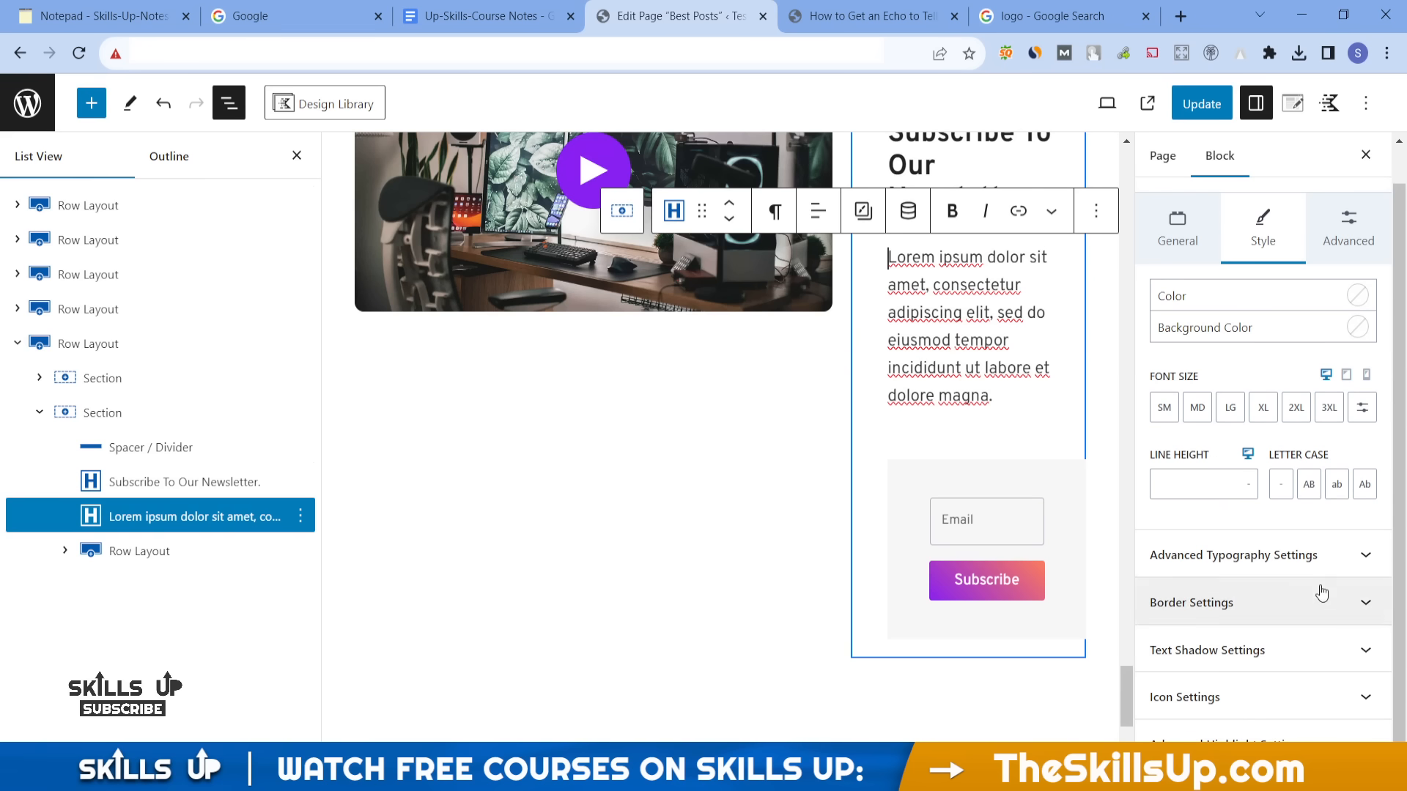
{"action": "left_click", "coordinate": [1270, 650]}
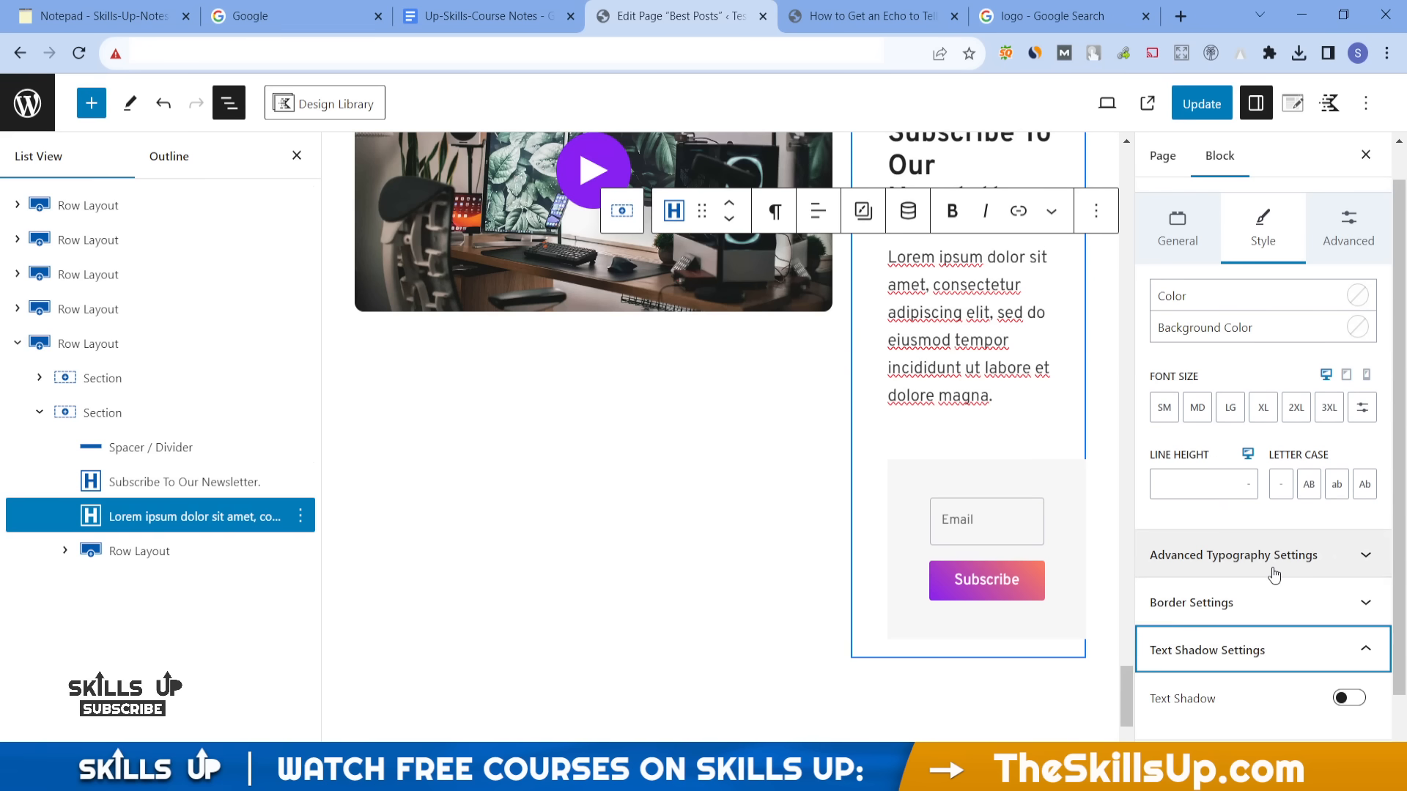
{"action": "left_click", "coordinate": [1342, 230]}
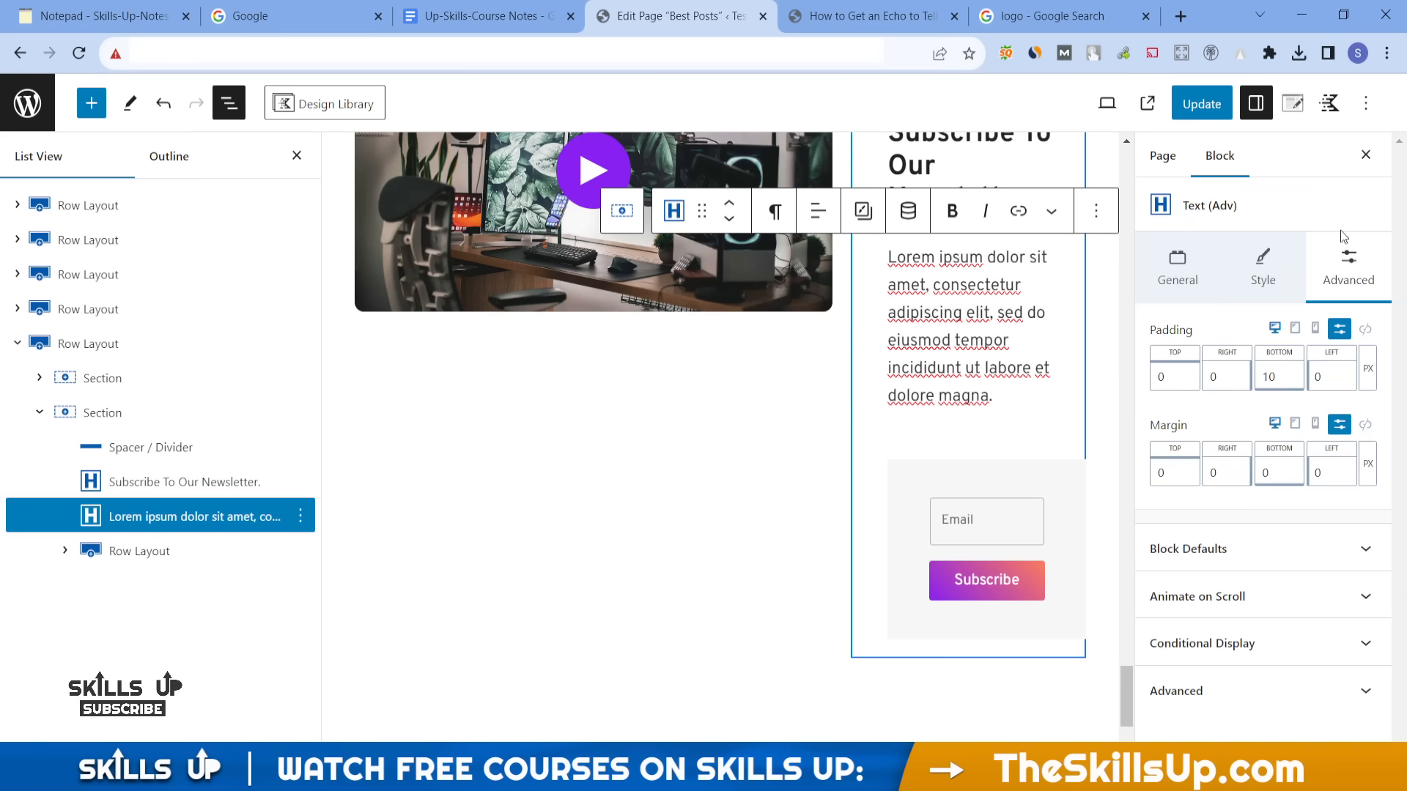
{"action": "left_click", "coordinate": [1267, 280]}
{"action": "scroll", "coordinate": [1253, 553], "scroll_direction": "down", "scroll_amount": 2}
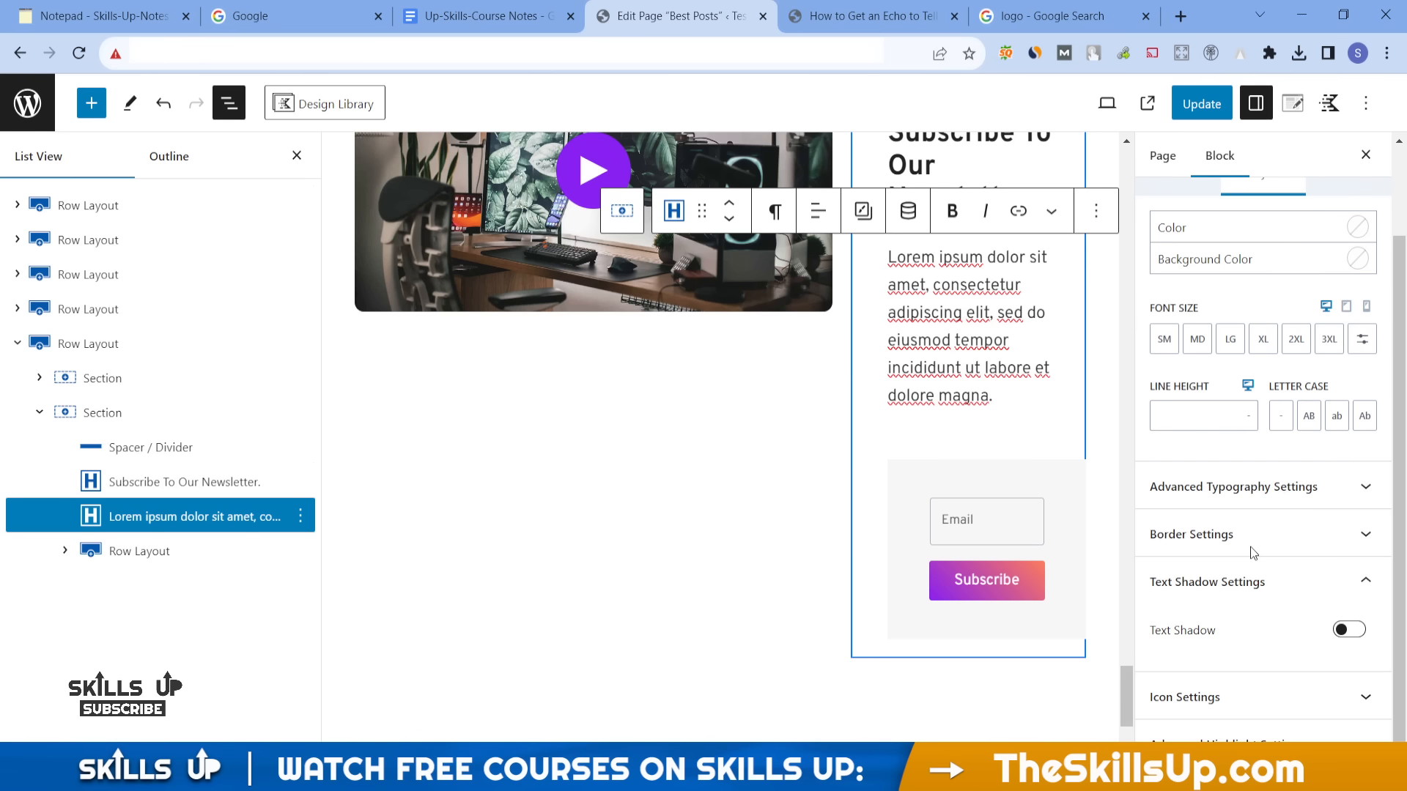
- Examine the Lorem ipsum text block's icon, highlight, border and typography options and its general settings
{"action": "left_click", "coordinate": [1228, 708]}
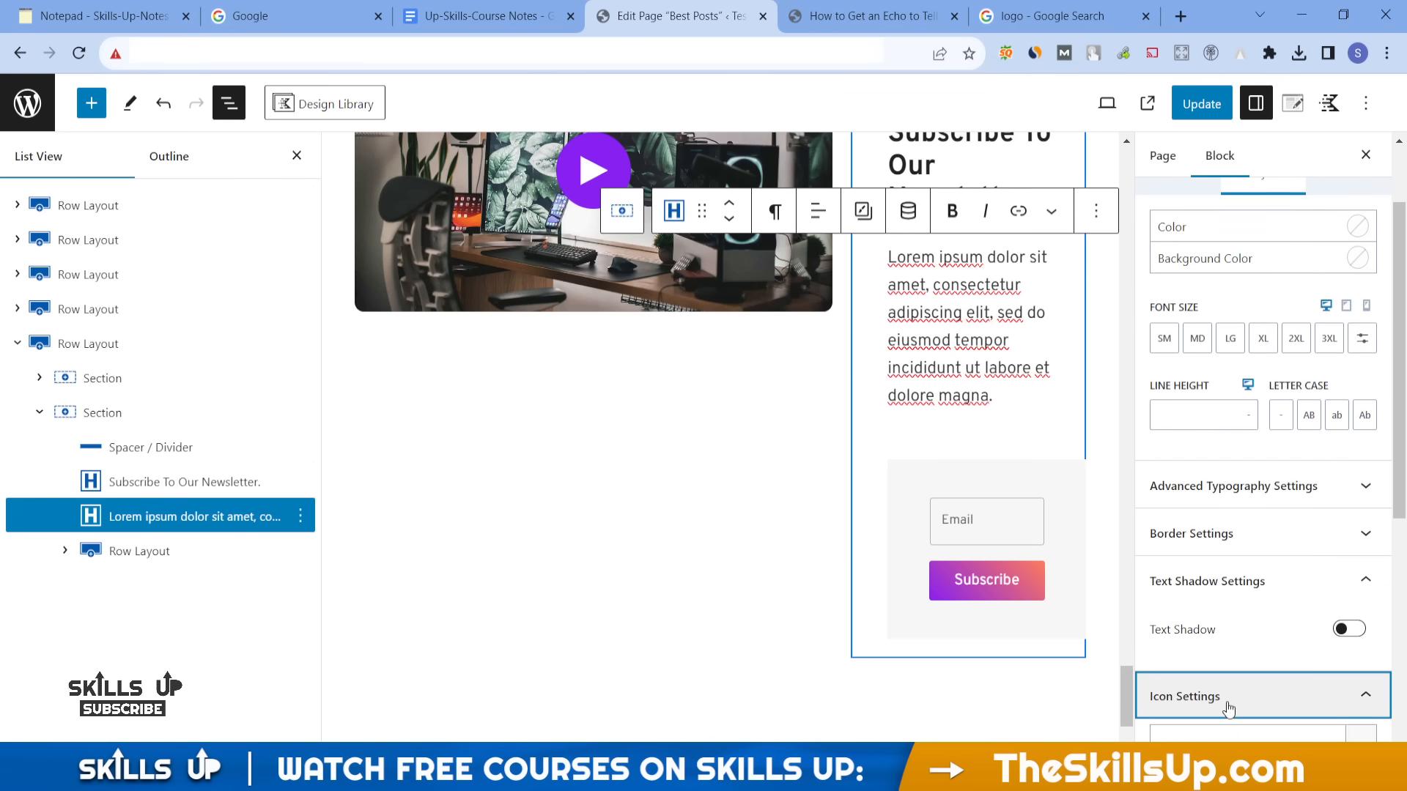
{"action": "scroll", "coordinate": [1294, 578], "scroll_direction": "down", "scroll_amount": 1}
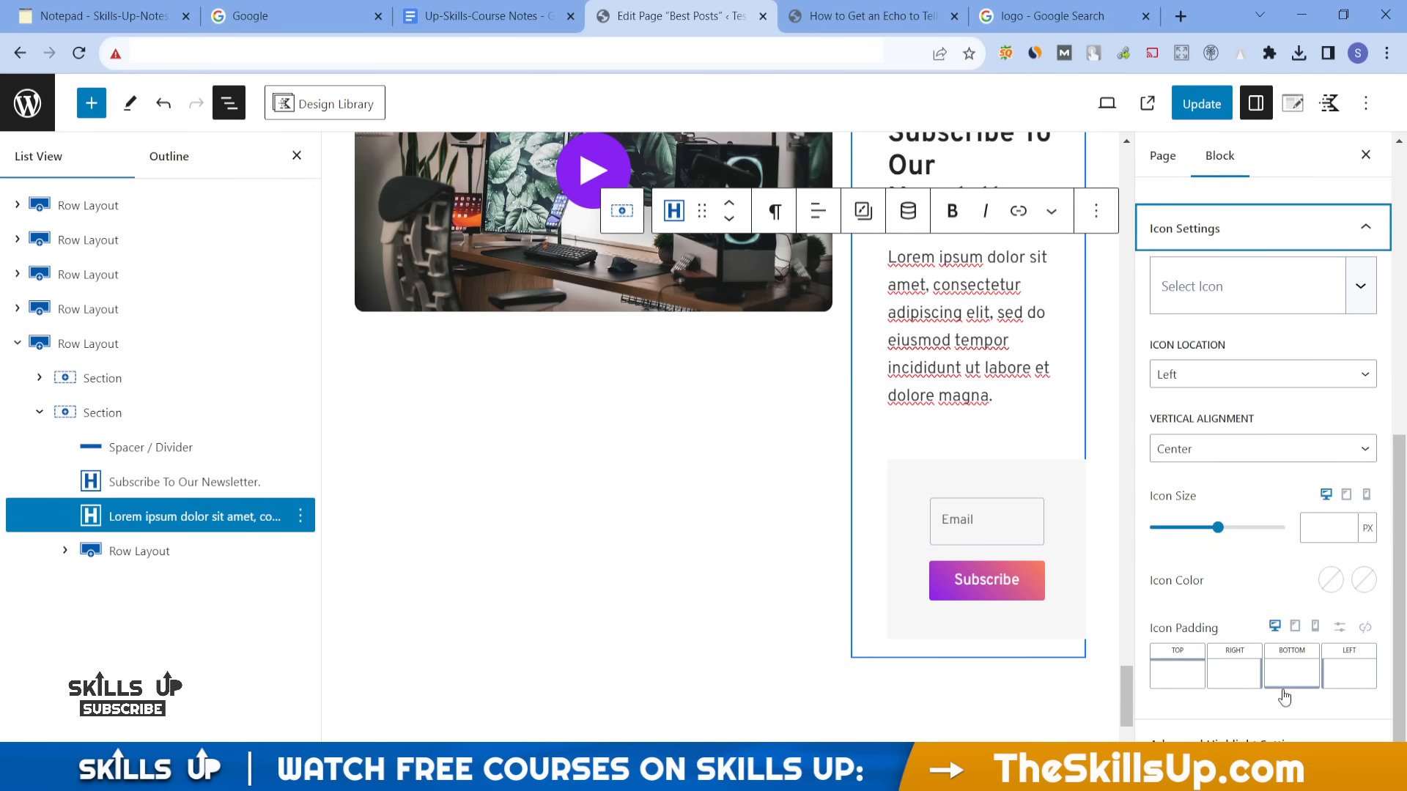
{"action": "left_click", "coordinate": [1278, 738]}
{"action": "scroll", "coordinate": [1270, 553], "scroll_direction": "down", "scroll_amount": 3}
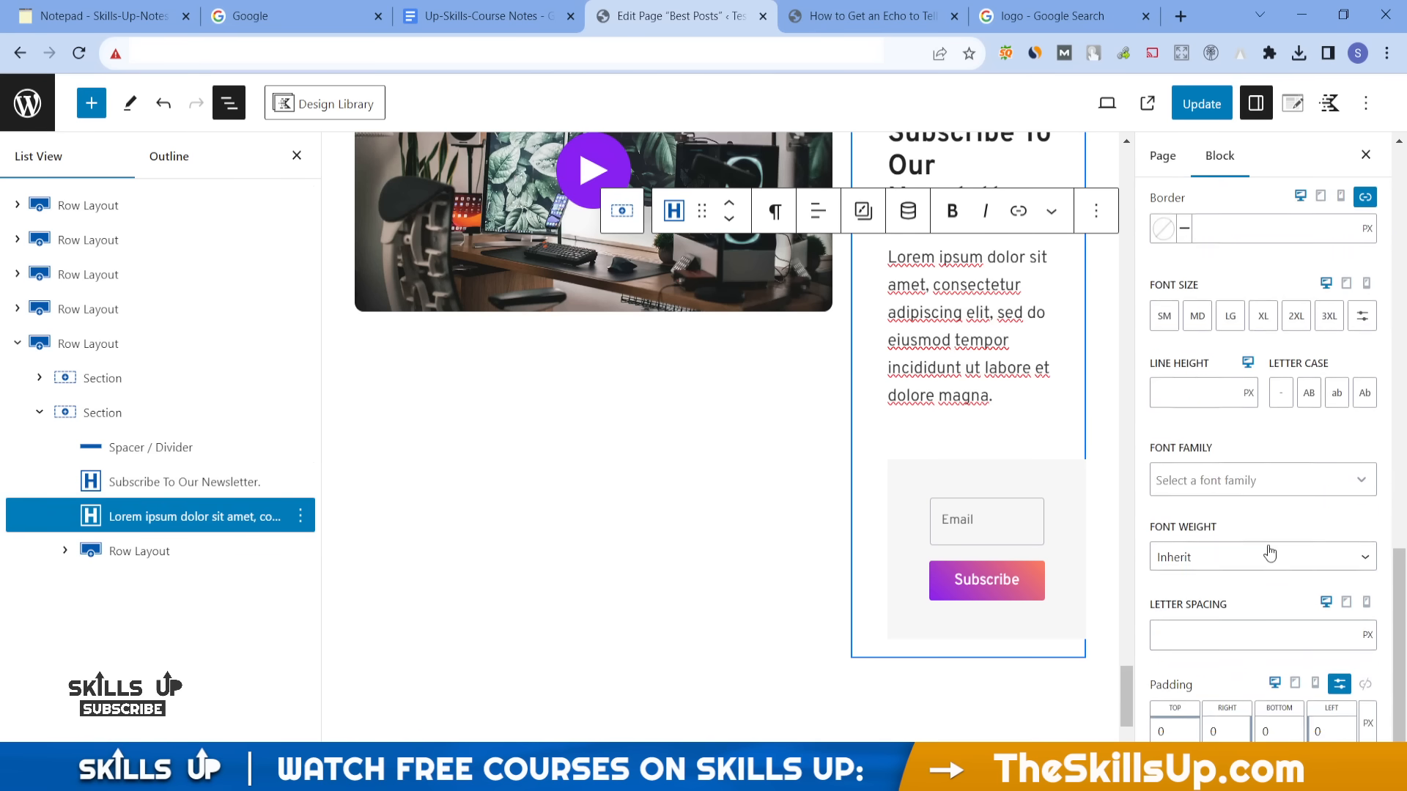
{"action": "scroll", "coordinate": [1269, 553], "scroll_direction": "up", "scroll_amount": 10}
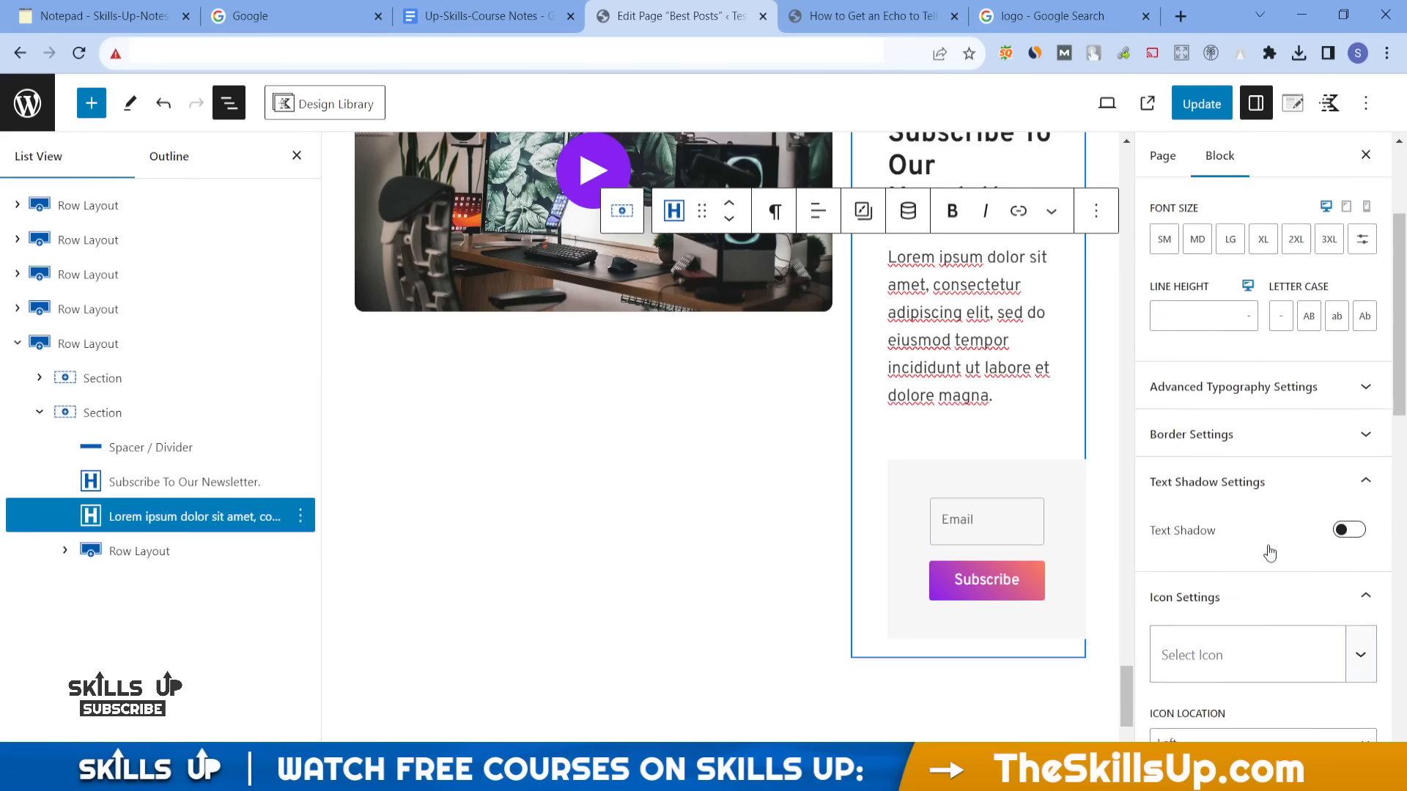
{"action": "scroll", "coordinate": [1269, 553], "scroll_direction": "up", "scroll_amount": 3}
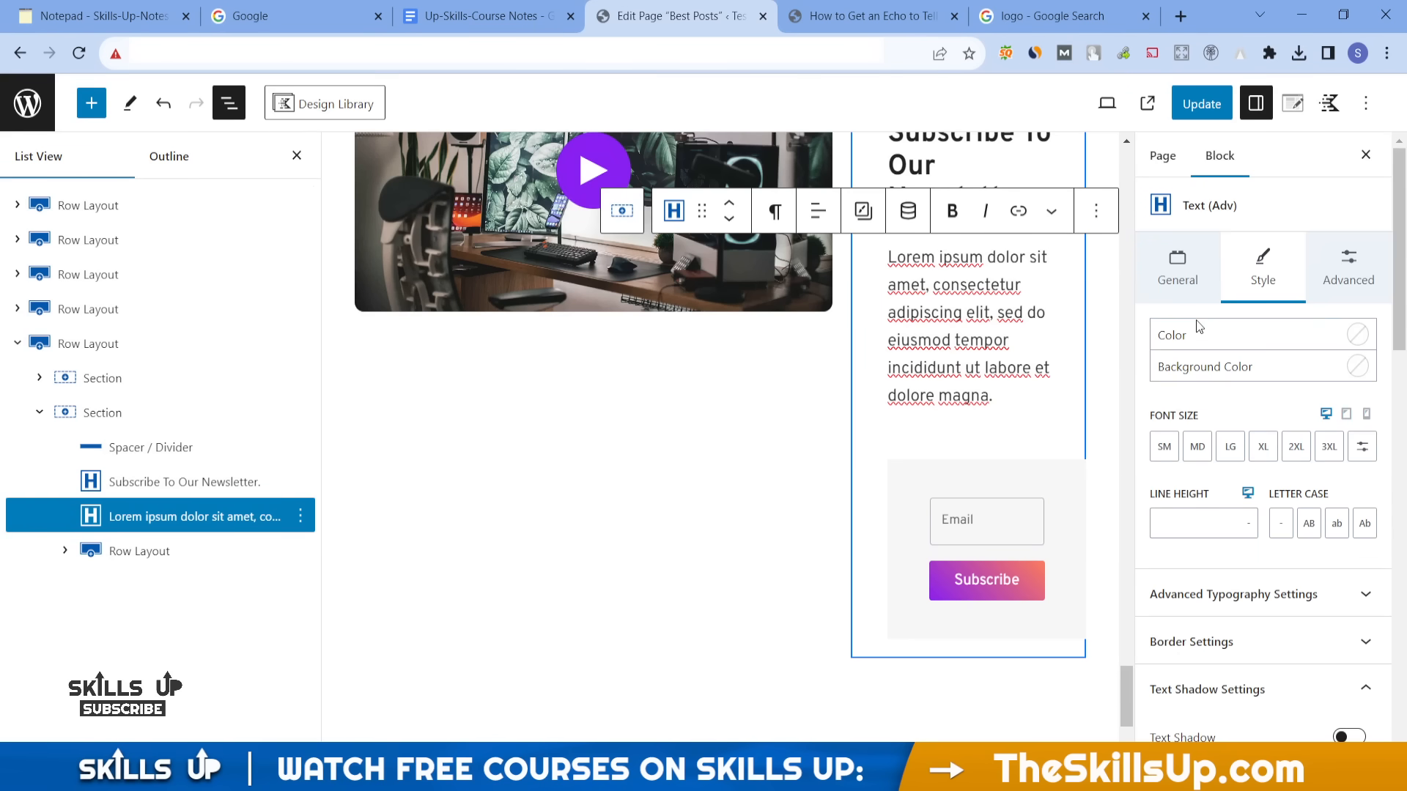
{"action": "left_click", "coordinate": [1234, 641]}
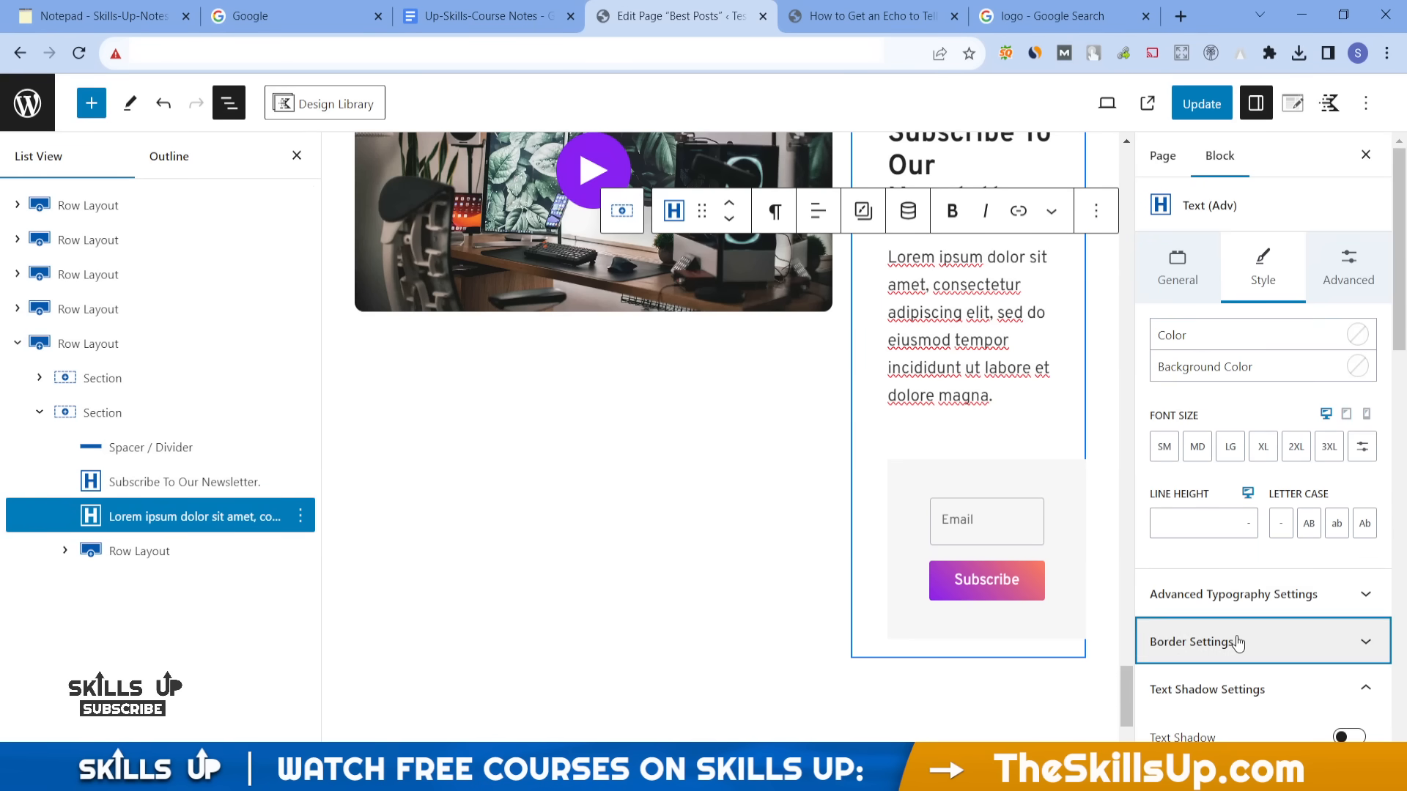
{"action": "left_click", "coordinate": [1233, 425]}
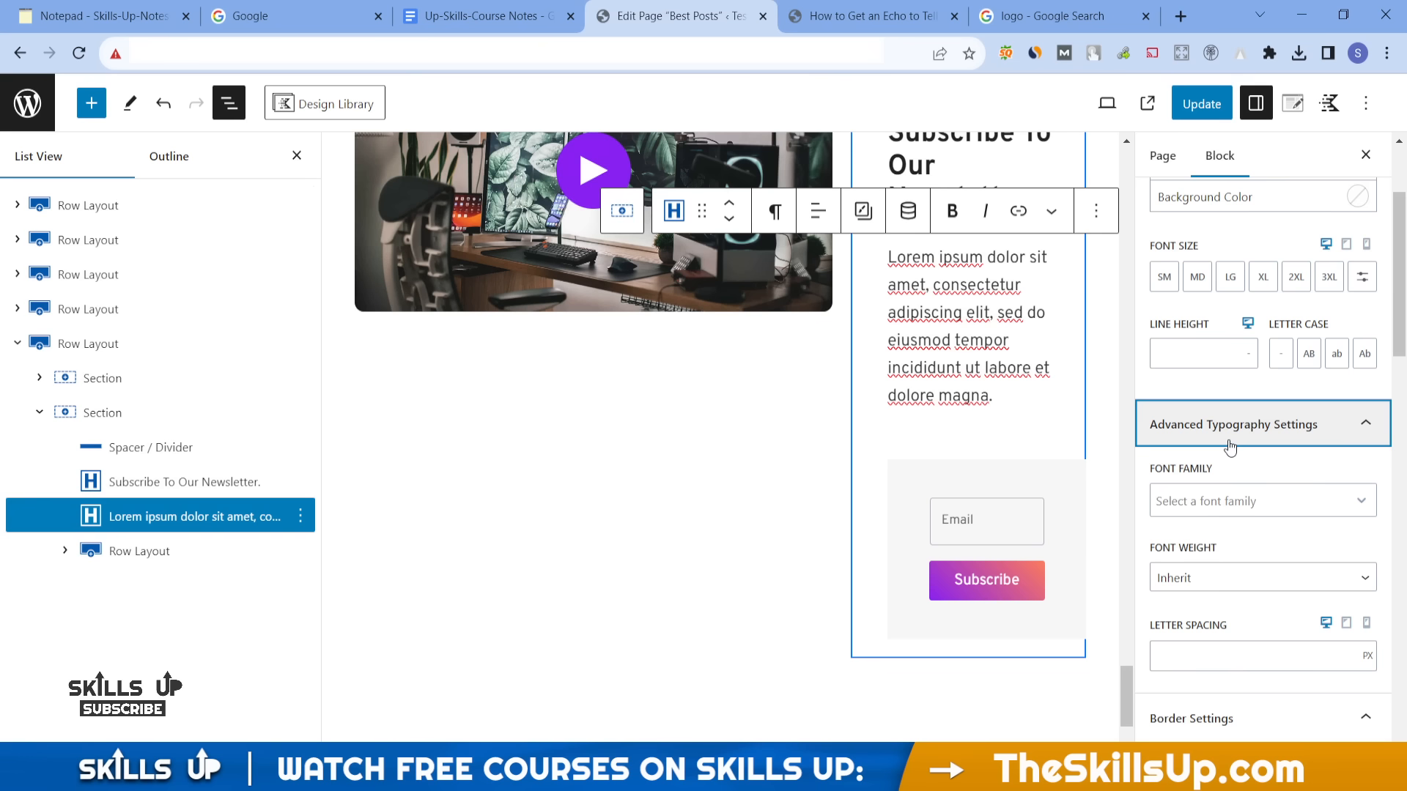
{"action": "scroll", "coordinate": [1230, 446], "scroll_direction": "up", "scroll_amount": 3}
{"action": "left_click", "coordinate": [1178, 267]}
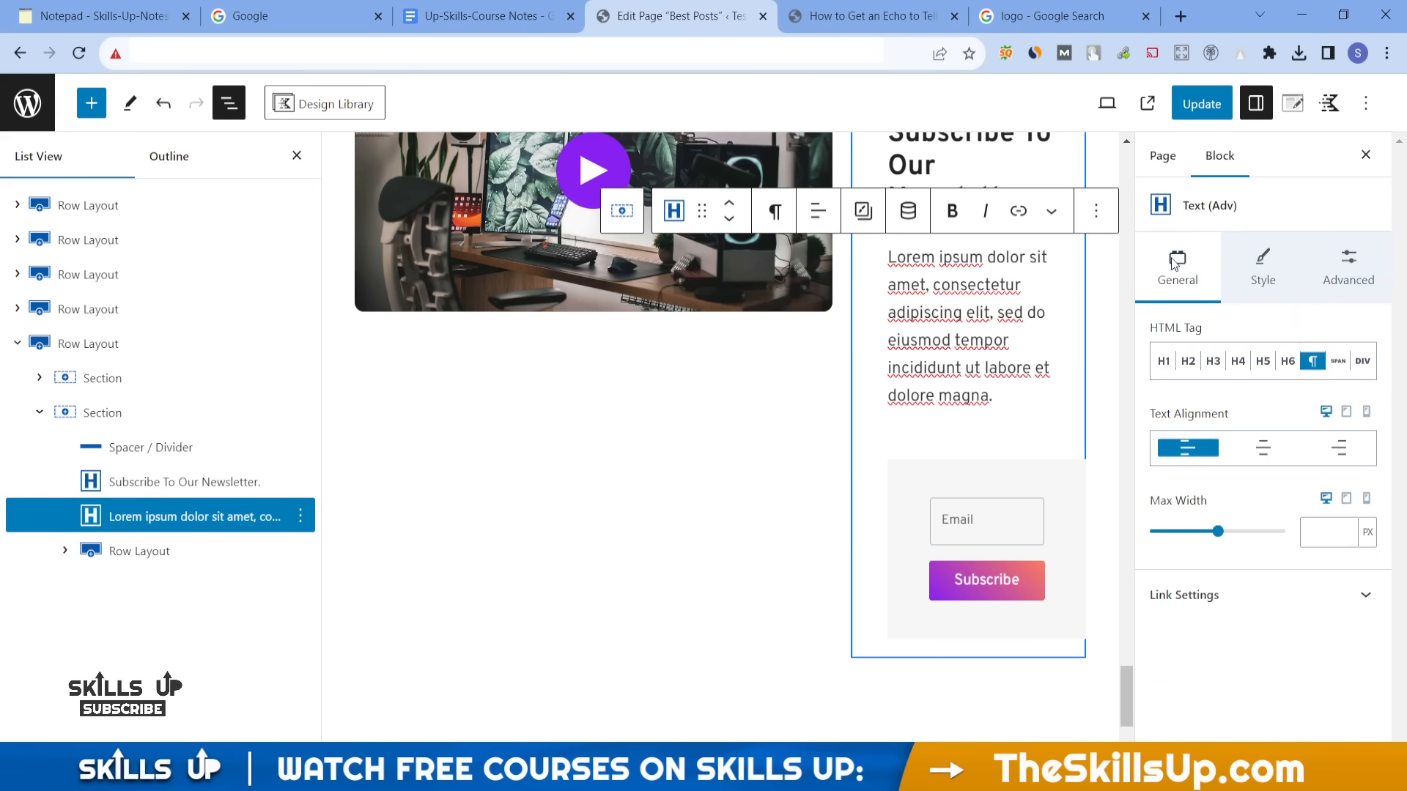
- Select the section around the subscribe form and examine its background, overlay, border, advanced and layout settings
{"action": "left_click", "coordinate": [908, 541]}
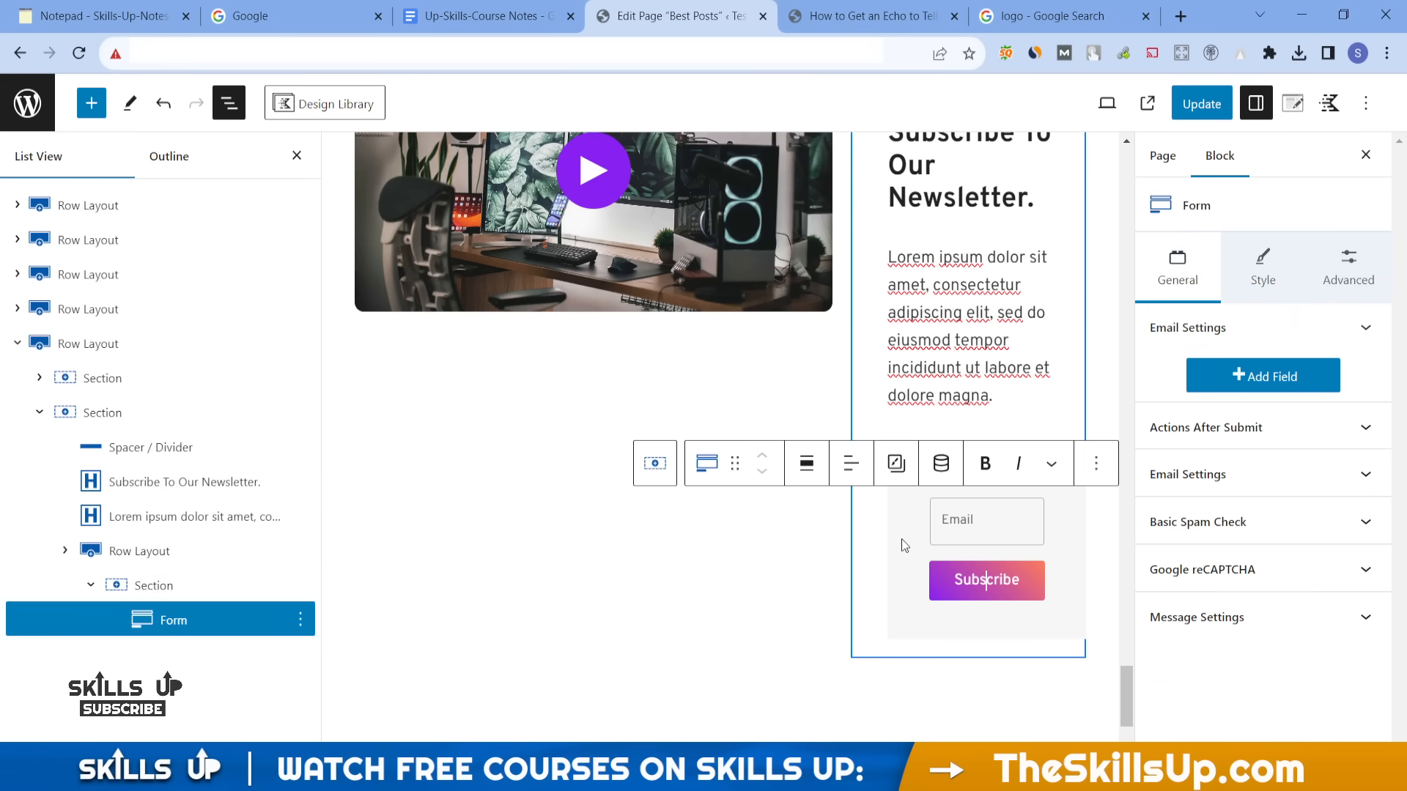
{"action": "left_click", "coordinate": [907, 540]}
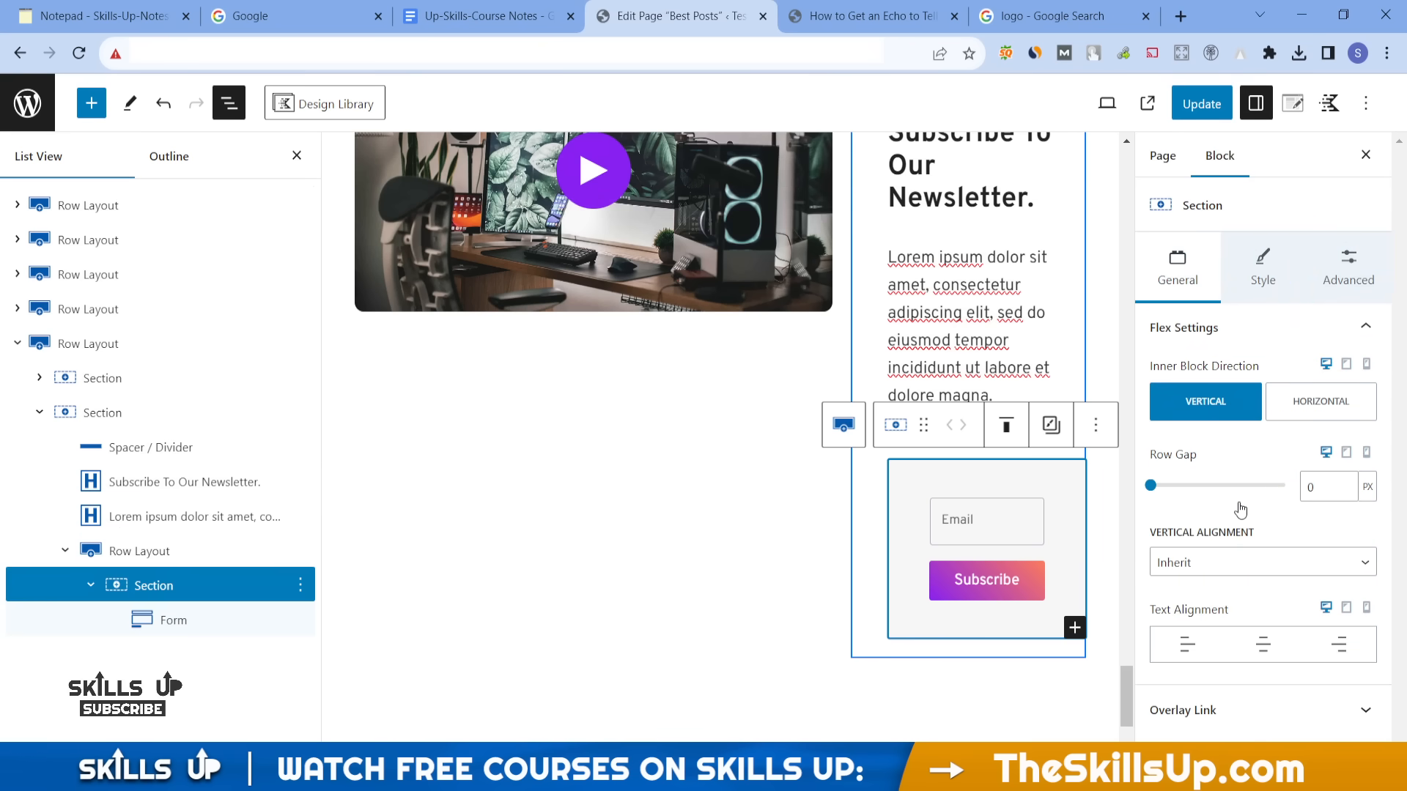
{"action": "left_click", "coordinate": [1263, 280]}
{"action": "scroll", "coordinate": [1255, 474], "scroll_direction": "down", "scroll_amount": 2}
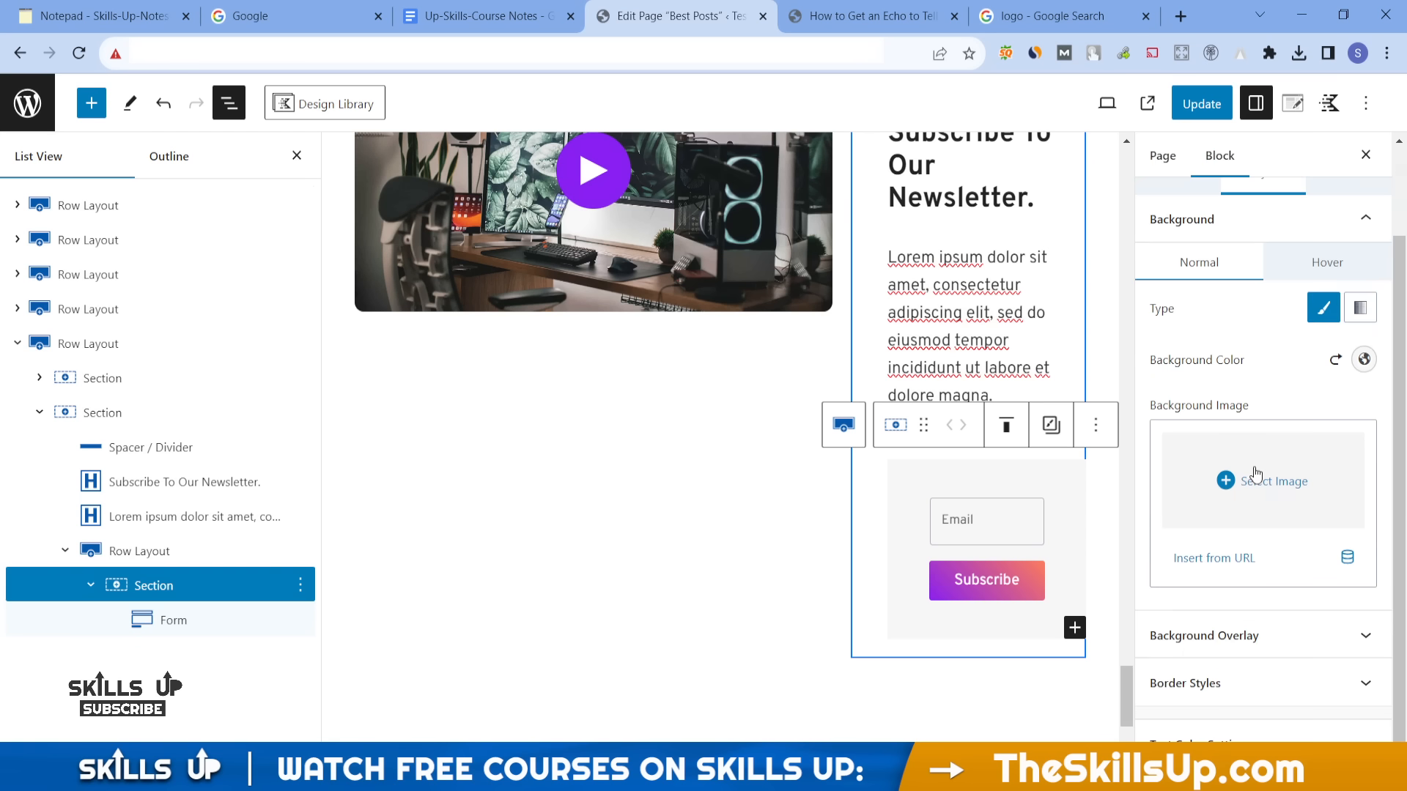
{"action": "scroll", "coordinate": [1233, 636], "scroll_direction": "down", "scroll_amount": 7}
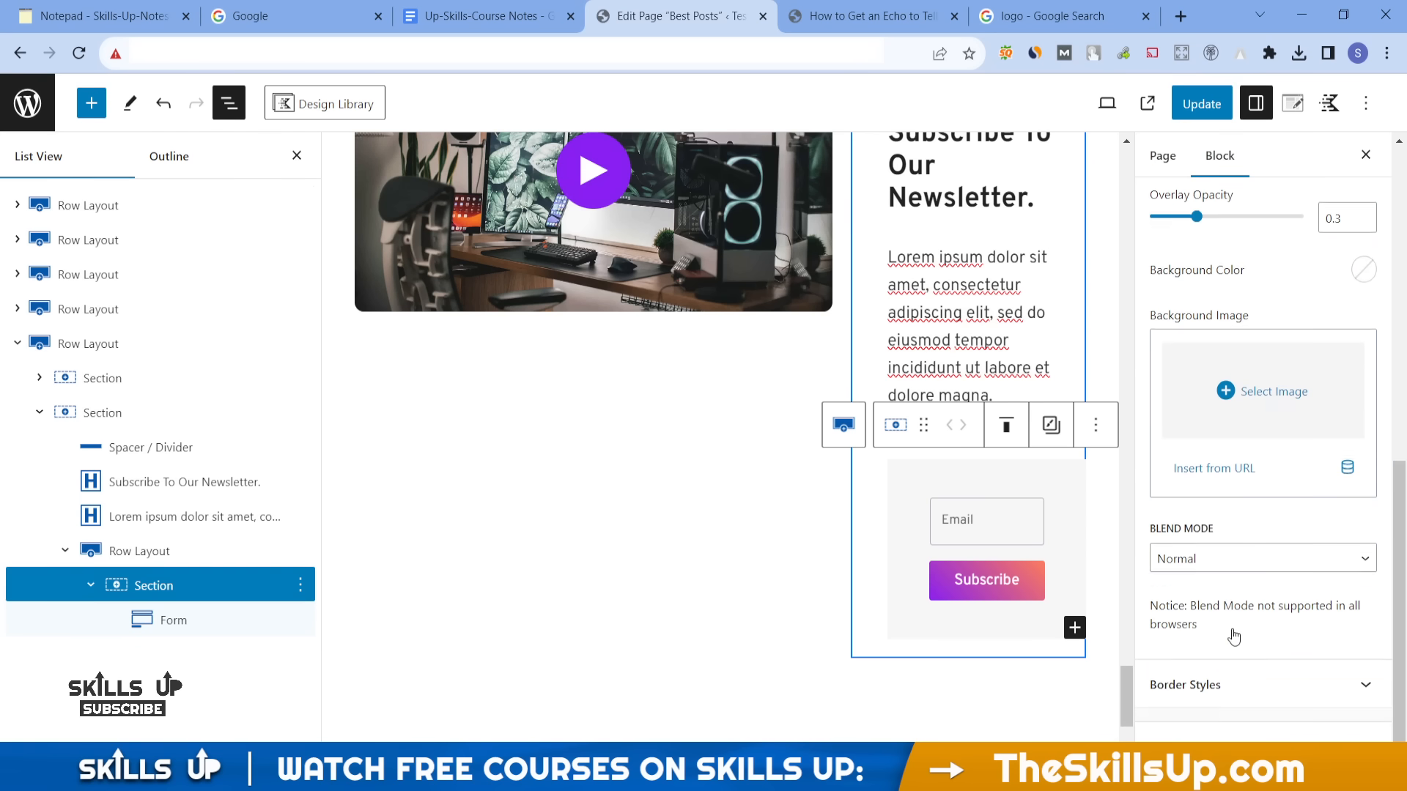
{"action": "left_click", "coordinate": [1257, 694]}
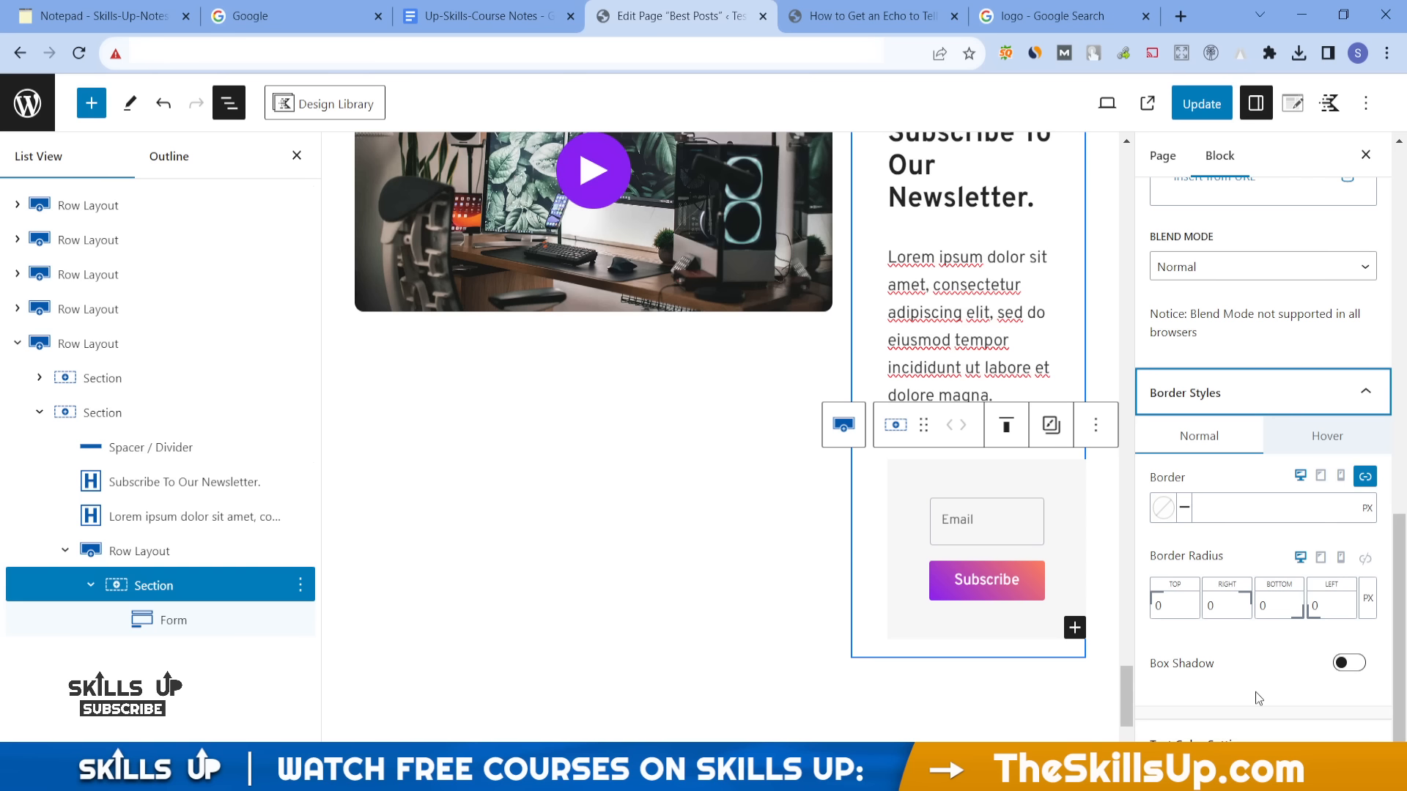
{"action": "left_click_drag", "start_coordinate": [1256, 692], "coordinate": [1289, 447]}
{"action": "left_click", "coordinate": [1291, 446]}
{"action": "left_click", "coordinate": [1224, 449]}
{"action": "scroll", "coordinate": [1275, 367], "scroll_direction": "up", "scroll_amount": 10}
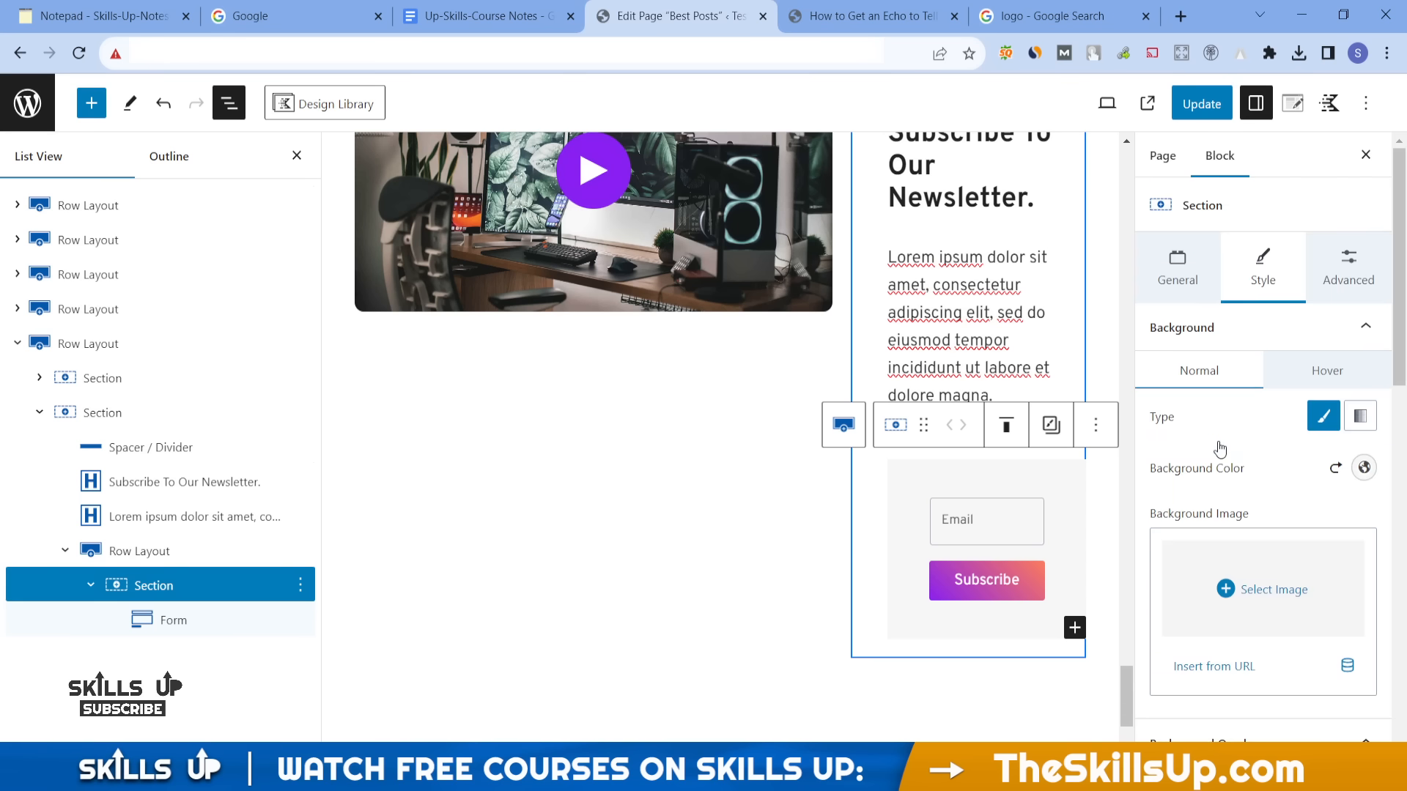
{"action": "left_click", "coordinate": [1345, 284]}
{"action": "left_click", "coordinate": [1282, 268]}
{"action": "left_click", "coordinate": [1183, 272]}
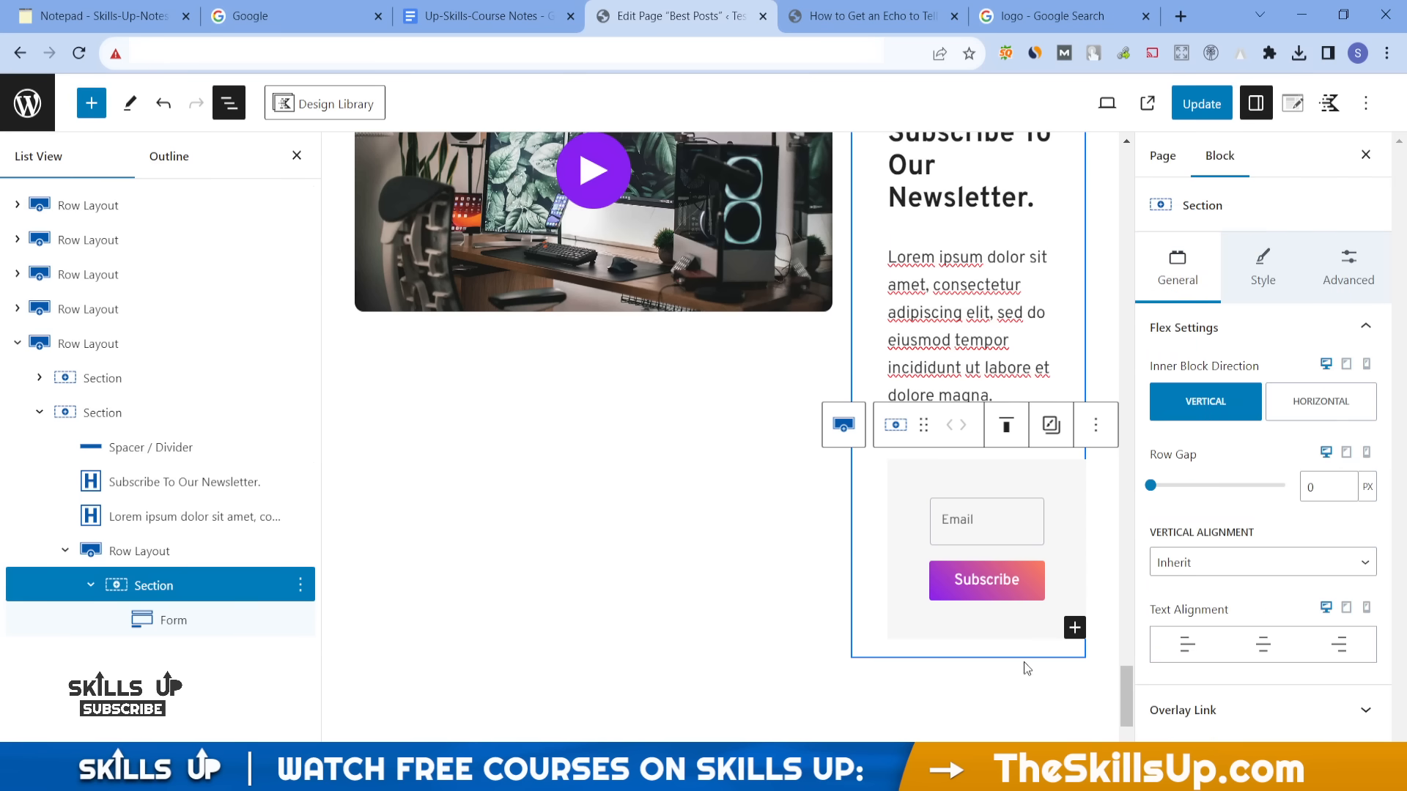
- Set the subscribe form's input background to the white palette colour
{"action": "double_click", "coordinate": [988, 586]}
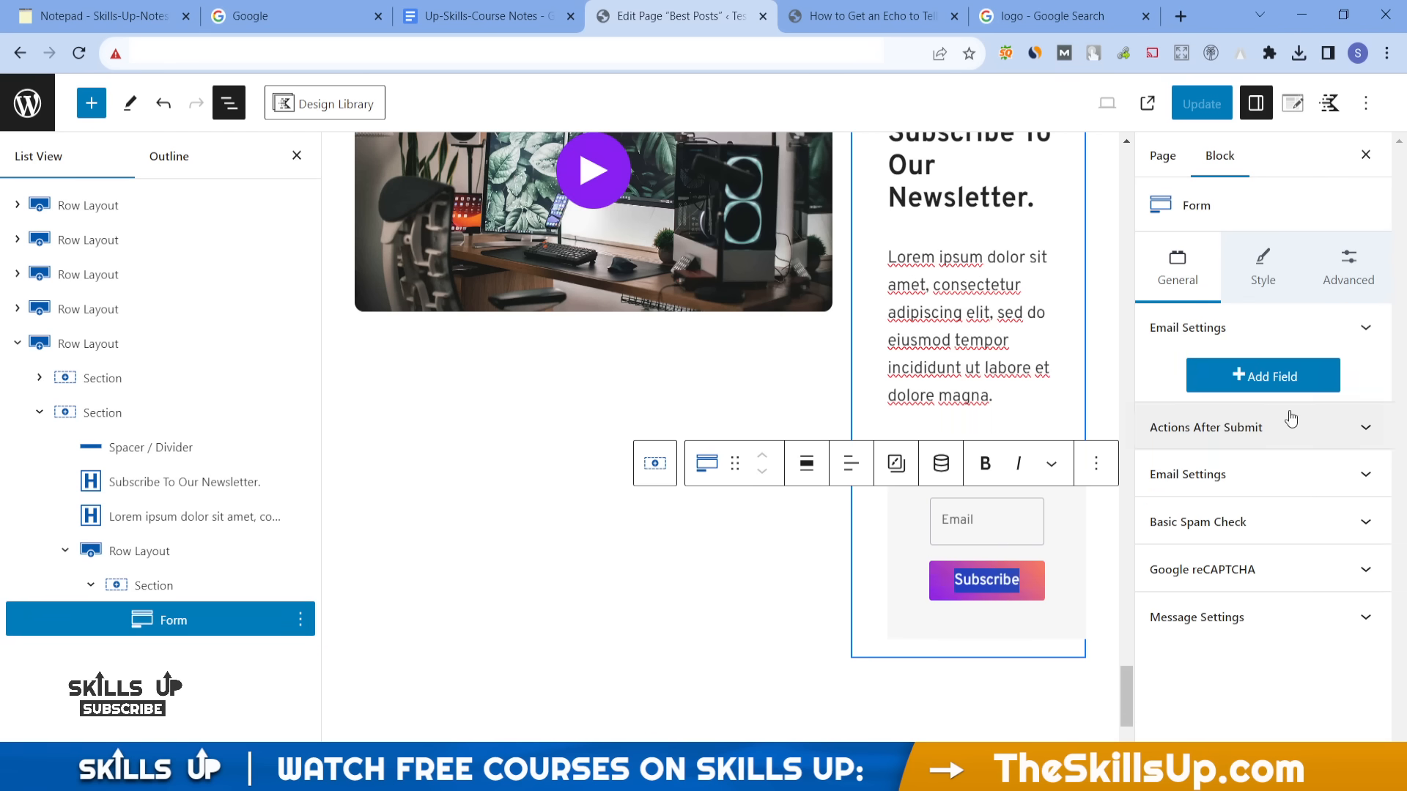
{"action": "left_click", "coordinate": [1251, 296]}
{"action": "scroll", "coordinate": [1282, 627], "scroll_direction": "down", "scroll_amount": 3}
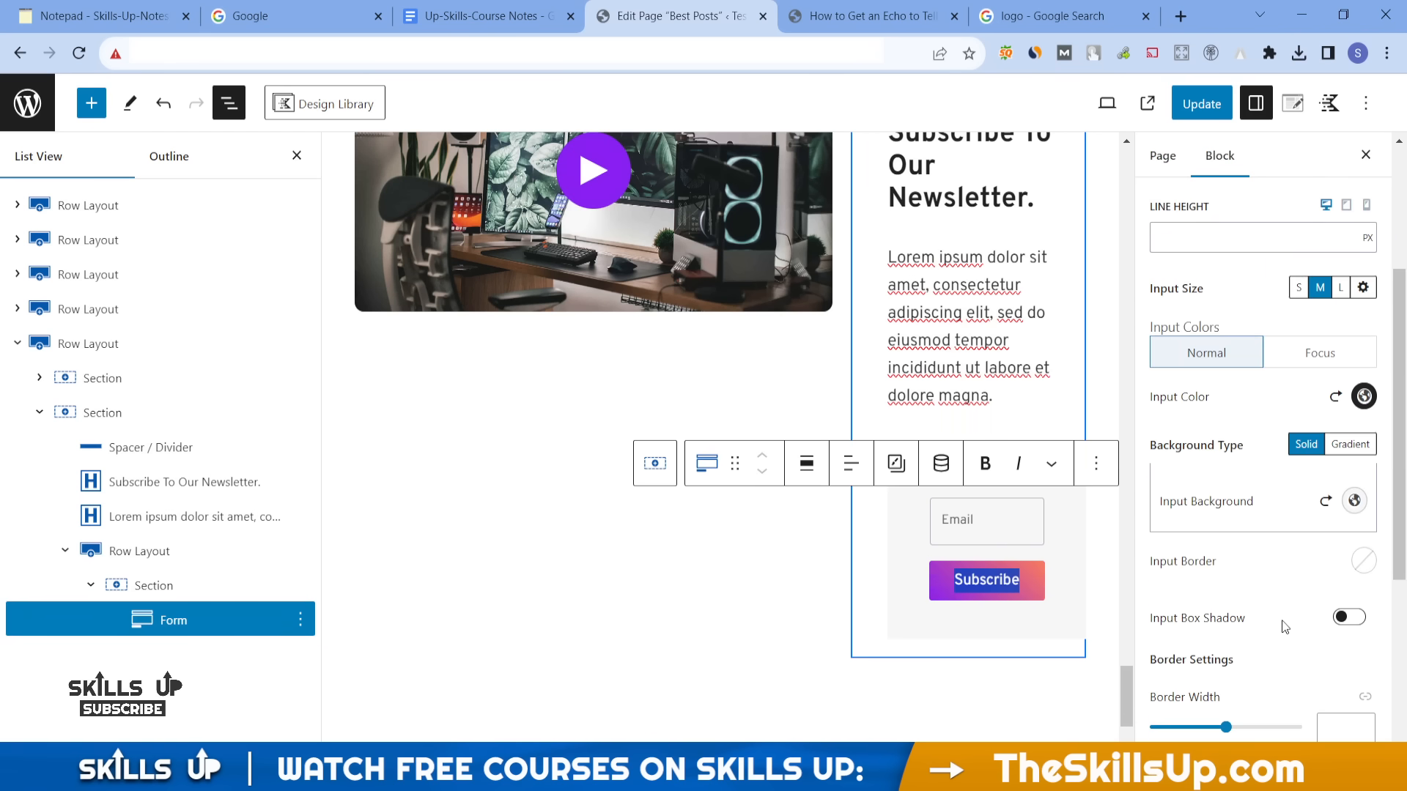
{"action": "left_click", "coordinate": [1355, 501]}
{"action": "left_click", "coordinate": [1126, 460]}
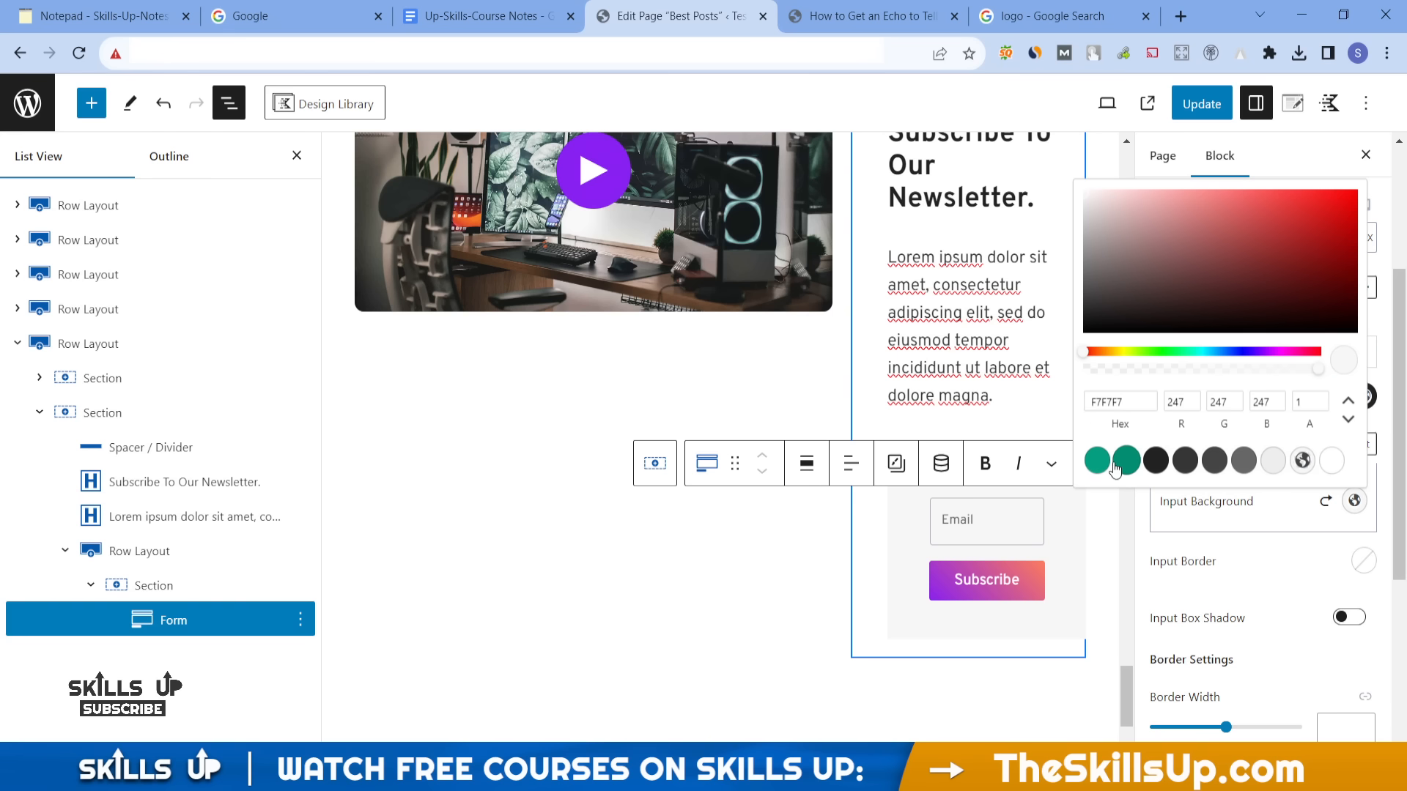
{"action": "left_click", "coordinate": [1331, 460]}
{"action": "left_click", "coordinate": [1299, 575]}
- Look through the form's label styles and set the Subscribe button's background to the green palette colour 008F72
{"action": "scroll", "coordinate": [1297, 575], "scroll_direction": "down", "scroll_amount": 4}
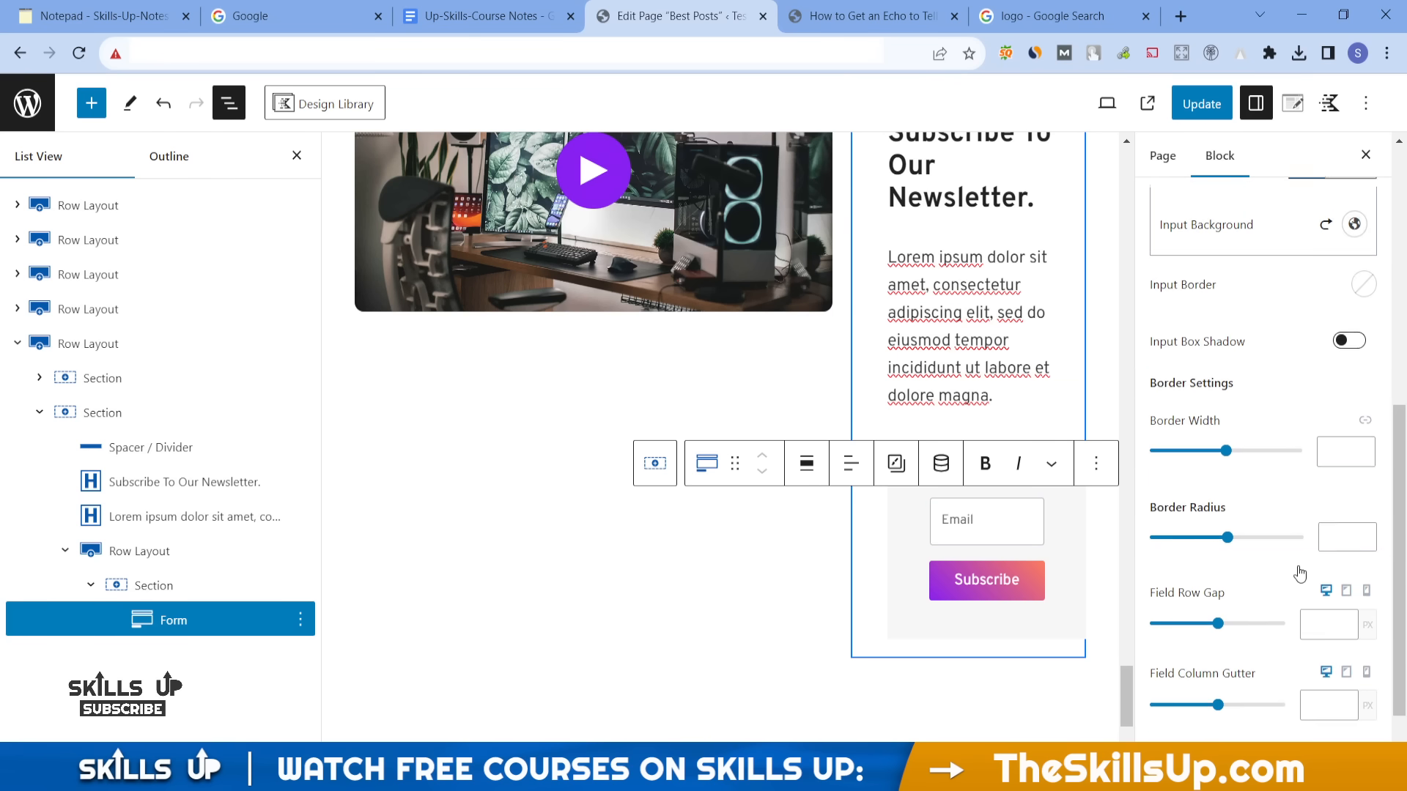
{"action": "scroll", "coordinate": [1250, 519], "scroll_direction": "down", "scroll_amount": 1}
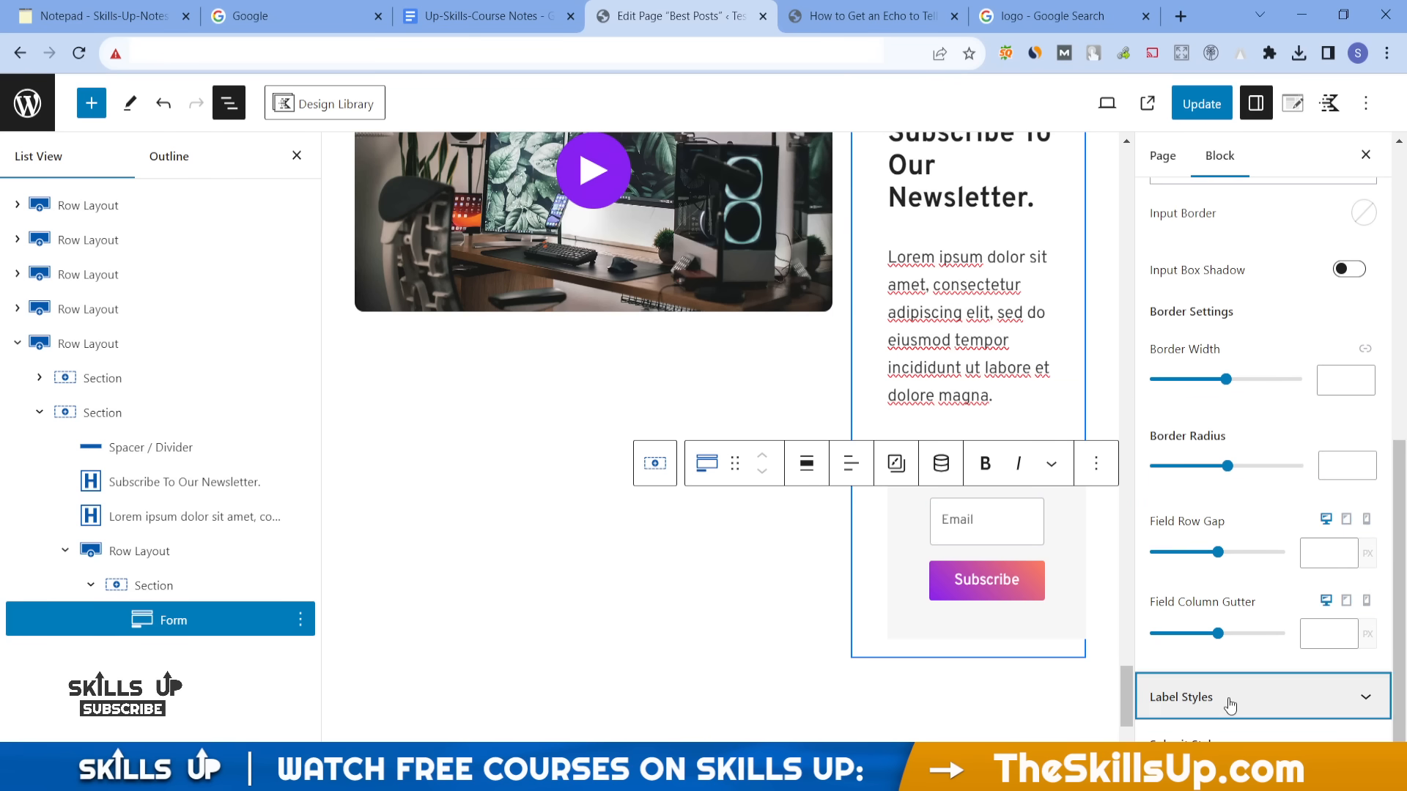
{"action": "left_click", "coordinate": [1144, 699]}
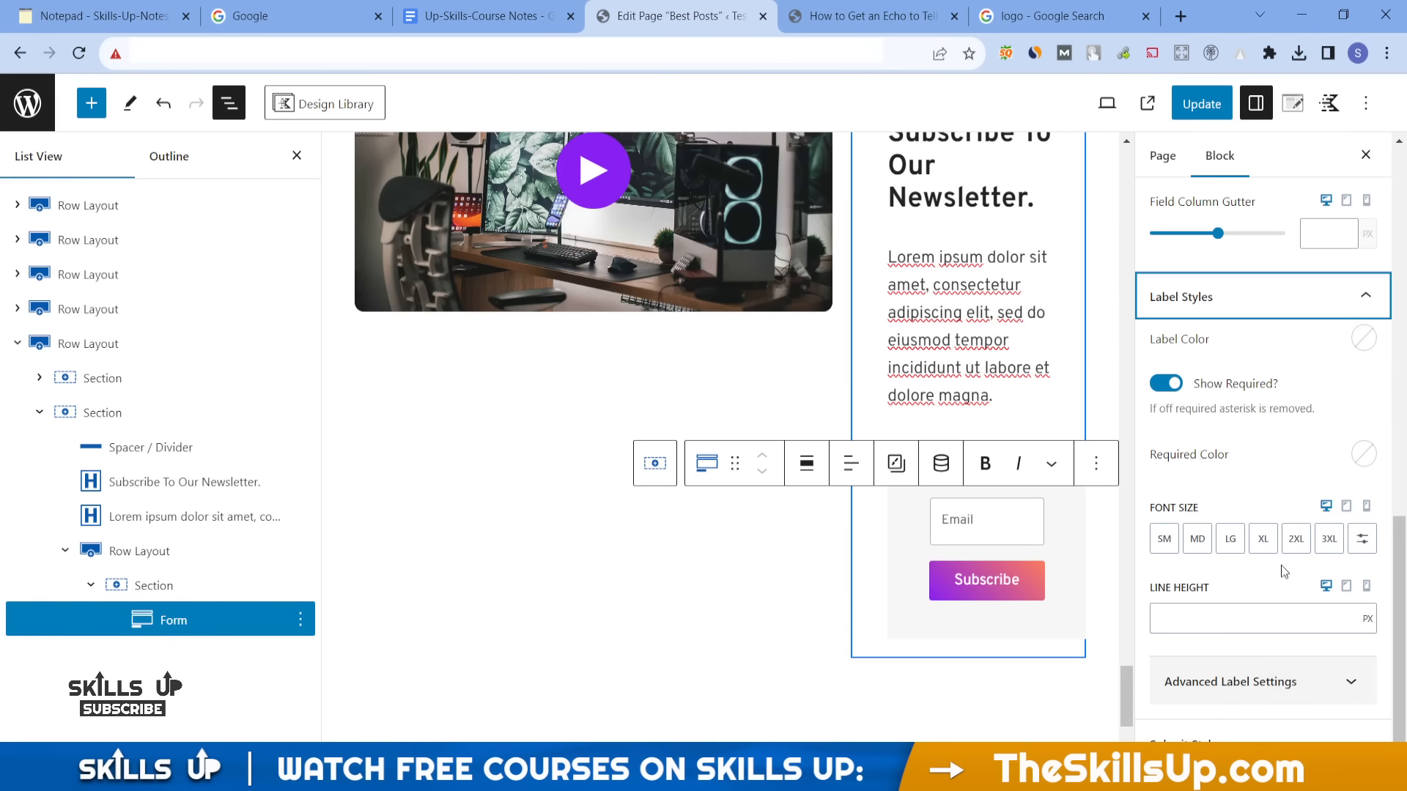
{"action": "left_click", "coordinate": [1283, 685]}
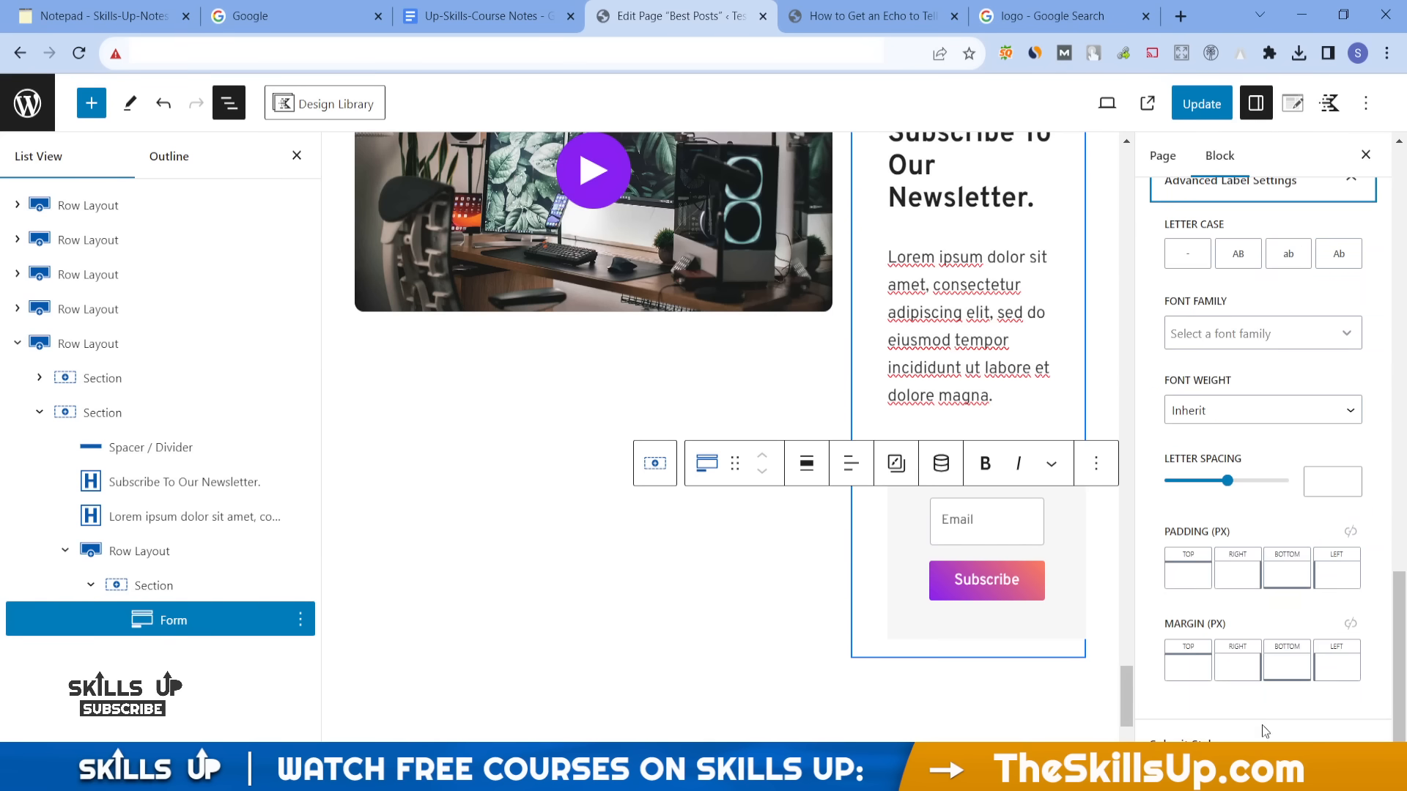
{"action": "scroll", "coordinate": [1264, 730], "scroll_direction": "down", "scroll_amount": 15}
{"action": "scroll", "coordinate": [1290, 703], "scroll_direction": "up", "scroll_amount": 8}
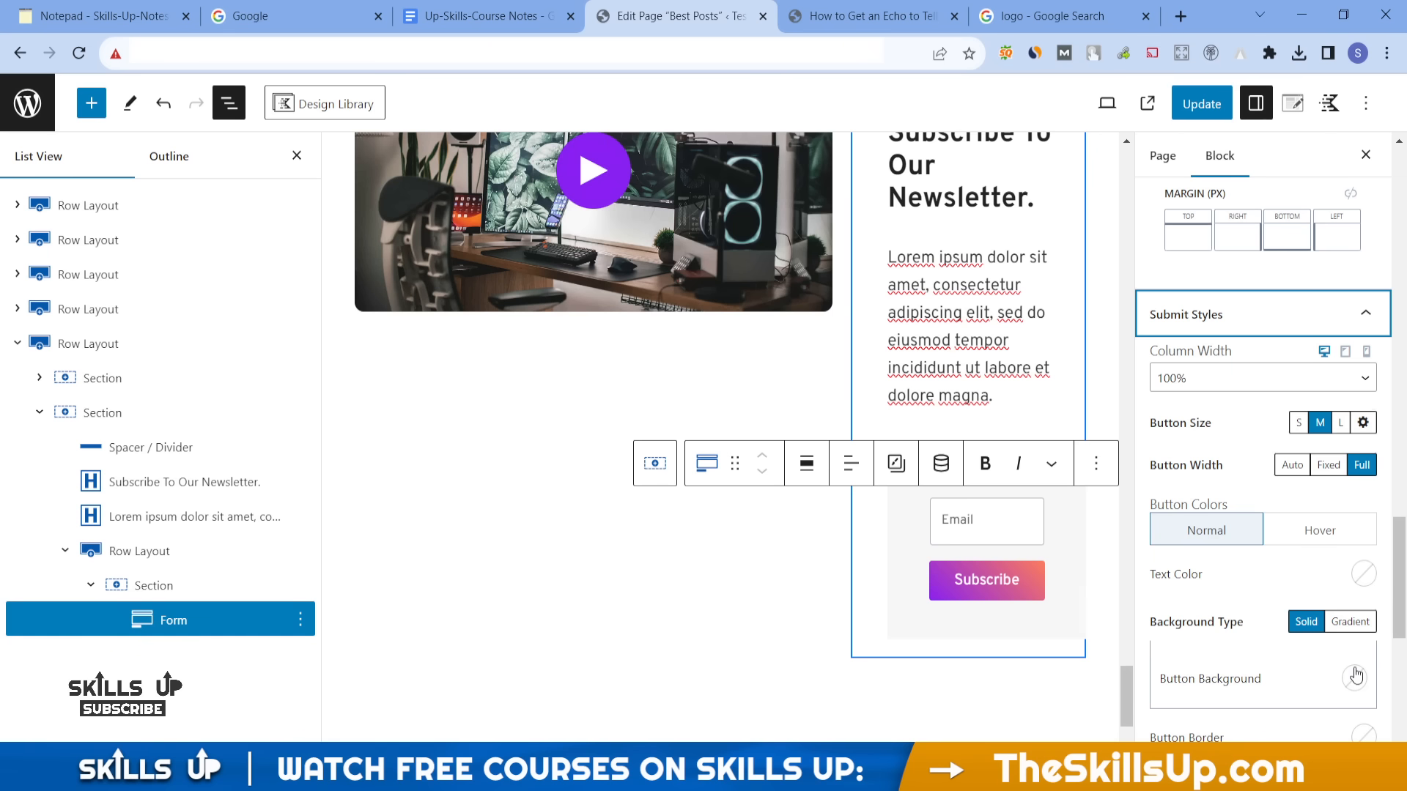
{"action": "left_click", "coordinate": [1354, 677]}
{"action": "left_click", "coordinate": [1126, 636]}
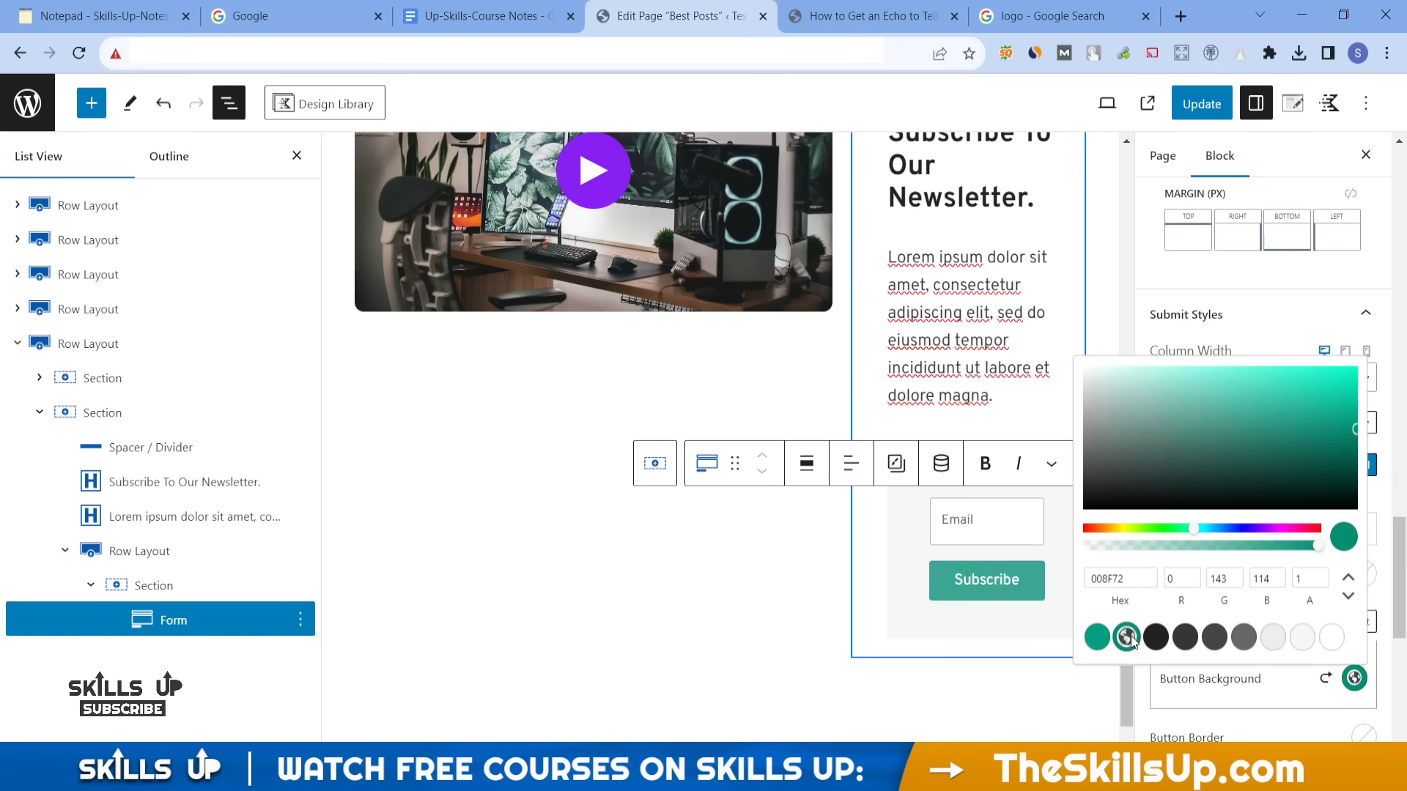
{"action": "left_click", "coordinate": [1001, 638]}
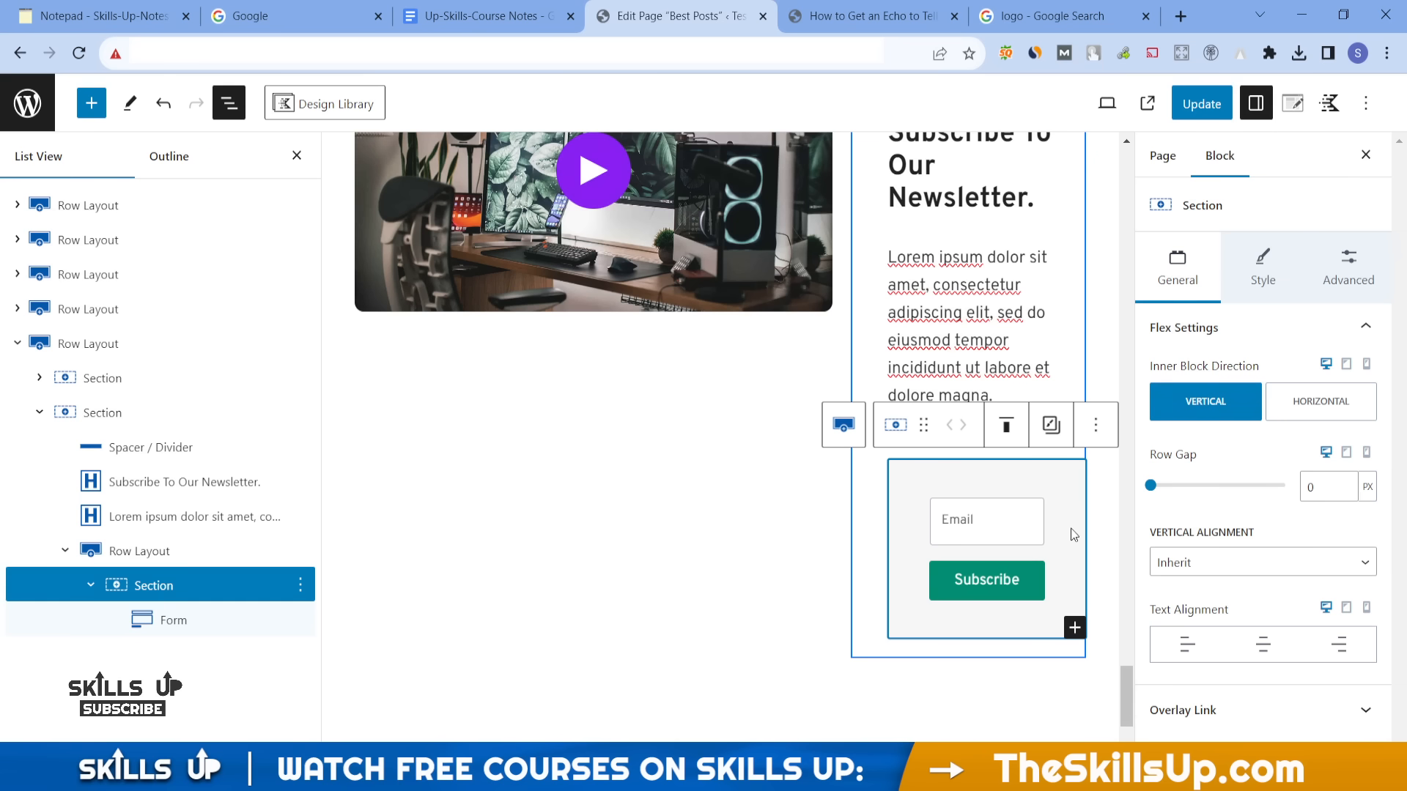
- Update the Best Posts page with the newsletter form changes and return to its beginning
{"action": "left_click", "coordinate": [1201, 104]}
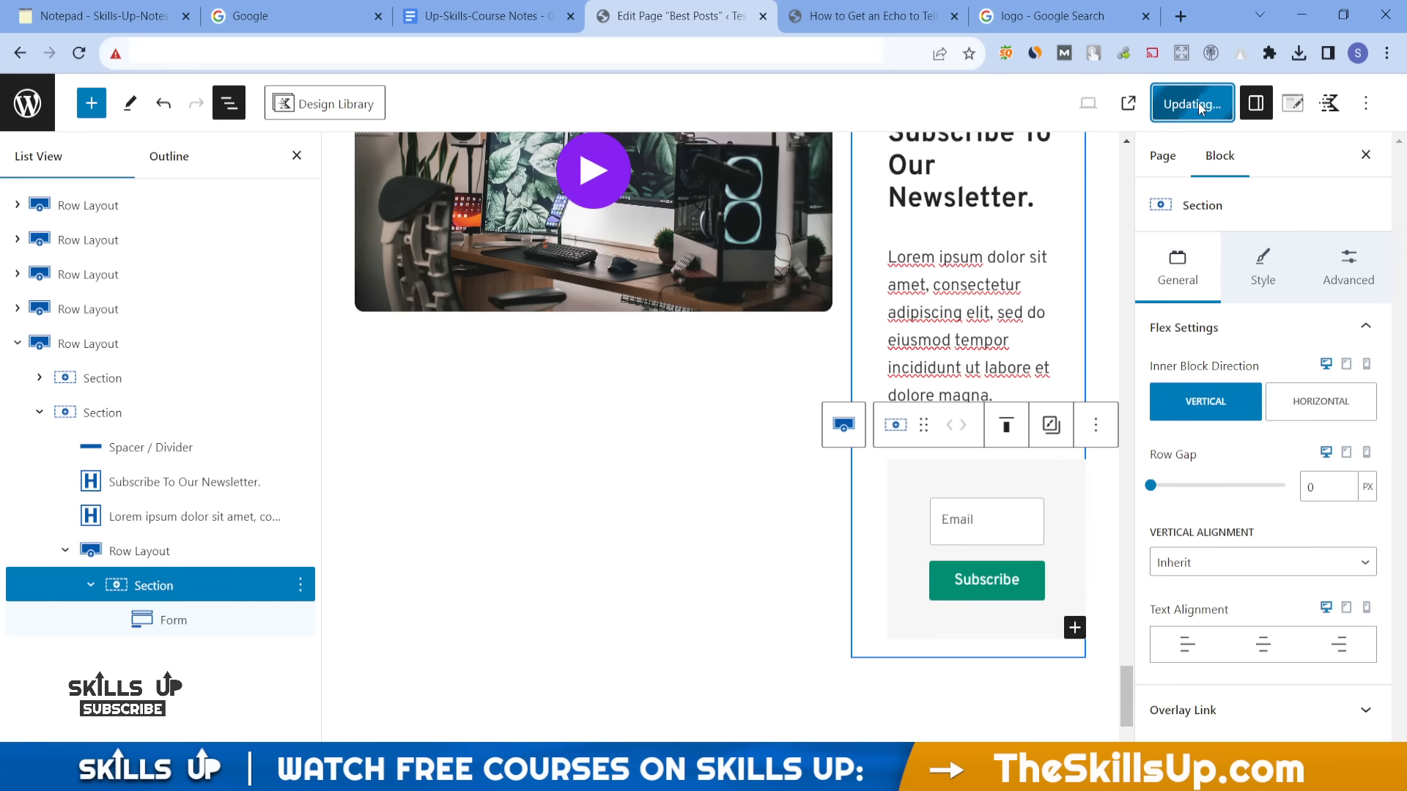
{"action": "scroll", "coordinate": [999, 249], "scroll_direction": "up", "scroll_amount": 5}
{"action": "scroll", "coordinate": [998, 249], "scroll_direction": "up", "scroll_amount": 10}
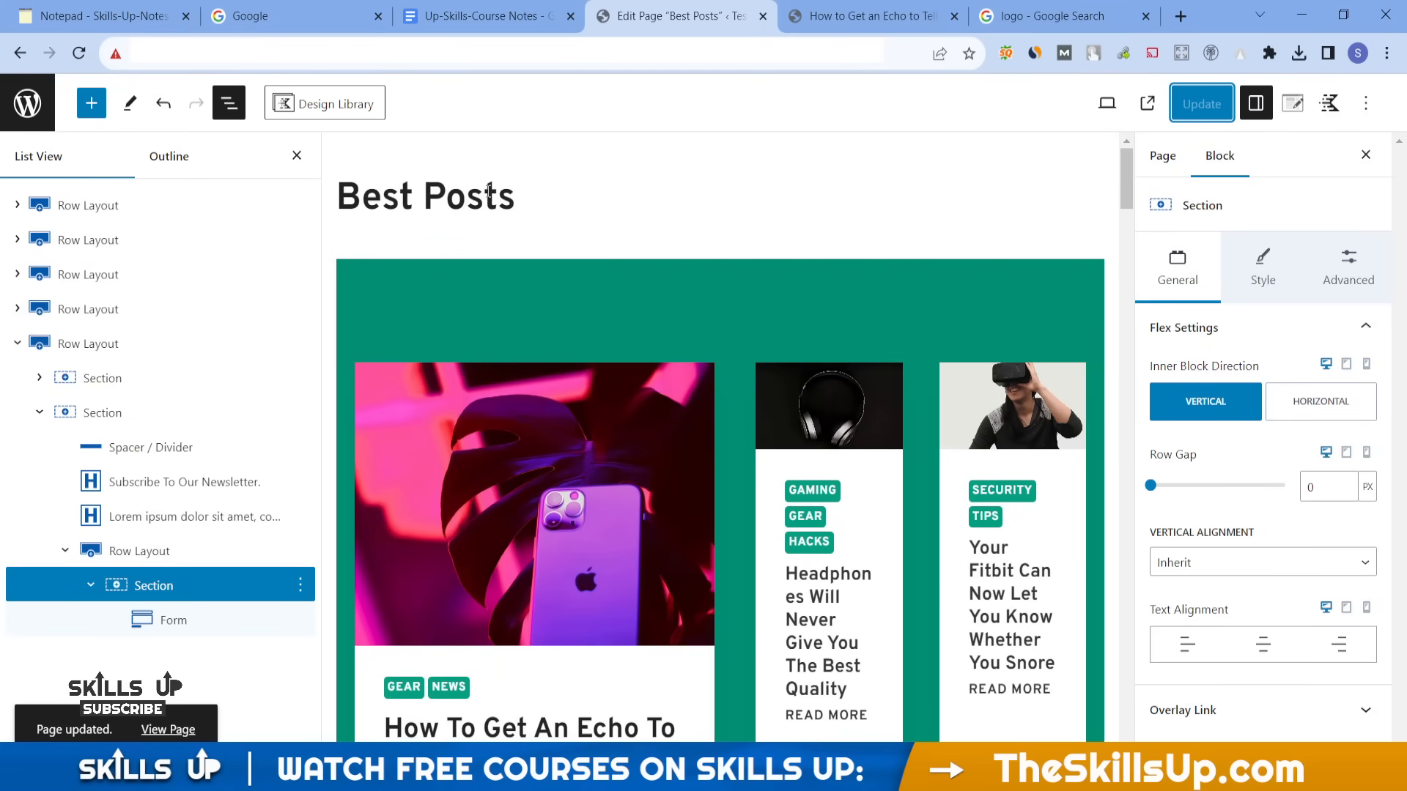
- Look over the Best Posts page's sections and leave the editor for the list of pages
{"action": "scroll", "coordinate": [667, 292], "scroll_direction": "down", "scroll_amount": 20}
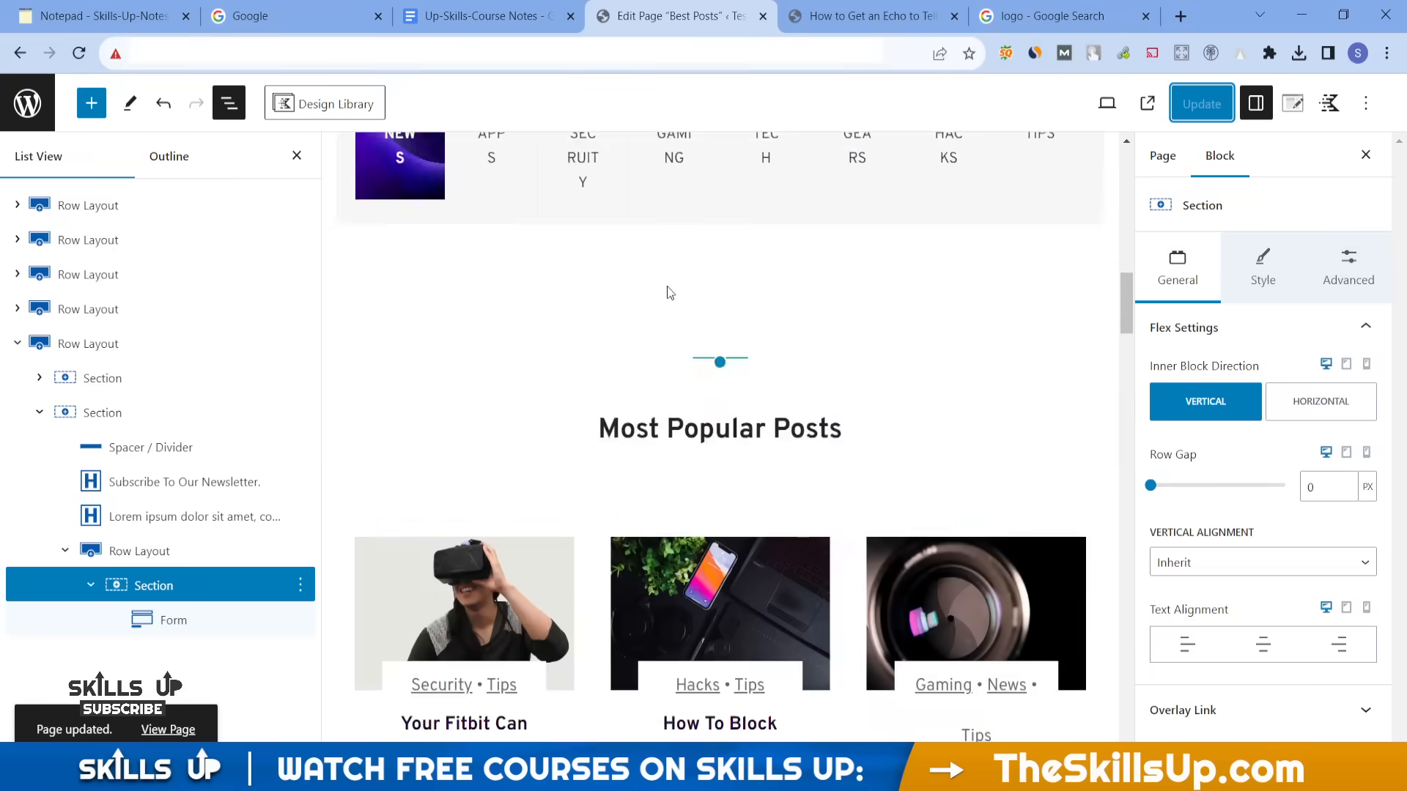
{"action": "scroll", "coordinate": [667, 292], "scroll_direction": "down", "scroll_amount": 15}
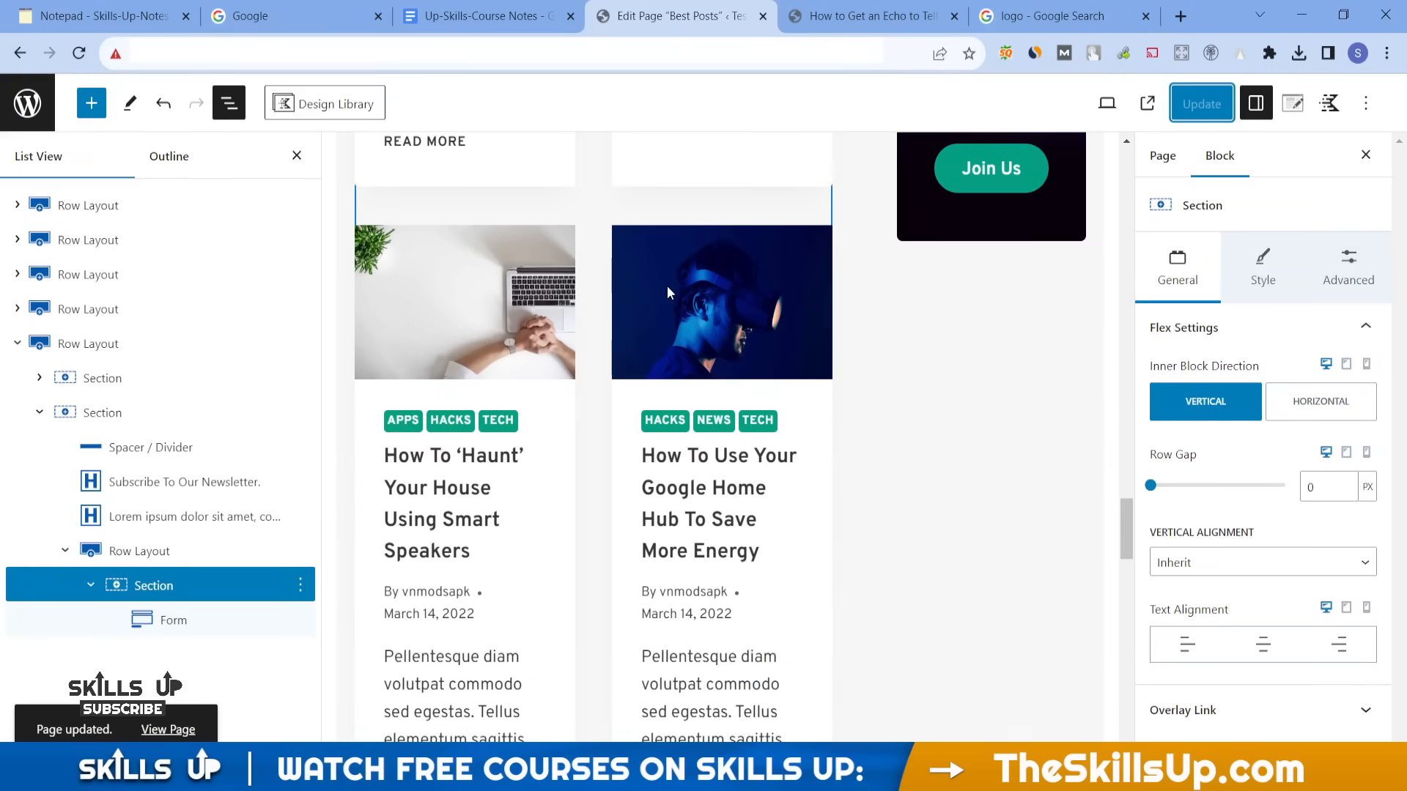
{"action": "scroll", "coordinate": [668, 293], "scroll_direction": "up", "scroll_amount": 20}
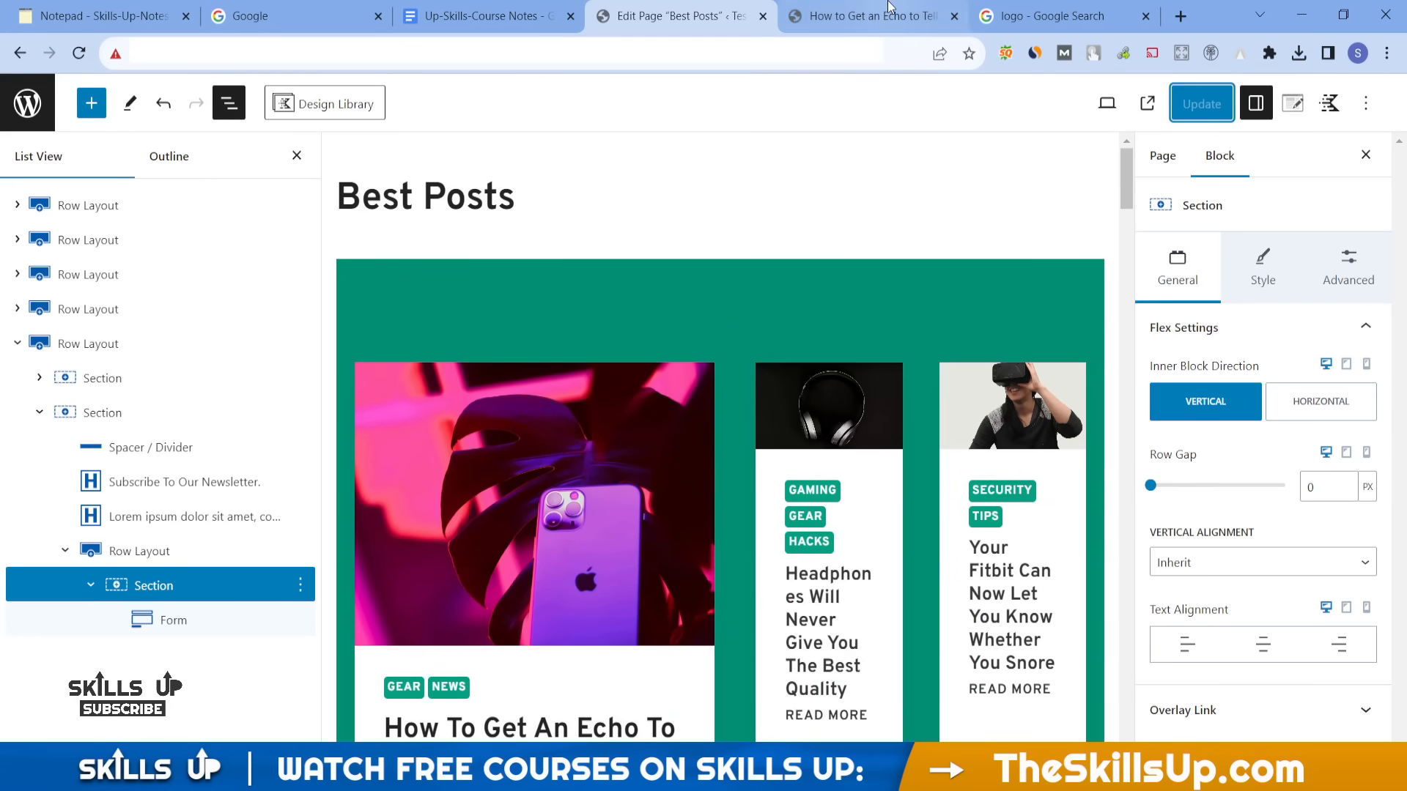
{"action": "left_click", "coordinate": [48, 82]}
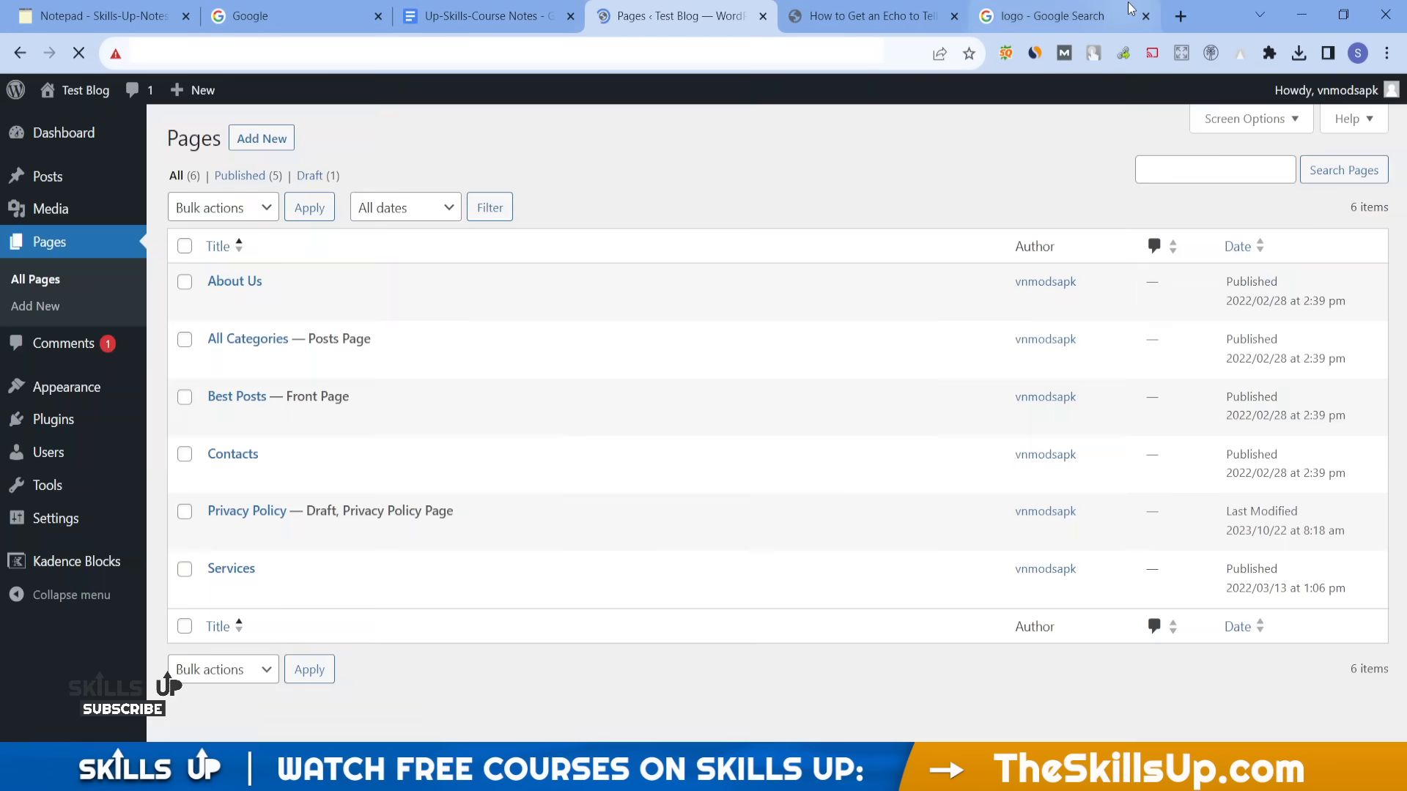
- Search the web for "color scheme", look through the results and open the Coolors palette generator
{"action": "left_click", "coordinate": [1126, 9]}
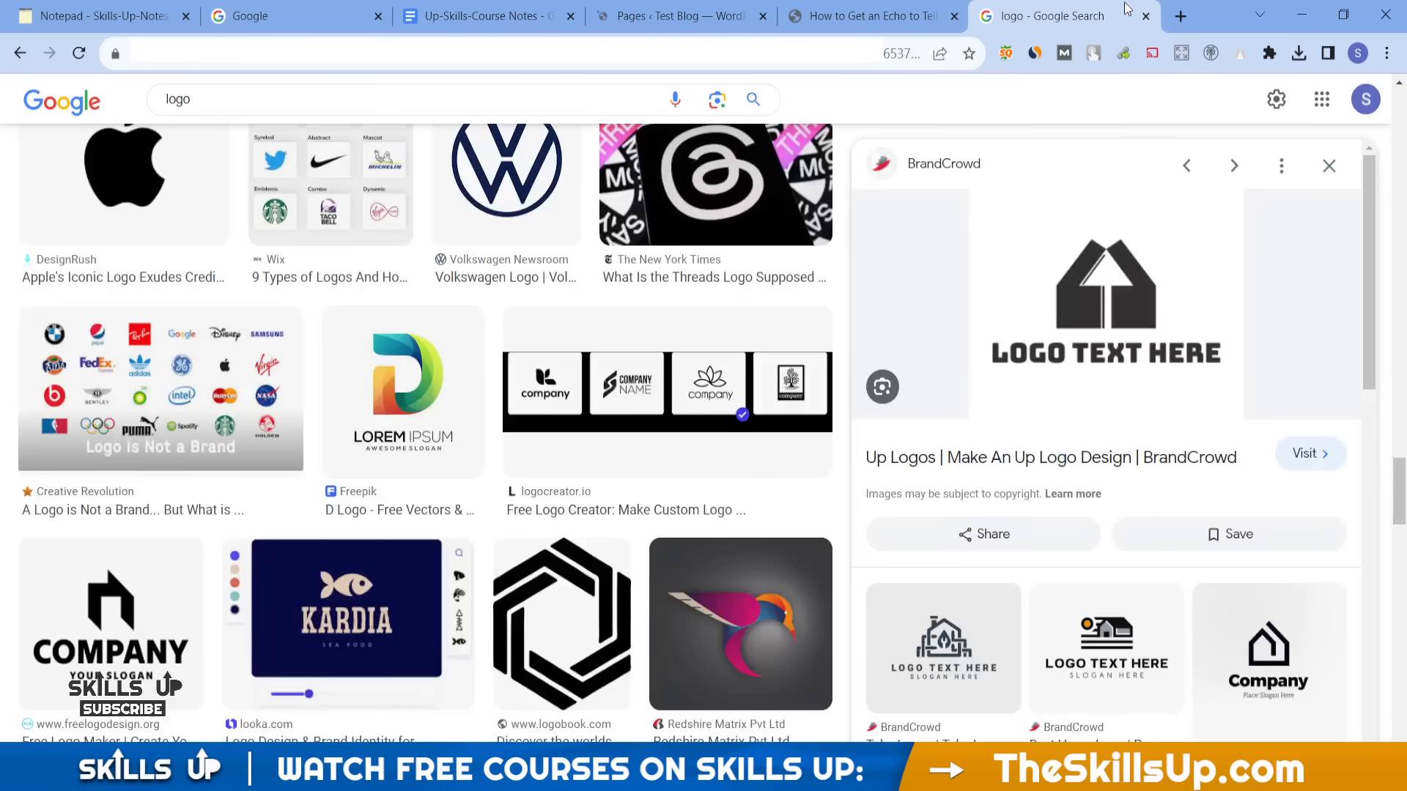
{"action": "left_click", "coordinate": [850, 63]}
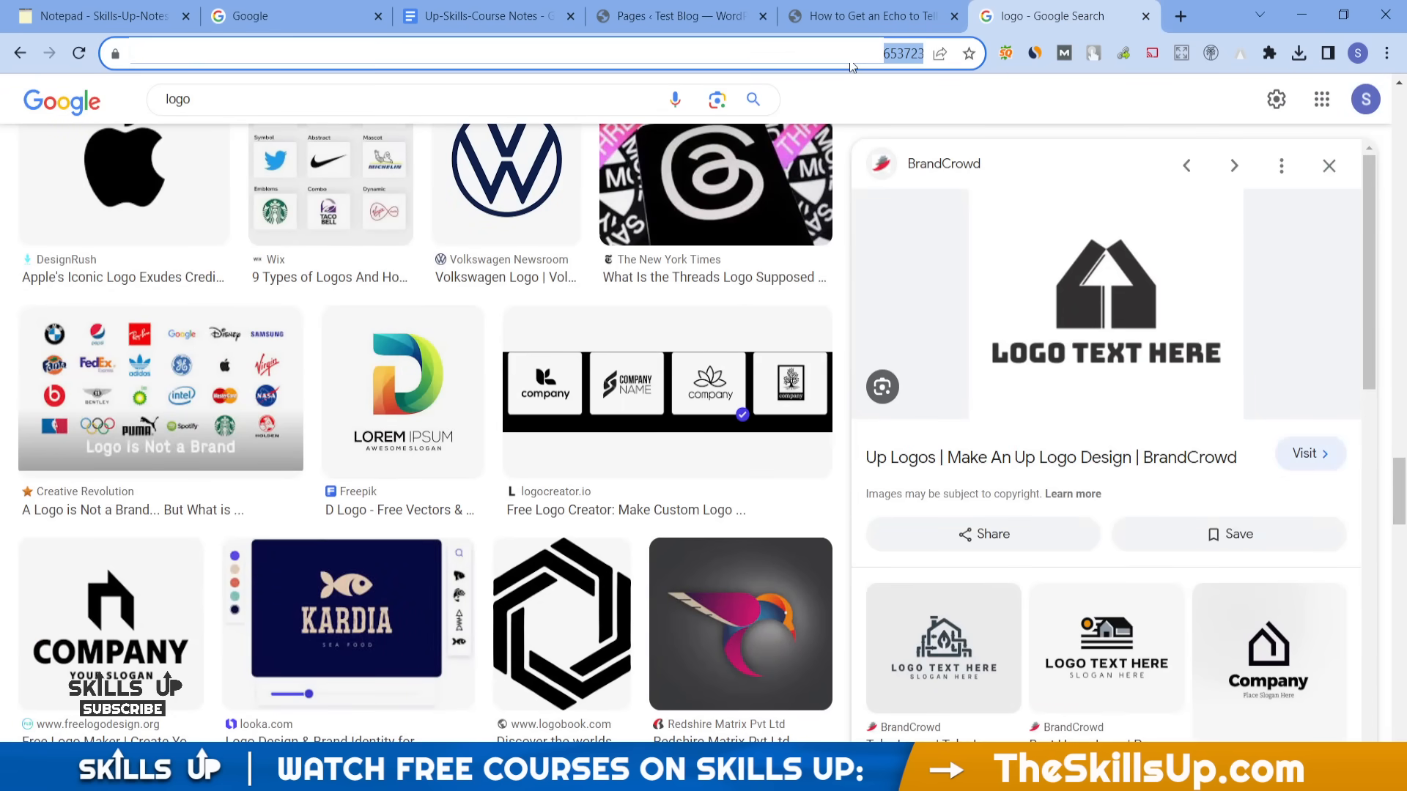
{"action": "type", "text": "c"}
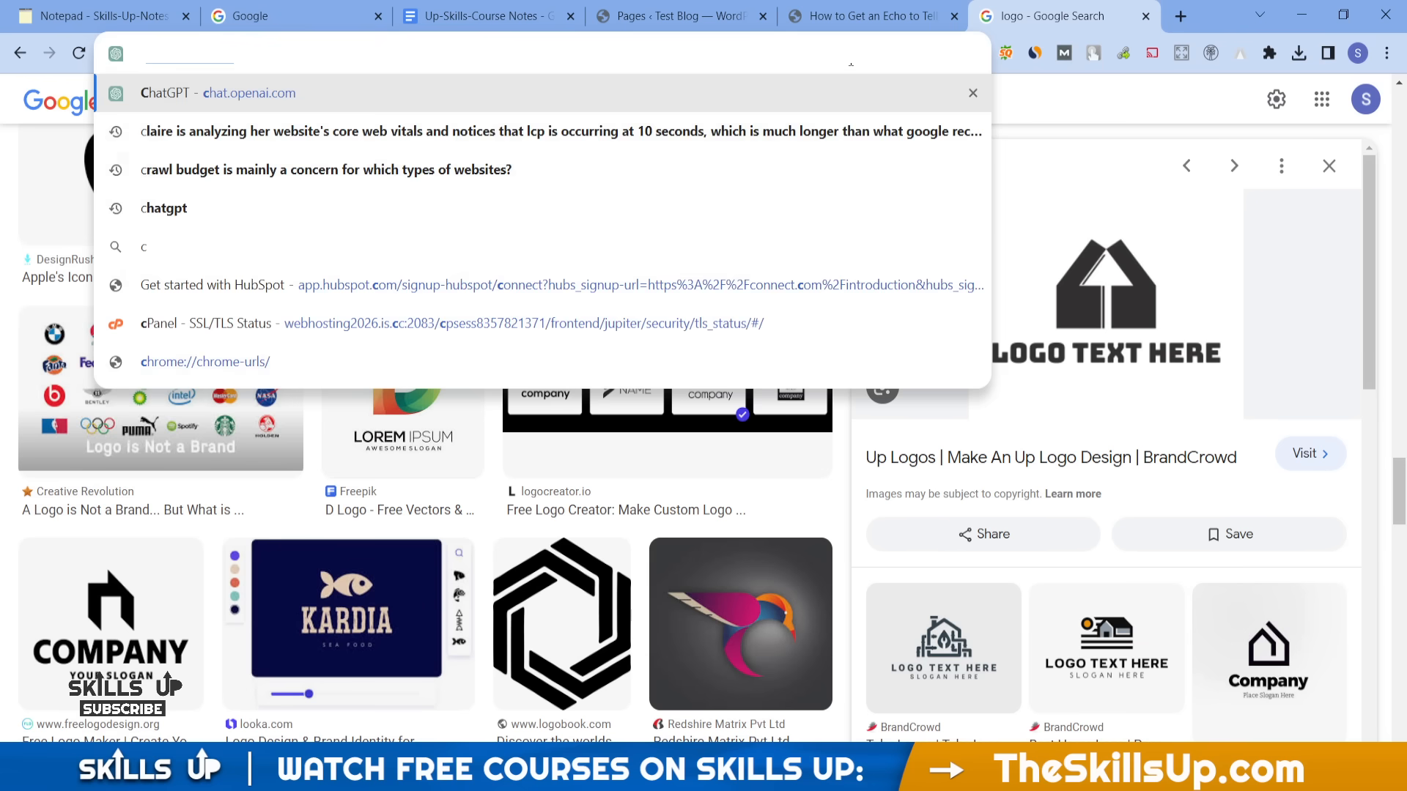
{"action": "type", "text": "olor scheme"}
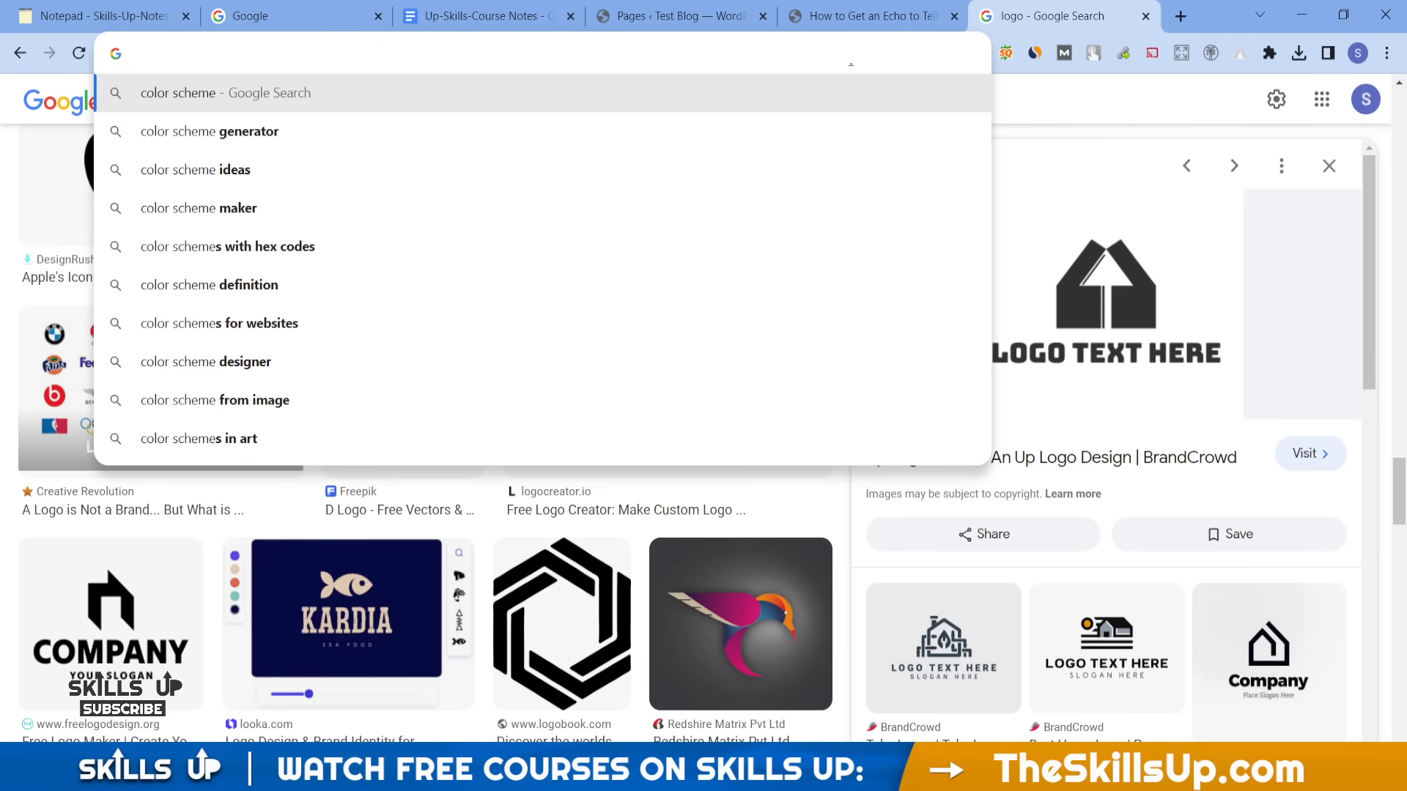
{"action": "key", "text": "Return"}
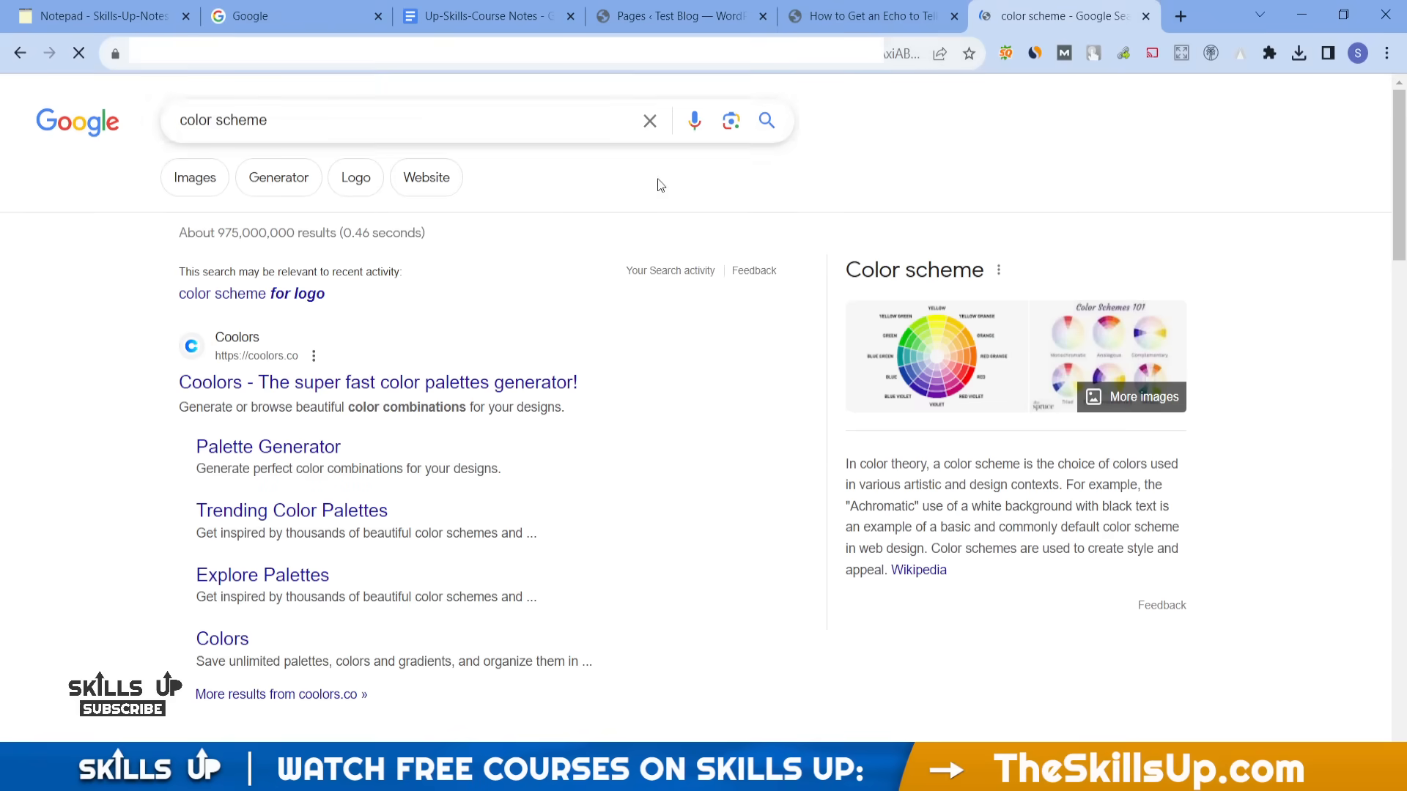
{"action": "scroll", "coordinate": [472, 374], "scroll_direction": "down", "scroll_amount": 3}
{"action": "scroll", "coordinate": [472, 374], "scroll_direction": "down", "scroll_amount": 7}
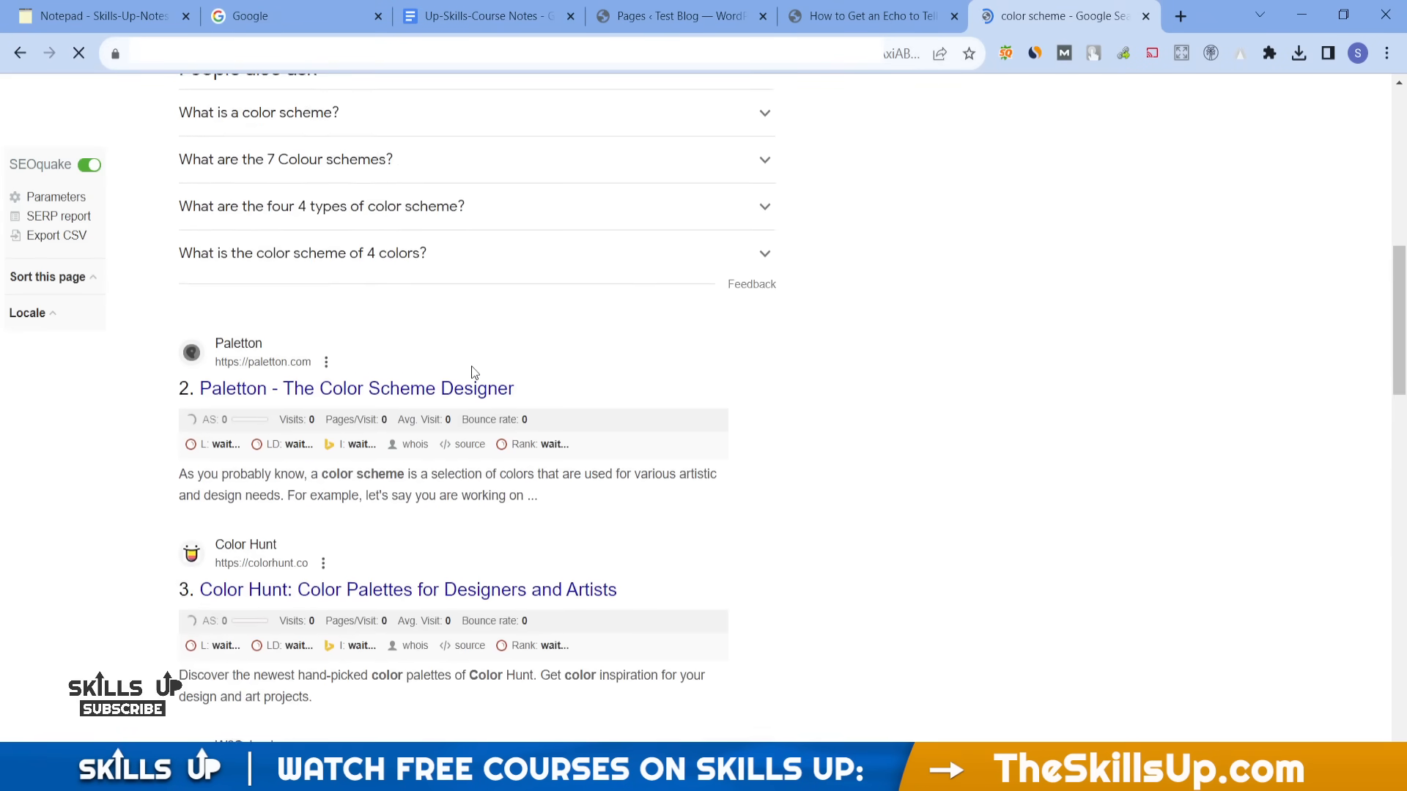
{"action": "scroll", "coordinate": [472, 374], "scroll_direction": "up", "scroll_amount": 10}
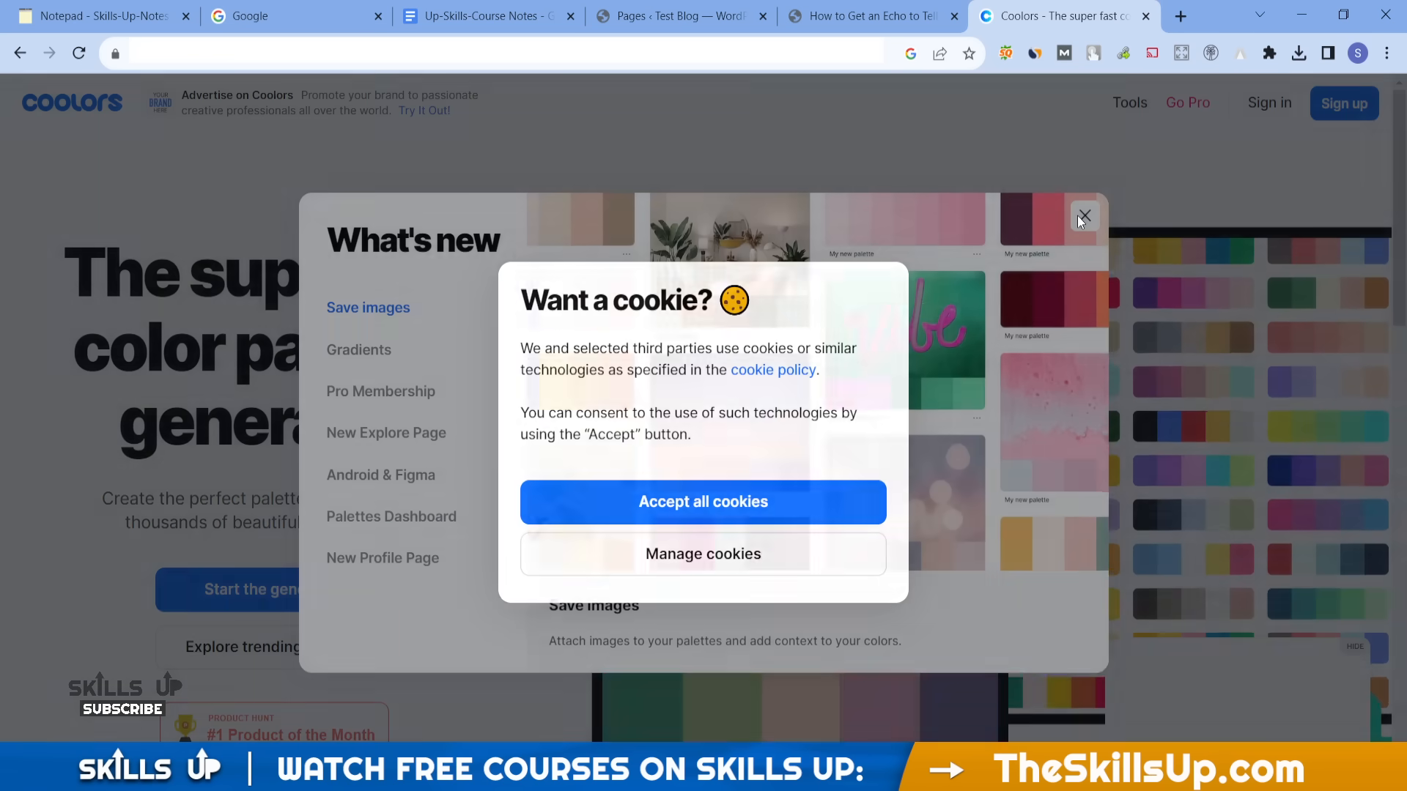
- Accept all cookies, dismiss the What's new window and go to the trending palettes on Coolors
{"action": "left_click", "coordinate": [789, 504]}
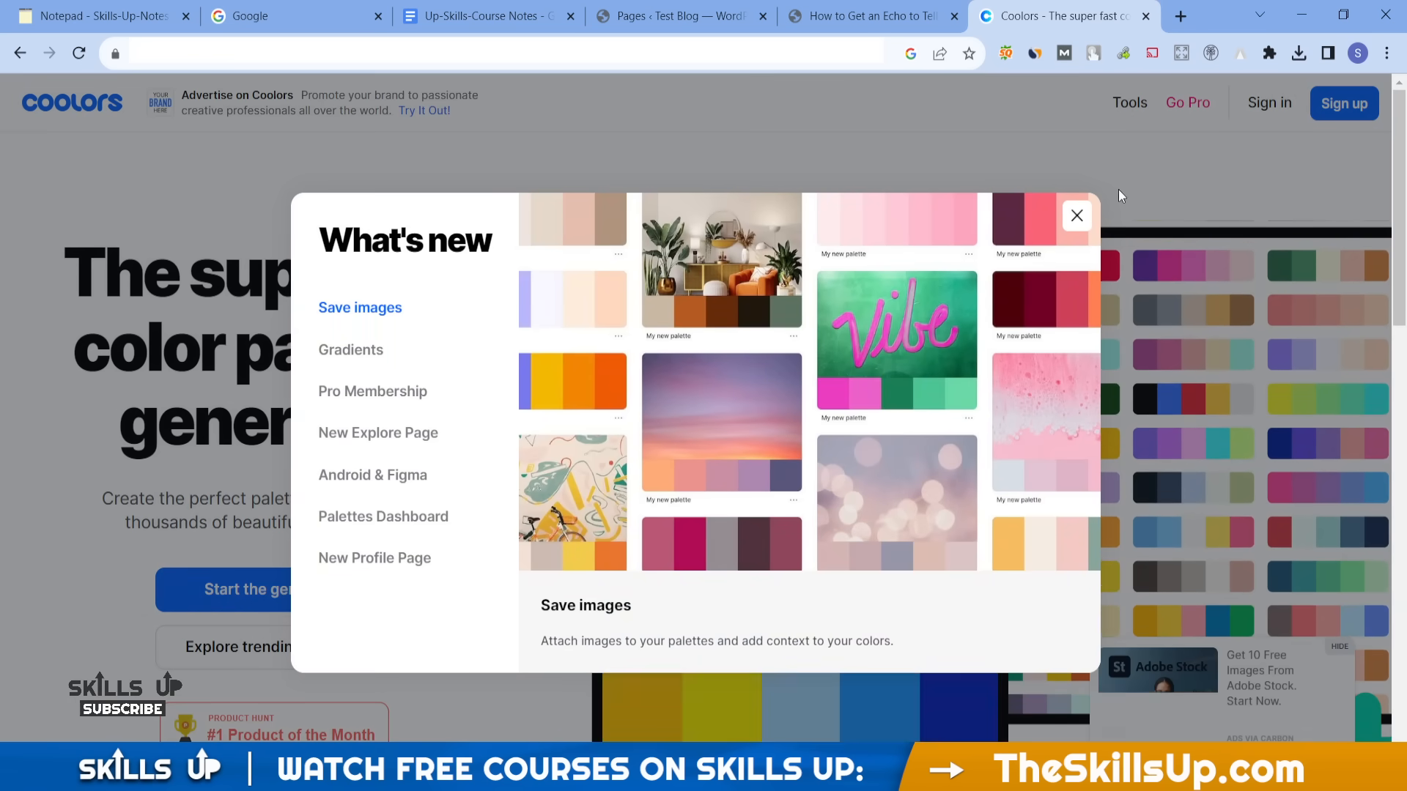
{"action": "left_click", "coordinate": [1076, 220]}
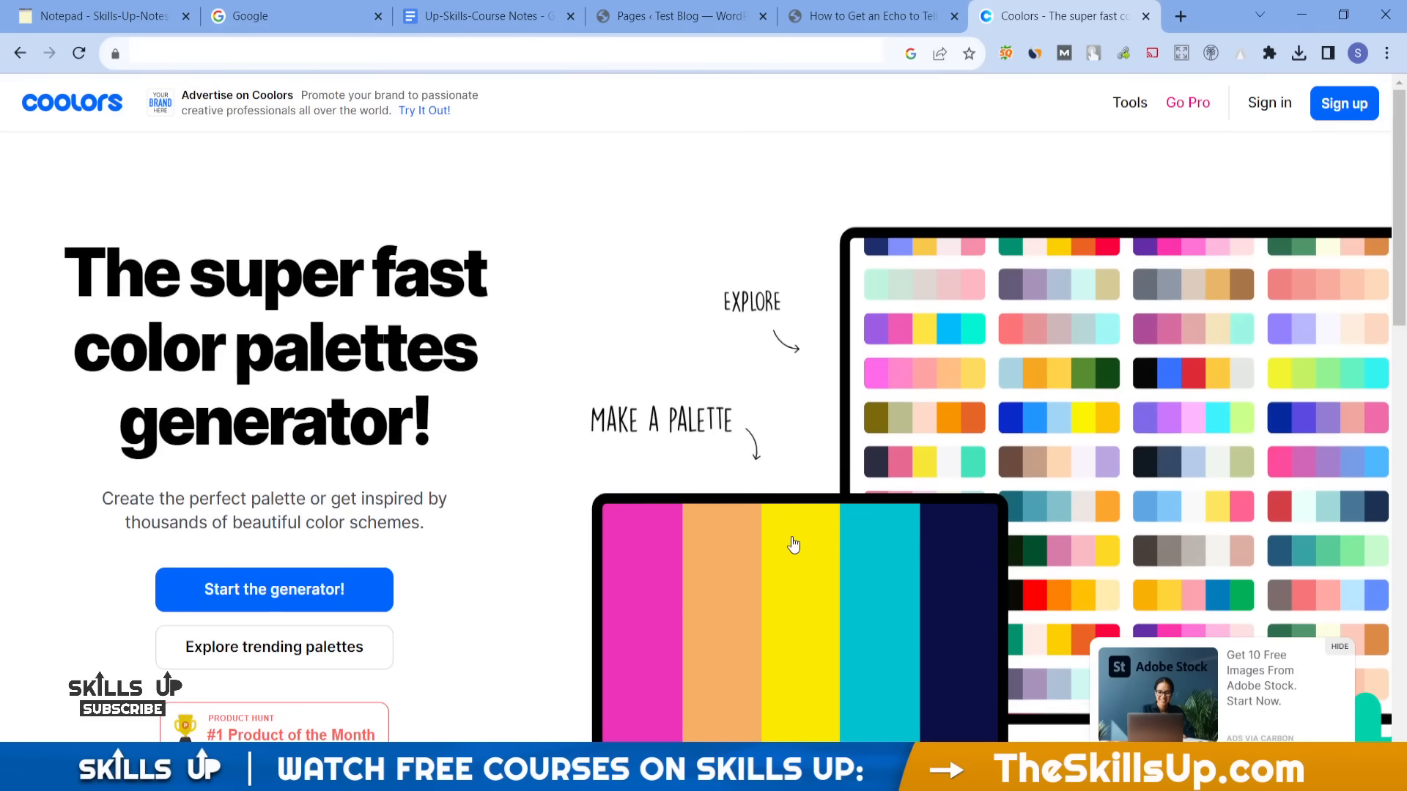
{"action": "scroll", "coordinate": [791, 539], "scroll_direction": "down", "scroll_amount": 10}
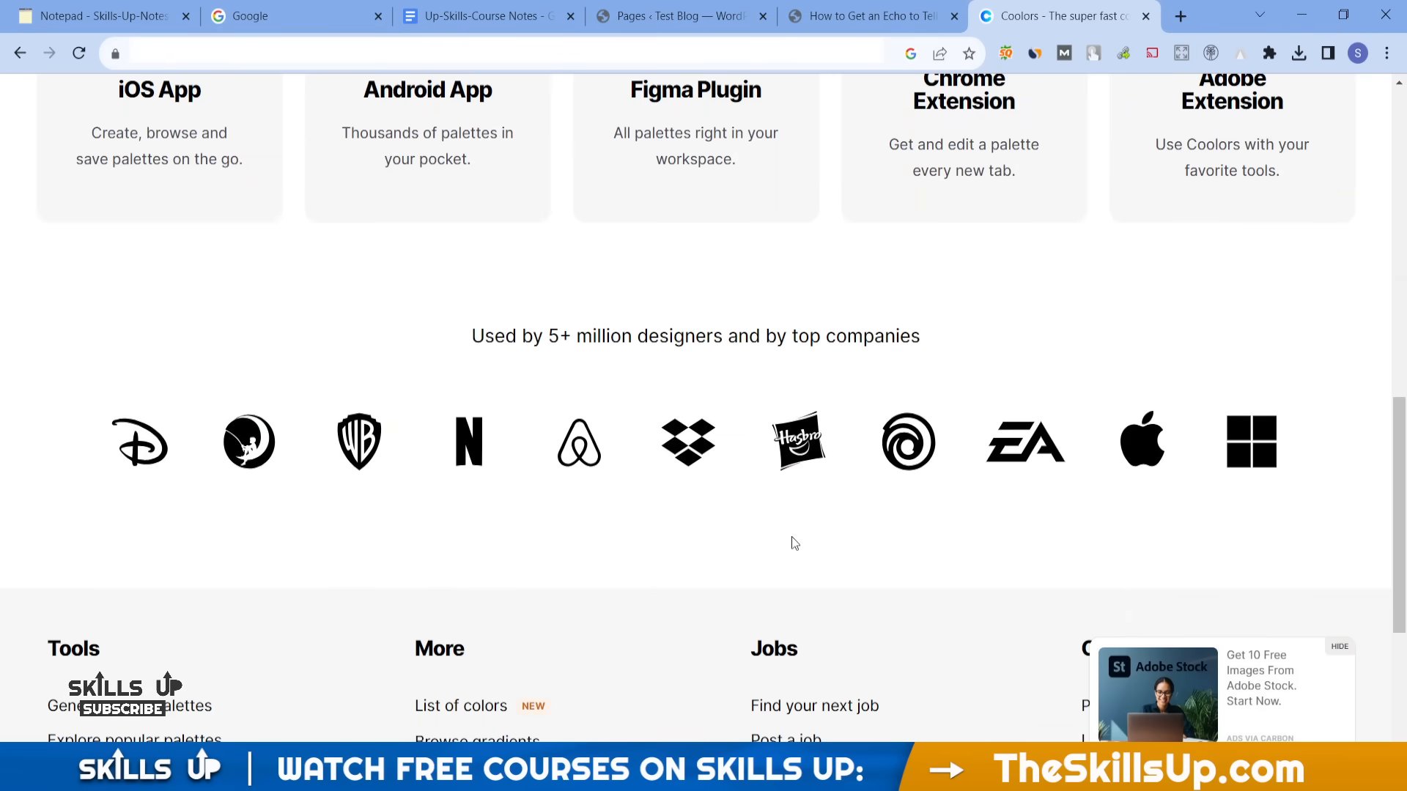
{"action": "scroll", "coordinate": [791, 544], "scroll_direction": "down", "scroll_amount": 5}
{"action": "scroll", "coordinate": [876, 542], "scroll_direction": "up", "scroll_amount": 15}
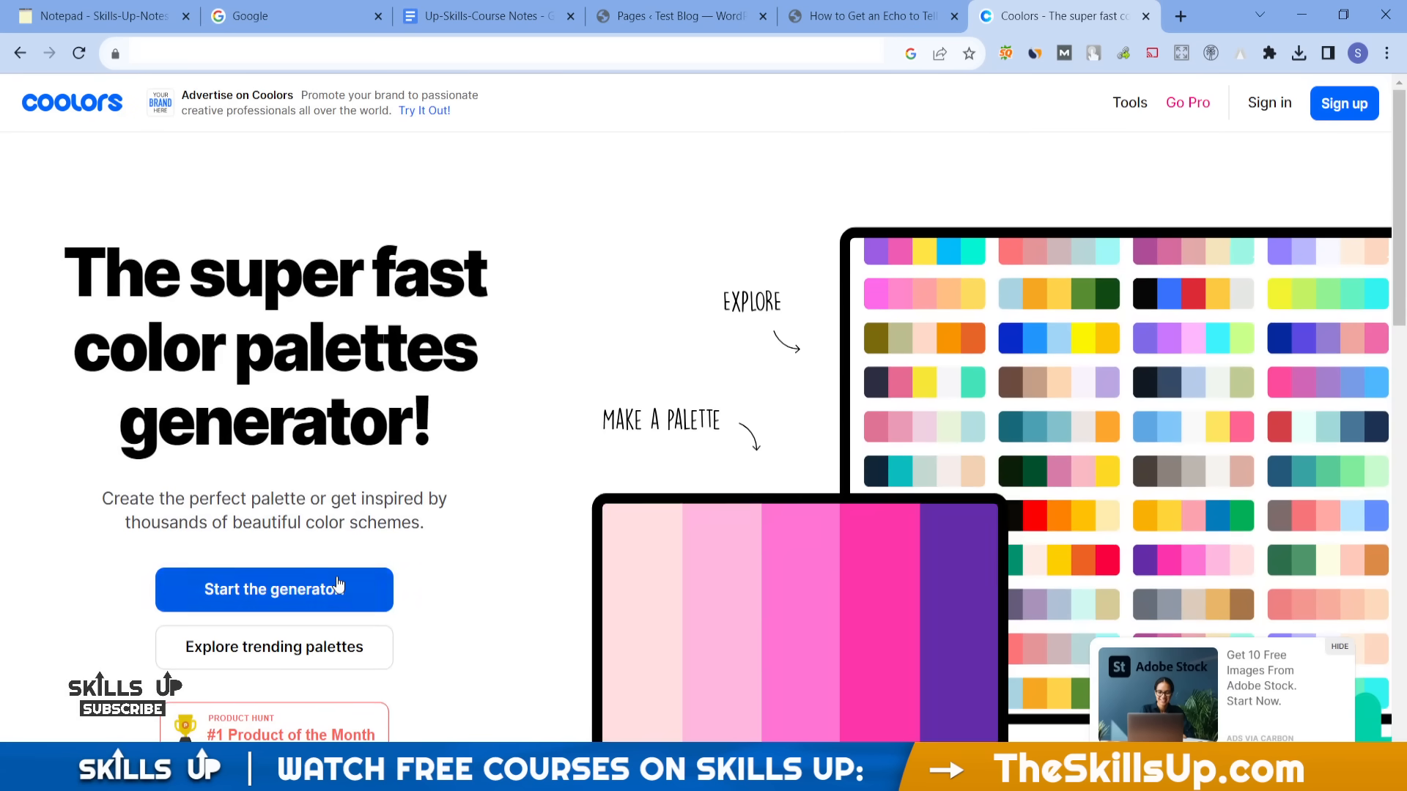
{"action": "left_click", "coordinate": [274, 646]}
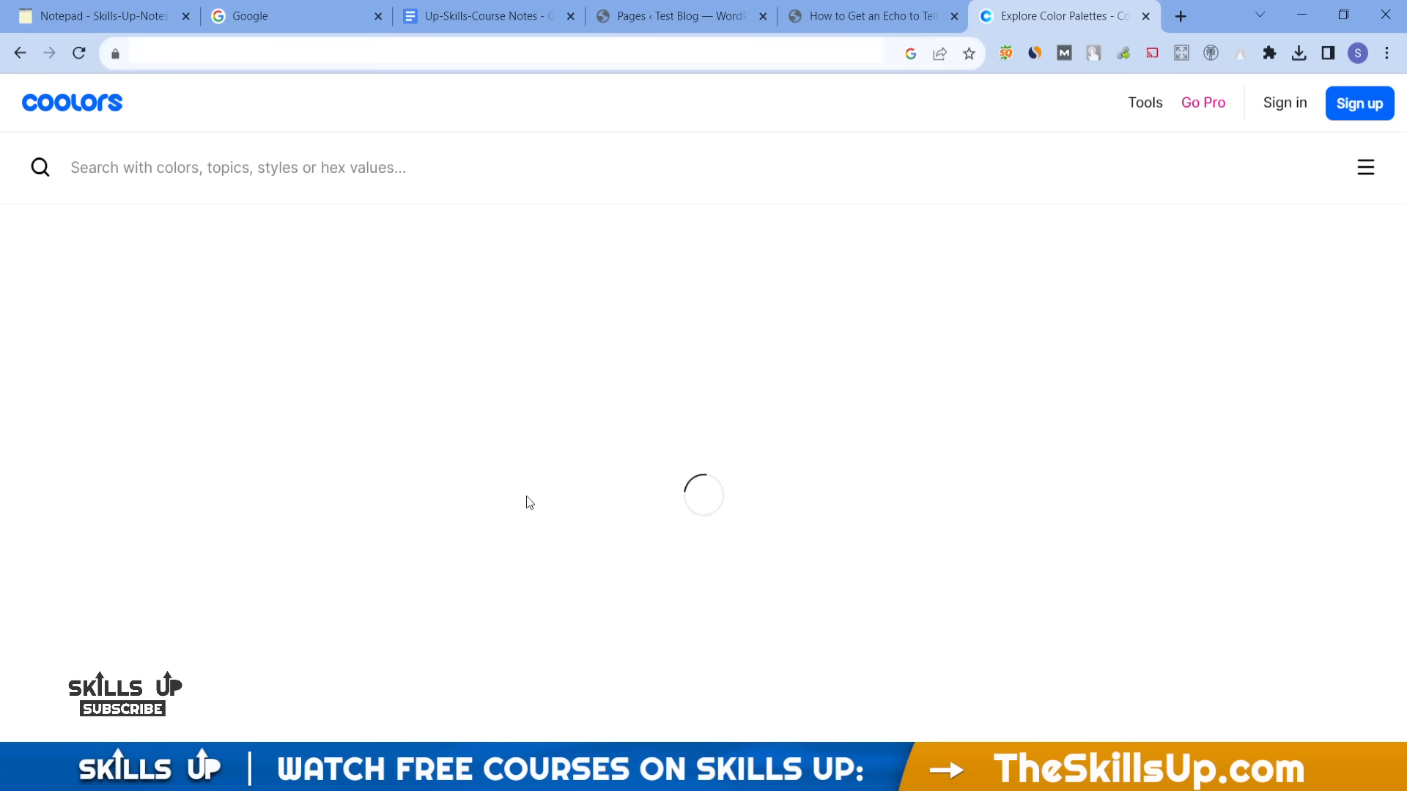
- Browse the trending colour palettes and copy the red E63946 from the red, mint and blue palette
{"action": "scroll", "coordinate": [529, 502], "scroll_direction": "down", "scroll_amount": 9}
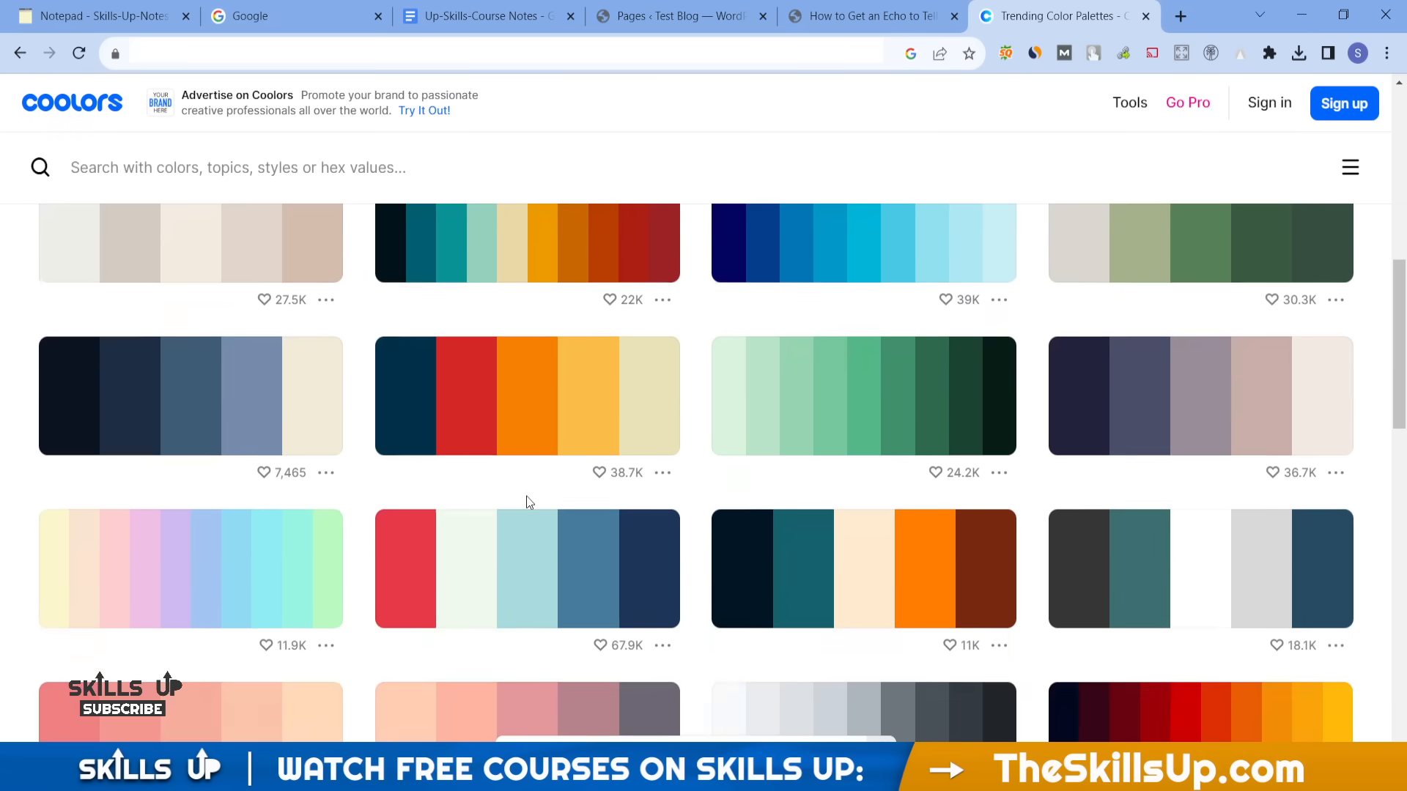
{"action": "scroll", "coordinate": [526, 496], "scroll_direction": "up", "scroll_amount": 2}
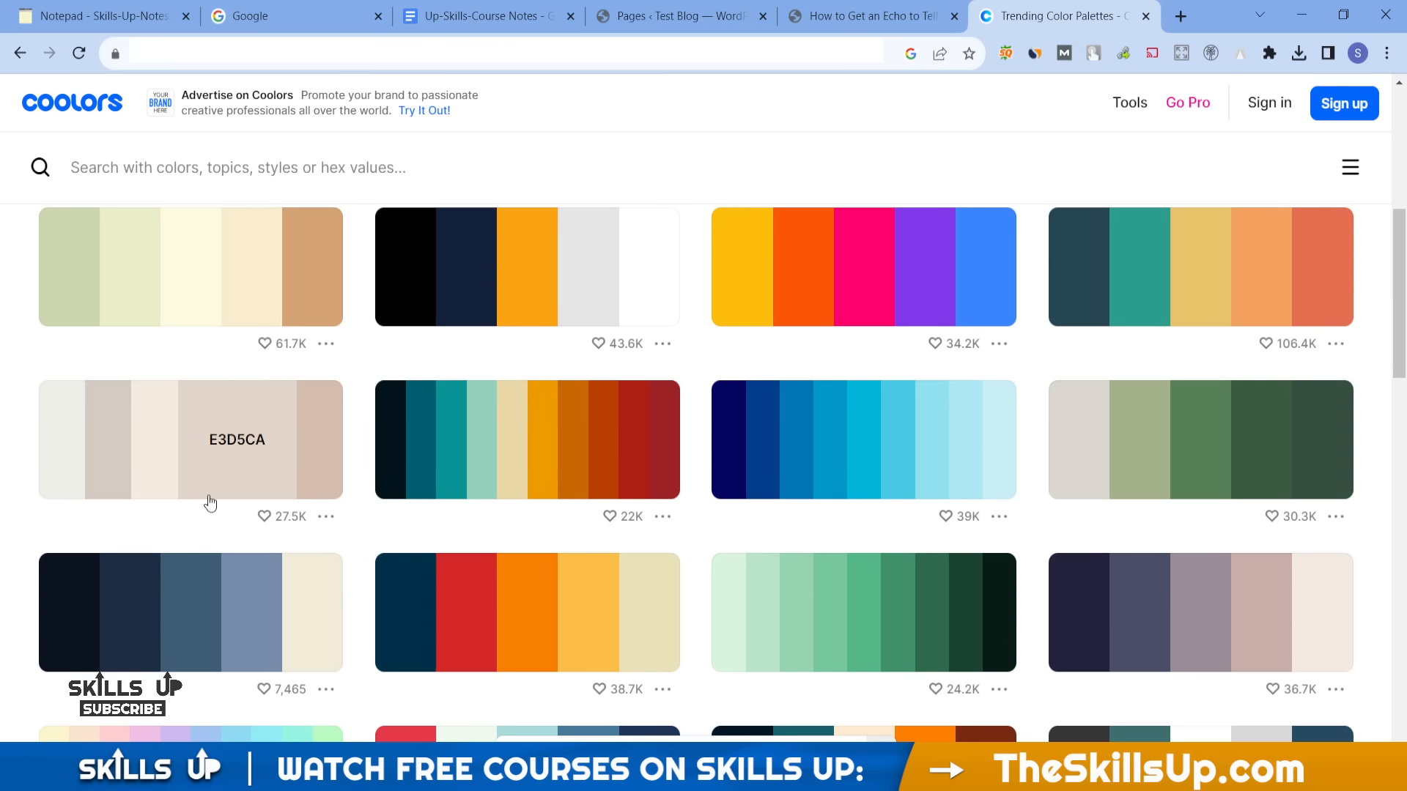
{"action": "scroll", "coordinate": [163, 624], "scroll_direction": "down", "scroll_amount": 10}
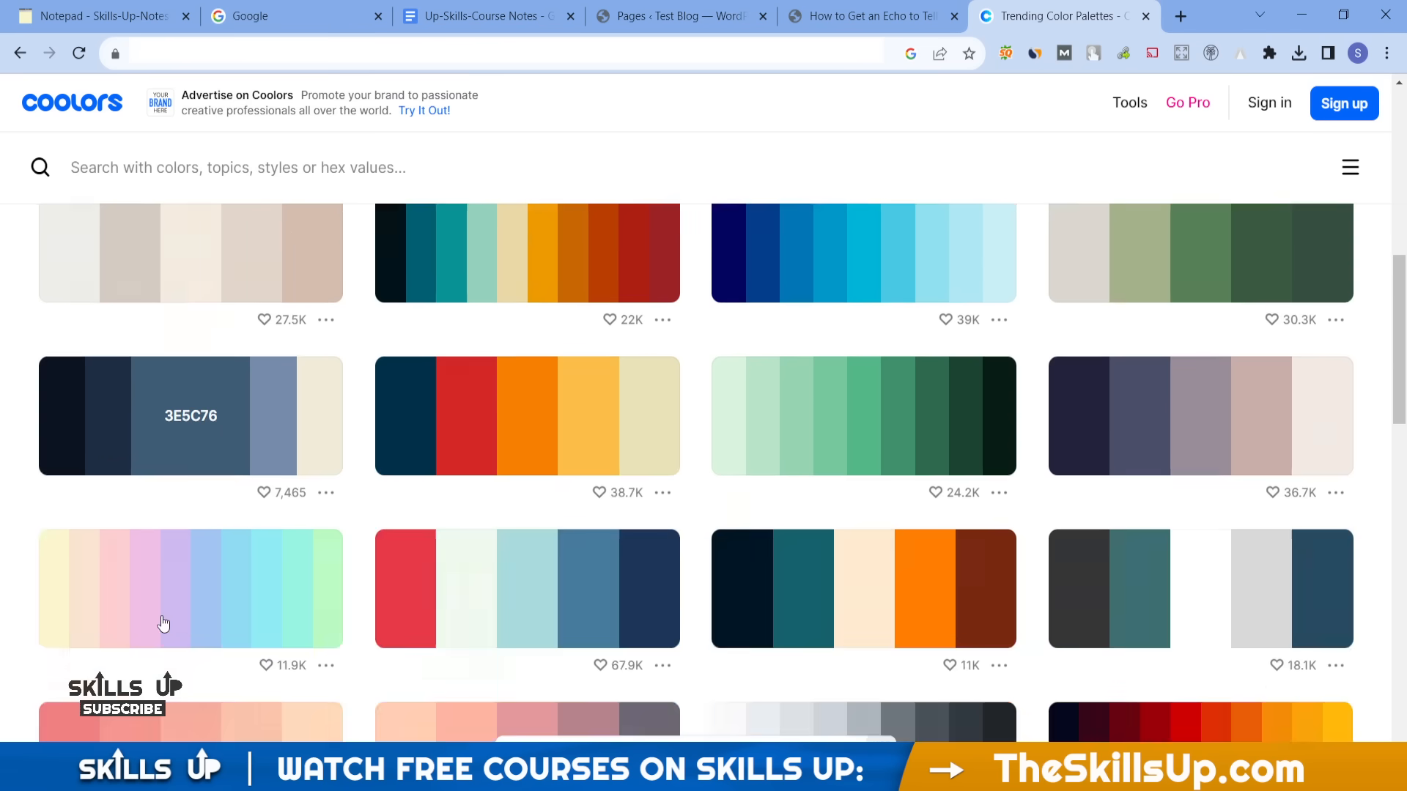
{"action": "scroll", "coordinate": [163, 624], "scroll_direction": "down", "scroll_amount": 15}
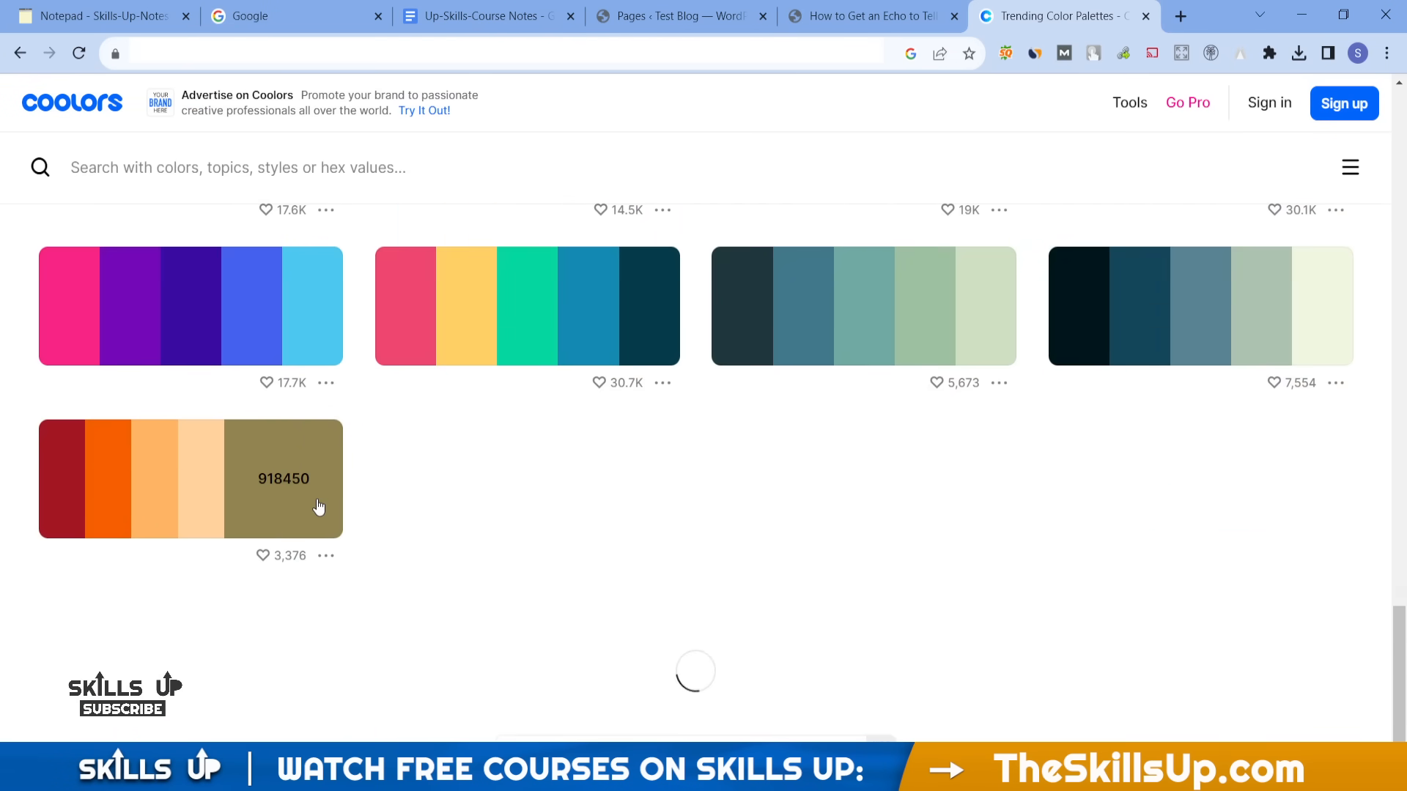
{"action": "scroll", "coordinate": [318, 508], "scroll_direction": "up", "scroll_amount": 10}
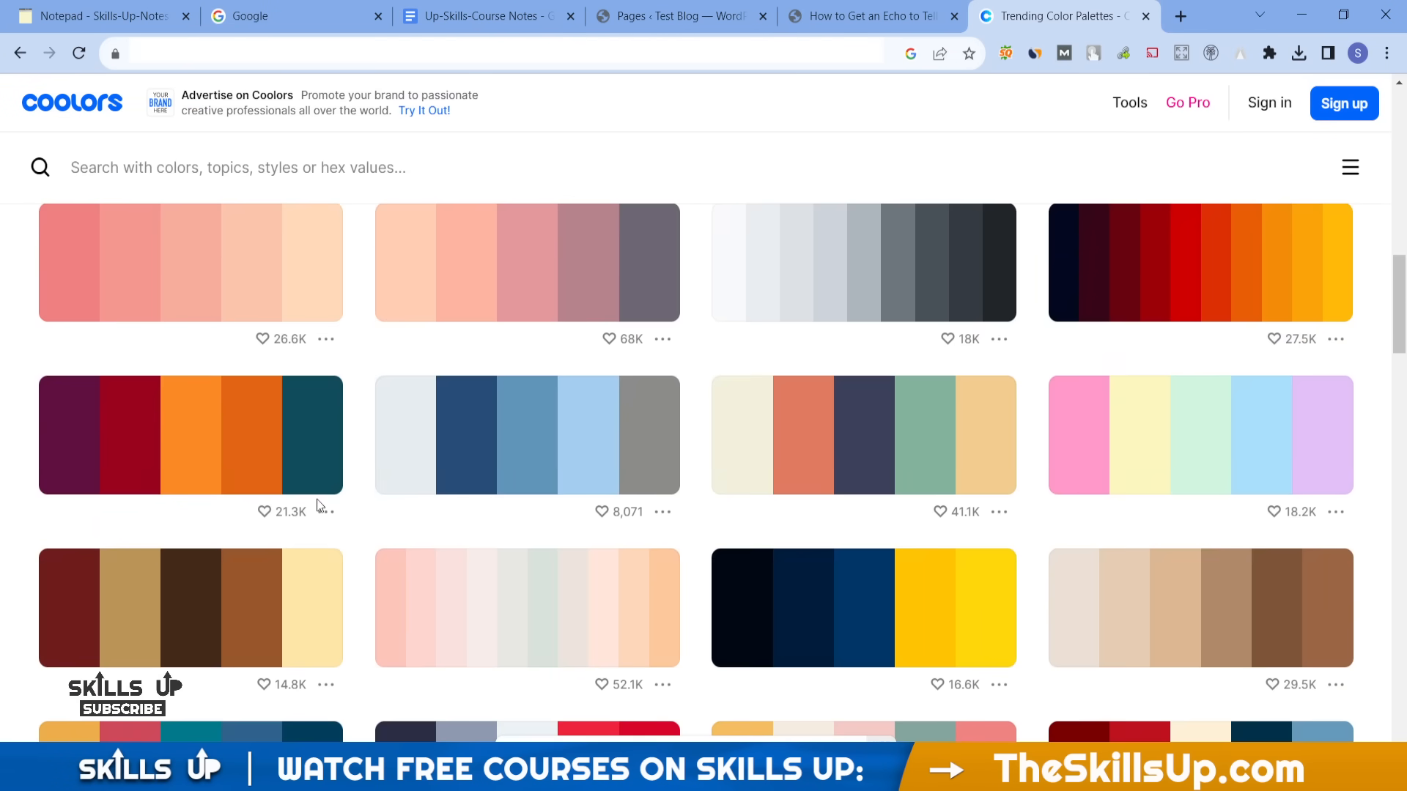
{"action": "scroll", "coordinate": [652, 526], "scroll_direction": "up", "scroll_amount": 6}
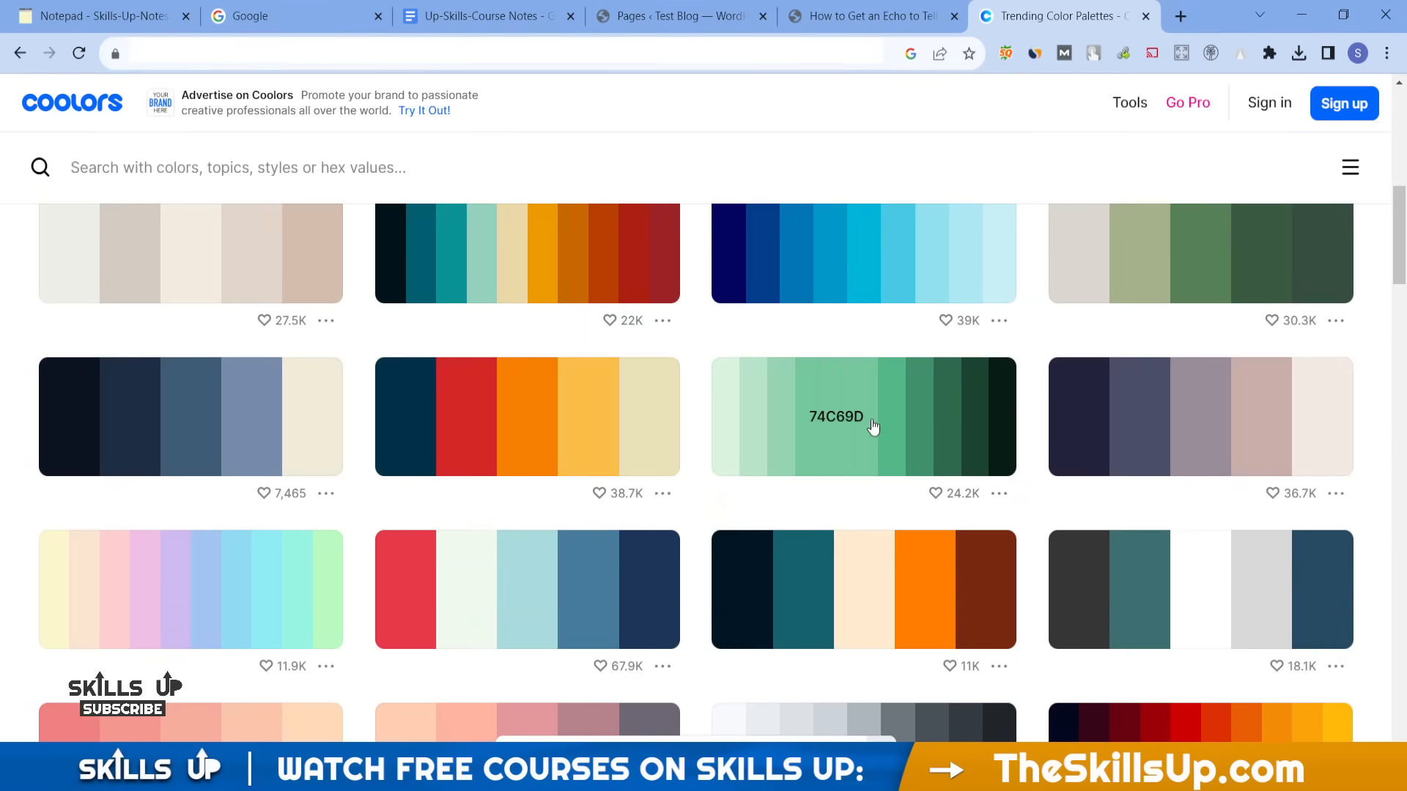
{"action": "left_click", "coordinate": [845, 423]}
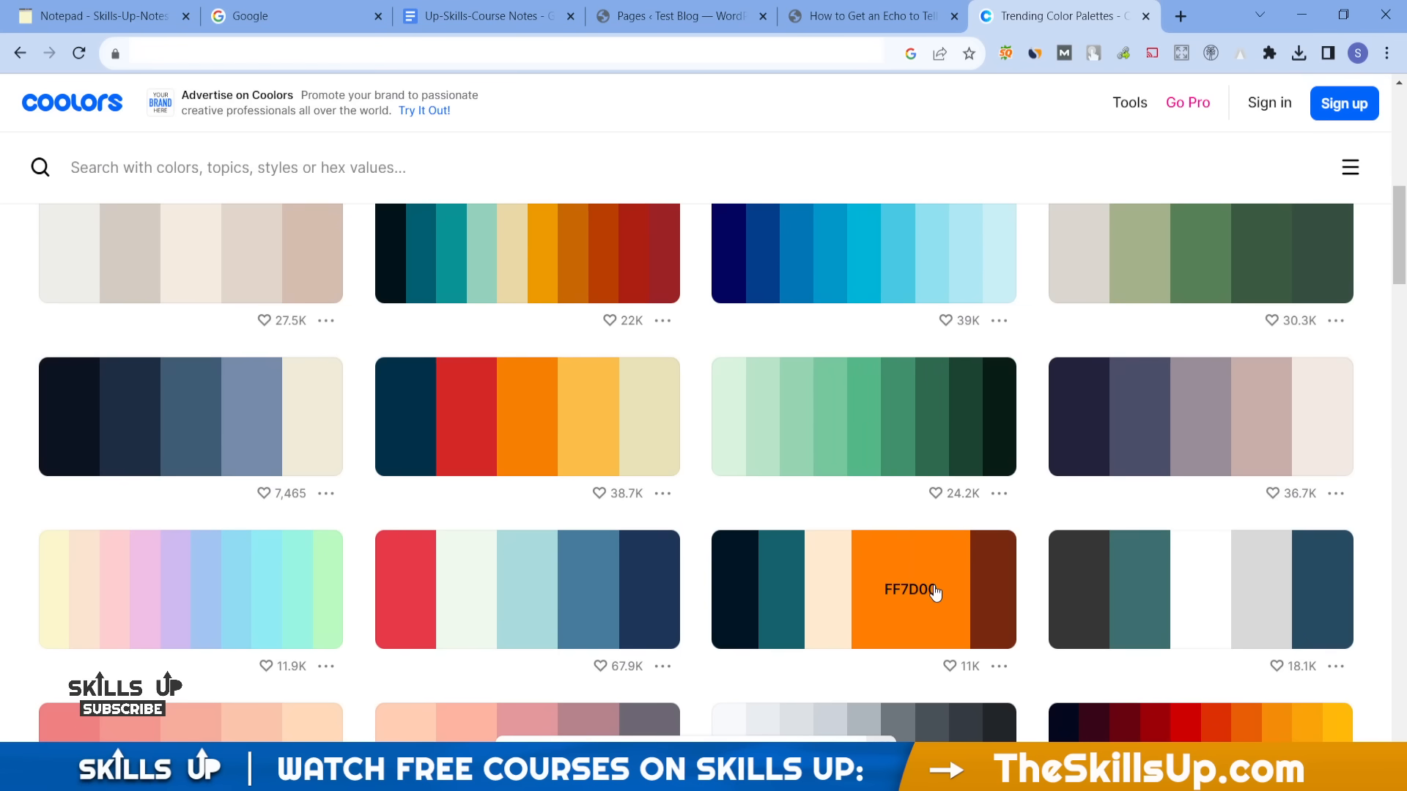
{"action": "left_click", "coordinate": [405, 592]}
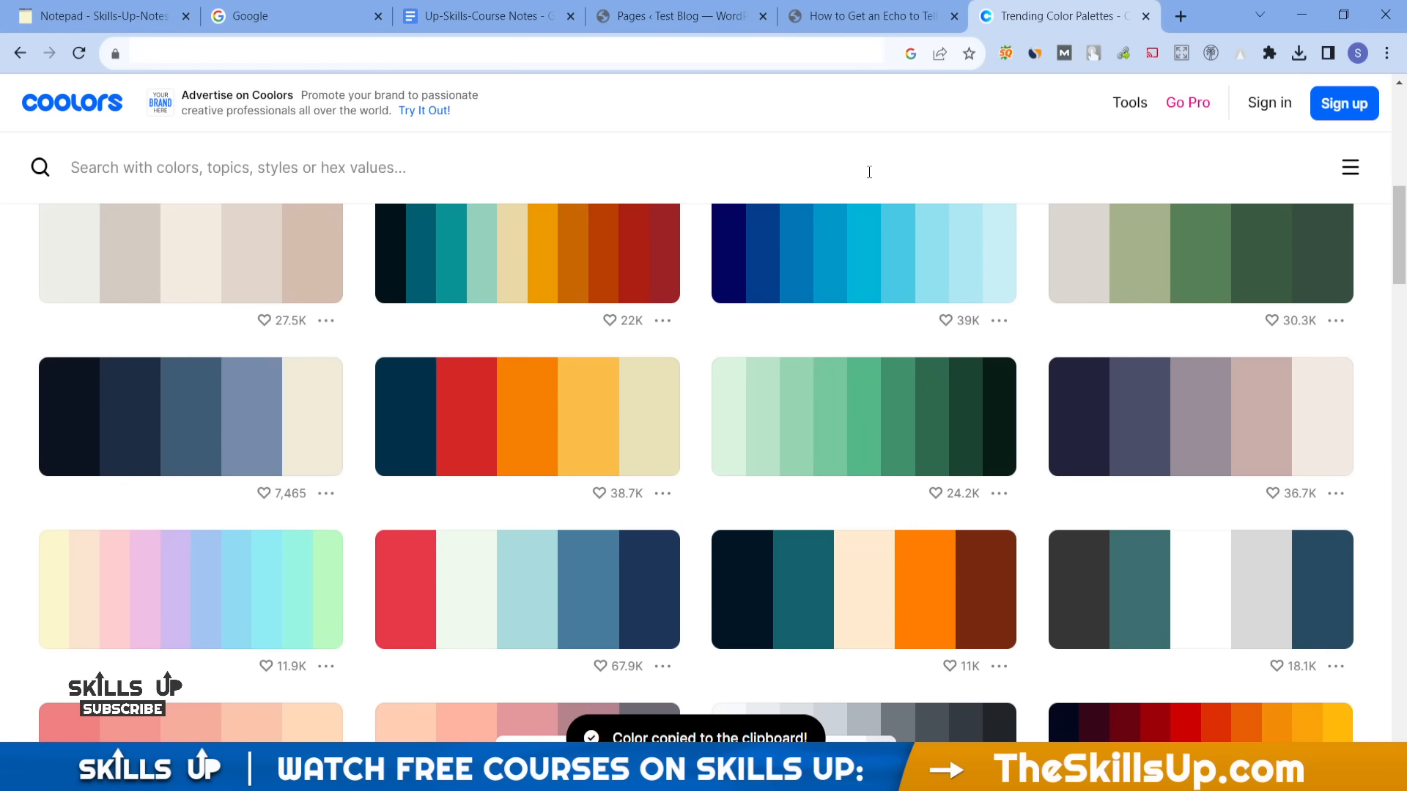
- Open the Best Posts page for editing in WordPress and select the Skills UP info box beside the posts
{"action": "left_click", "coordinate": [659, 15]}
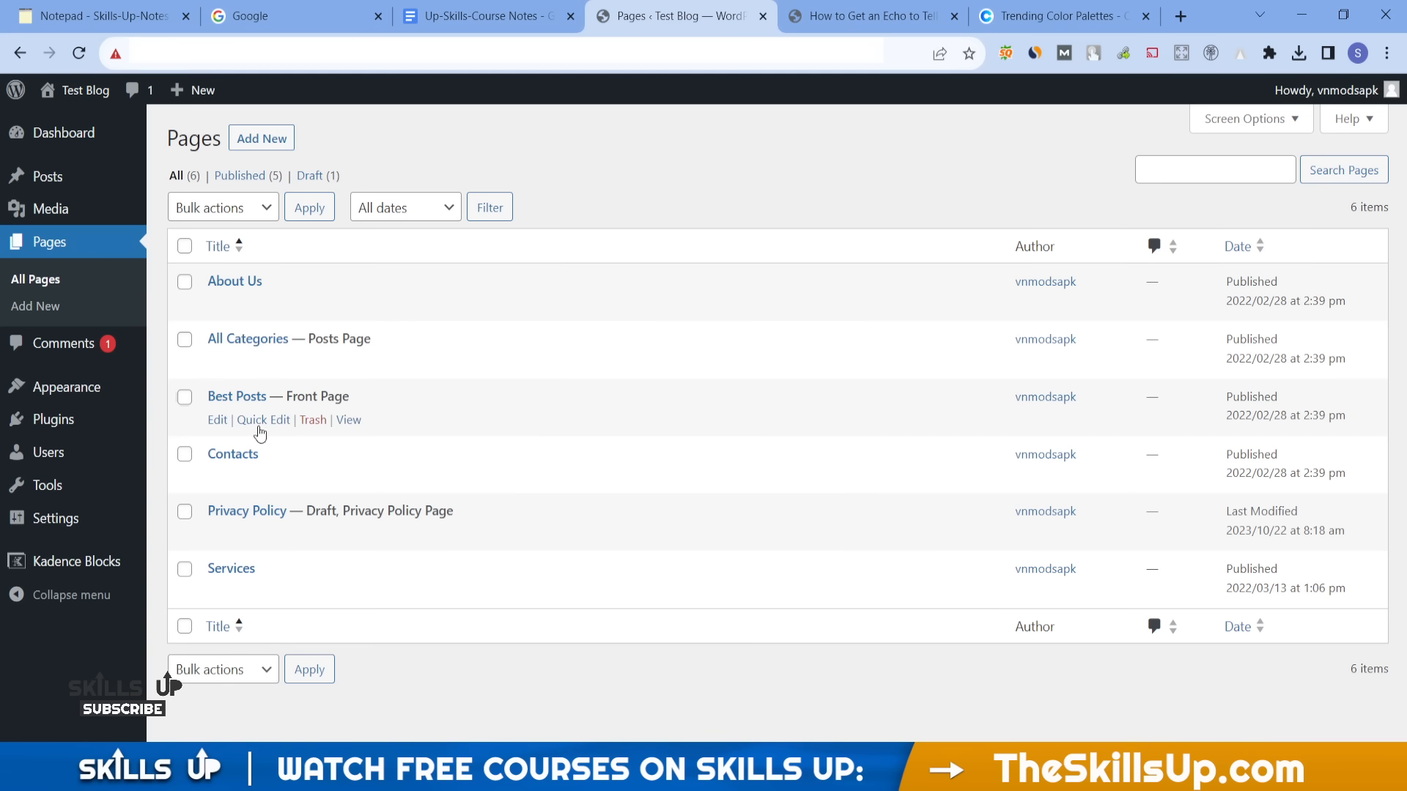
{"action": "left_click", "coordinate": [217, 421]}
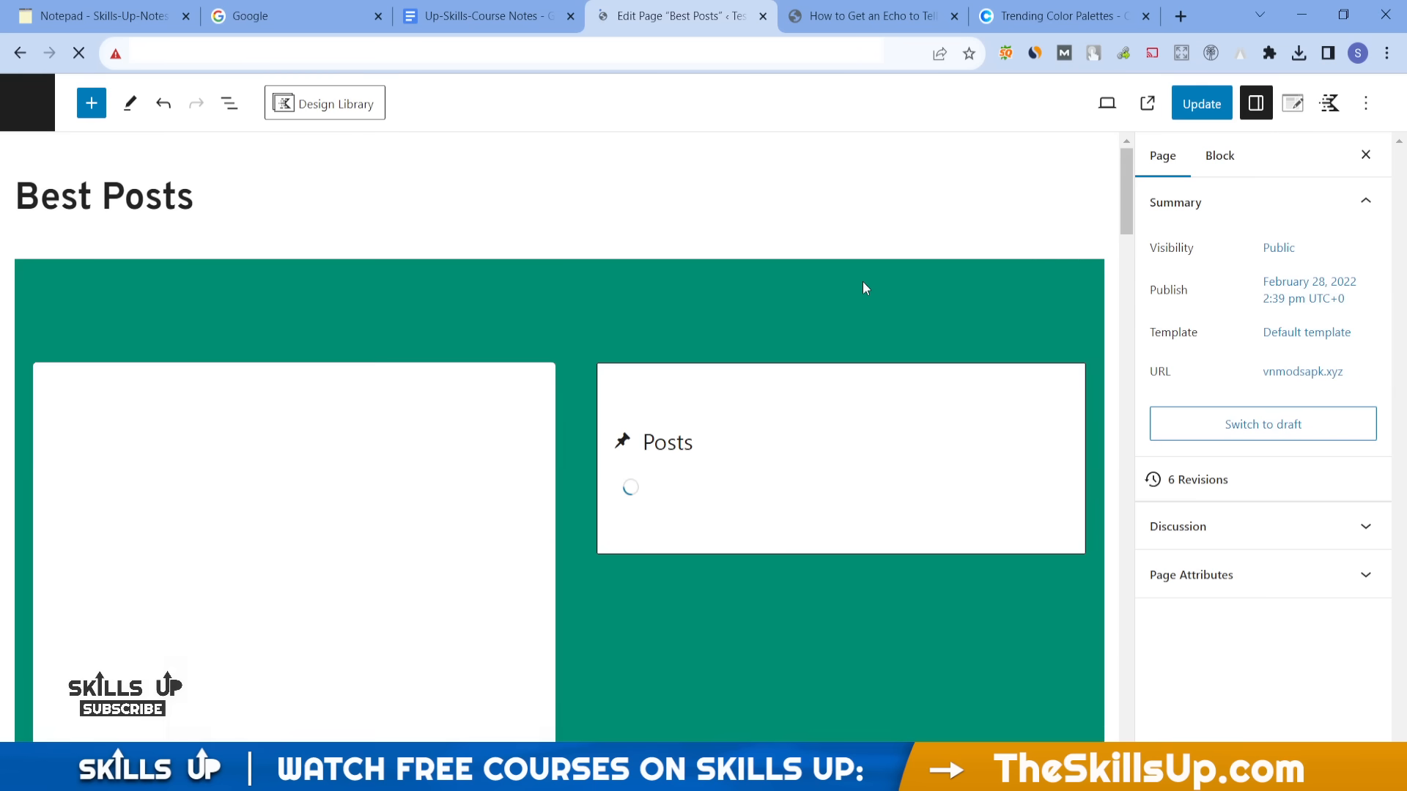
{"action": "scroll", "coordinate": [863, 289], "scroll_direction": "down", "scroll_amount": 5}
{"action": "scroll", "coordinate": [863, 281], "scroll_direction": "down", "scroll_amount": 15}
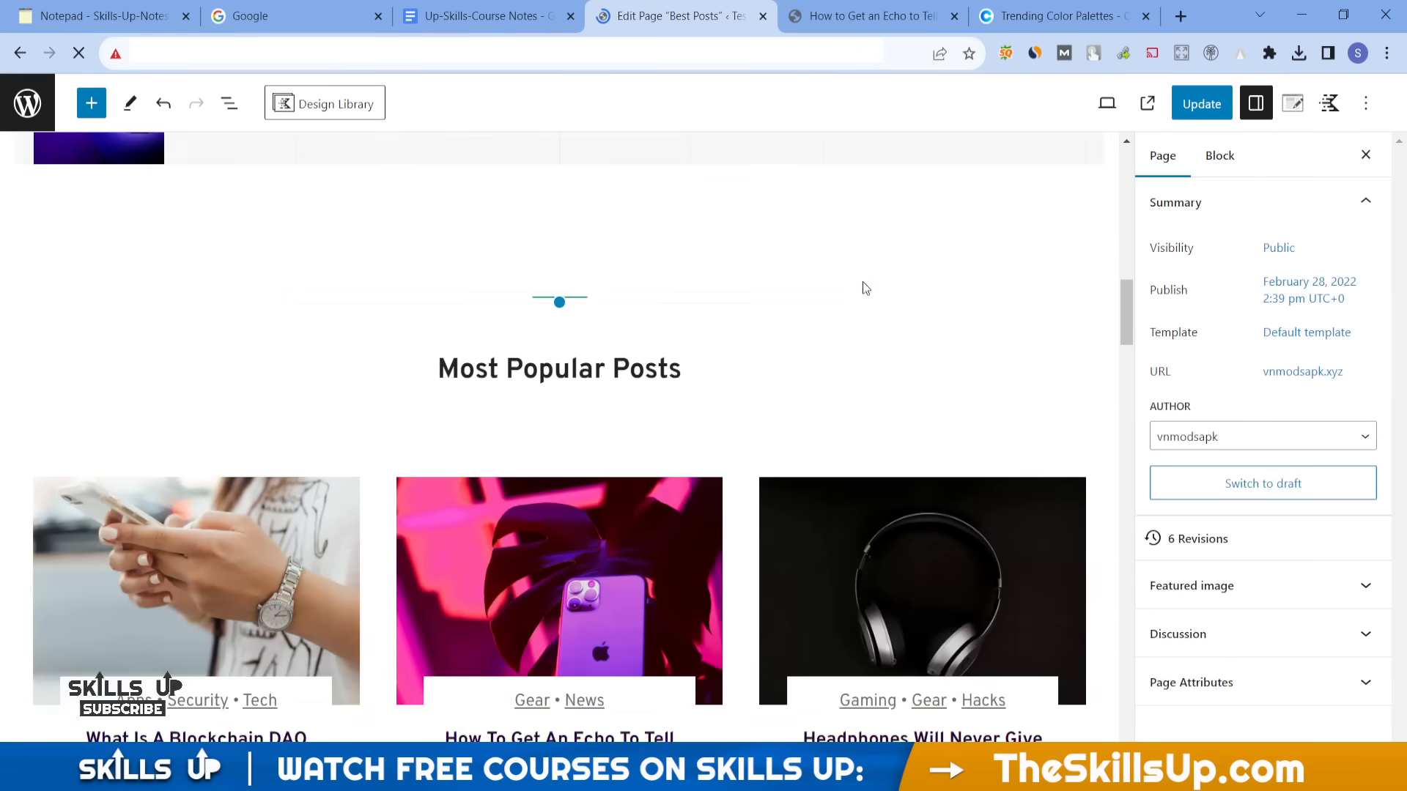
{"action": "scroll", "coordinate": [863, 286], "scroll_direction": "down", "scroll_amount": 8}
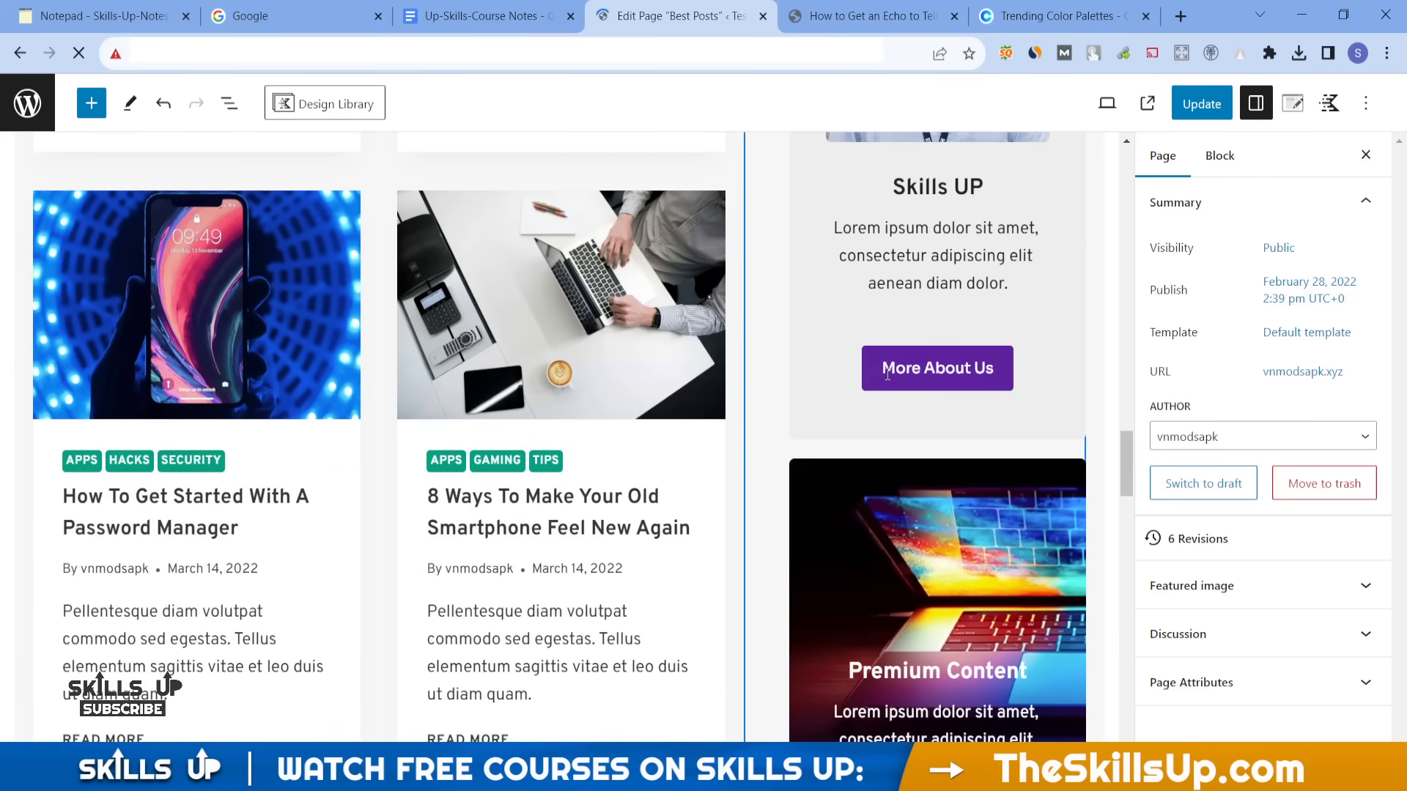
{"action": "left_click", "coordinate": [887, 374]}
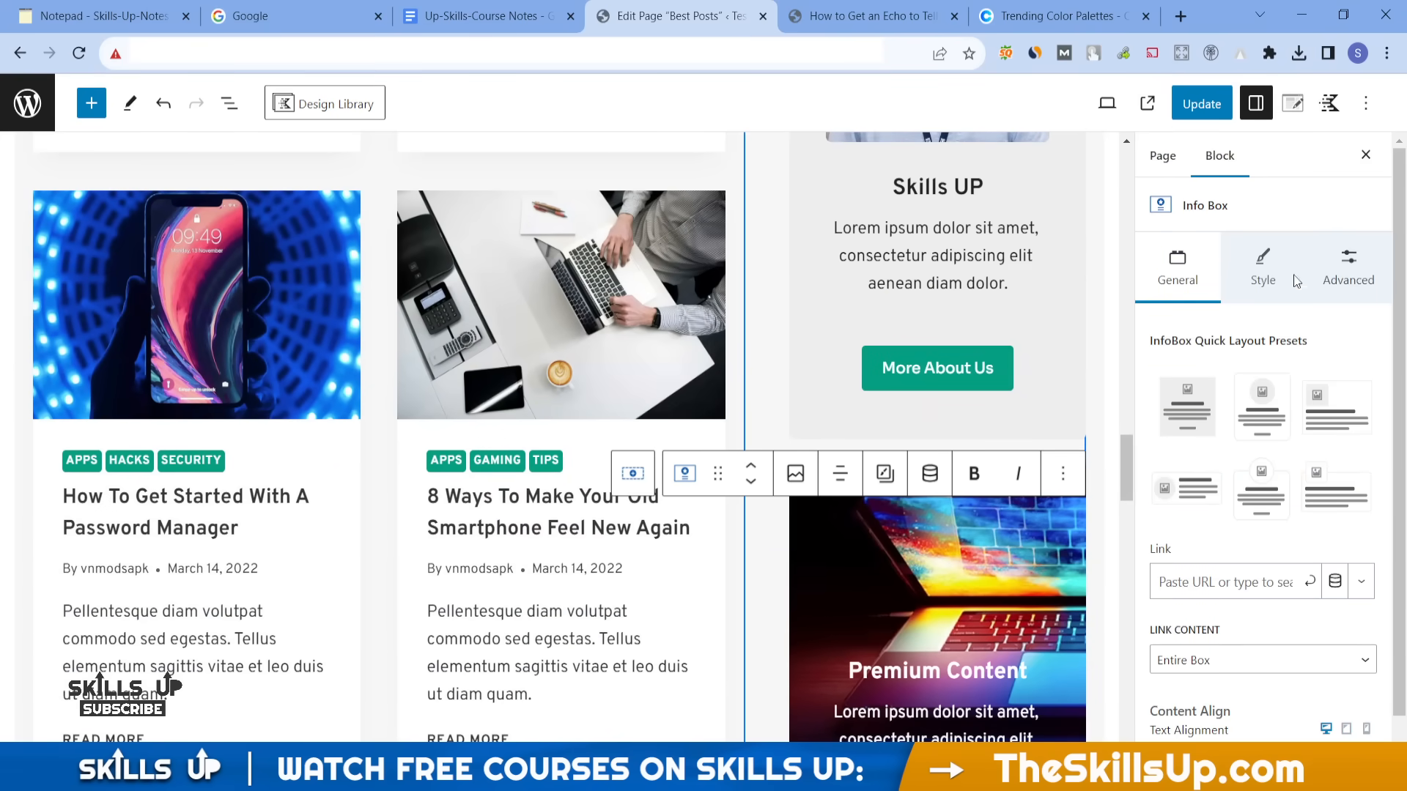
- Set the Skills UP info box's normal container background to the copied red E63946
{"action": "left_click", "coordinate": [1259, 297]}
{"action": "scroll", "coordinate": [1228, 553], "scroll_direction": "down", "scroll_amount": 2}
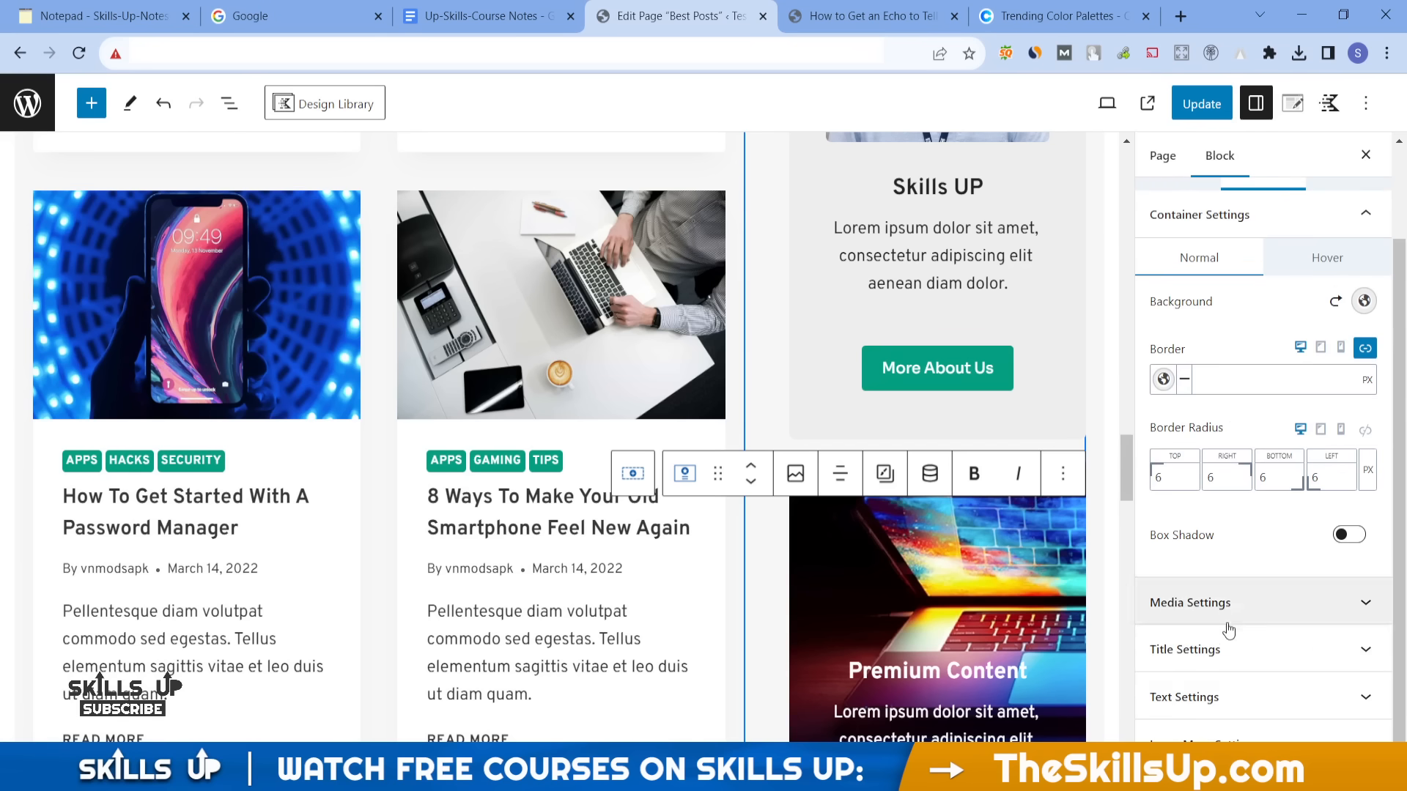
{"action": "left_click", "coordinate": [1275, 611]}
{"action": "scroll", "coordinate": [1275, 611], "scroll_direction": "down", "scroll_amount": 5}
{"action": "scroll", "coordinate": [1304, 549], "scroll_direction": "up", "scroll_amount": 7}
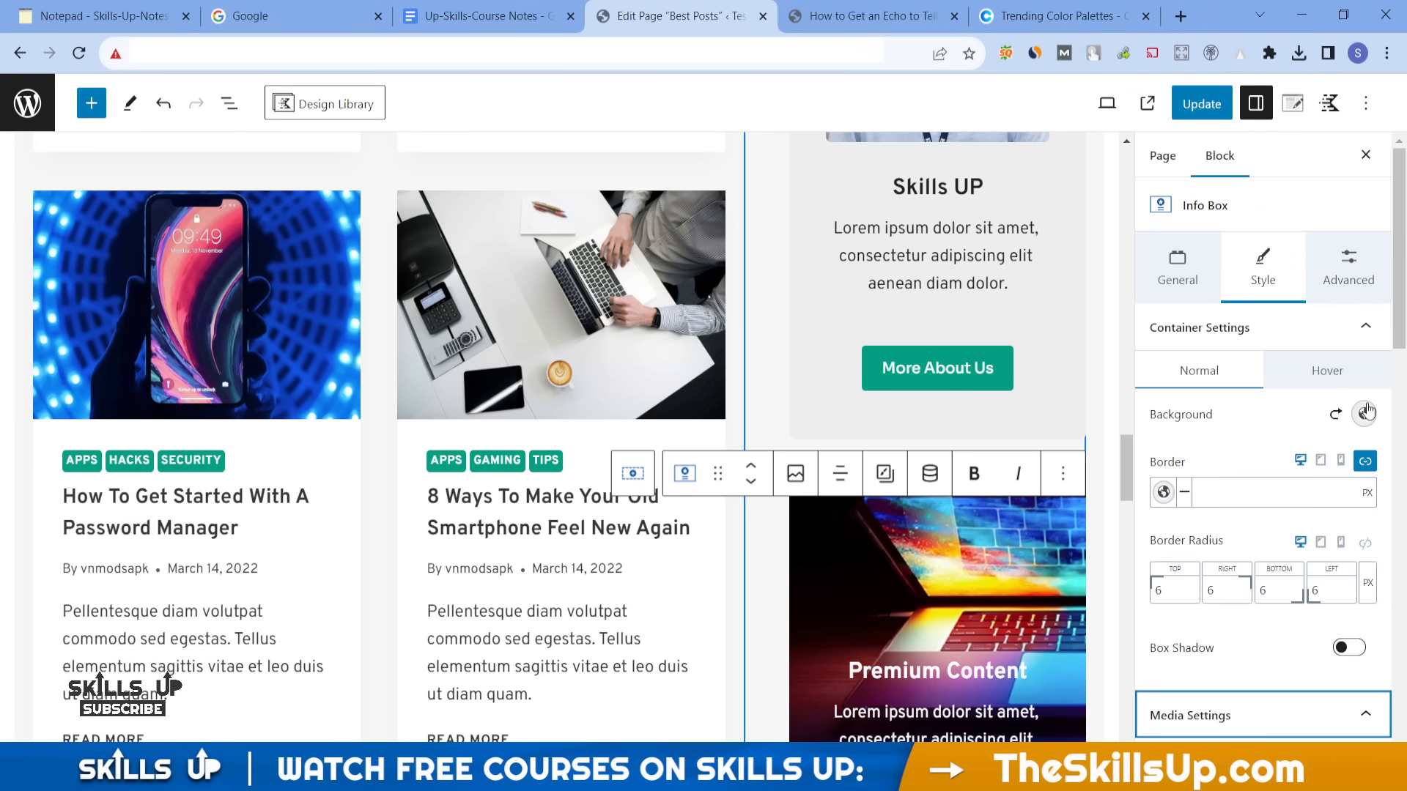
{"action": "left_click", "coordinate": [1364, 415]}
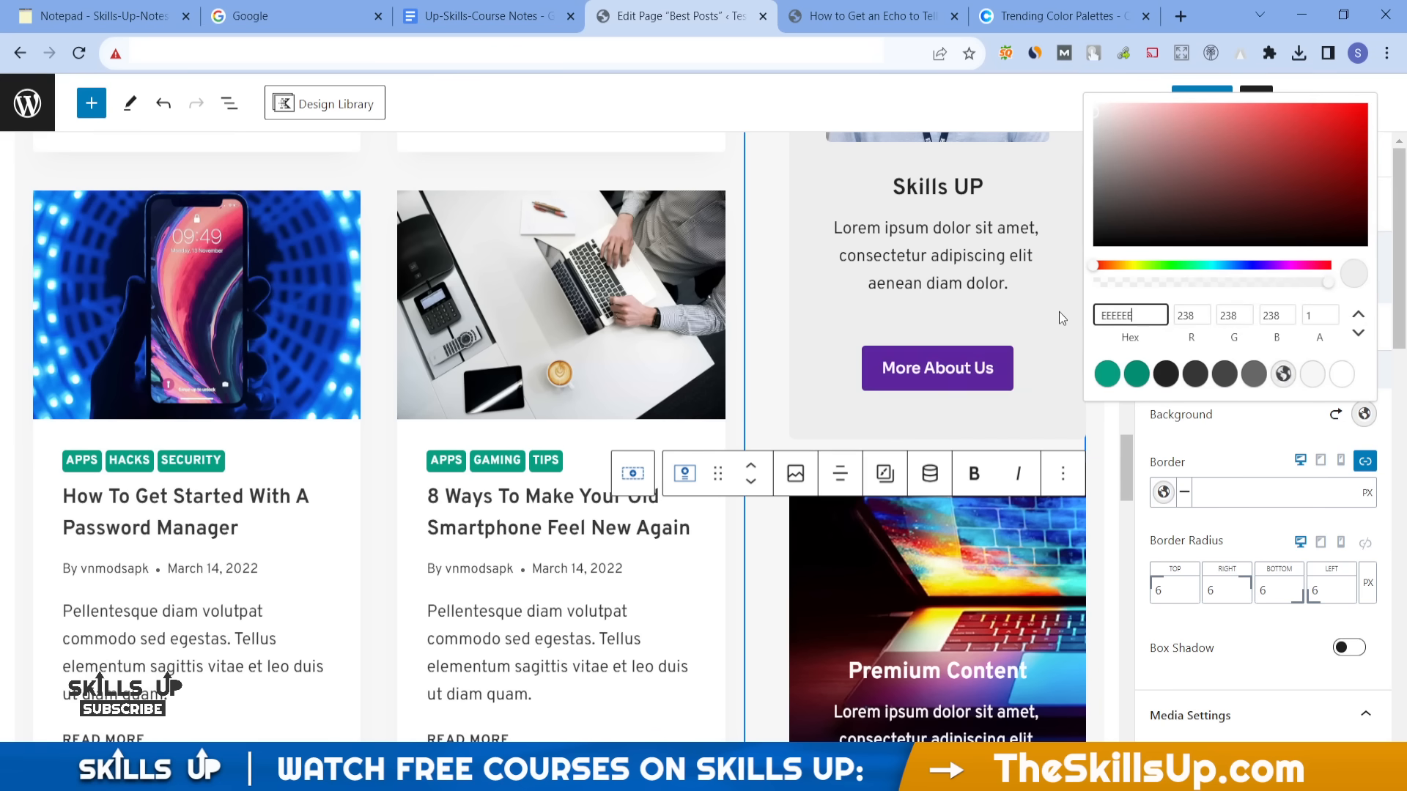
{"action": "double_click", "coordinate": [1105, 314]}
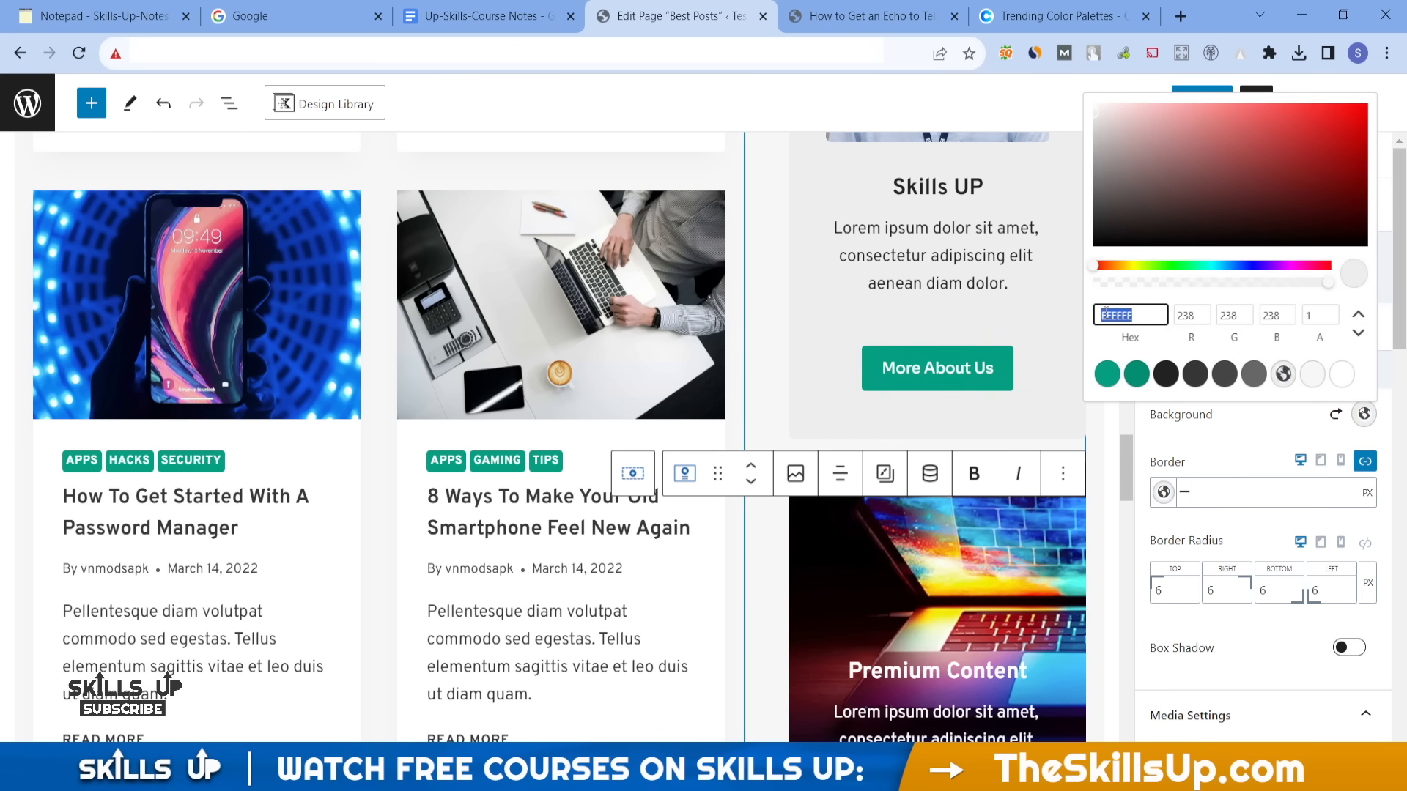
{"action": "key", "text": "ctrl+v"}
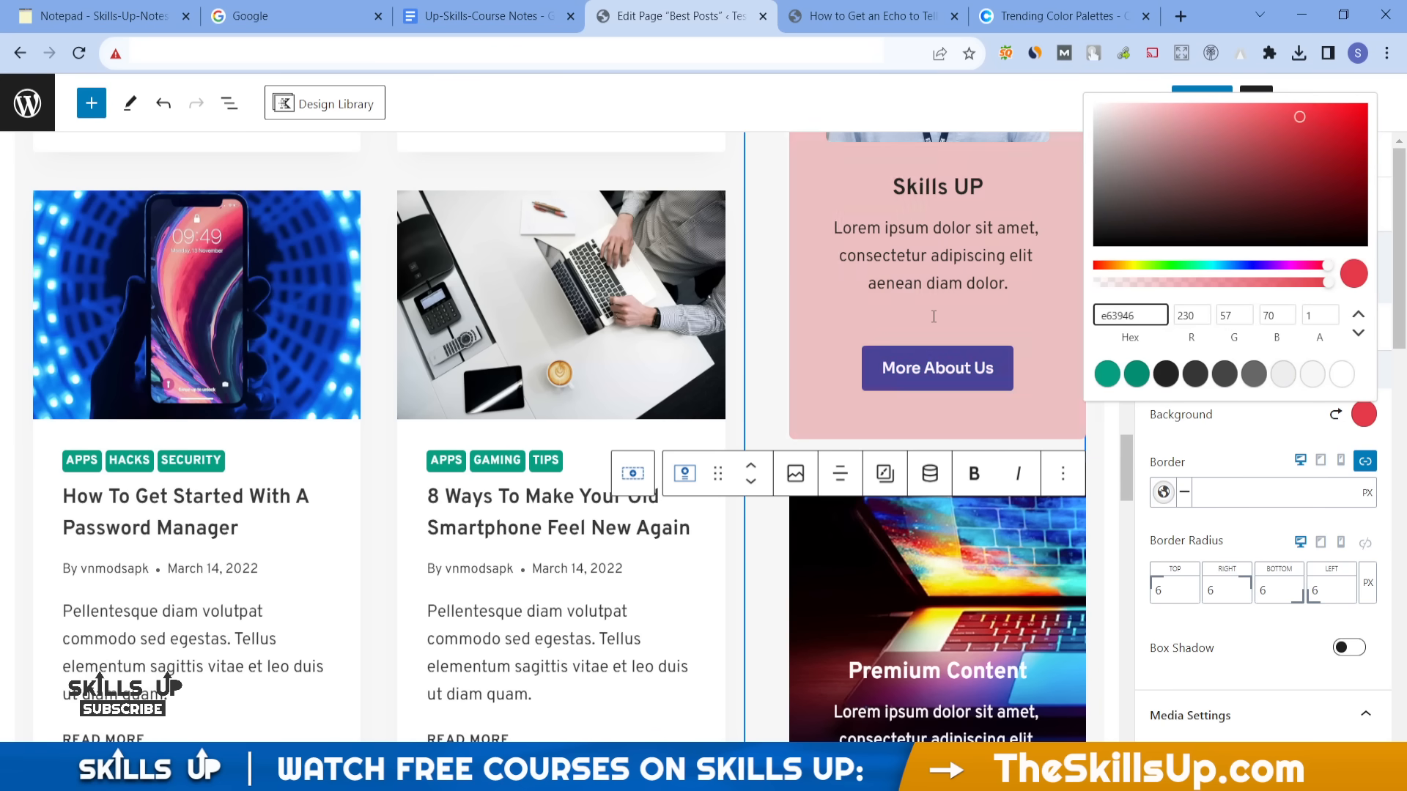
{"action": "scroll", "coordinate": [919, 320], "scroll_direction": "up", "scroll_amount": 2}
{"action": "scroll", "coordinate": [525, 309], "scroll_direction": "up", "scroll_amount": 2}
- Copy the teal 15616D from a Coolors trending palette and apply it as the Skills UP info box's background
{"action": "left_click", "coordinate": [1040, 16]}
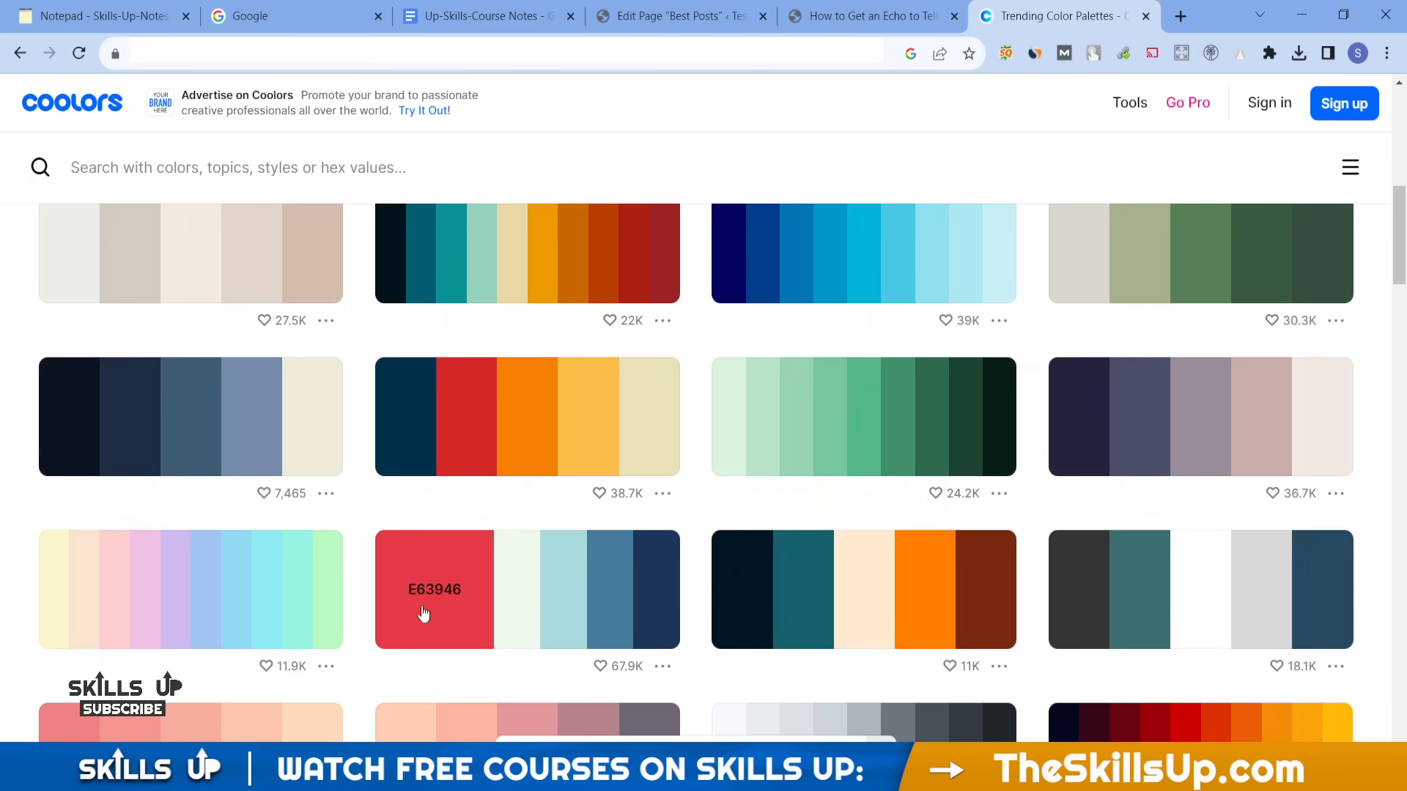
{"action": "left_click", "coordinate": [813, 590]}
{"action": "left_click", "coordinate": [674, 15]}
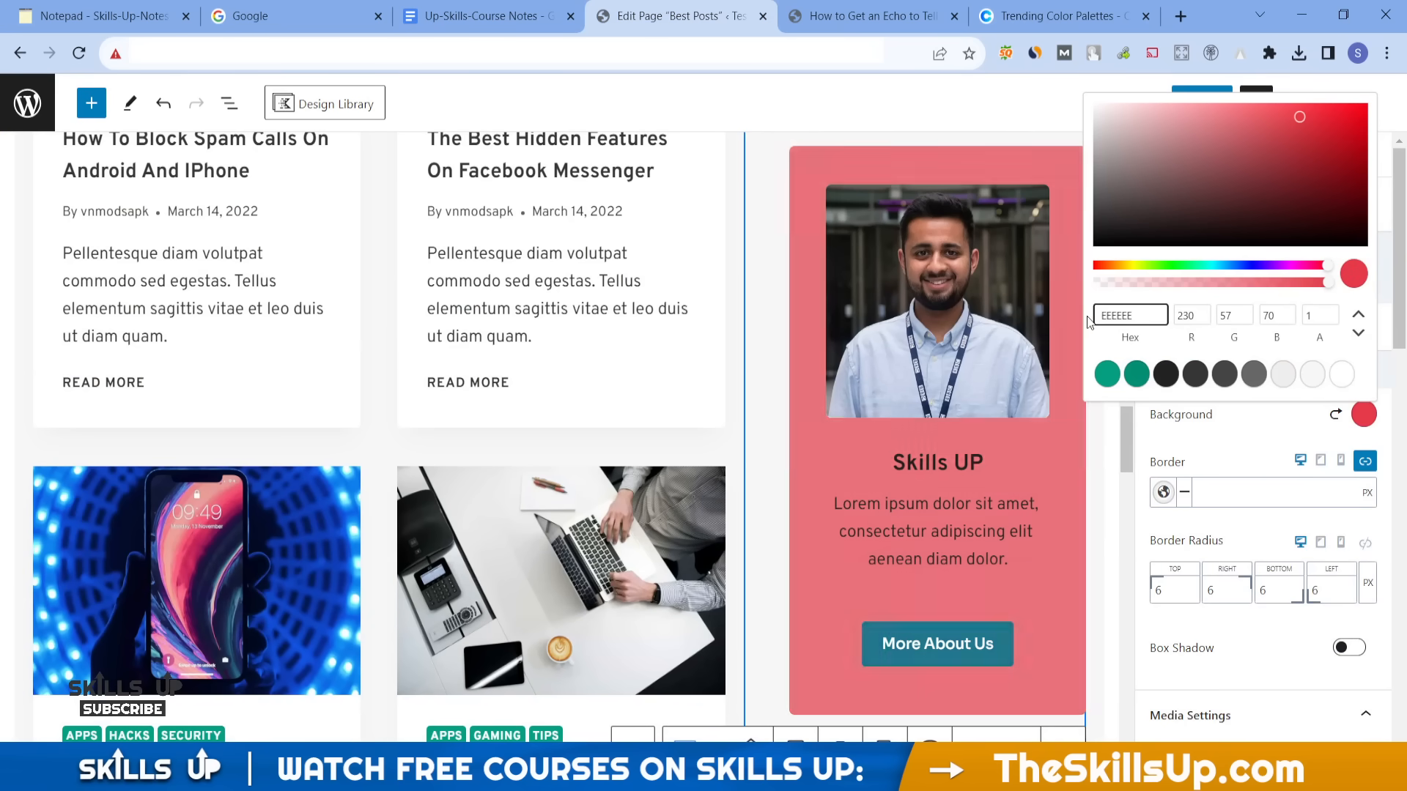
{"action": "double_click", "coordinate": [1126, 315]}
{"action": "key", "text": "ctrl+v"}
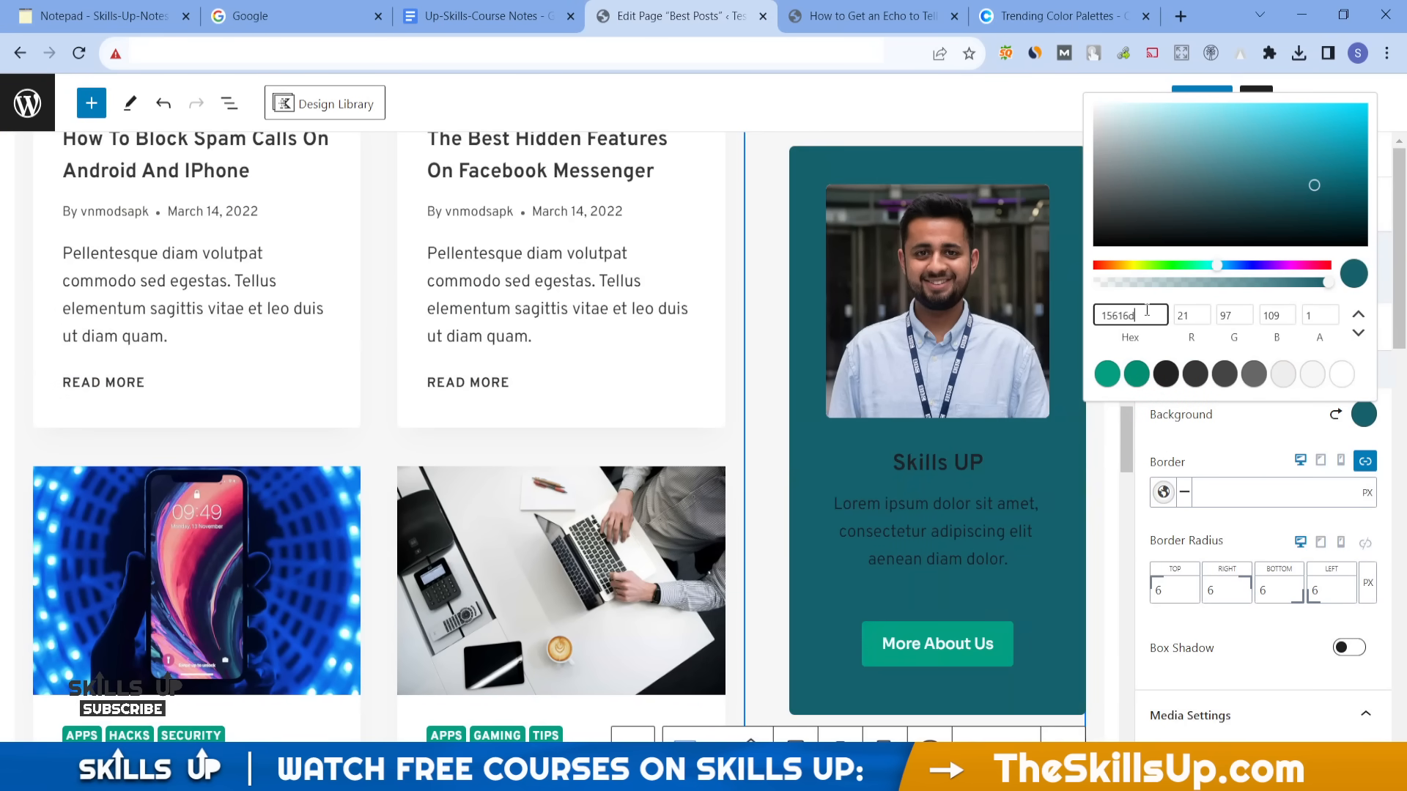
- Clear the info box's background colour value and leave the Best Posts editor for the pages list without updating
{"action": "key", "text": "ctrl+a"}
{"action": "key", "text": "BackSpace"}
{"action": "left_click", "coordinate": [1098, 502]}
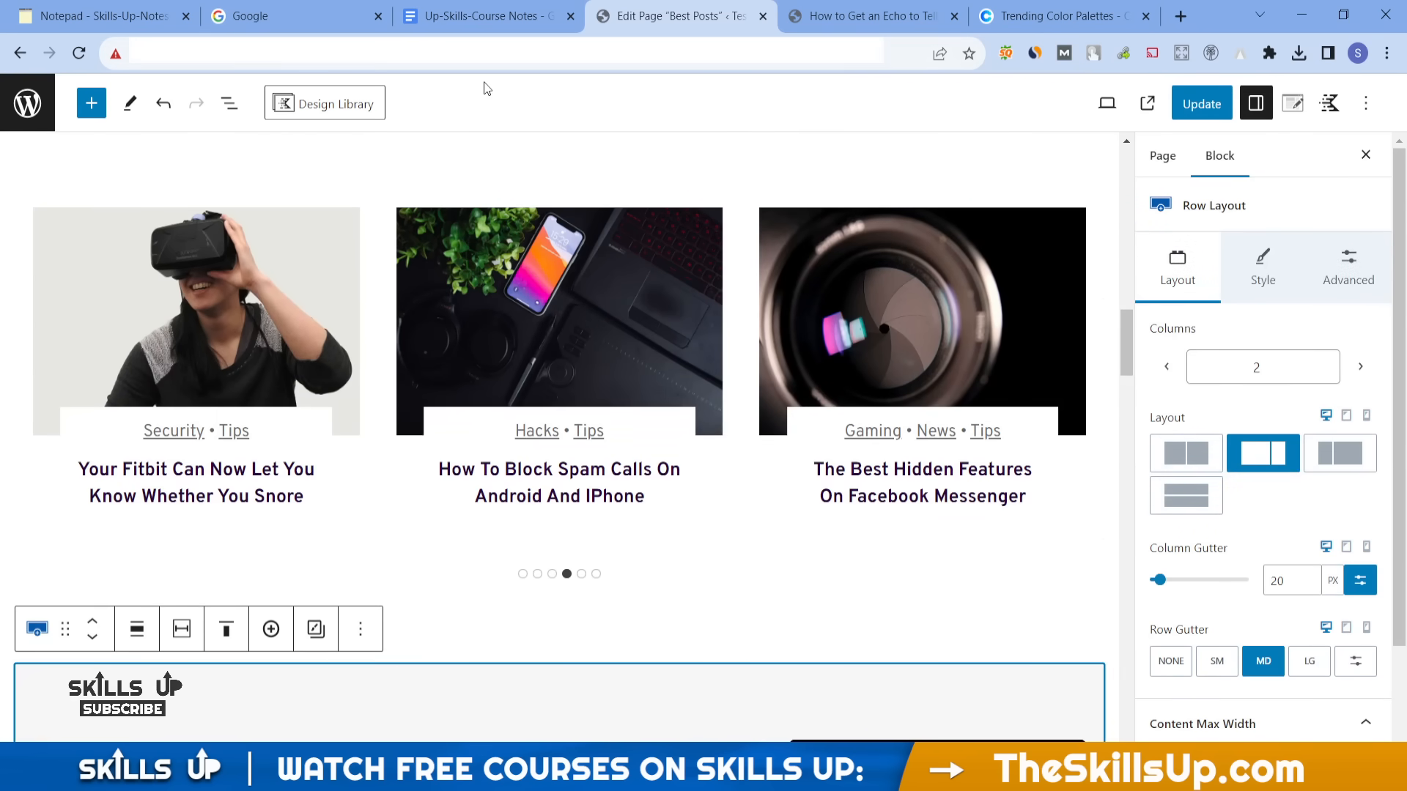
{"action": "left_click", "coordinate": [40, 103]}
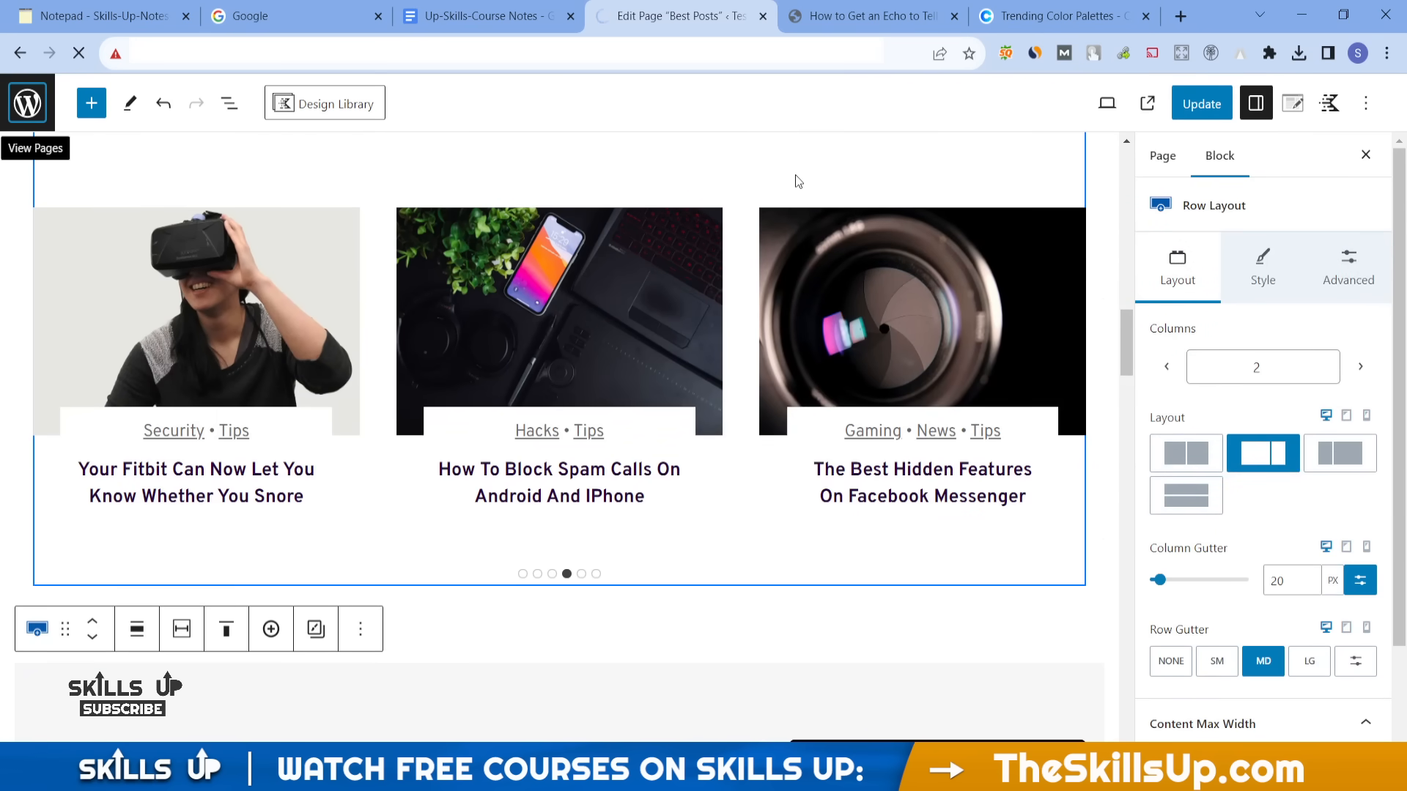